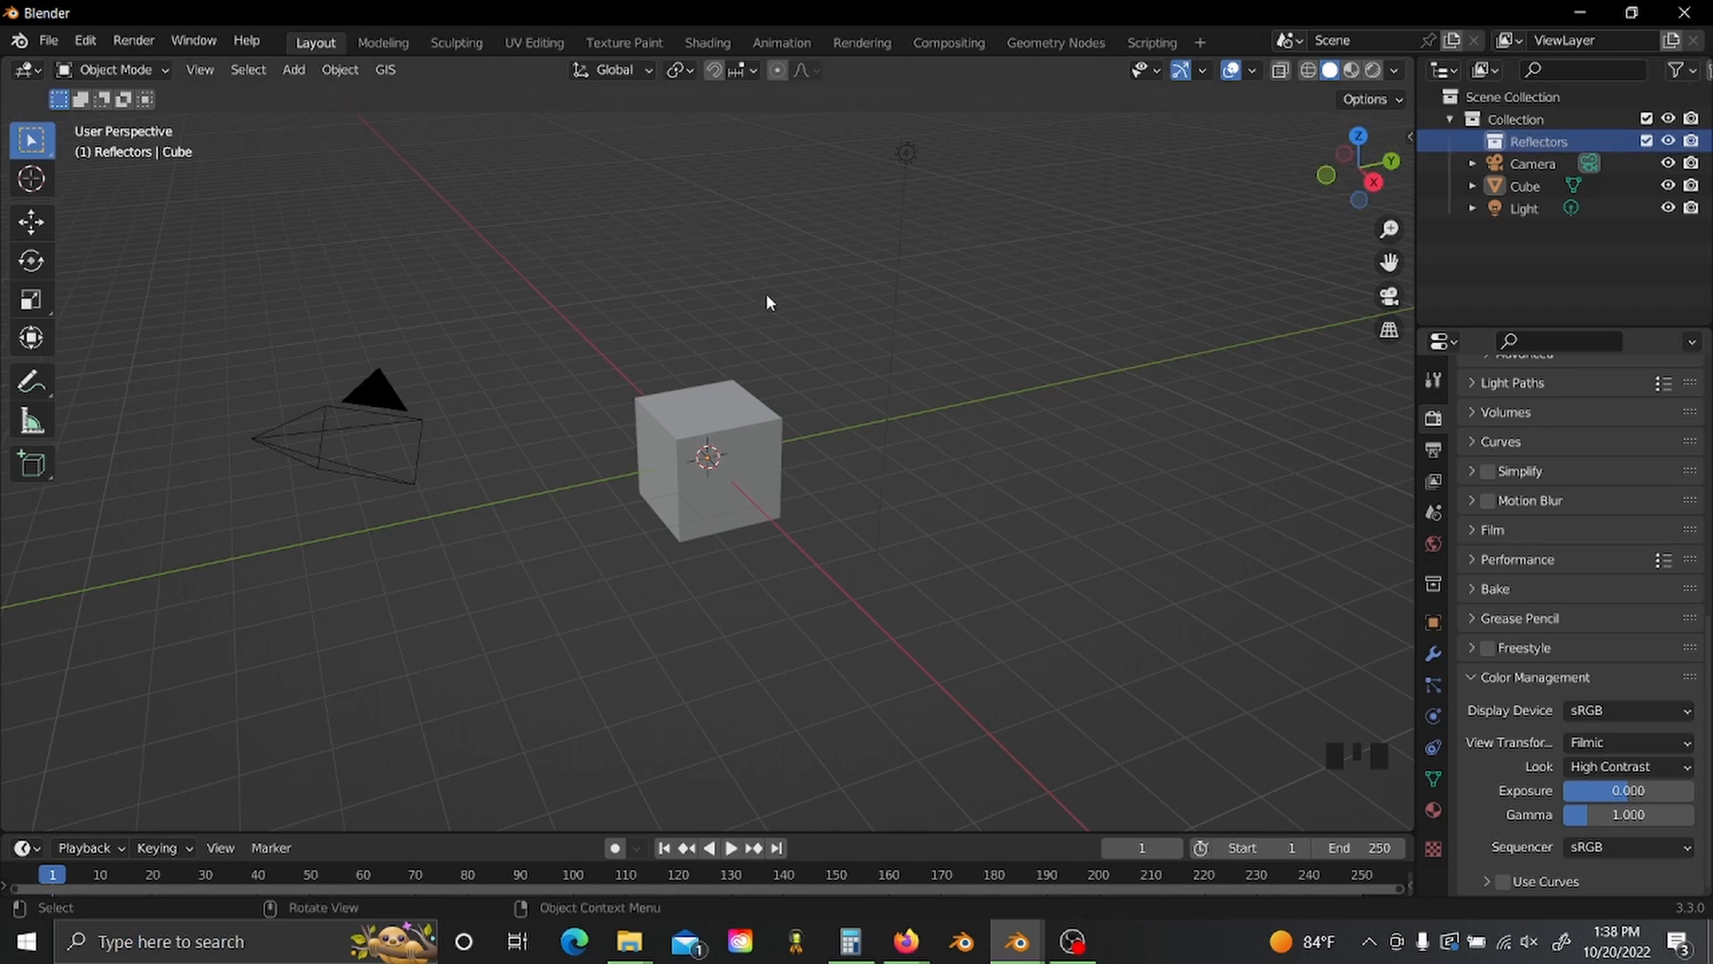
- Scale the default cube up uniformly to roughly one and a half times its size
{"action": "middle_click_drag", "start_coordinate": [795, 386], "coordinate": [765, 451]}
{"action": "left_click", "coordinate": [765, 451]}
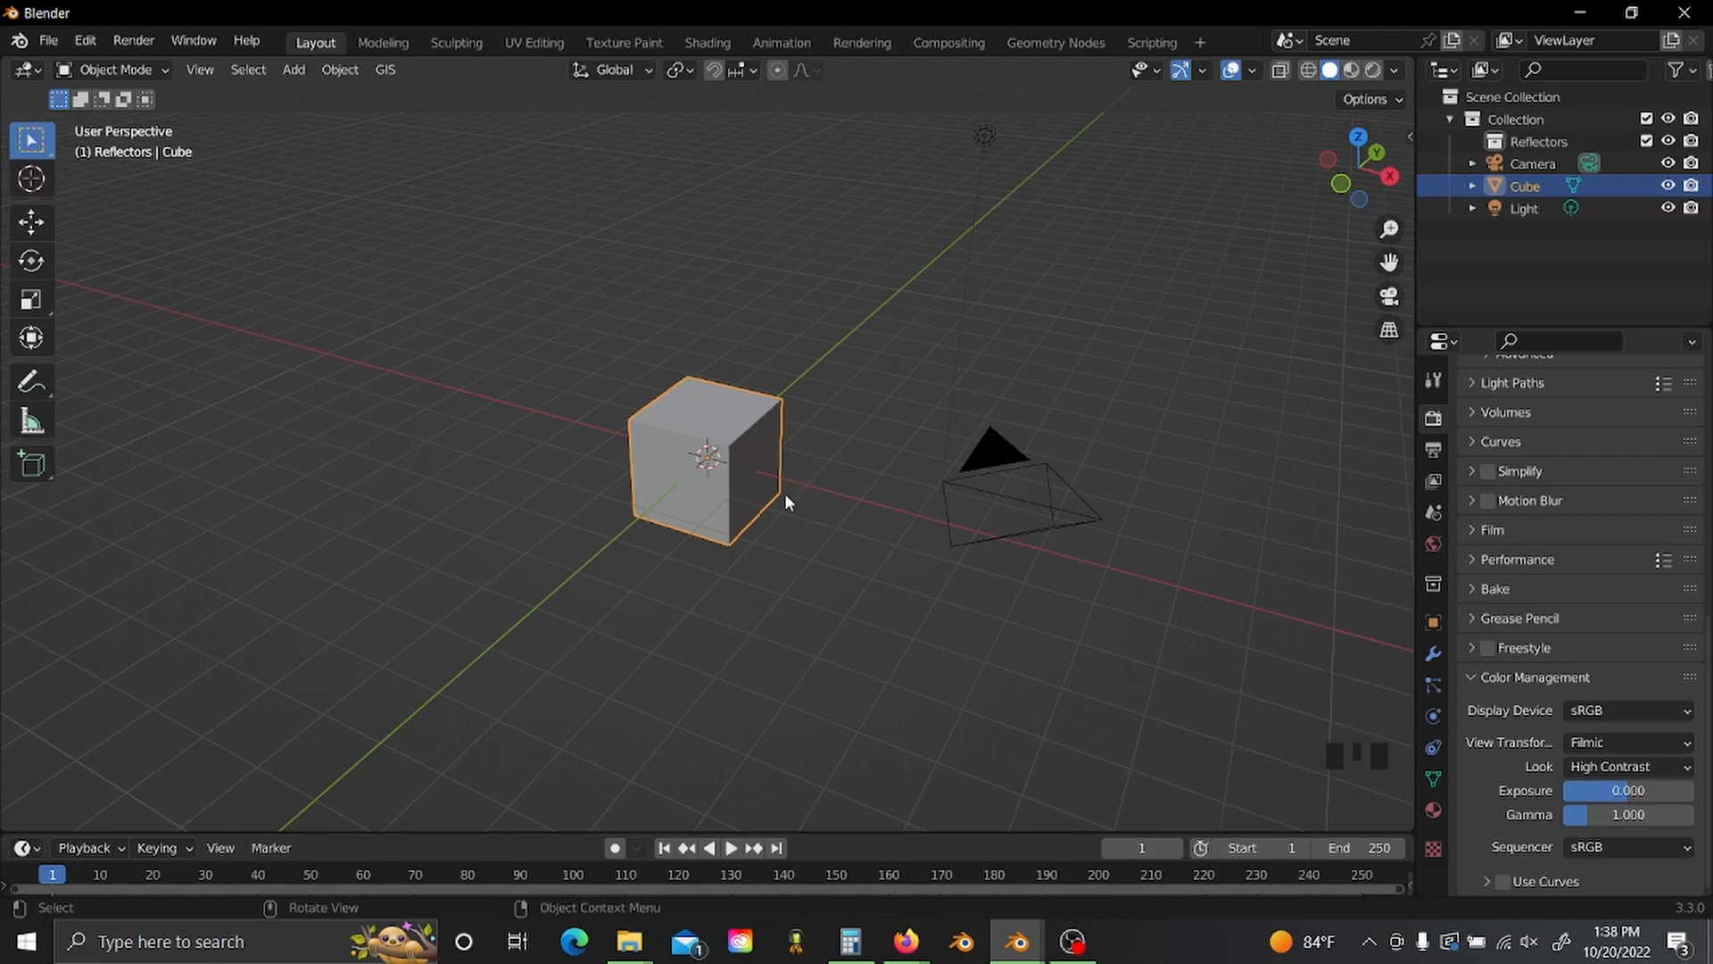
{"action": "key", "text": "s"}
{"action": "left_click", "coordinate": [815, 554]}
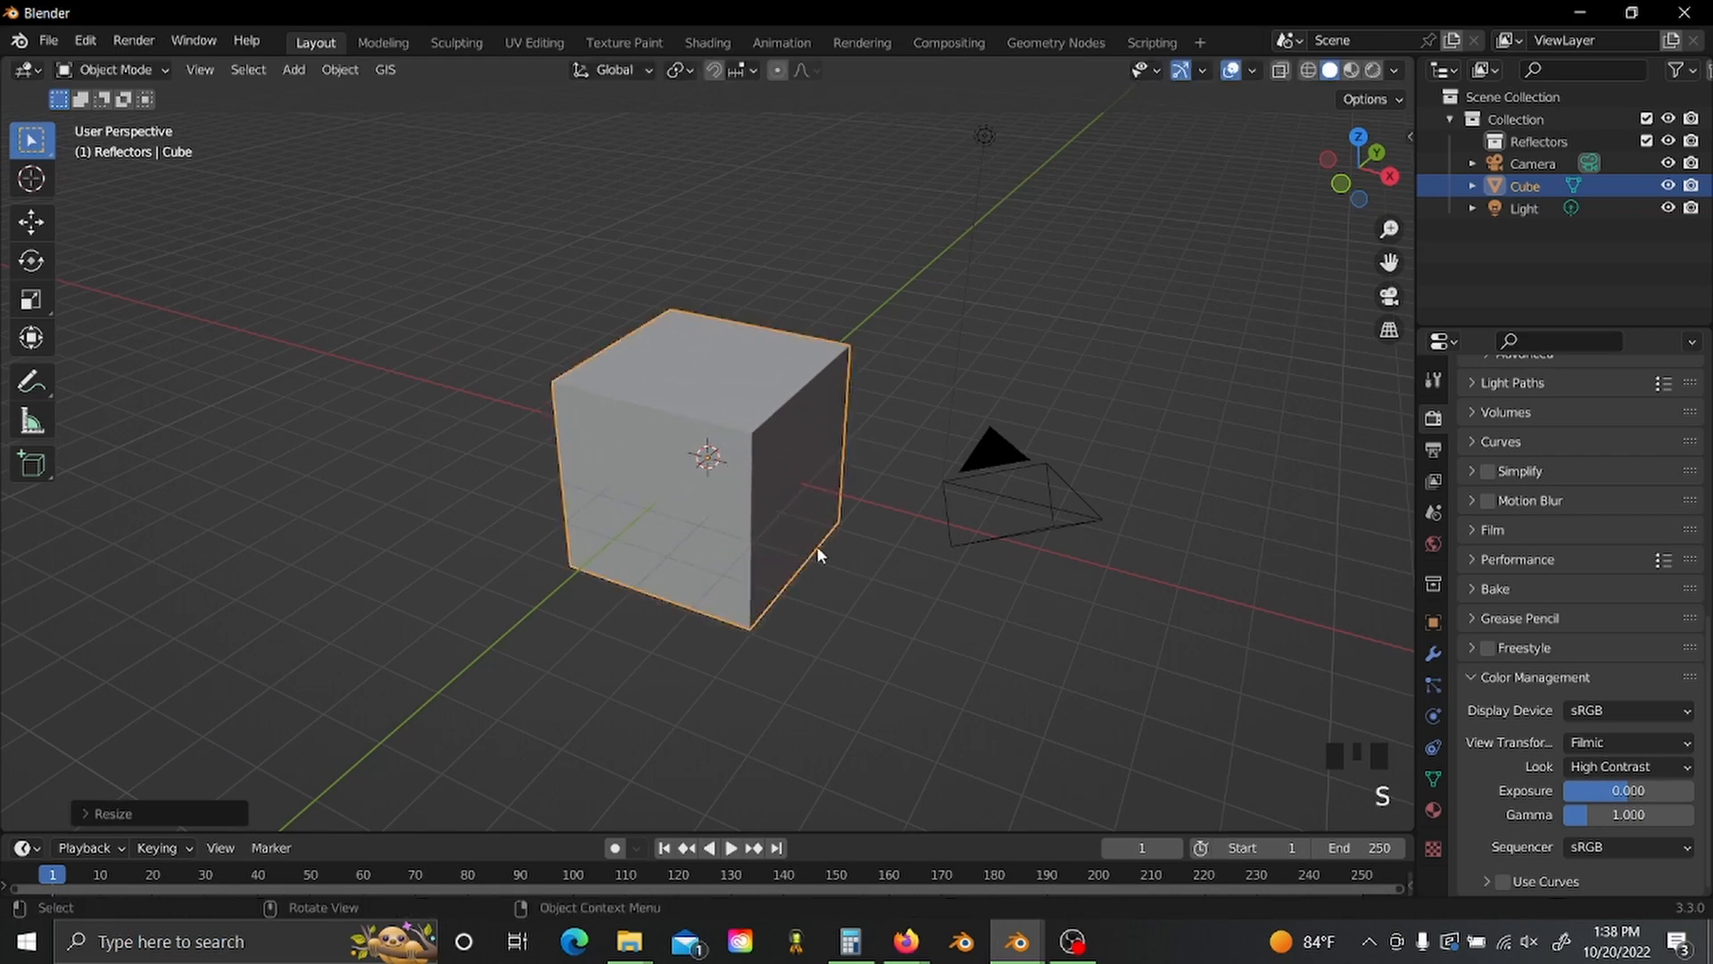
- Stretch the cube along the global X axis into a long box
{"action": "scroll", "coordinate": [852, 599], "scroll_direction": "down", "scroll_amount": 4}
{"action": "middle_click_drag", "start_coordinate": [852, 600], "coordinate": [803, 565]}
{"action": "key", "text": "s"}
{"action": "key", "text": "x"}
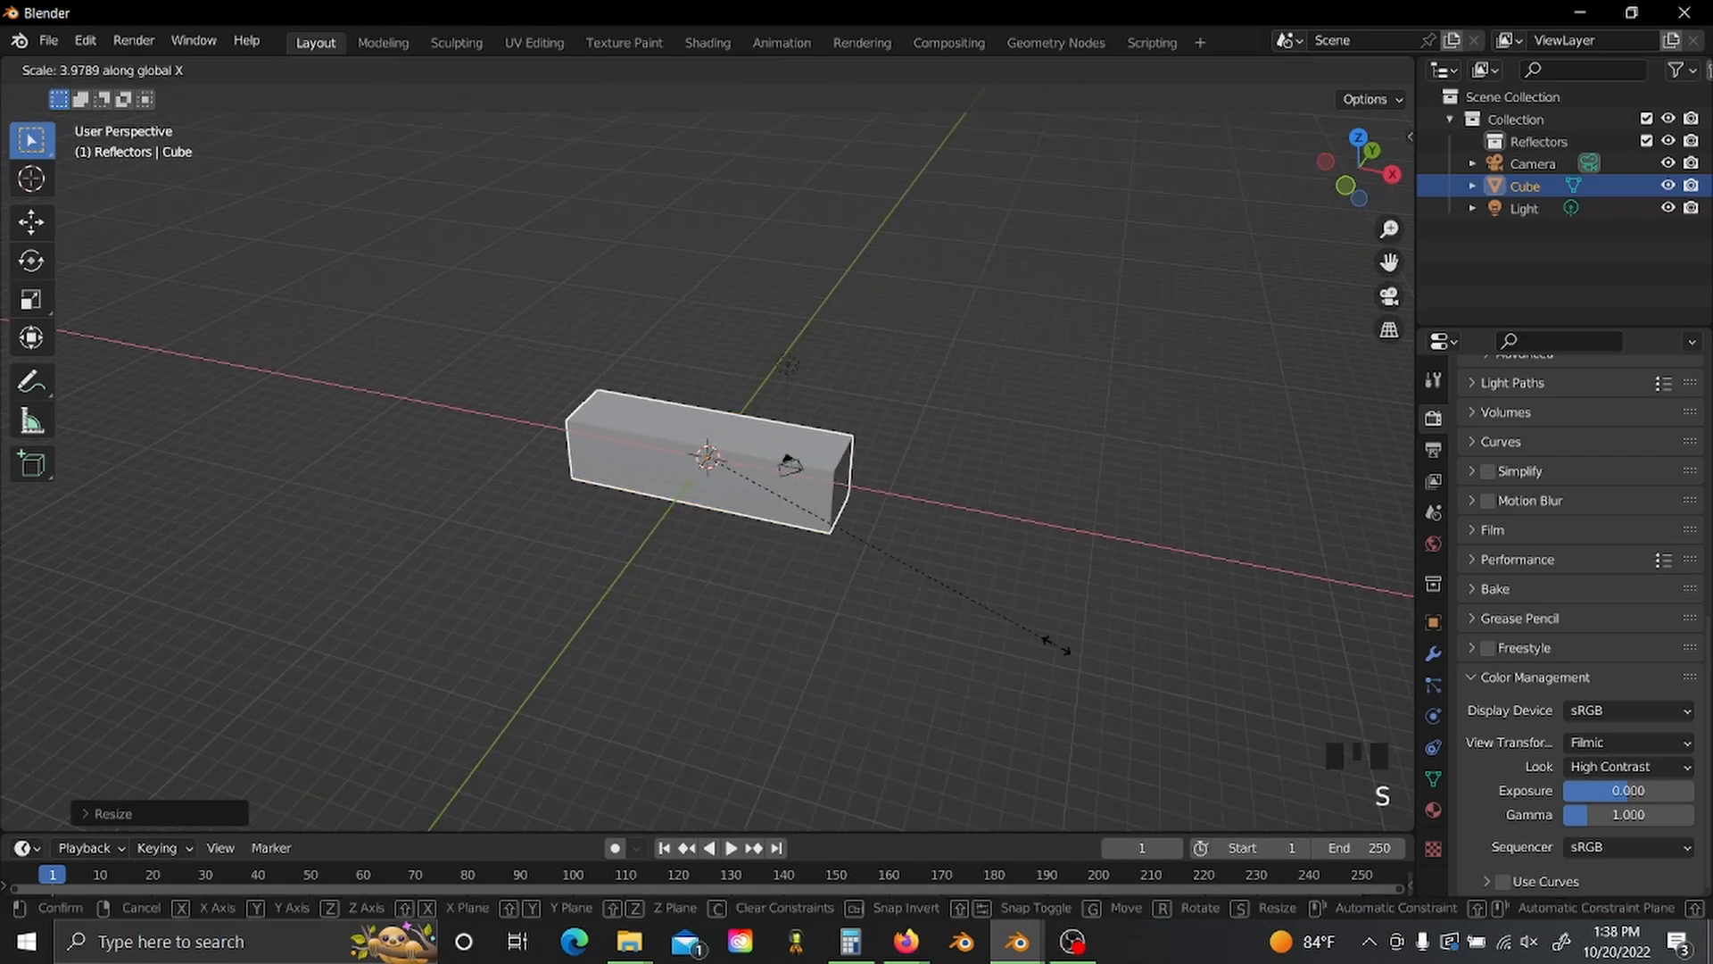
{"action": "left_click", "coordinate": [42, 582]}
- Move the long box along the global X axis so that one end sits near the world origin
{"action": "middle_click_drag", "start_coordinate": [506, 573], "coordinate": [524, 577]}
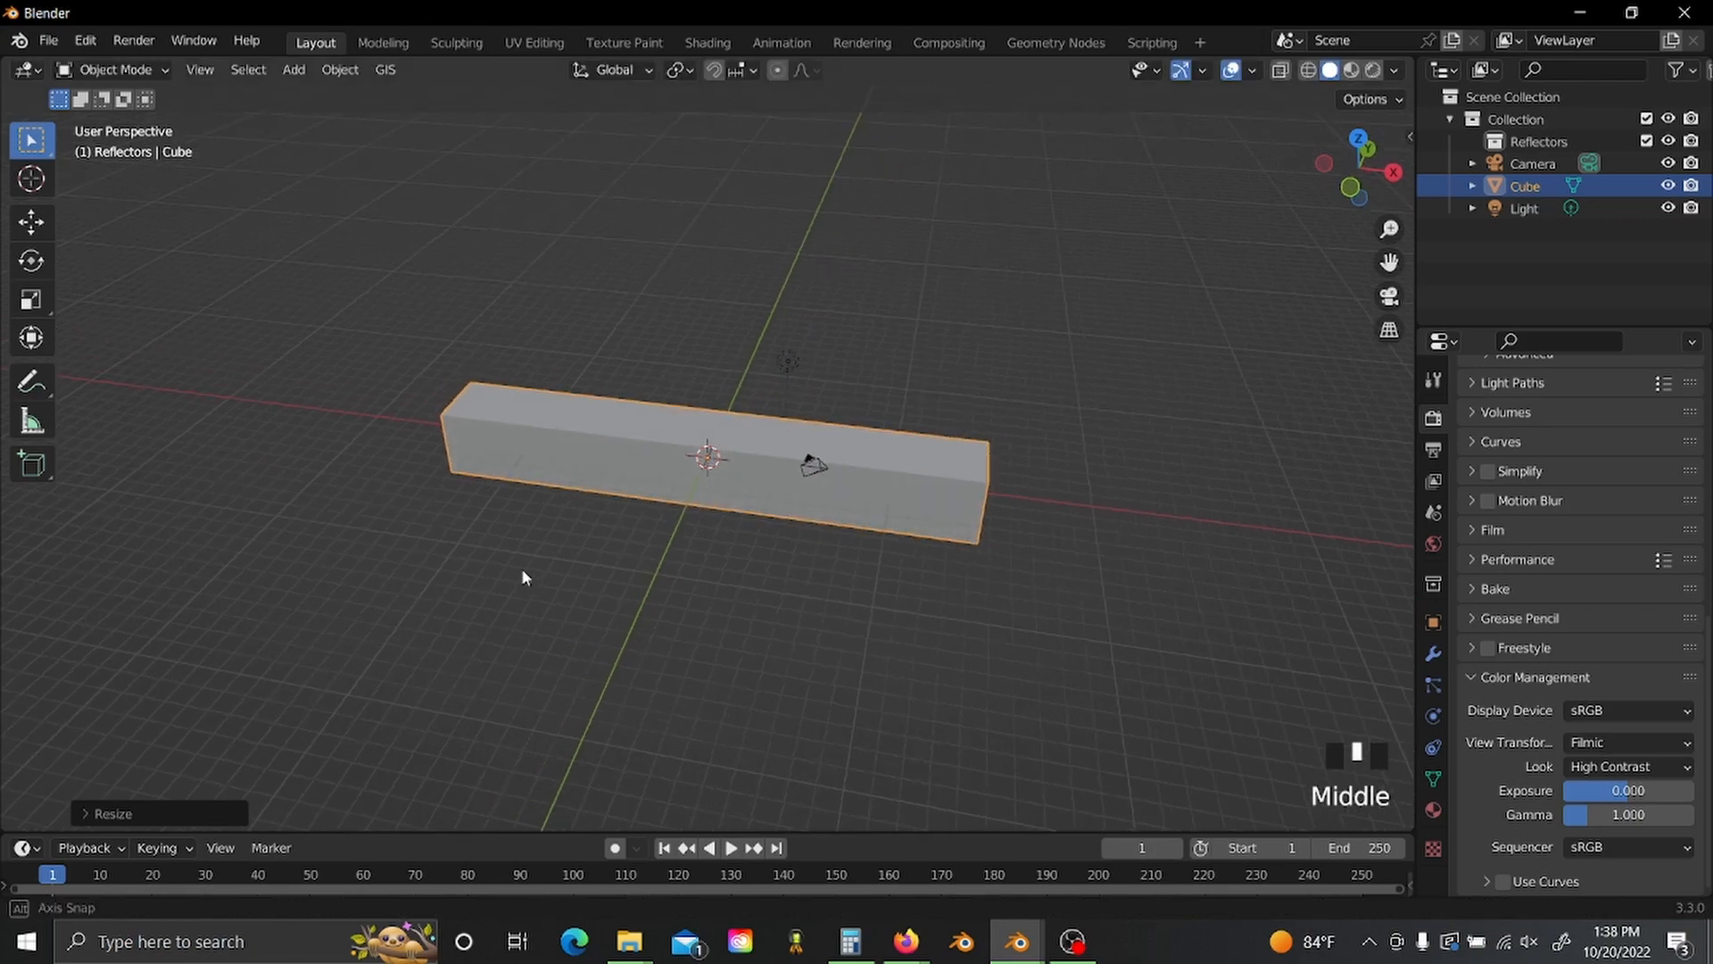
{"action": "key", "text": "g"}
{"action": "key", "text": "x"}
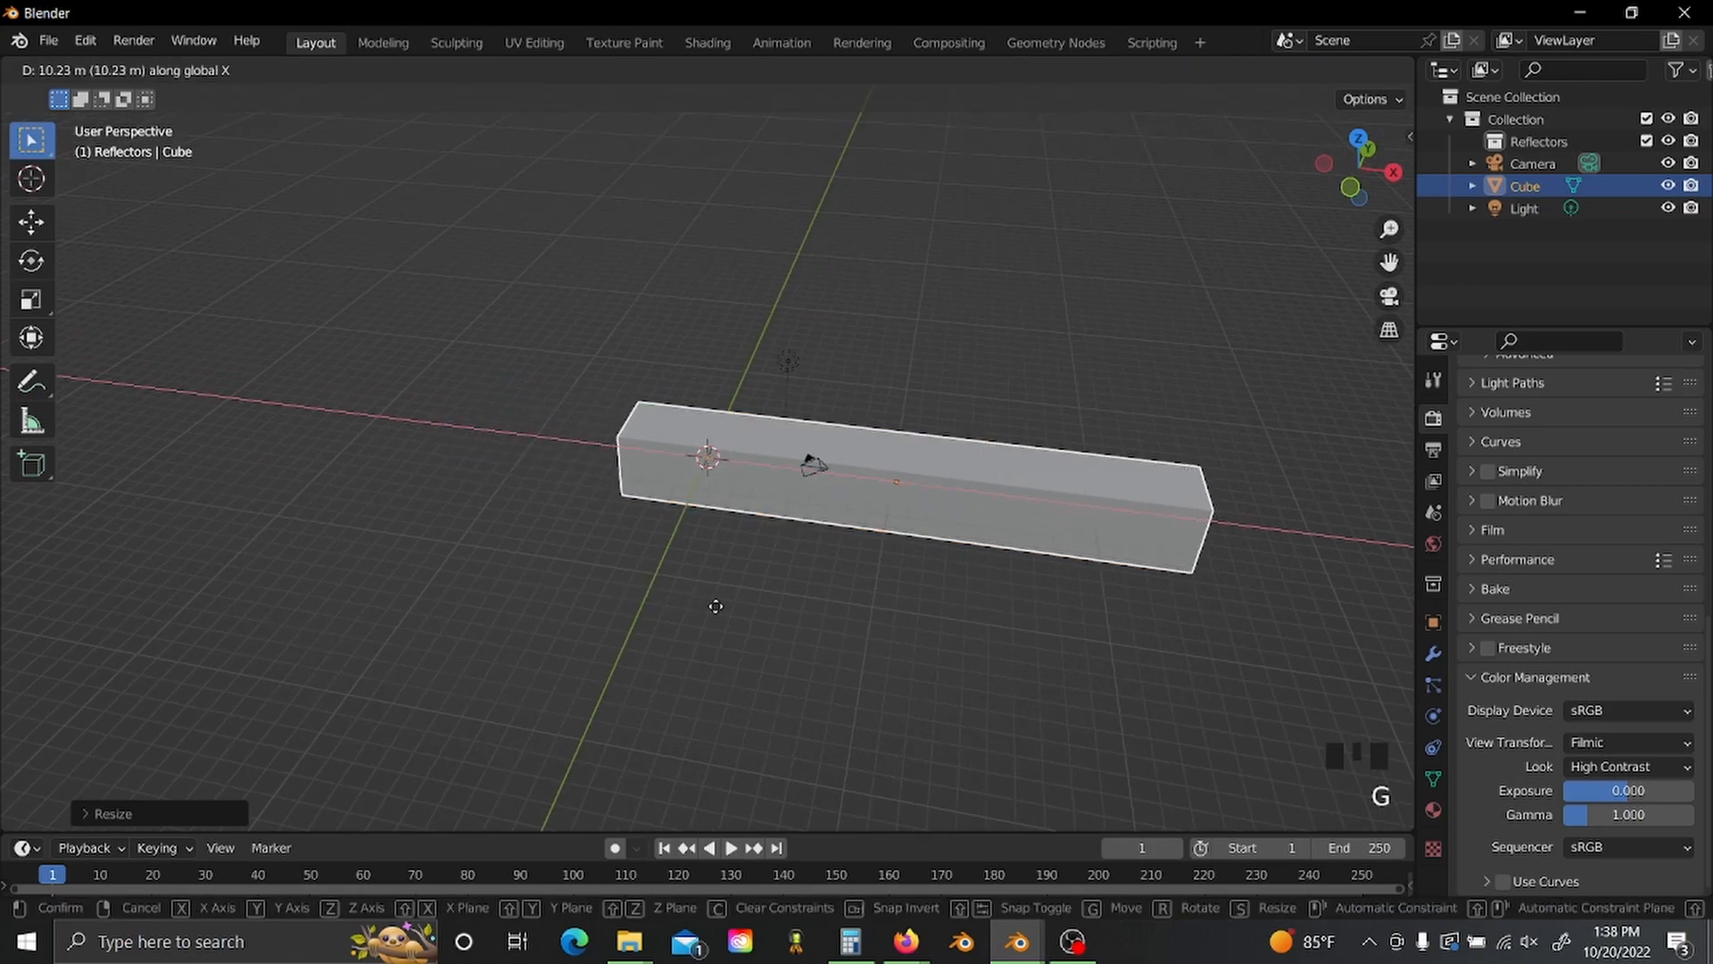
{"action": "left_click", "coordinate": [746, 619]}
- Delete the long box's end face nearest the origin in Edit Mode to open the tunnel, and return to Object Mode
{"action": "middle_click_drag", "start_coordinate": [746, 620], "coordinate": [883, 566]}
{"action": "scroll", "coordinate": [902, 565], "scroll_direction": "up", "scroll_amount": 4}
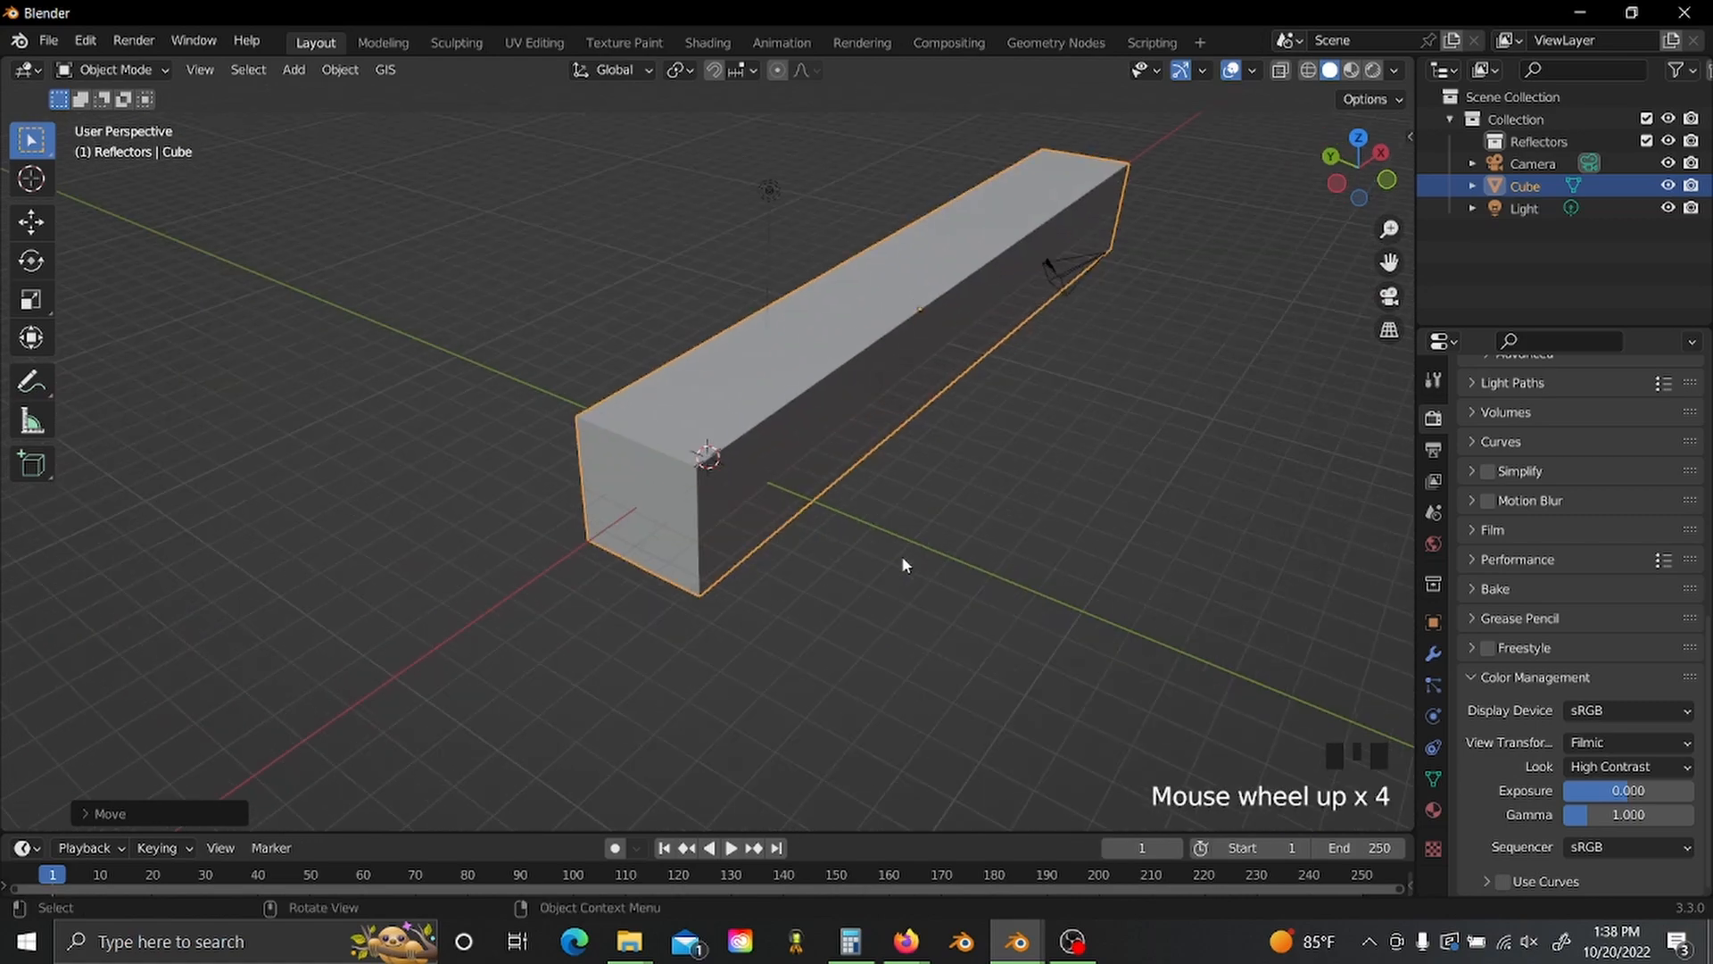
{"action": "key", "text": "Tab"}
{"action": "key", "text": "3"}
{"action": "left_click", "coordinate": [634, 510]}
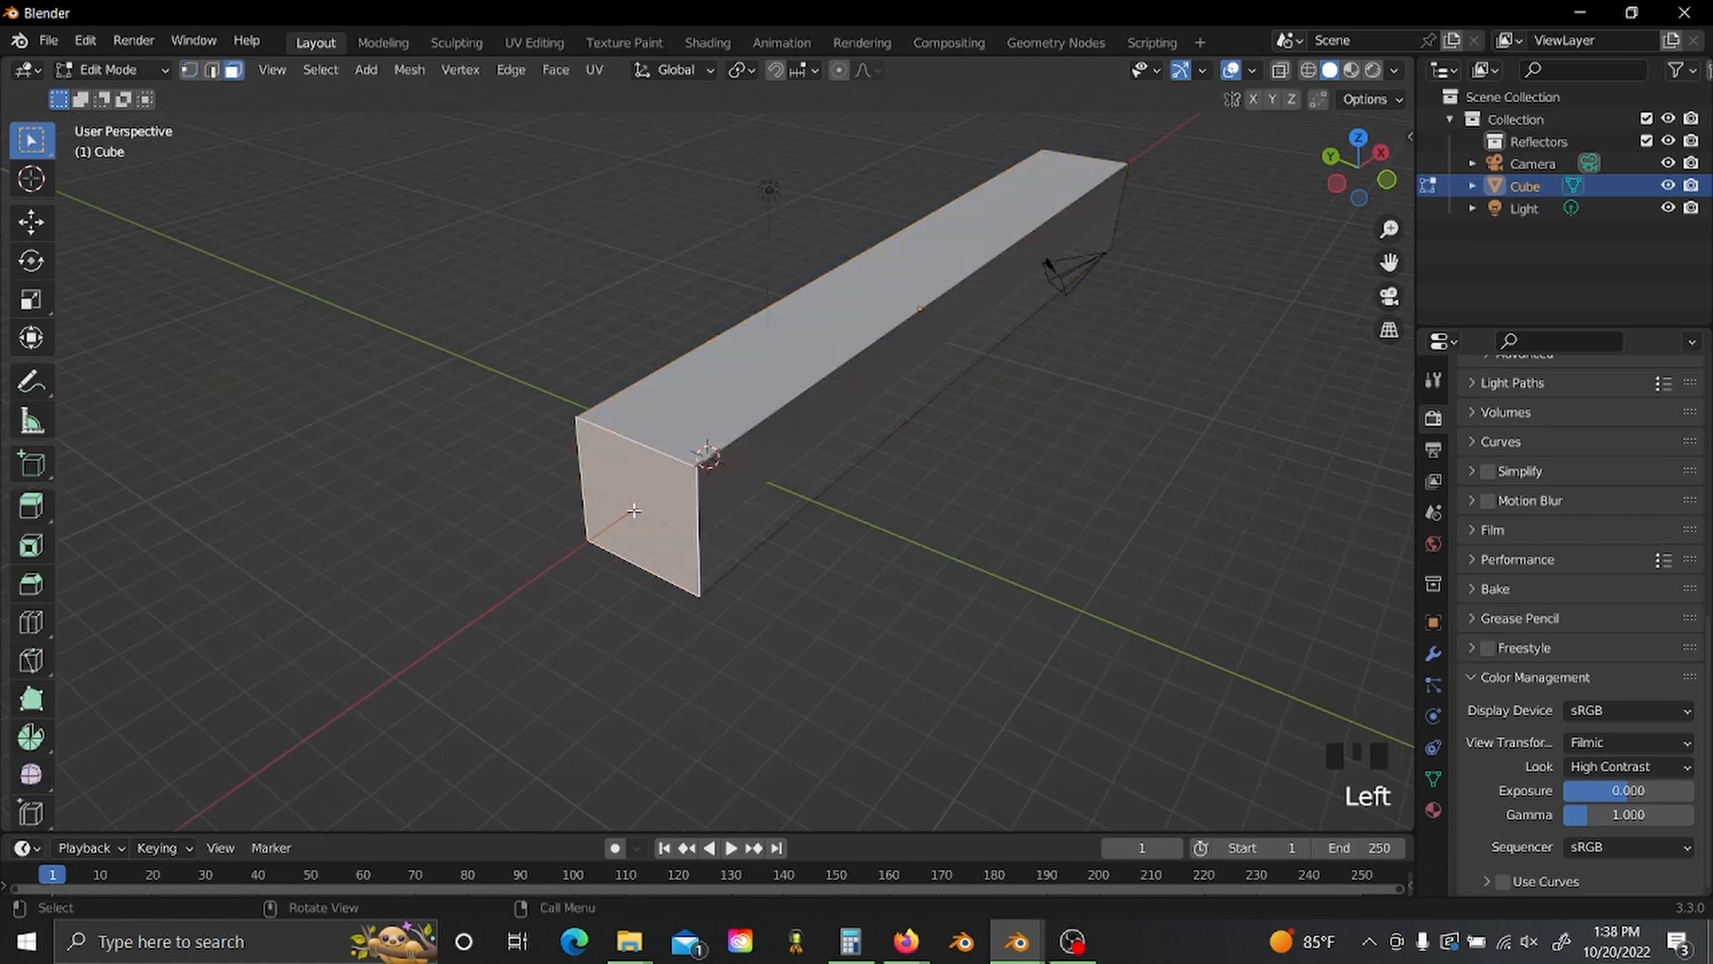
{"action": "key", "text": "x"}
{"action": "left_click", "coordinate": [625, 558]}
{"action": "middle_click_drag", "start_coordinate": [636, 513], "coordinate": [728, 448]}
{"action": "scroll", "coordinate": [765, 468], "scroll_direction": "up", "scroll_amount": 2}
{"action": "scroll", "coordinate": [763, 468], "scroll_direction": "up", "scroll_amount": 4}
{"action": "key", "text": "Tab"}
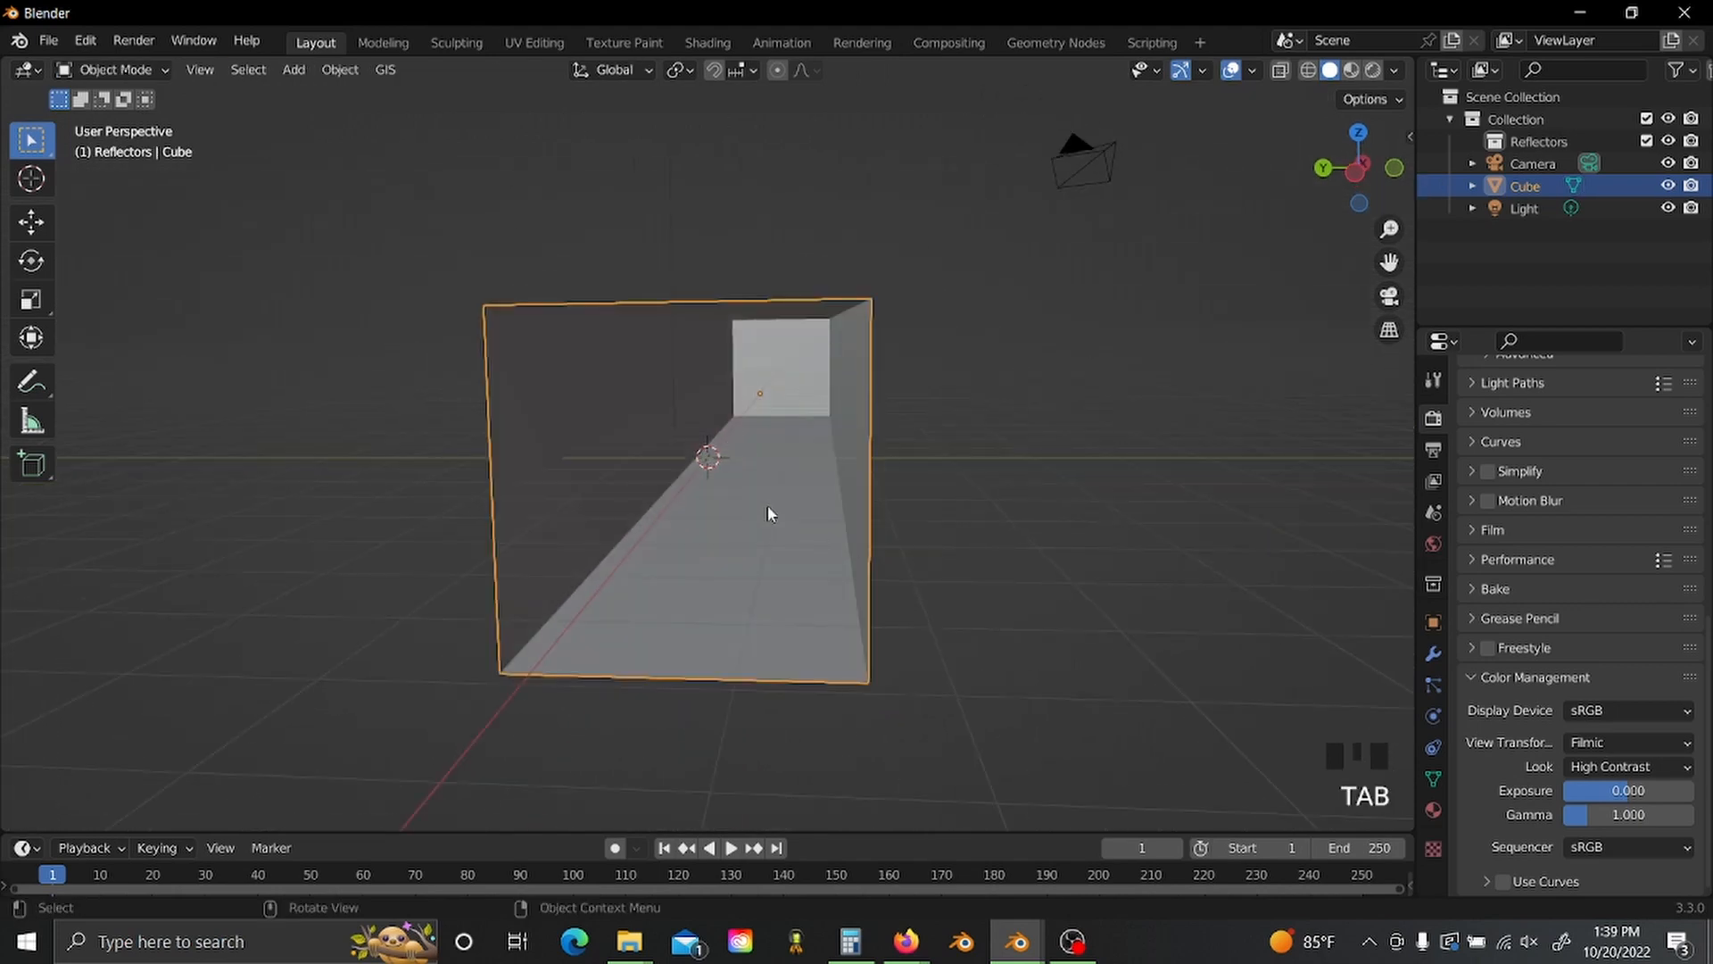
- Add a sphere empty at the origin and move it out of the Reflectors collection into the parent Collection
{"action": "scroll", "coordinate": [740, 568], "scroll_direction": "up", "scroll_amount": 2}
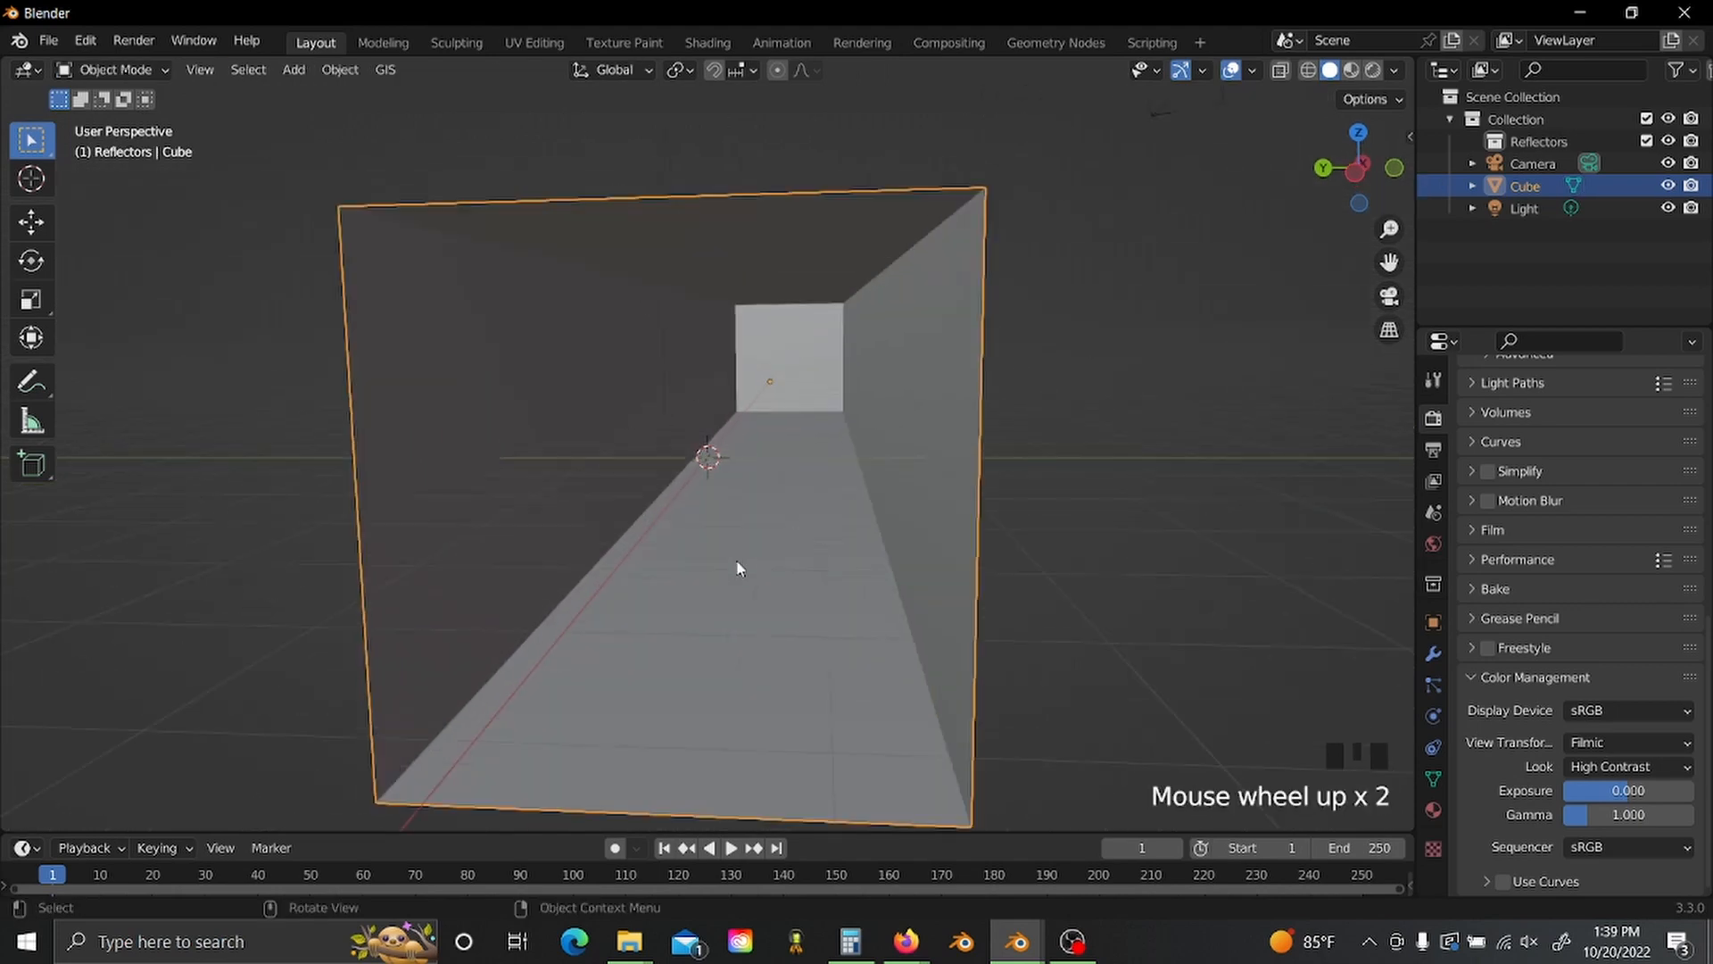
{"action": "middle_click_drag", "start_coordinate": [738, 566], "coordinate": [719, 554]}
{"action": "key", "text": "shift+a"}
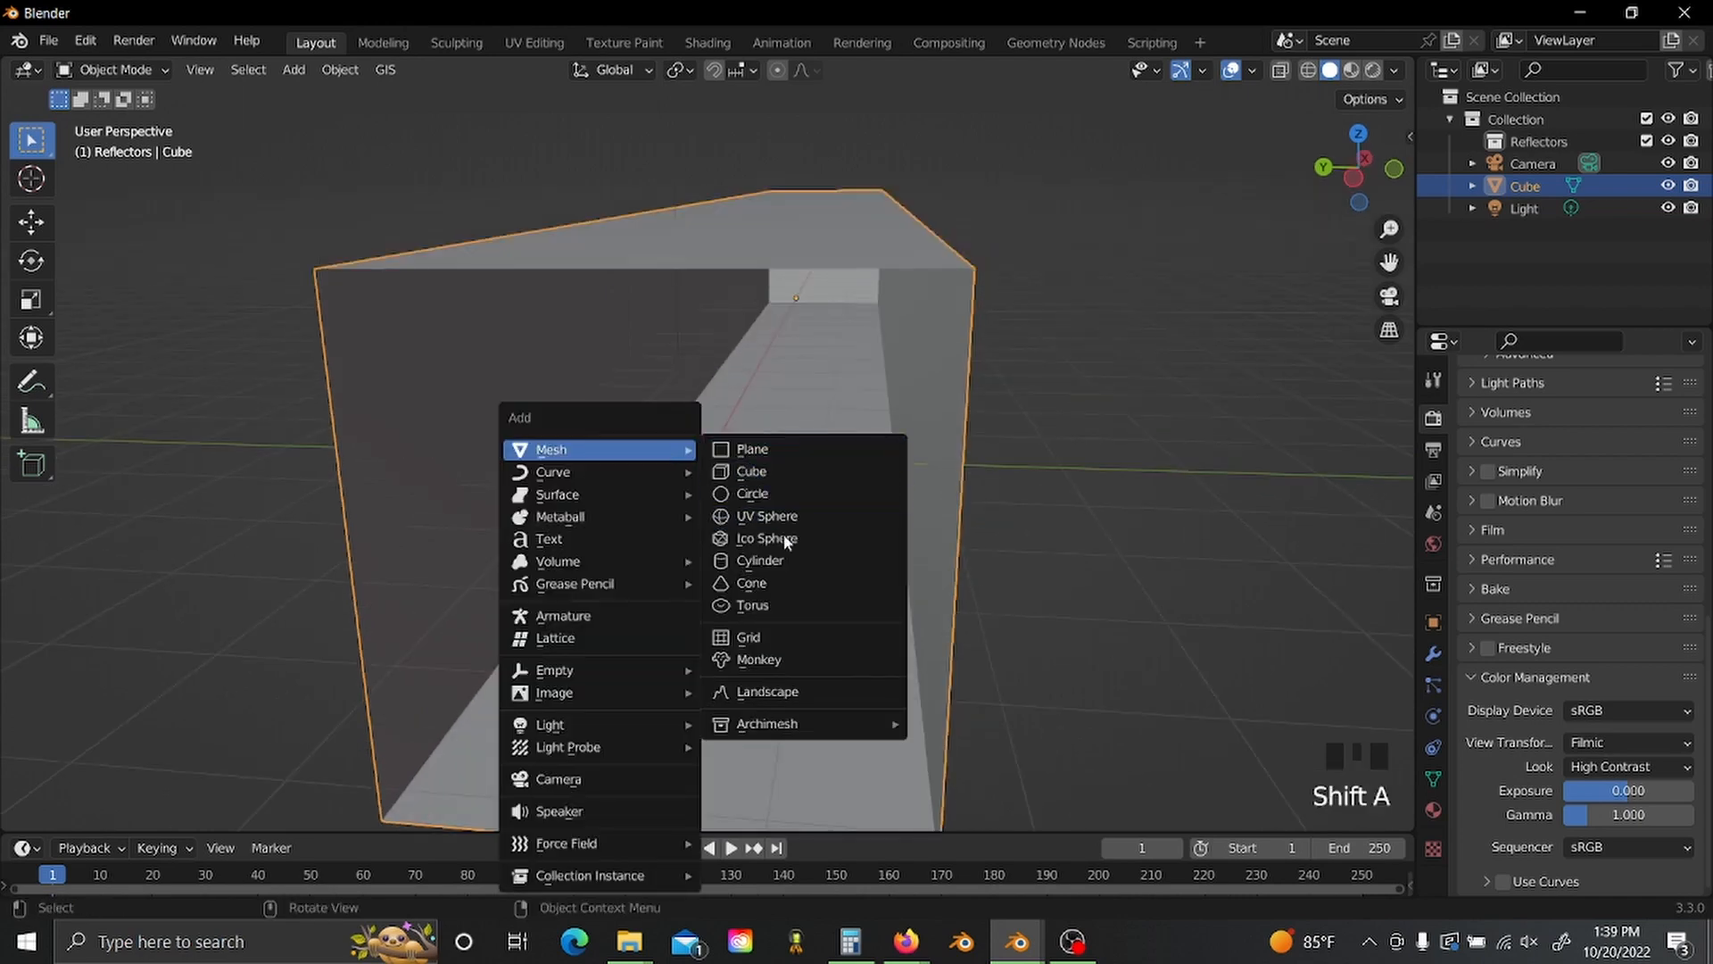
{"action": "mouse_move", "coordinate": [636, 671]}
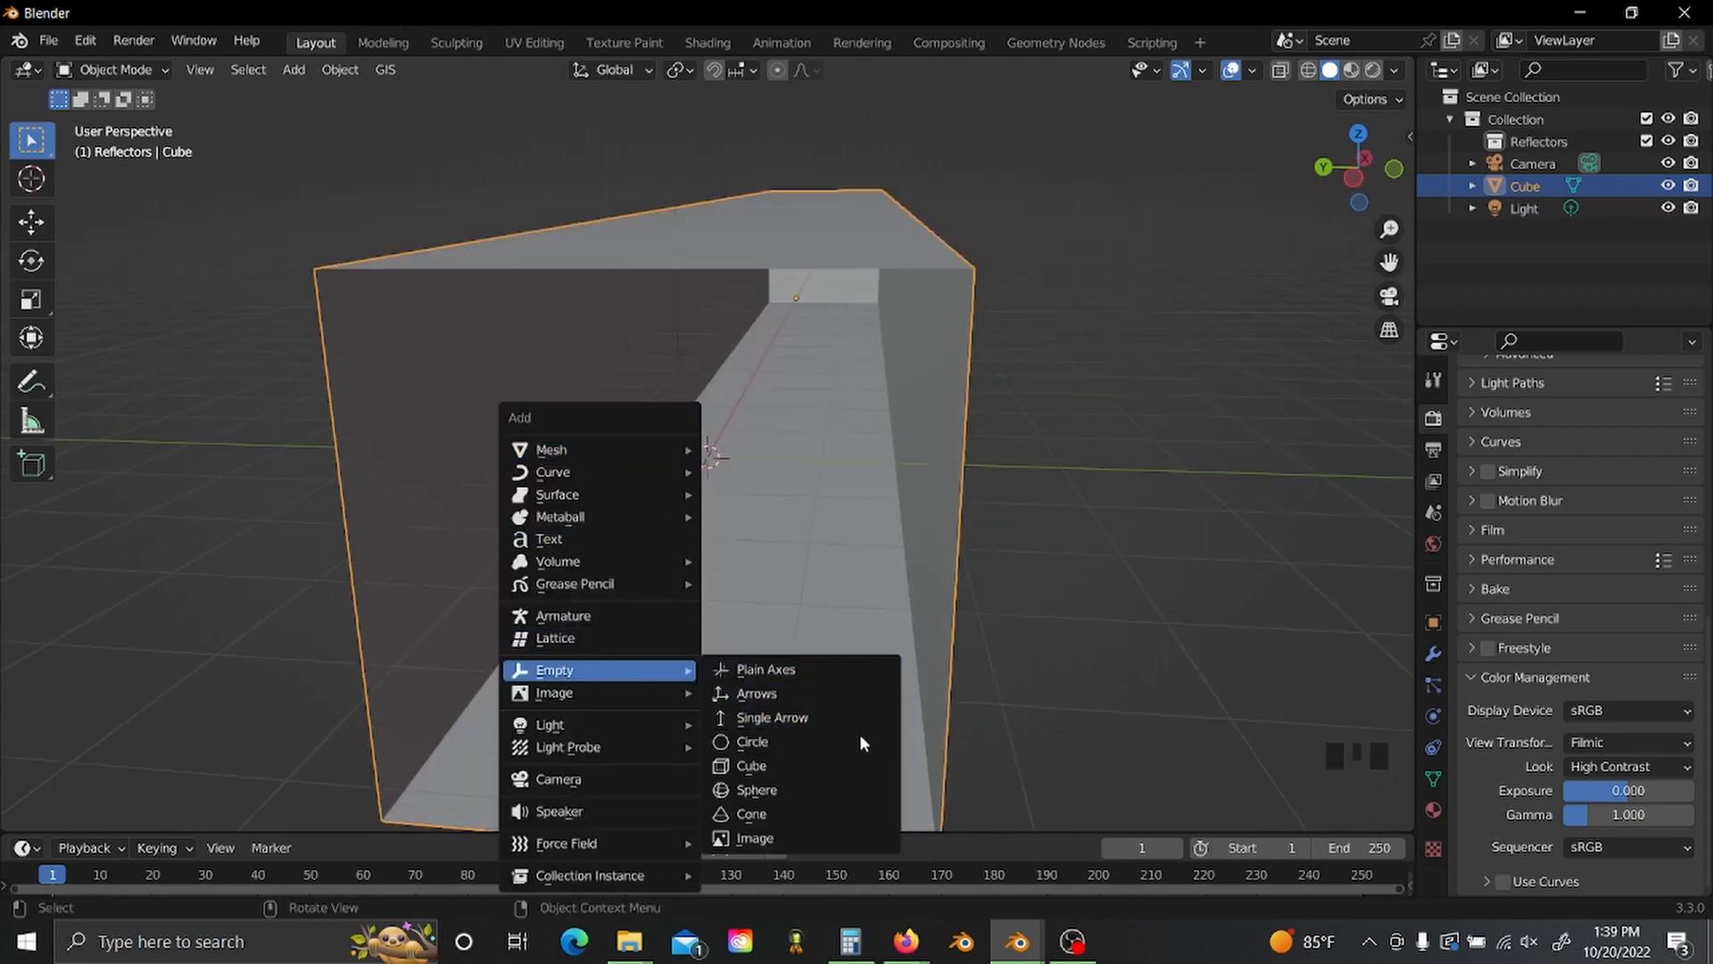
{"action": "left_click", "coordinate": [857, 800]}
{"action": "scroll", "coordinate": [718, 514], "scroll_direction": "up", "scroll_amount": 2}
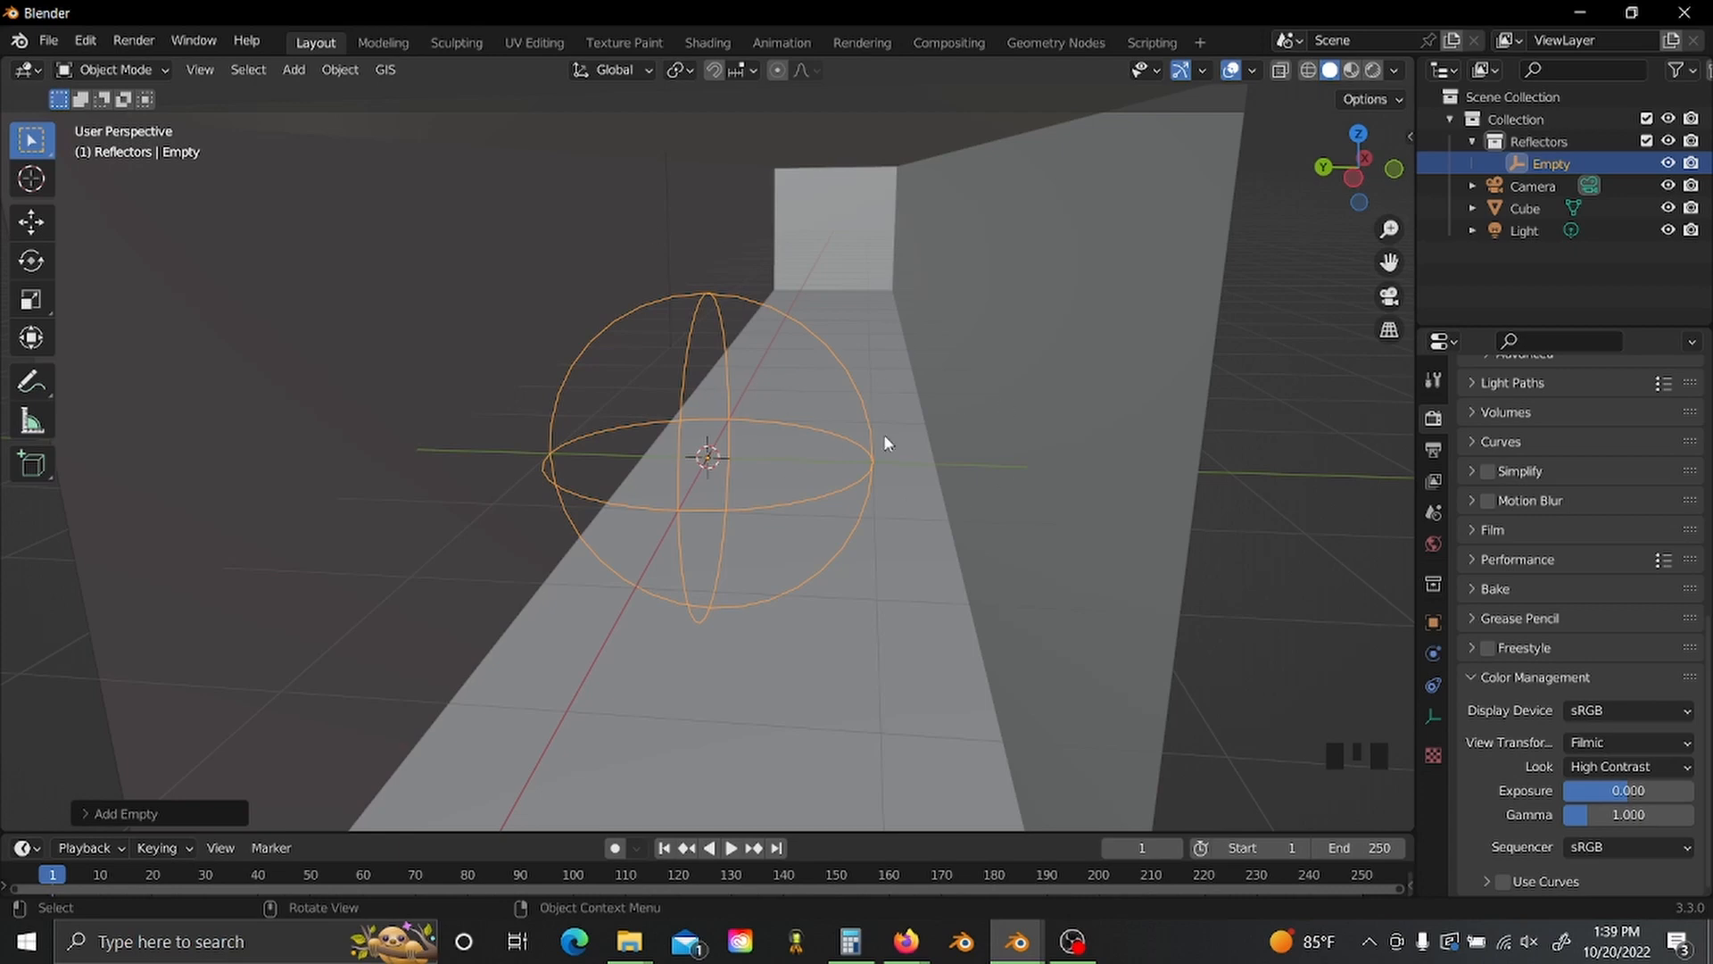
{"action": "scroll", "coordinate": [887, 444], "scroll_direction": "up", "scroll_amount": 2}
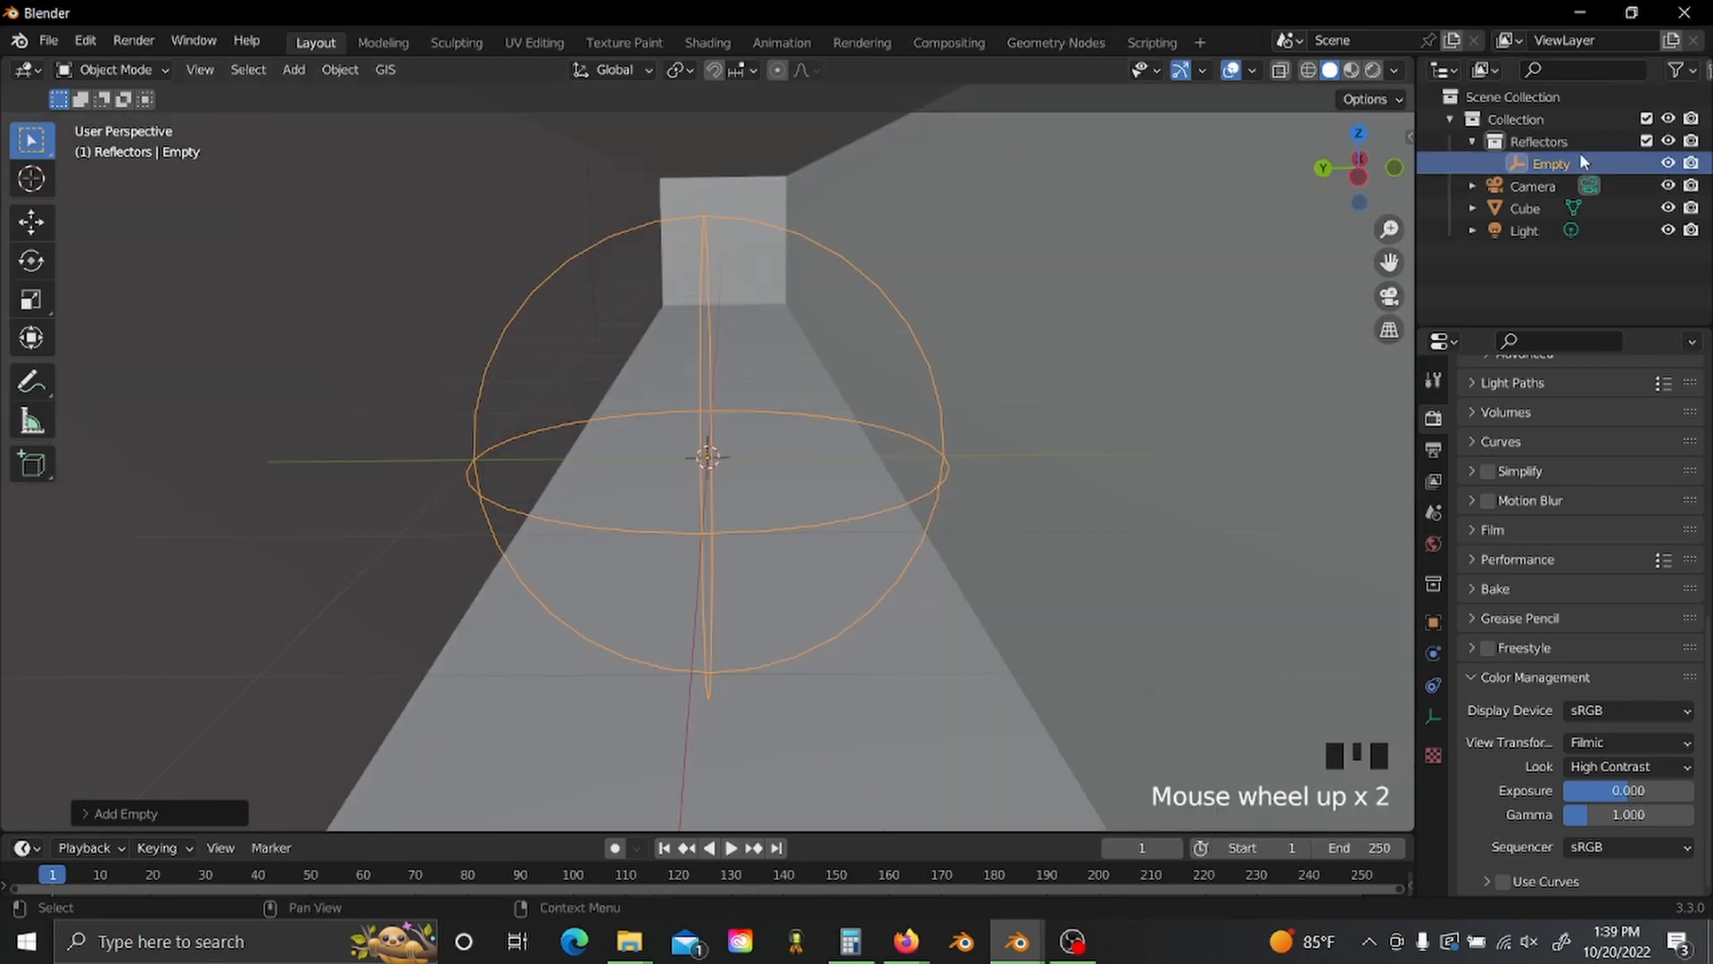
{"action": "left_click_drag", "start_coordinate": [1579, 157], "coordinate": [1584, 219]}
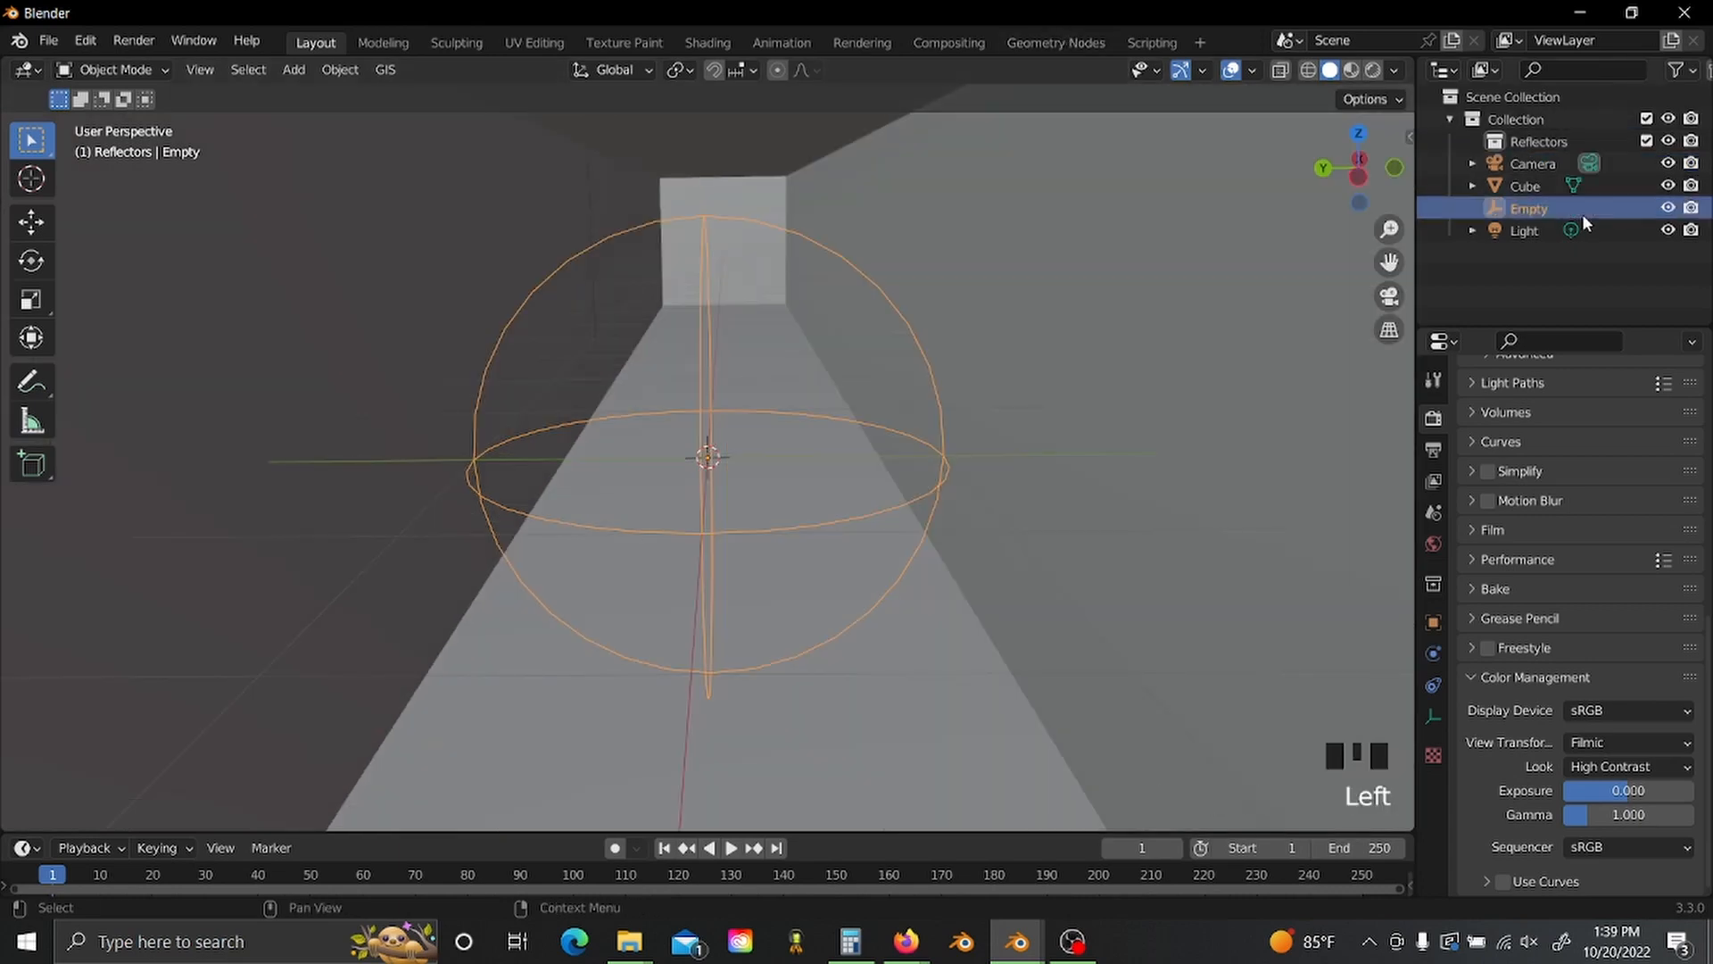
- Switch to the Geometry Nodes workspace, add a cube at the origin and place it in the parent Collection instead of Reflectors
{"action": "left_click", "coordinate": [1090, 43]}
{"action": "middle_click_drag", "start_coordinate": [1132, 316], "coordinate": [1158, 293]}
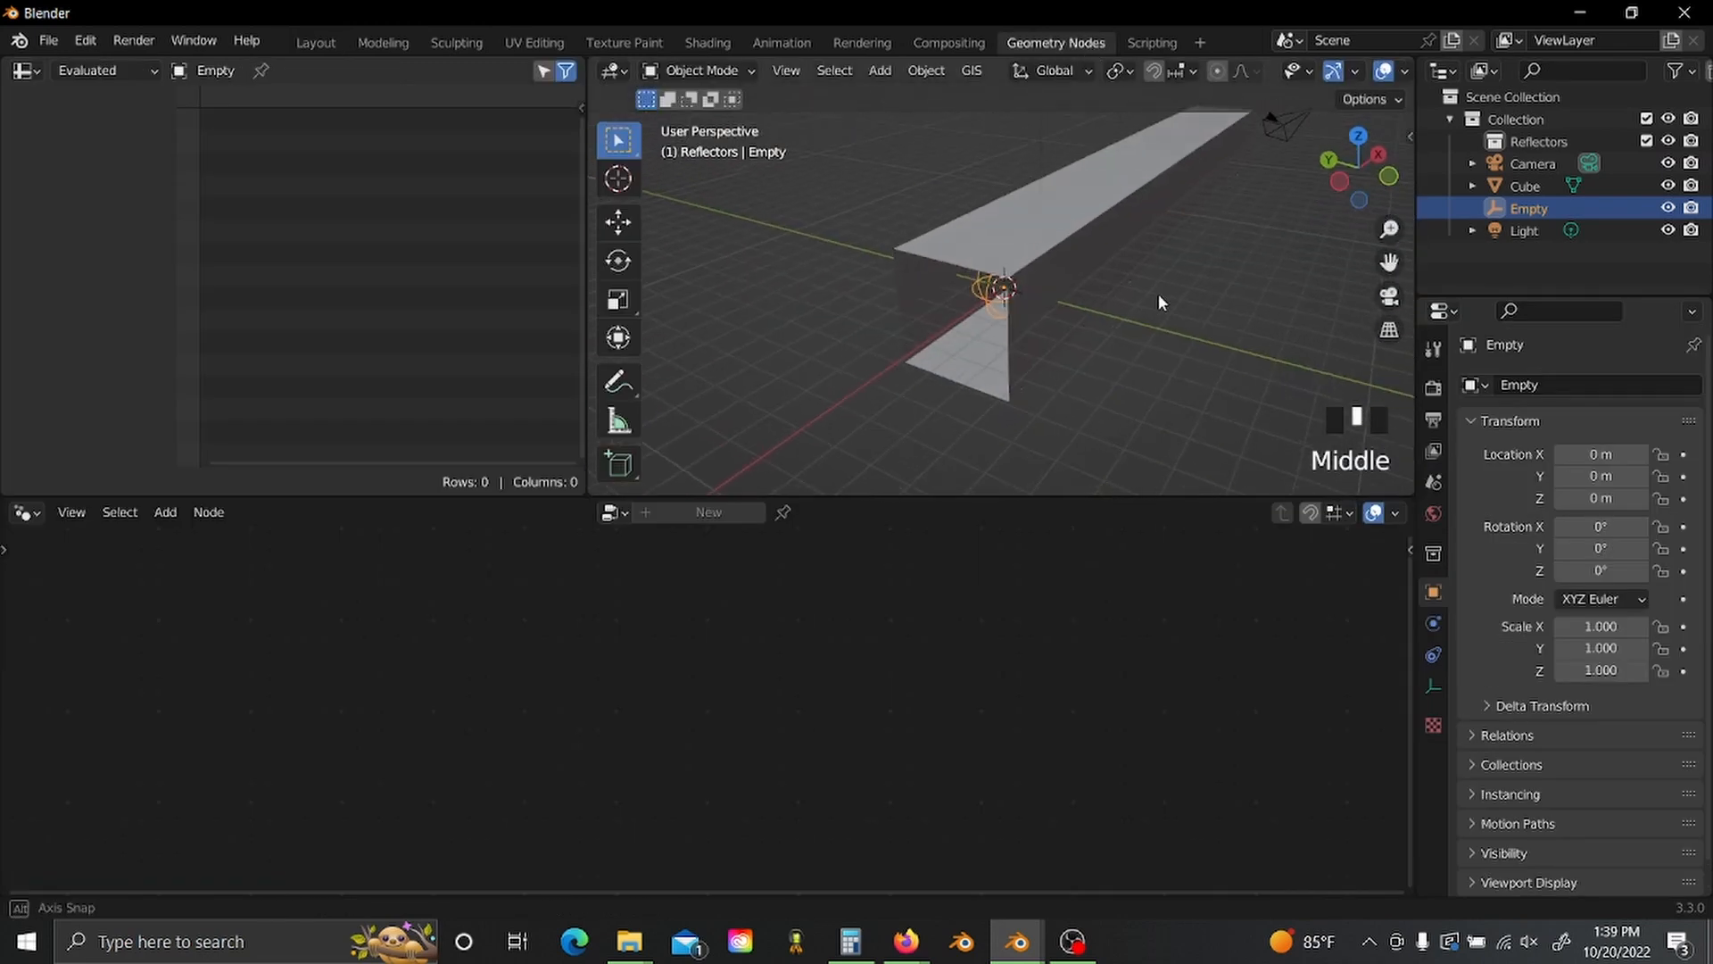
{"action": "scroll", "coordinate": [1158, 293], "scroll_direction": "up", "scroll_amount": 3}
{"action": "key", "text": "shift+a"}
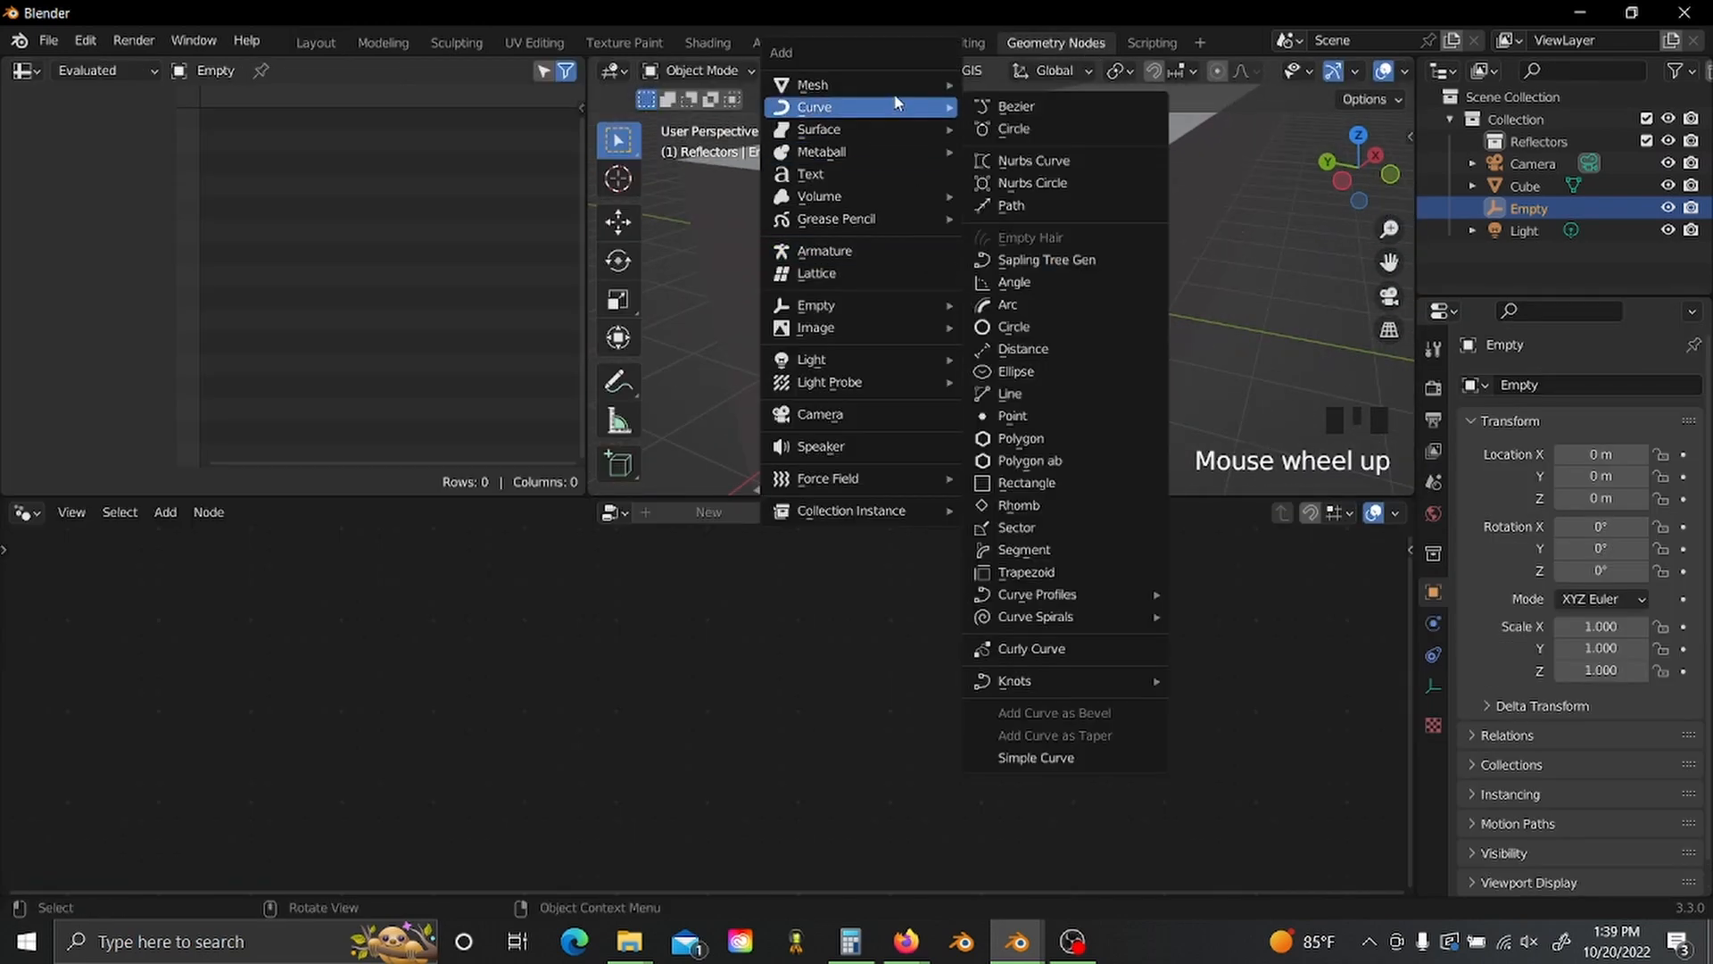
{"action": "mouse_move", "coordinate": [900, 85]}
{"action": "left_click", "coordinate": [1014, 107]}
{"action": "middle_click_drag", "start_coordinate": [986, 314], "coordinate": [1053, 303]}
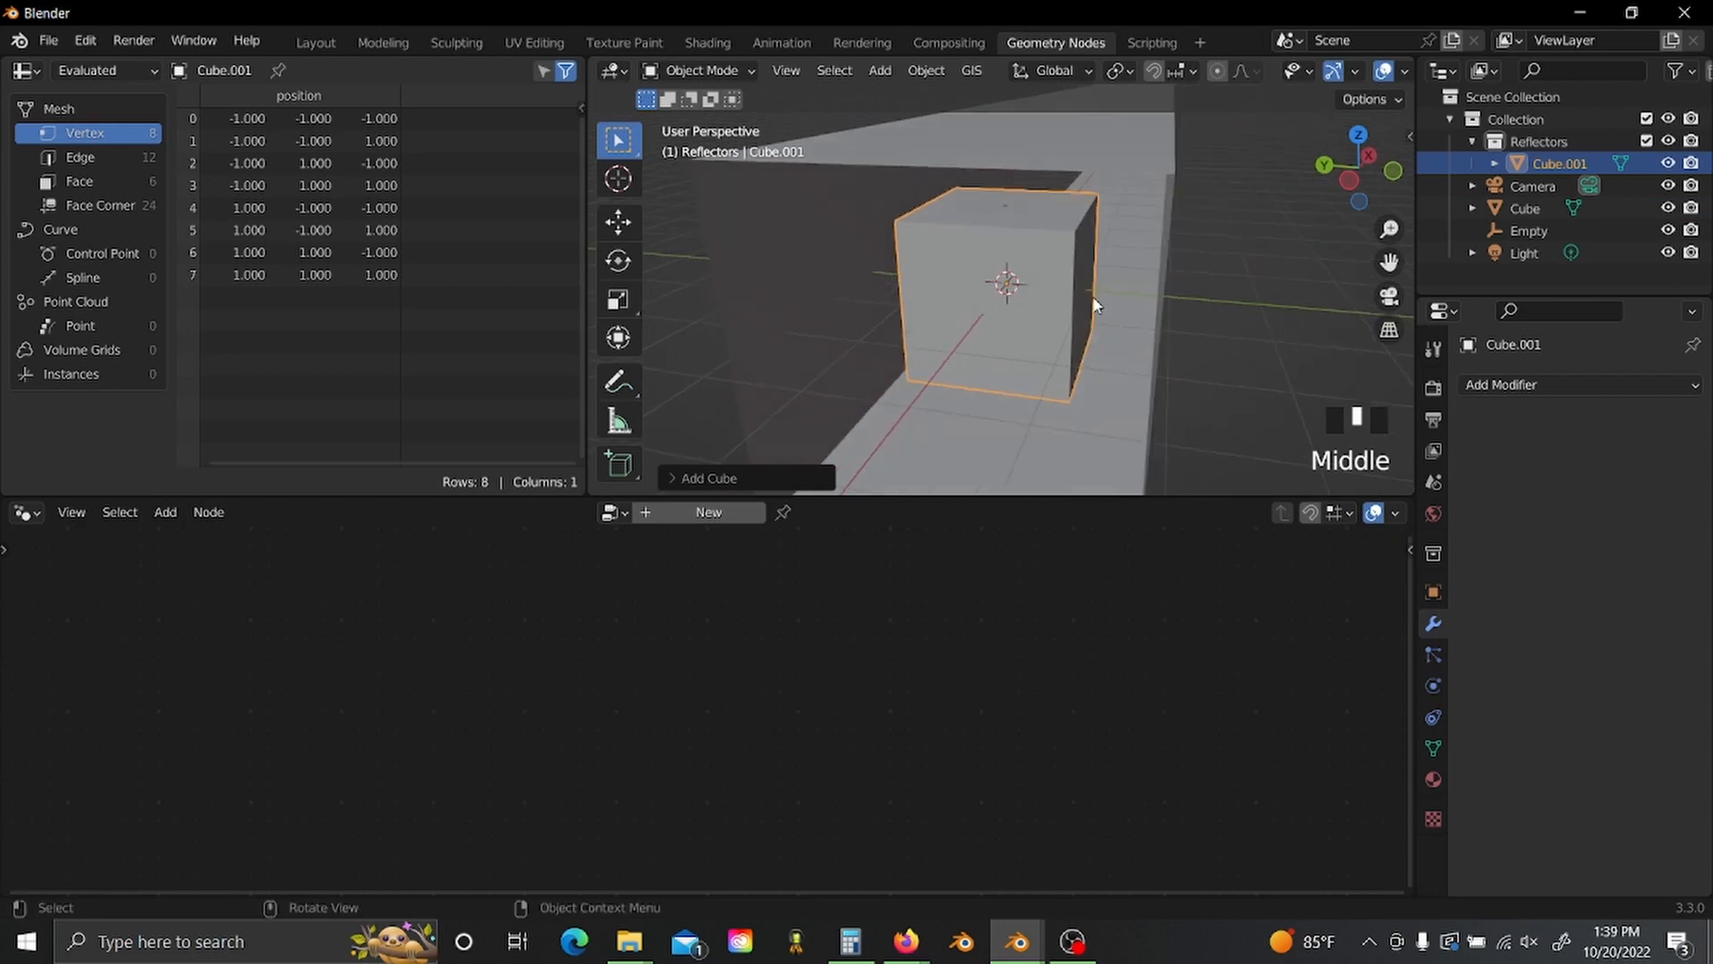
{"action": "scroll", "coordinate": [1053, 303], "scroll_direction": "up", "scroll_amount": 2}
{"action": "left_click_drag", "start_coordinate": [1560, 163], "coordinate": [1522, 120]}
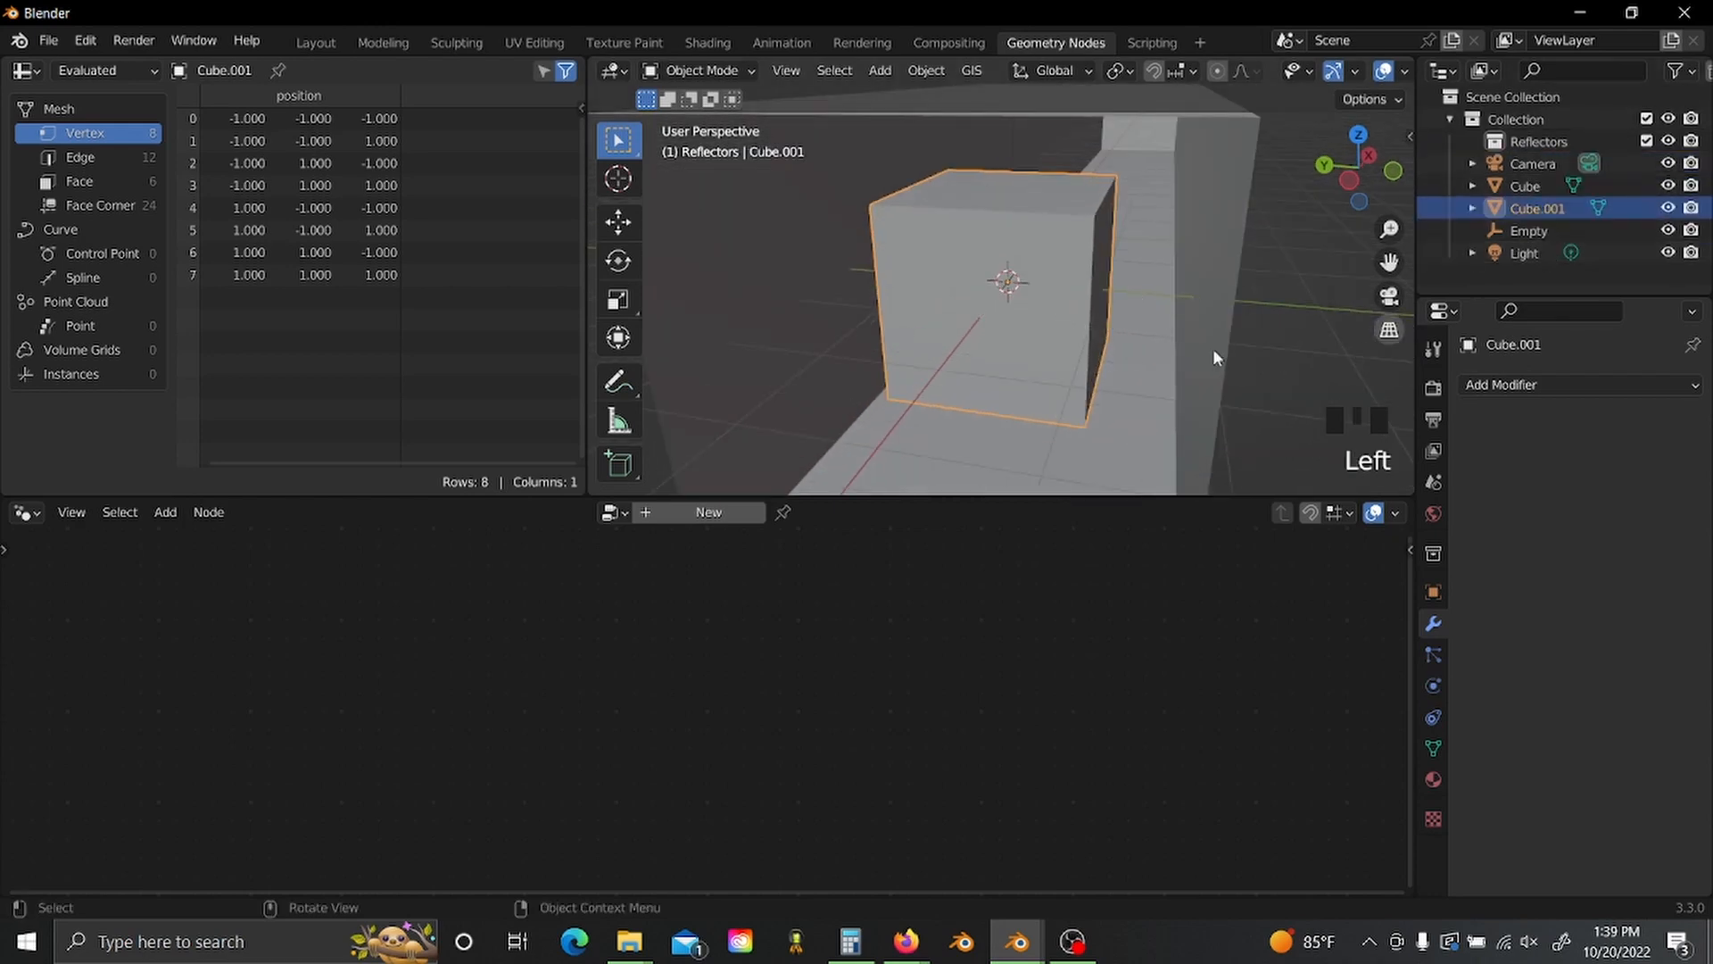
- Create a new geometry node tree on the added cube, and place the long open box in the Reflectors collection
{"action": "left_click", "coordinate": [734, 512]}
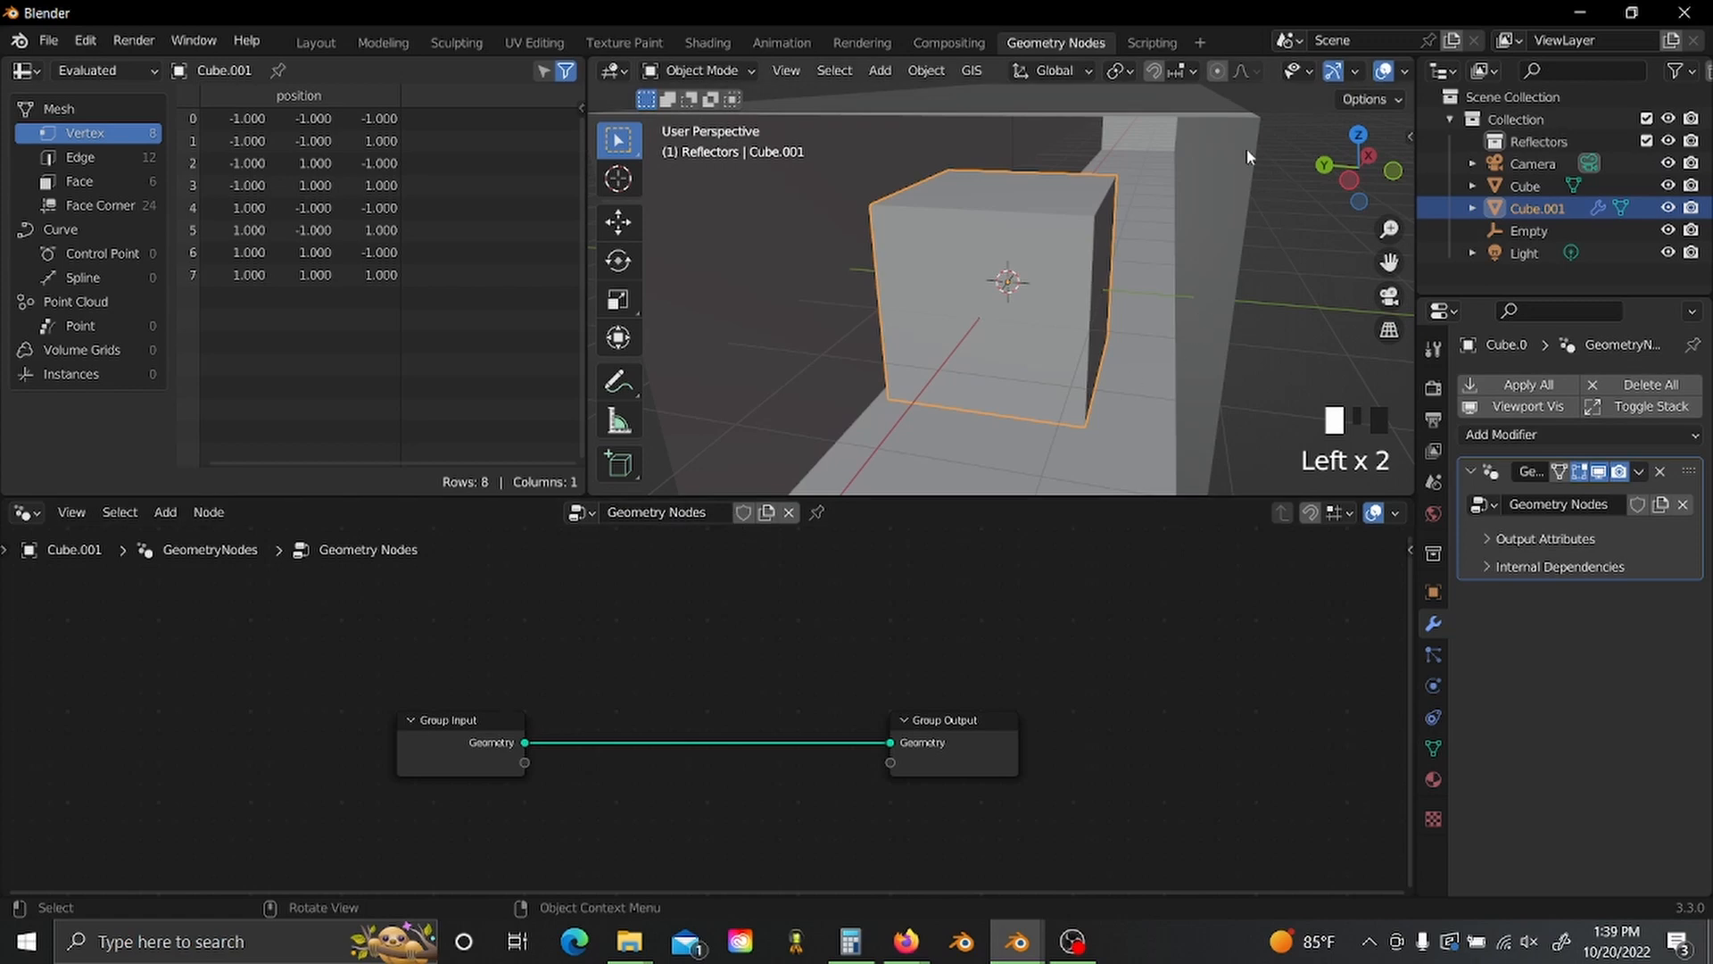
{"action": "left_click", "coordinate": [1522, 185]}
{"action": "left_click_drag", "start_coordinate": [1526, 185], "coordinate": [1587, 145]}
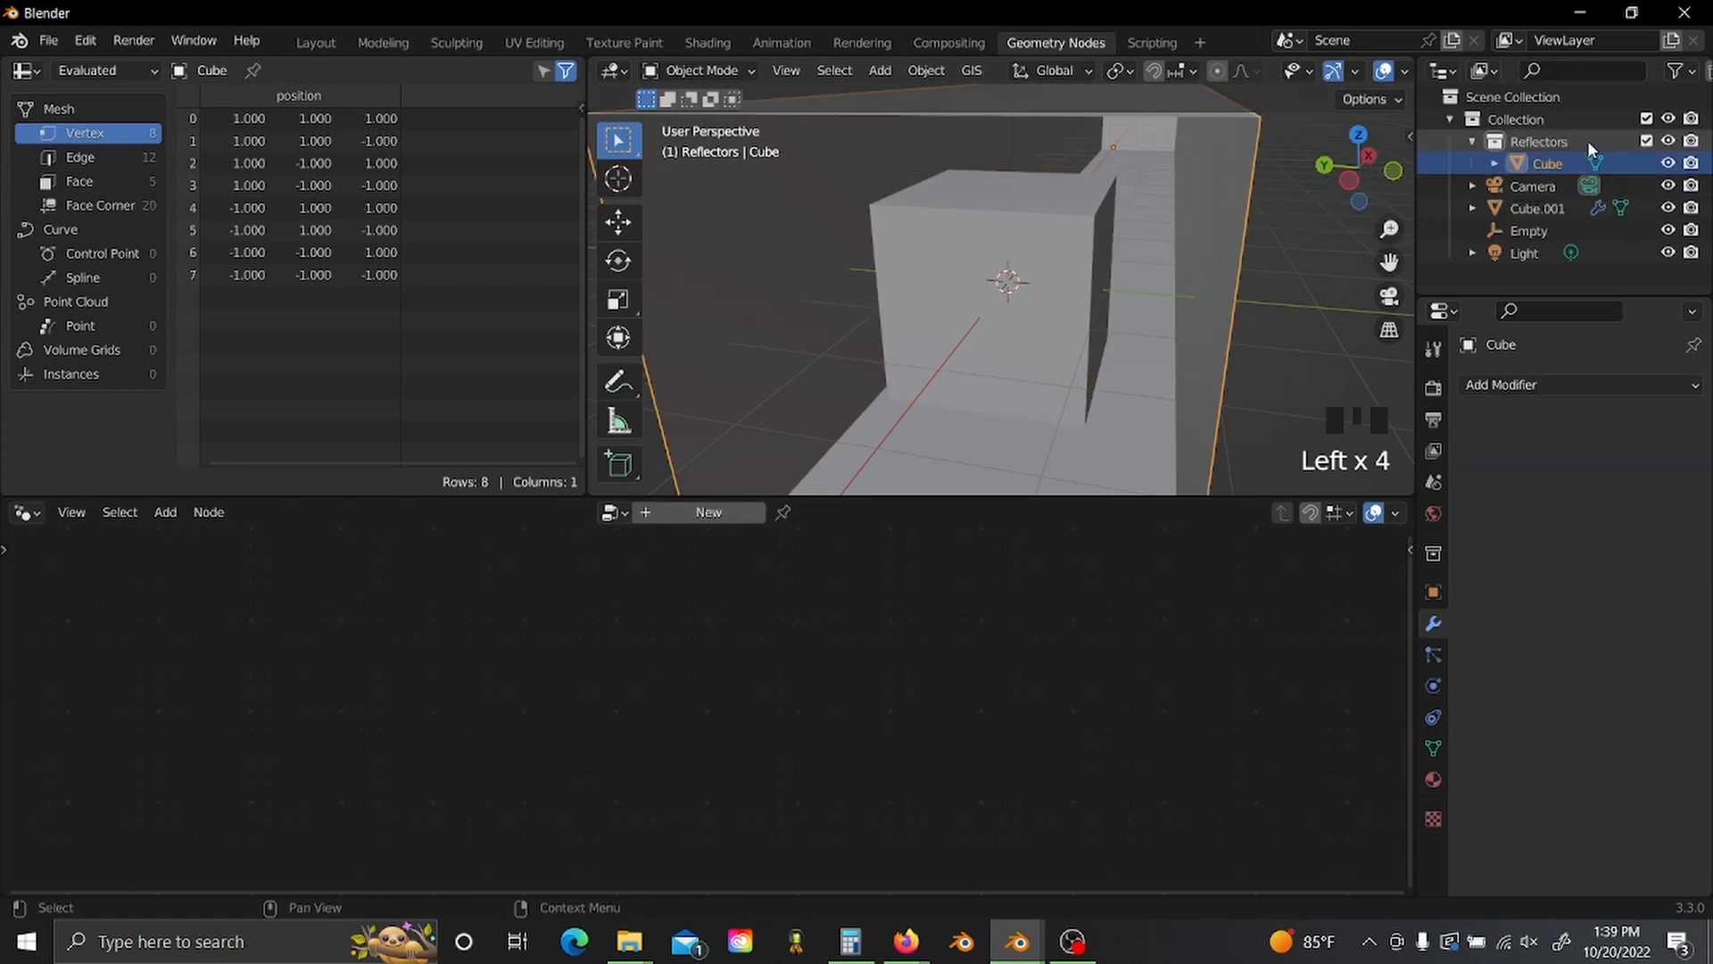
- Reselect the cube with the node tree and move its Group Input node well away from Group Output
{"action": "left_click", "coordinate": [1532, 209]}
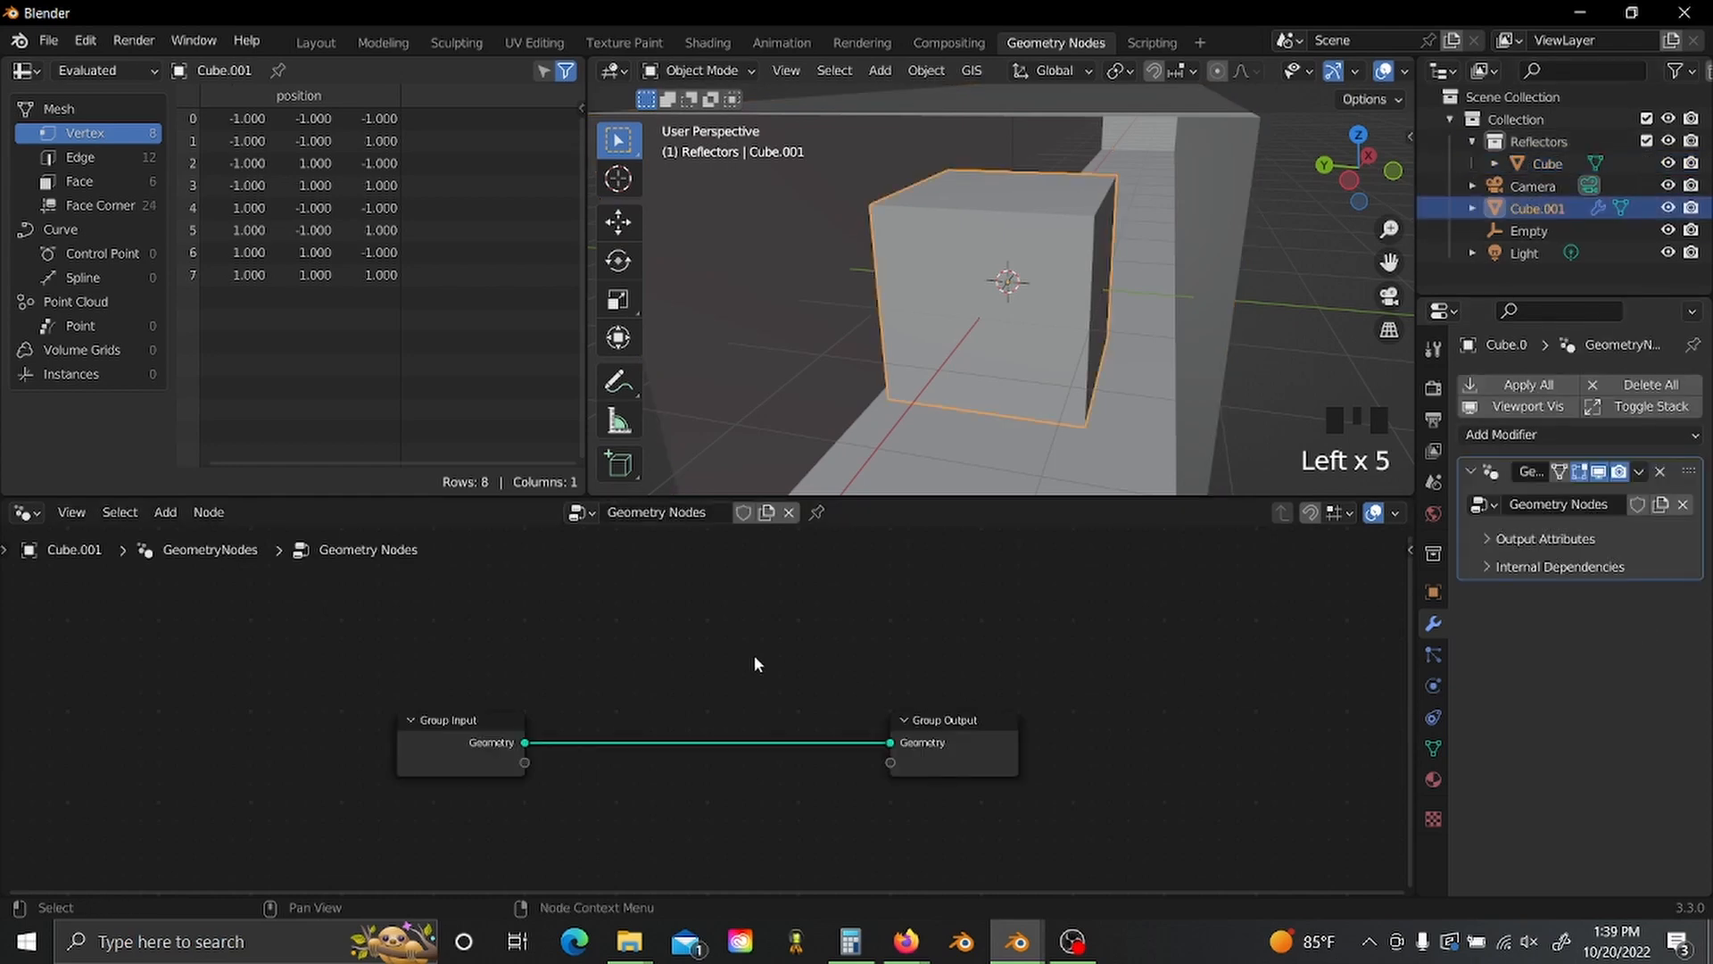
{"action": "middle_click_drag", "start_coordinate": [753, 657], "coordinate": [956, 677]}
{"action": "left_click", "coordinate": [625, 756]}
{"action": "scroll", "coordinate": [1062, 730], "scroll_direction": "down", "scroll_amount": 5}
{"action": "key", "text": "g"}
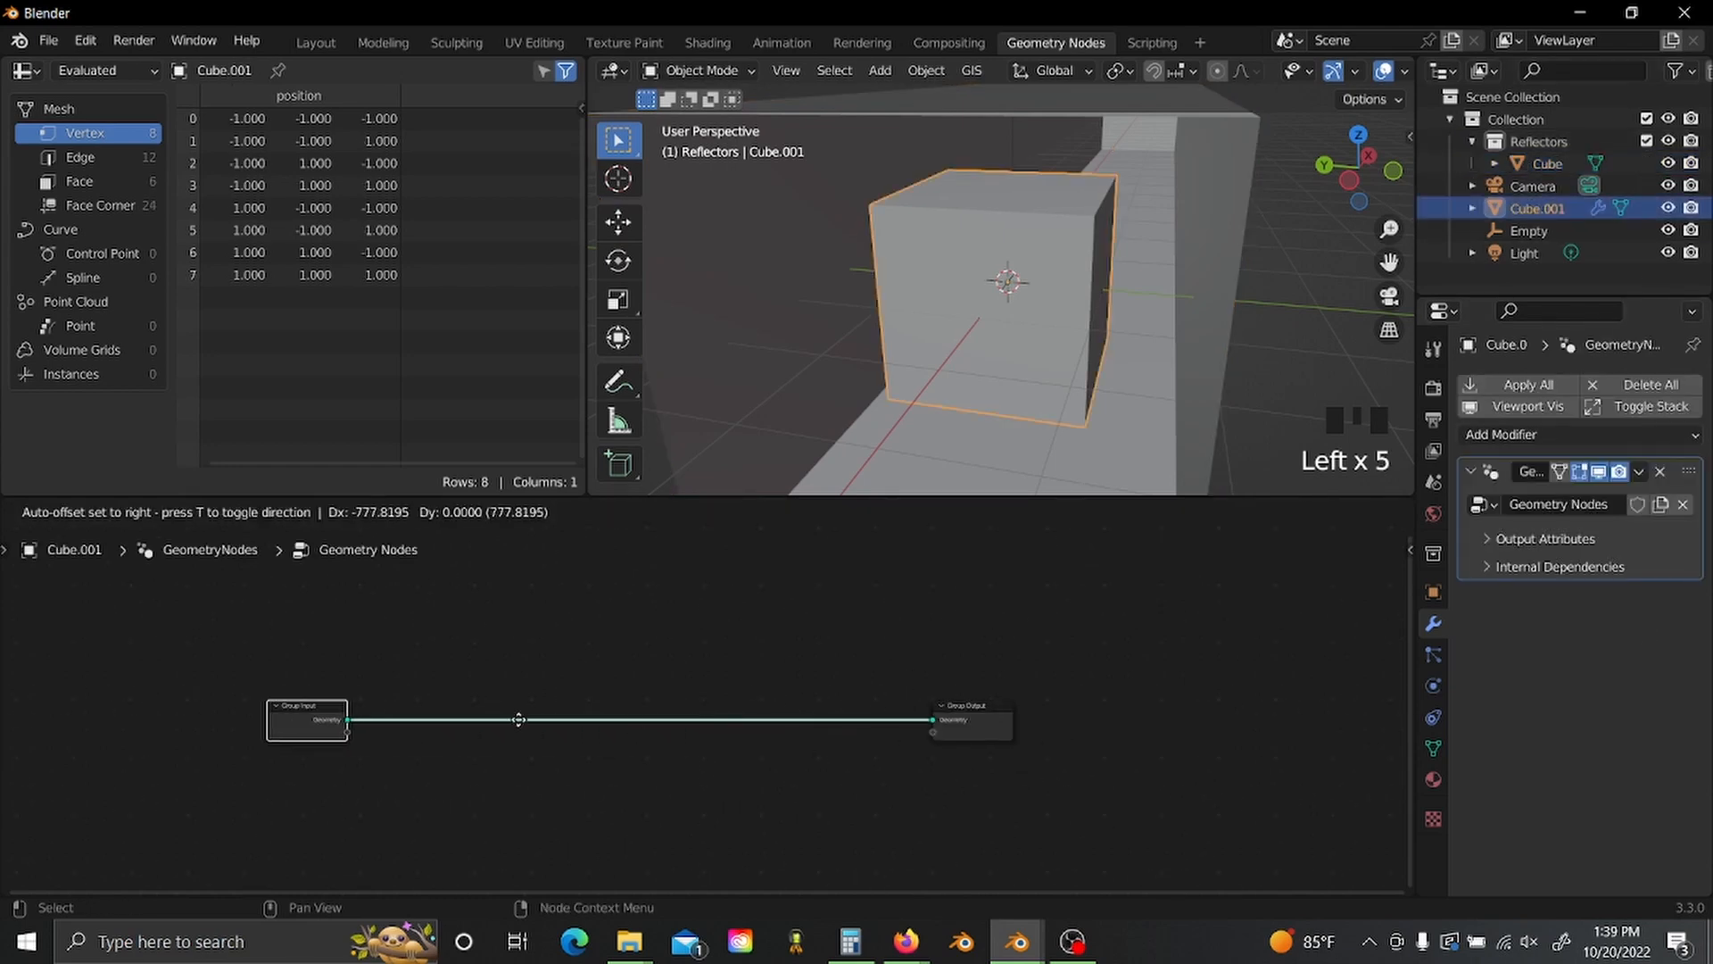
{"action": "left_click", "coordinate": [387, 732]}
- Add a Mesh Line node whose mesh feeds the Group Output geometry in place of the Group Input
{"action": "left_click", "coordinate": [571, 774]}
{"action": "key", "text": "shift+a"}
{"action": "left_click", "coordinate": [576, 777]}
{"action": "type", "text": "mesh"}
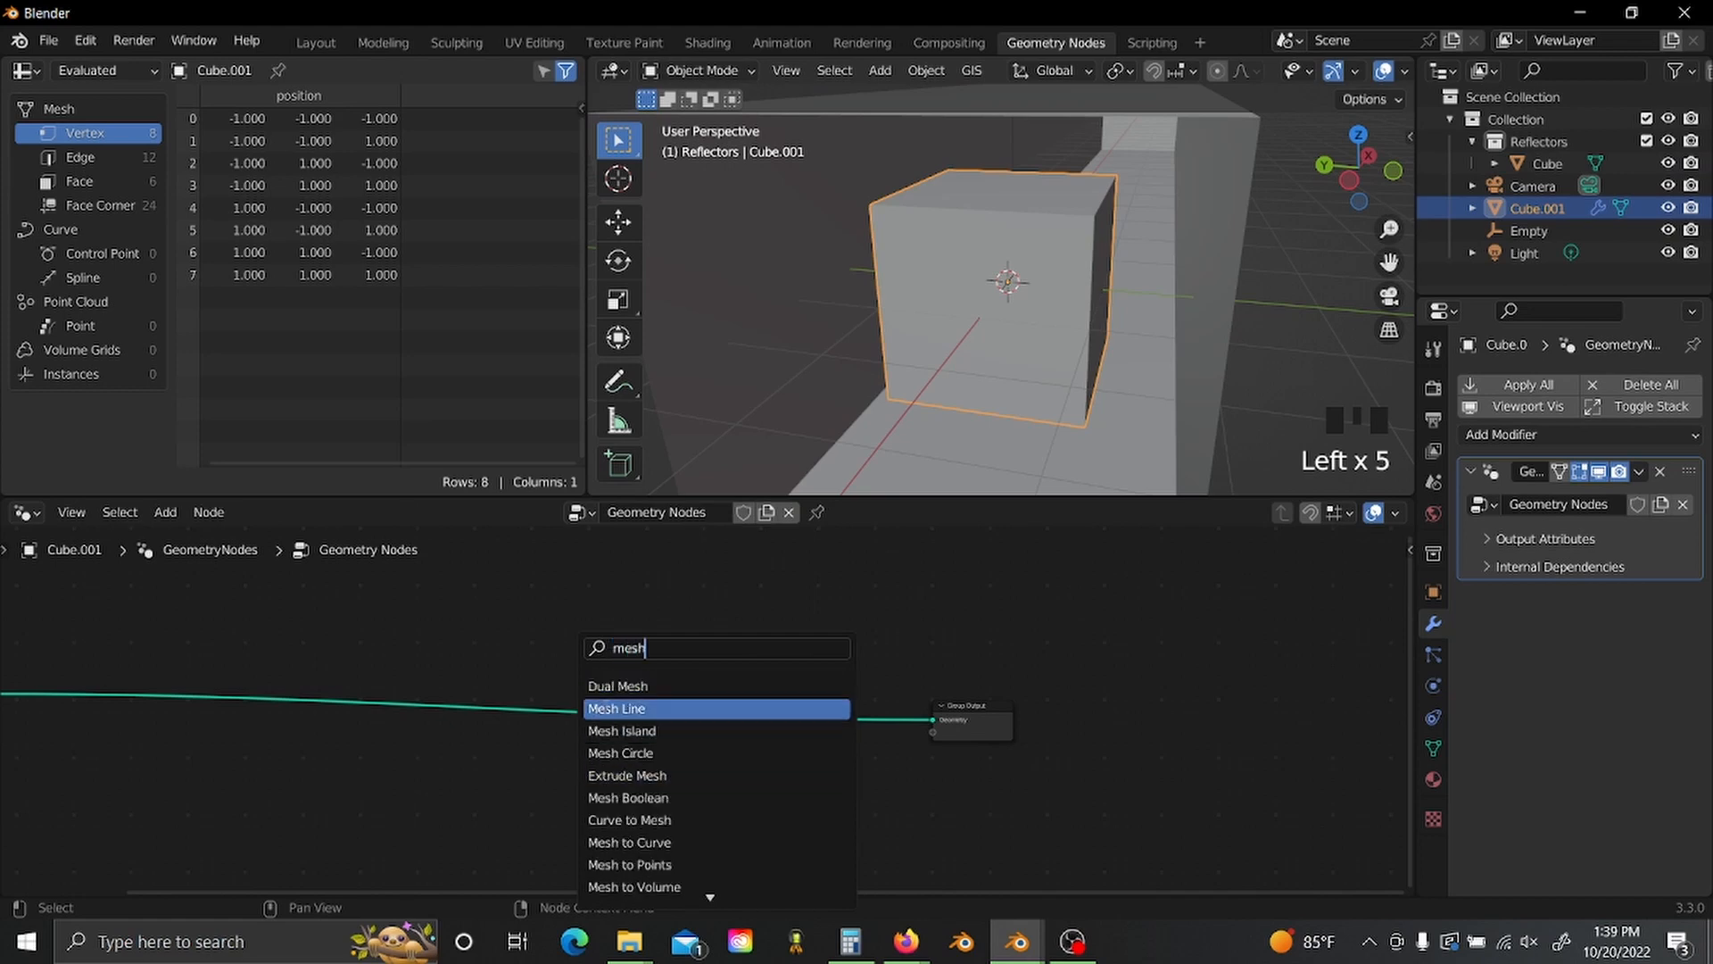
{"action": "left_click", "coordinate": [608, 706]}
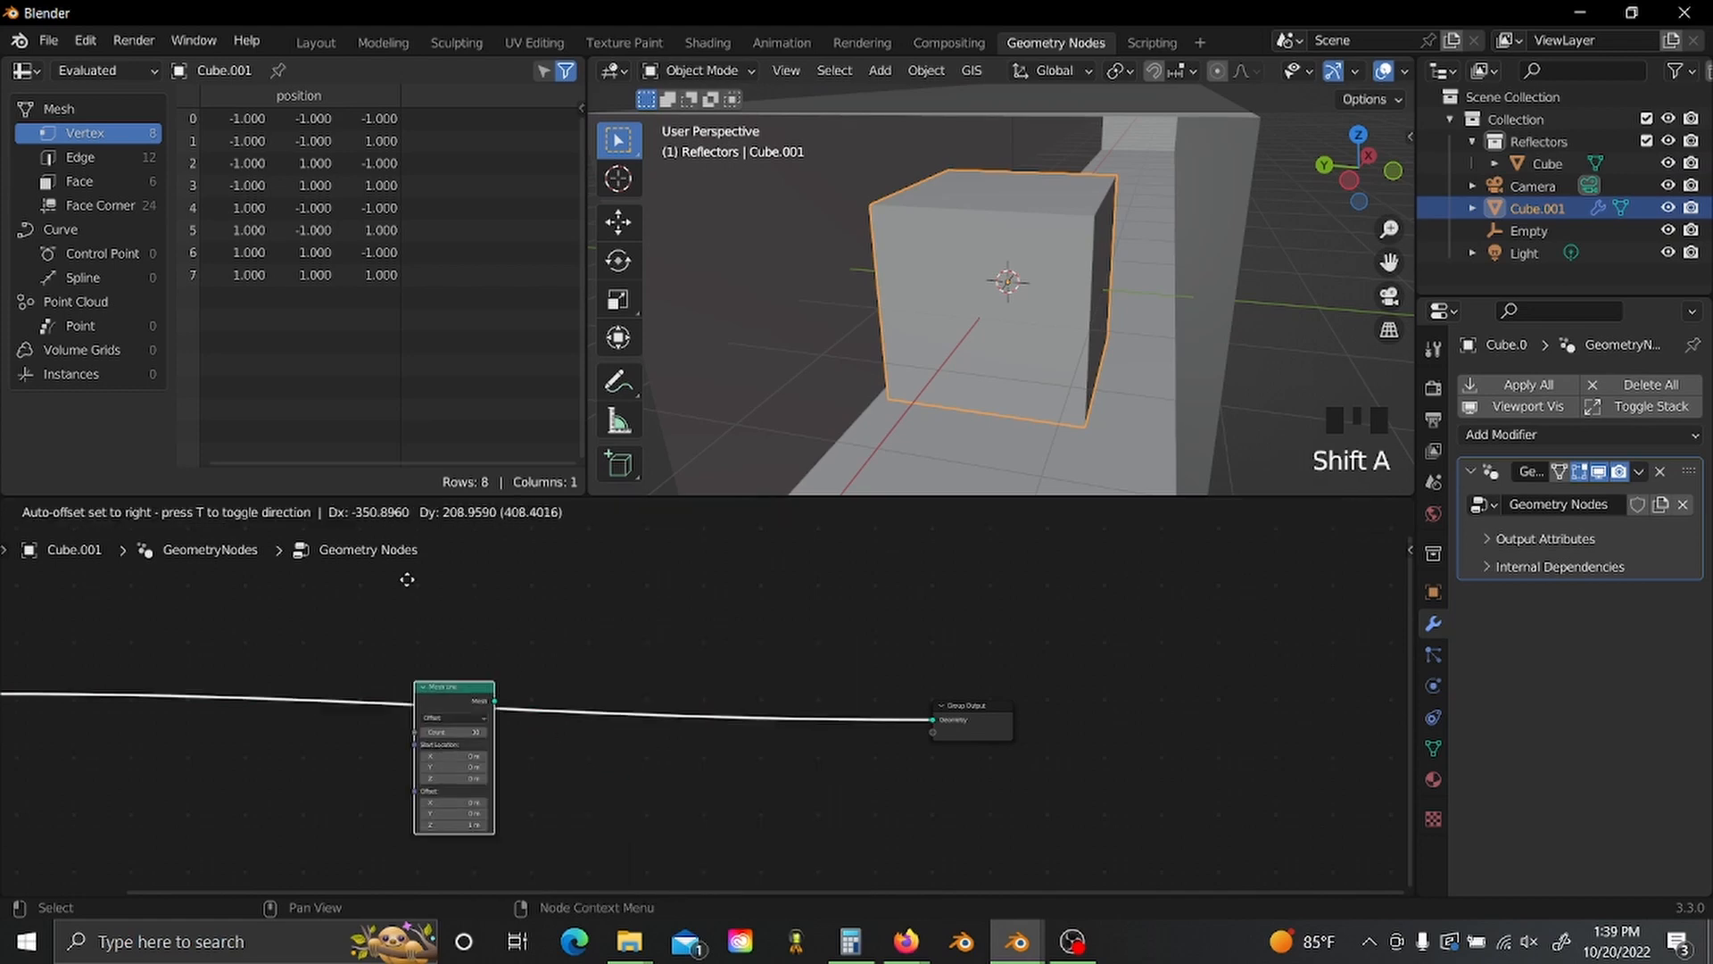
{"action": "left_click", "coordinate": [339, 519]}
- Add an Object Info node and place it below the Mesh Line node
{"action": "middle_click_drag", "start_coordinate": [528, 762], "coordinate": [649, 708]}
{"action": "scroll", "coordinate": [652, 709], "scroll_direction": "down", "scroll_amount": 1}
{"action": "key", "text": "shift+a"}
{"action": "type", "text": "ob"}
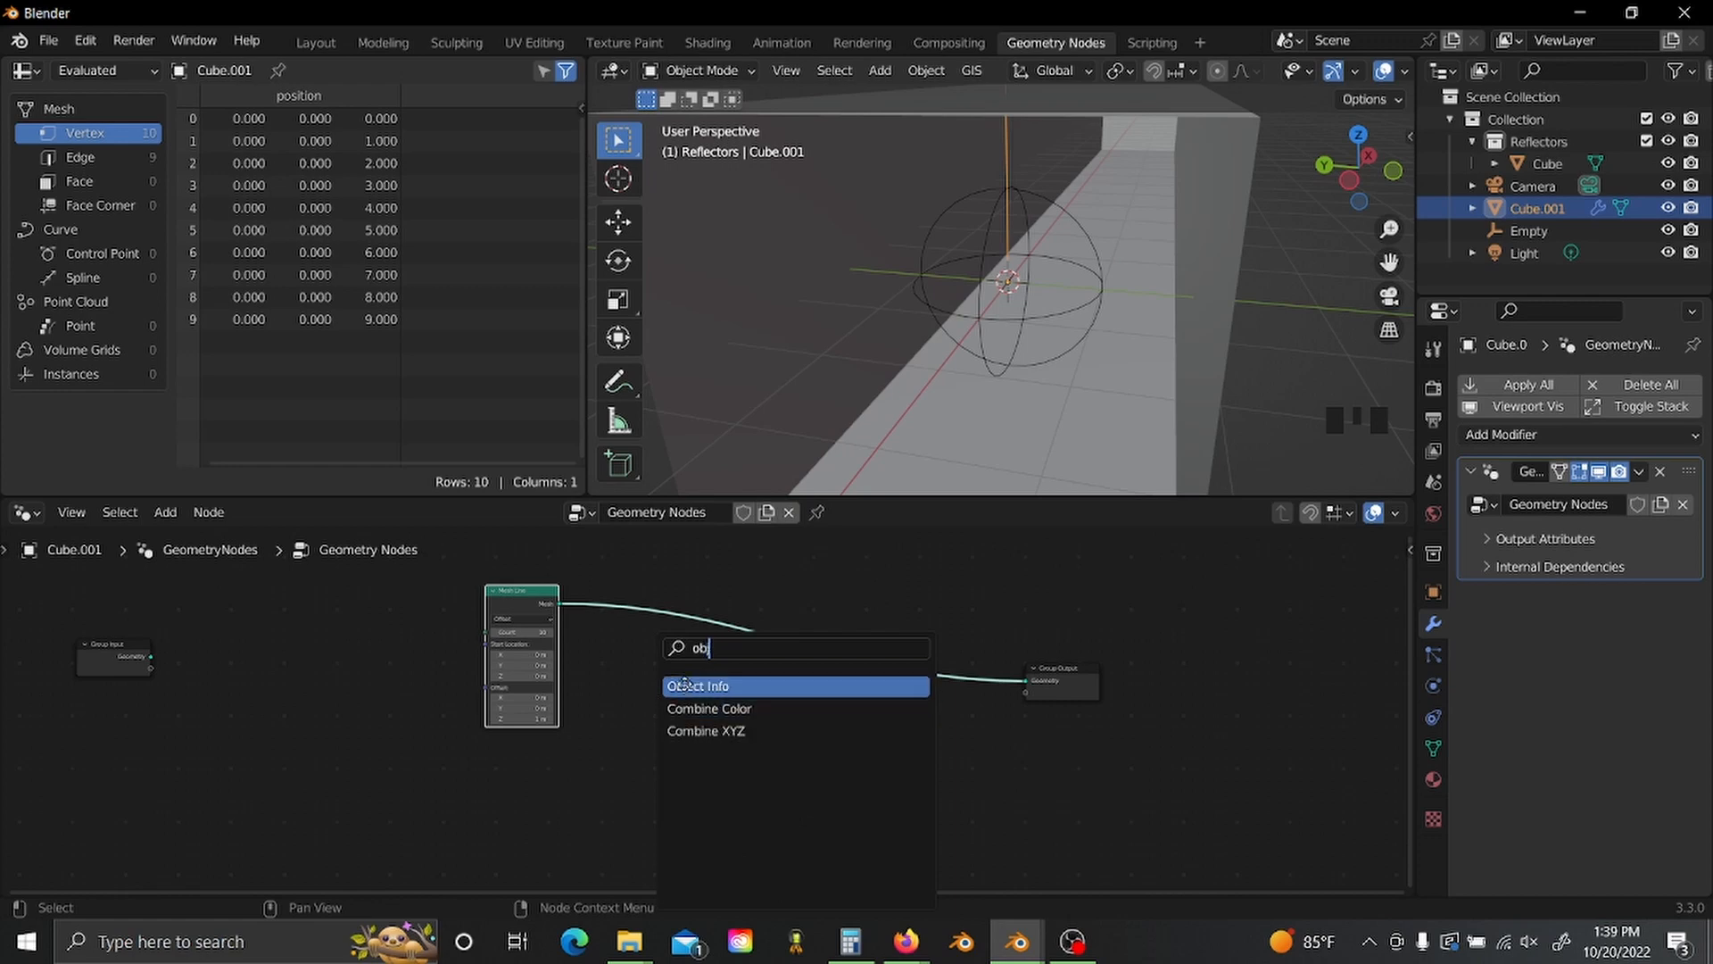
{"action": "left_click", "coordinate": [692, 686]}
{"action": "left_click", "coordinate": [607, 651]}
- Add a Collection Info node and place it directly under the Object Info node
{"action": "key", "text": "shift+a"}
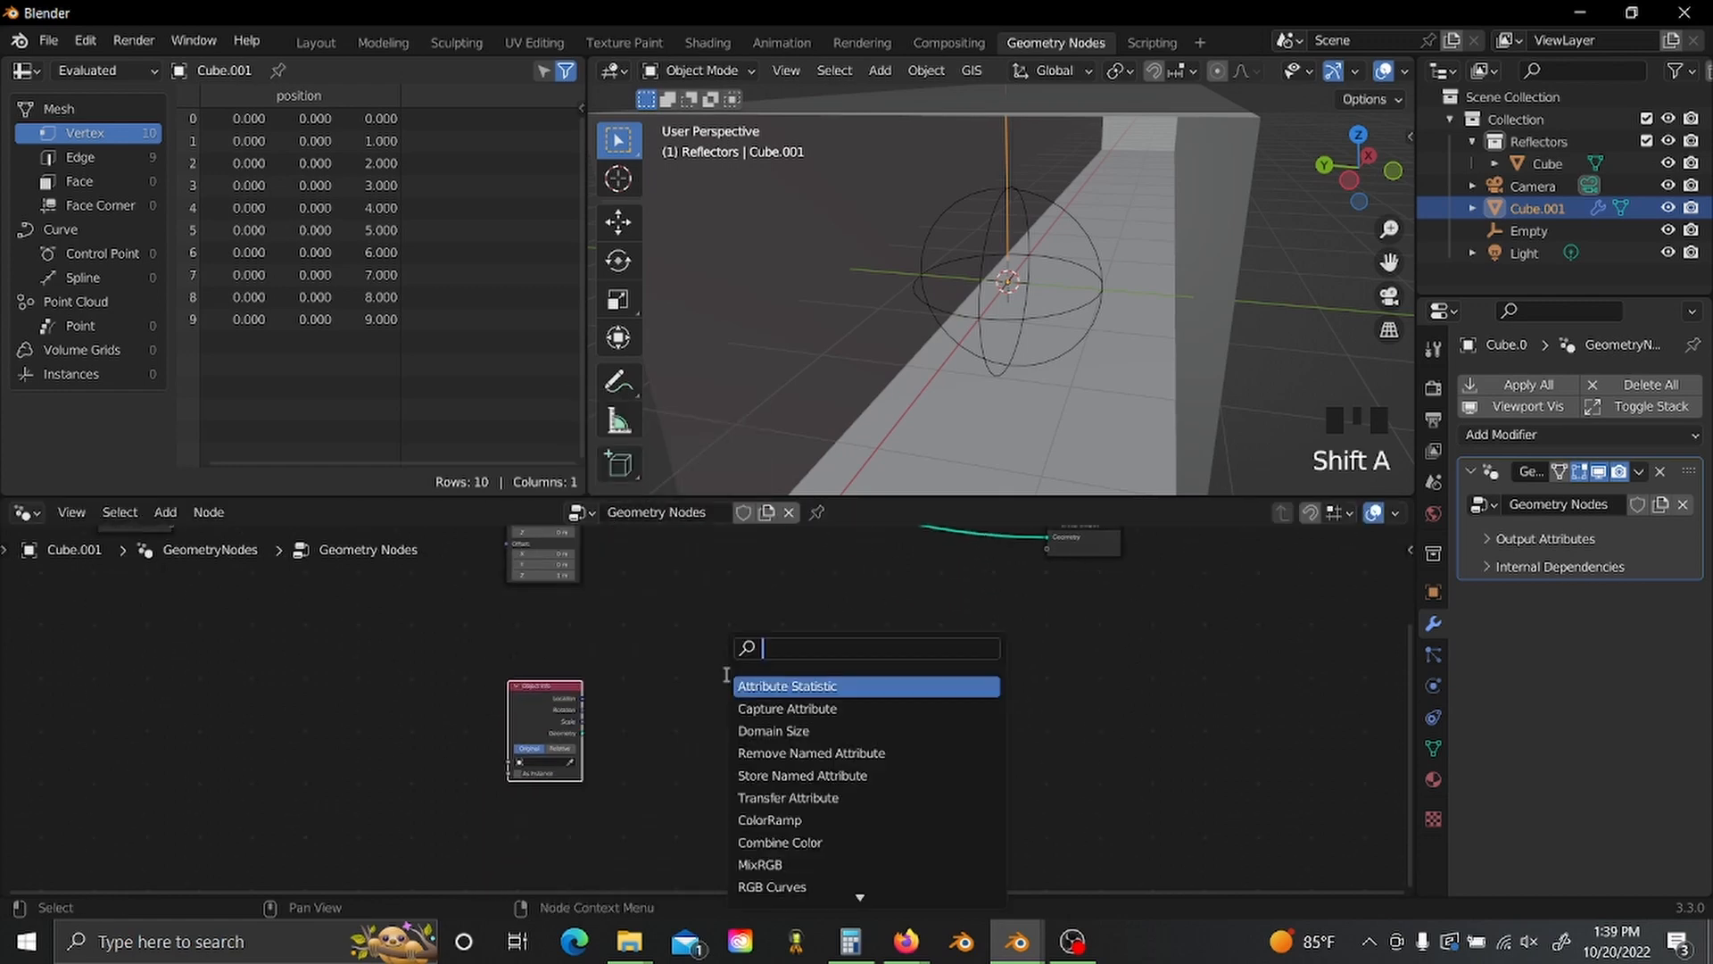
{"action": "type", "text": "col"}
{"action": "left_click", "coordinate": [749, 686]}
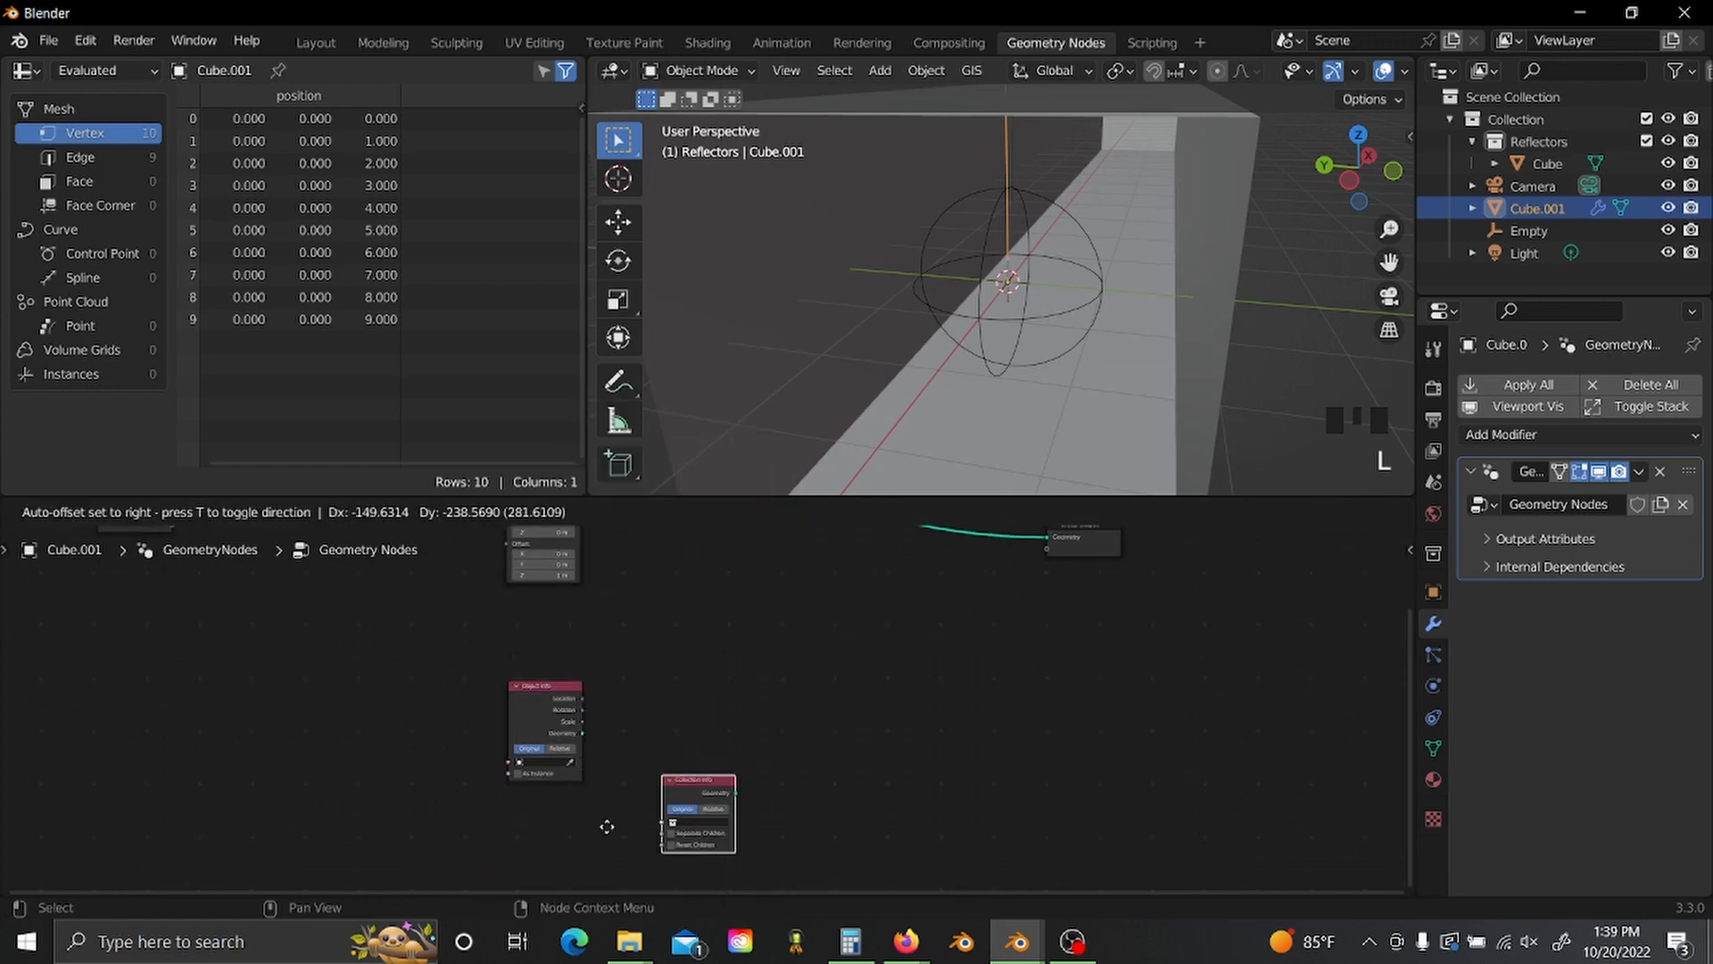
{"action": "left_click", "coordinate": [531, 870]}
- Move the Group Input node down beside the inputs of the Object Info and Collection Info nodes
{"action": "middle_click_drag", "start_coordinate": [527, 712], "coordinate": [698, 755]}
{"action": "scroll", "coordinate": [698, 755], "scroll_direction": "down", "scroll_amount": 3}
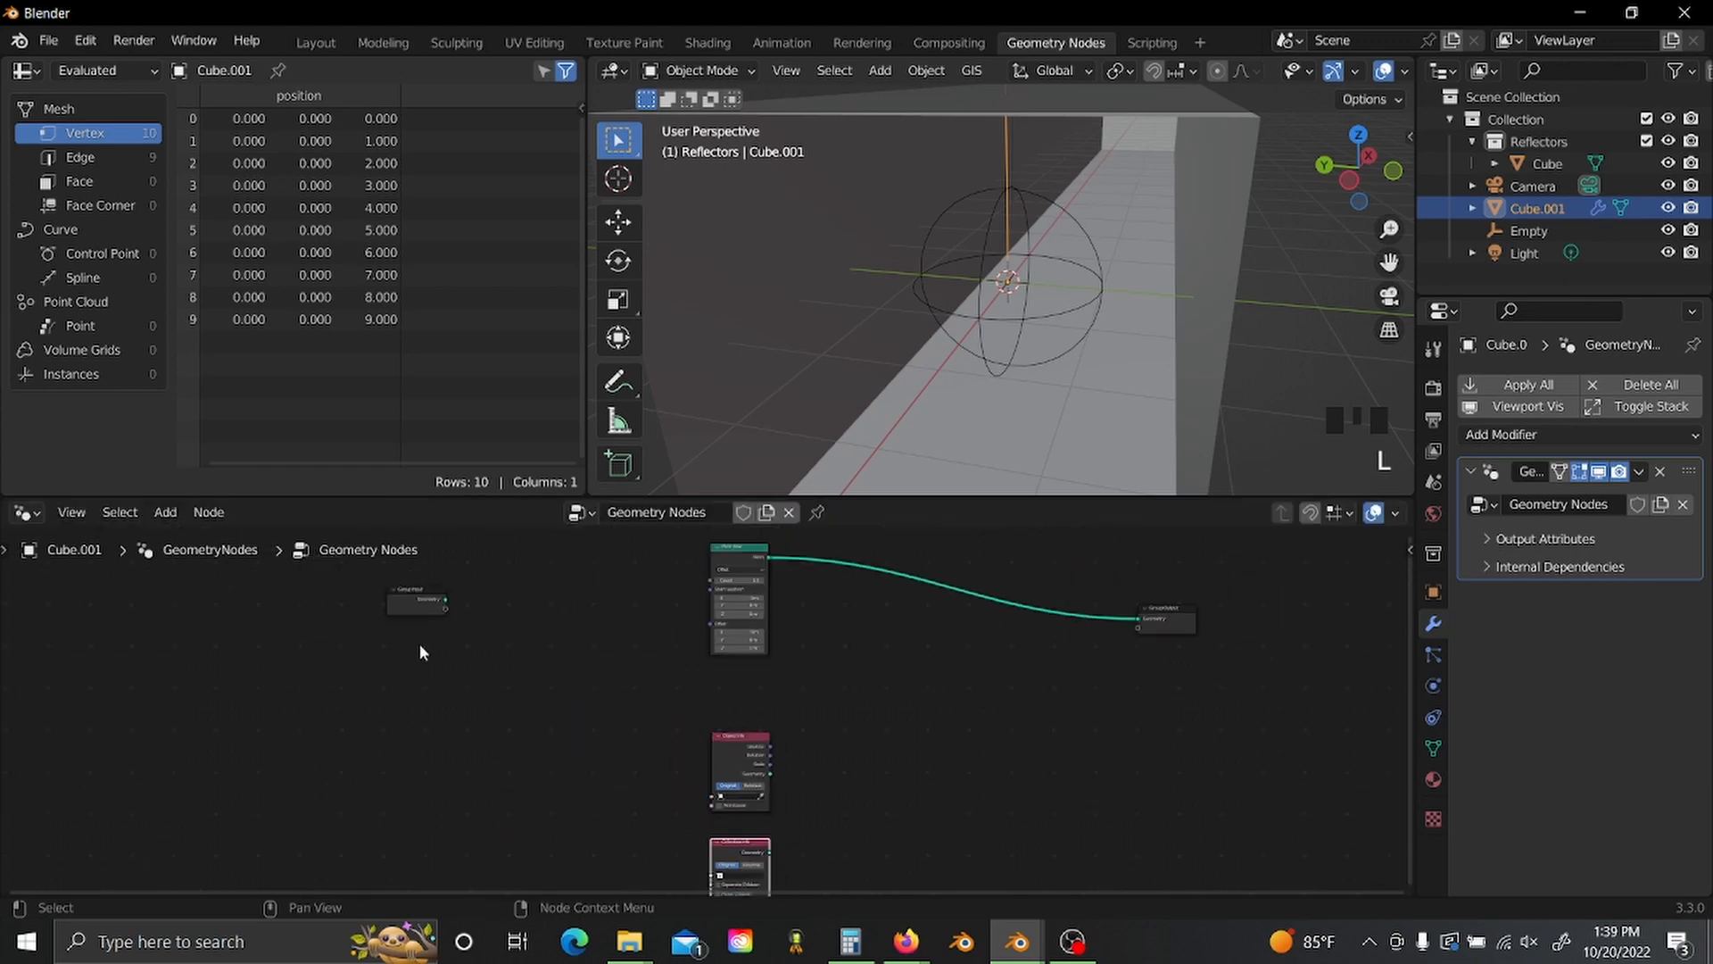
{"action": "left_click_drag", "start_coordinate": [409, 604], "coordinate": [535, 812]}
{"action": "scroll", "coordinate": [571, 810], "scroll_direction": "down", "scroll_amount": 1}
{"action": "middle_click_drag", "start_coordinate": [611, 807], "coordinate": [558, 693]}
{"action": "scroll", "coordinate": [559, 693], "scroll_direction": "up", "scroll_amount": 7}
{"action": "key", "text": "ctrl+z"}
{"action": "key", "text": "ctrl+z"}
{"action": "key", "text": "ctrl+z"}
{"action": "key", "text": "ctrl+z"}
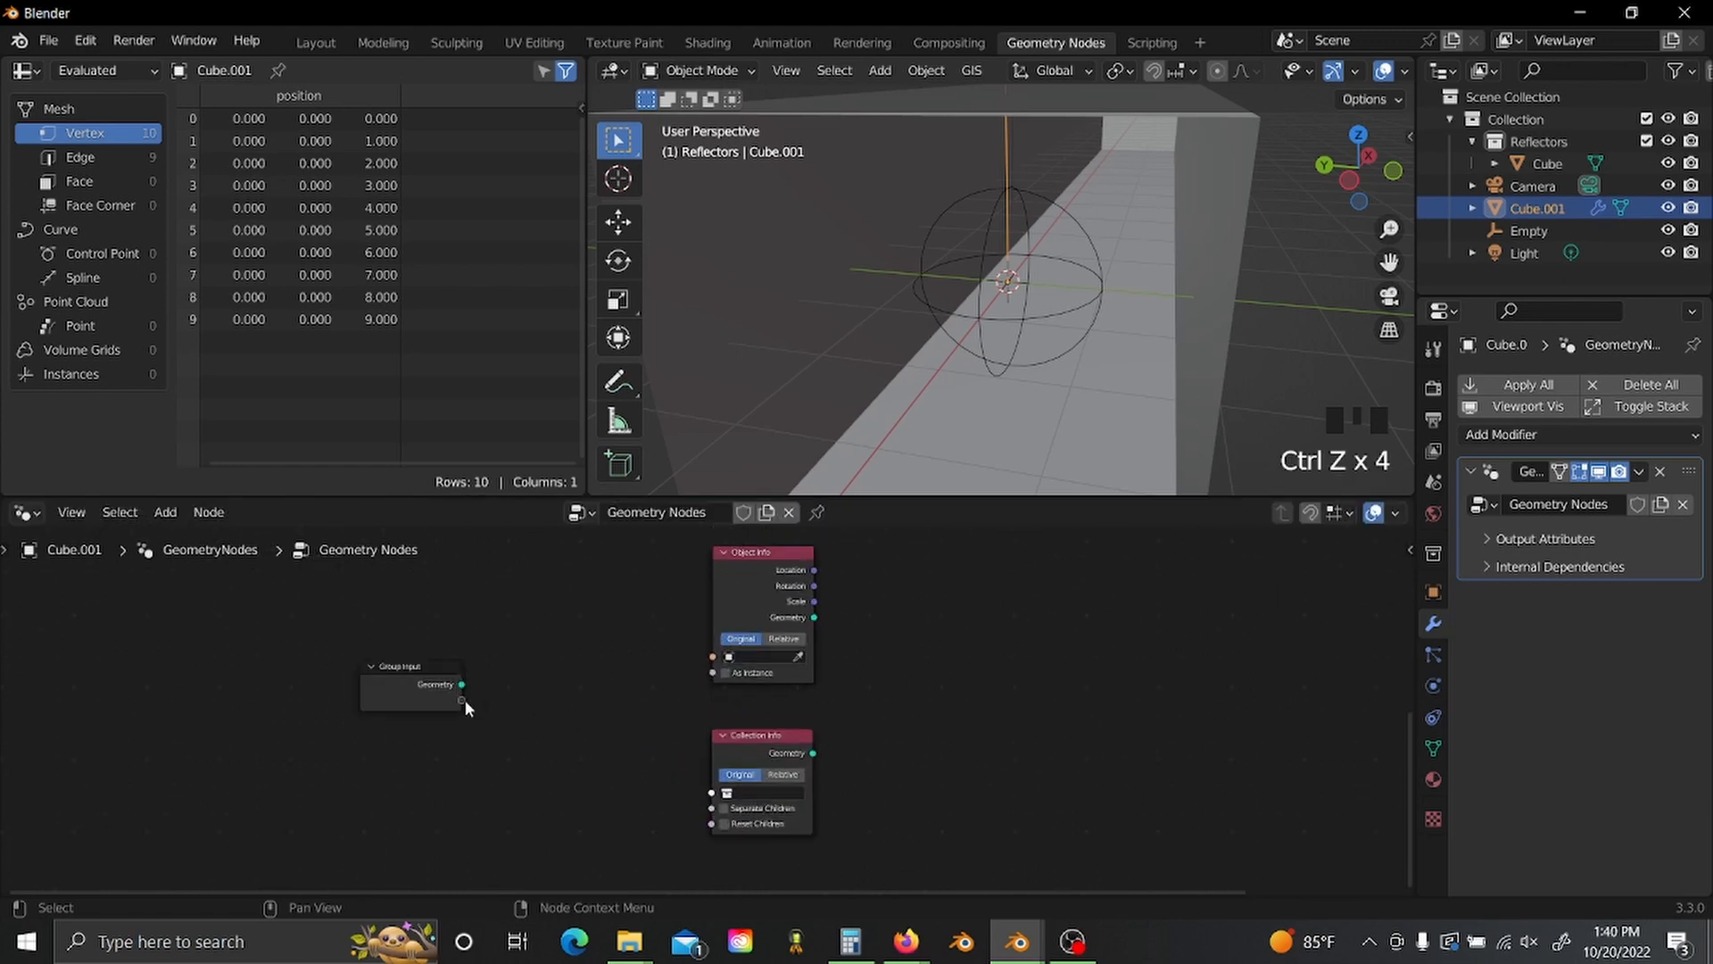
- Expose the Object Info node's Object and the Collection Info node's Collection as new sockets on the Group Input
{"action": "left_click_drag", "start_coordinate": [464, 699], "coordinate": [720, 658]}
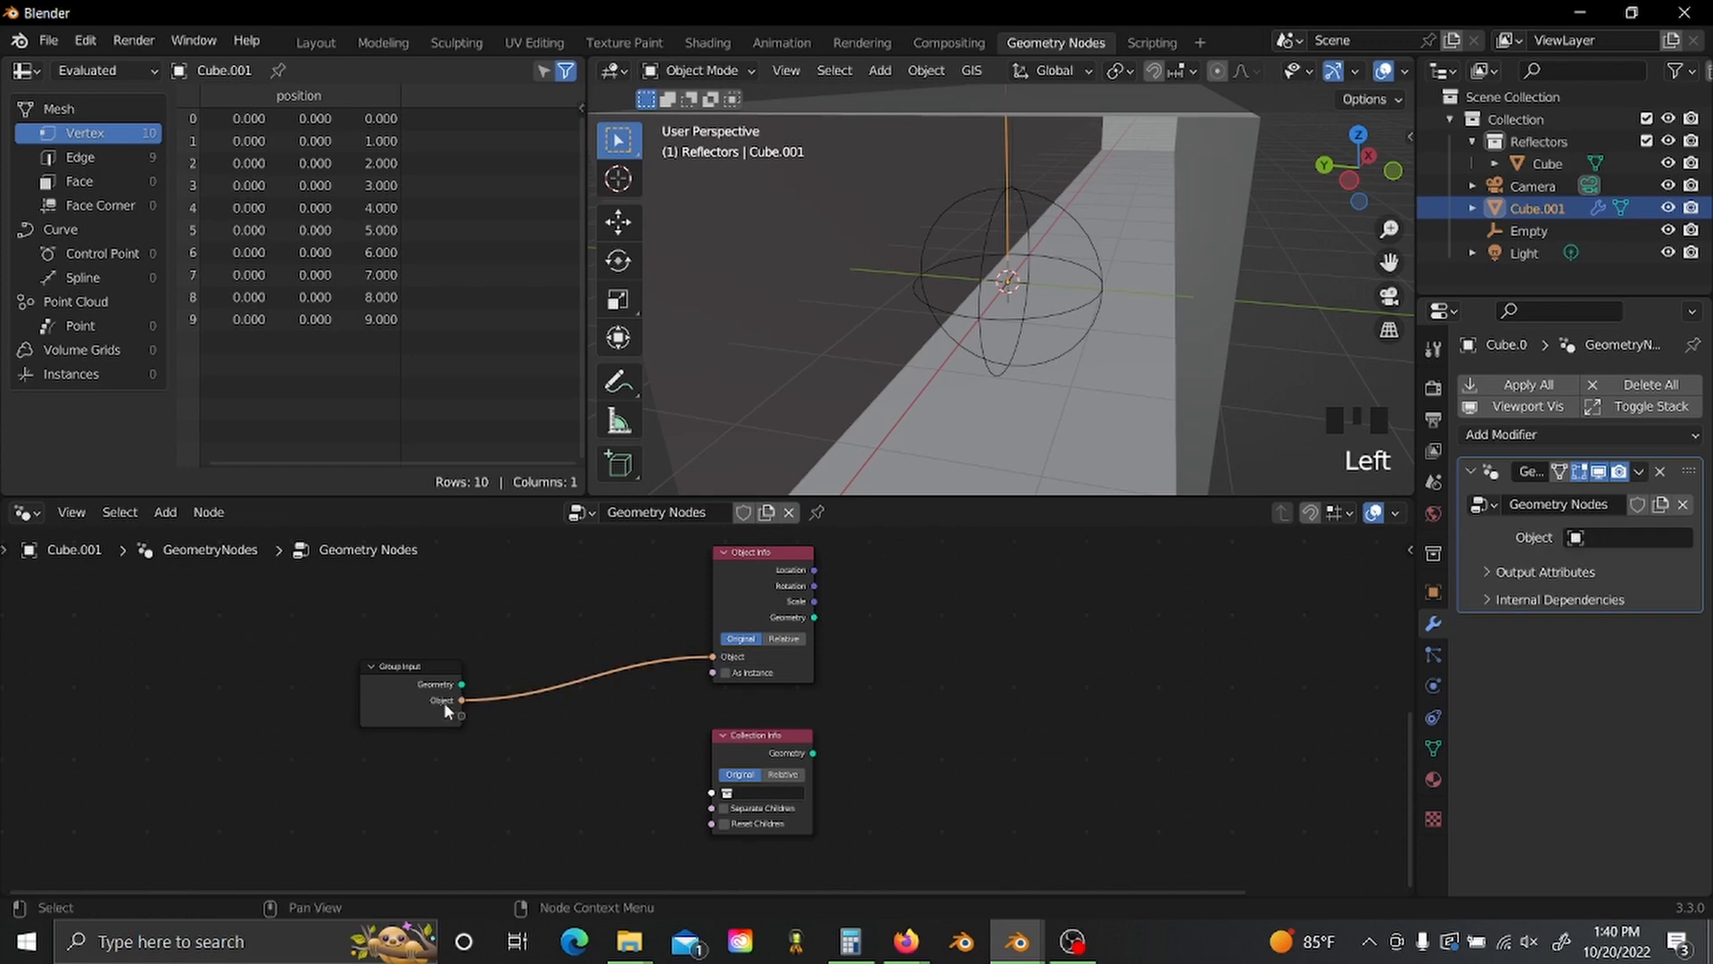
{"action": "left_click_drag", "start_coordinate": [460, 714], "coordinate": [711, 792]}
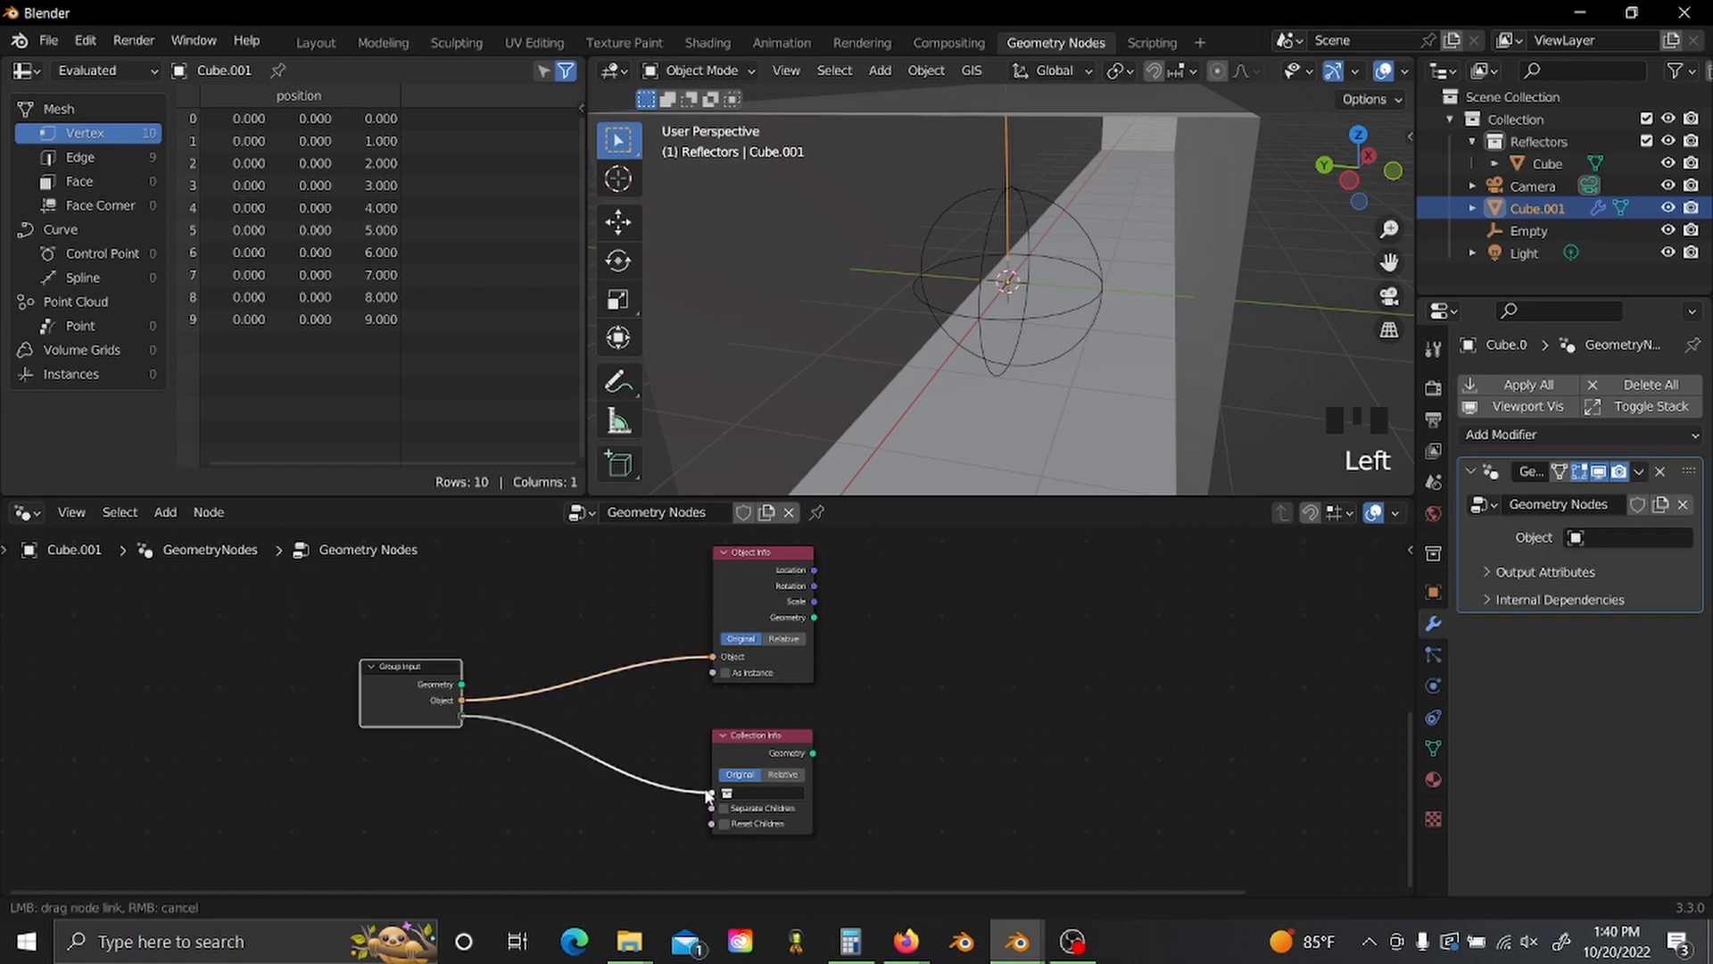
{"action": "left_click", "coordinate": [393, 684]}
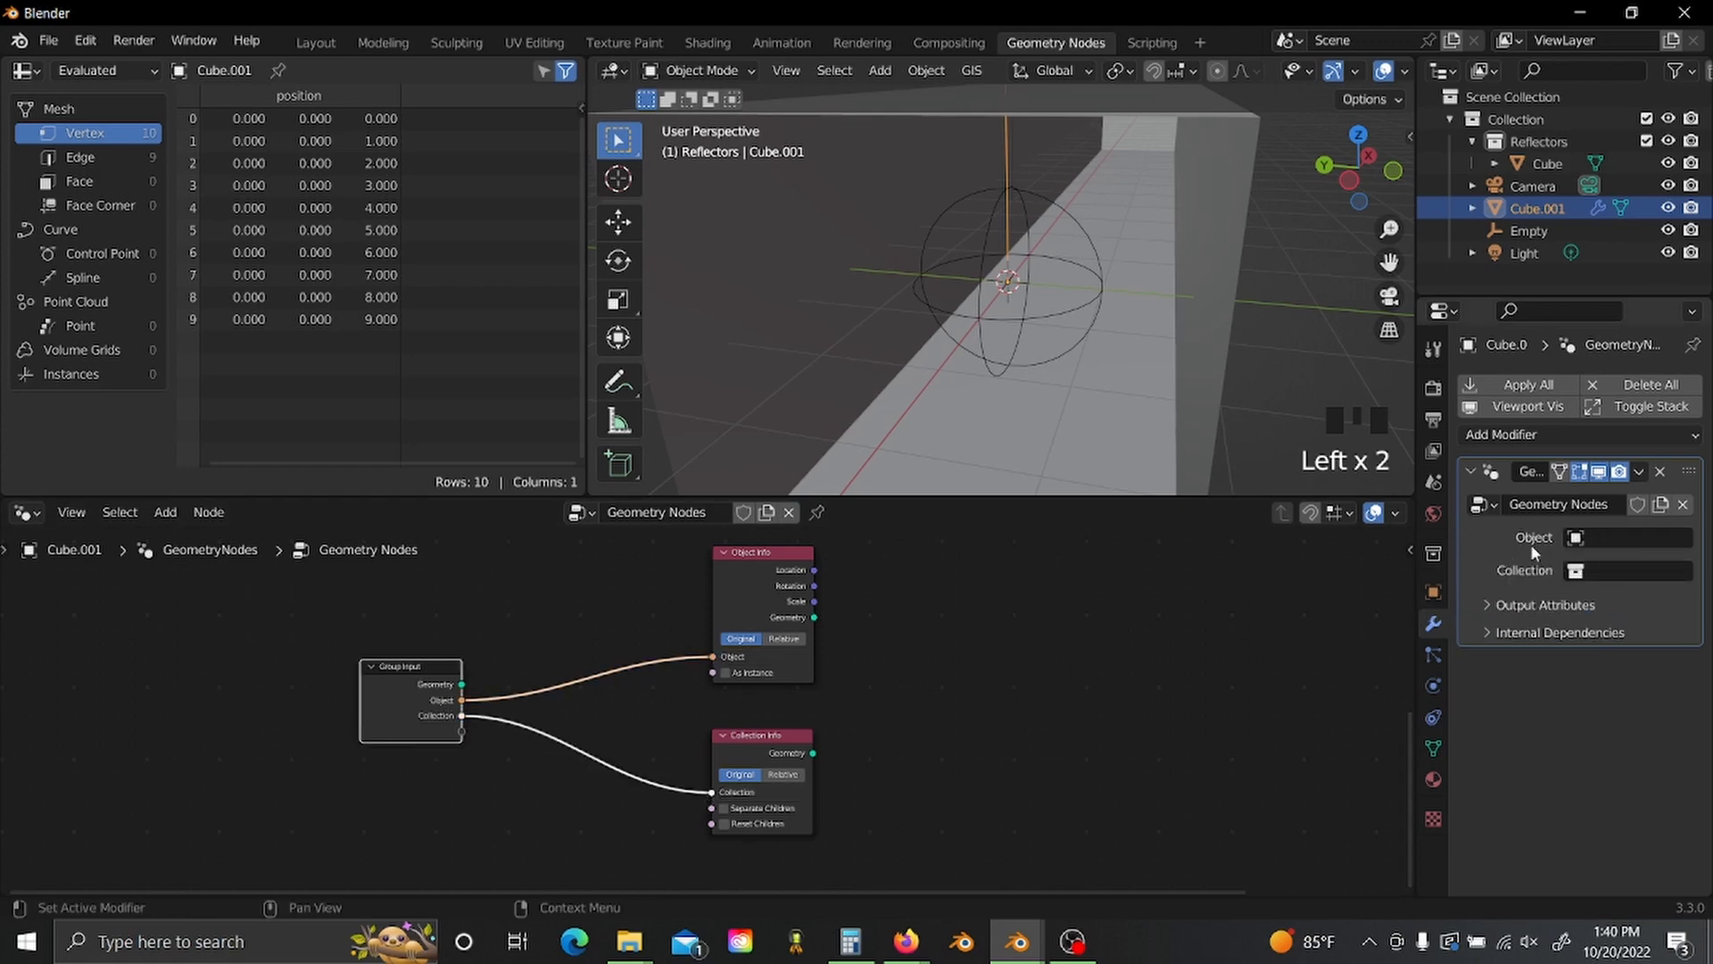
- Set the modifier's Object input to Empty and its Collection input to Reflectors
{"action": "left_click", "coordinate": [1578, 539]}
{"action": "left_click", "coordinate": [1543, 639]}
{"action": "left_click", "coordinate": [1571, 573]}
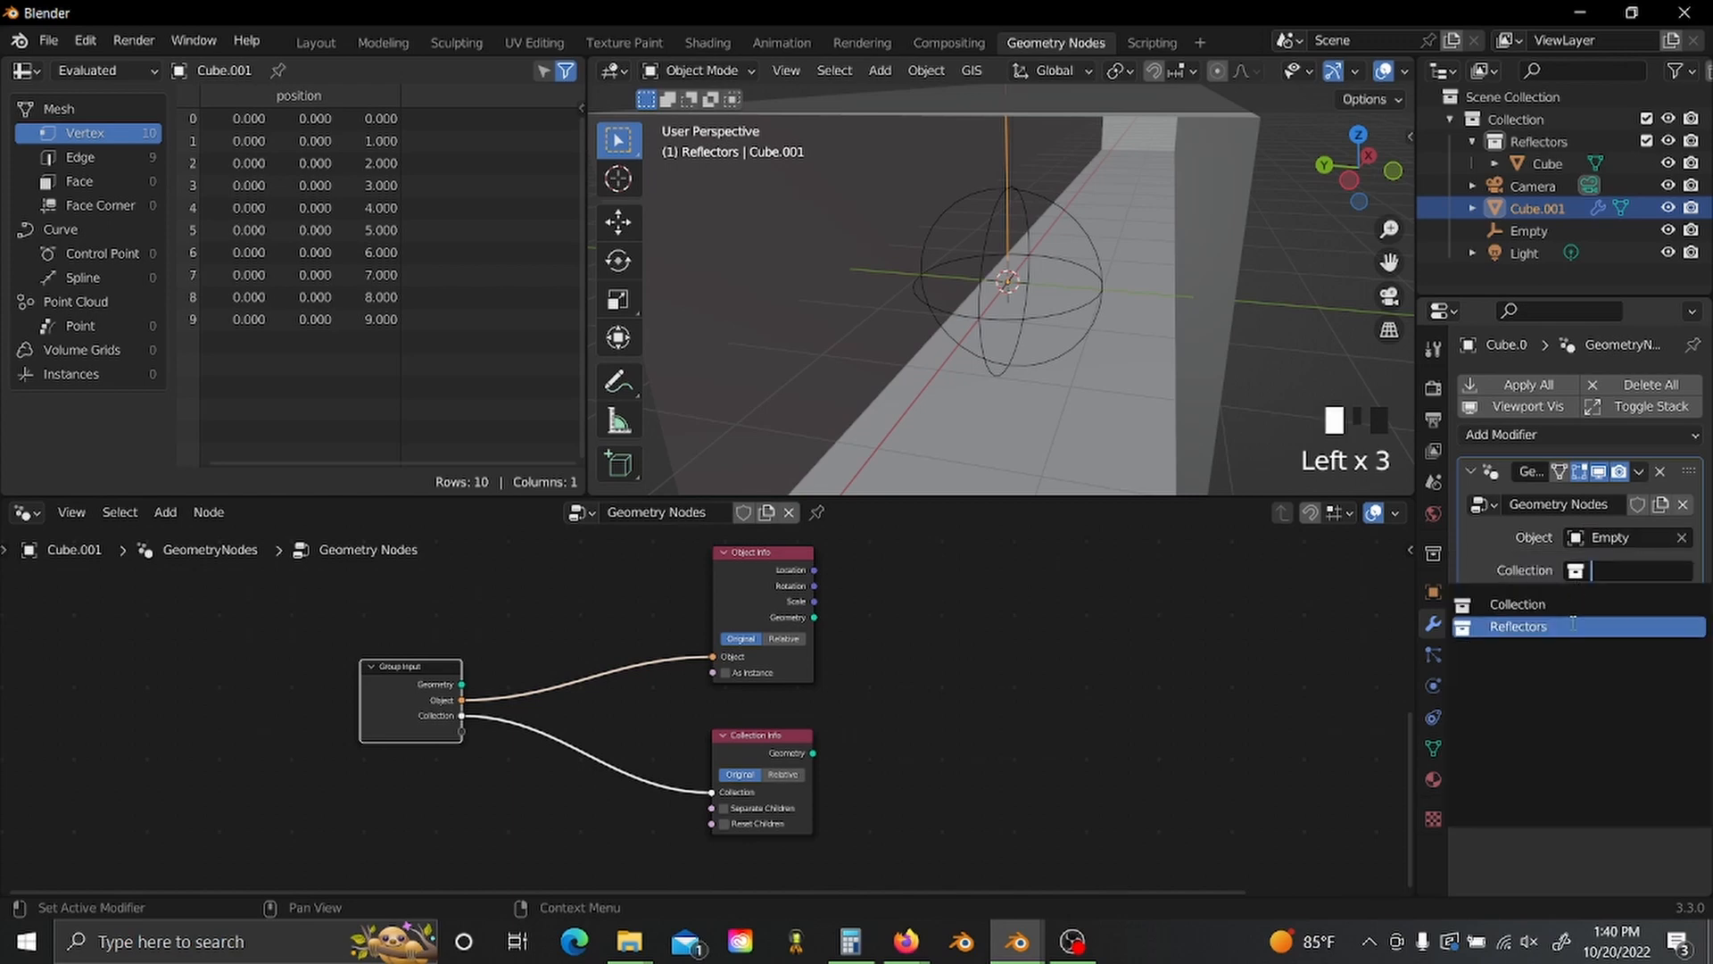
{"action": "left_click", "coordinate": [1535, 624]}
- Move the Group Output node farther away from the other nodes to make room for more nodes
{"action": "scroll", "coordinate": [992, 739], "scroll_direction": "down", "scroll_amount": 2}
{"action": "scroll", "coordinate": [993, 739], "scroll_direction": "down", "scroll_amount": 5}
{"action": "middle_click_drag", "start_coordinate": [841, 593], "coordinate": [633, 681]}
{"action": "left_click_drag", "start_coordinate": [903, 620], "coordinate": [1157, 665]}
{"action": "left_click", "coordinate": [919, 735]}
- Add a Raycast node and place it in the free space past the Object Info and Collection Info nodes
{"action": "middle_click_drag", "start_coordinate": [630, 757], "coordinate": [484, 689]}
{"action": "scroll", "coordinate": [567, 703], "scroll_direction": "up", "scroll_amount": 8}
{"action": "key", "text": "shift+a"}
{"action": "type", "text": "ray"}
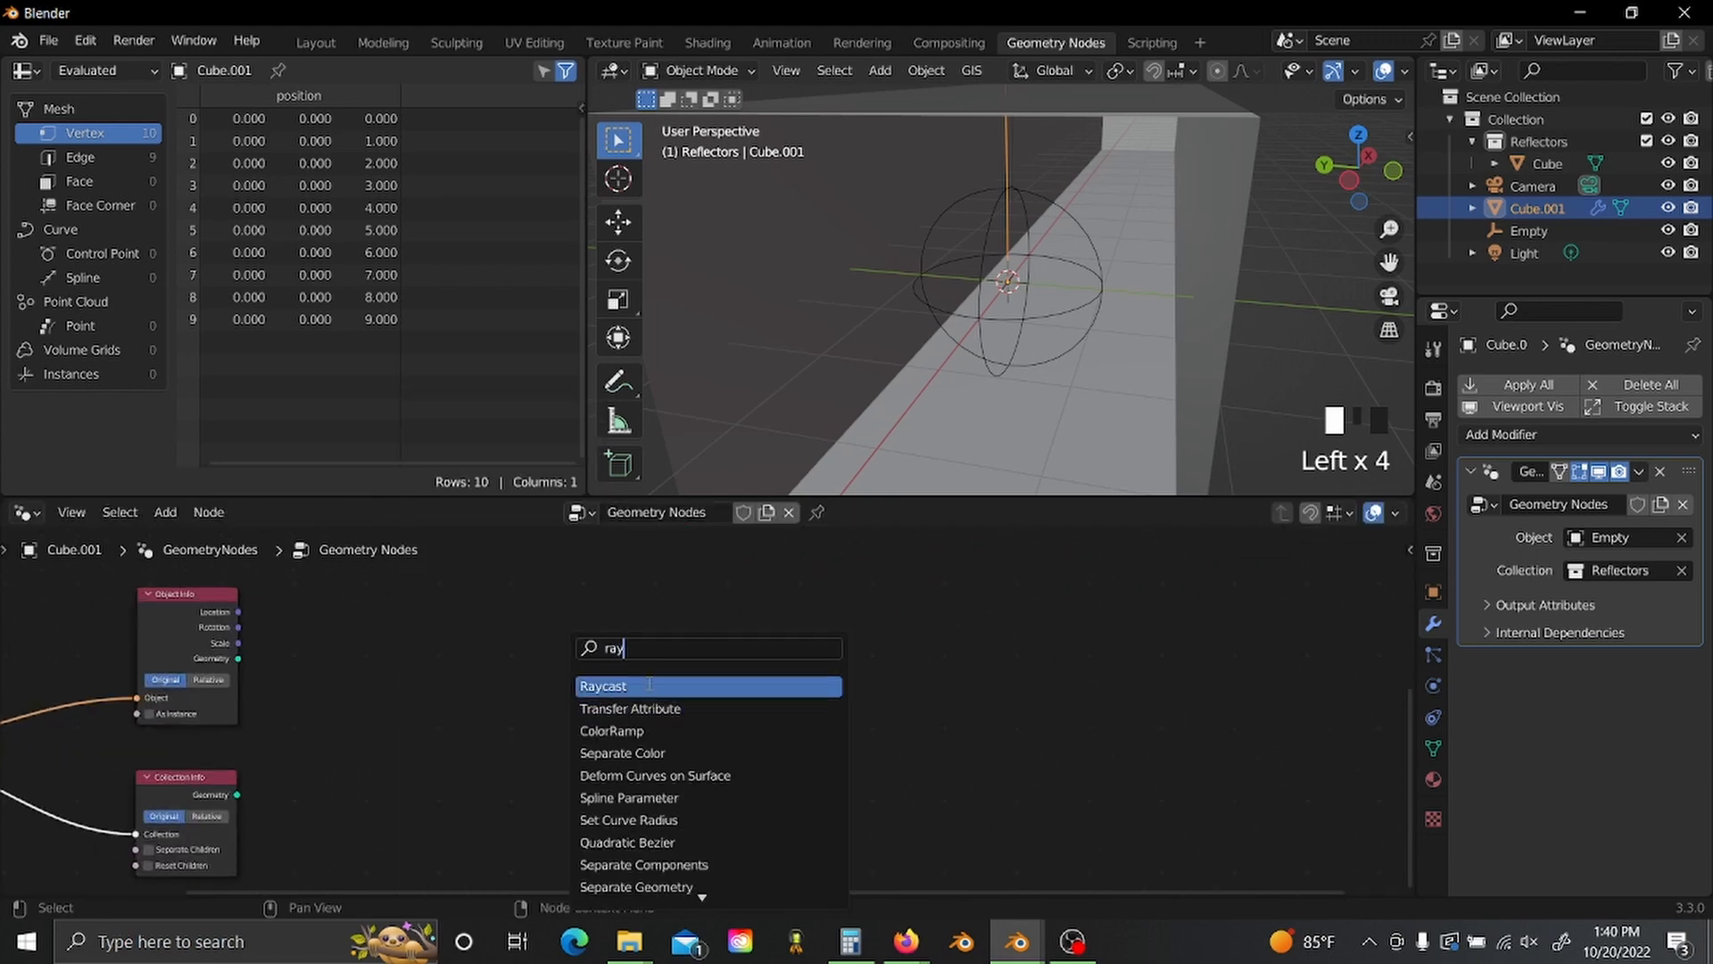
{"action": "key", "text": "Return"}
{"action": "left_click", "coordinate": [842, 589]}
{"action": "left_click", "coordinate": [571, 701]}
{"action": "scroll", "coordinate": [536, 710], "scroll_direction": "down", "scroll_amount": 1}
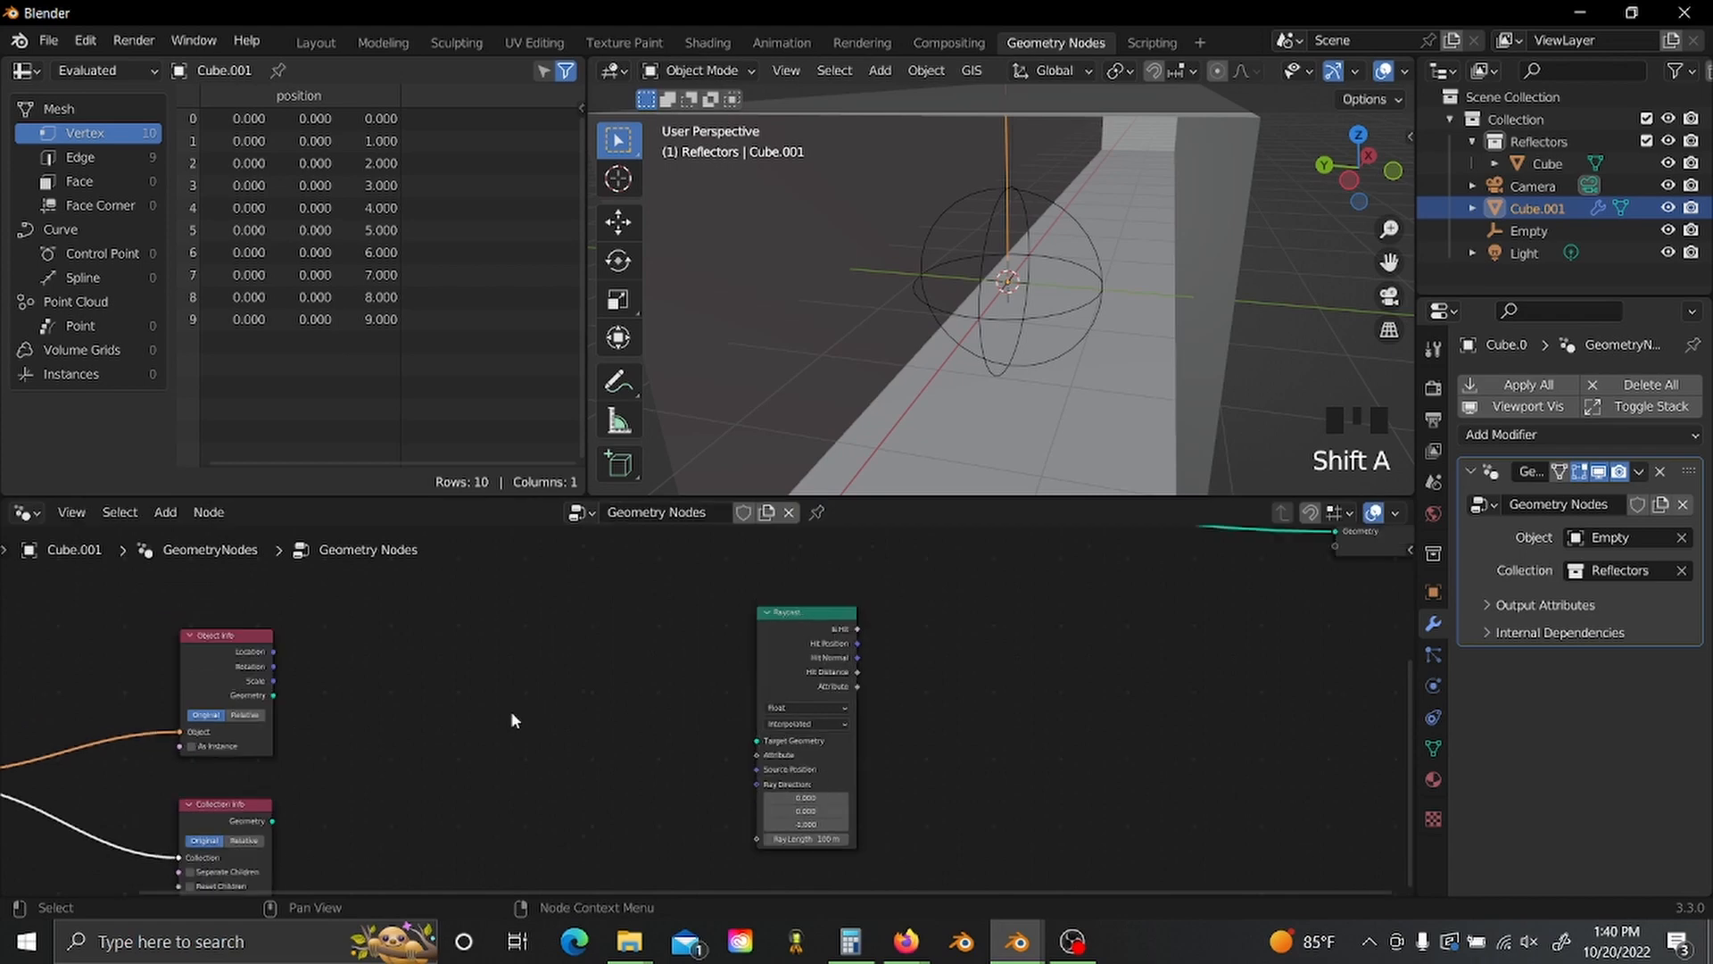
- Add a Vector Rotate node between the Object Info and Raycast nodes and set its type to Euler
{"action": "middle_click_drag", "start_coordinate": [482, 718], "coordinate": [577, 725]}
{"action": "scroll", "coordinate": [577, 725], "scroll_direction": "up", "scroll_amount": 3}
{"action": "key", "text": "shift+a"}
{"action": "type", "text": "vec"}
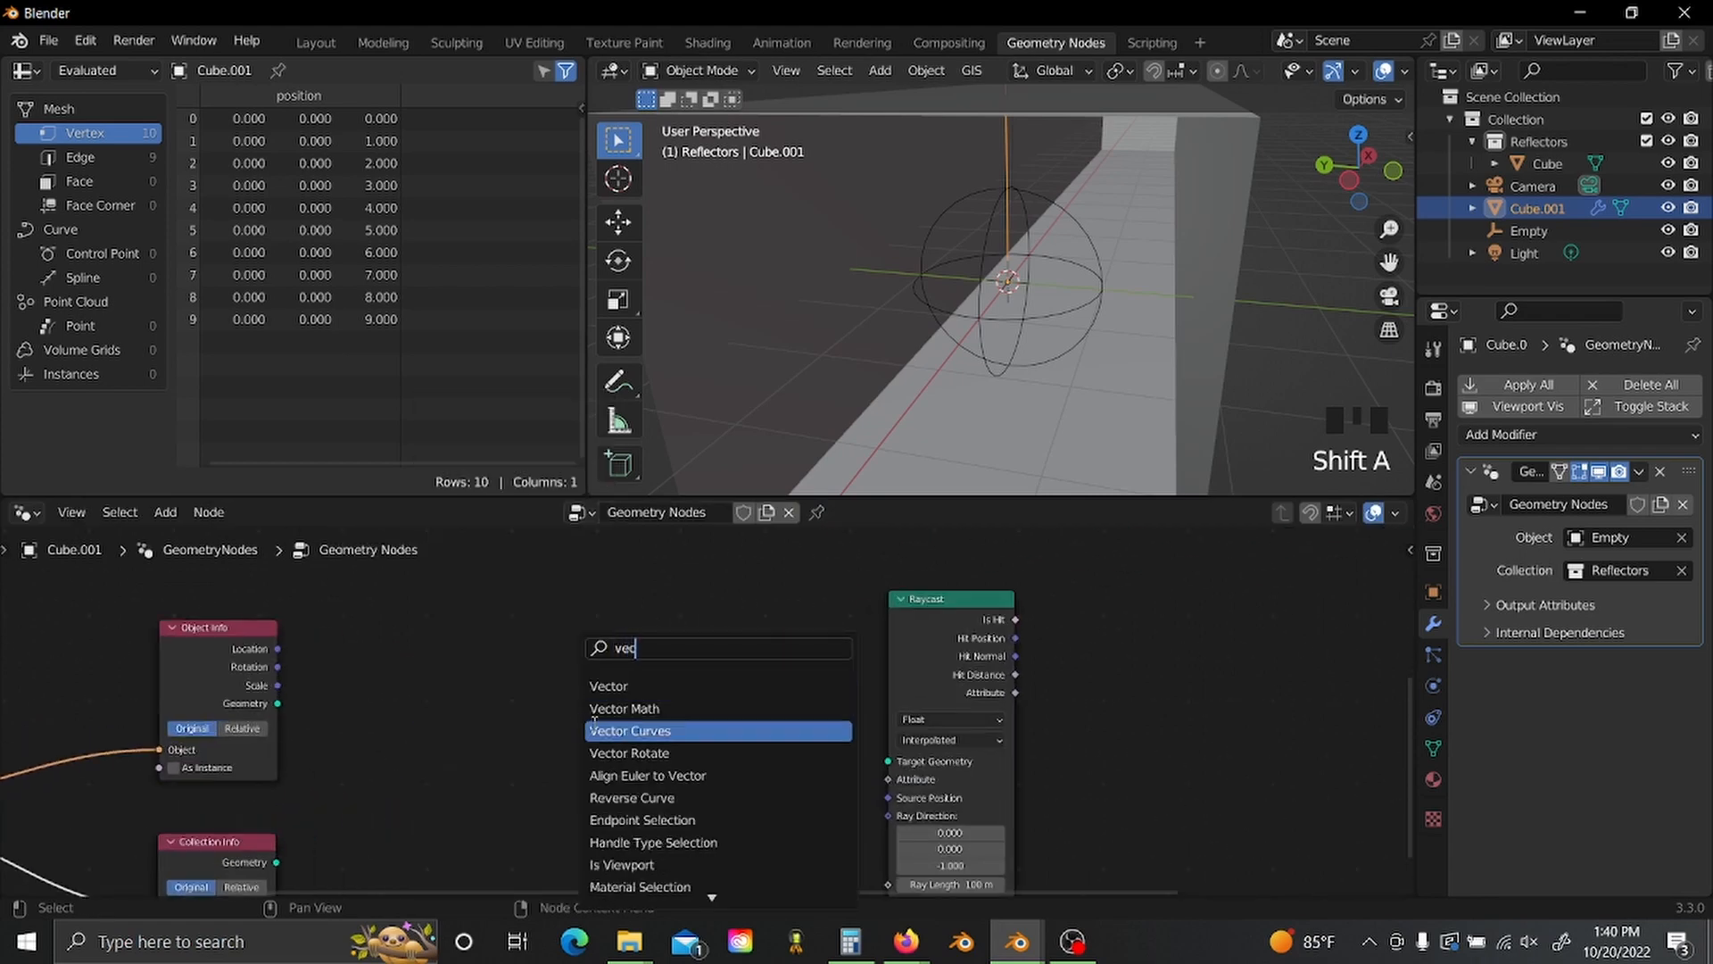
{"action": "left_click", "coordinate": [619, 745]}
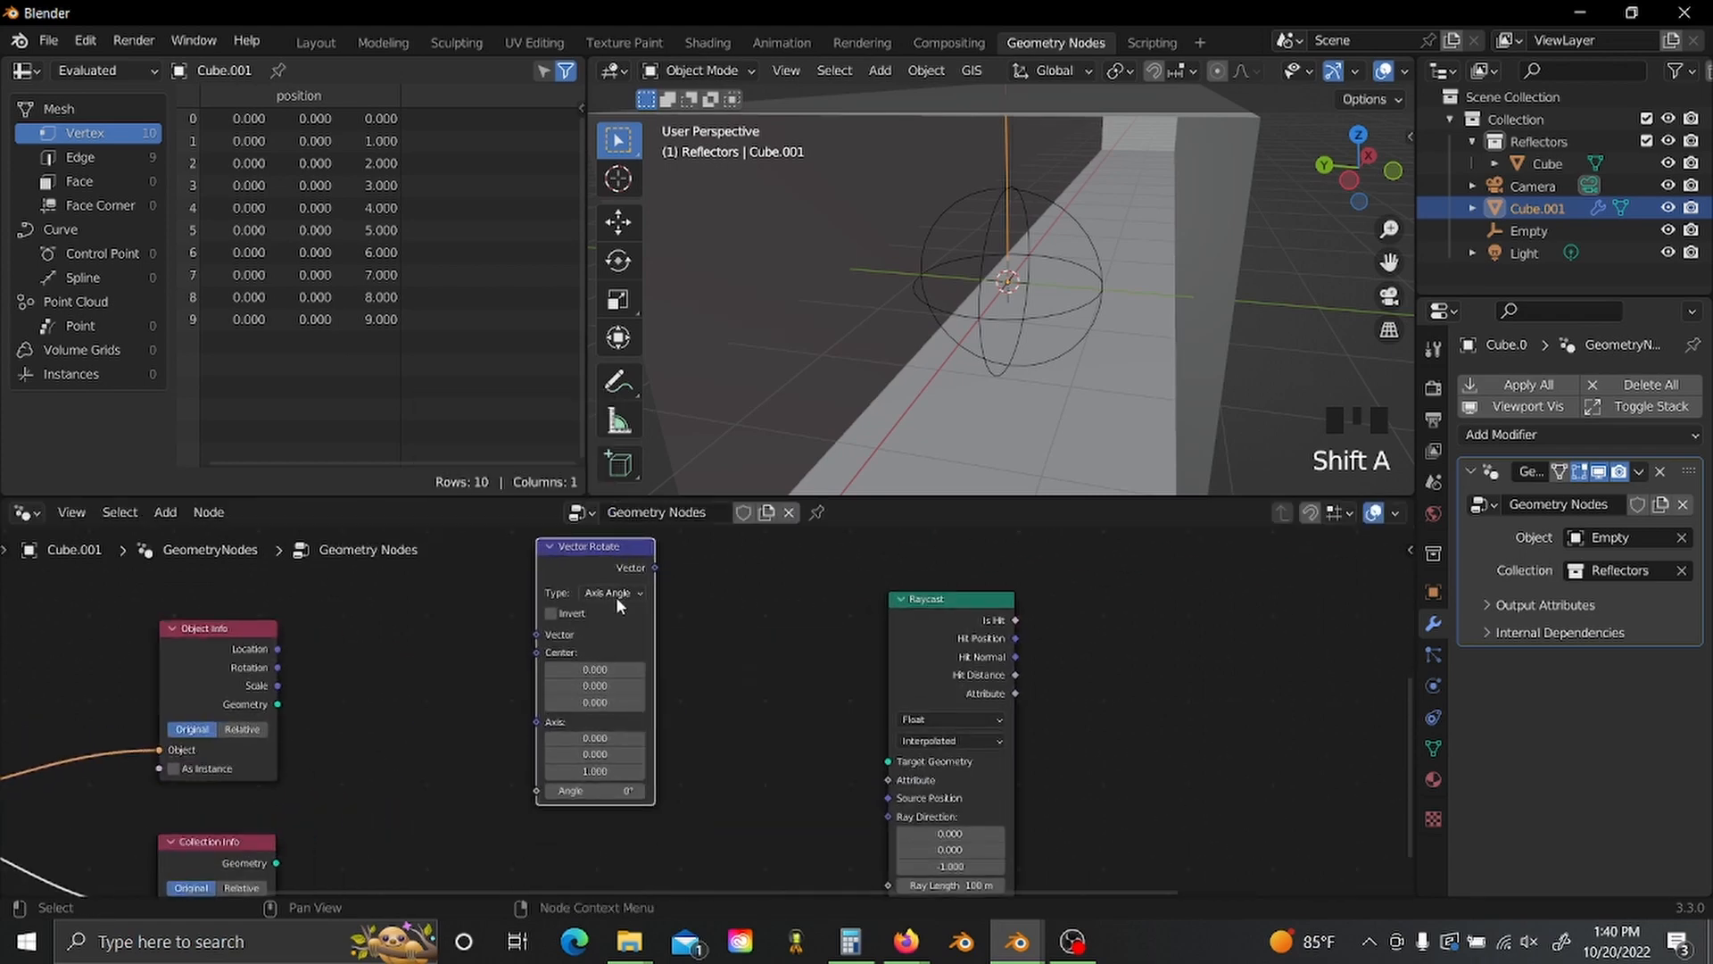
{"action": "left_click", "coordinate": [618, 596]}
{"action": "left_click", "coordinate": [630, 684]}
{"action": "scroll", "coordinate": [561, 714], "scroll_direction": "down", "scroll_amount": 2}
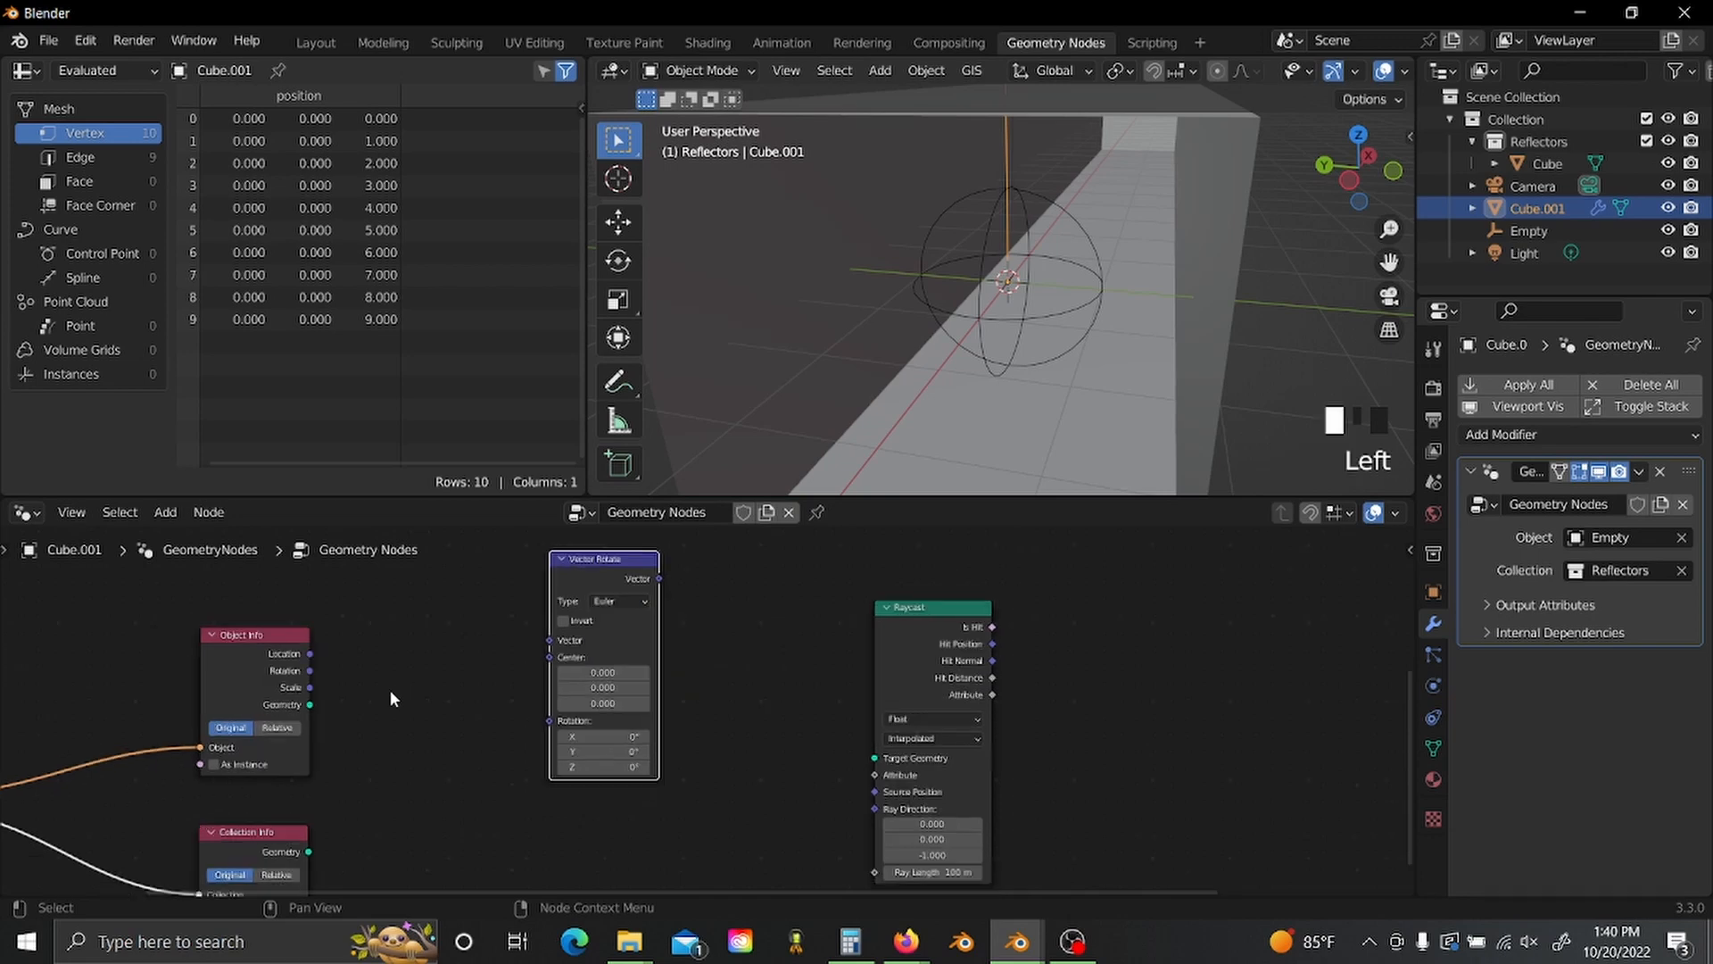
- Connect the Object Info node's Rotation output to the Vector Rotate node's Rotation input
{"action": "scroll", "coordinate": [562, 715], "scroll_direction": "up", "scroll_amount": 2}
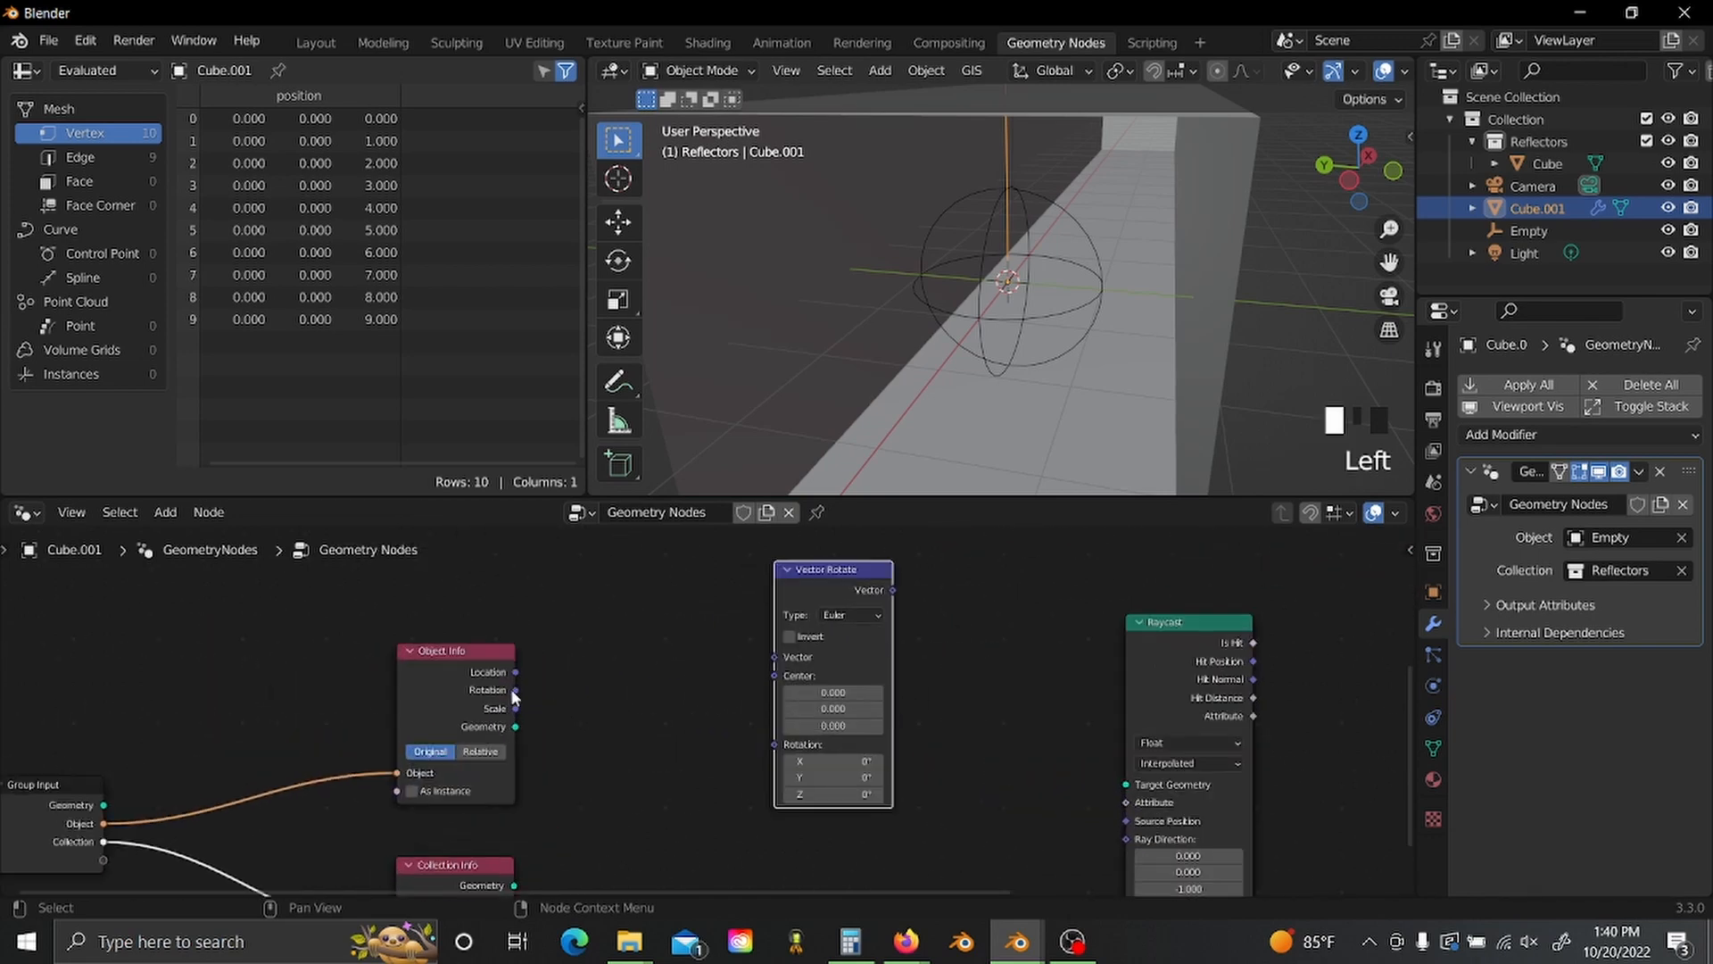
{"action": "left_click_drag", "start_coordinate": [515, 691], "coordinate": [773, 744]}
{"action": "scroll", "coordinate": [713, 678], "scroll_direction": "down", "scroll_amount": 3}
{"action": "scroll", "coordinate": [726, 714], "scroll_direction": "up", "scroll_amount": 2}
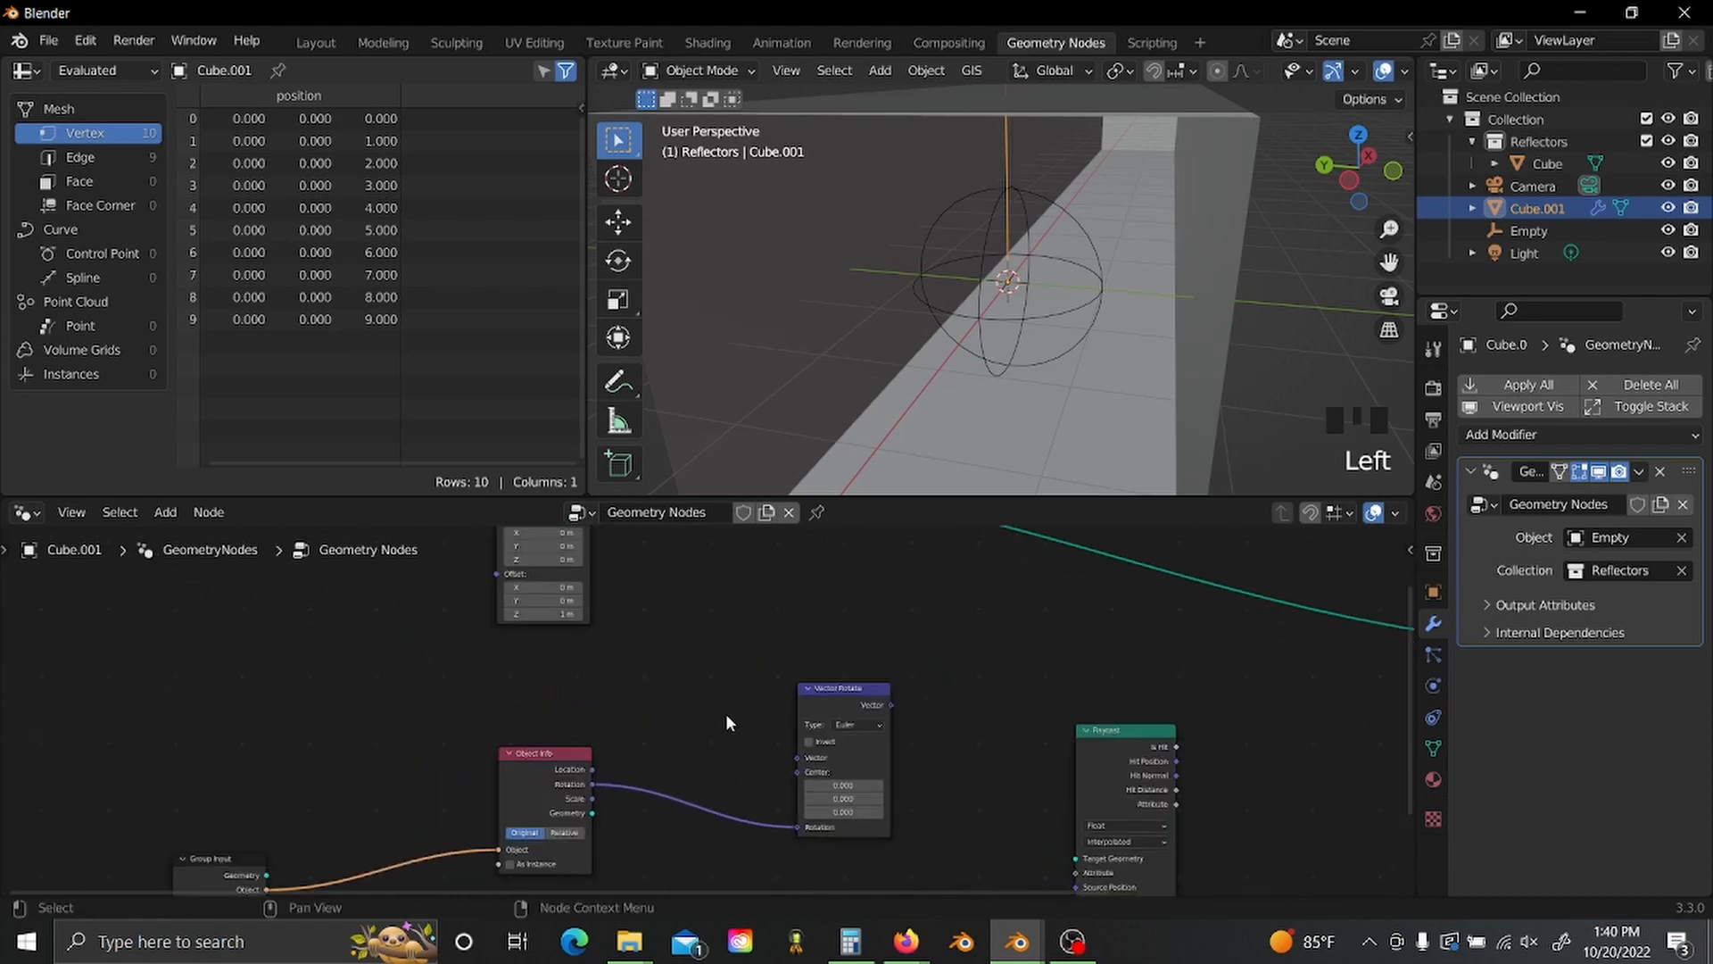
- Add a Vector input node just above the Object Info node and set its X value to 1
{"action": "key", "text": "shift+a"}
{"action": "type", "text": "vec"}
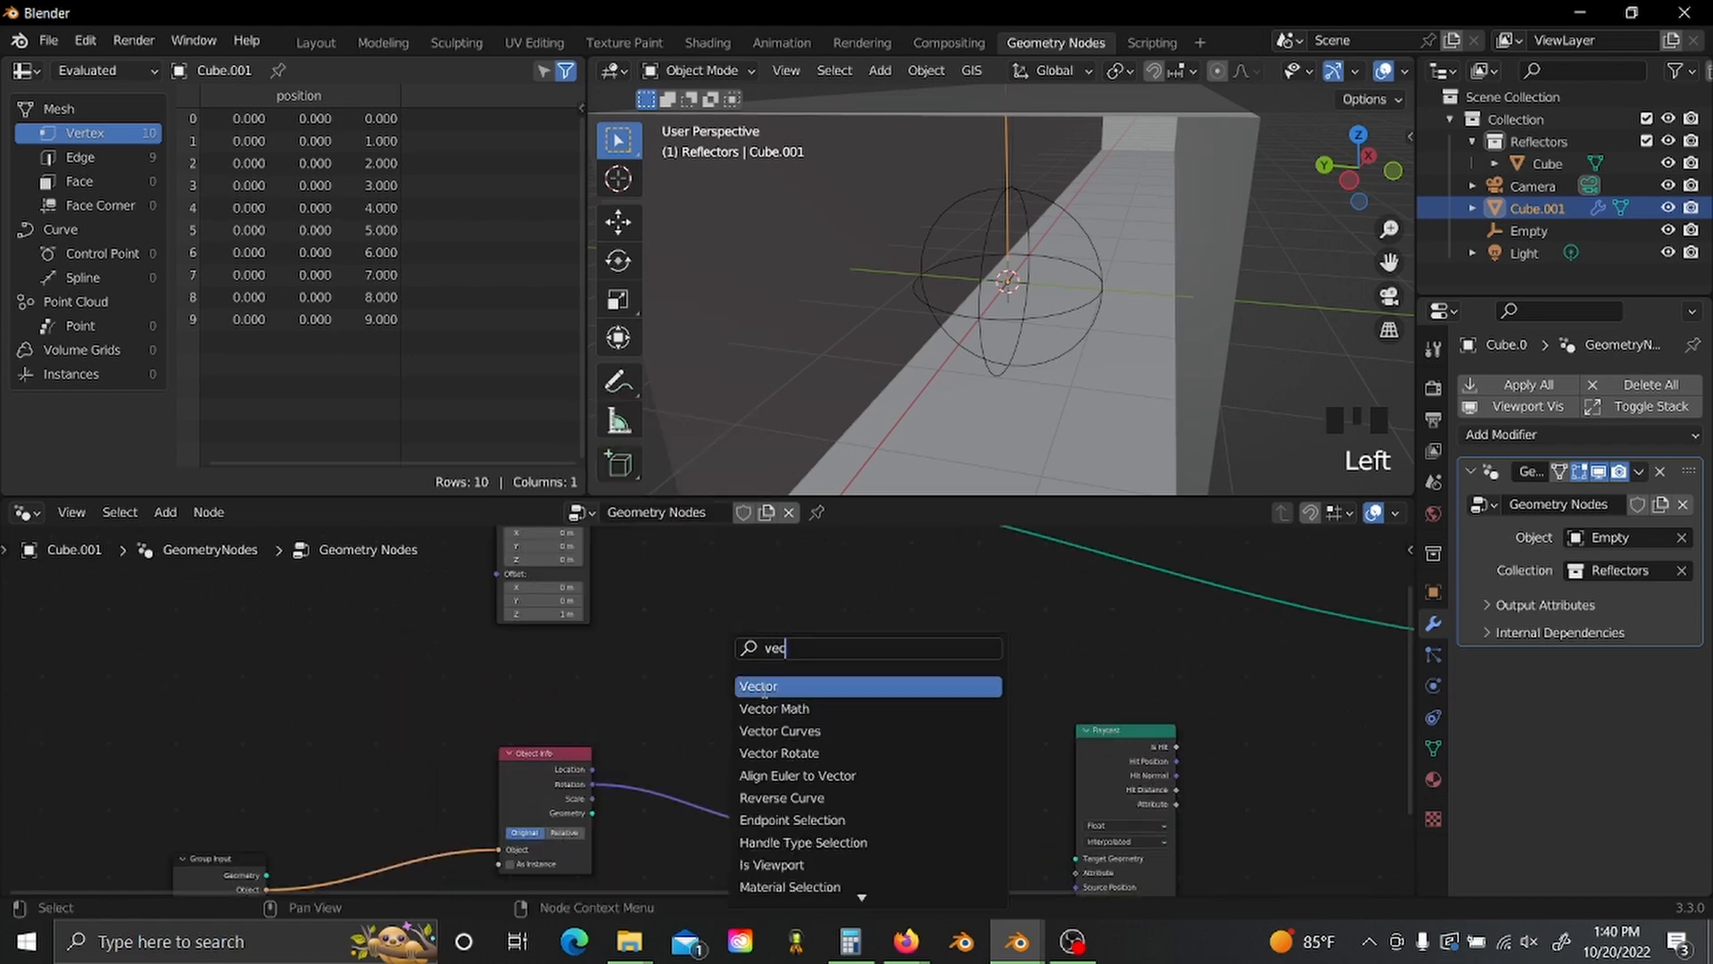
{"action": "left_click", "coordinate": [763, 687]}
{"action": "left_click", "coordinate": [536, 628]}
{"action": "scroll", "coordinate": [584, 664], "scroll_direction": "up", "scroll_amount": 2}
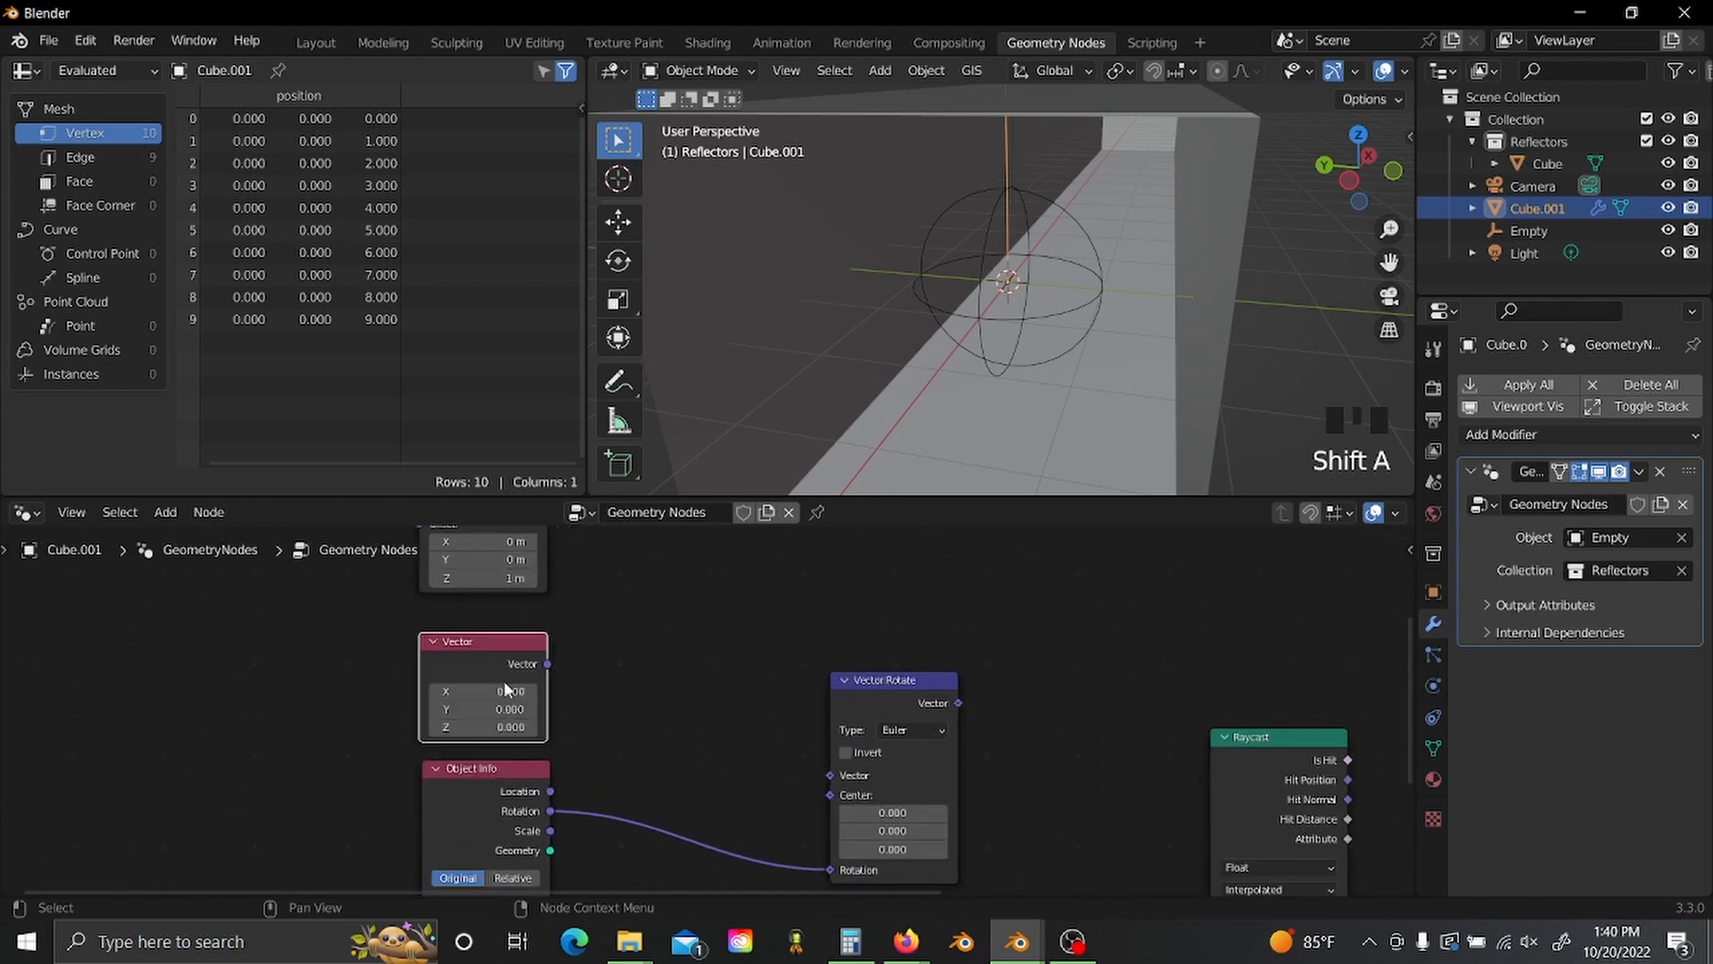
{"action": "left_click", "coordinate": [506, 690]}
{"action": "type", "text": "1"}
{"action": "left_click", "coordinate": [568, 681]}
- Link the Vector node to the Vector Rotate node's Vector input, and the Vector Rotate output to the Raycast node's Ray Direction
{"action": "left_click_drag", "start_coordinate": [547, 664], "coordinate": [831, 774]}
{"action": "middle_click_drag", "start_coordinate": [1016, 786], "coordinate": [832, 722]}
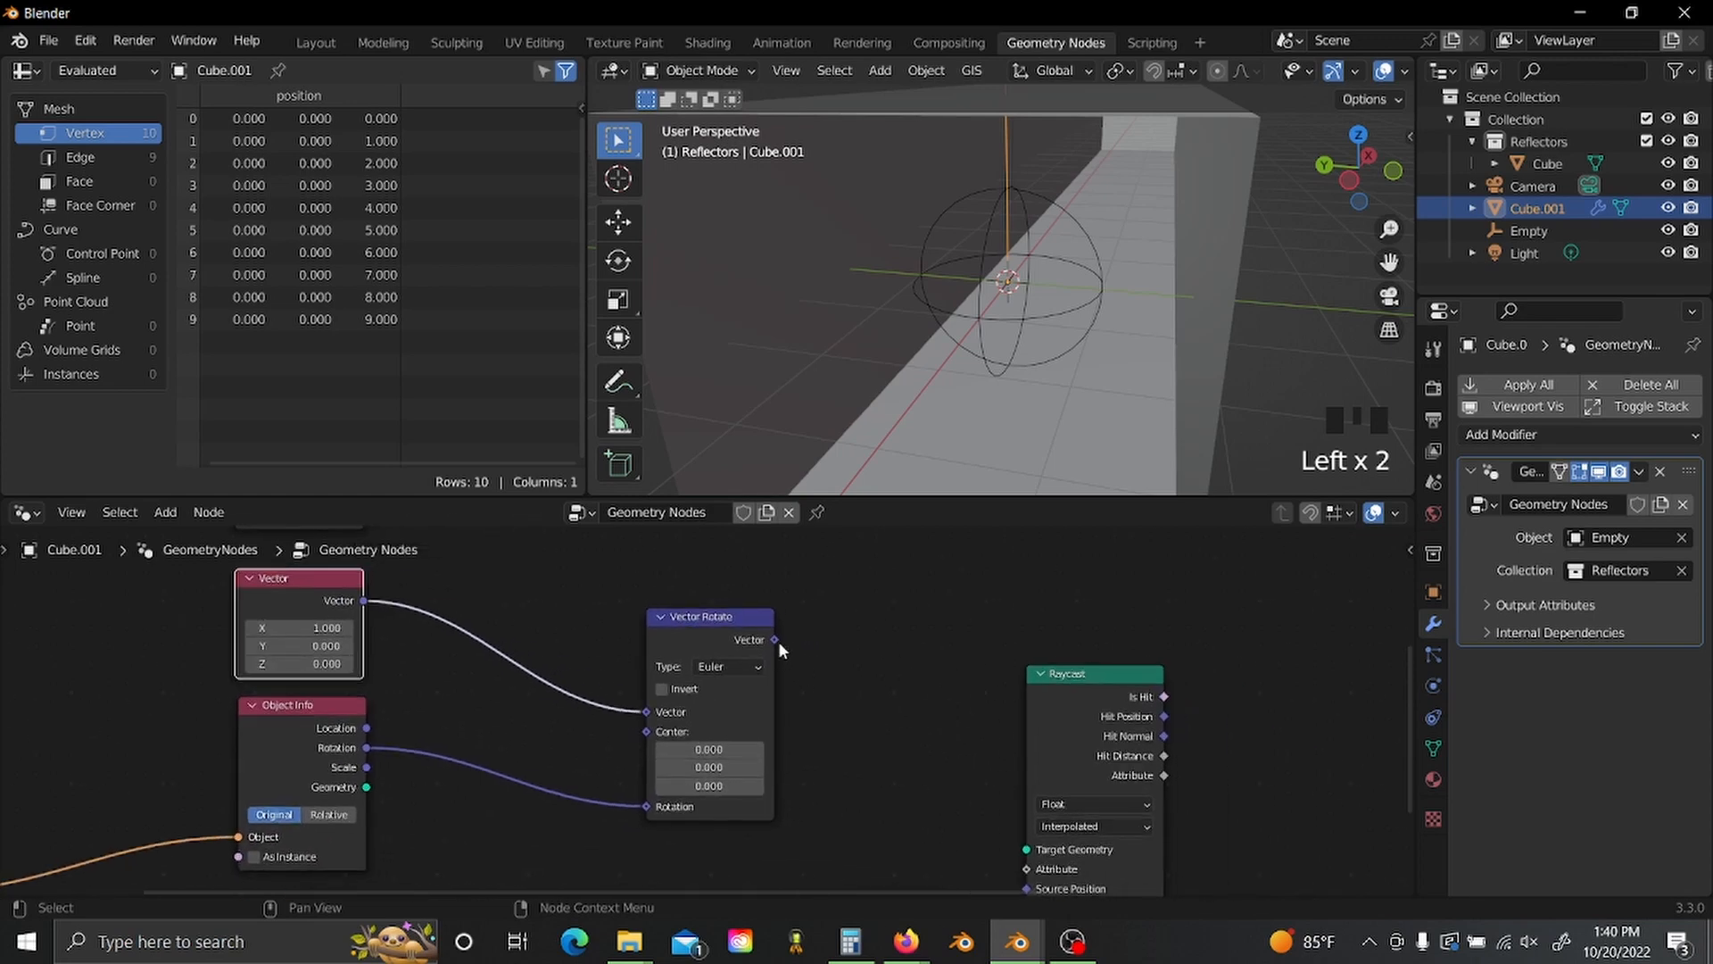
{"action": "left_click_drag", "start_coordinate": [774, 639], "coordinate": [1028, 752]}
{"action": "left_click", "coordinate": [833, 773]}
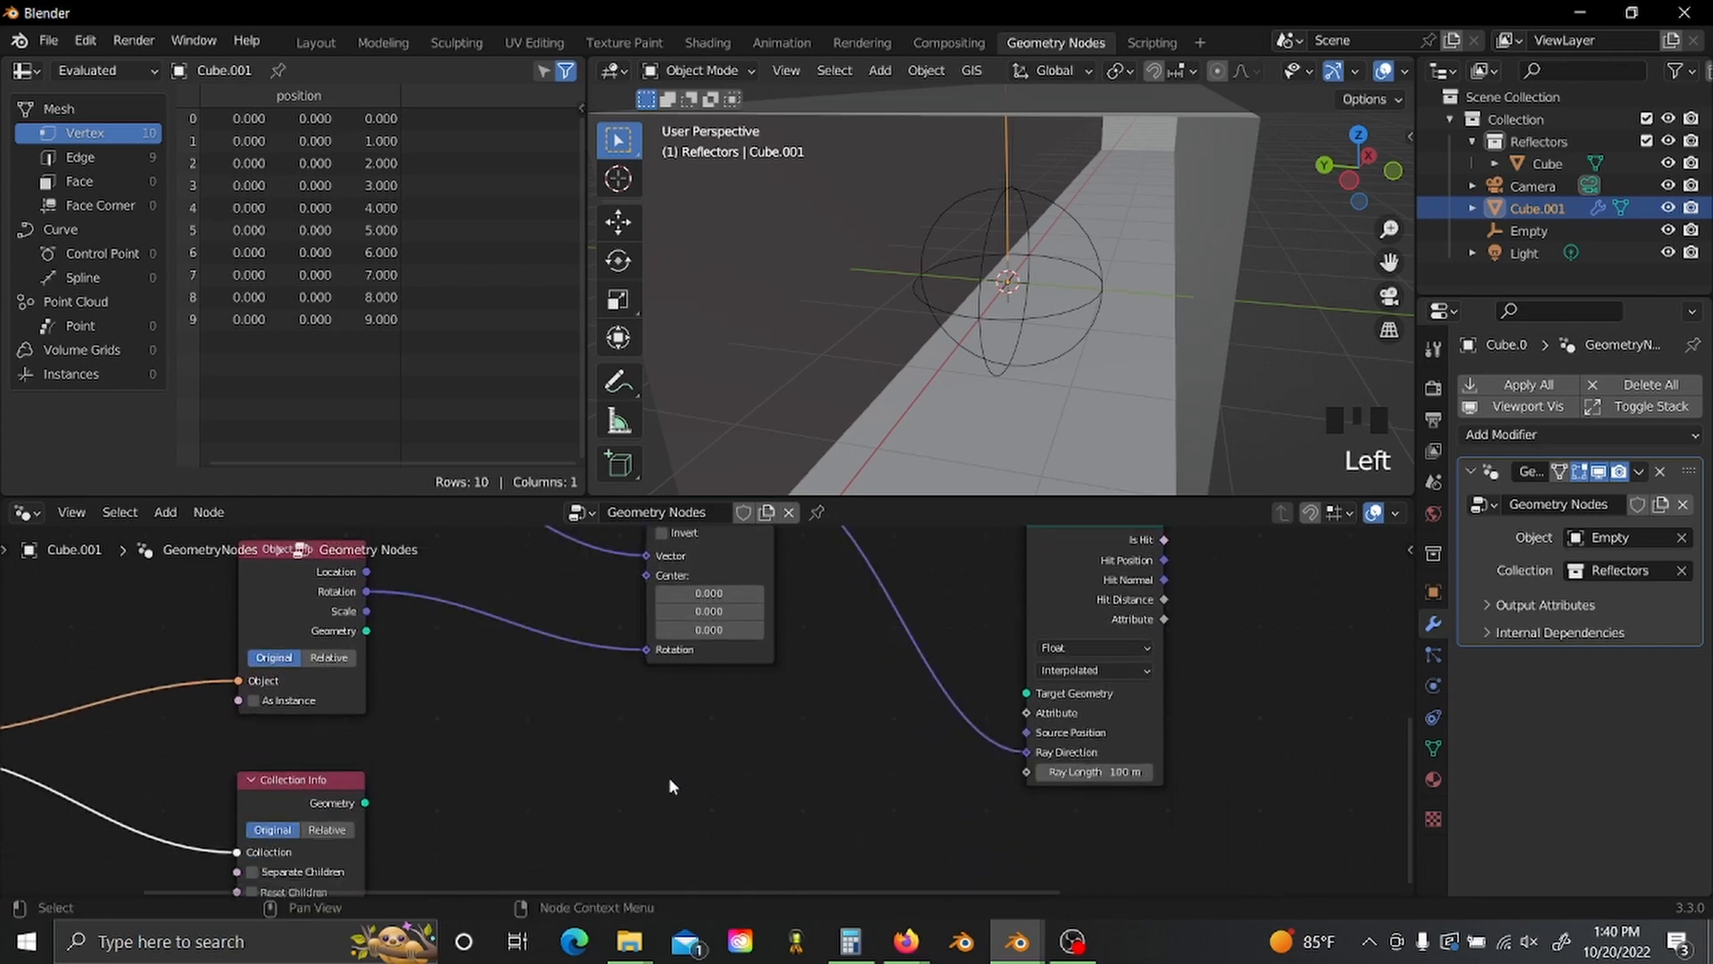
- Add a Realize Instances node between the Collection Info and Raycast nodes
{"action": "scroll", "coordinate": [667, 776], "scroll_direction": "down", "scroll_amount": 1}
{"action": "key", "text": "shift+a"}
{"action": "left_click", "coordinate": [553, 804]}
{"action": "type", "text": "rea"}
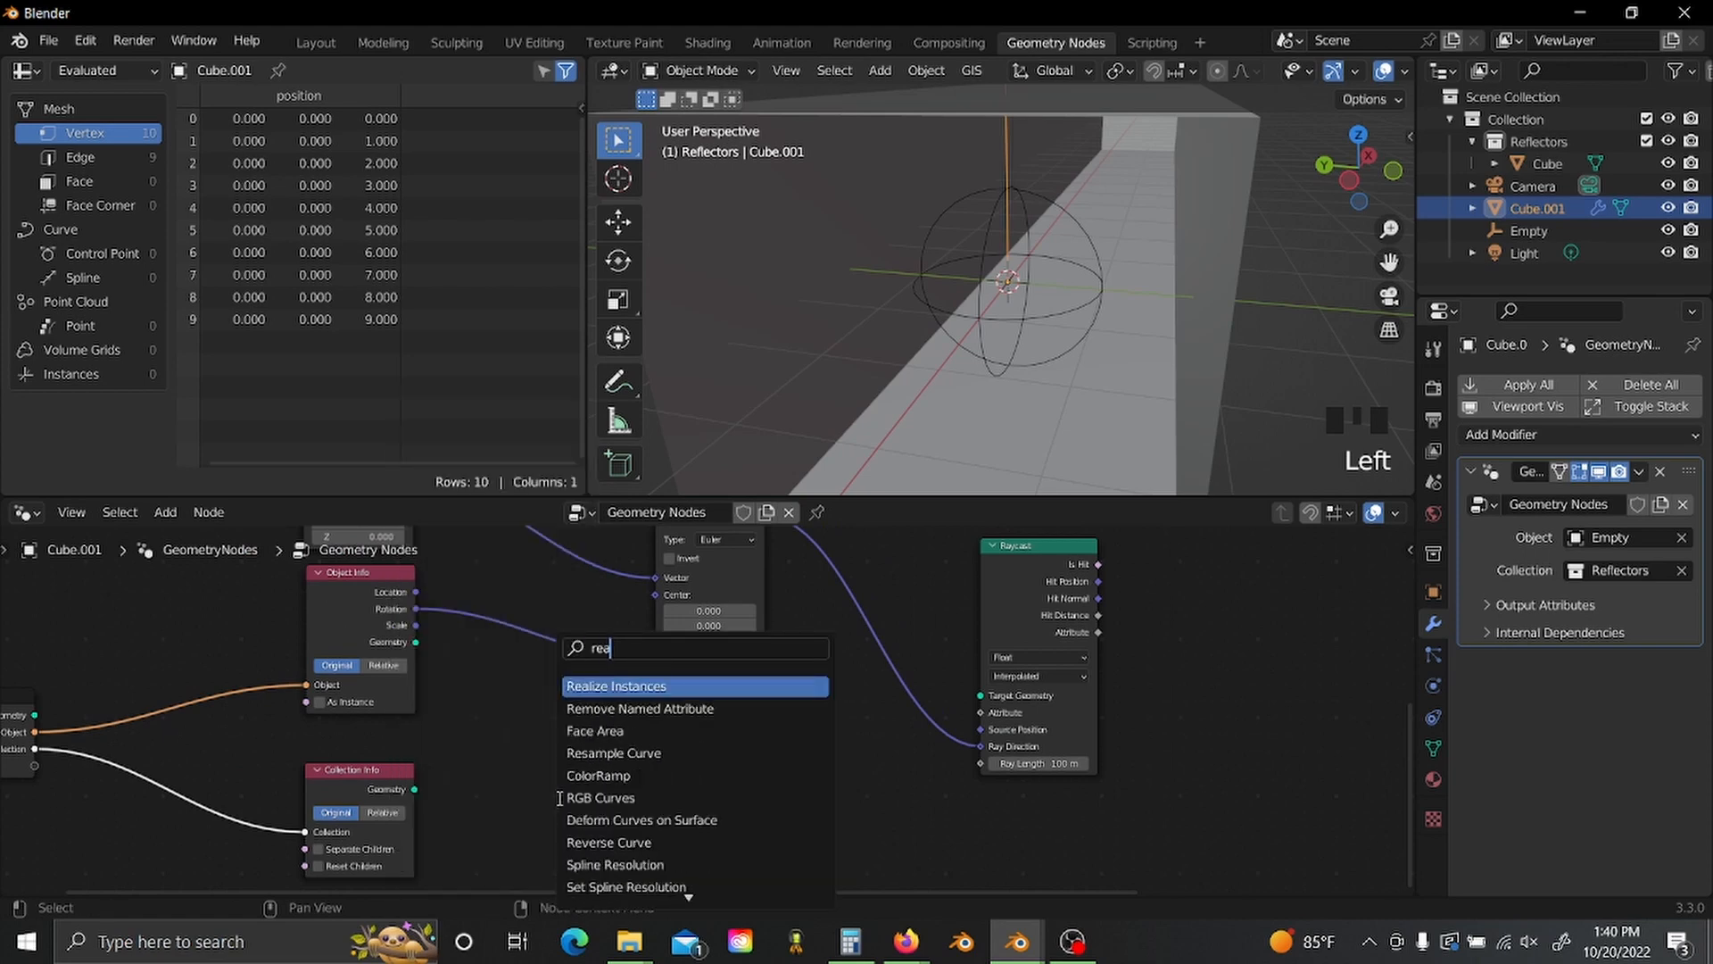
{"action": "left_click", "coordinate": [614, 694]}
{"action": "left_click_drag", "start_coordinate": [616, 696], "coordinate": [705, 640]}
{"action": "scroll", "coordinate": [482, 759], "scroll_direction": "up", "scroll_amount": 2}
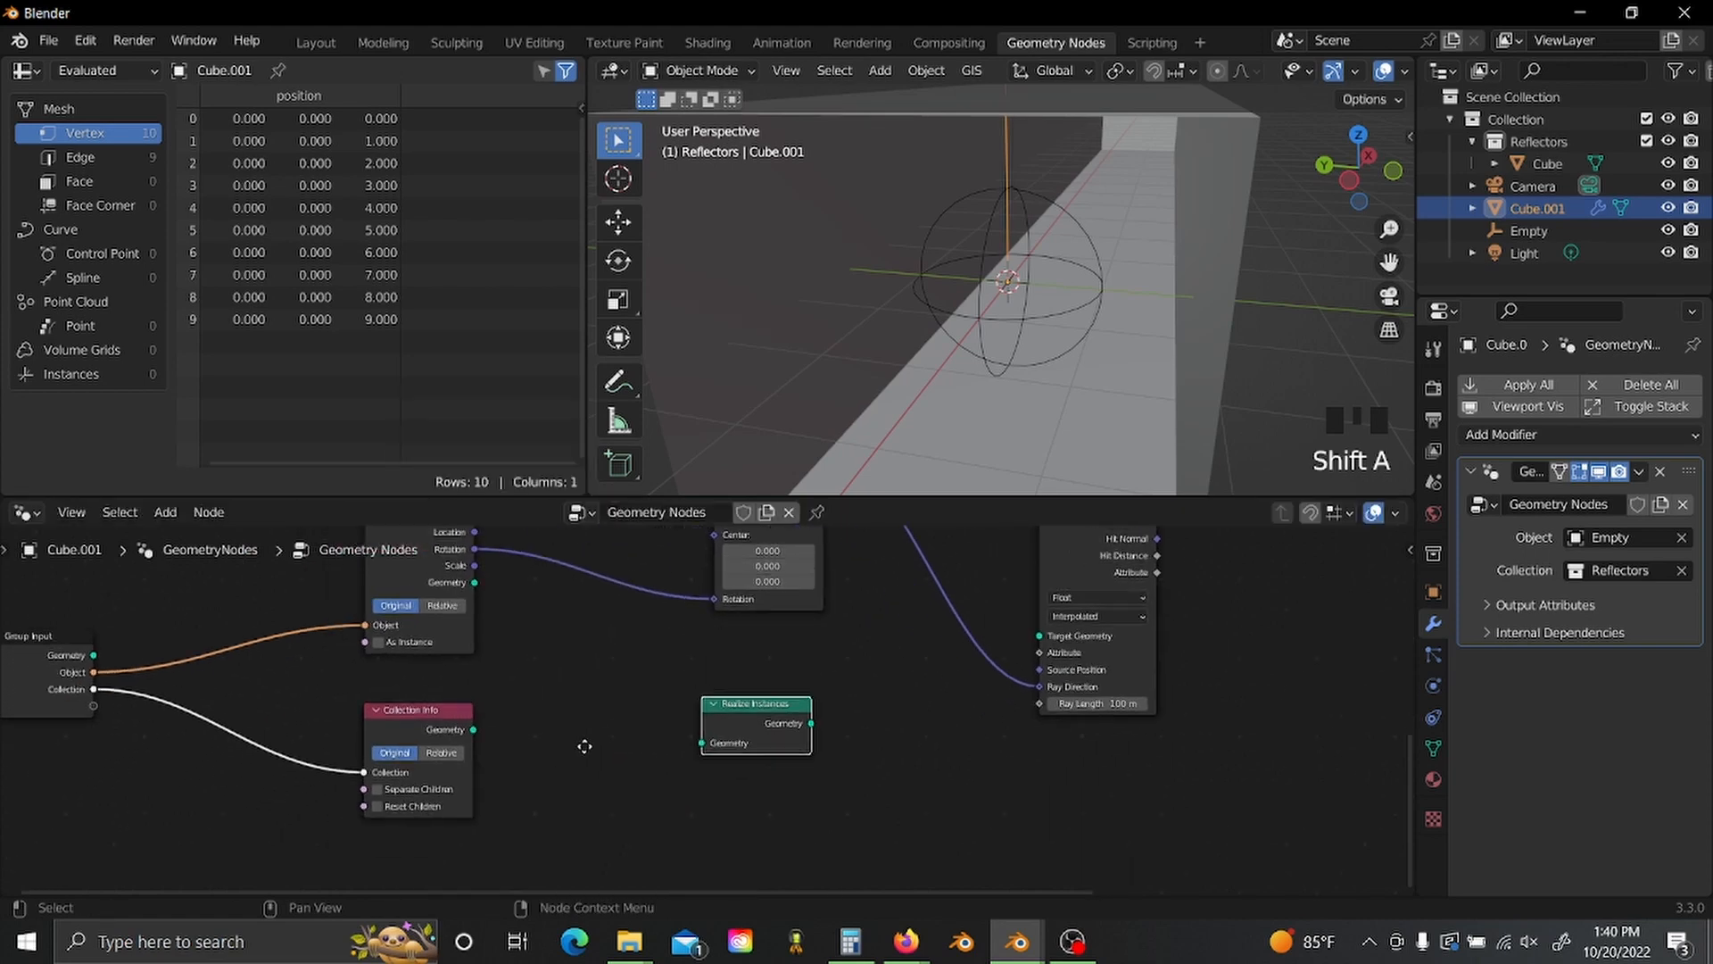
- Route the Collection Info node's Geometry through Realize Instances into the Raycast node's Target Geometry
{"action": "left_click_drag", "start_coordinate": [399, 721], "coordinate": [705, 741]}
{"action": "scroll", "coordinate": [547, 793], "scroll_direction": "down", "scroll_amount": 3}
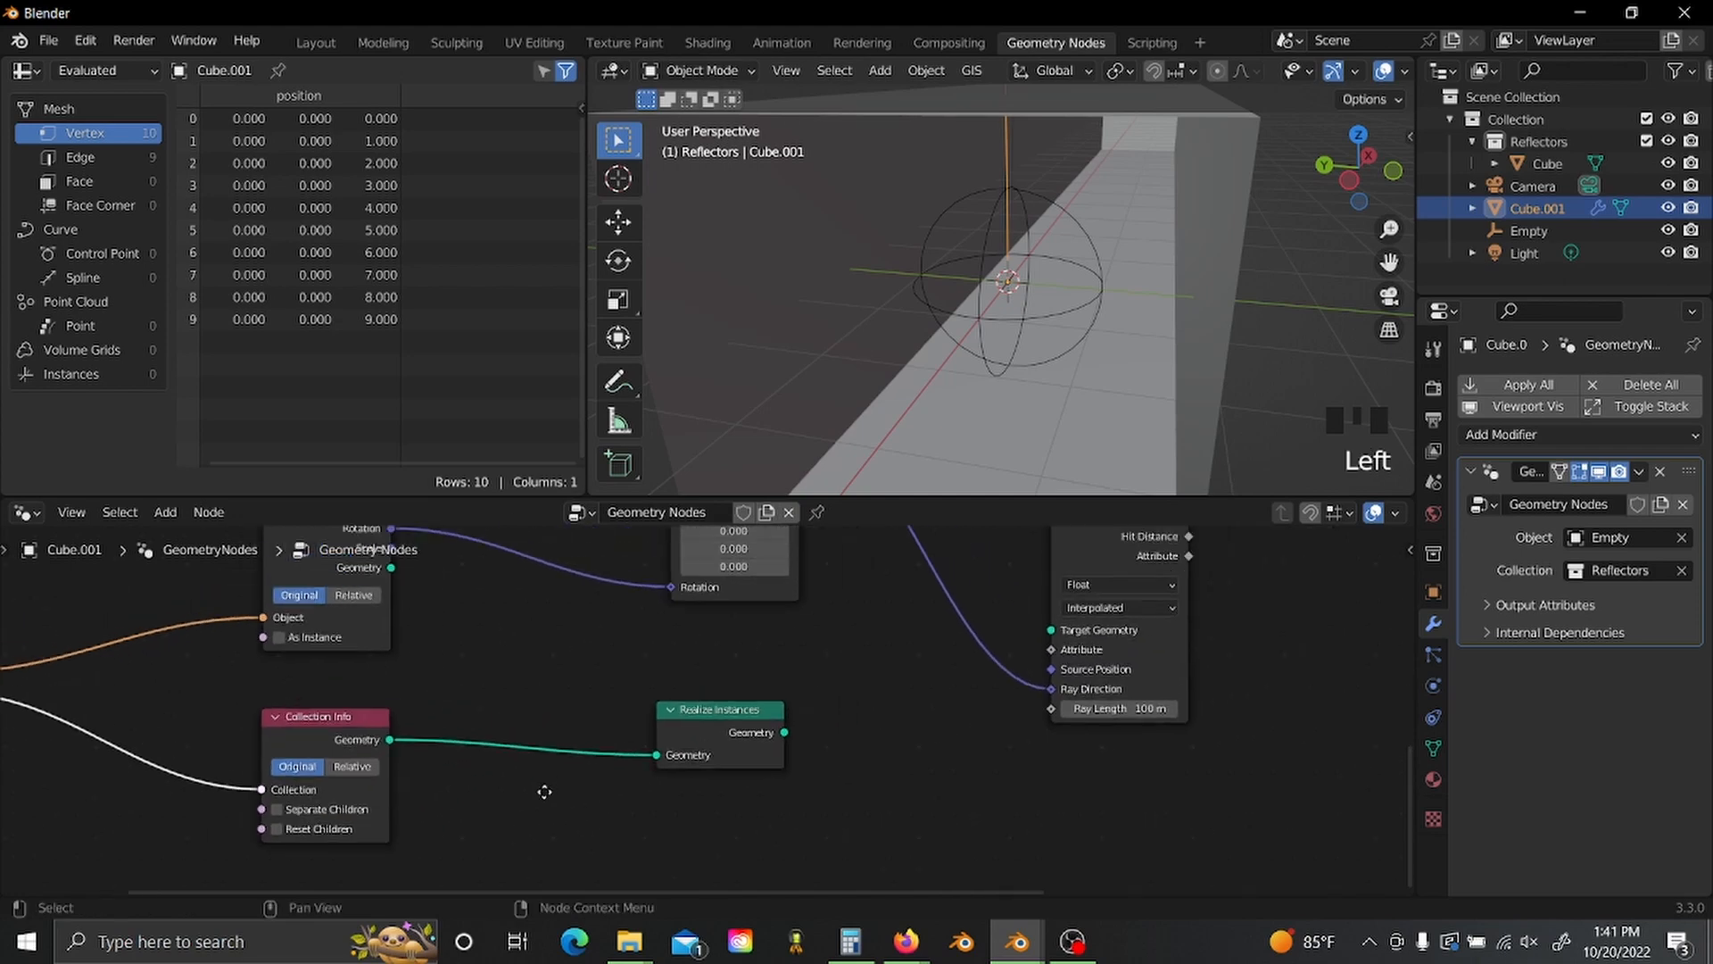
{"action": "left_click_drag", "start_coordinate": [589, 802], "coordinate": [854, 705]}
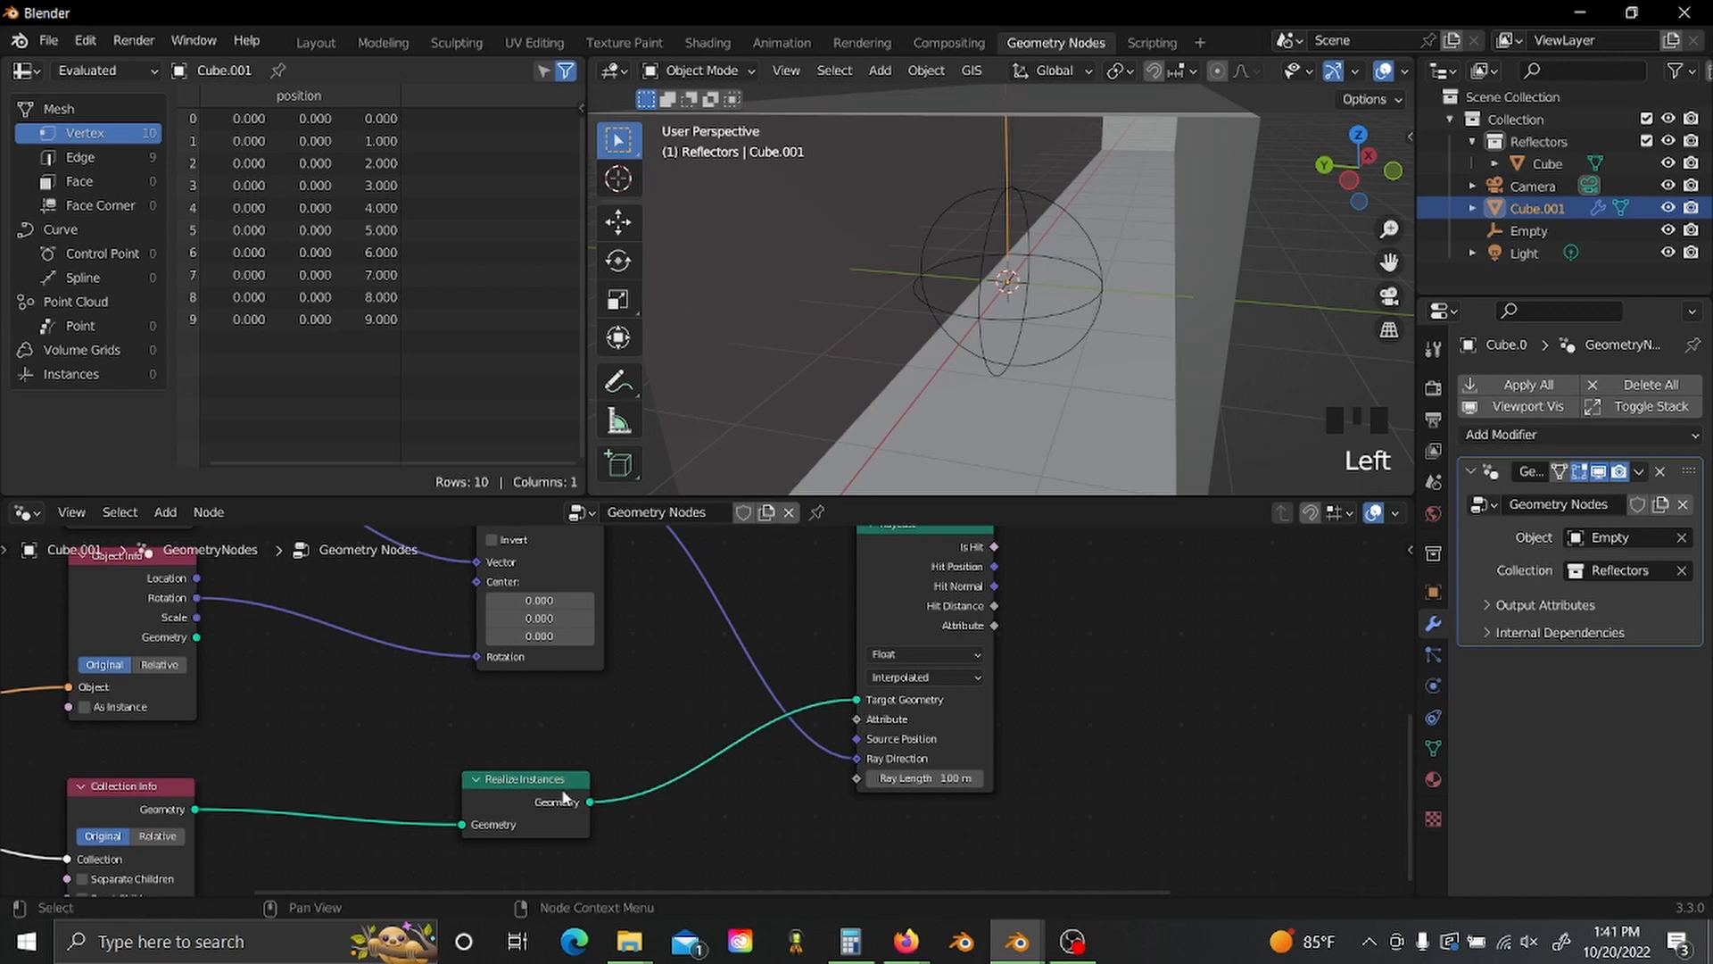
{"action": "scroll", "coordinate": [435, 794], "scroll_direction": "down", "scroll_amount": 3}
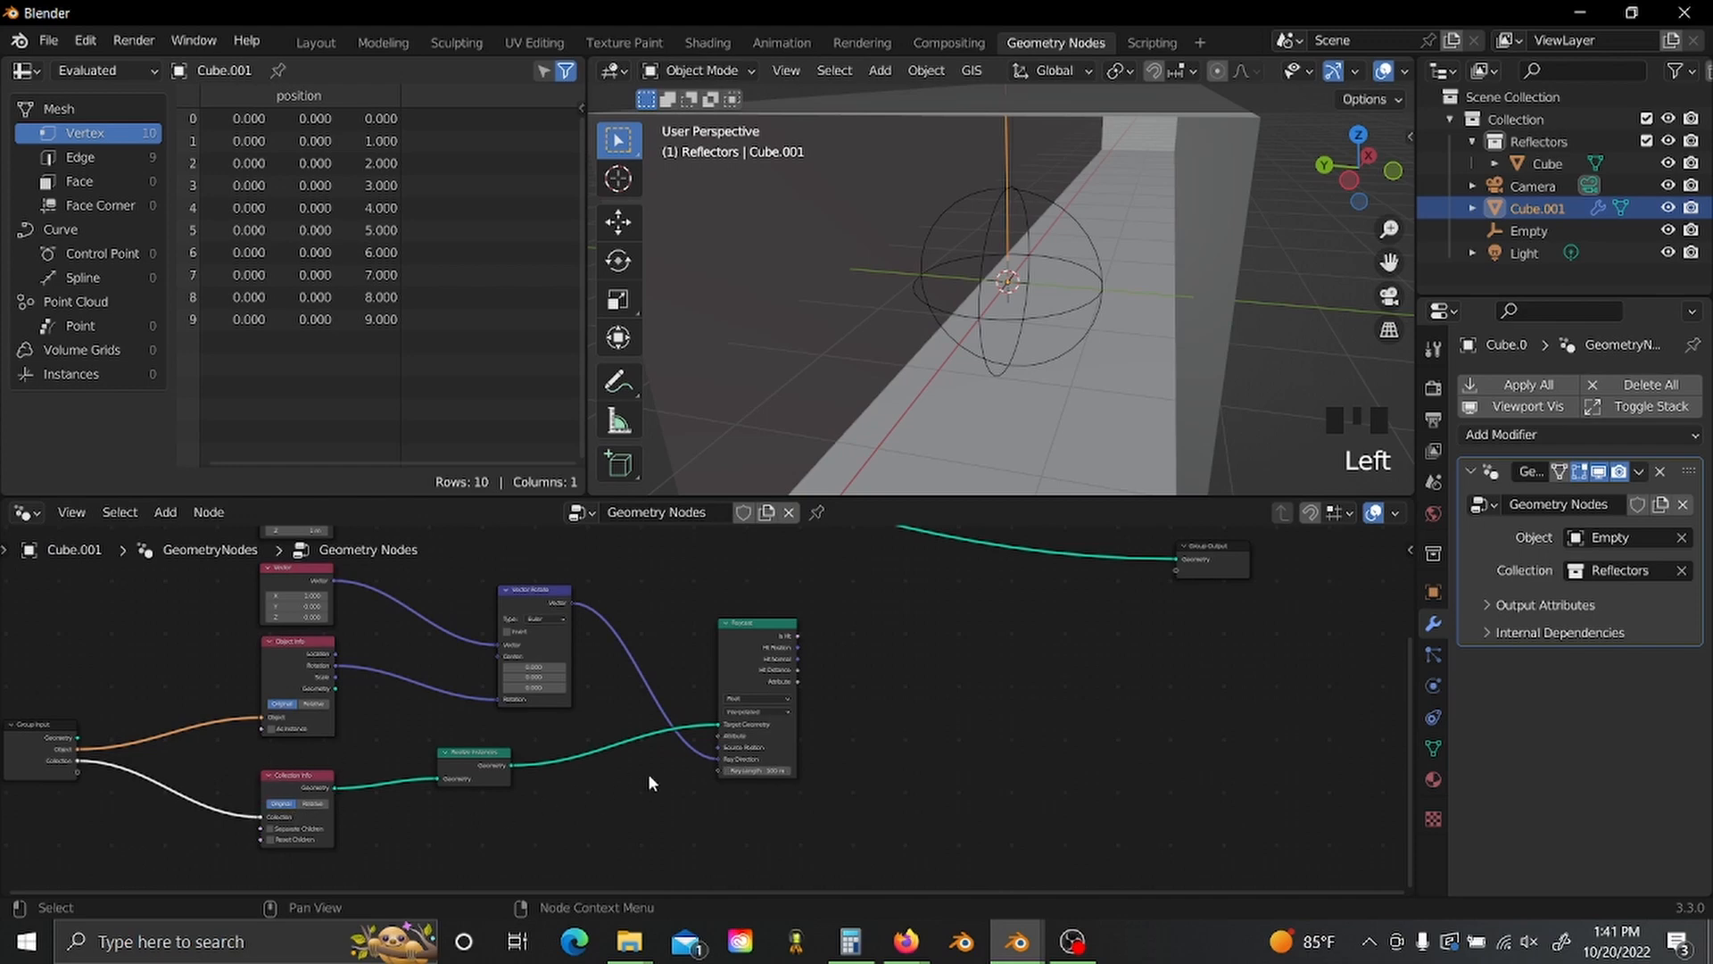
- Move the Group Output node farther away from the Raycast node to free up space
{"action": "middle_click_drag", "start_coordinate": [732, 637], "coordinate": [506, 705]}
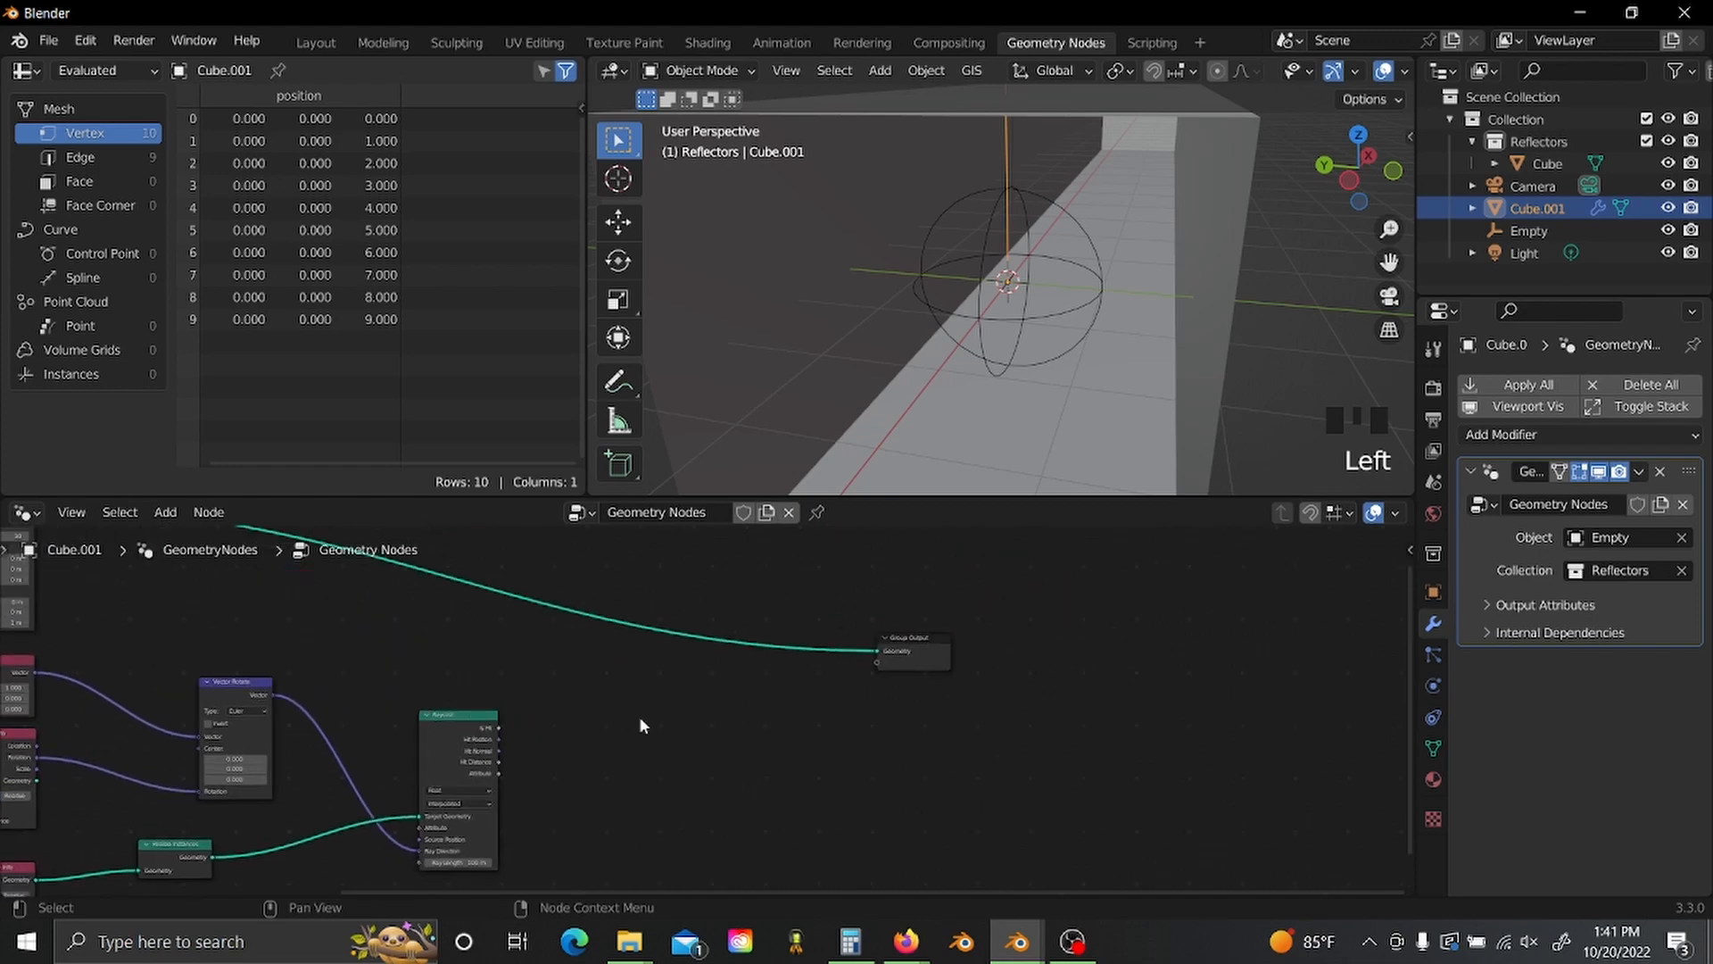
{"action": "key", "text": "g"}
{"action": "left_click", "coordinate": [721, 689]}
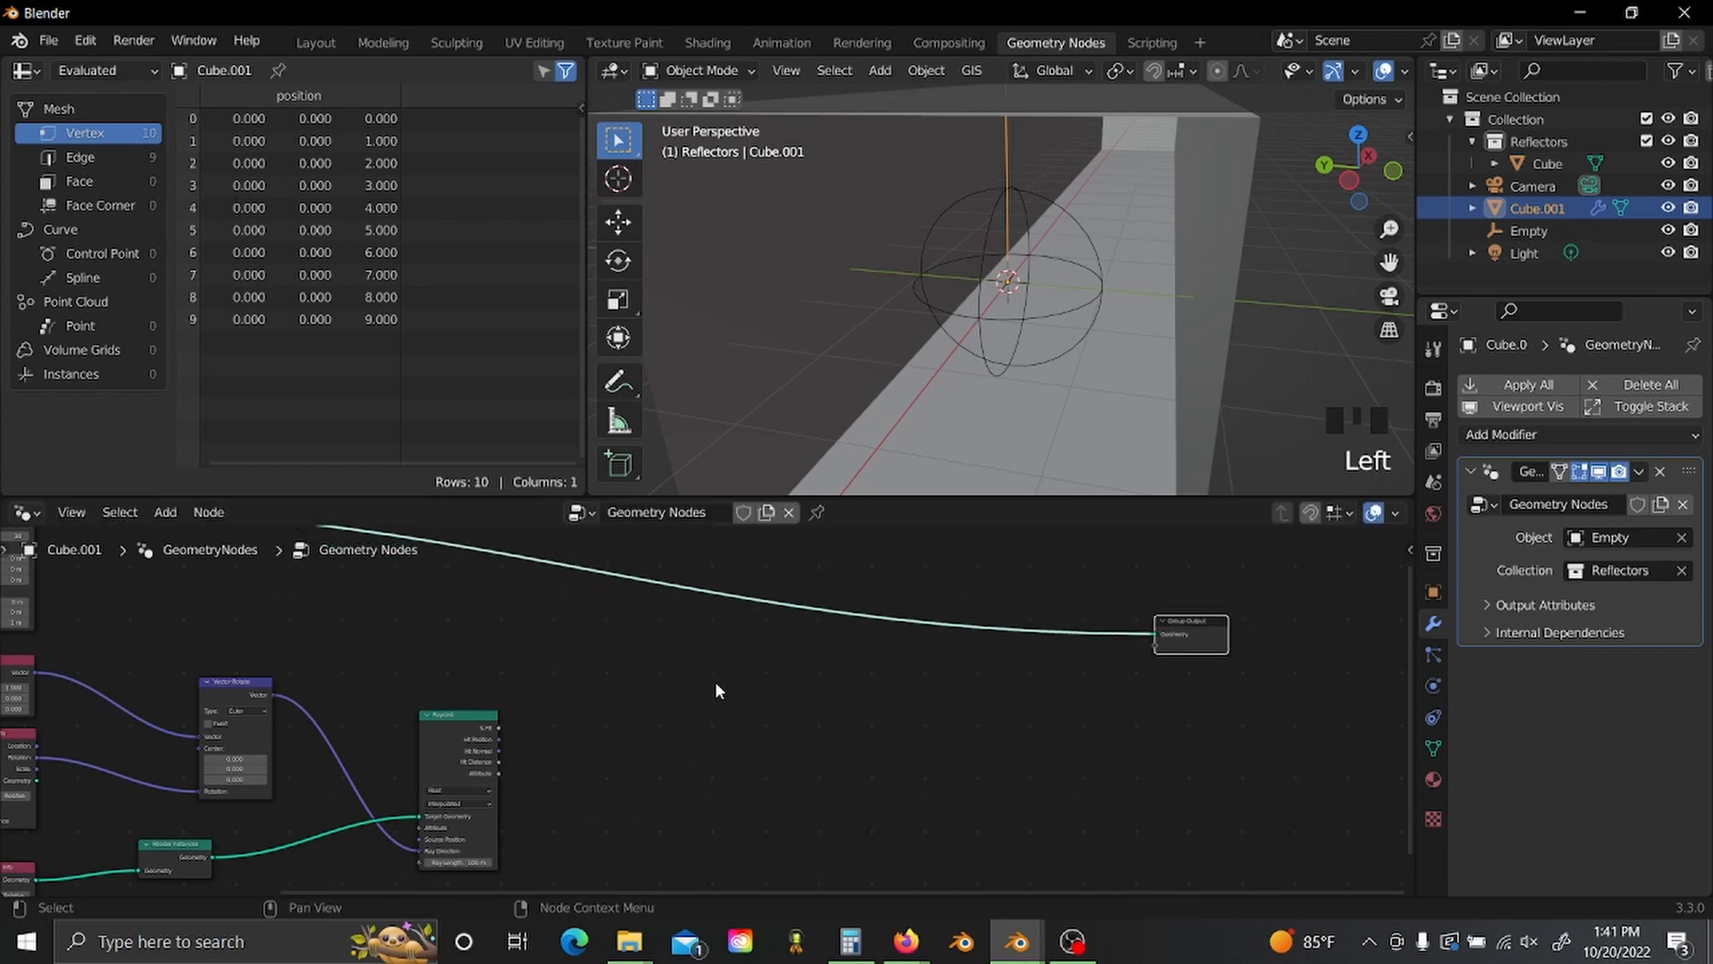
- Insert a Set Position node on the link into Group Output and feed its Position from the Raycast node's Hit Position
{"action": "key", "text": "shift+a"}
{"action": "type", "text": "set"}
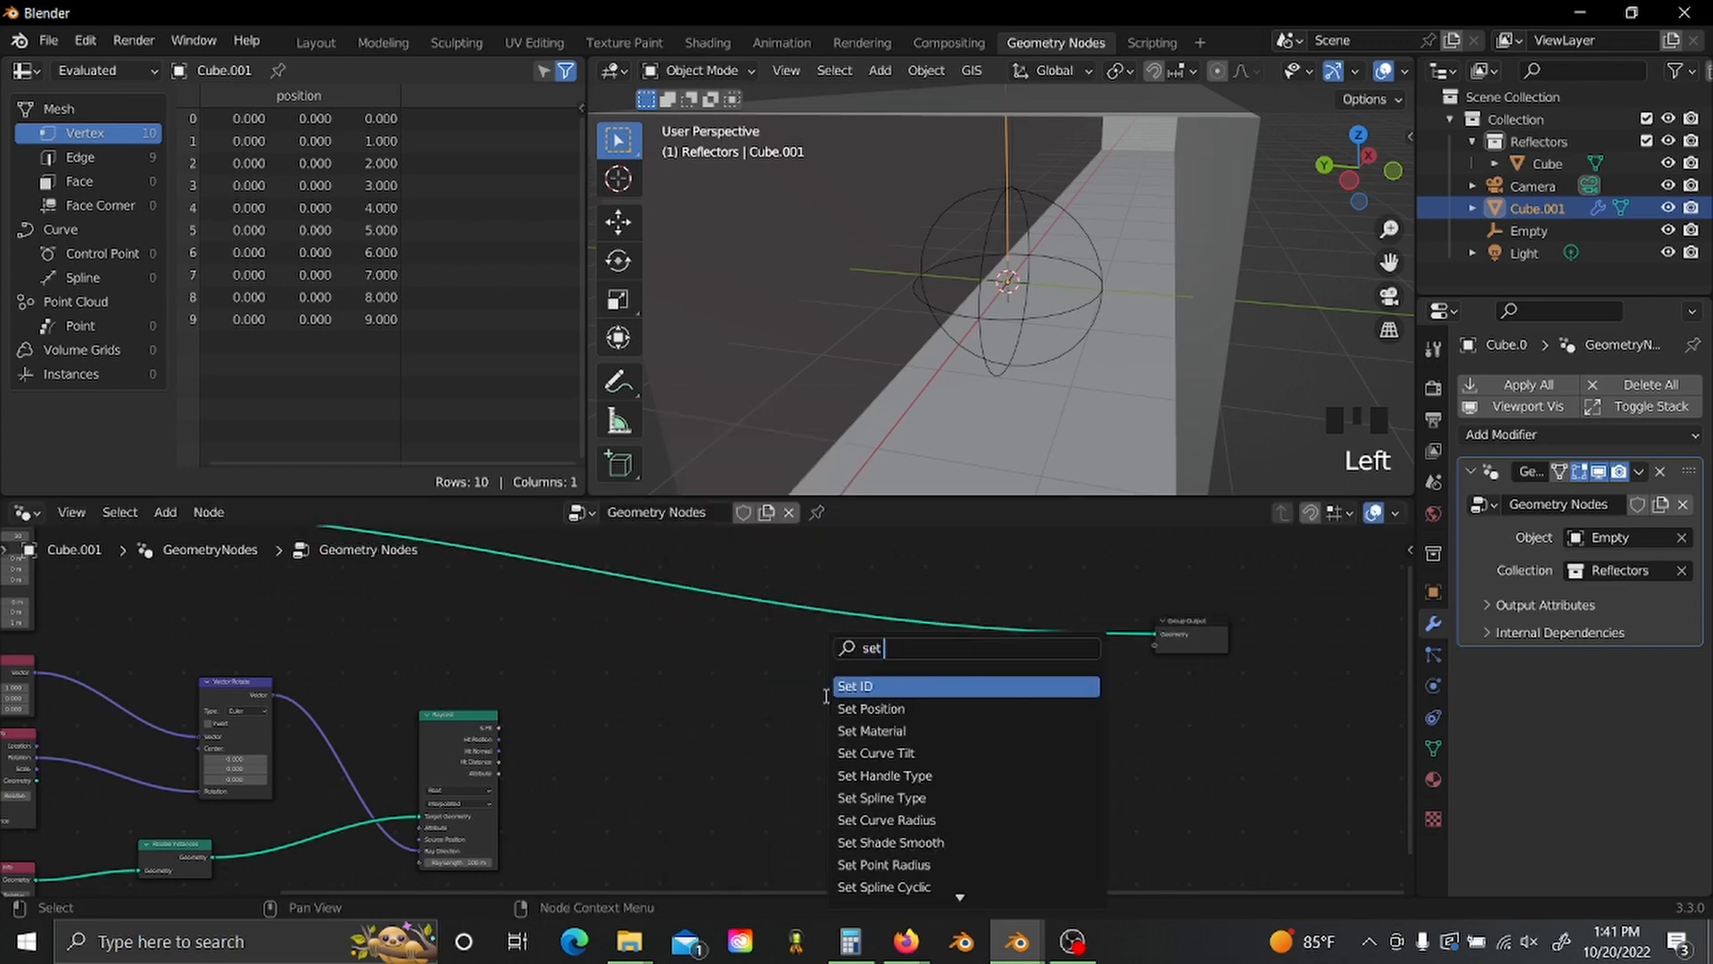
{"action": "left_click", "coordinate": [867, 712]}
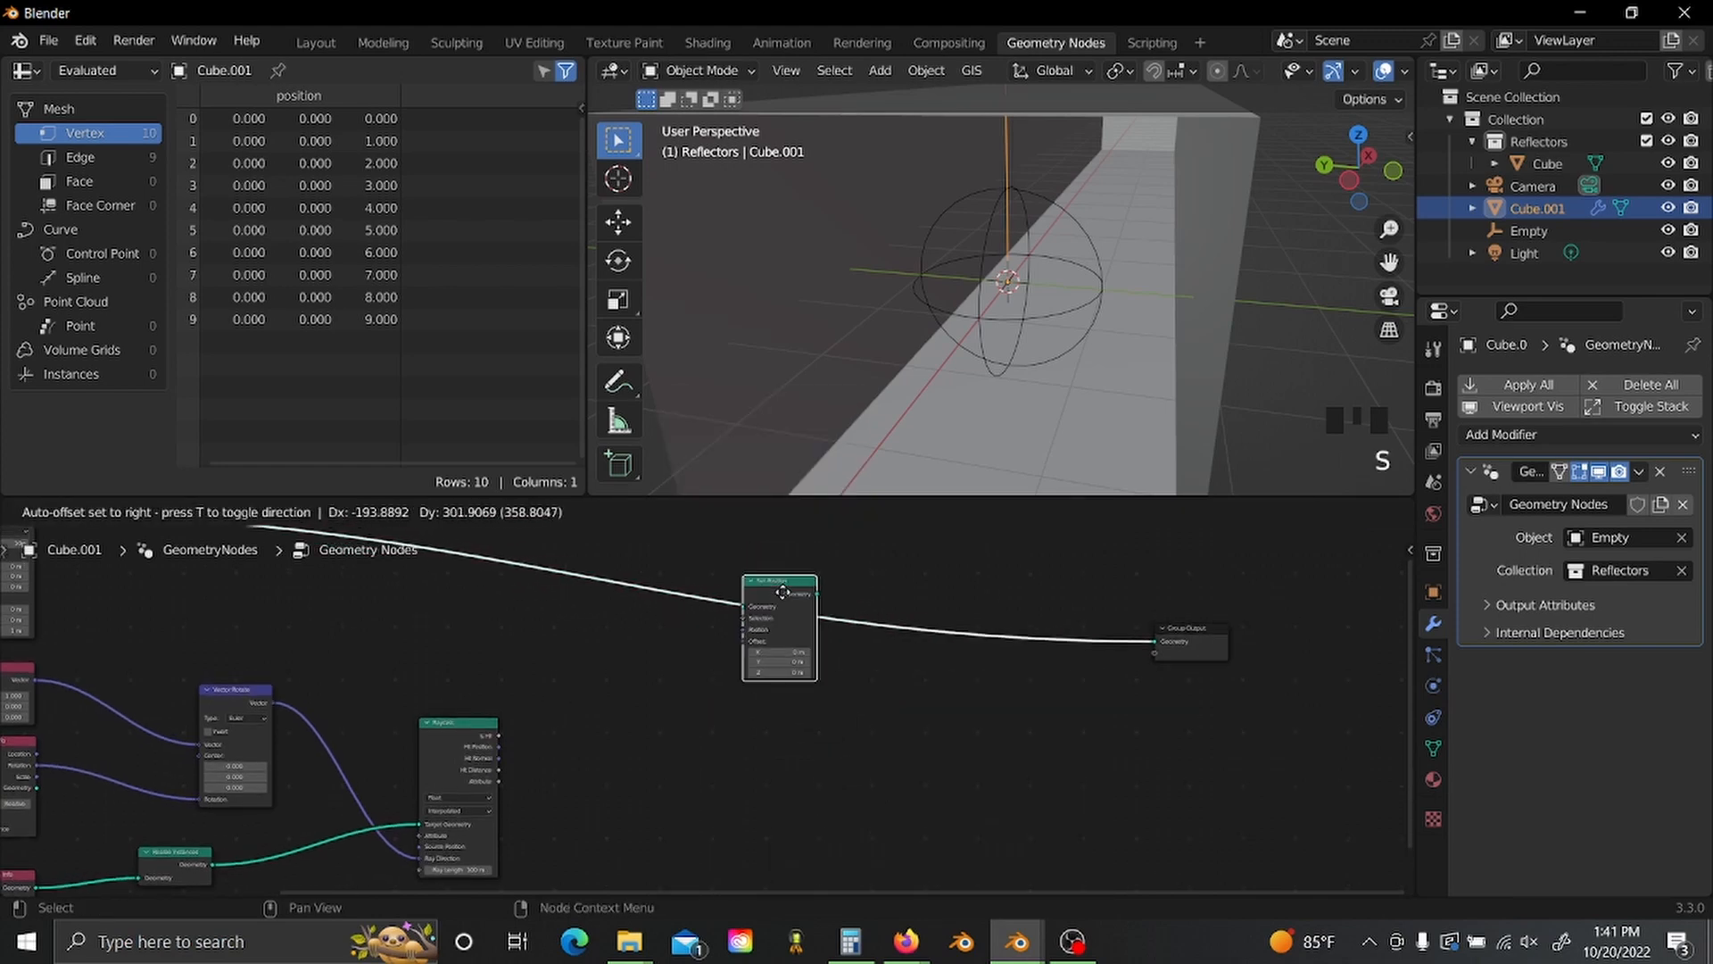
{"action": "left_click", "coordinate": [825, 600]}
{"action": "scroll", "coordinate": [596, 640], "scroll_direction": "down", "scroll_amount": 1}
{"action": "middle_click_drag", "start_coordinate": [596, 640], "coordinate": [642, 713]}
{"action": "scroll", "coordinate": [643, 707], "scroll_direction": "up", "scroll_amount": 3}
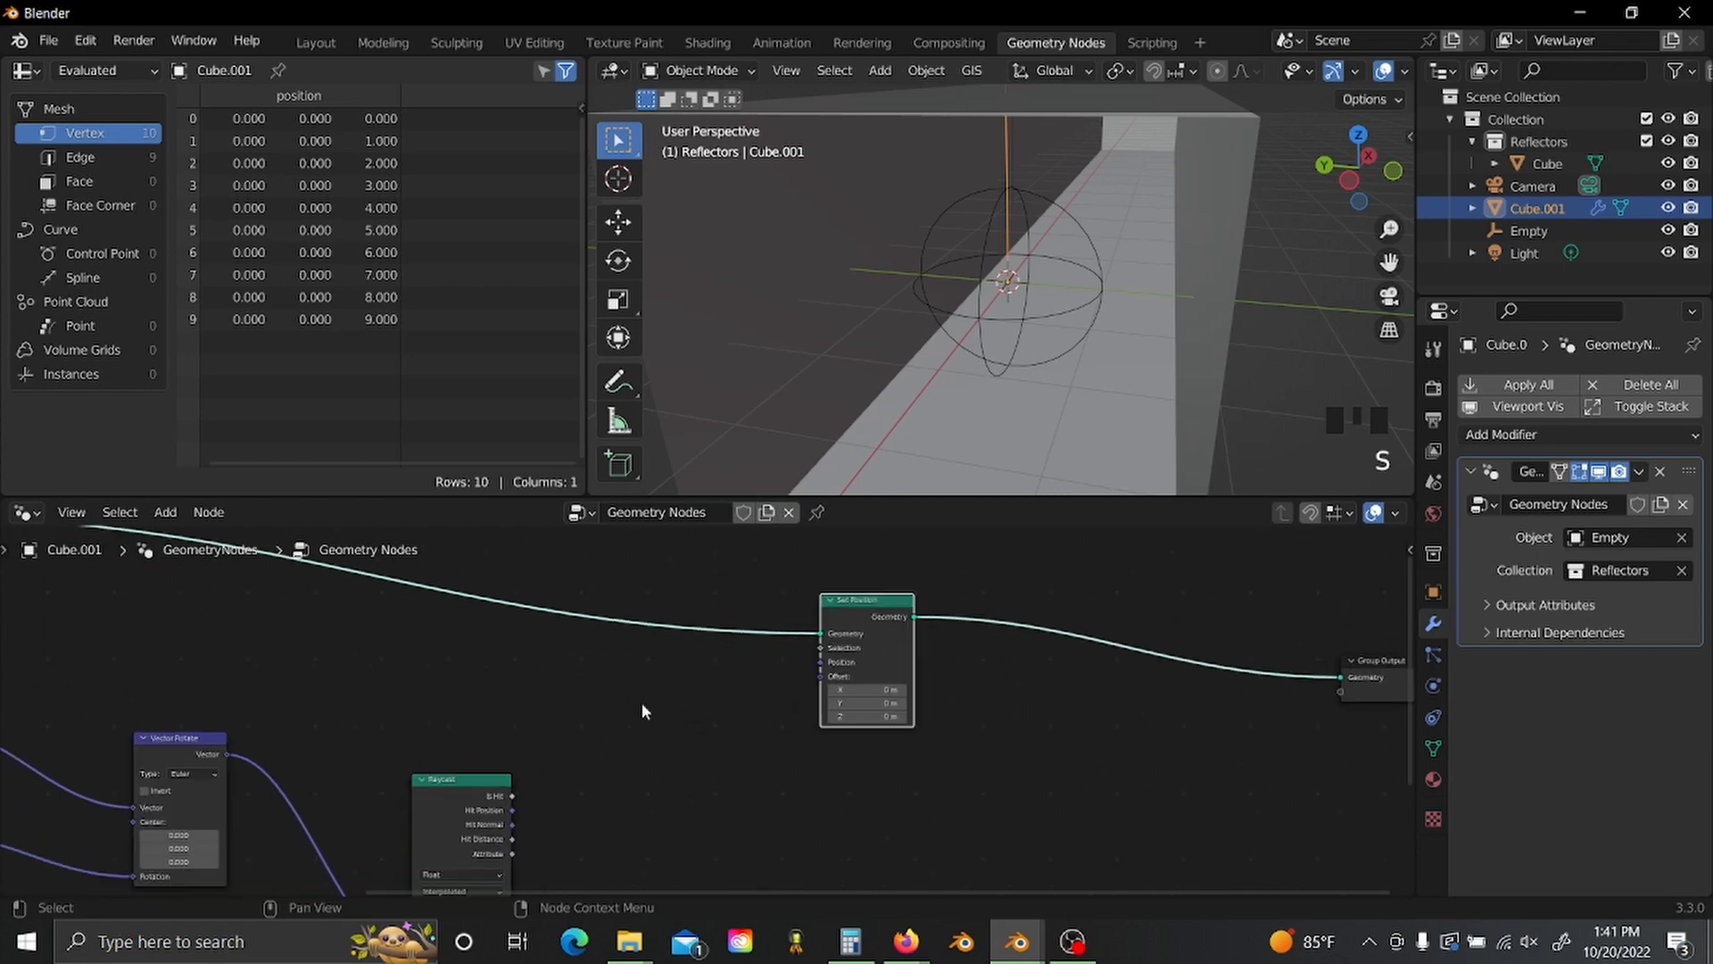
{"action": "left_click_drag", "start_coordinate": [479, 828], "coordinate": [840, 653]}
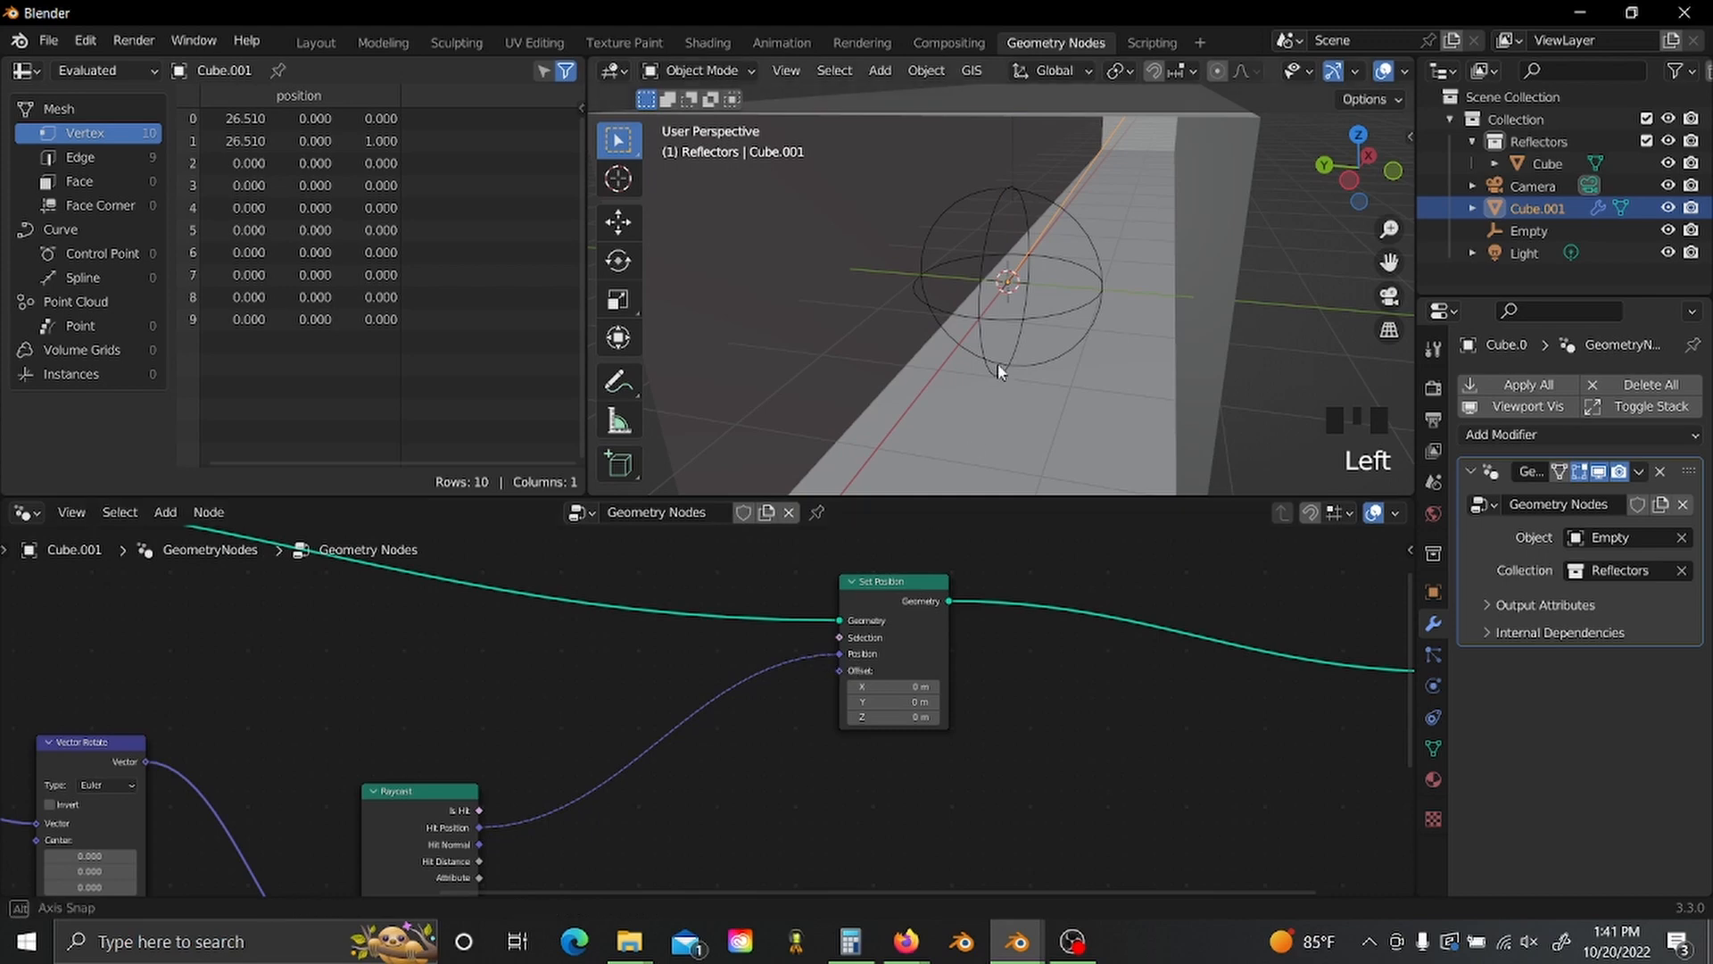
{"action": "middle_click_drag", "start_coordinate": [998, 372], "coordinate": [942, 239]}
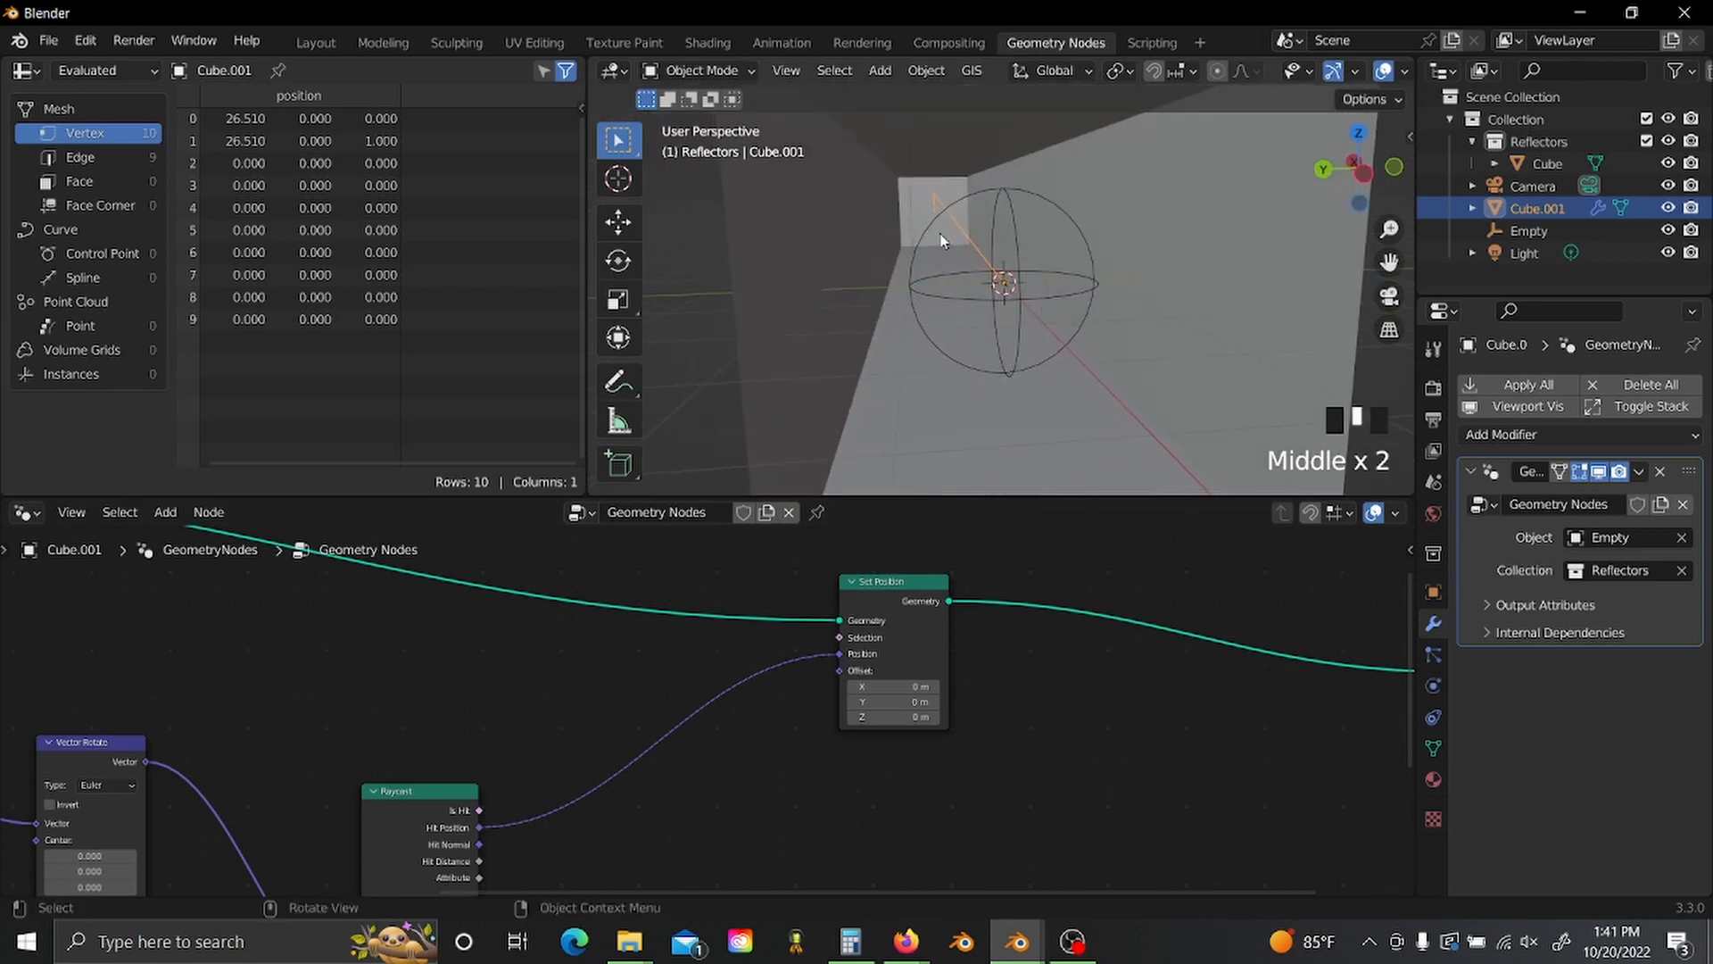
- Connect the Object Info node's Location output to the Raycast node's Source Position
{"action": "scroll", "coordinate": [716, 710], "scroll_direction": "down", "scroll_amount": 8}
{"action": "middle_click_drag", "start_coordinate": [684, 741], "coordinate": [924, 684]}
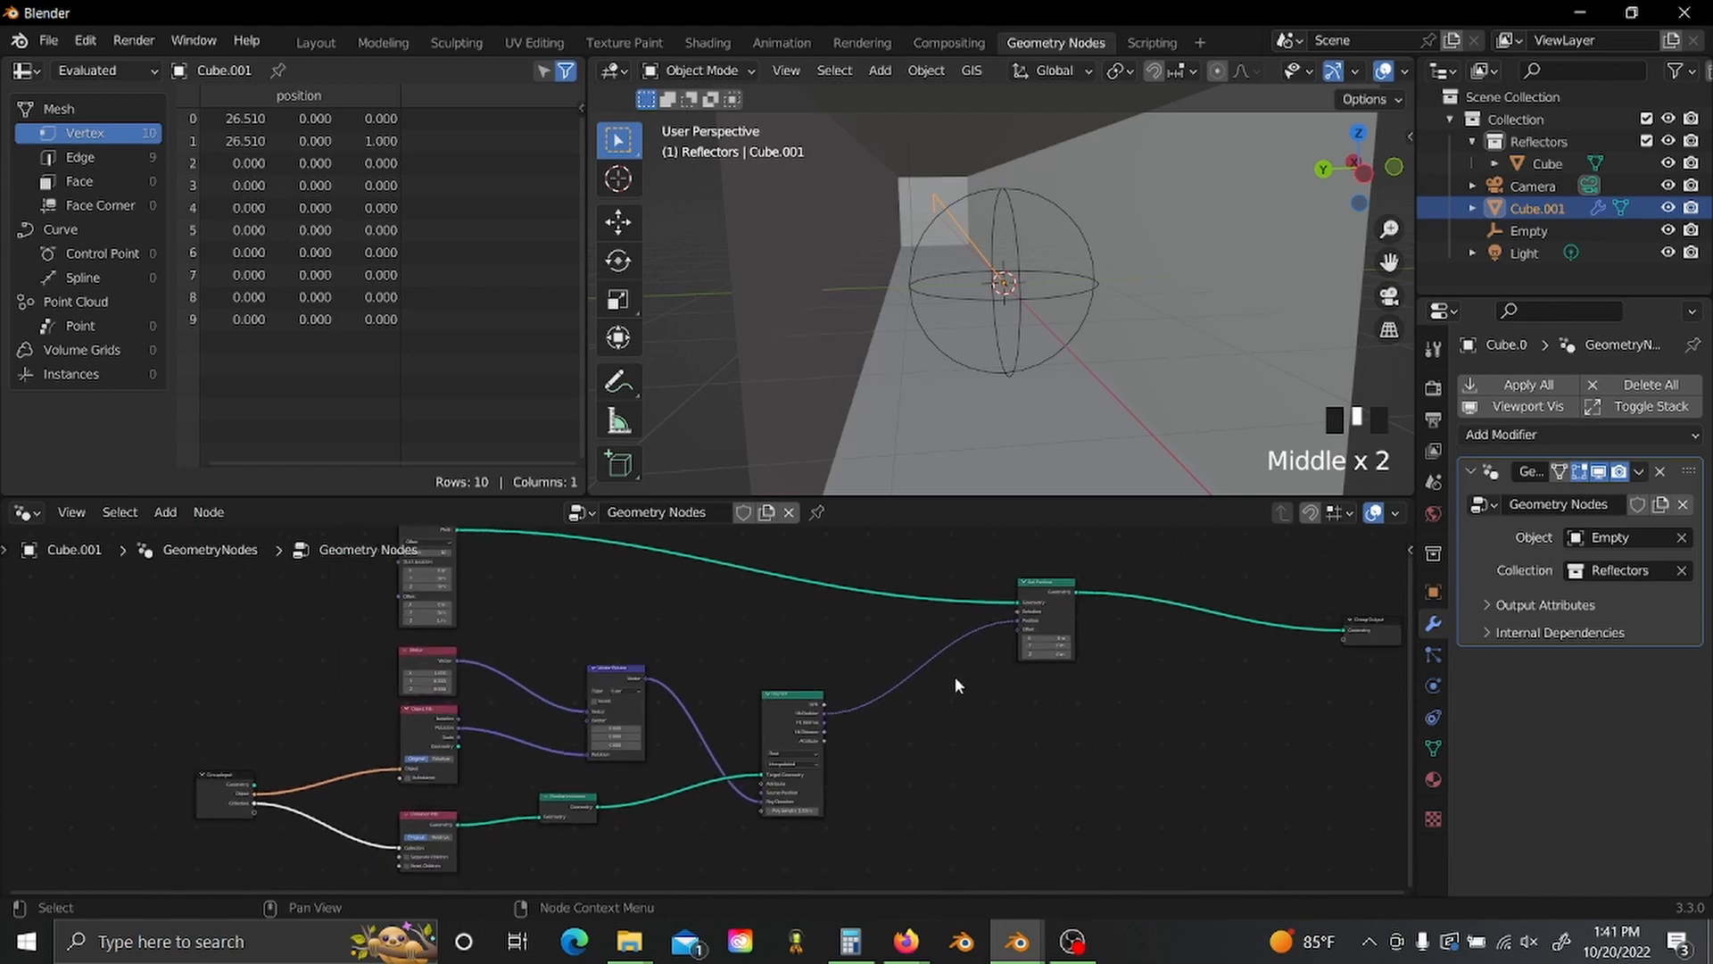
{"action": "scroll", "coordinate": [749, 717], "scroll_direction": "up", "scroll_amount": 9}
{"action": "middle_click_drag", "start_coordinate": [621, 796], "coordinate": [696, 740]}
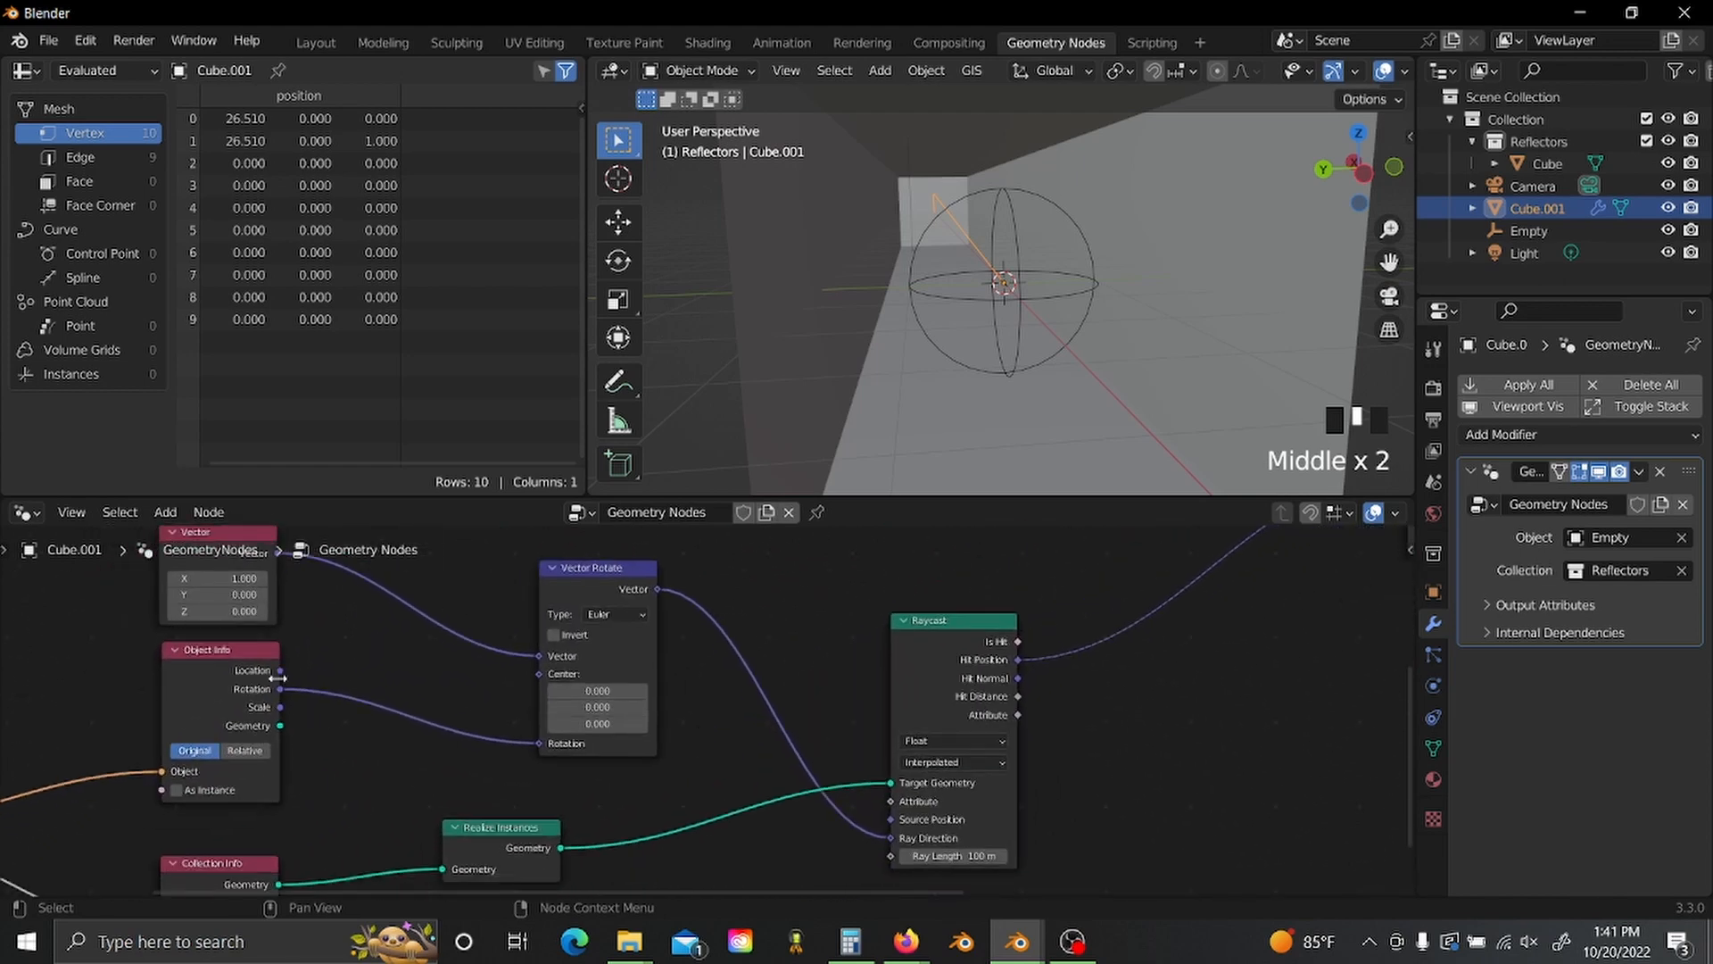
{"action": "left_click_drag", "start_coordinate": [280, 672], "coordinate": [897, 813]}
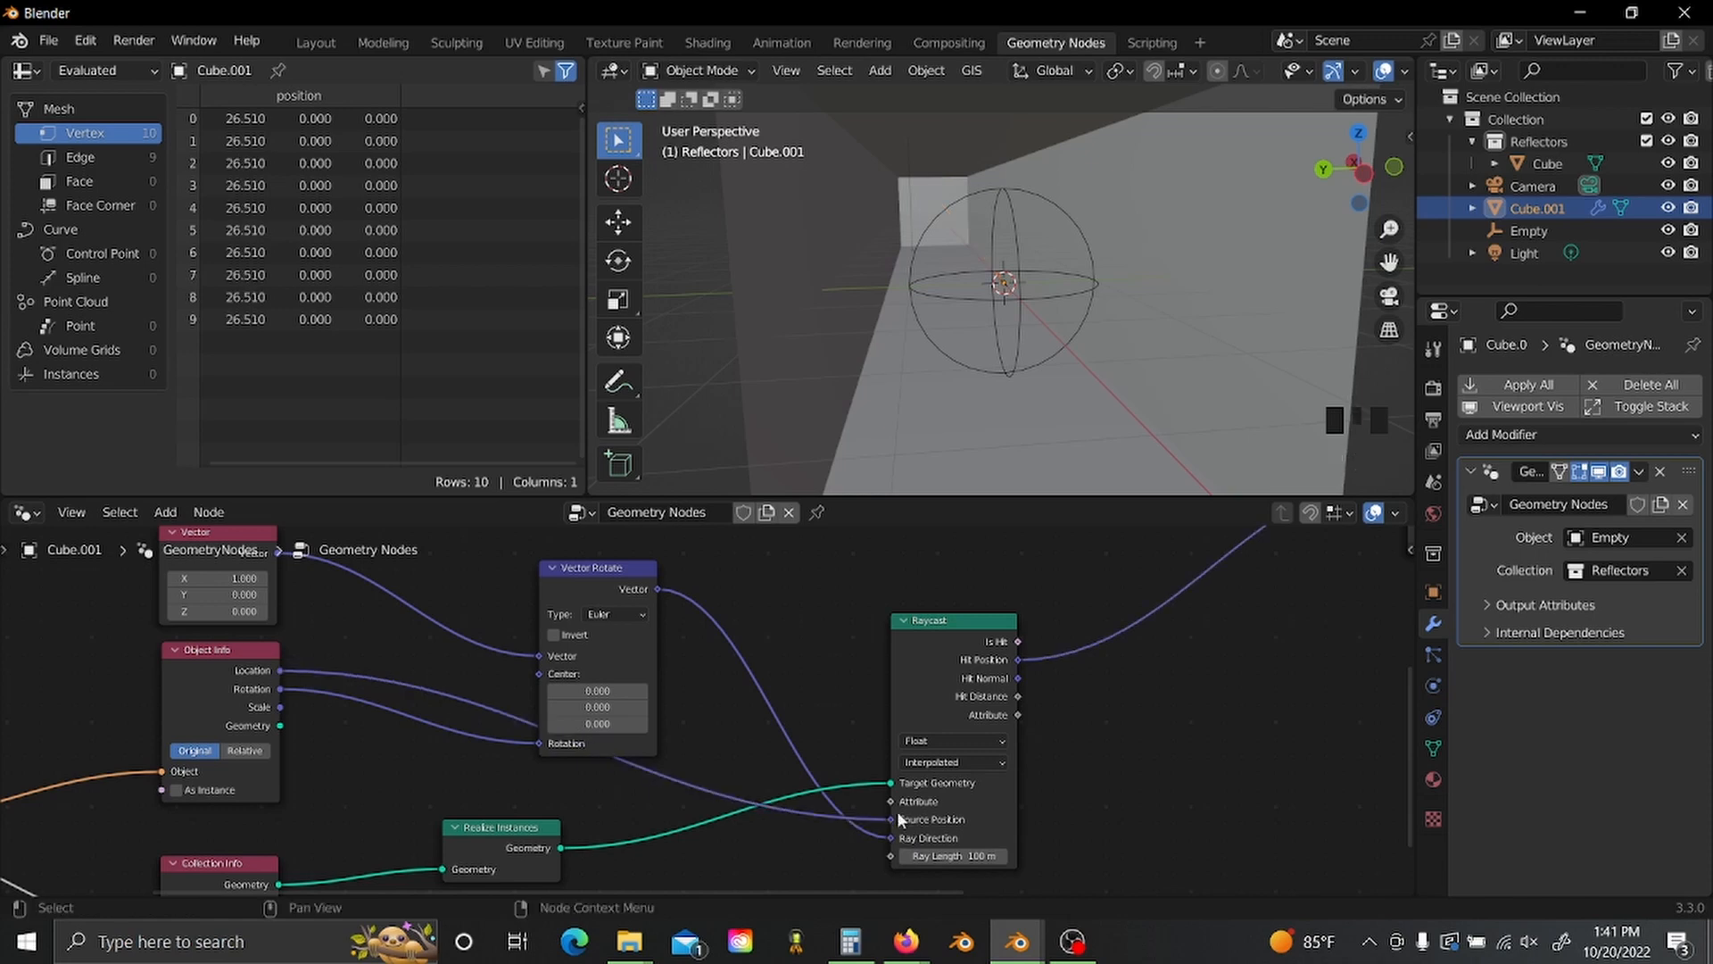
- Move the Set Position node closer to the Group Output node to leave room for selection nodes
{"action": "scroll", "coordinate": [1105, 720], "scroll_direction": "down", "scroll_amount": 4}
{"action": "middle_click_drag", "start_coordinate": [906, 622], "coordinate": [490, 822]}
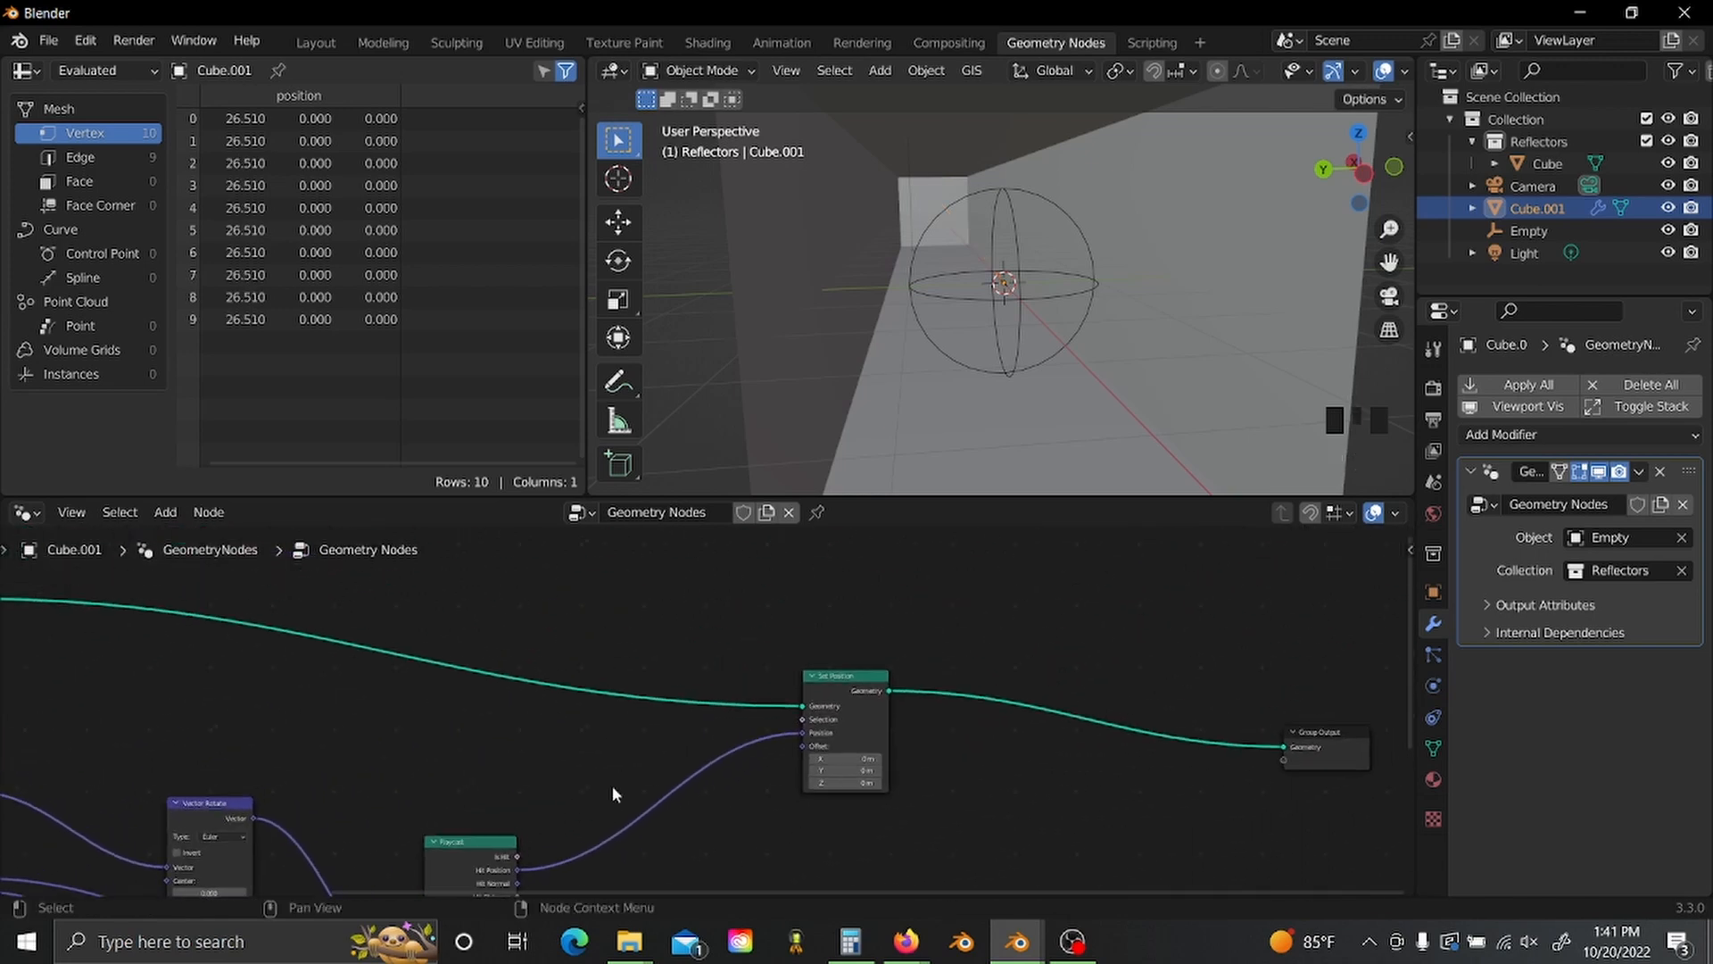
{"action": "middle_click_drag", "start_coordinate": [784, 675], "coordinate": [668, 663]}
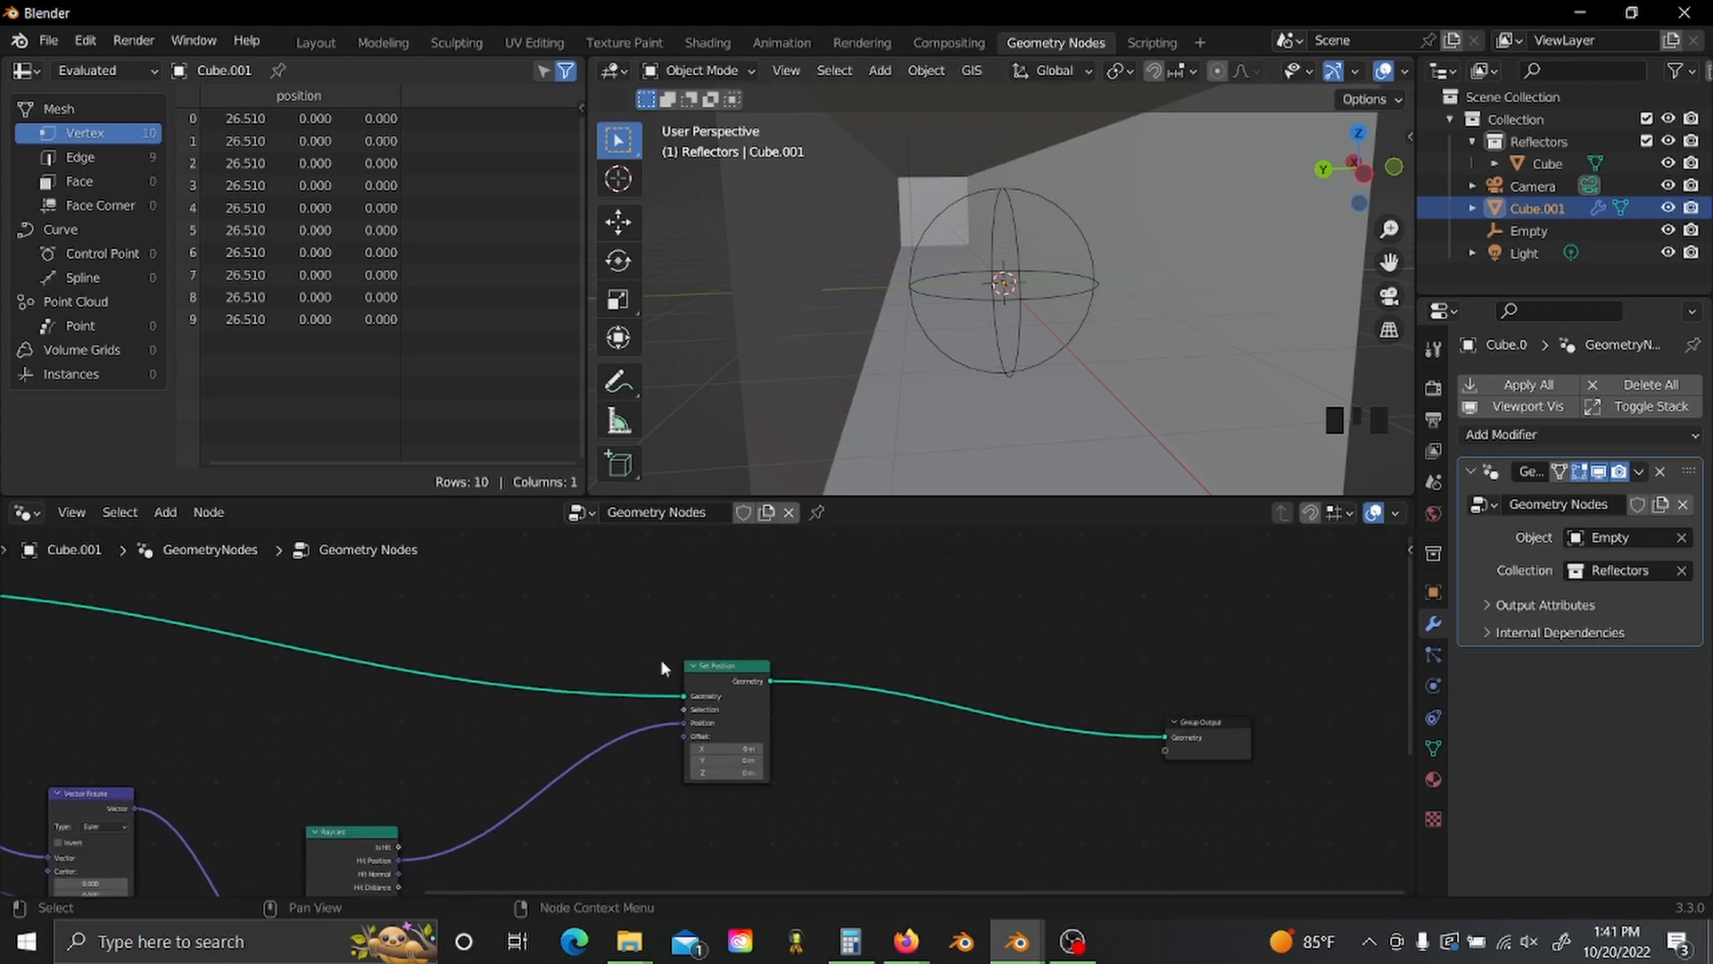
{"action": "left_click_drag", "start_coordinate": [705, 682], "coordinate": [779, 682]}
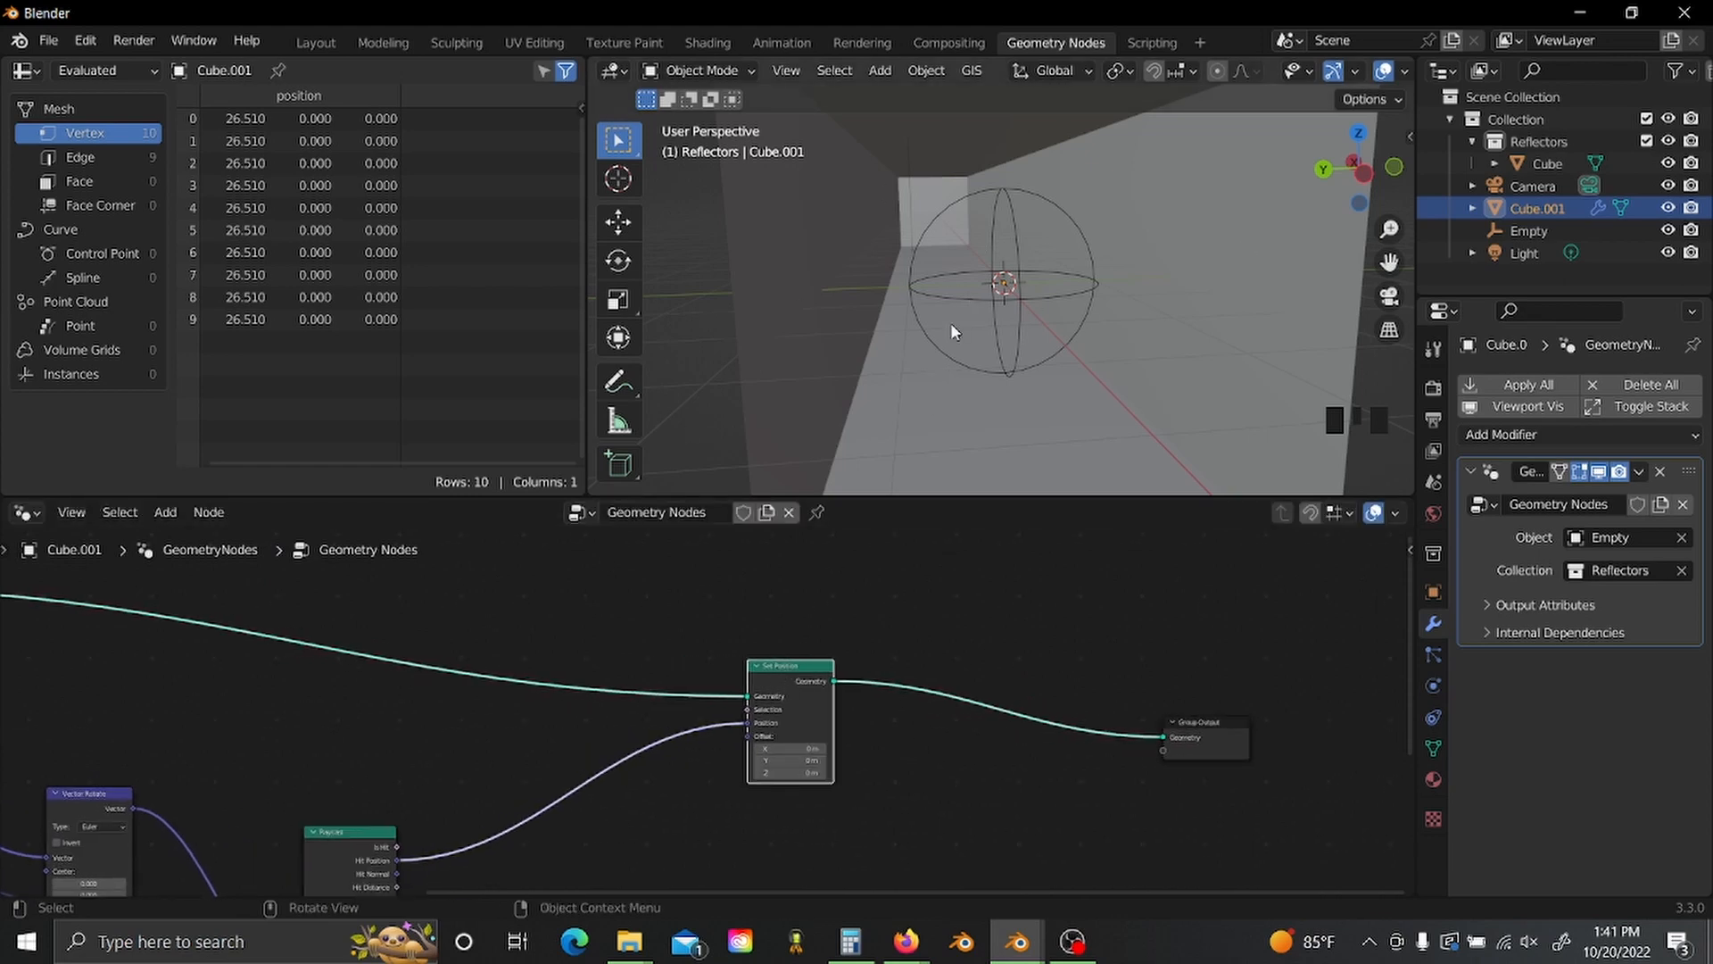
{"action": "middle_click_drag", "start_coordinate": [950, 323], "coordinate": [1004, 288]}
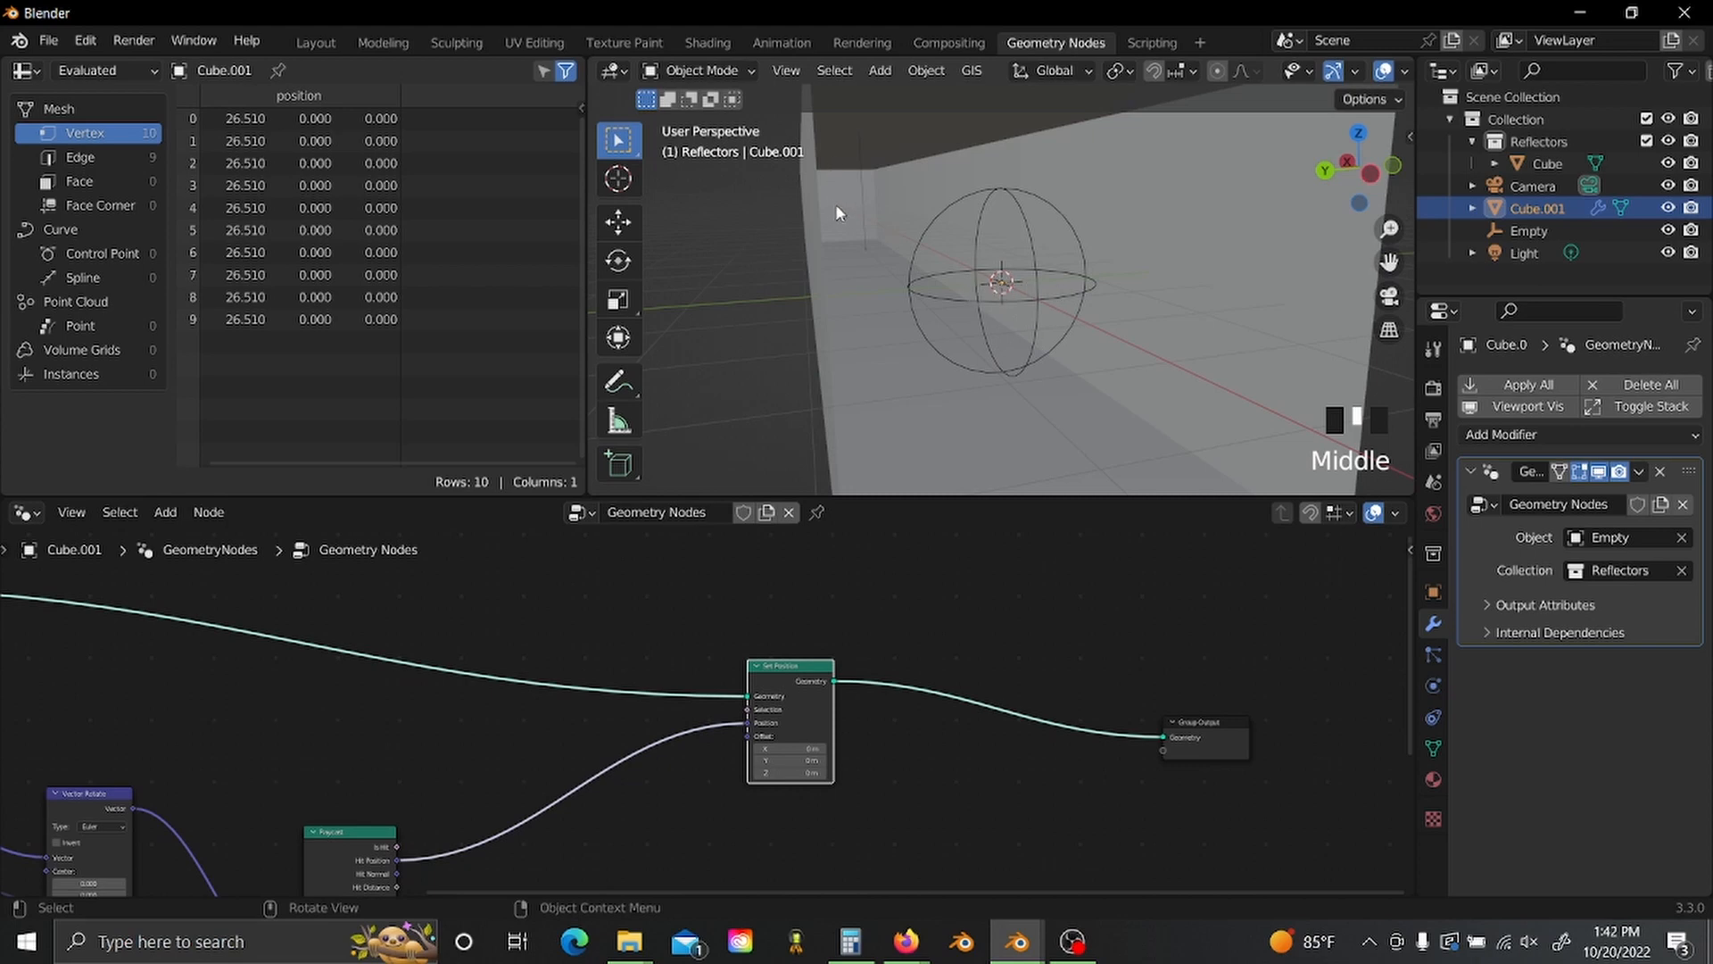
{"action": "left_click_drag", "start_coordinate": [832, 699], "coordinate": [933, 694]}
{"action": "left_click", "coordinate": [954, 665]}
{"action": "scroll", "coordinate": [955, 662], "scroll_direction": "up", "scroll_amount": 2}
{"action": "middle_click_drag", "start_coordinate": [955, 660], "coordinate": [1101, 708]}
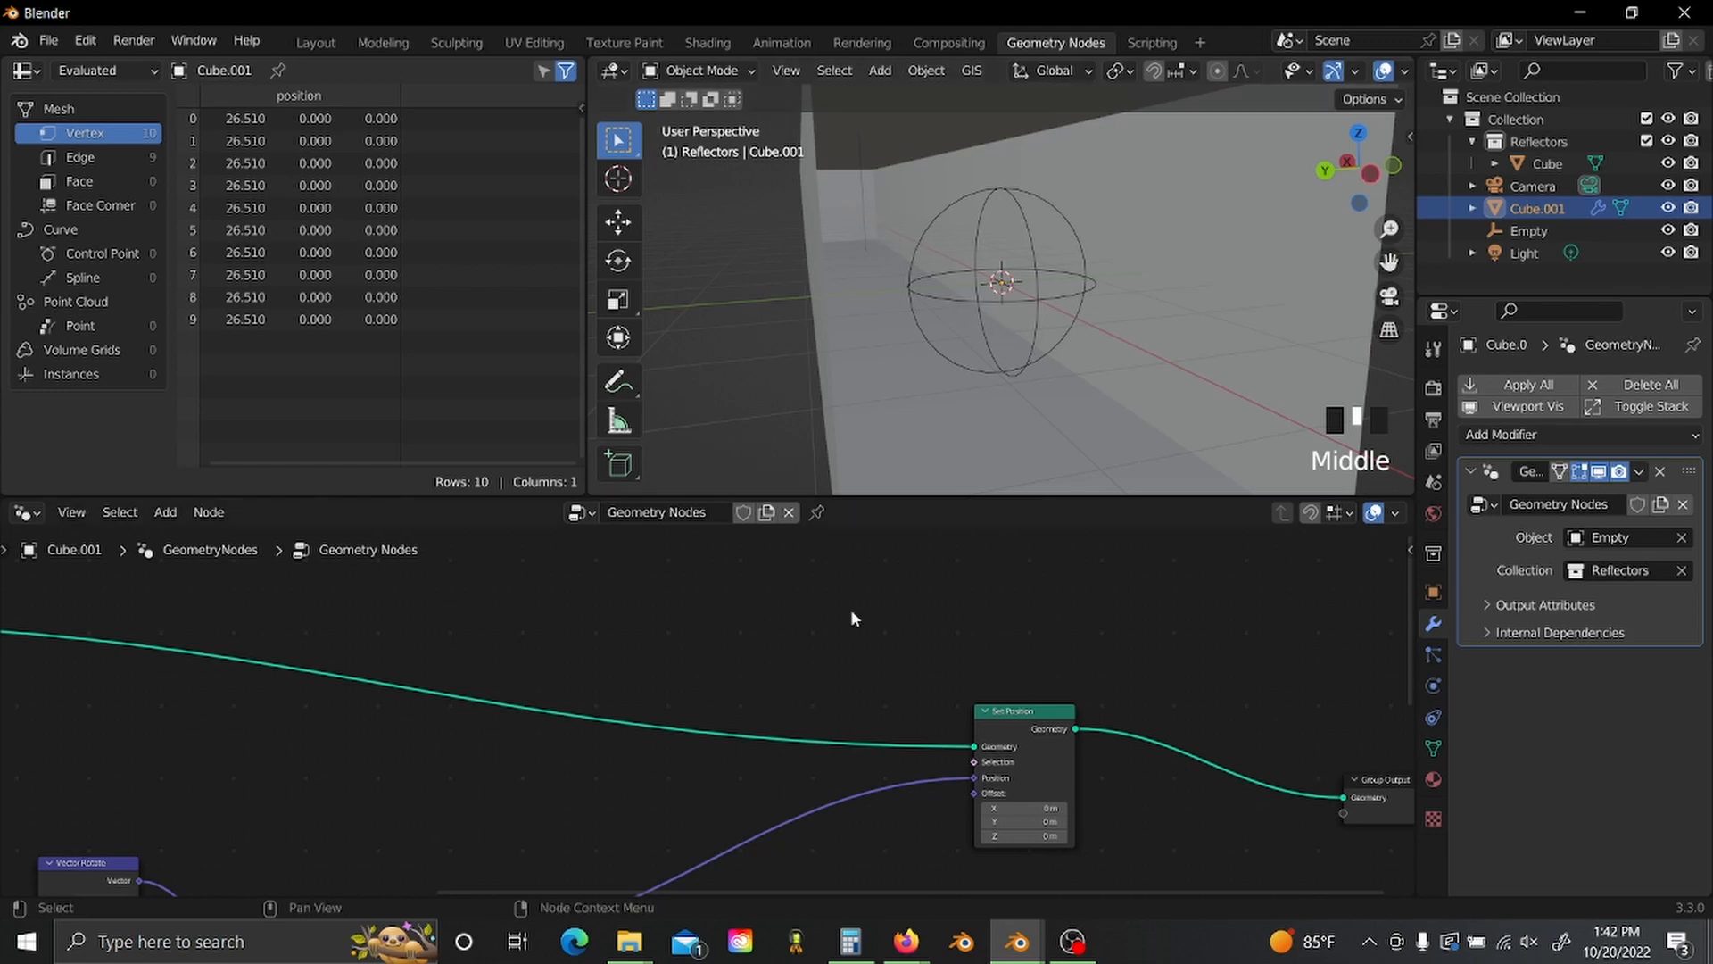
- Add a Math node and an Index node side by side in the free space above the link into Set Position
{"action": "key", "text": "shift+a"}
{"action": "type", "text": "s"}
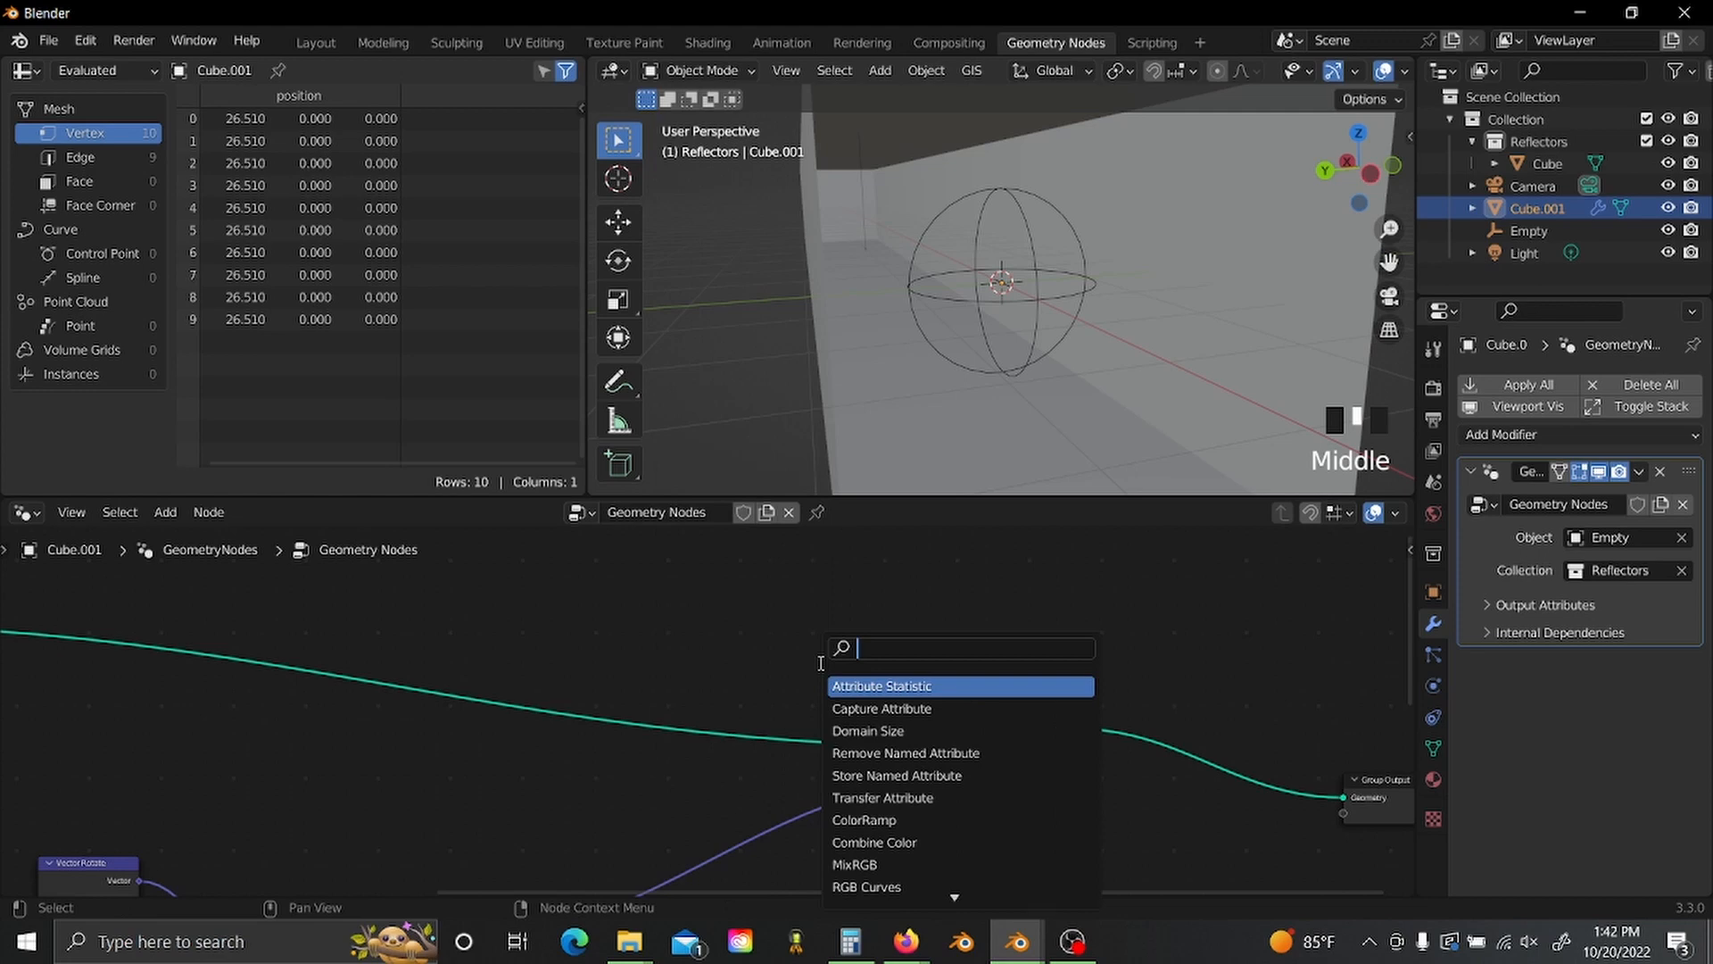
{"action": "type", "text": "math"}
{"action": "key", "text": "Return"}
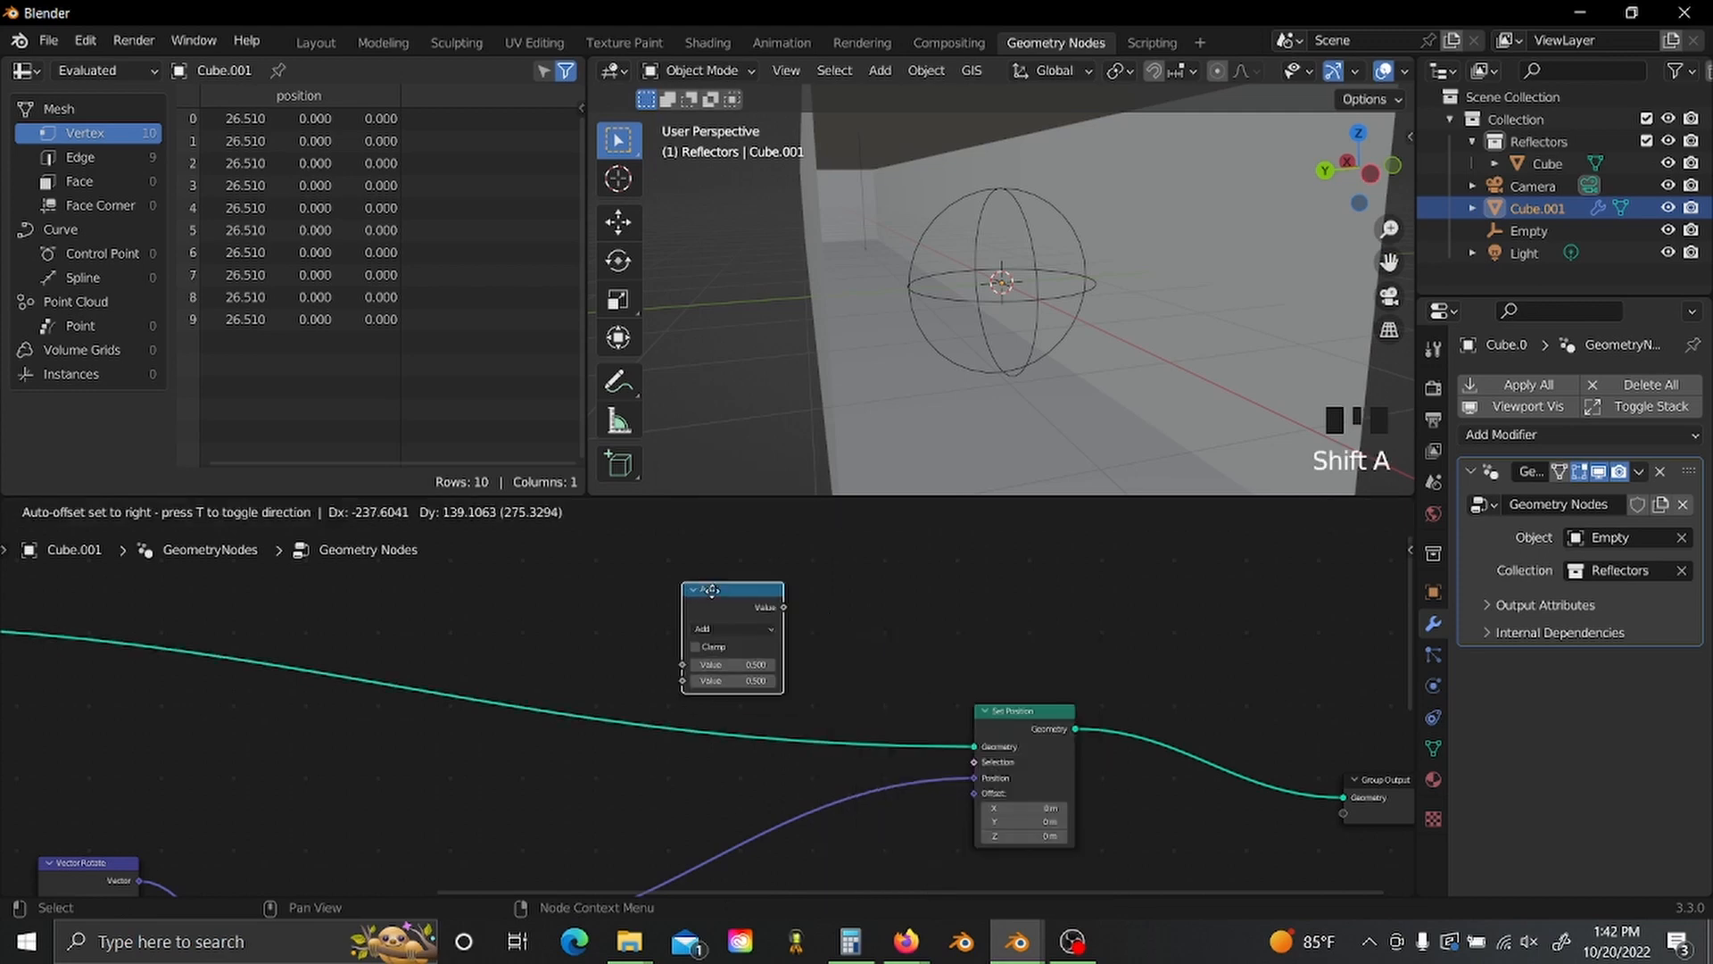
{"action": "left_click", "coordinate": [702, 551]}
{"action": "key", "text": "shift+a"}
{"action": "type", "text": "sin"}
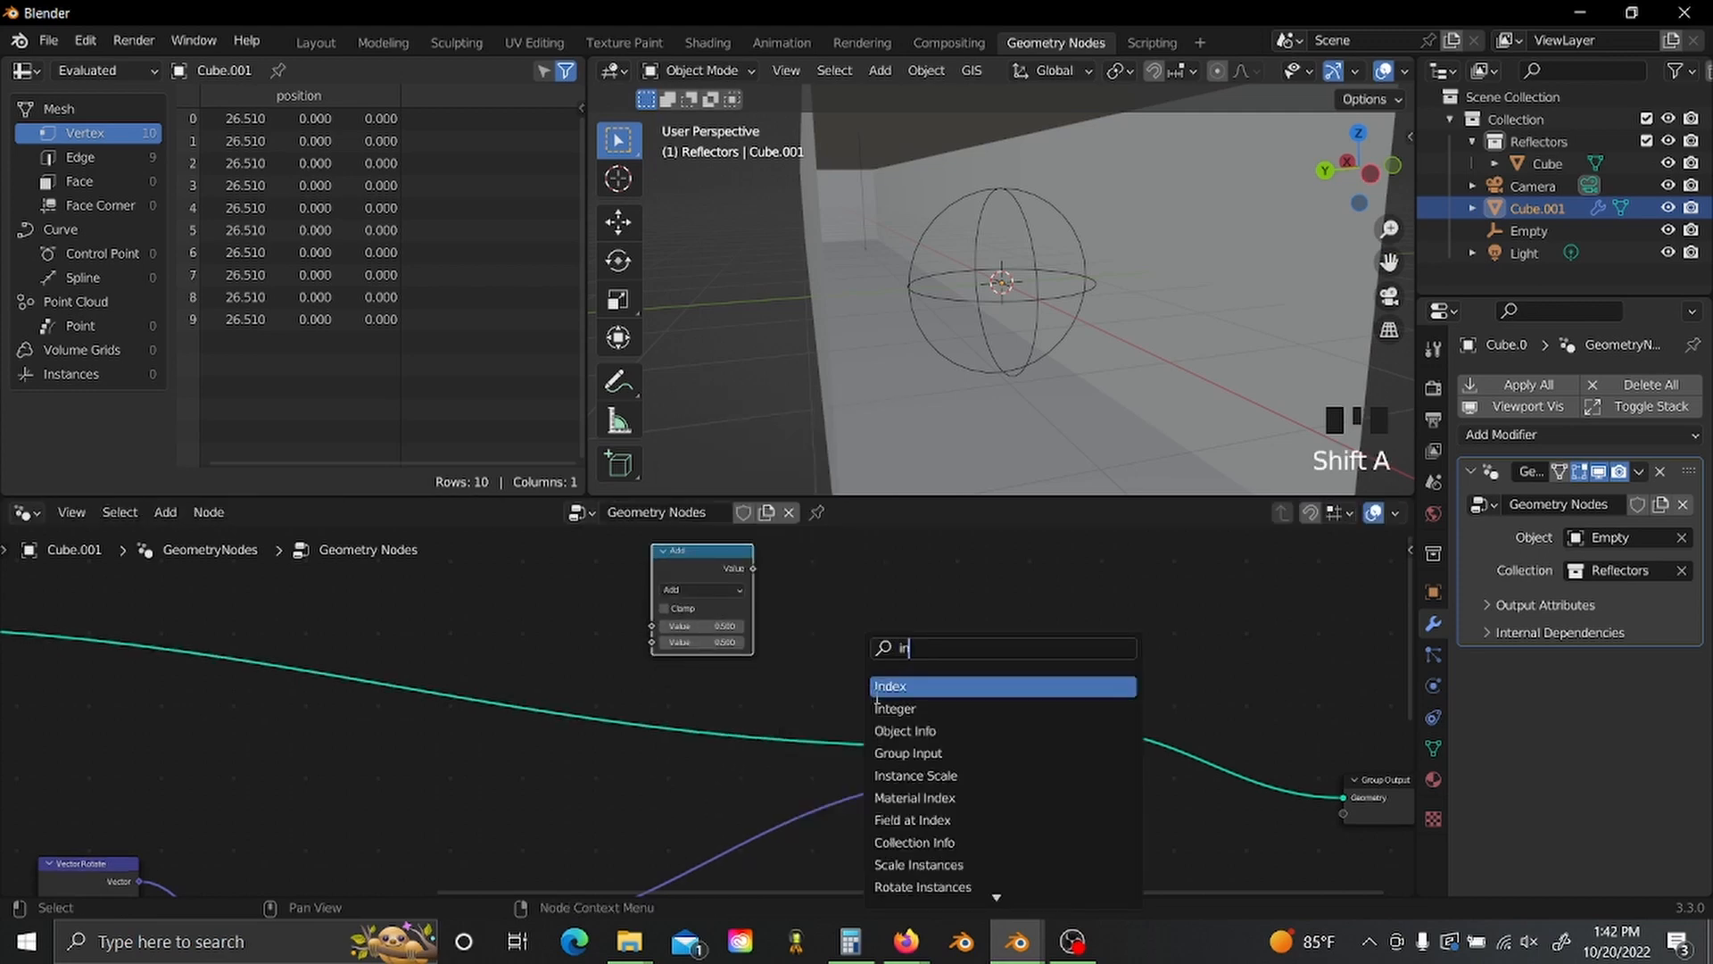
{"action": "key", "text": "Return"}
{"action": "left_click", "coordinate": [485, 581]}
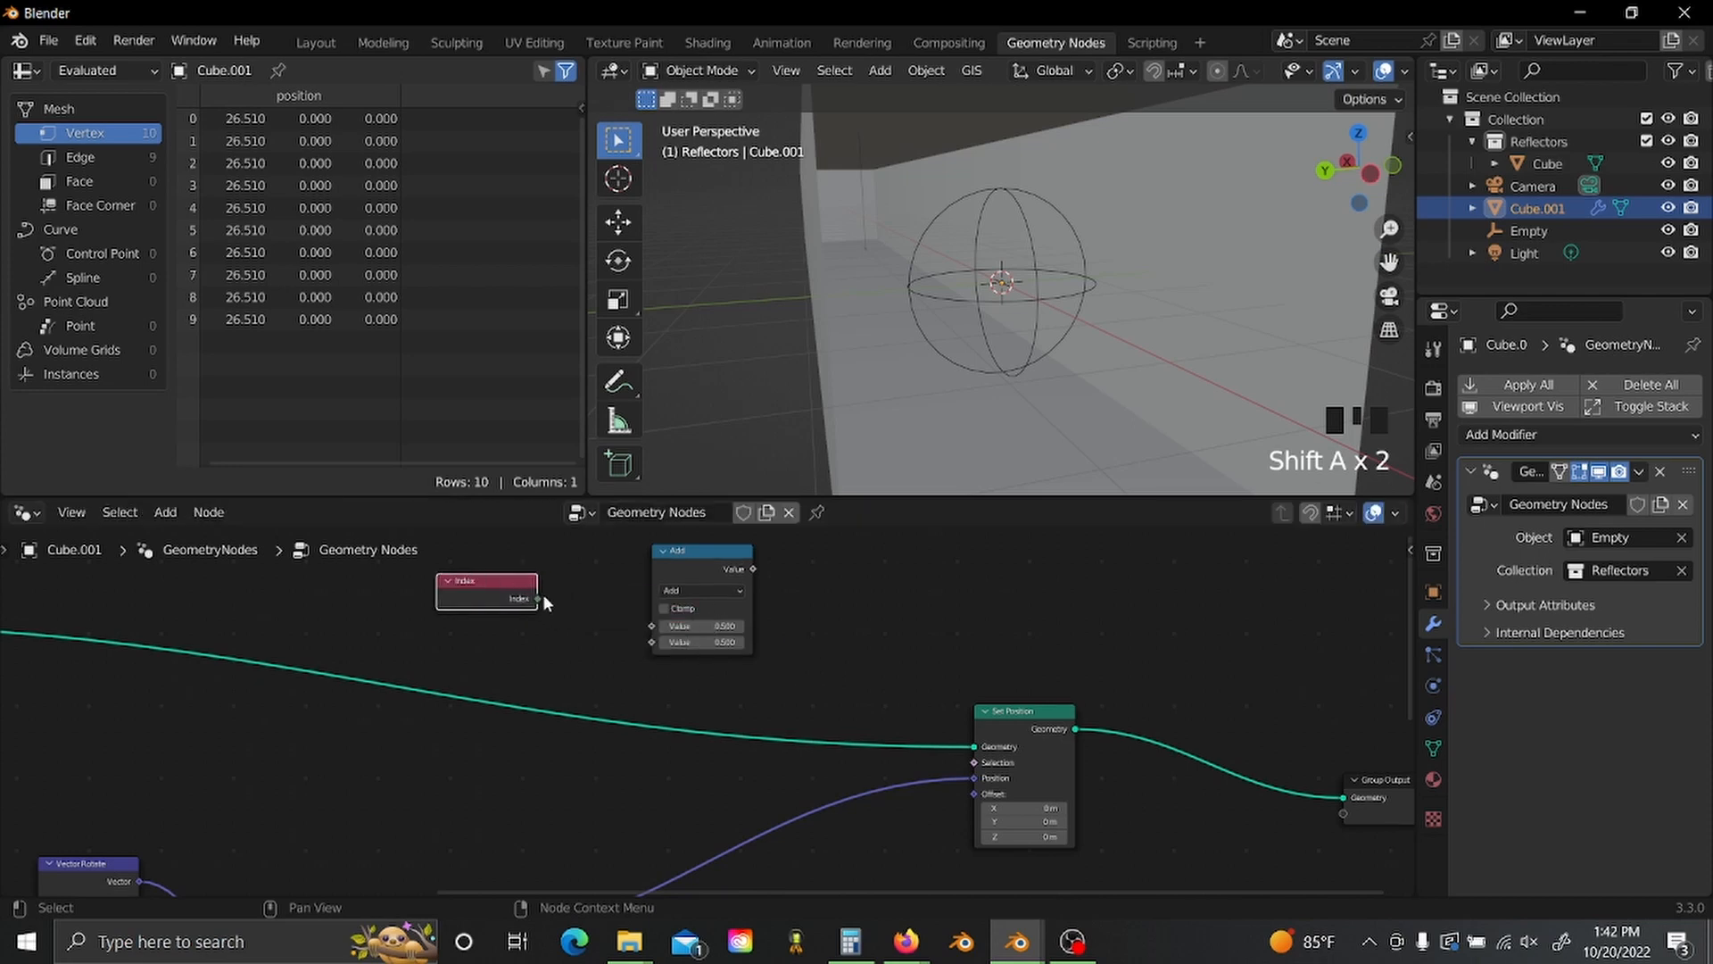
- Connect the Index output to the Math node's first Value input and set the operation to Greater Than
{"action": "left_click_drag", "start_coordinate": [538, 598], "coordinate": [658, 625]}
{"action": "left_click_drag", "start_coordinate": [657, 621], "coordinate": [658, 625]}
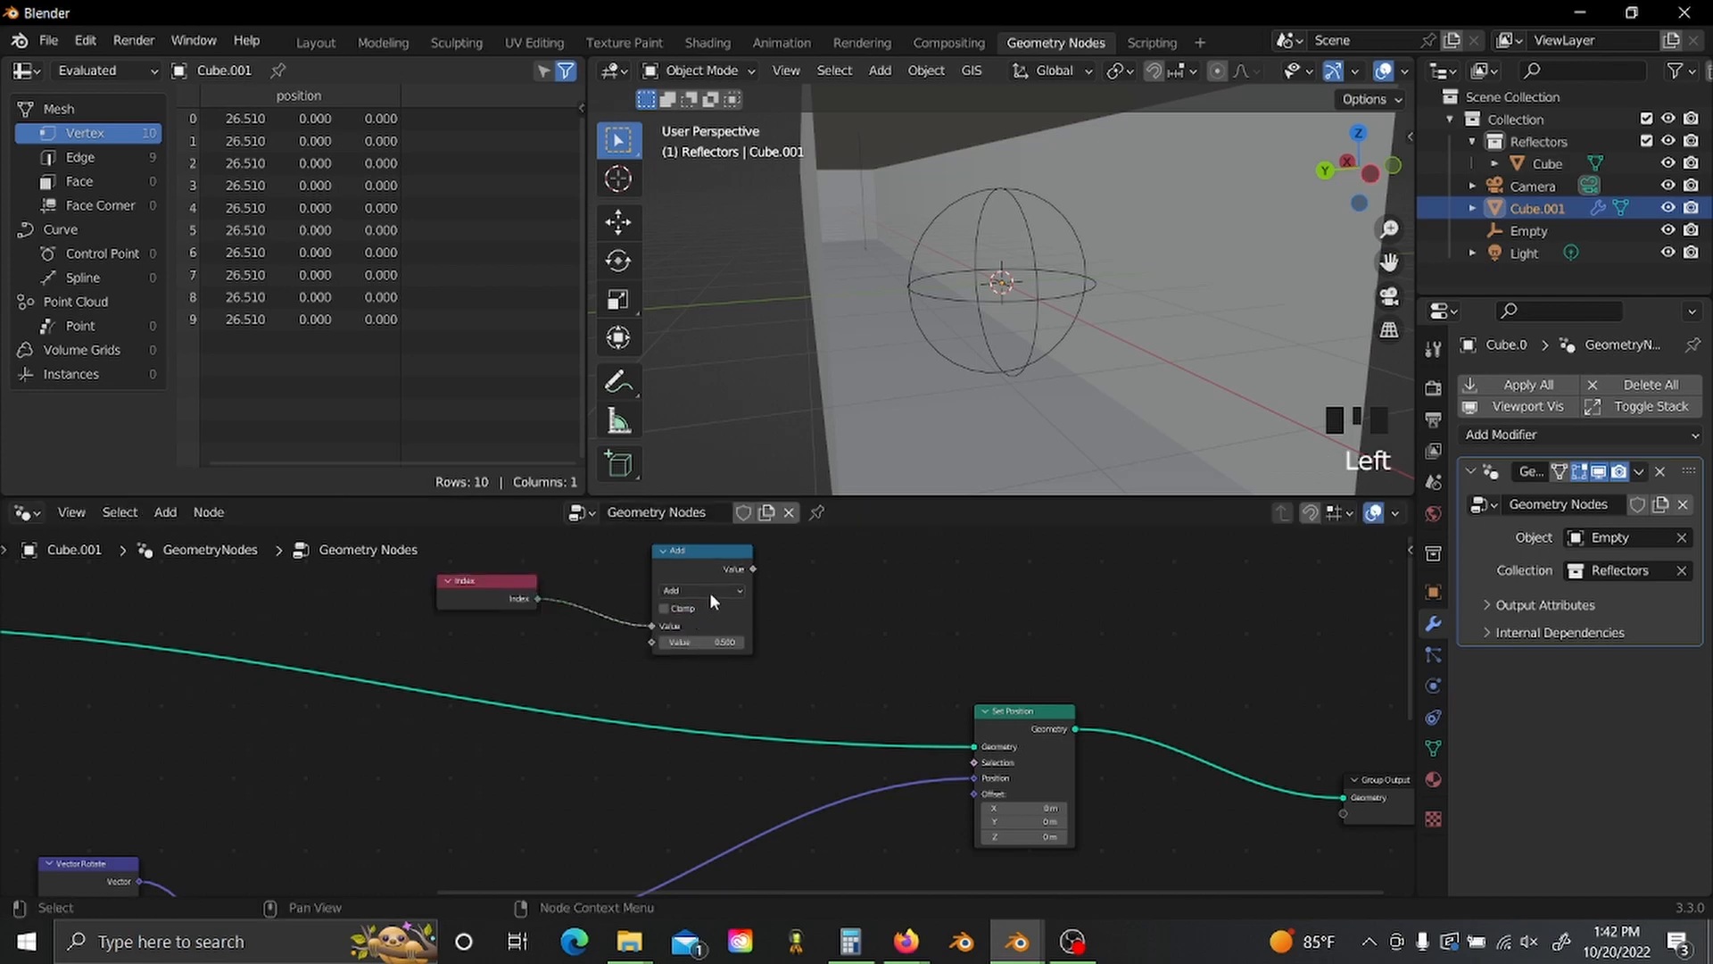
{"action": "left_click", "coordinate": [711, 589]}
{"action": "left_click", "coordinate": [833, 675]}
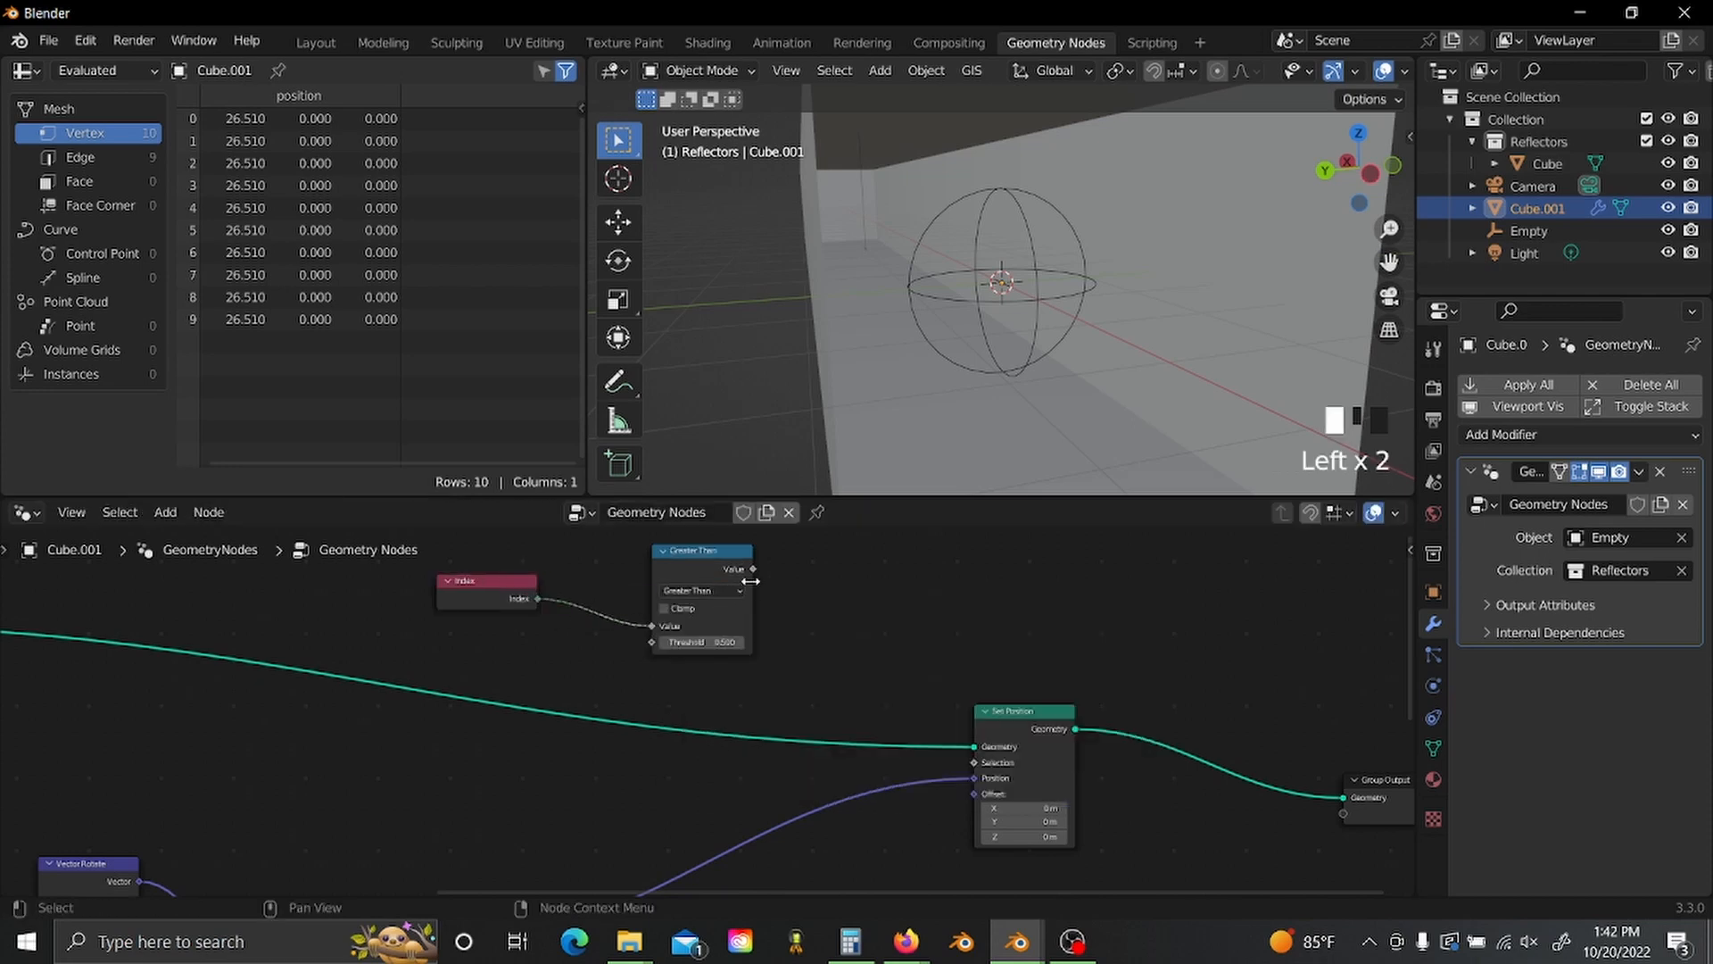
- Connect the Greater Than node's Value output to the Set Position node's Selection input and view the line in the viewport
{"action": "left_click_drag", "start_coordinate": [753, 569], "coordinate": [974, 763]}
{"action": "scroll", "coordinate": [1168, 305], "scroll_direction": "down", "scroll_amount": 1}
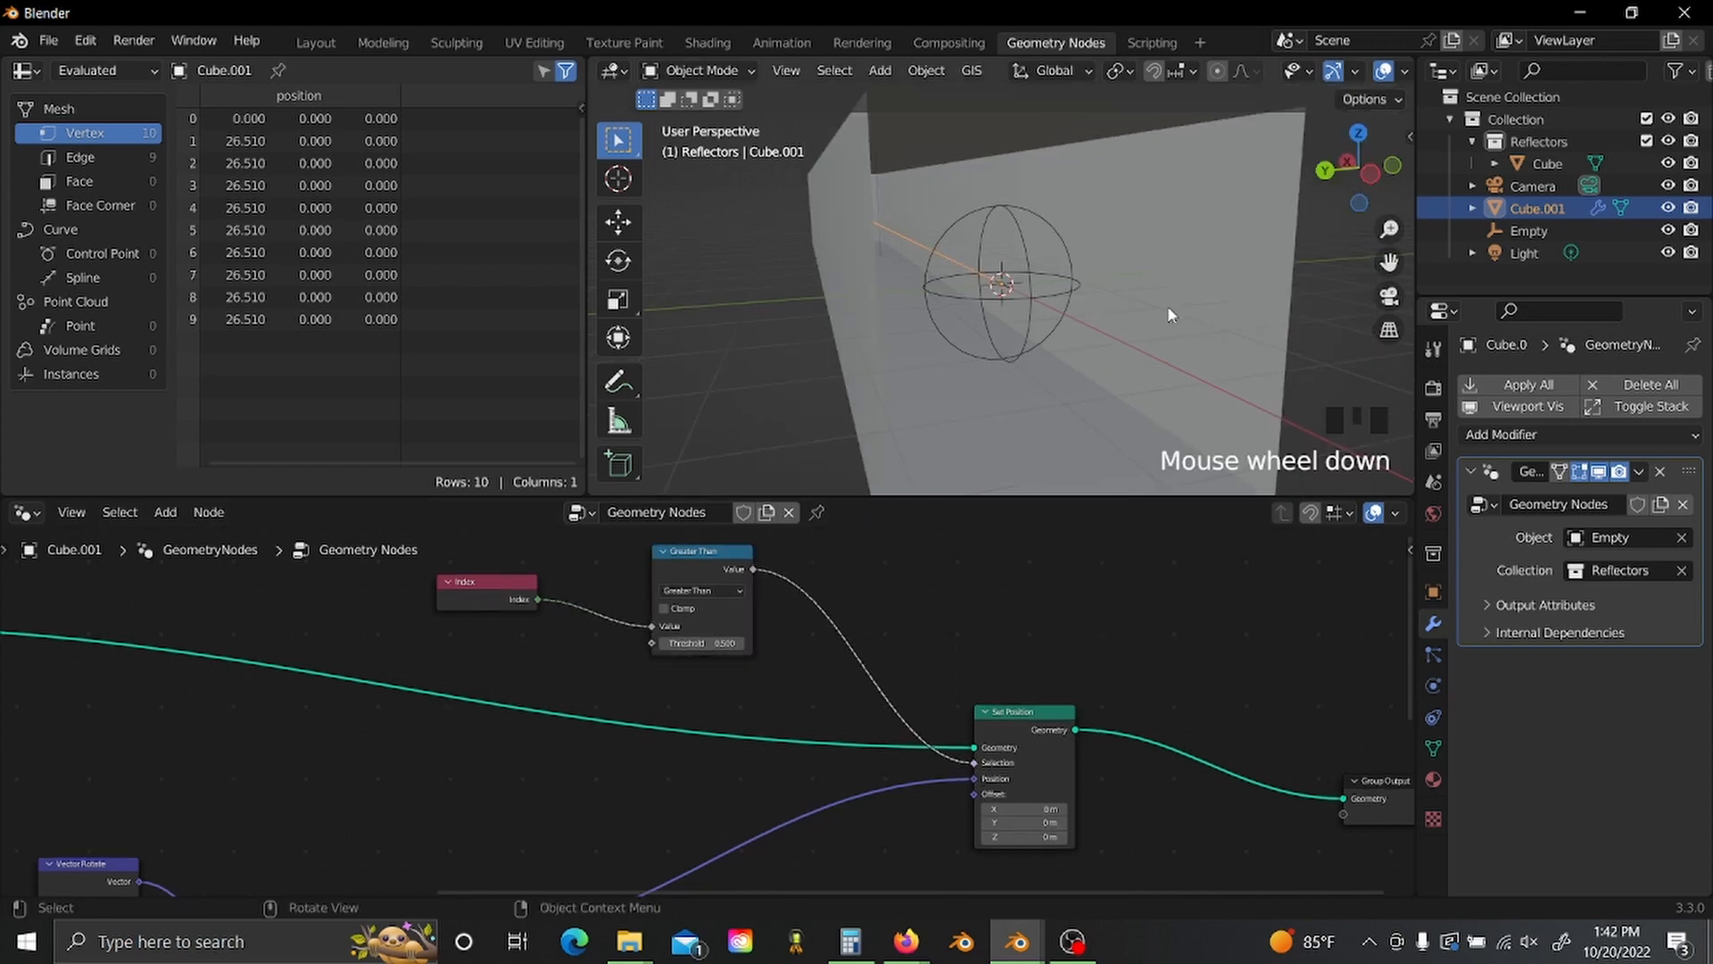
{"action": "middle_click_drag", "start_coordinate": [1167, 305], "coordinate": [1071, 306]}
{"action": "scroll", "coordinate": [1087, 300], "scroll_direction": "up", "scroll_amount": 5}
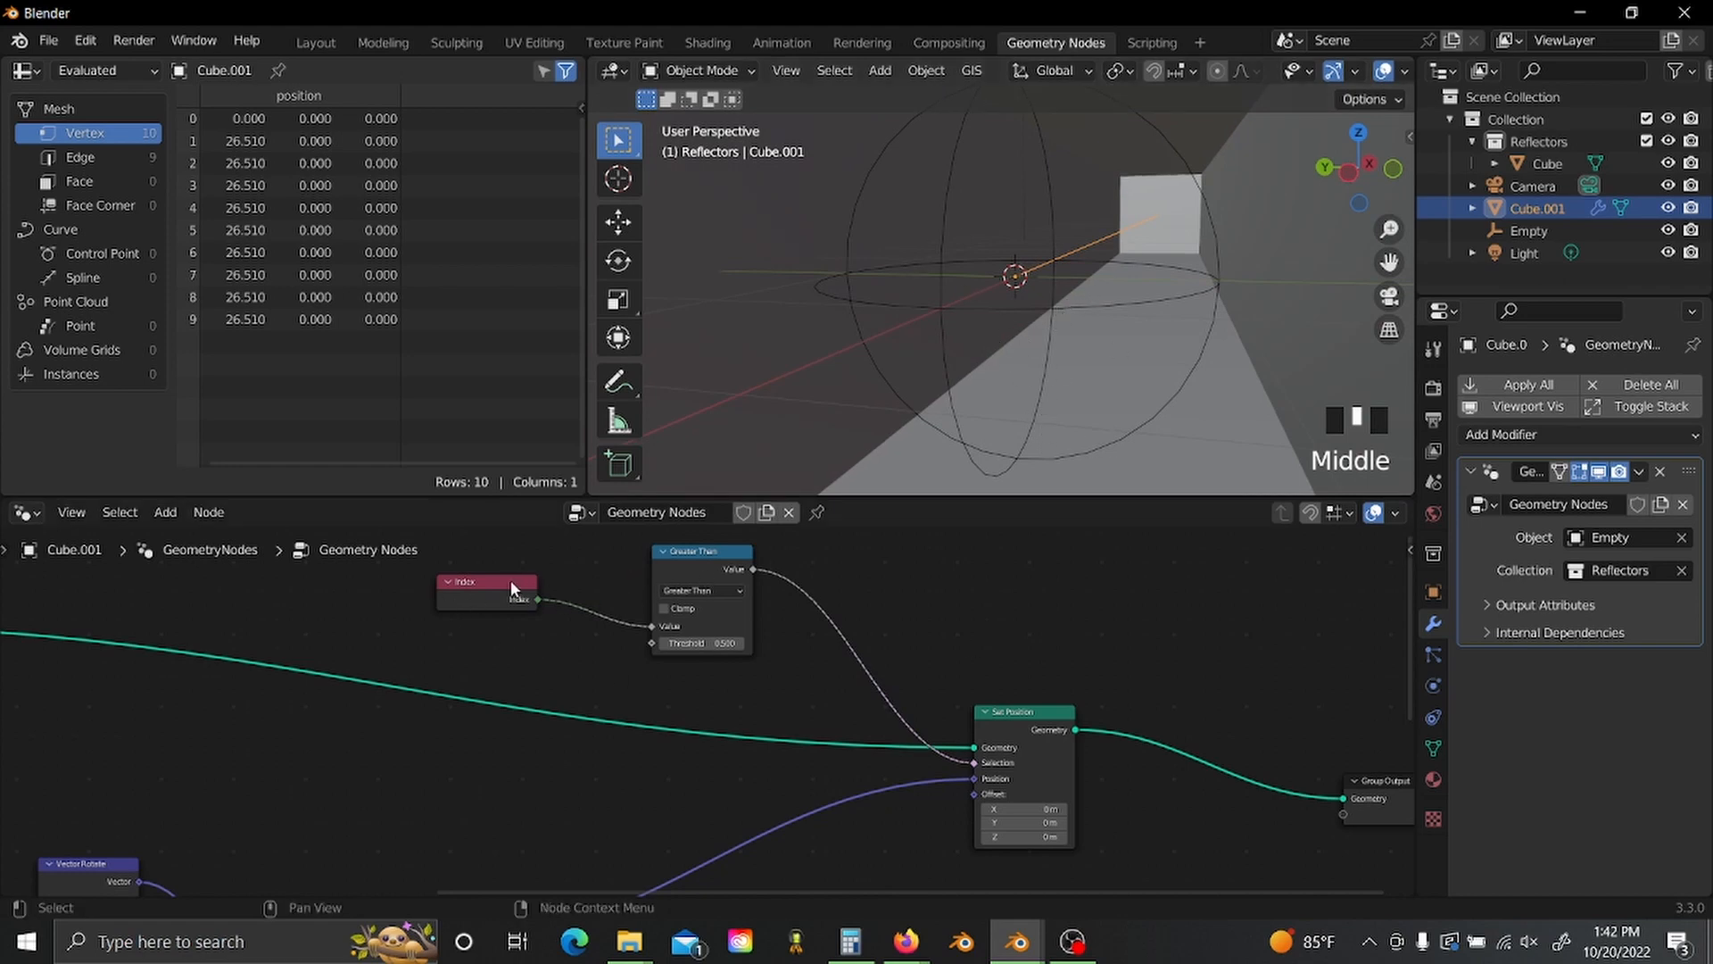
- Add a Vector Math node in the free space below the link out of Set Position and set its operation to Normalize
{"action": "scroll", "coordinate": [751, 703], "scroll_direction": "down", "scroll_amount": 3}
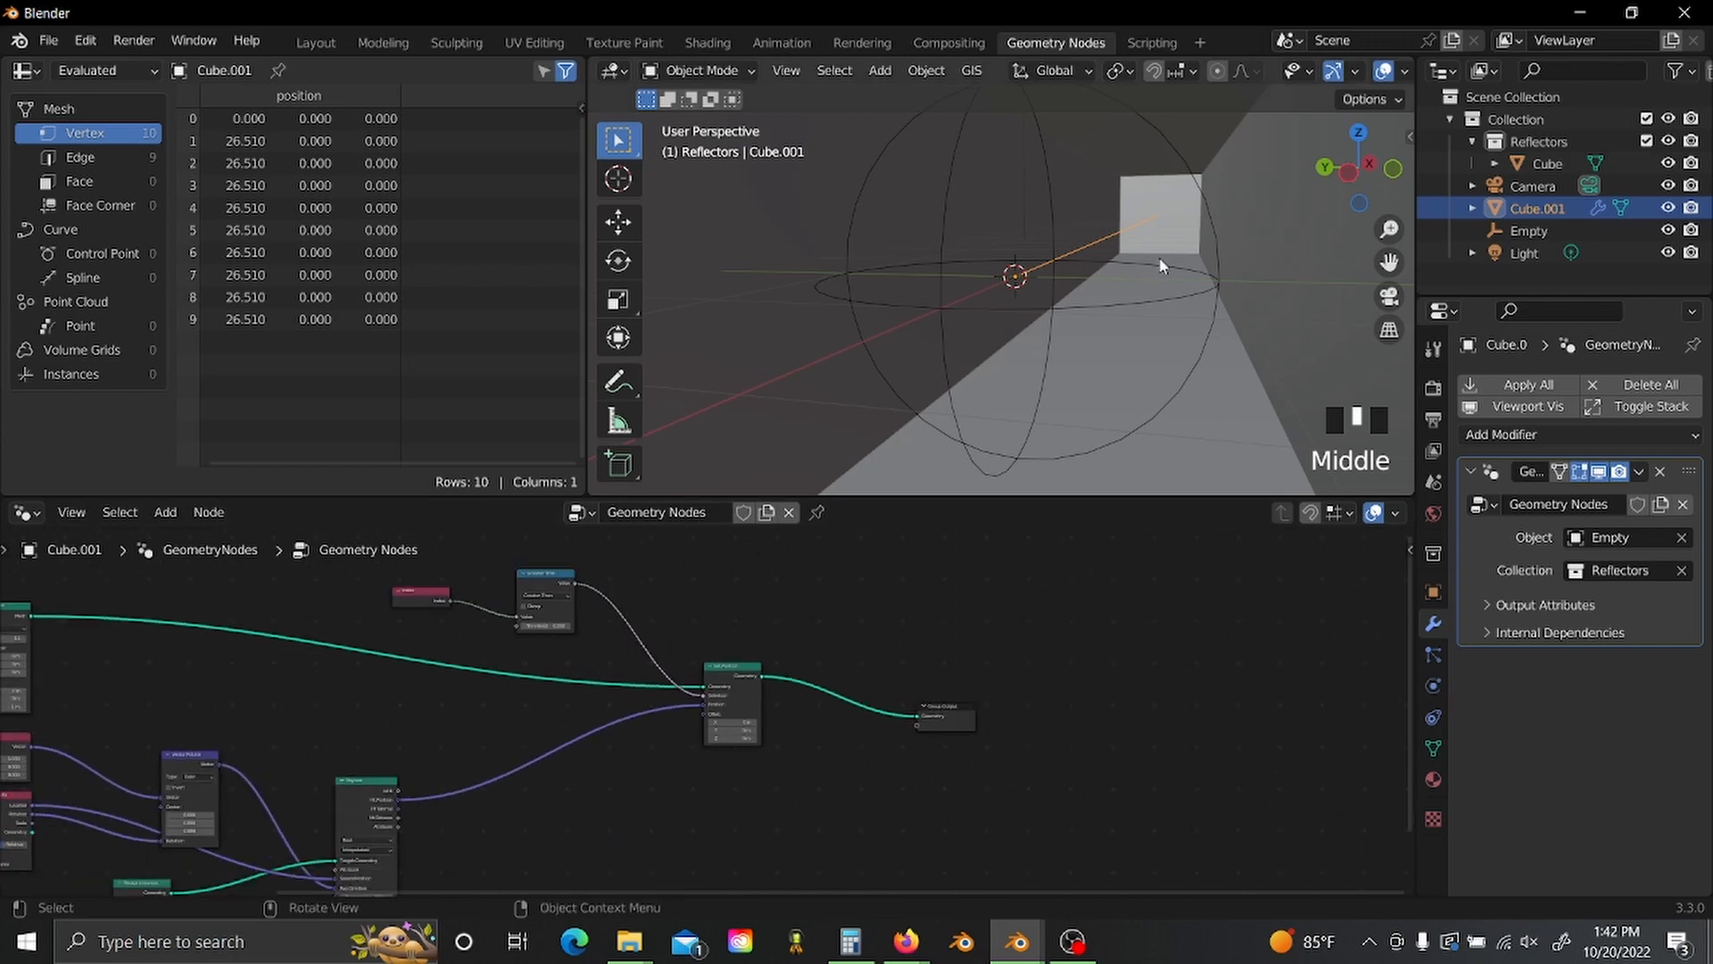
{"action": "middle_click_drag", "start_coordinate": [868, 617], "coordinate": [491, 567]}
{"action": "scroll", "coordinate": [564, 668], "scroll_direction": "up", "scroll_amount": 1}
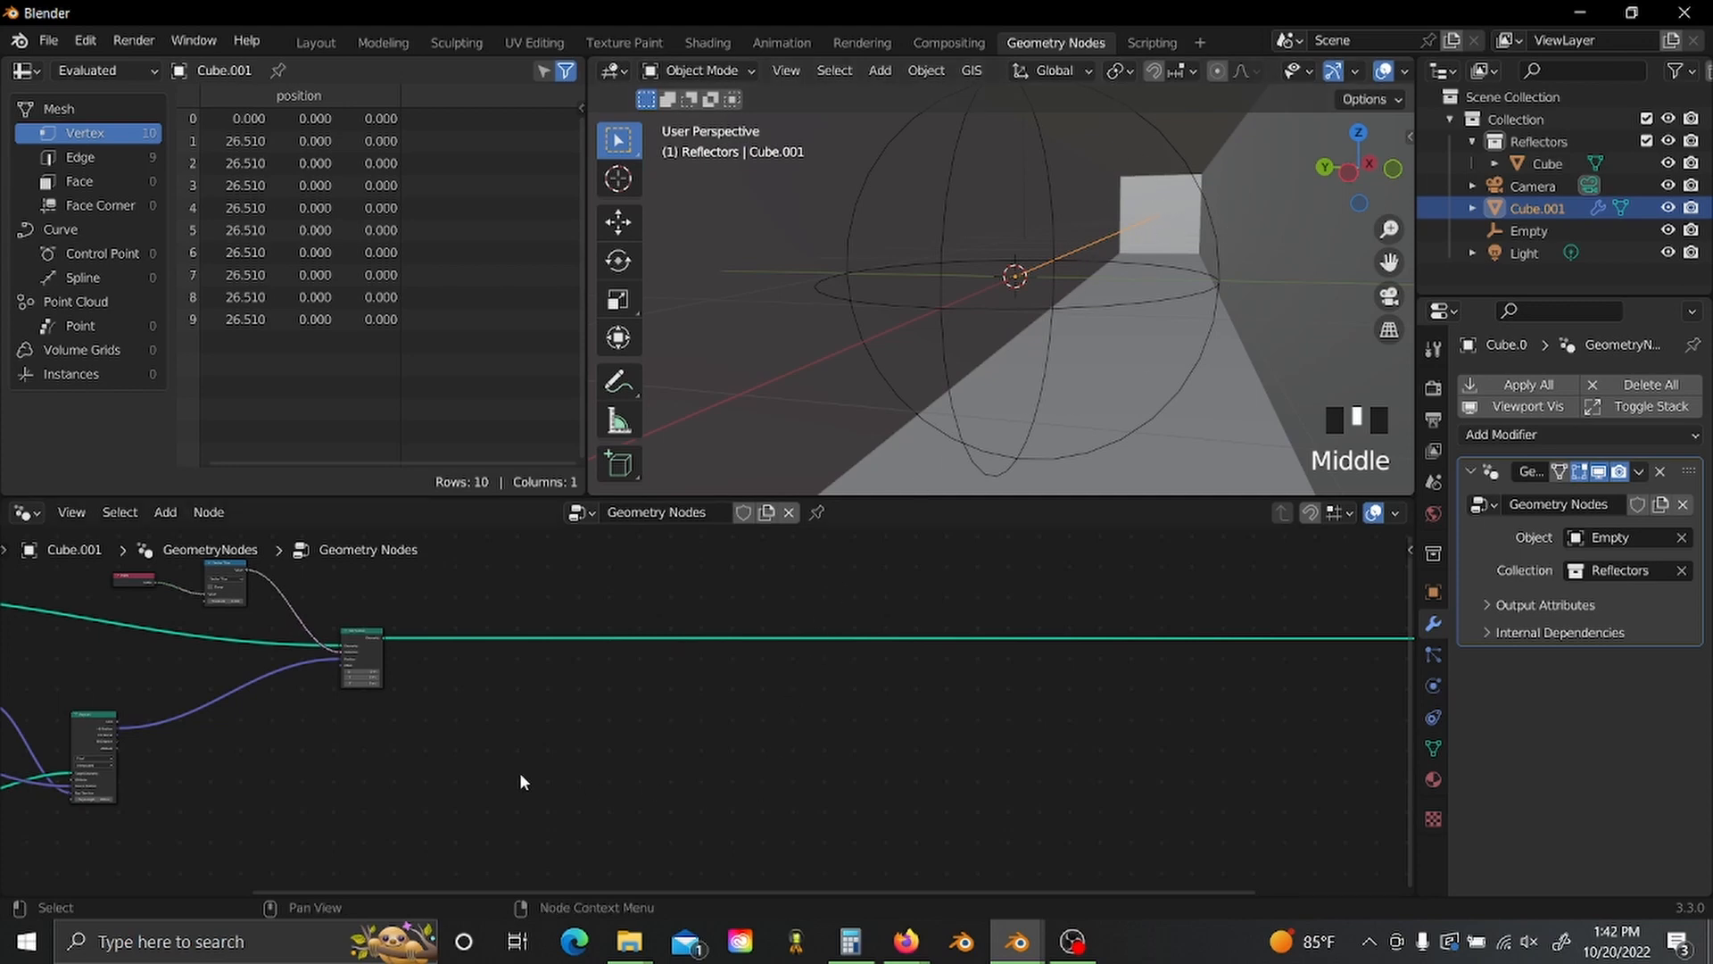
{"action": "scroll", "coordinate": [521, 780], "scroll_direction": "up", "scroll_amount": 2}
{"action": "key", "text": "shift+a"}
{"action": "type", "text": "vec"}
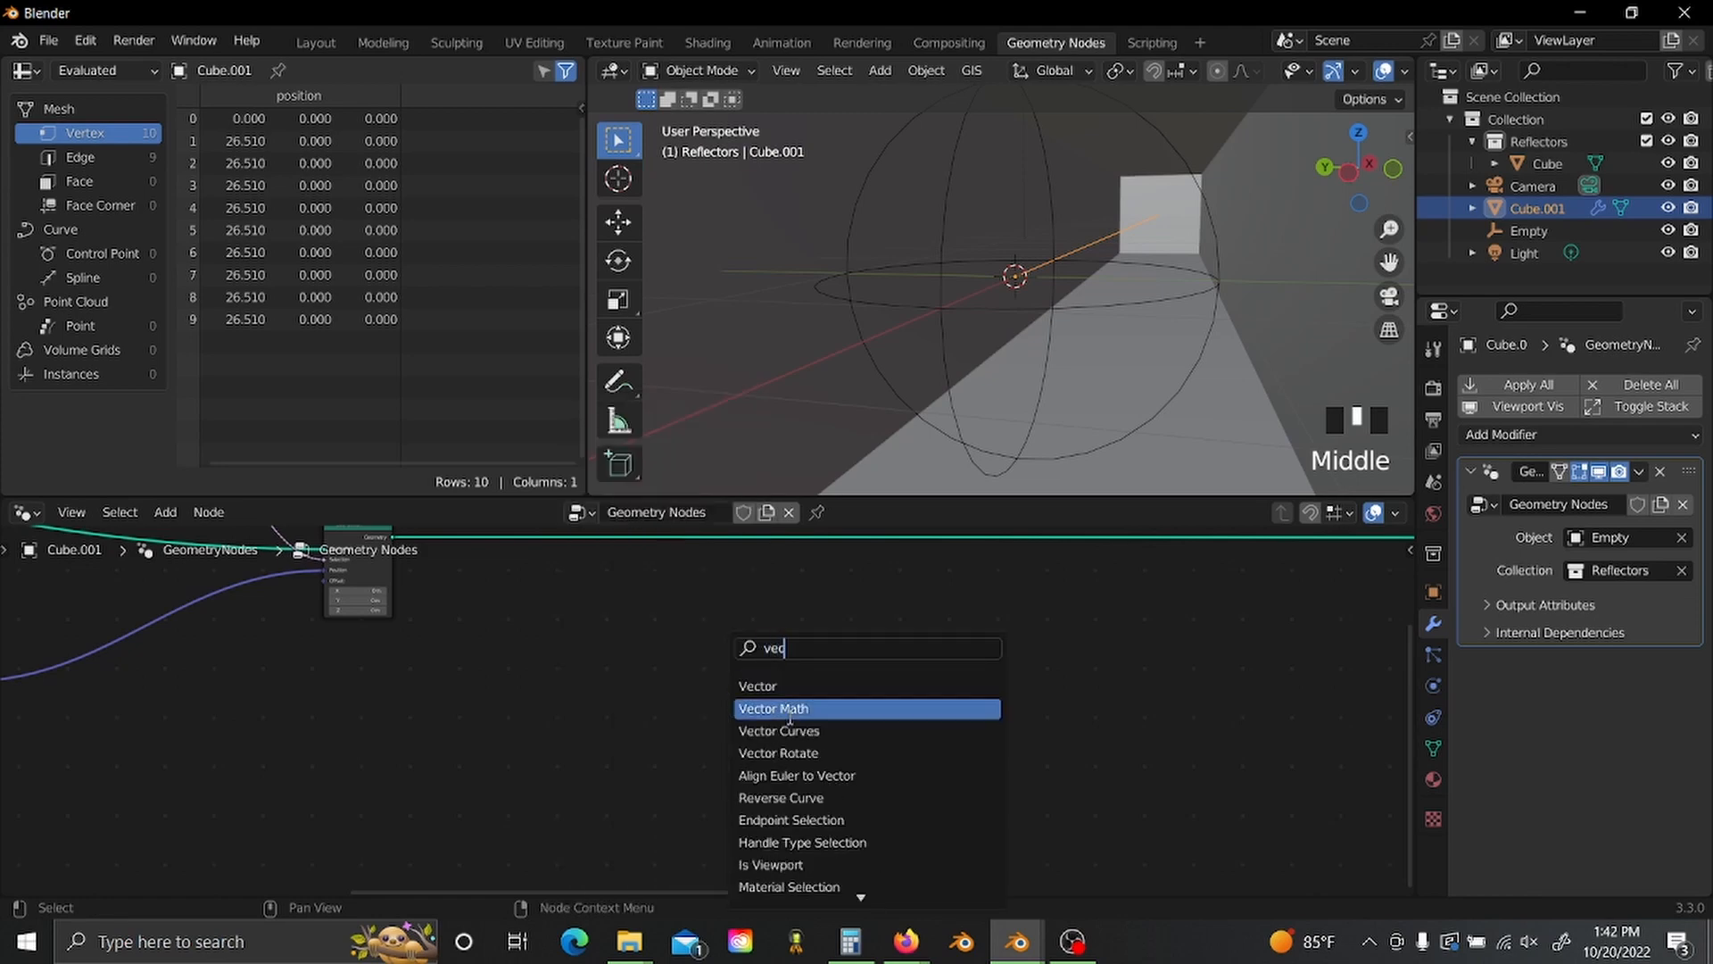
{"action": "left_click", "coordinate": [785, 707]}
{"action": "left_click", "coordinate": [567, 736]}
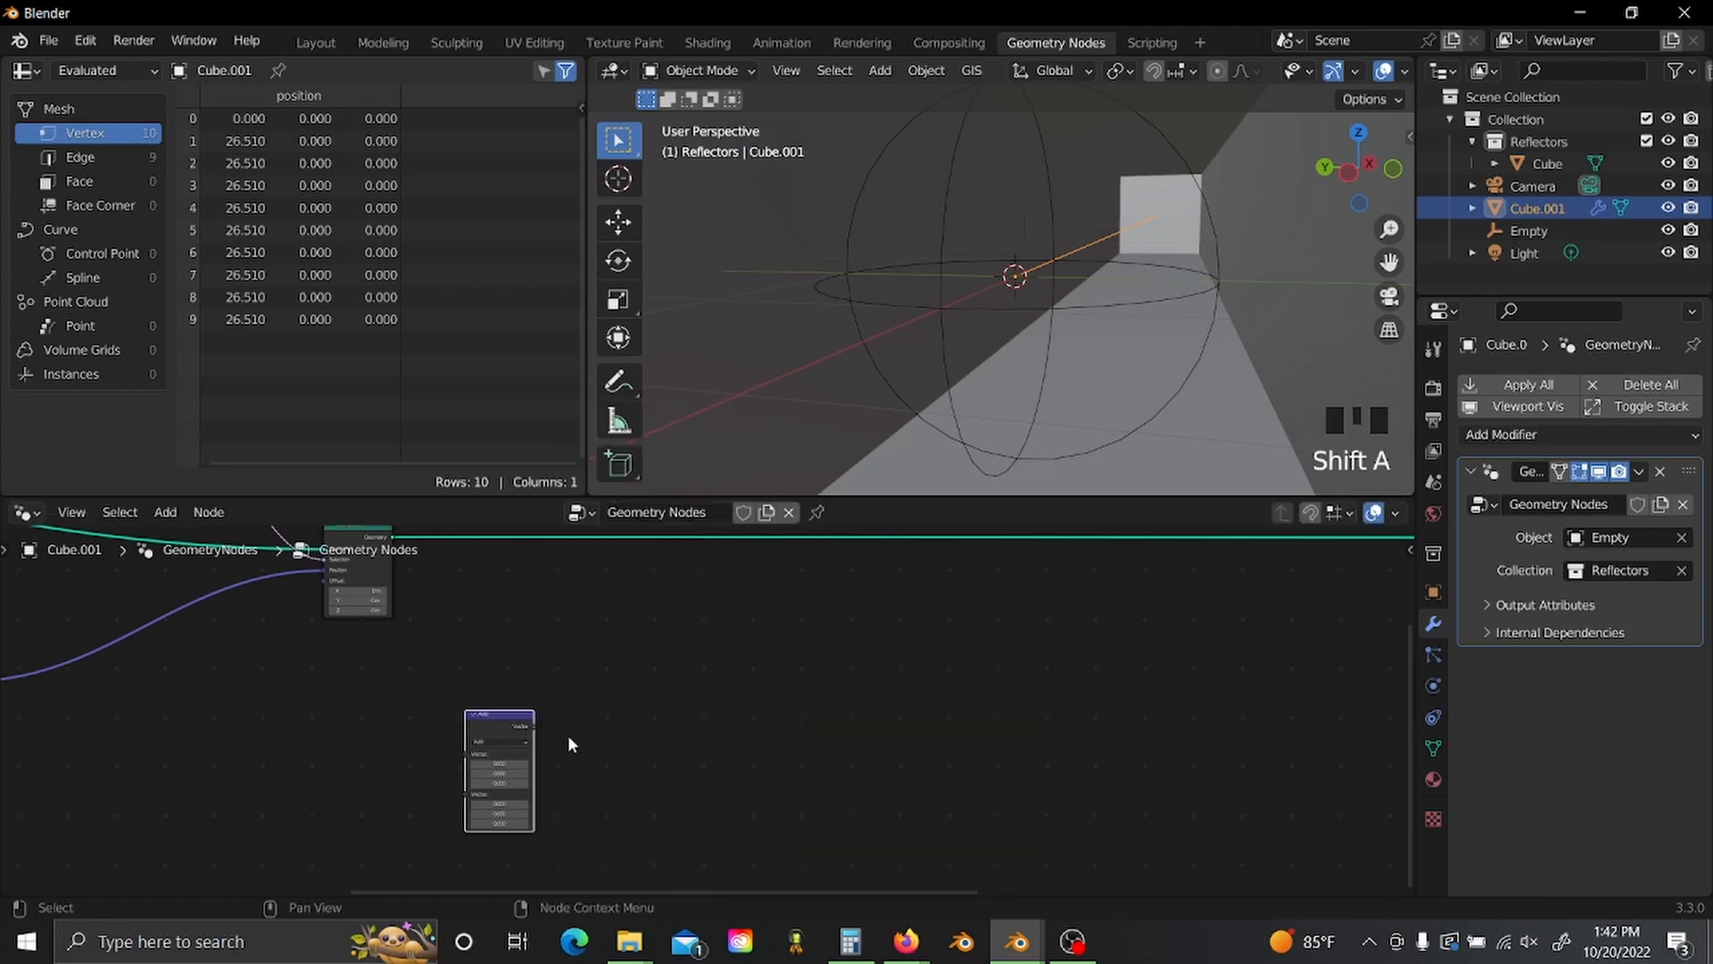
{"action": "scroll", "coordinate": [856, 661], "scroll_direction": "up", "scroll_amount": 3}
{"action": "left_click", "coordinate": [589, 678]}
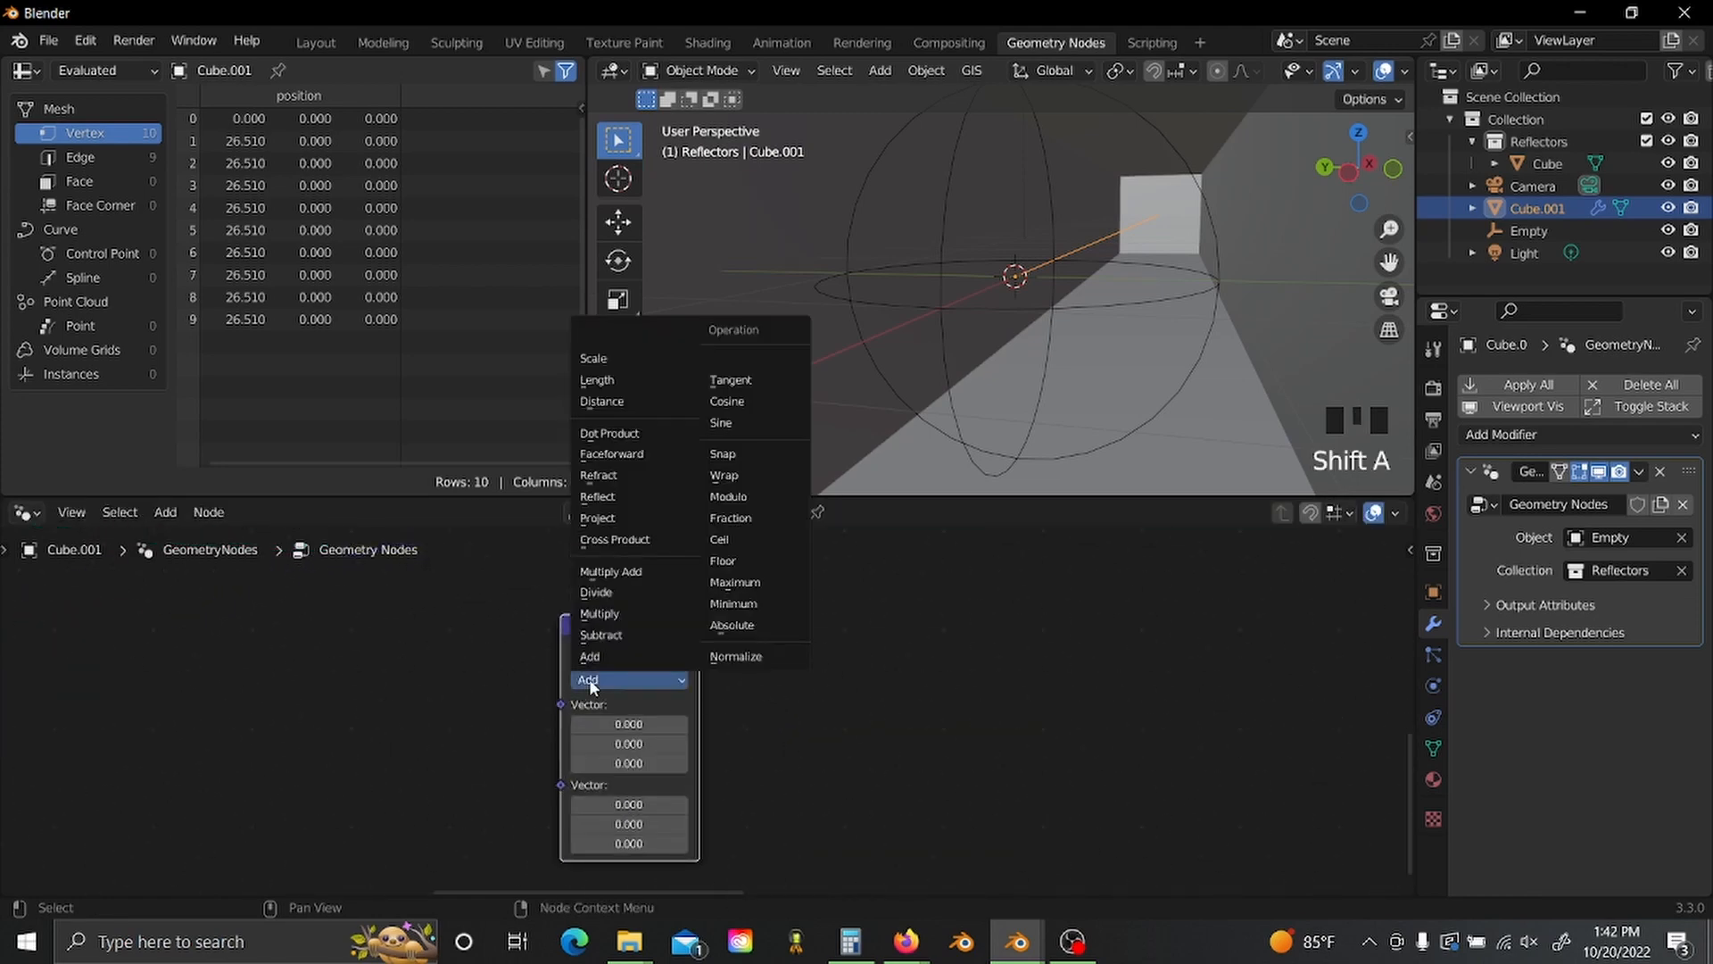
{"action": "left_click", "coordinate": [736, 656]}
- Connect the Vector Rotate node's Vector output to the Normalize node's Vector input
{"action": "scroll", "coordinate": [660, 659], "scroll_direction": "down", "scroll_amount": 4}
{"action": "scroll", "coordinate": [512, 693], "scroll_direction": "left", "scroll_amount": 3}
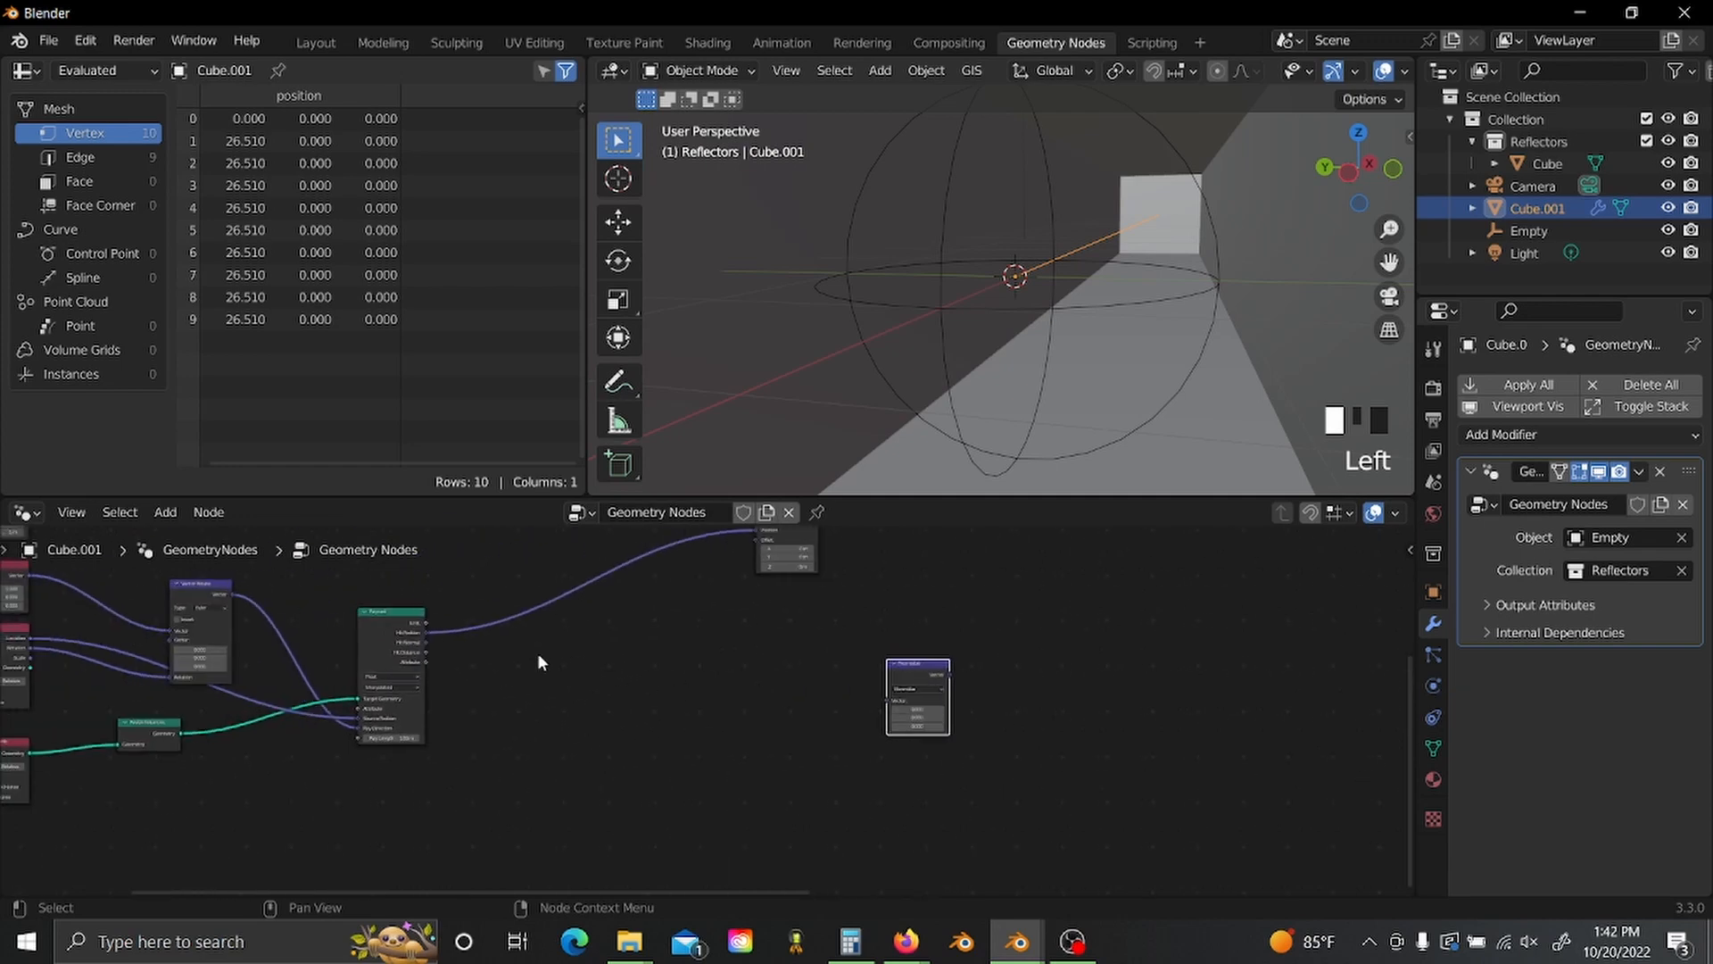
{"action": "left_click_drag", "start_coordinate": [231, 595], "coordinate": [245, 658]}
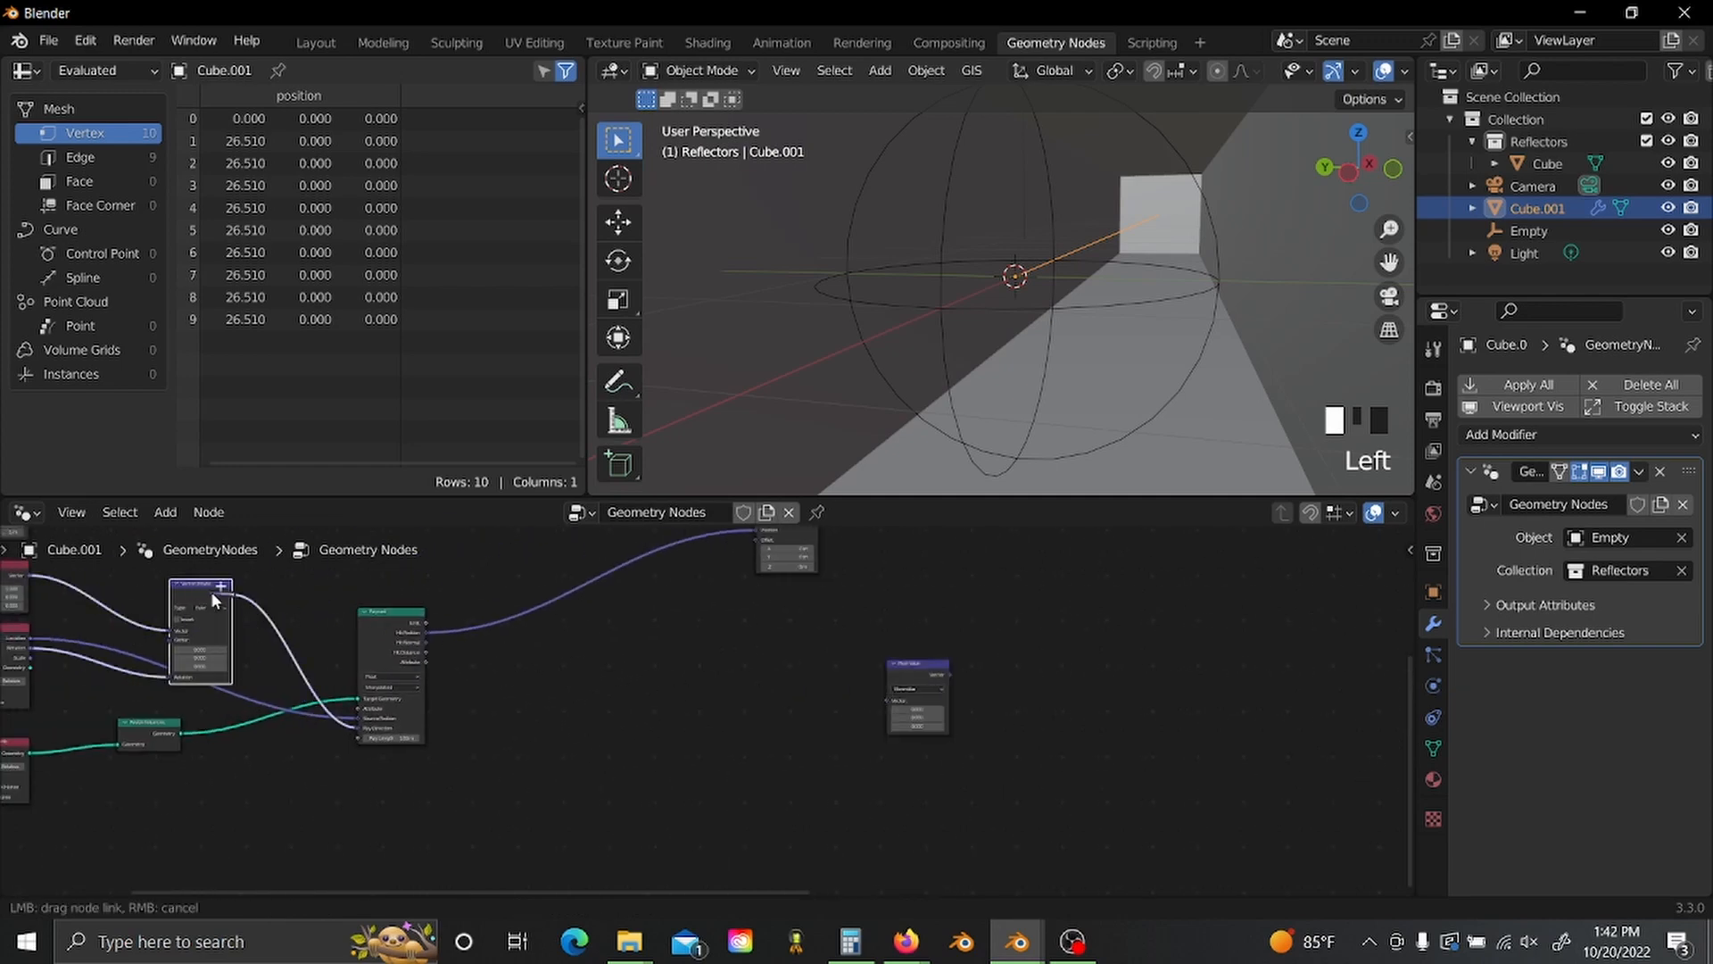
{"action": "left_click_drag", "start_coordinate": [211, 591], "coordinate": [891, 700]}
{"action": "middle_click_drag", "start_coordinate": [724, 696], "coordinate": [414, 655]}
{"action": "scroll", "coordinate": [548, 573], "scroll_direction": "up", "scroll_amount": 3}
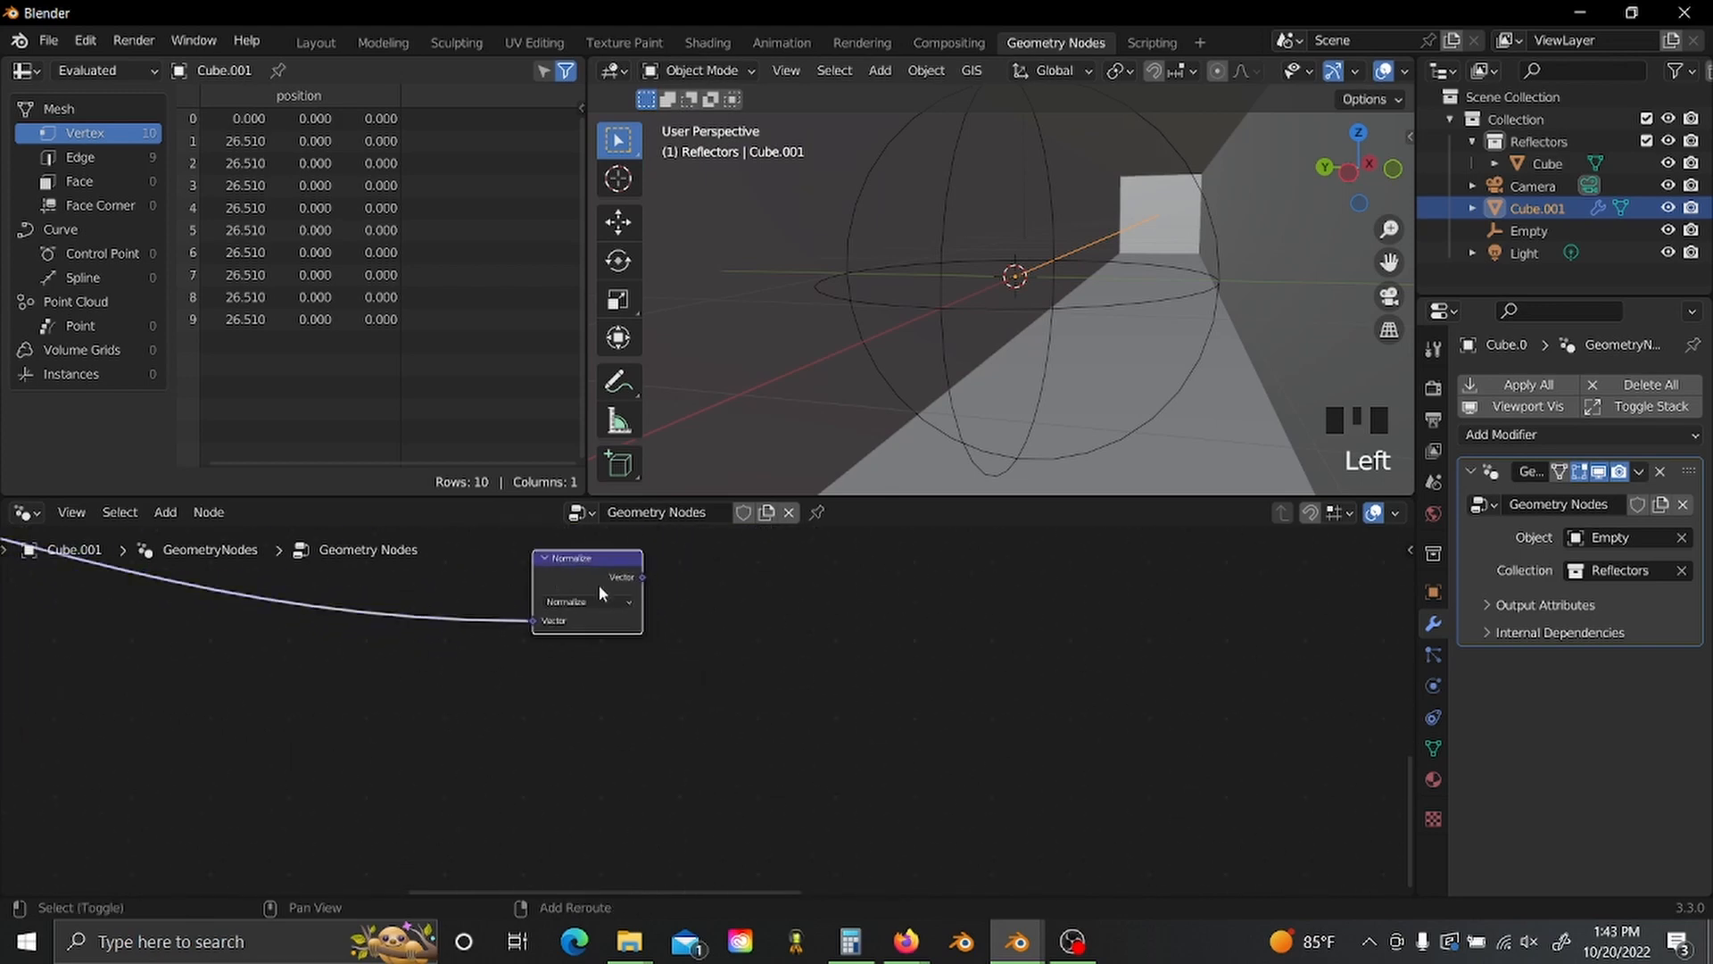
- Duplicate the Normalize node directly below the first and connect the Raycast node's Hit Normal output to the copy
{"action": "key", "text": "shift+d"}
{"action": "left_click", "coordinate": [591, 694]}
{"action": "scroll", "coordinate": [448, 688], "scroll_direction": "down", "scroll_amount": 2}
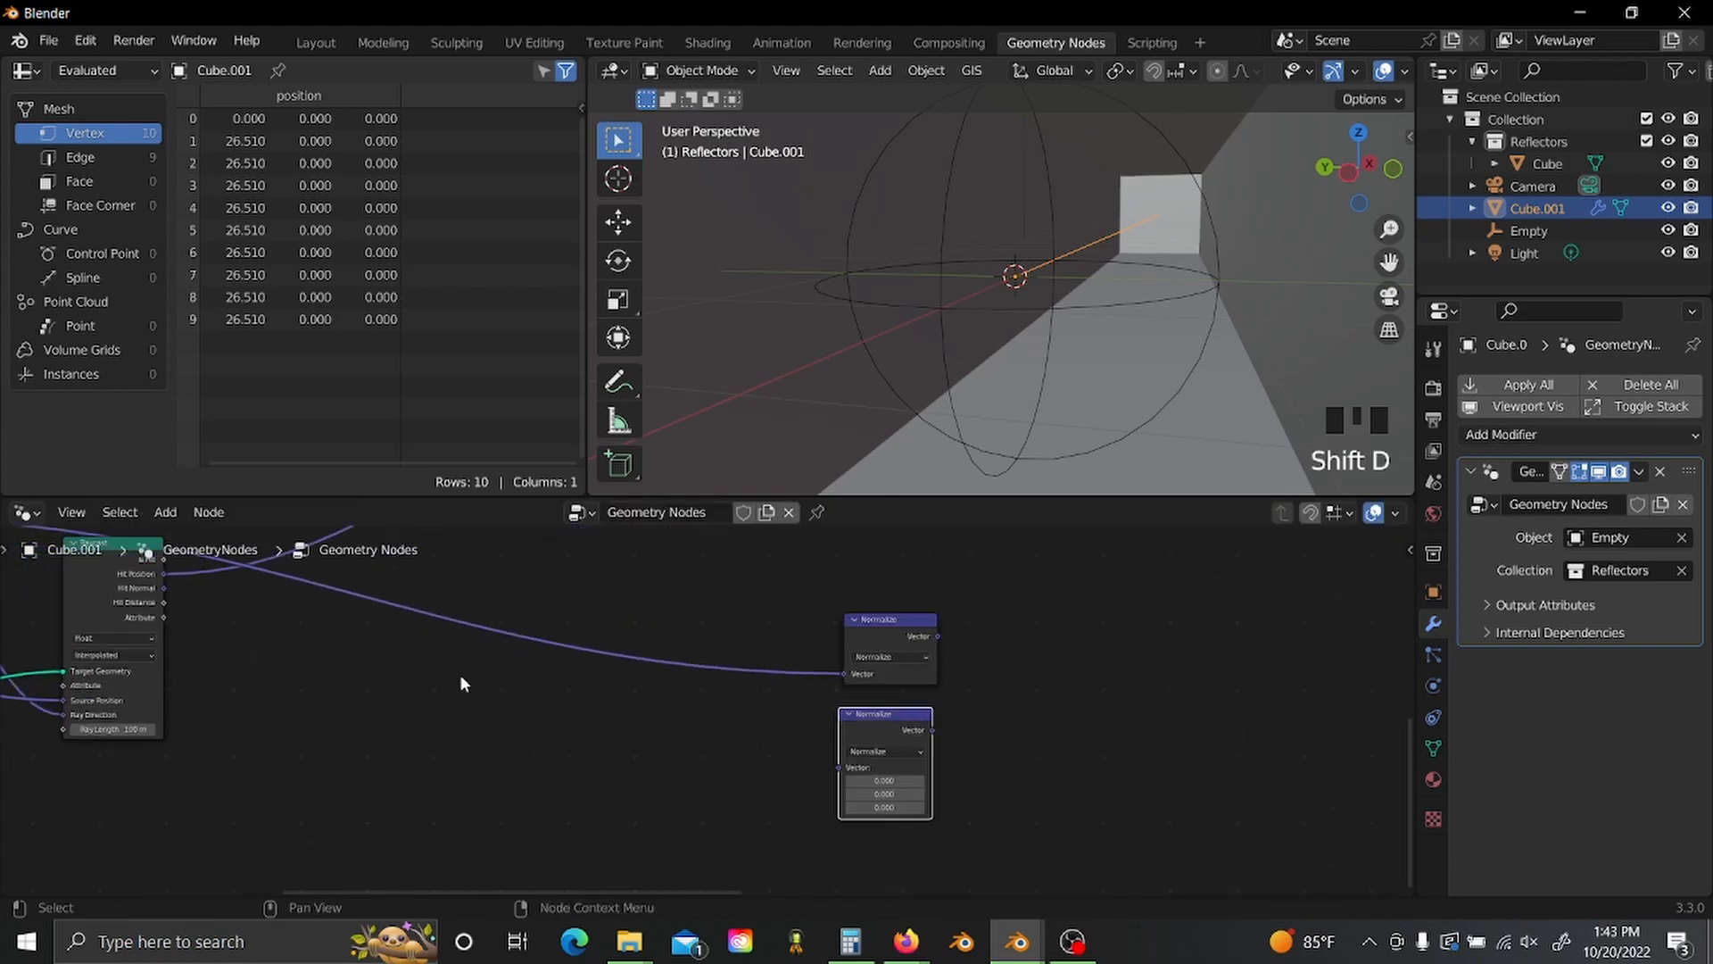
{"action": "scroll", "coordinate": [459, 683], "scroll_direction": "up", "scroll_amount": 1}
{"action": "left_click_drag", "start_coordinate": [119, 578], "coordinate": [854, 773]}
- Duplicate a Normalize node to the right of the pair and change the copy's operation to Dot Product
{"action": "scroll", "coordinate": [855, 772], "scroll_direction": "up", "scroll_amount": 2}
{"action": "key", "text": "shift+d"}
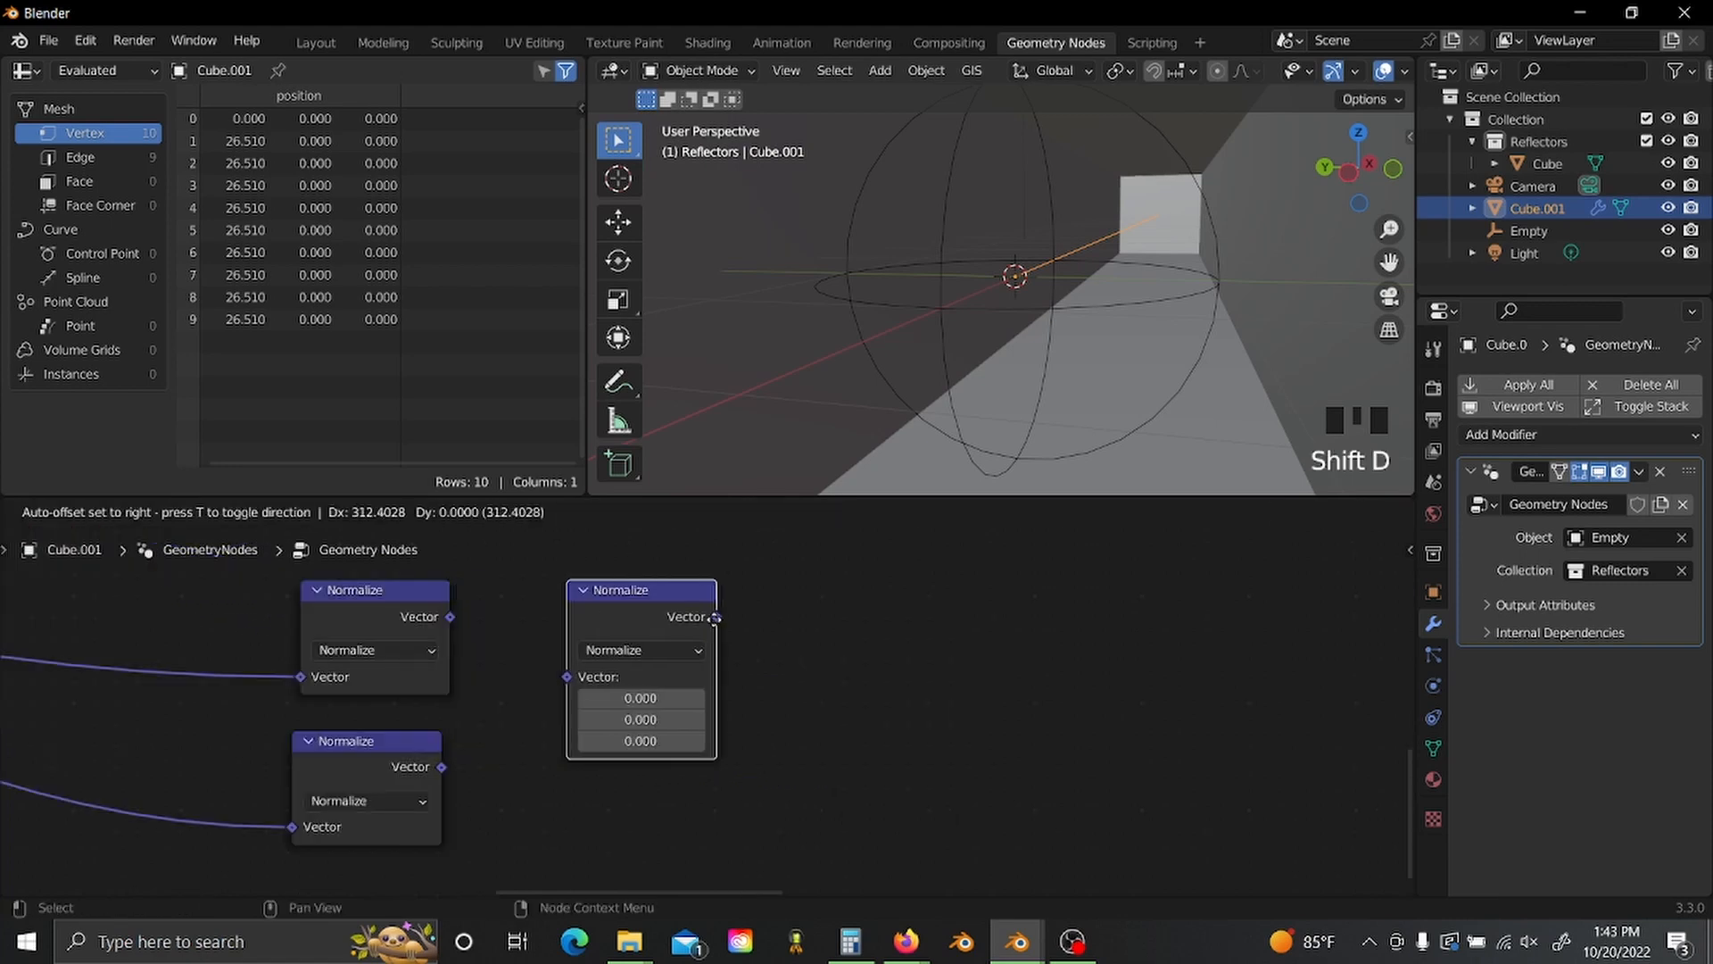
{"action": "left_click", "coordinate": [757, 652]}
{"action": "left_click", "coordinate": [755, 649]}
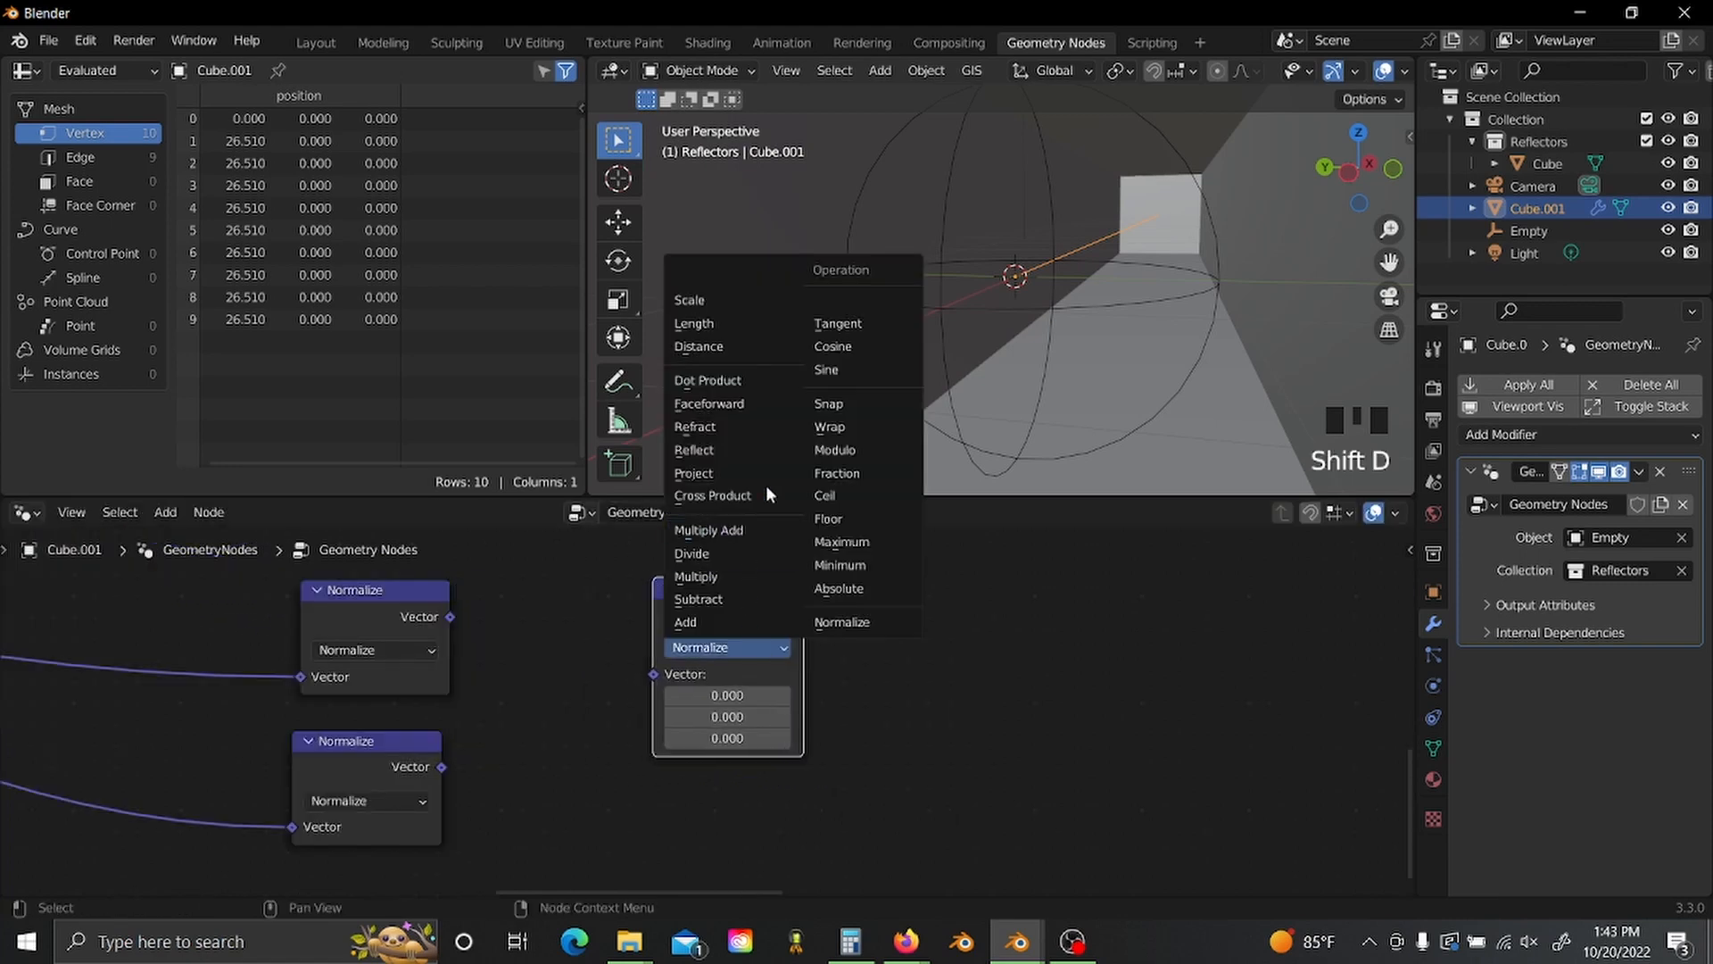
{"action": "left_click", "coordinate": [758, 380]}
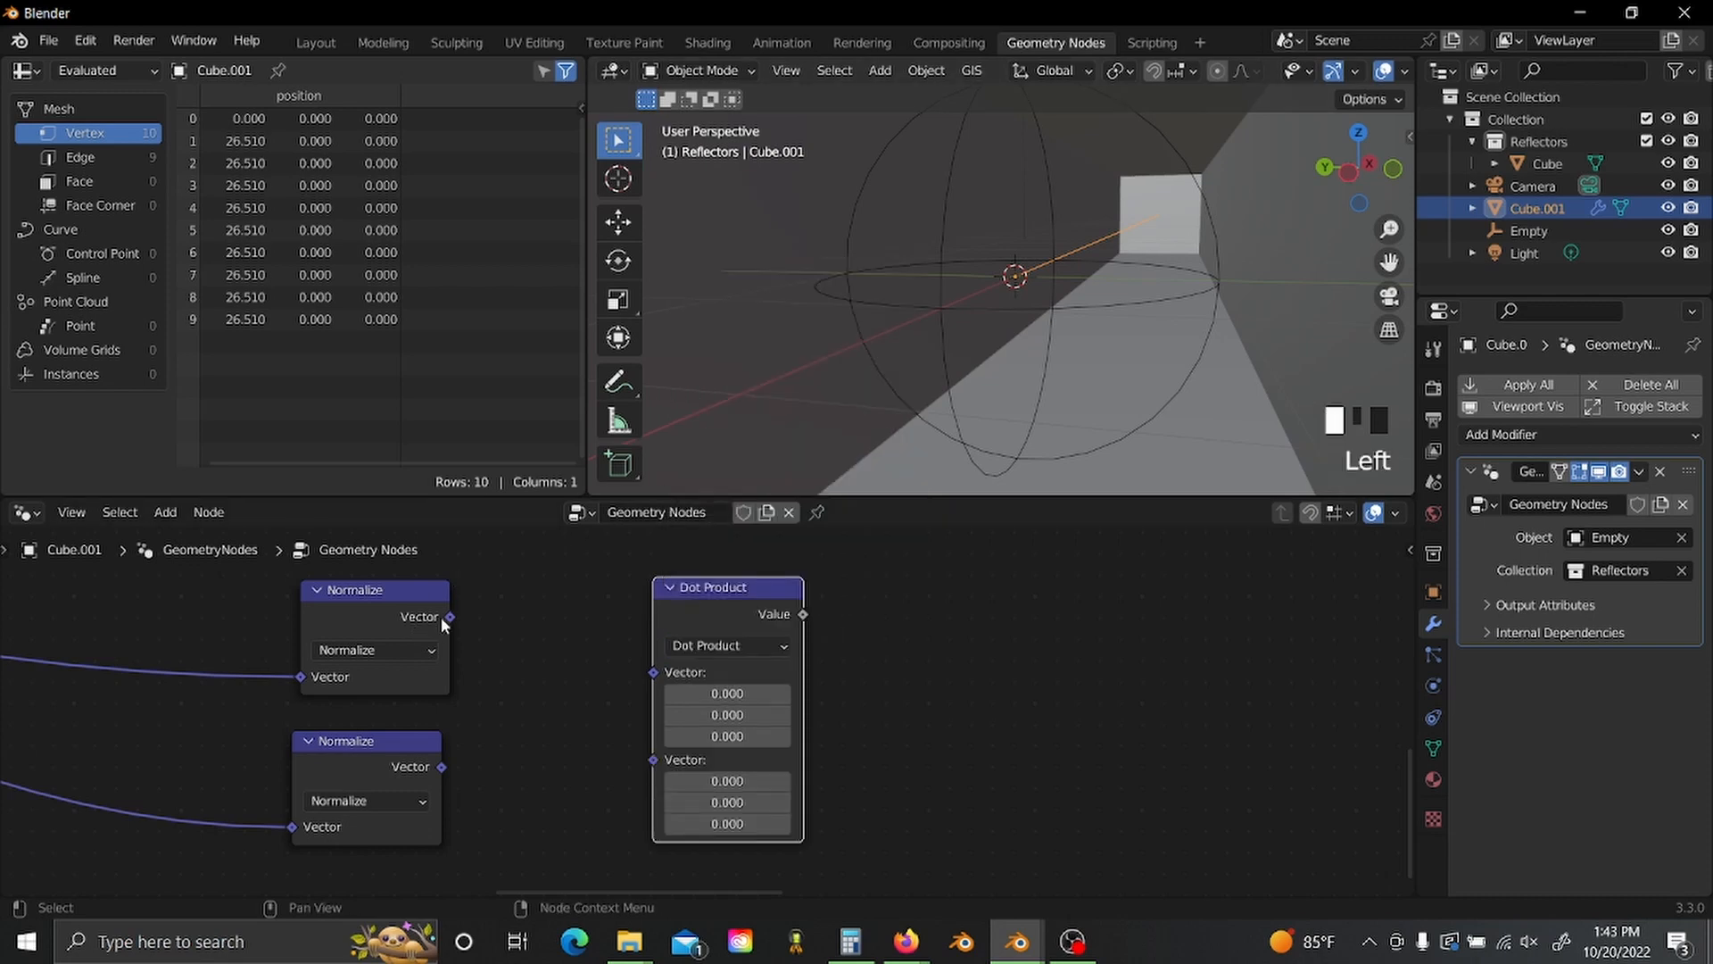
- Connect the upper Normalize node to the Dot Product's first Vector input and the lower one to its second
{"action": "left_click_drag", "start_coordinate": [449, 617], "coordinate": [654, 672]}
{"action": "left_click_drag", "start_coordinate": [444, 765], "coordinate": [654, 695]}
{"action": "scroll", "coordinate": [862, 683], "scroll_direction": "down", "scroll_amount": 1}
{"action": "middle_click_drag", "start_coordinate": [862, 678], "coordinate": [720, 720]}
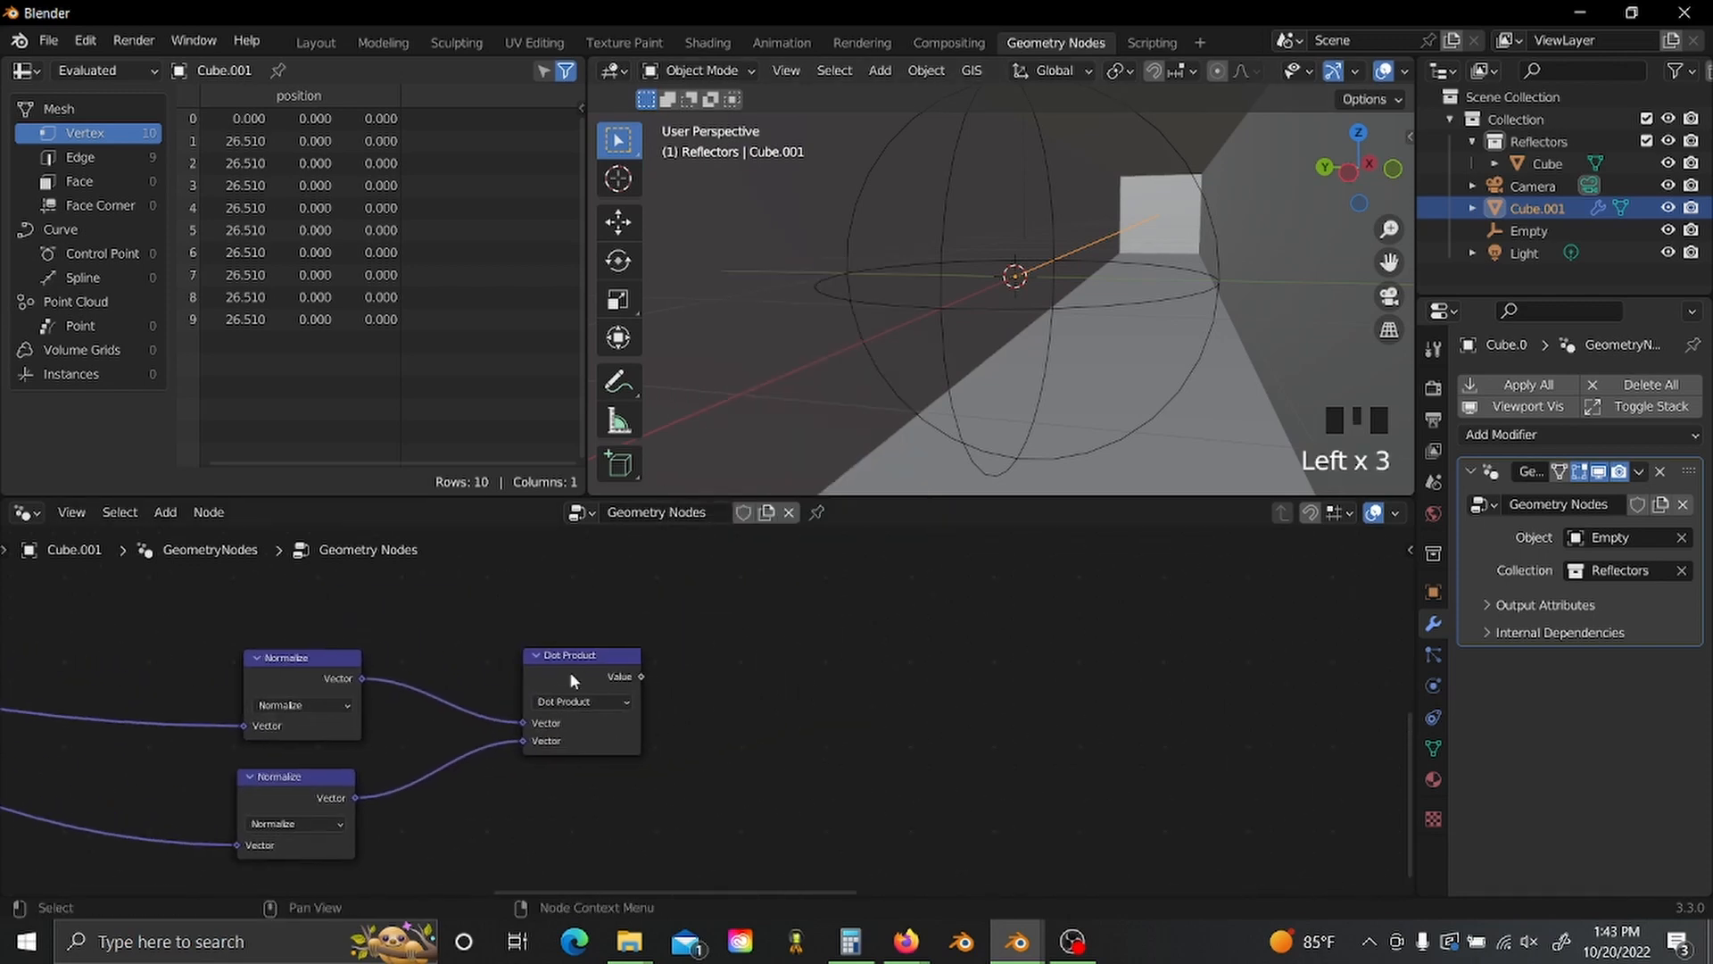
- Move the Dot Product node closer to the Normalize nodes, duplicate it to the right, and set the copy to Multiply
{"action": "left_click_drag", "start_coordinate": [549, 669], "coordinate": [464, 692]}
{"action": "key", "text": "shift+d"}
{"action": "left_click", "coordinate": [703, 689]}
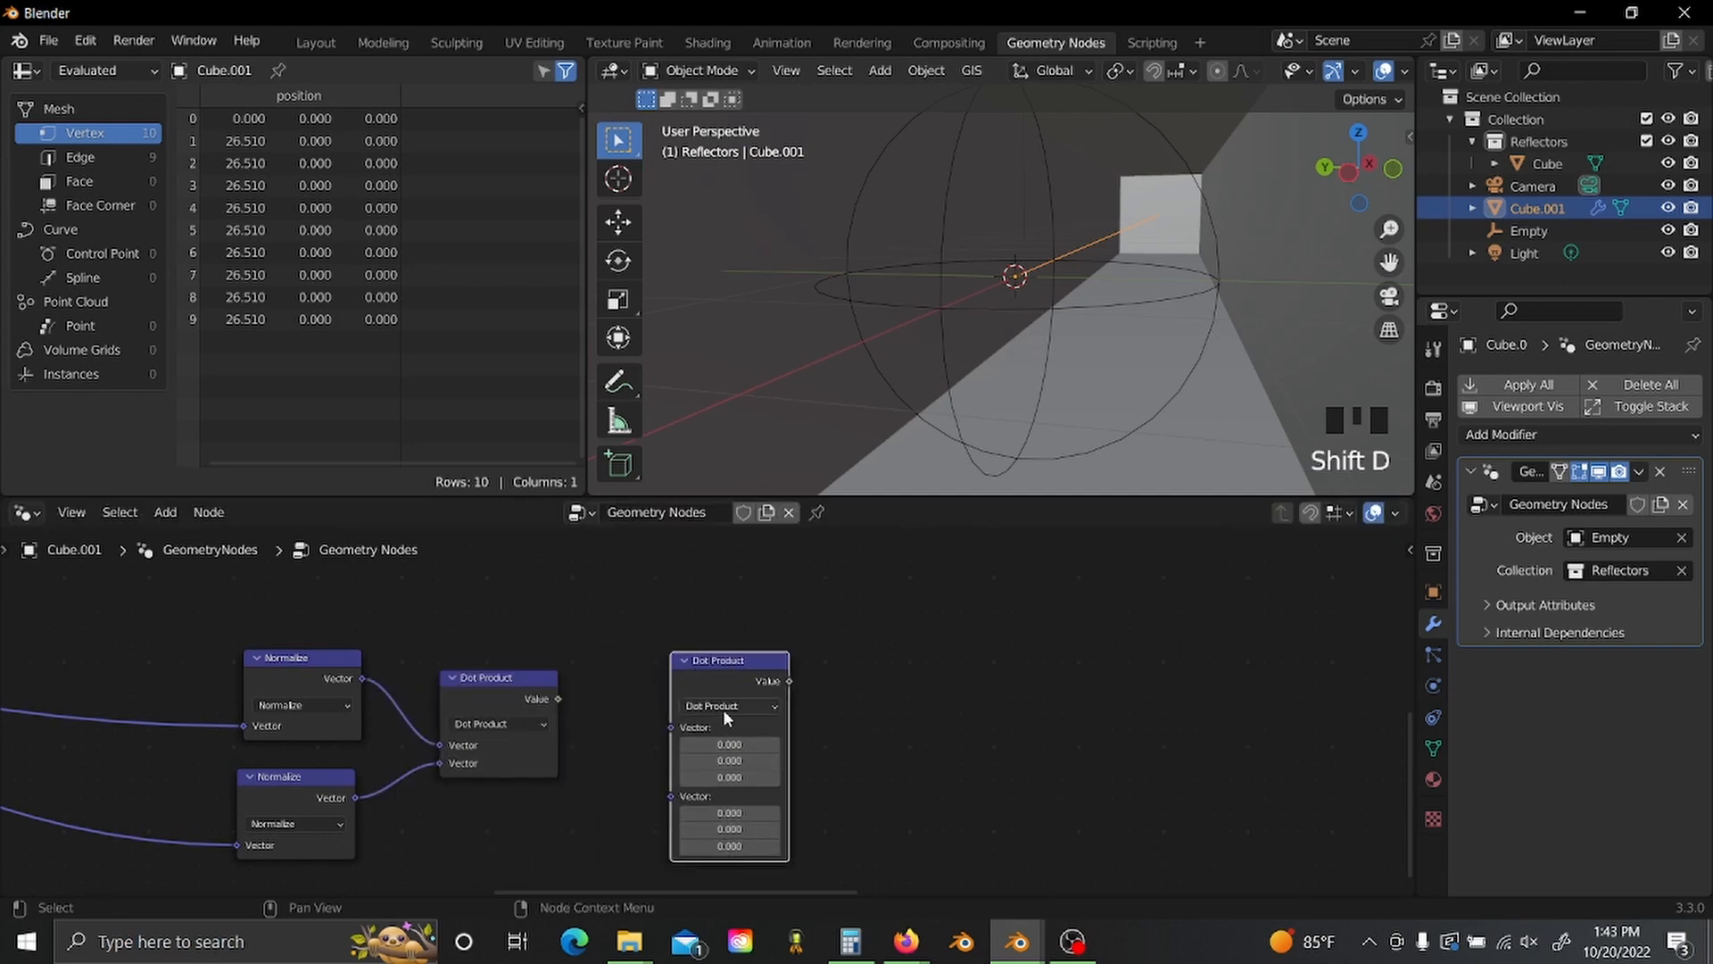
{"action": "left_click", "coordinate": [723, 710]}
{"action": "left_click", "coordinate": [705, 499]}
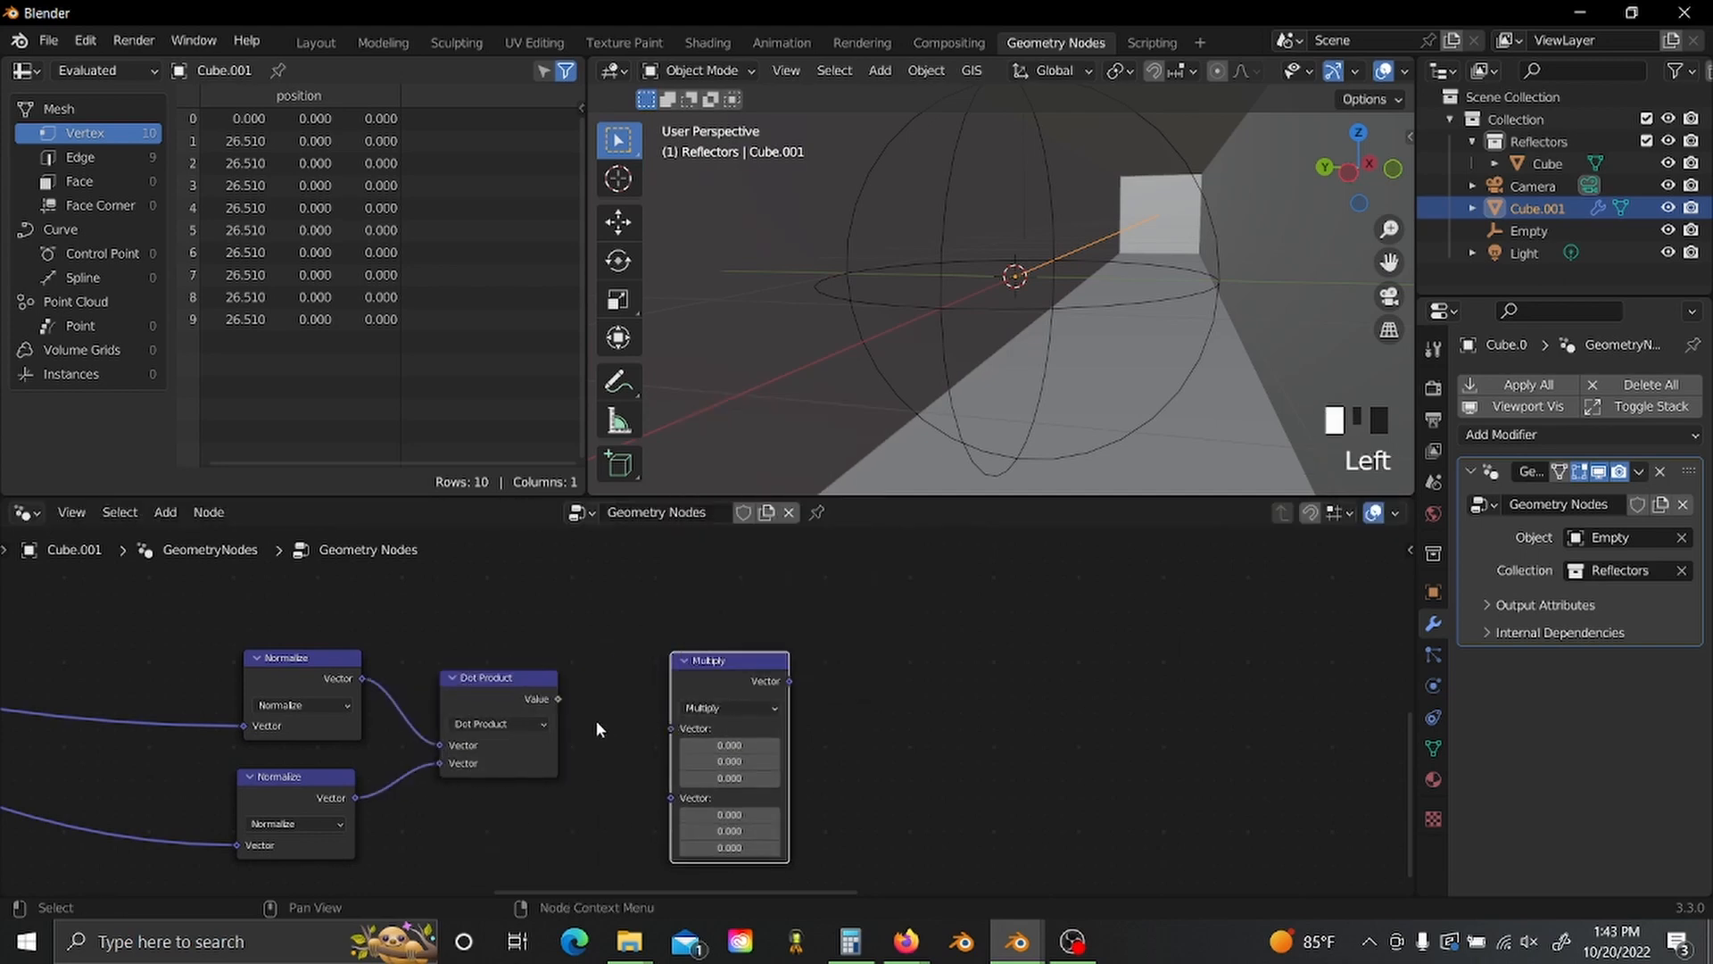
- Connect the Dot Product's Value to the Multiply node's first Vector input and set all three second-vector components to 2
{"action": "left_click_drag", "start_coordinate": [558, 698], "coordinate": [681, 668]}
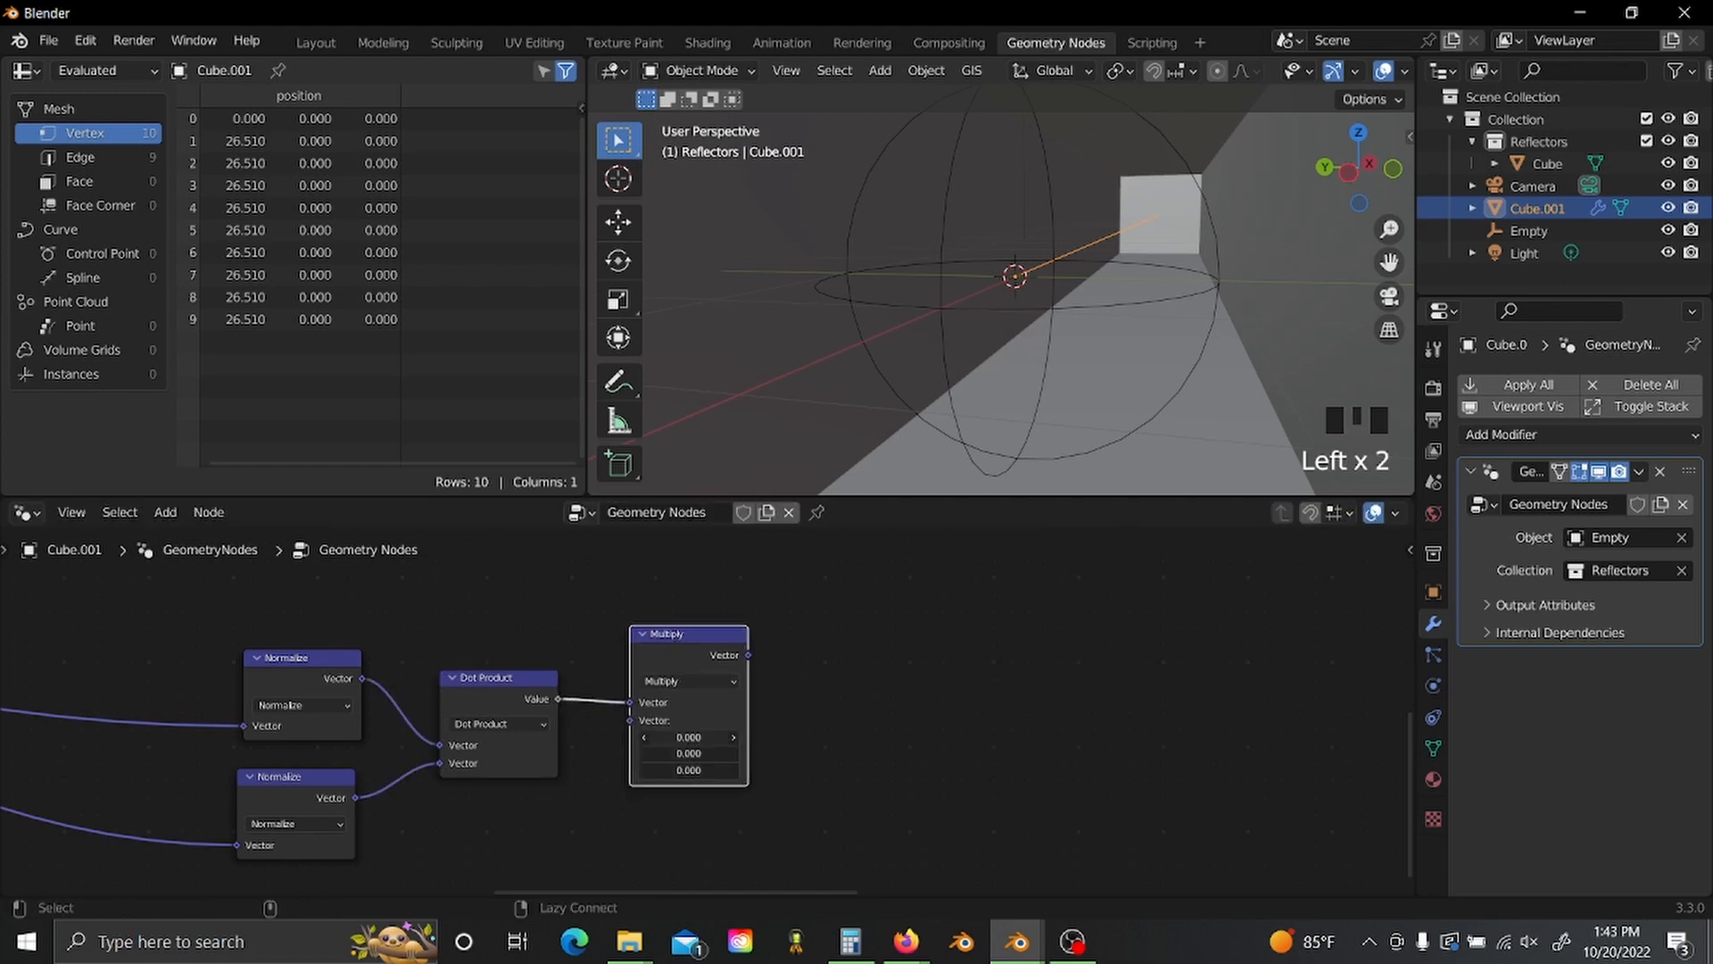
{"action": "left_click_drag", "start_coordinate": [689, 738], "coordinate": [689, 770]}
{"action": "type", "text": "2"}
{"action": "key", "text": "Return"}
- Duplicate the Multiply node and place the copy to its right
{"action": "left_click_drag", "start_coordinate": [811, 730], "coordinate": [617, 728], "text": "alt"}
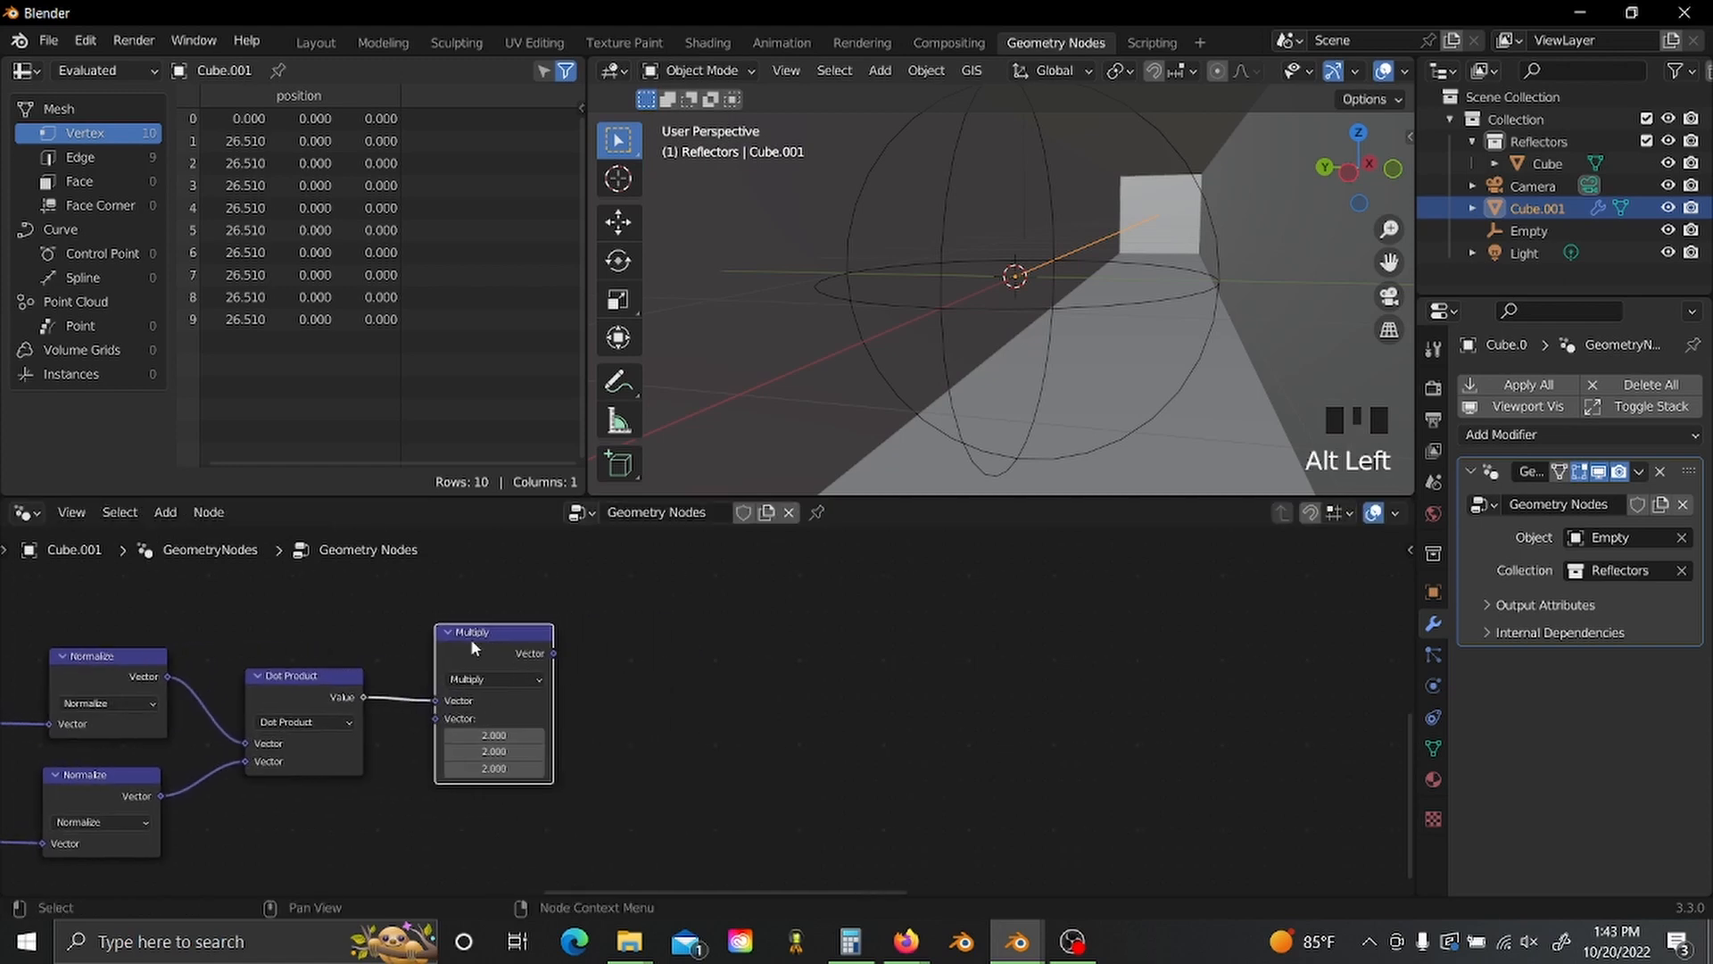
{"action": "key", "text": "shift+d"}
{"action": "left_click", "coordinate": [726, 634]}
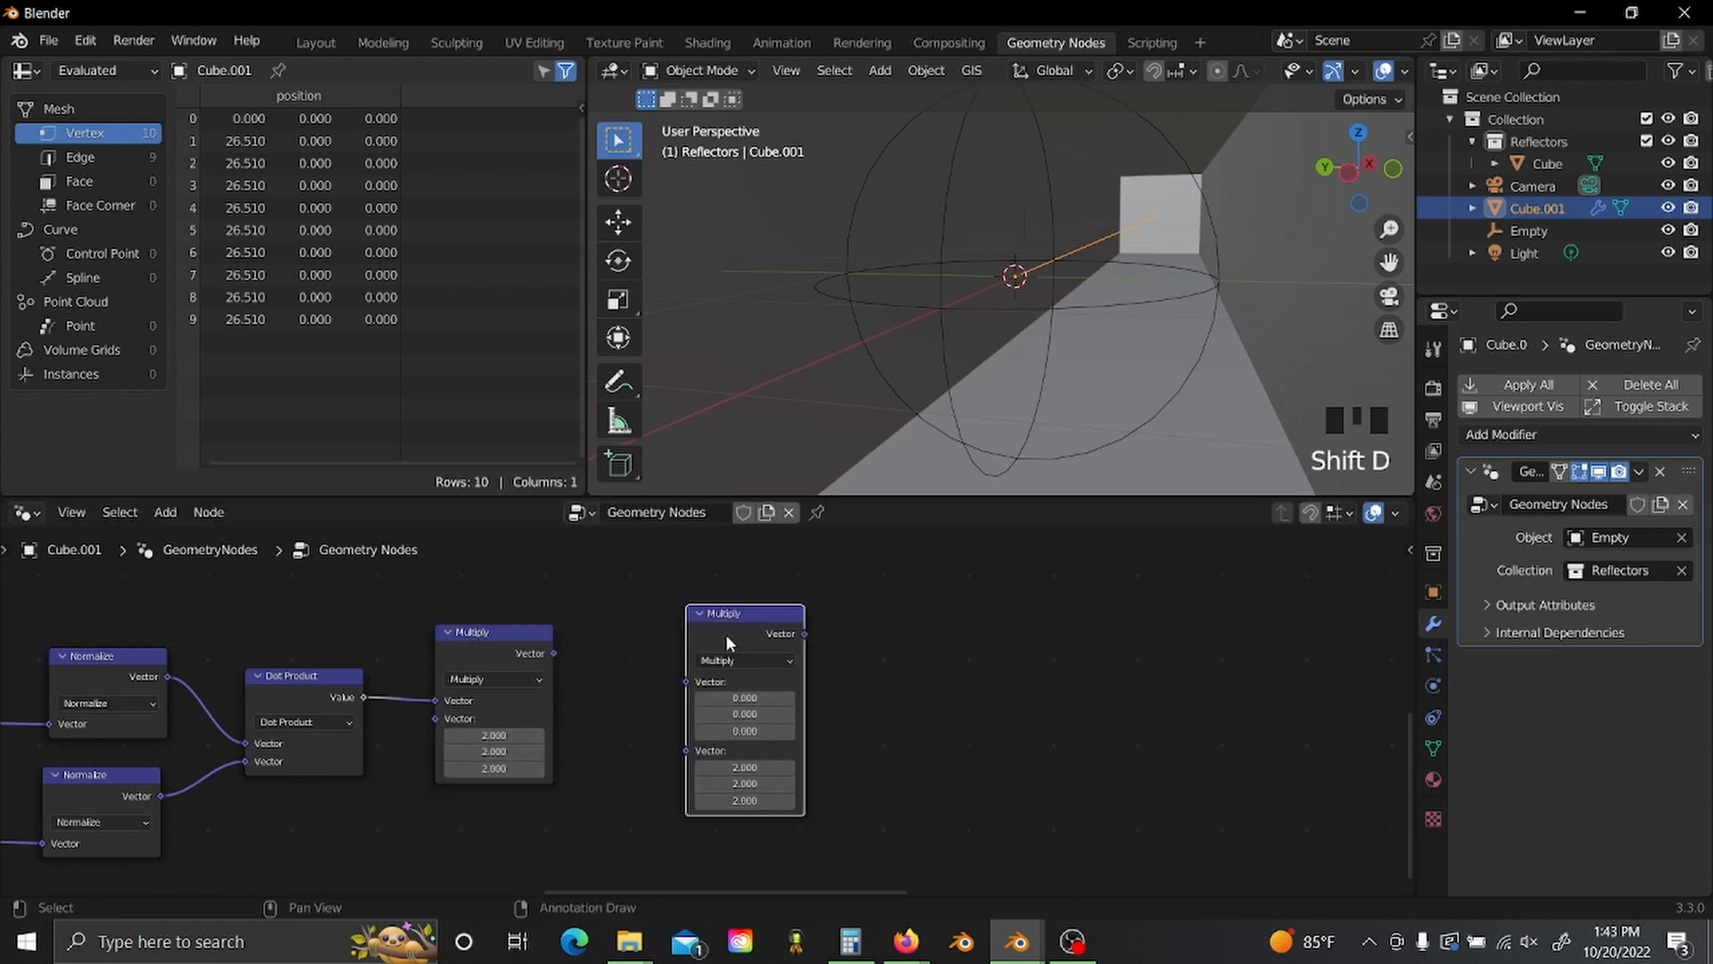
- Feed the second Multiply node with the first Multiply's output and the lower Normalize's output, and lower the node slightly
{"action": "left_click_drag", "start_coordinate": [555, 652], "coordinate": [689, 682]}
{"action": "key", "text": "ctrl+z"}
{"action": "left_click_drag", "start_coordinate": [162, 795], "coordinate": [689, 697]}
{"action": "scroll", "coordinate": [973, 726], "scroll_direction": "down", "scroll_amount": 4}
{"action": "middle_click_drag", "start_coordinate": [790, 742], "coordinate": [600, 772]}
{"action": "left_click", "coordinate": [591, 691]}
{"action": "left_click_drag", "start_coordinate": [591, 688], "coordinate": [581, 724]}
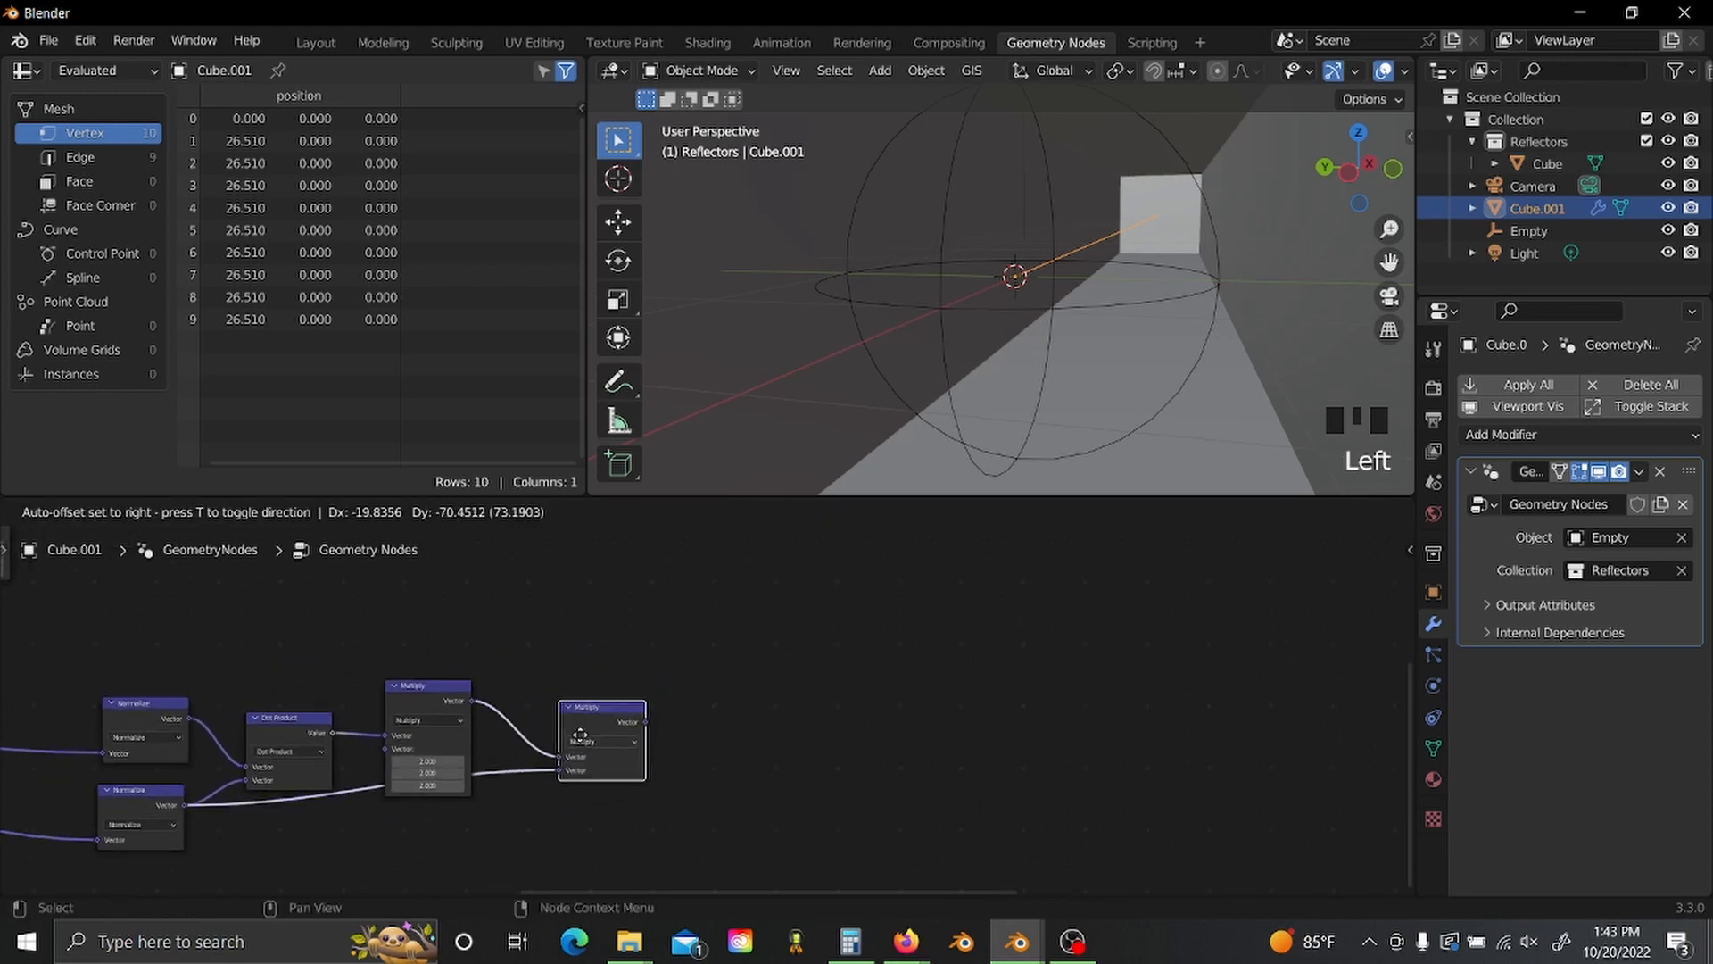
- Duplicate the second Multiply node to the right and change the copy's operation to Subtract
{"action": "key", "text": "shift+d"}
{"action": "left_click", "coordinate": [760, 692]}
{"action": "scroll", "coordinate": [776, 701], "scroll_direction": "up", "scroll_amount": 2}
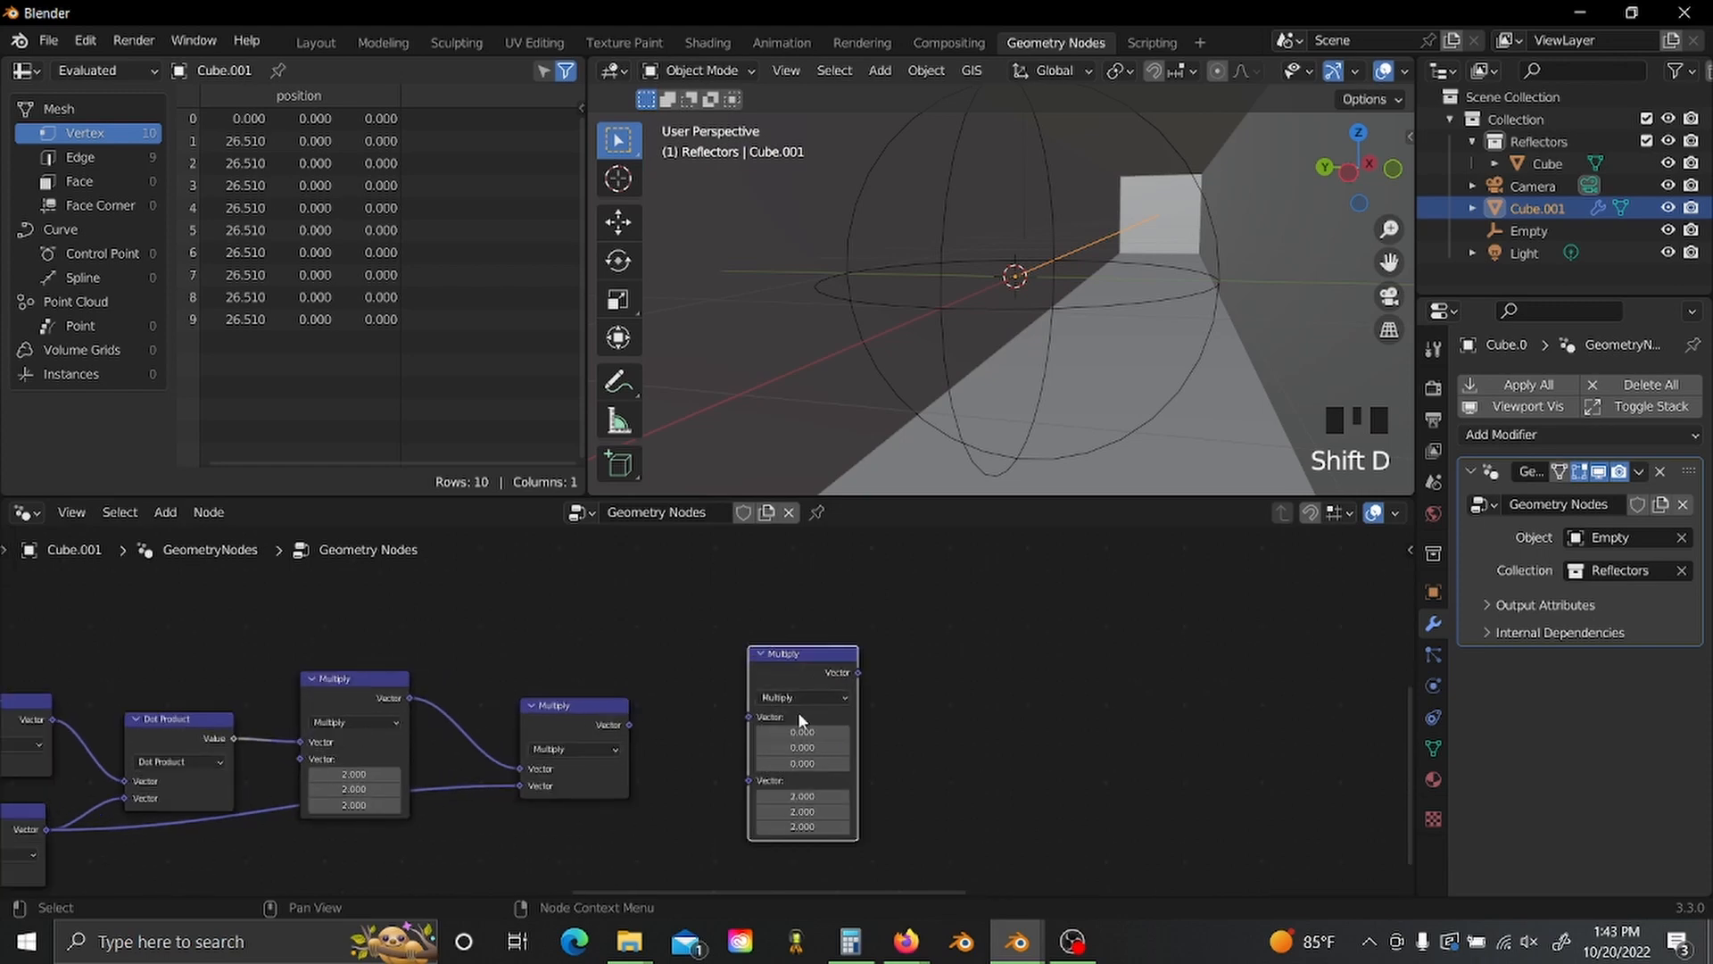
{"action": "left_click", "coordinate": [800, 702]}
{"action": "left_click", "coordinate": [800, 687]}
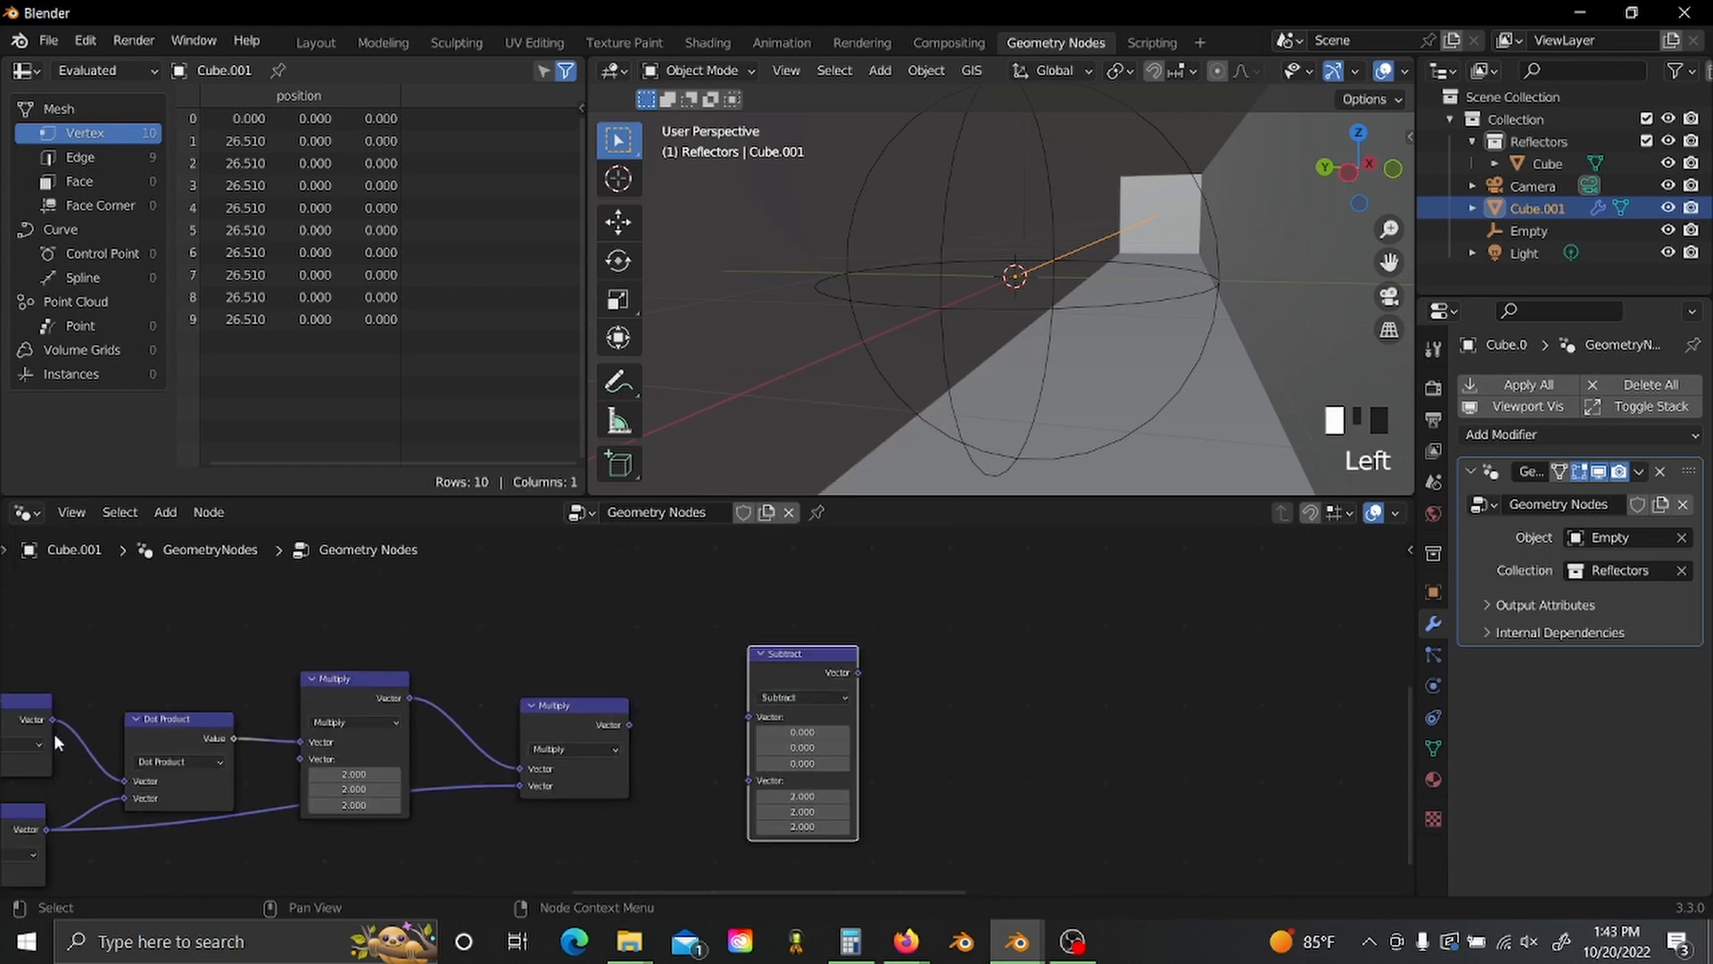
- Connect the upper Normalize output to Subtract's first Vector input and the second Multiply output to its second
{"action": "middle_click_drag", "start_coordinate": [73, 720], "coordinate": [148, 721]}
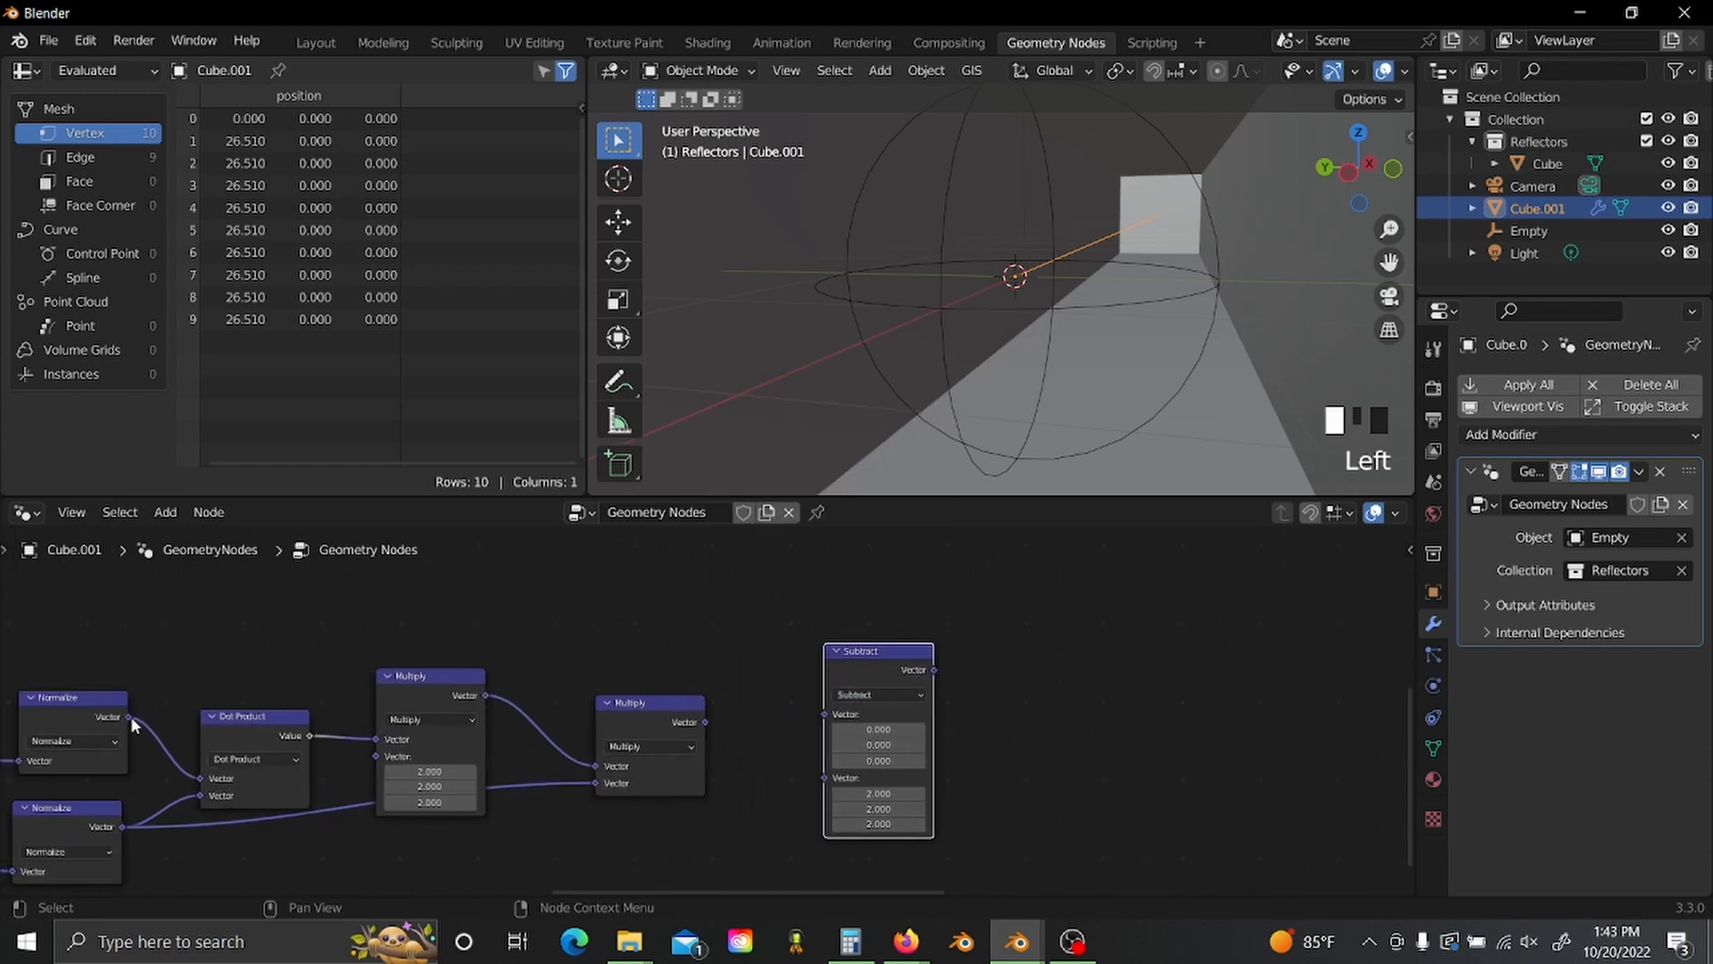
{"action": "left_click_drag", "start_coordinate": [129, 717], "coordinate": [823, 714]}
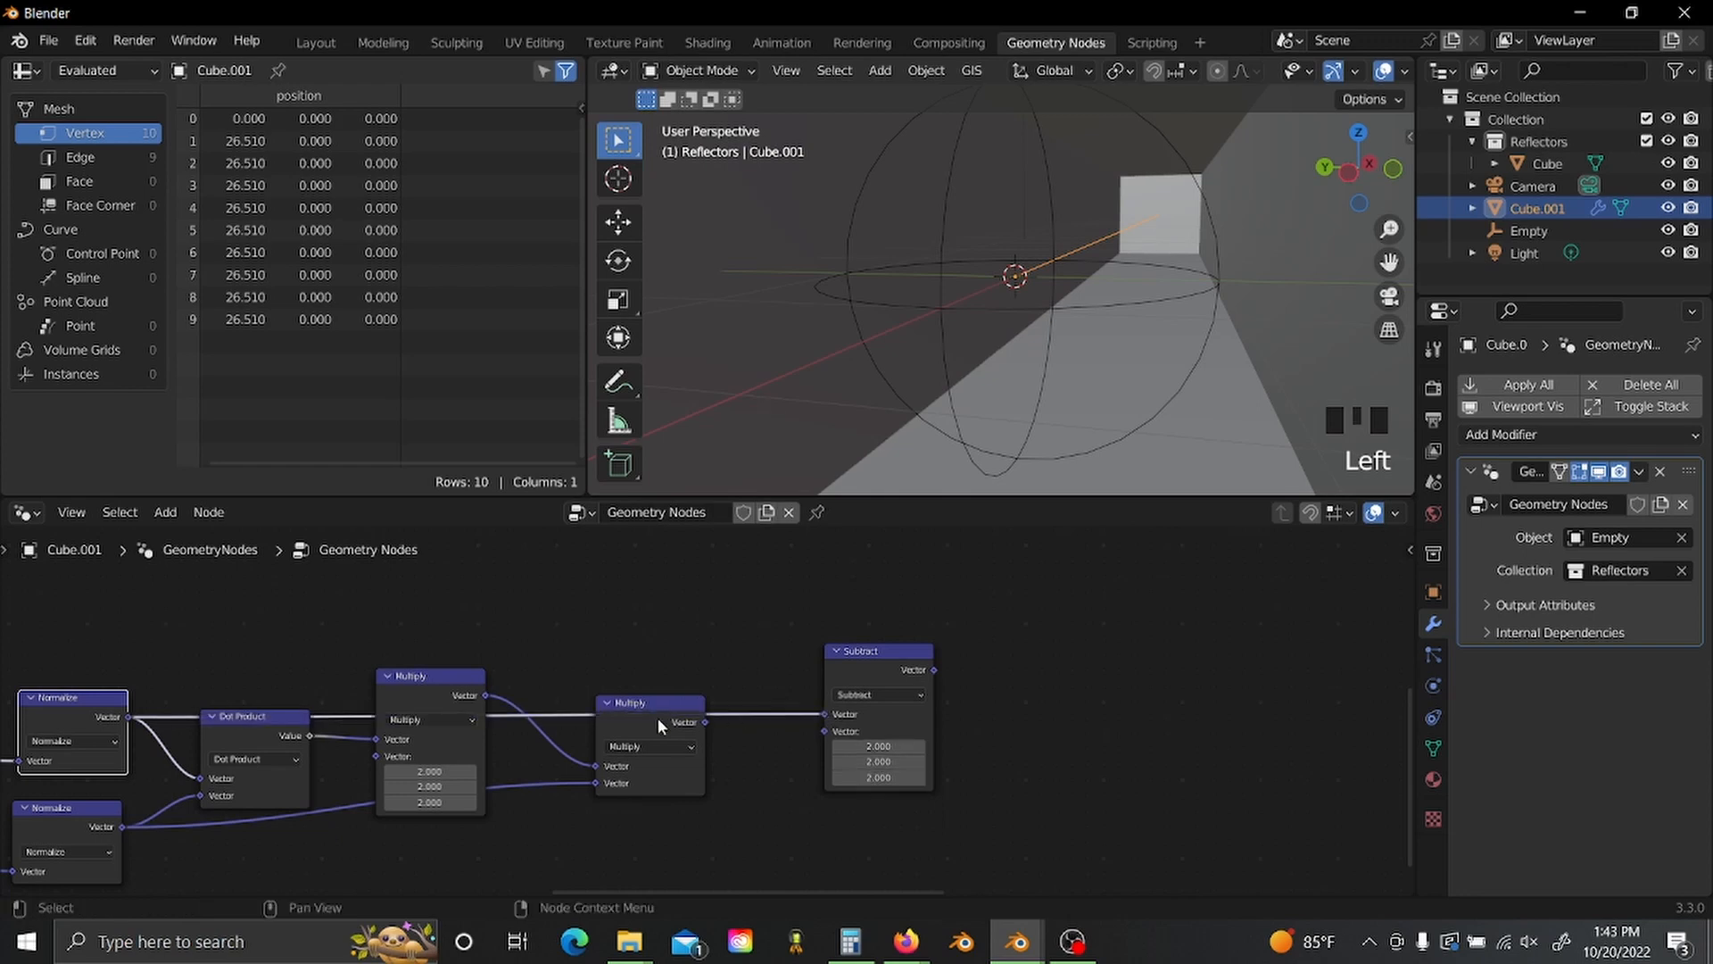
{"action": "left_click_drag", "start_coordinate": [659, 725], "coordinate": [816, 731]}
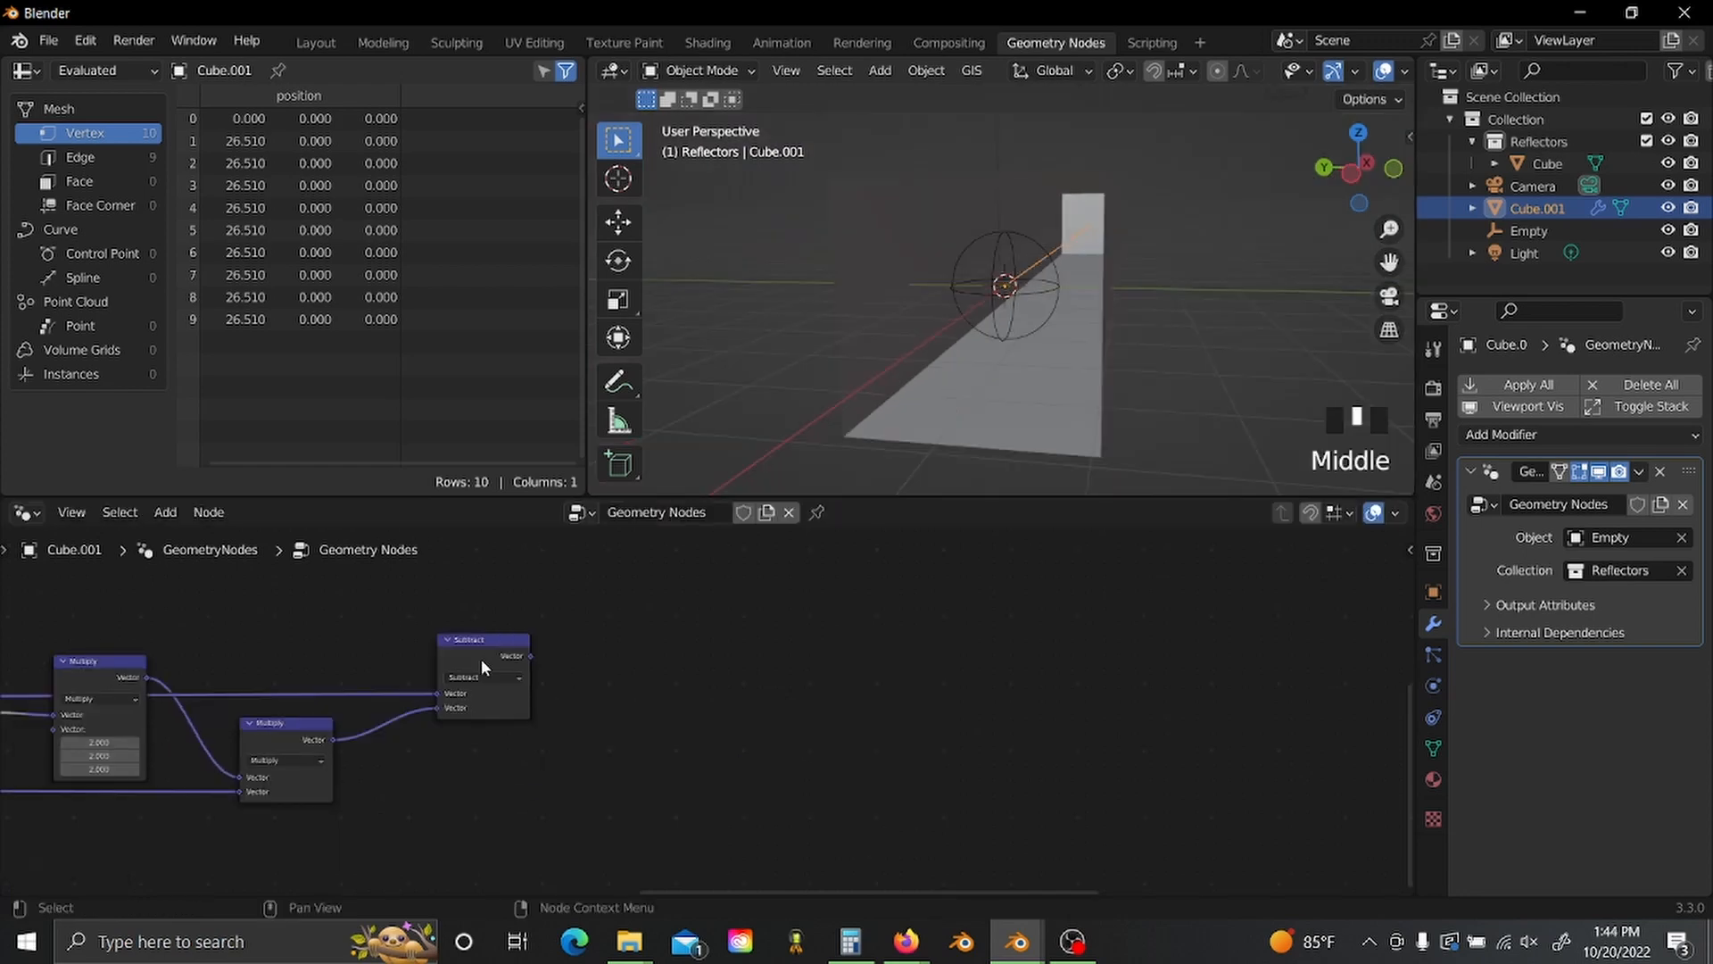
{"action": "mouse_move", "coordinate": [496, 662]}
{"action": "left_mouse_down"}
{"action": "mouse_move", "coordinate": [474, 656]}
{"action": "mouse_move", "coordinate": [490, 664]}
{"action": "left_mouse_up"}
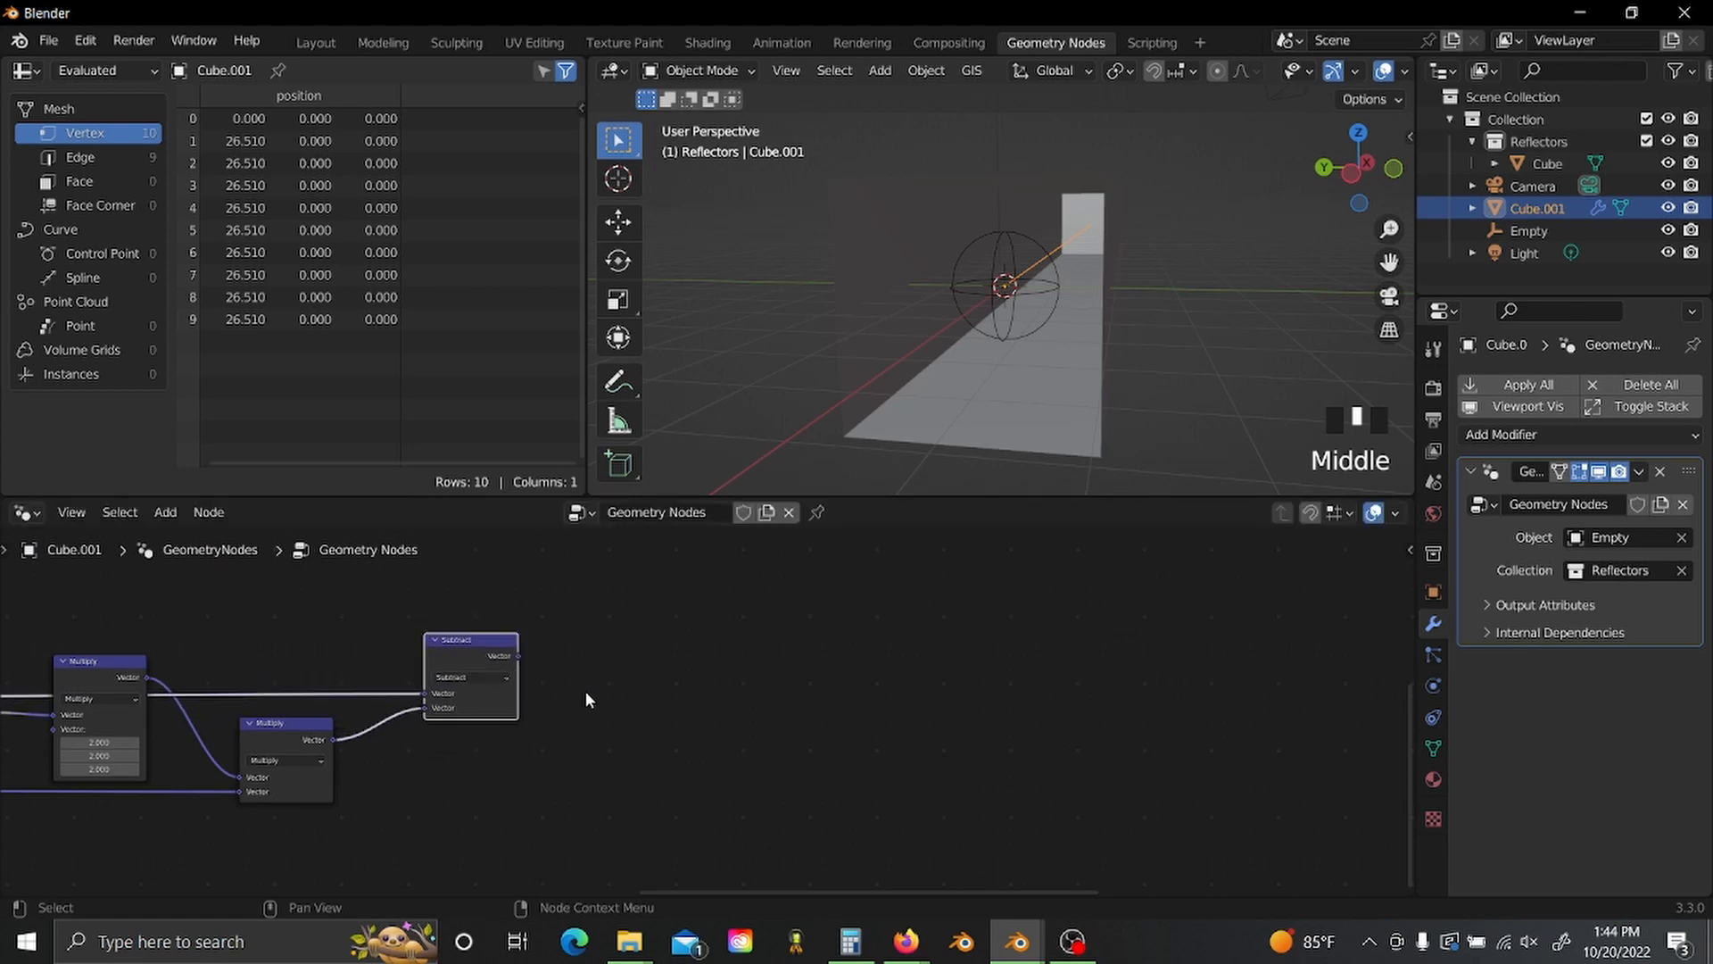
- Add a second Raycast node in the free space to the right of the Subtract node
{"action": "scroll", "coordinate": [674, 683], "scroll_direction": "down", "scroll_amount": 3}
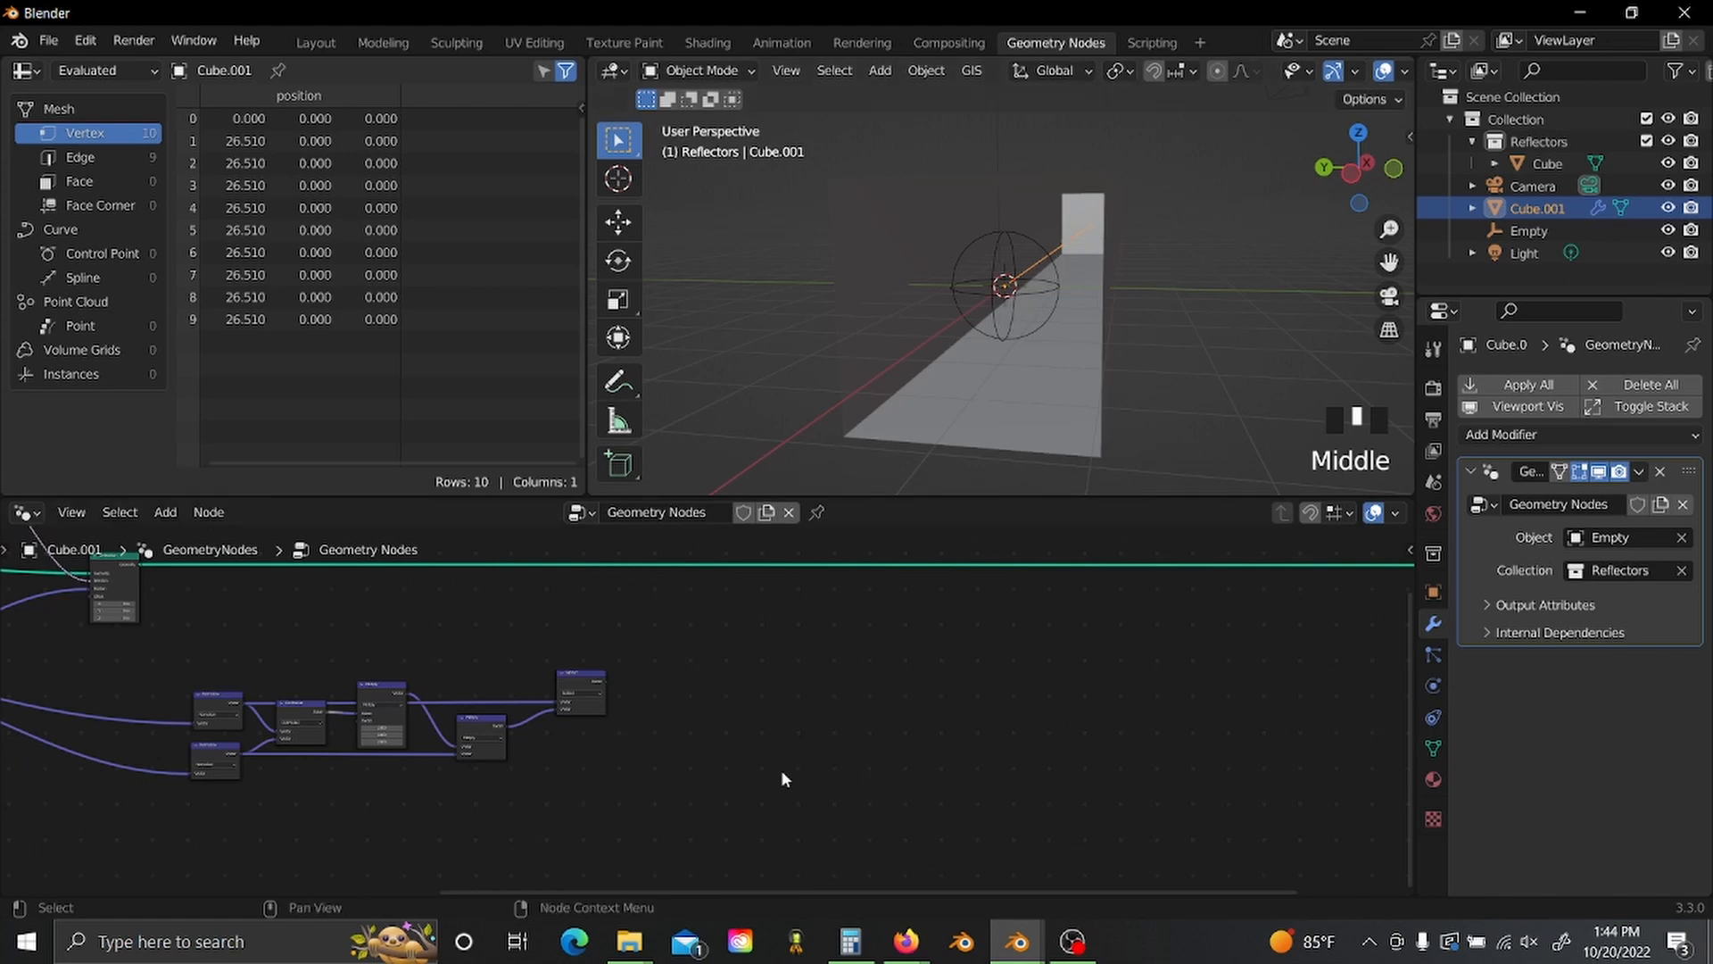
{"action": "middle_click_drag", "start_coordinate": [667, 657], "coordinate": [584, 681]}
{"action": "scroll", "coordinate": [769, 772], "scroll_direction": "up", "scroll_amount": 2}
{"action": "key", "text": "shift+a"}
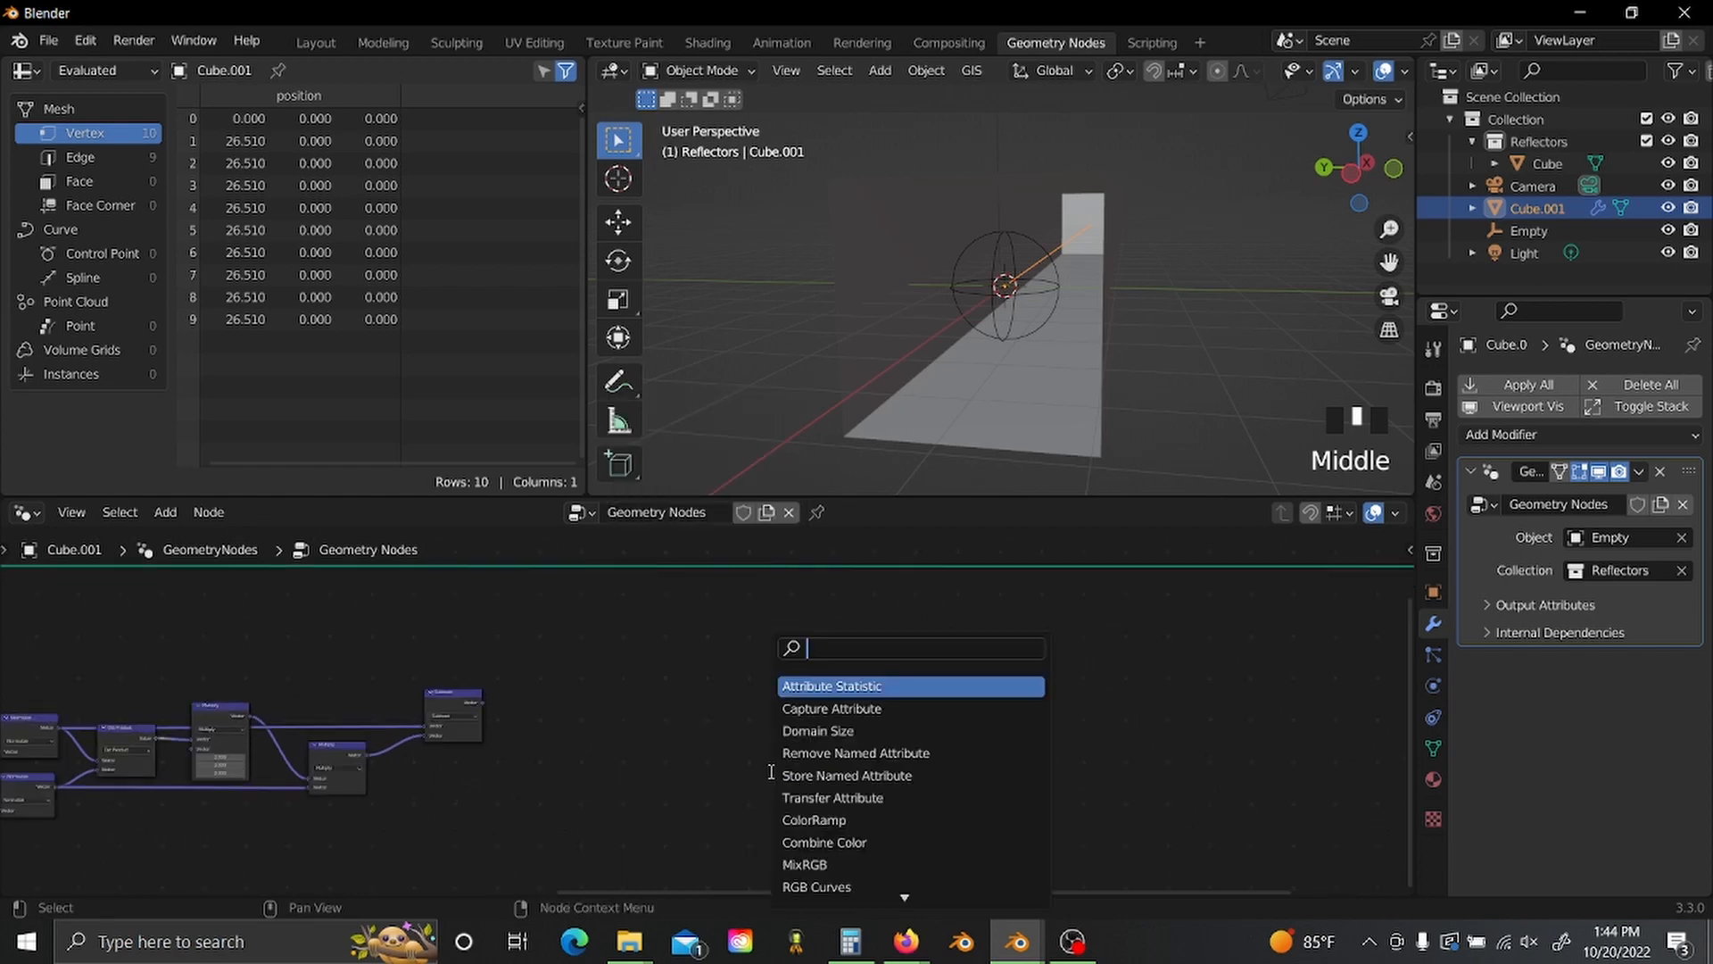
{"action": "type", "text": "ray"}
{"action": "key", "text": "Return"}
{"action": "left_click", "coordinate": [730, 633]}
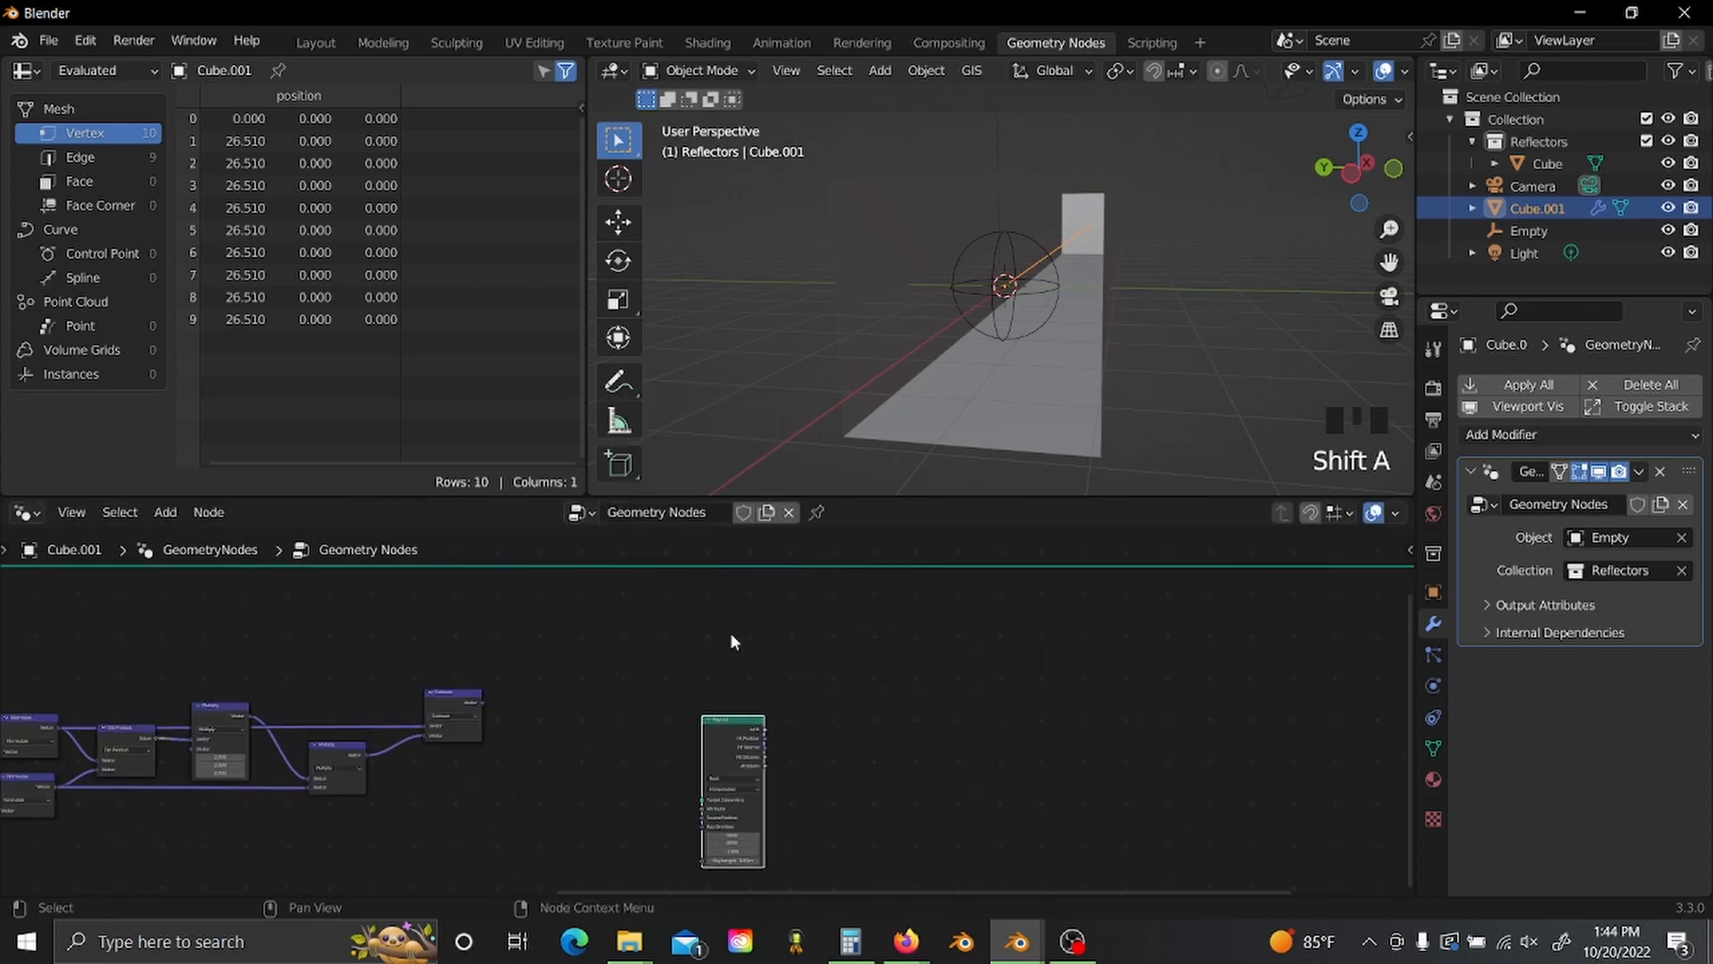
- Move the whole chain of vector math nodes, from the Normalize pair to Subtract, lower in the node tree
{"action": "scroll", "coordinate": [687, 710], "scroll_direction": "down", "scroll_amount": 3}
{"action": "middle_click_drag", "start_coordinate": [620, 727], "coordinate": [813, 679]}
{"action": "left_click_drag", "start_coordinate": [435, 643], "coordinate": [744, 748]}
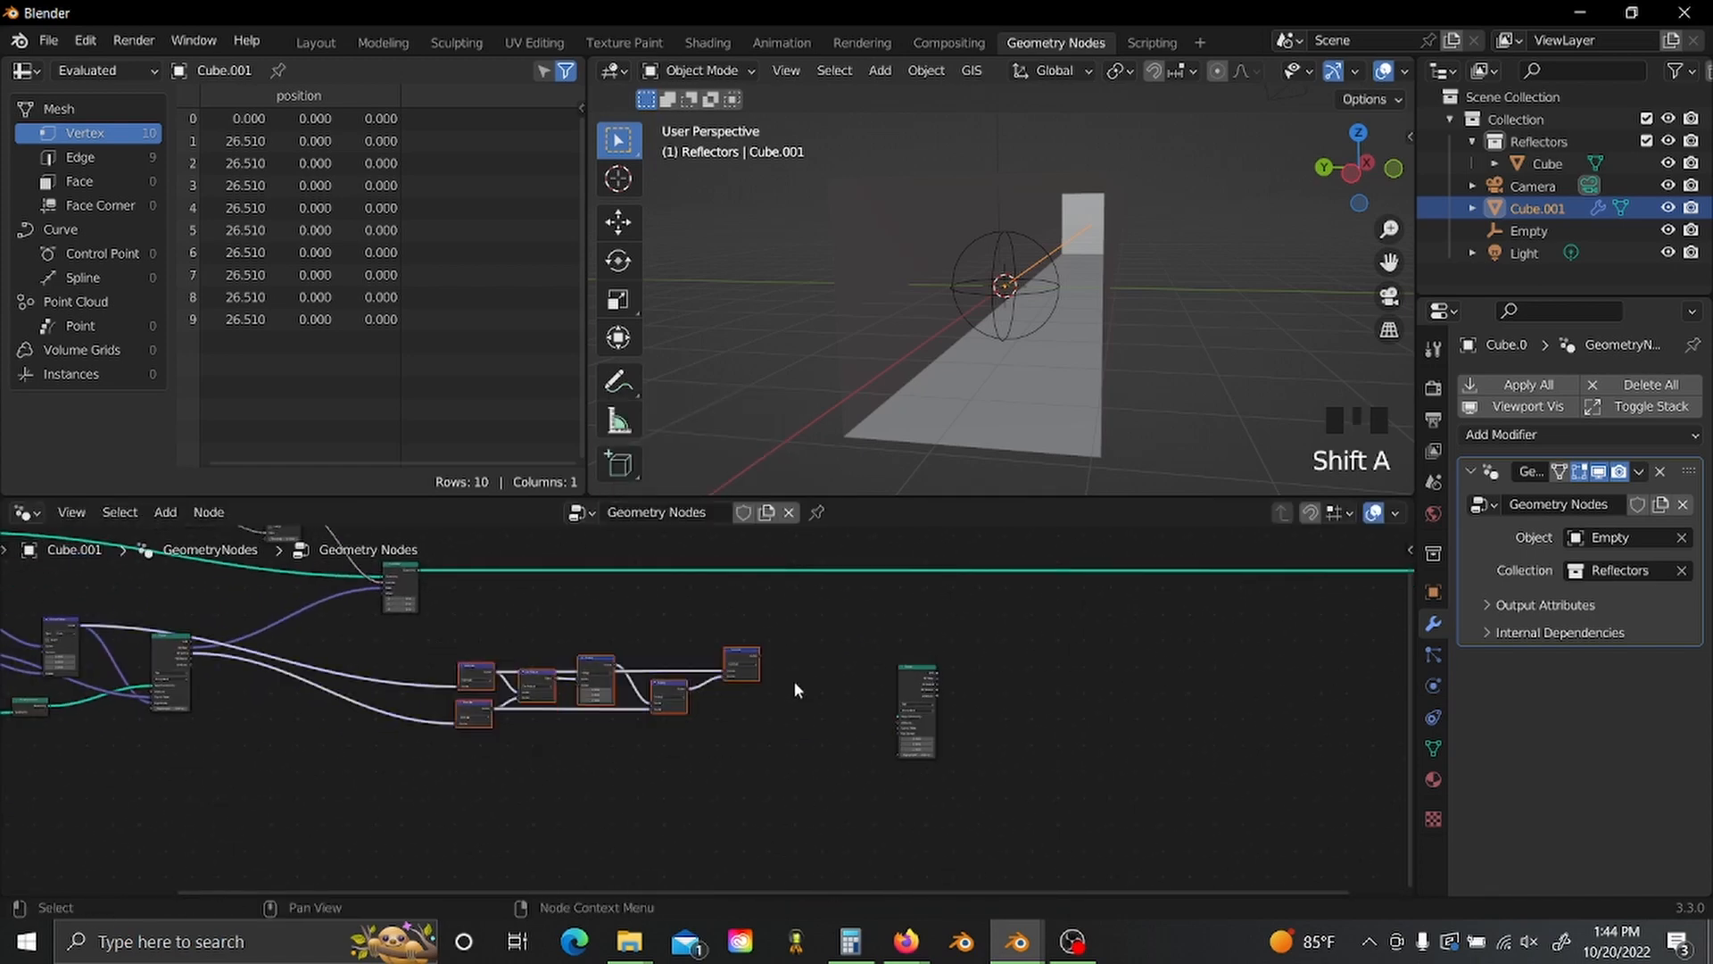
{"action": "key", "text": "g"}
{"action": "left_click", "coordinate": [775, 816]}
- Select the new Raycast node and move it slightly lower
{"action": "left_click_drag", "start_coordinate": [776, 671], "coordinate": [977, 746]}
{"action": "key", "text": "g"}
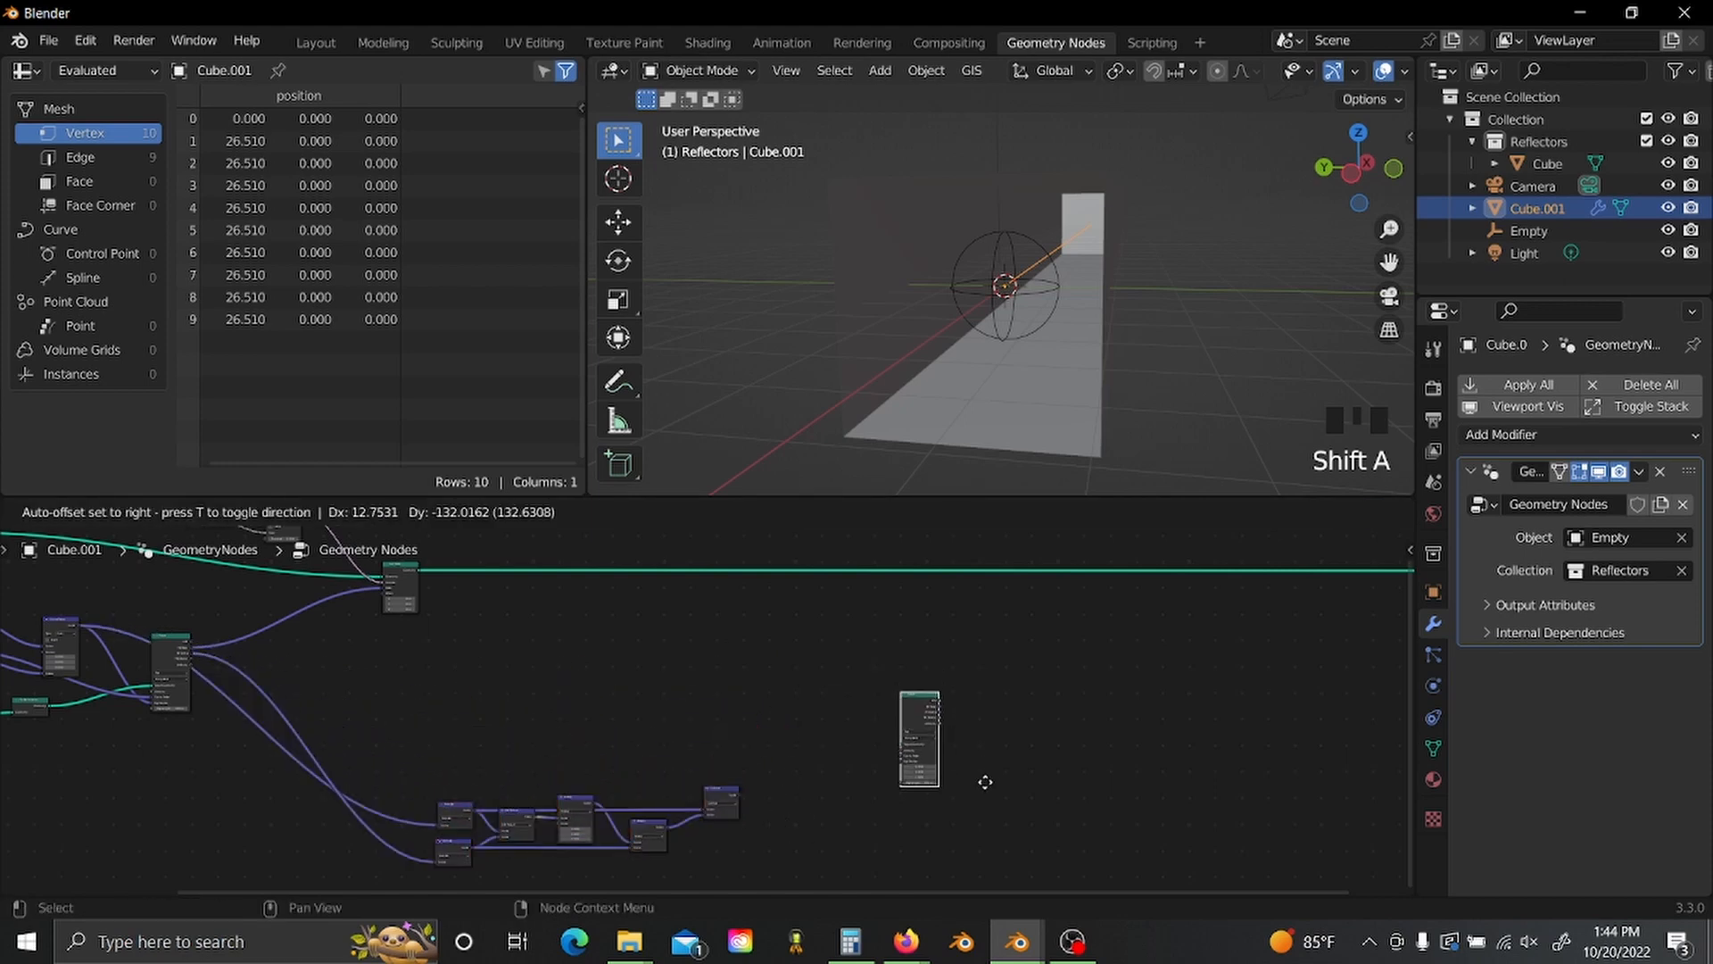
{"action": "left_click", "coordinate": [959, 789]}
- Connect the Subtract node's Vector output to the new Raycast's Ray Direction and move that Raycast farther right
{"action": "scroll", "coordinate": [928, 780], "scroll_direction": "up", "scroll_amount": 6}
{"action": "middle_click_drag", "start_coordinate": [922, 778], "coordinate": [763, 731]}
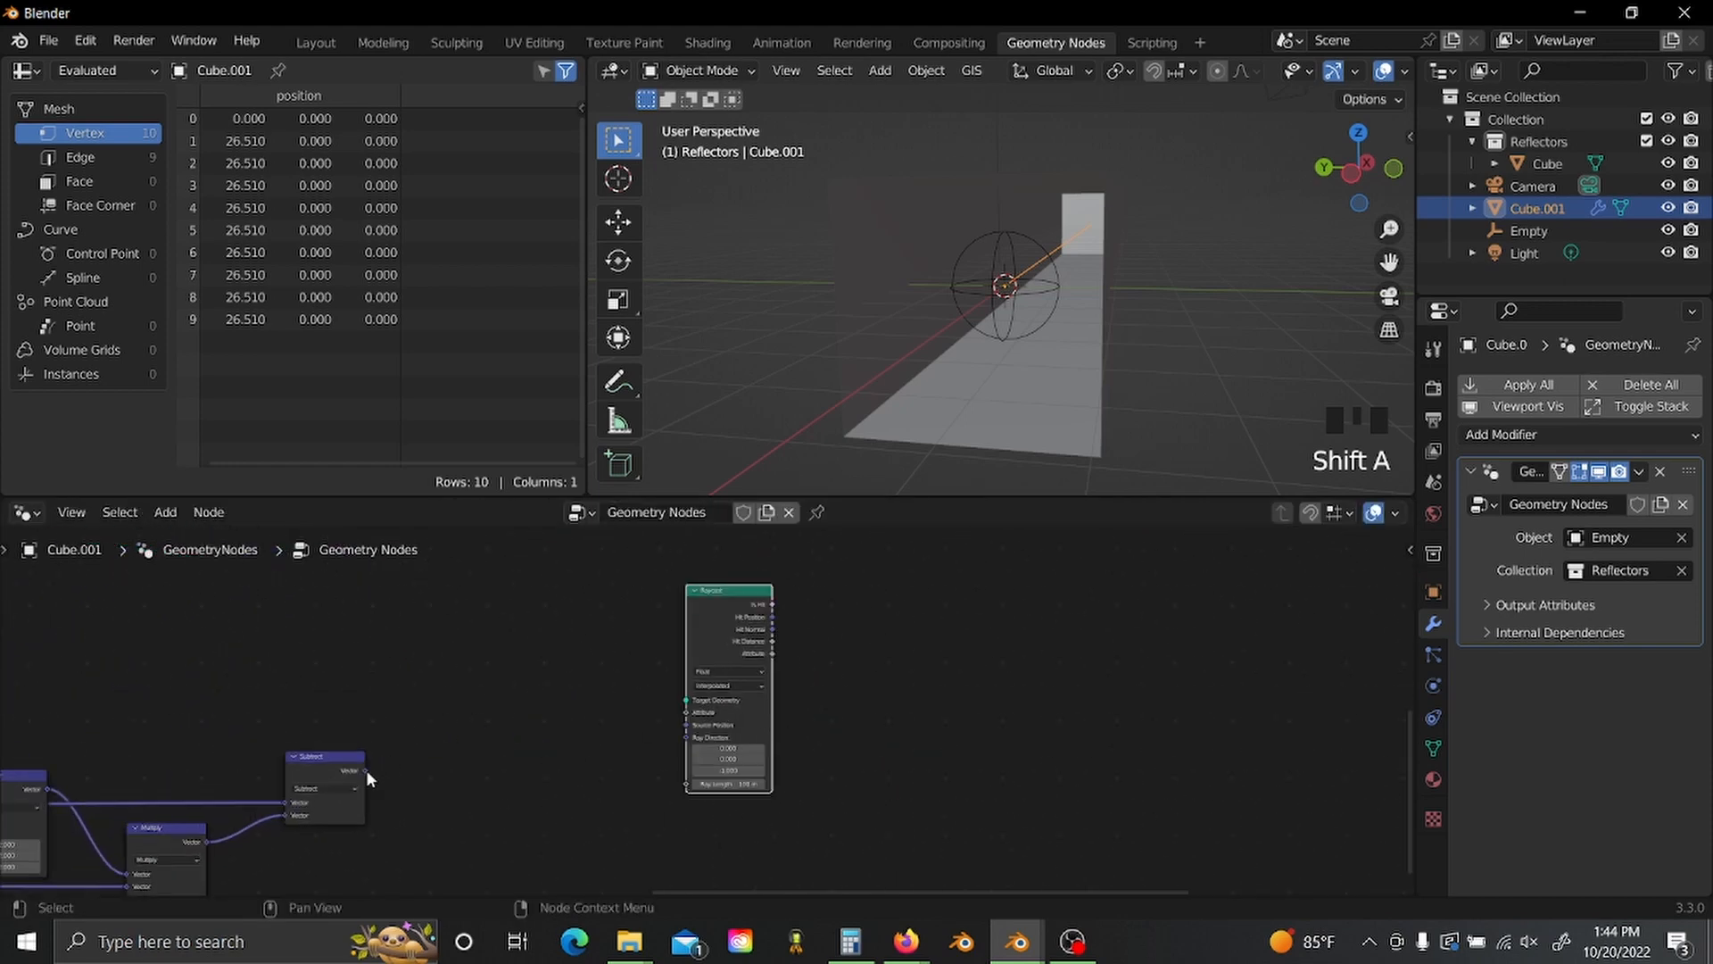
{"action": "left_click_drag", "start_coordinate": [364, 769], "coordinate": [680, 734]}
{"action": "left_click_drag", "start_coordinate": [728, 638], "coordinate": [1068, 632]}
{"action": "middle_click_drag", "start_coordinate": [1171, 587], "coordinate": [935, 634]}
{"action": "scroll", "coordinate": [936, 634], "scroll_direction": "up", "scroll_amount": 2}
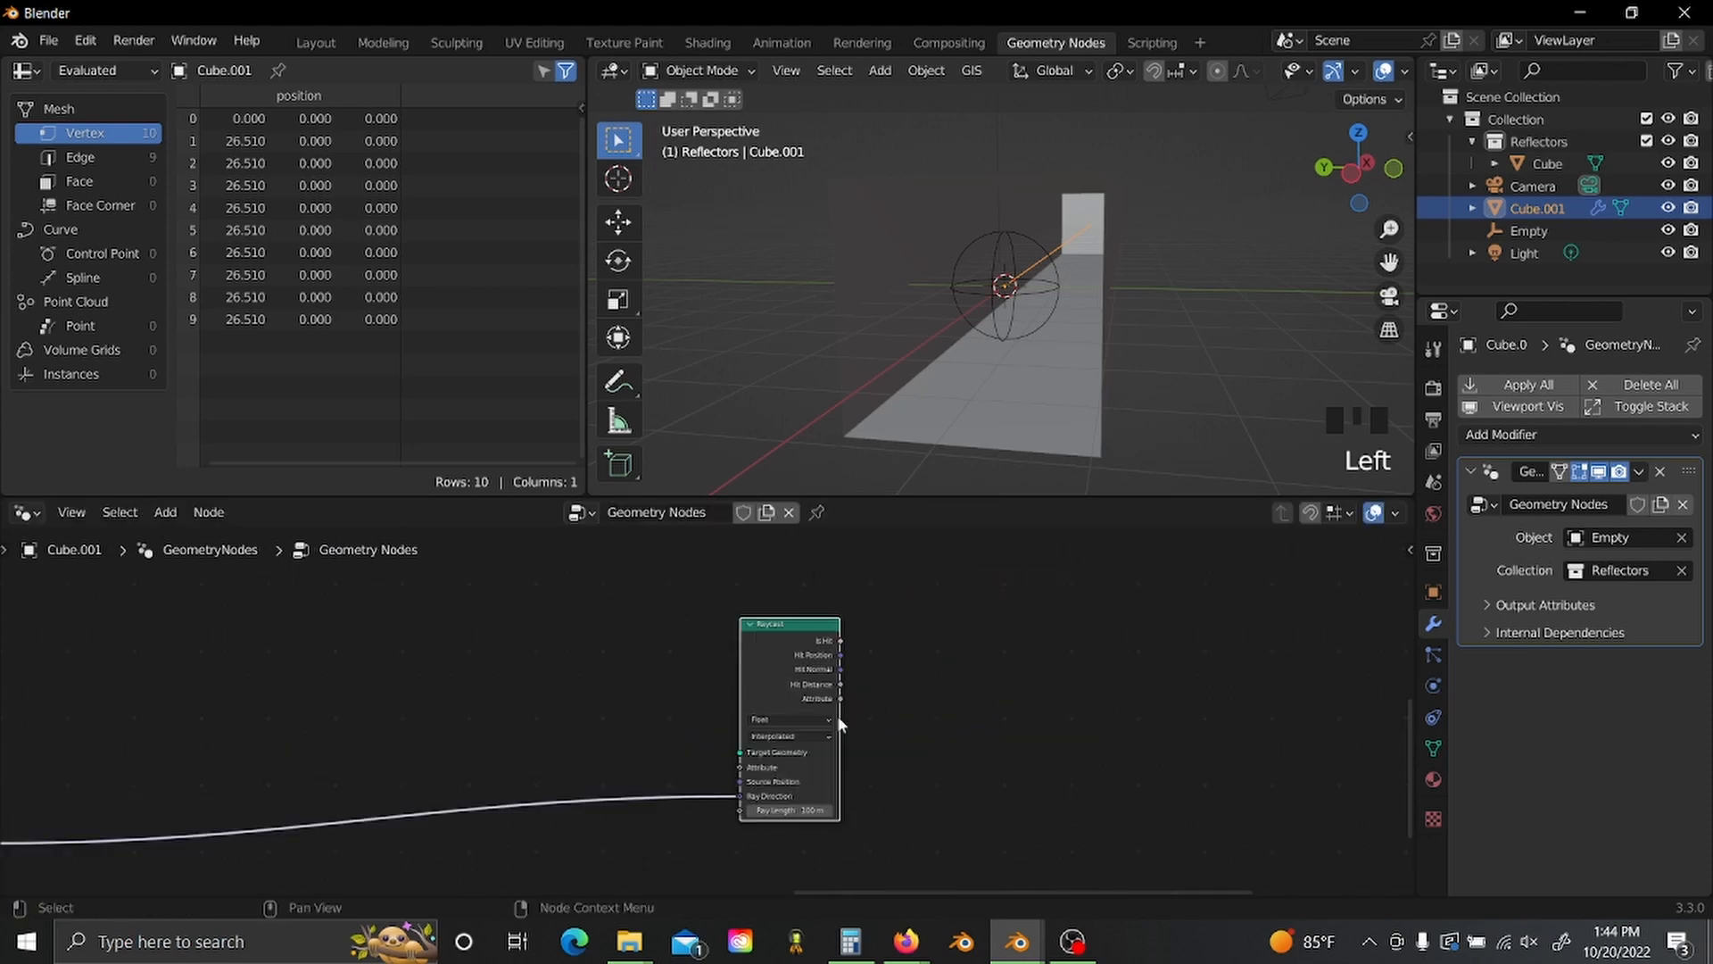
{"action": "scroll", "coordinate": [702, 746], "scroll_direction": "down", "scroll_amount": 2}
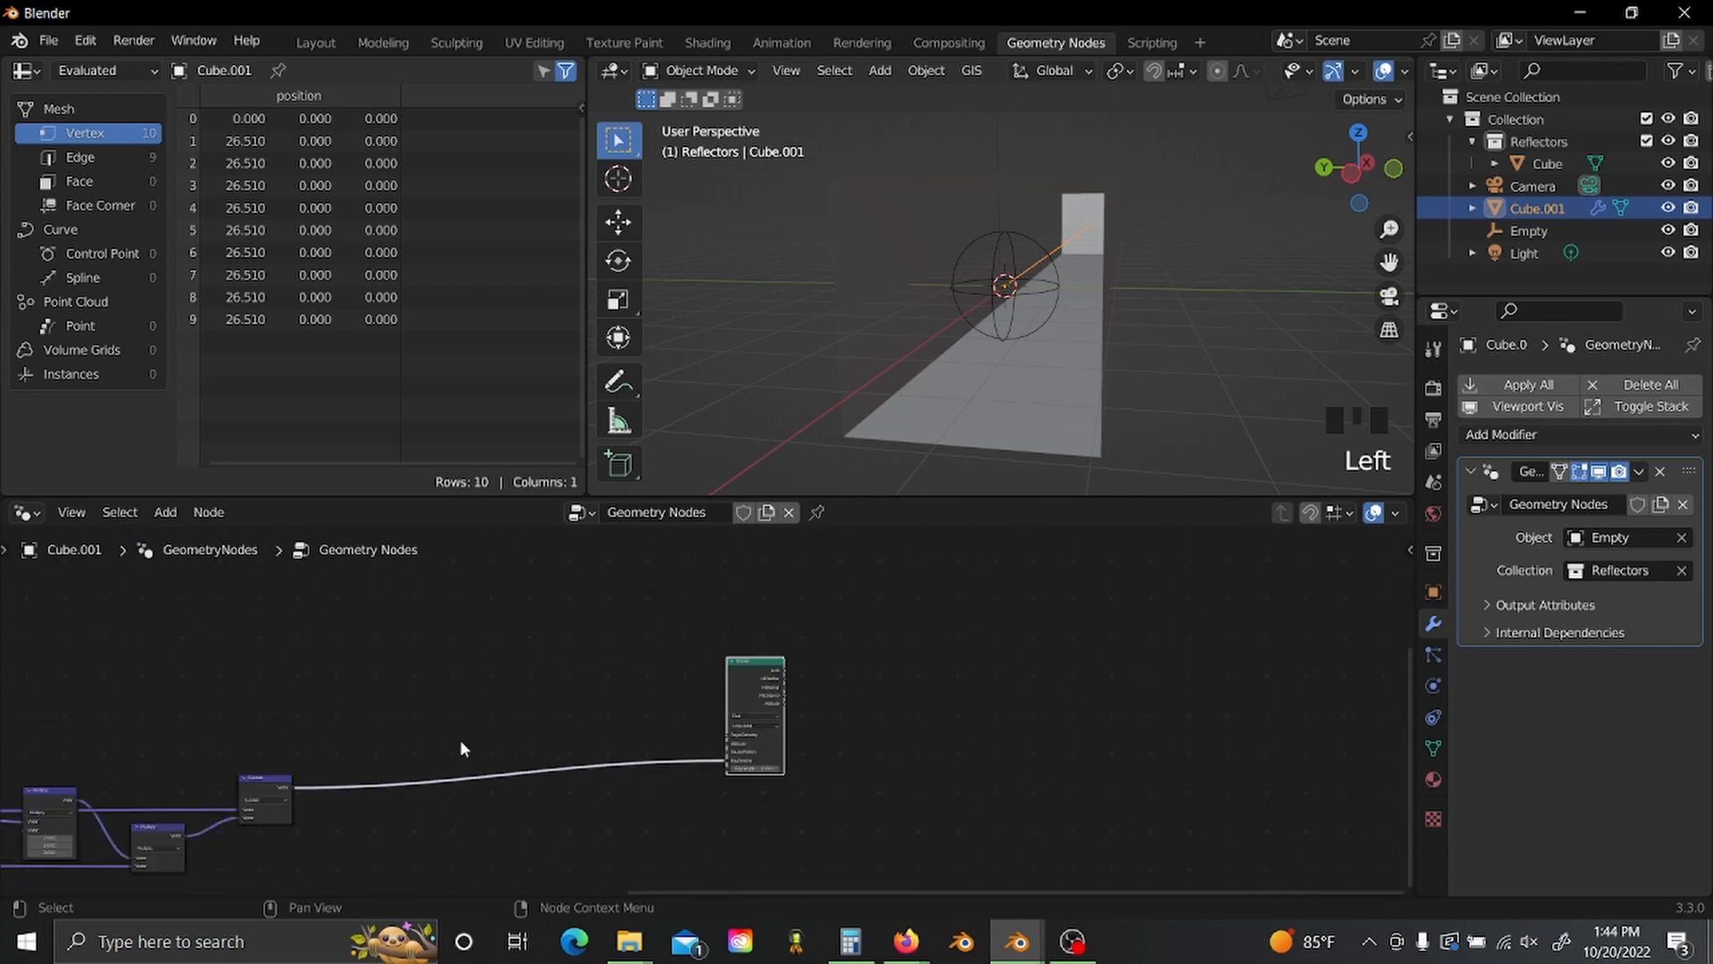
- Connect the first Raycast node's Hit Position output to the second Raycast node's Source Position
{"action": "middle_click_drag", "start_coordinate": [378, 708], "coordinate": [1031, 738]}
{"action": "scroll", "coordinate": [1031, 738], "scroll_direction": "up", "scroll_amount": 1}
{"action": "middle_click_drag", "start_coordinate": [300, 629], "coordinate": [489, 676]}
{"action": "scroll", "coordinate": [489, 676], "scroll_direction": "up", "scroll_amount": 2}
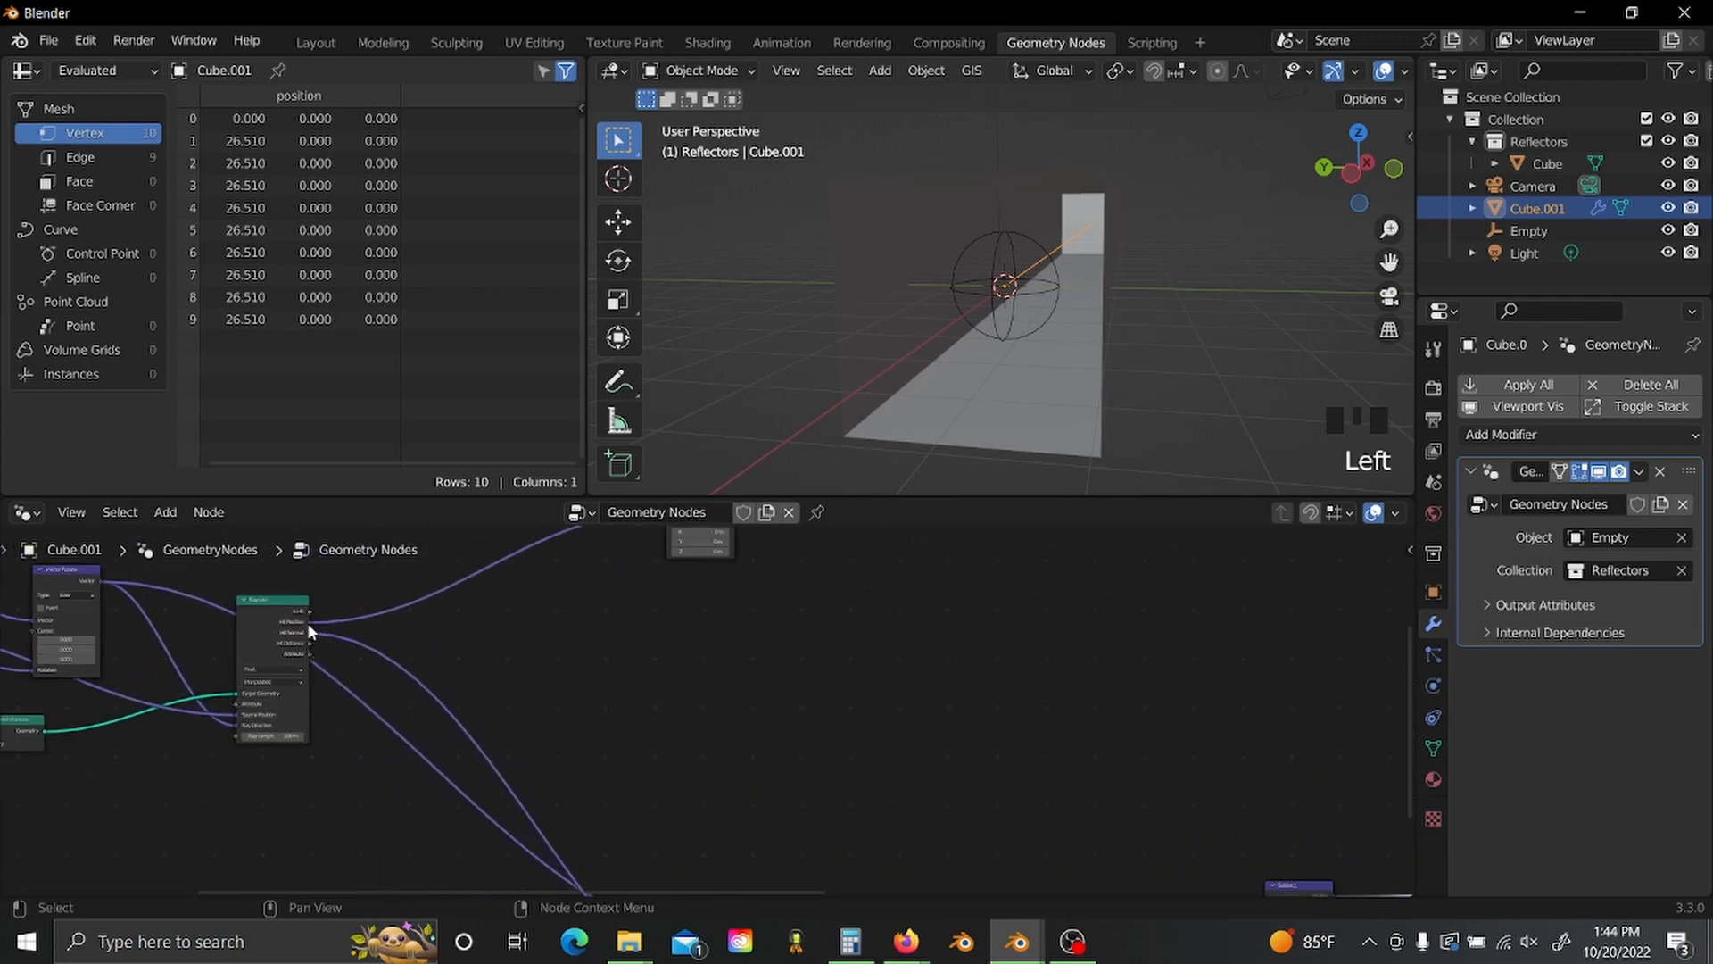
{"action": "left_click_drag", "start_coordinate": [308, 622], "coordinate": [1162, 734]}
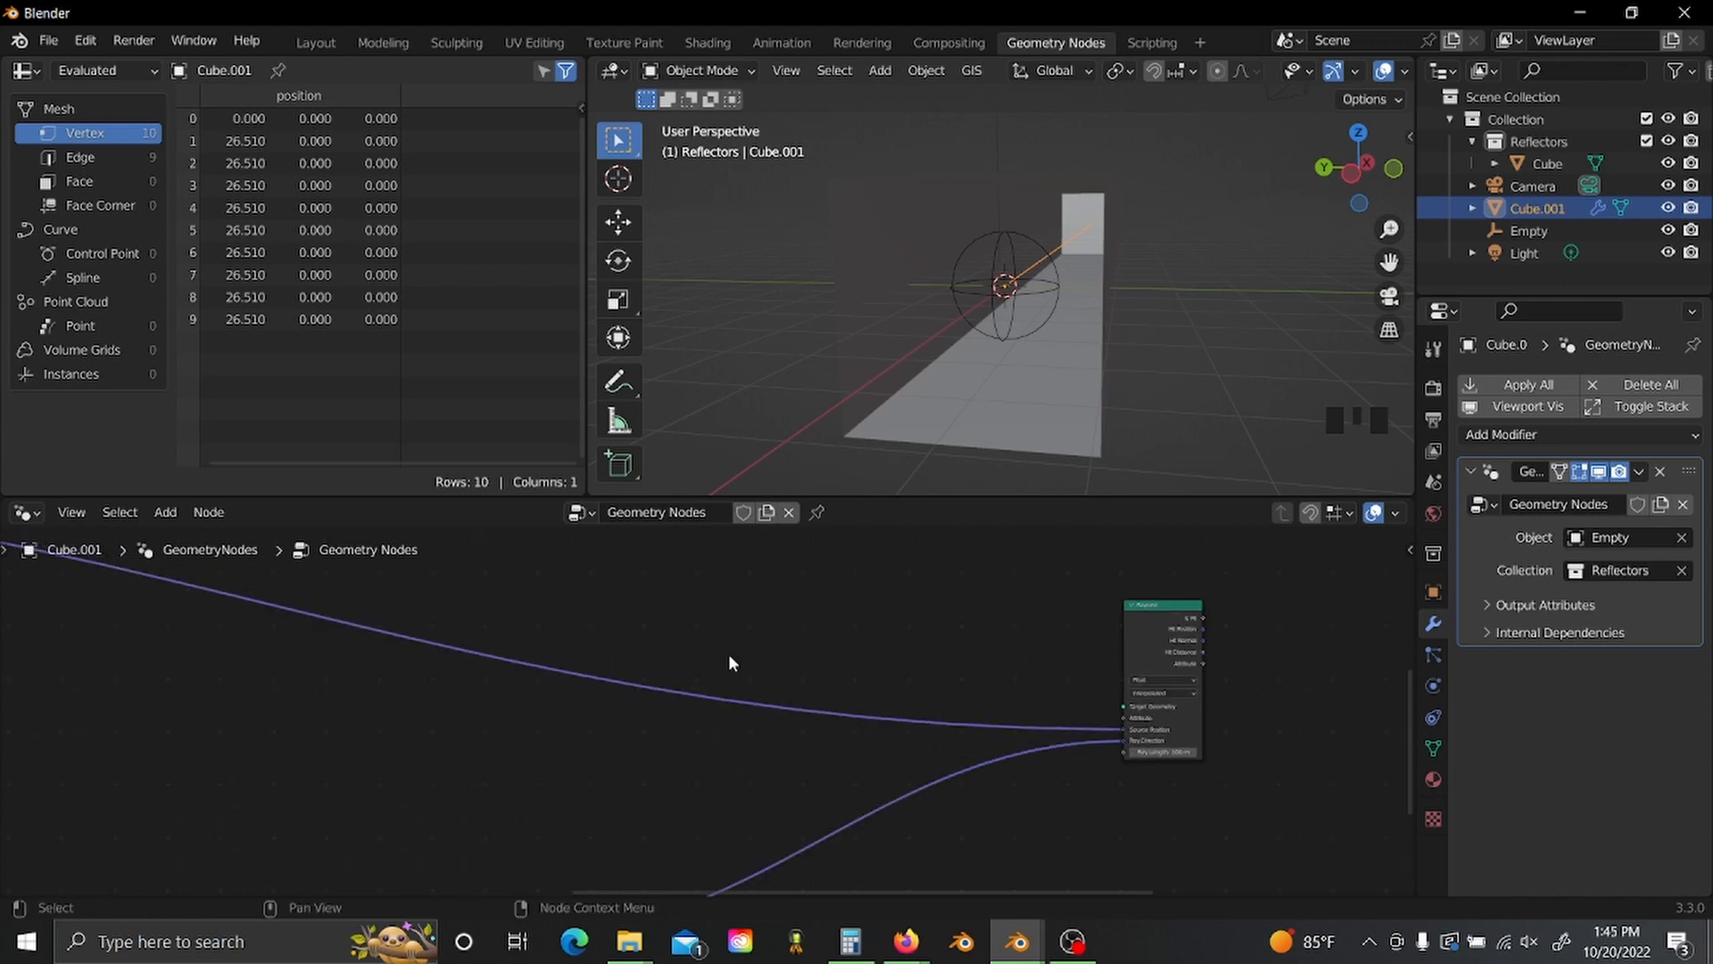
- Duplicate the Subtract node, set the copy to Length and feed it the Subtract node's Vector output
{"action": "scroll", "coordinate": [728, 653], "scroll_direction": "down", "scroll_amount": 2}
{"action": "scroll", "coordinate": [780, 651], "scroll_direction": "up", "scroll_amount": 2}
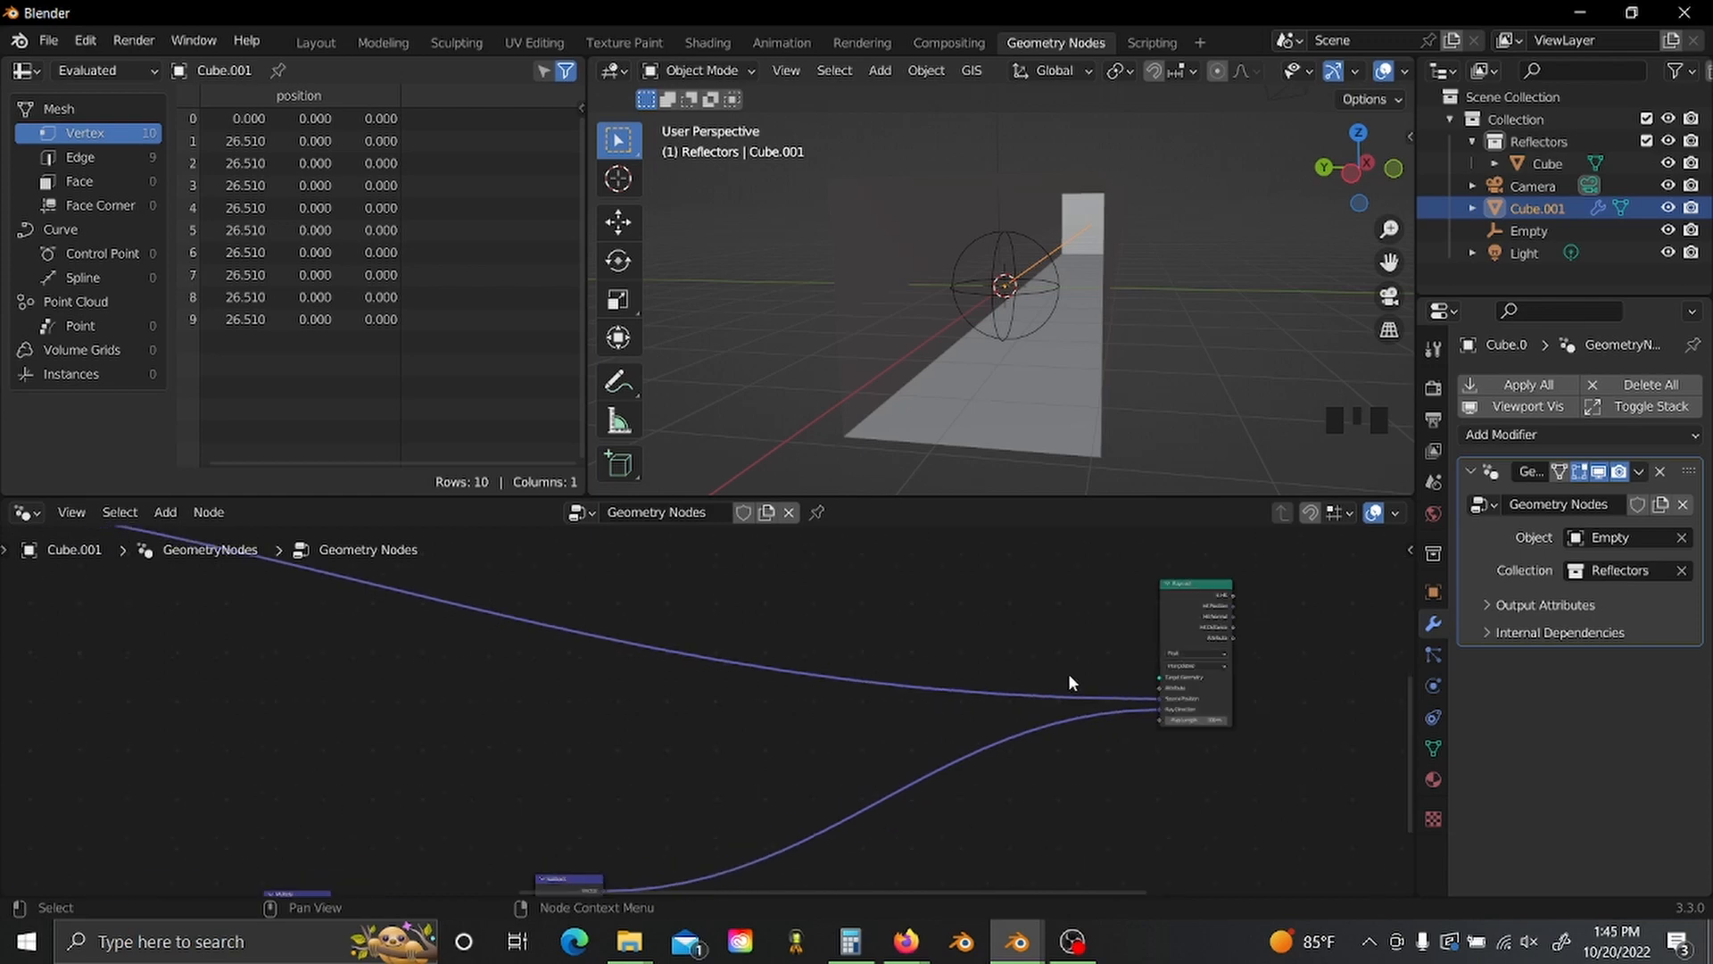
{"action": "scroll", "coordinate": [1079, 677], "scroll_direction": "up", "scroll_amount": 1}
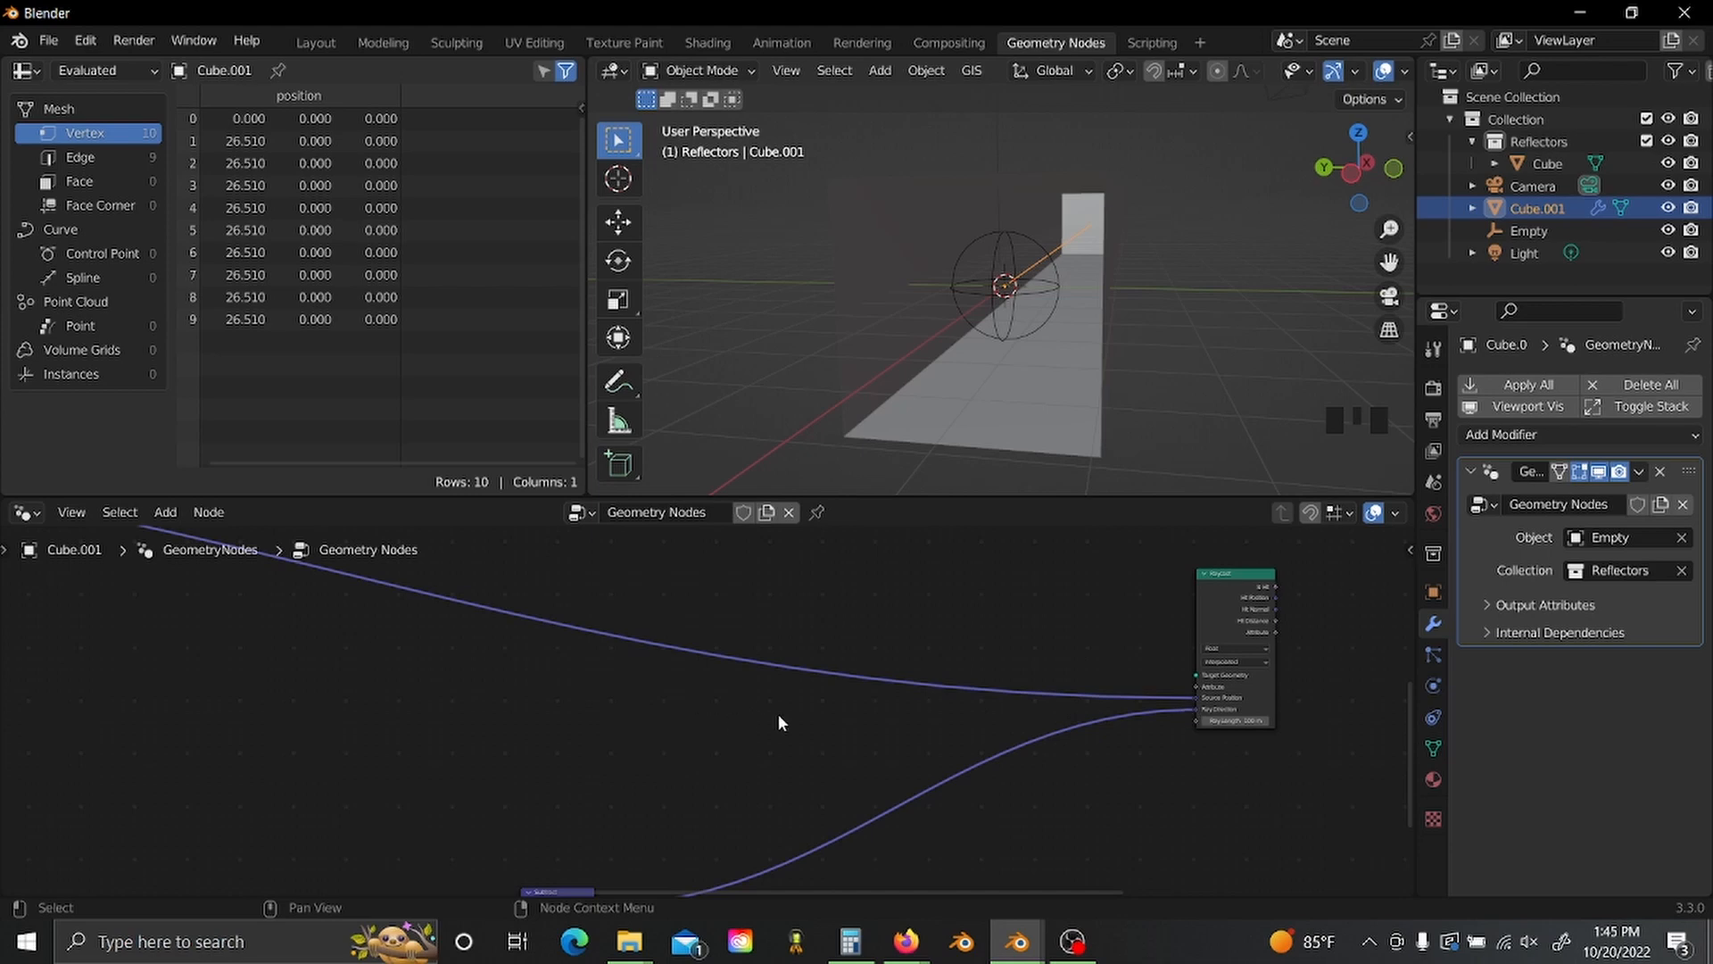
{"action": "scroll", "coordinate": [772, 727], "scroll_direction": "down", "scroll_amount": 2}
{"action": "left_click", "coordinate": [538, 789]}
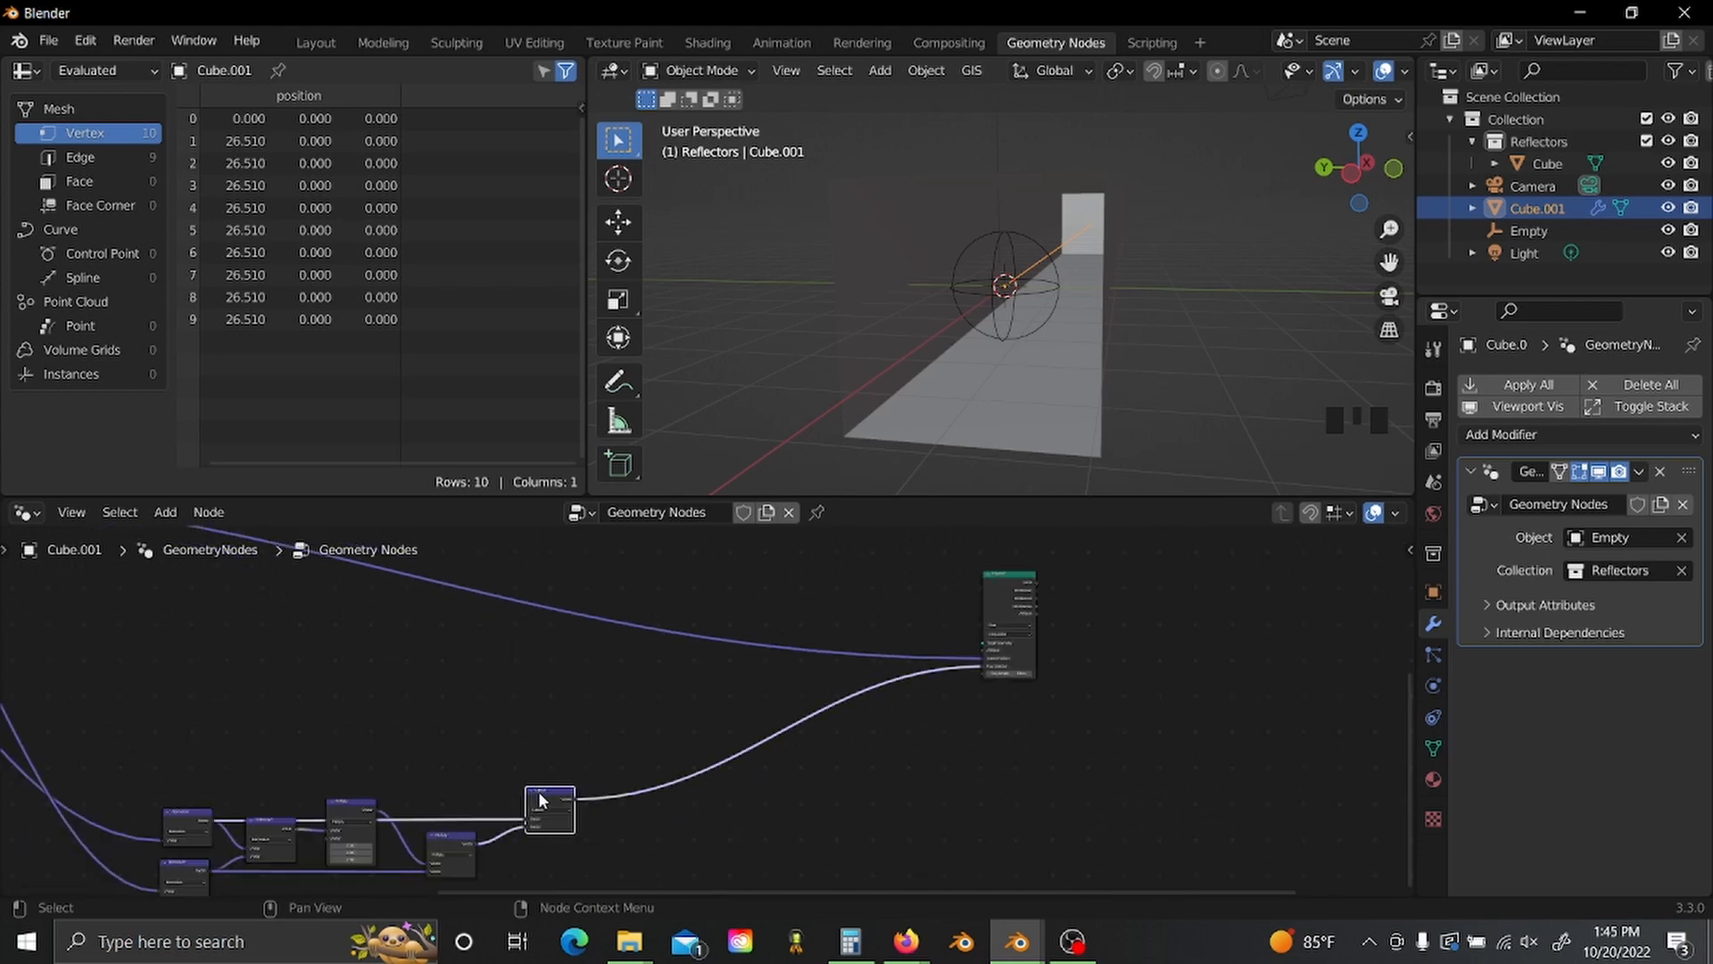
{"action": "key", "text": "shift+d"}
{"action": "left_click", "coordinate": [604, 697]}
{"action": "scroll", "coordinate": [714, 705], "scroll_direction": "up", "scroll_amount": 2}
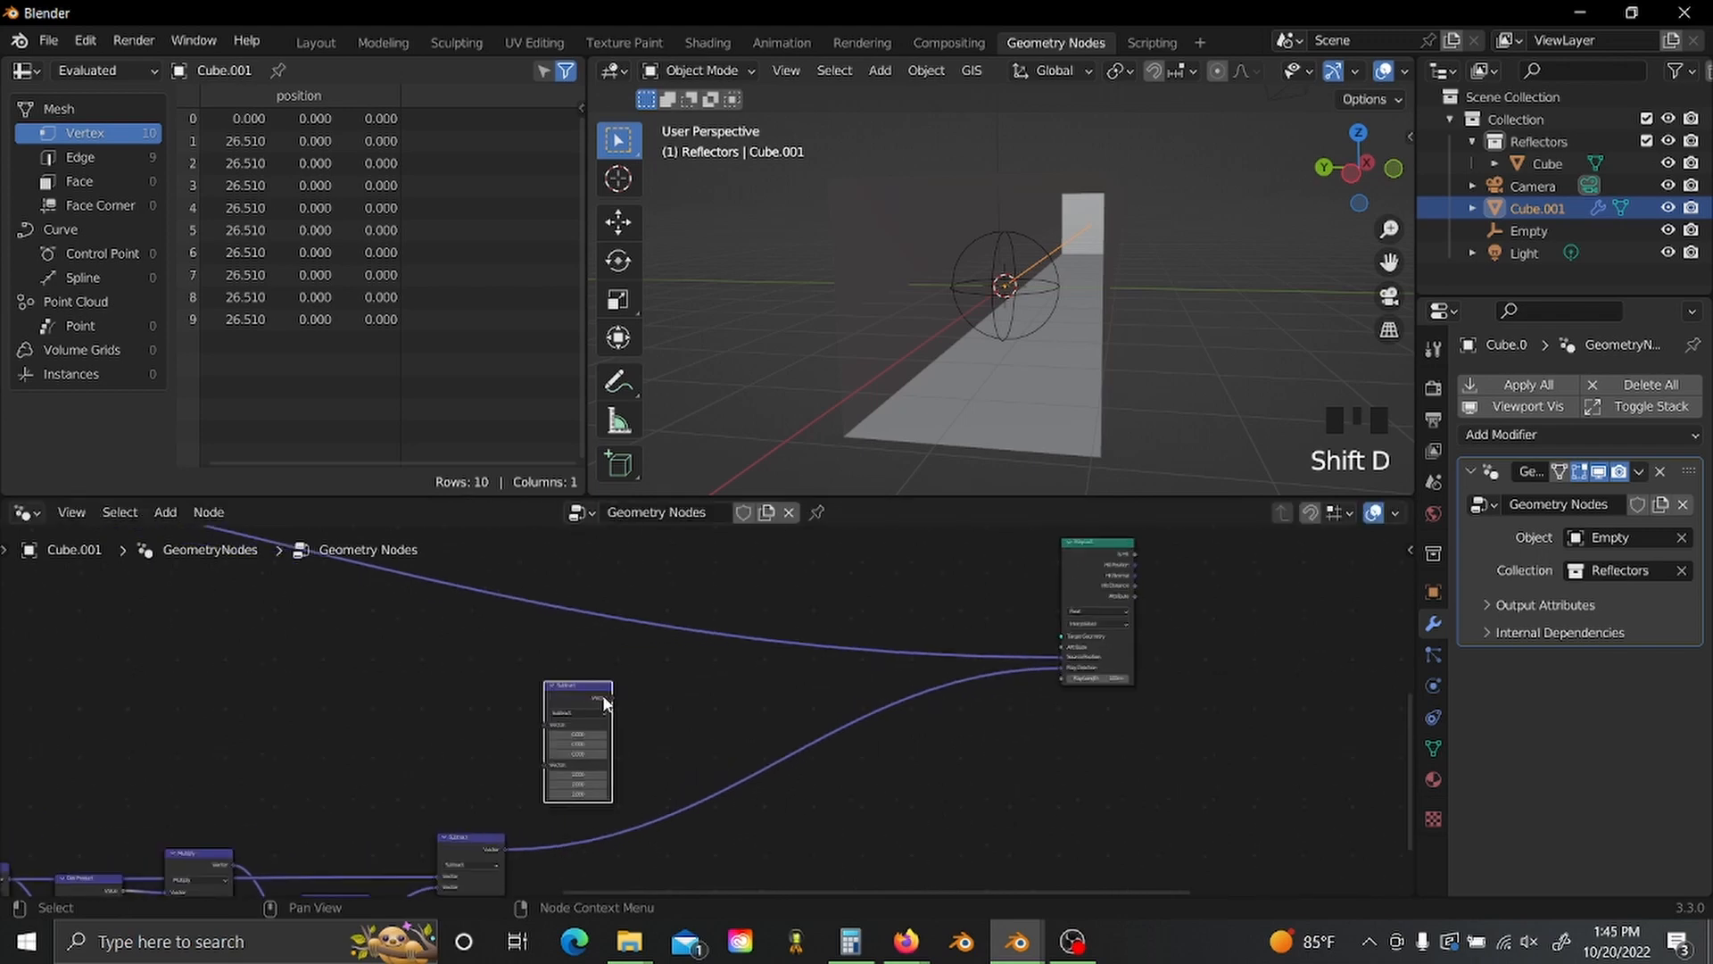
{"action": "left_click", "coordinate": [582, 712]}
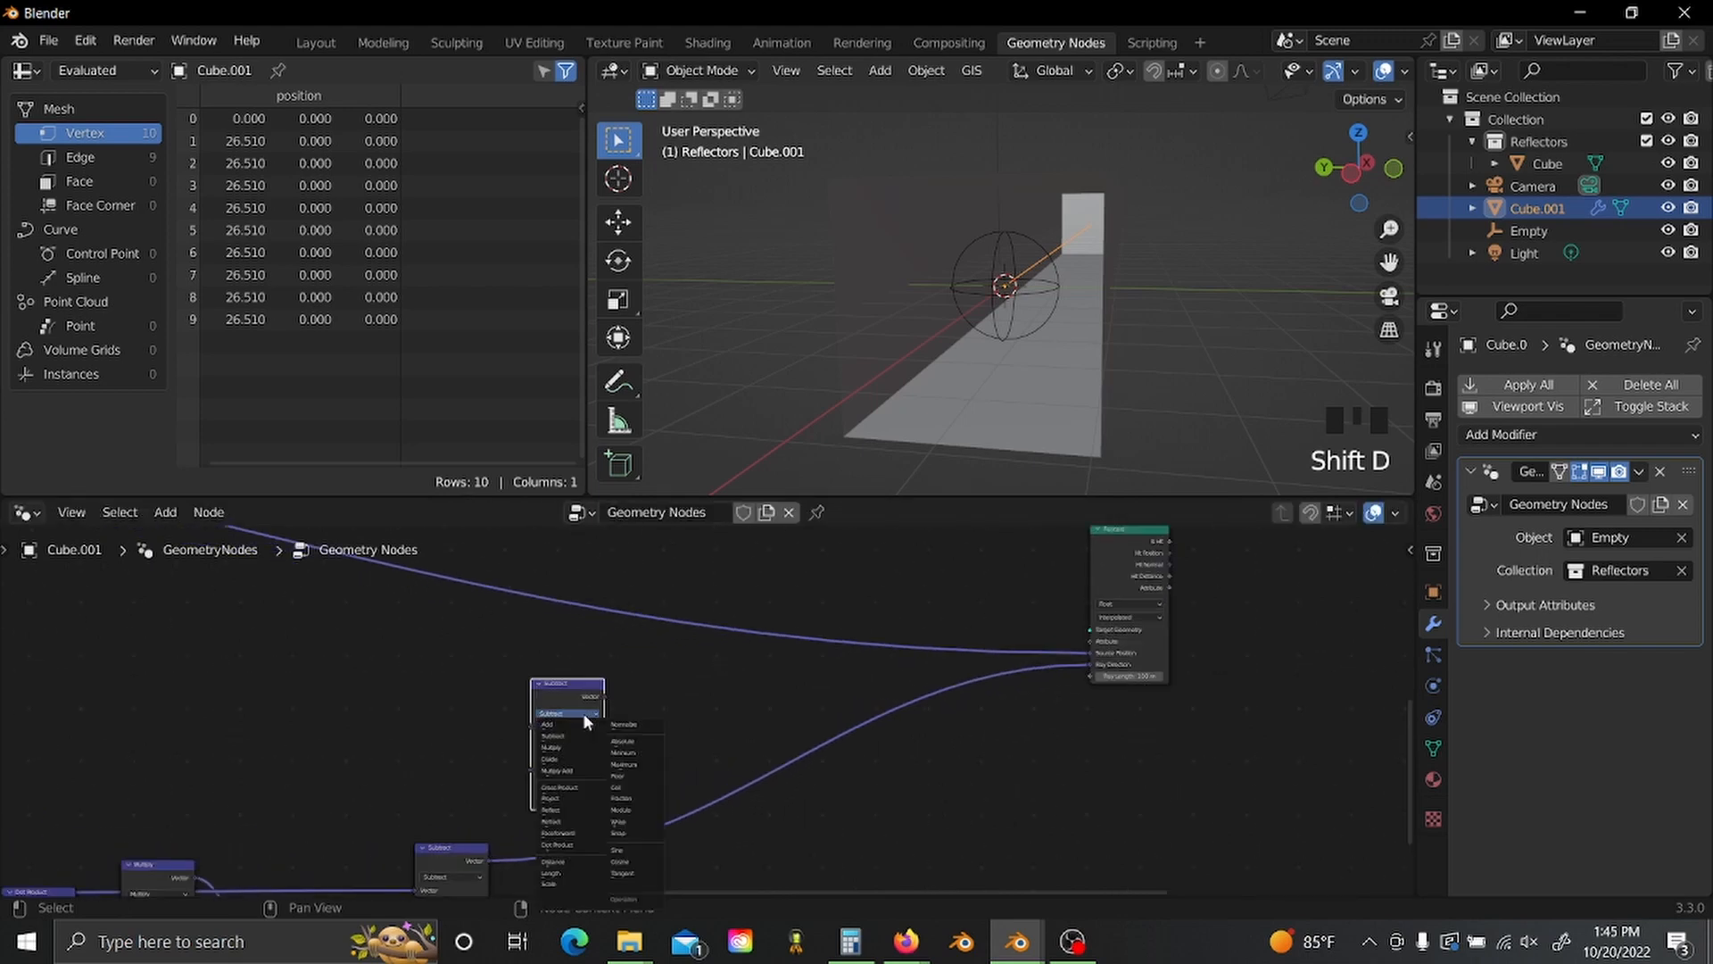
{"action": "left_click", "coordinate": [551, 873]}
{"action": "scroll", "coordinate": [661, 777], "scroll_direction": "up", "scroll_amount": 2}
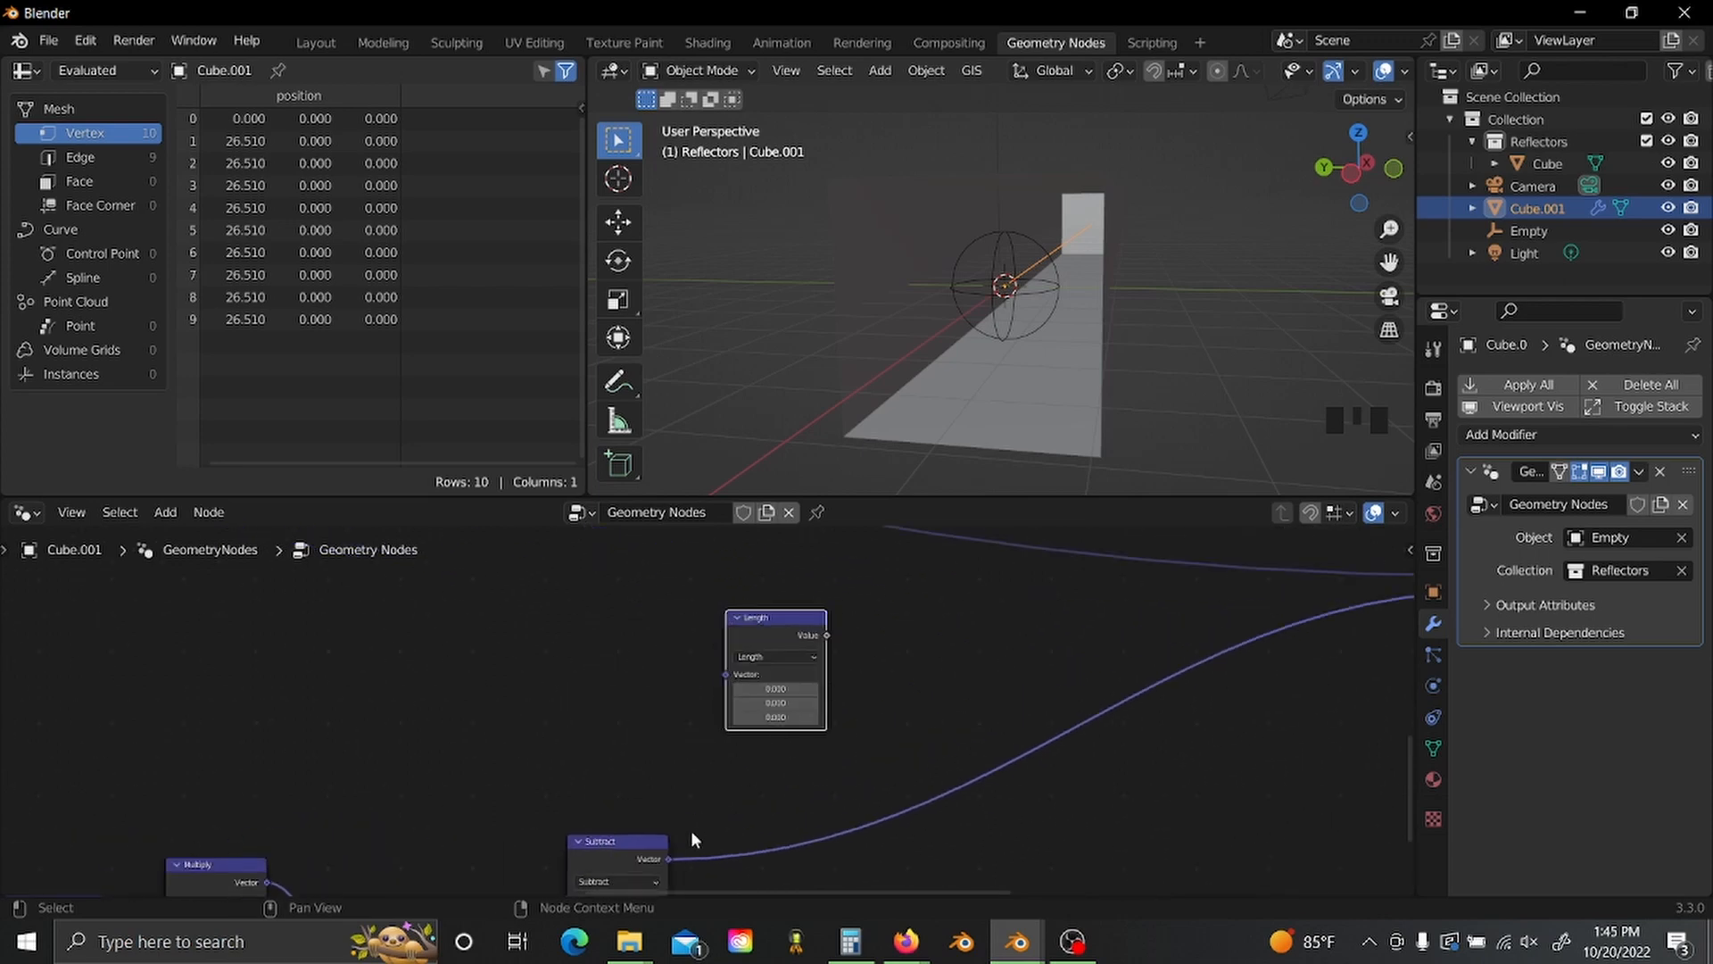
{"action": "left_click_drag", "start_coordinate": [668, 857], "coordinate": [726, 674]}
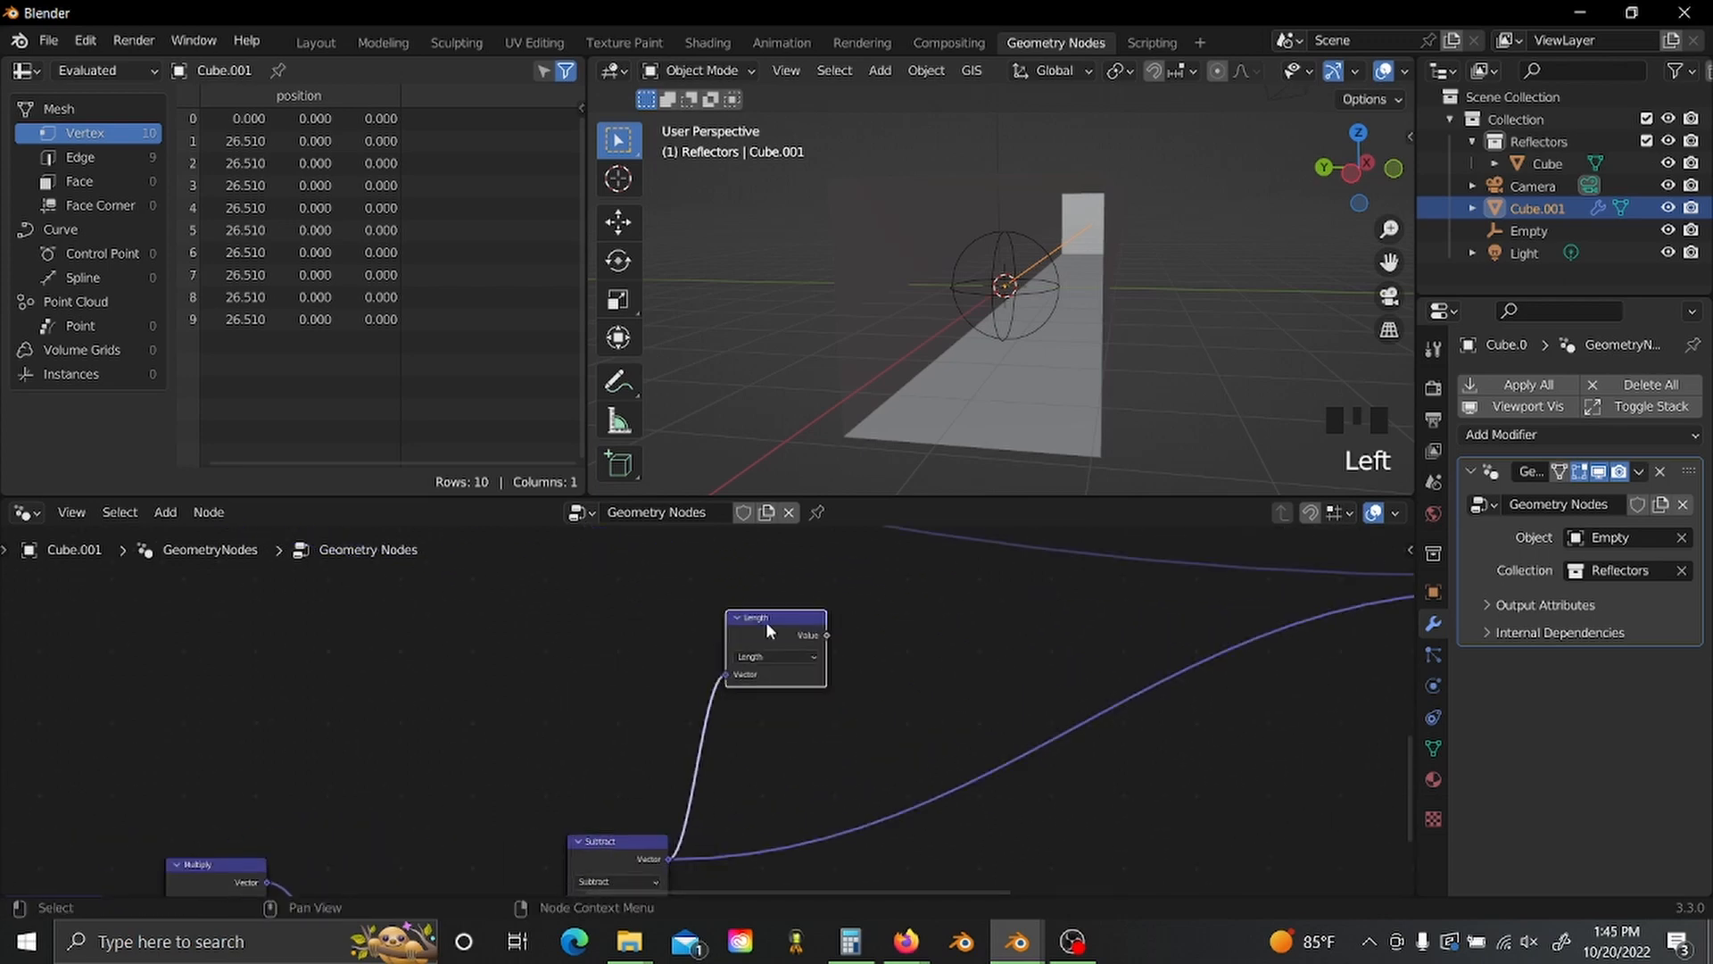
- Duplicate the Length node beside the original and set the copy's operation to Divide
{"action": "middle_click_drag", "start_coordinate": [893, 627], "coordinate": [669, 688]}
{"action": "key", "text": "shift+d"}
{"action": "left_click", "coordinate": [720, 686]}
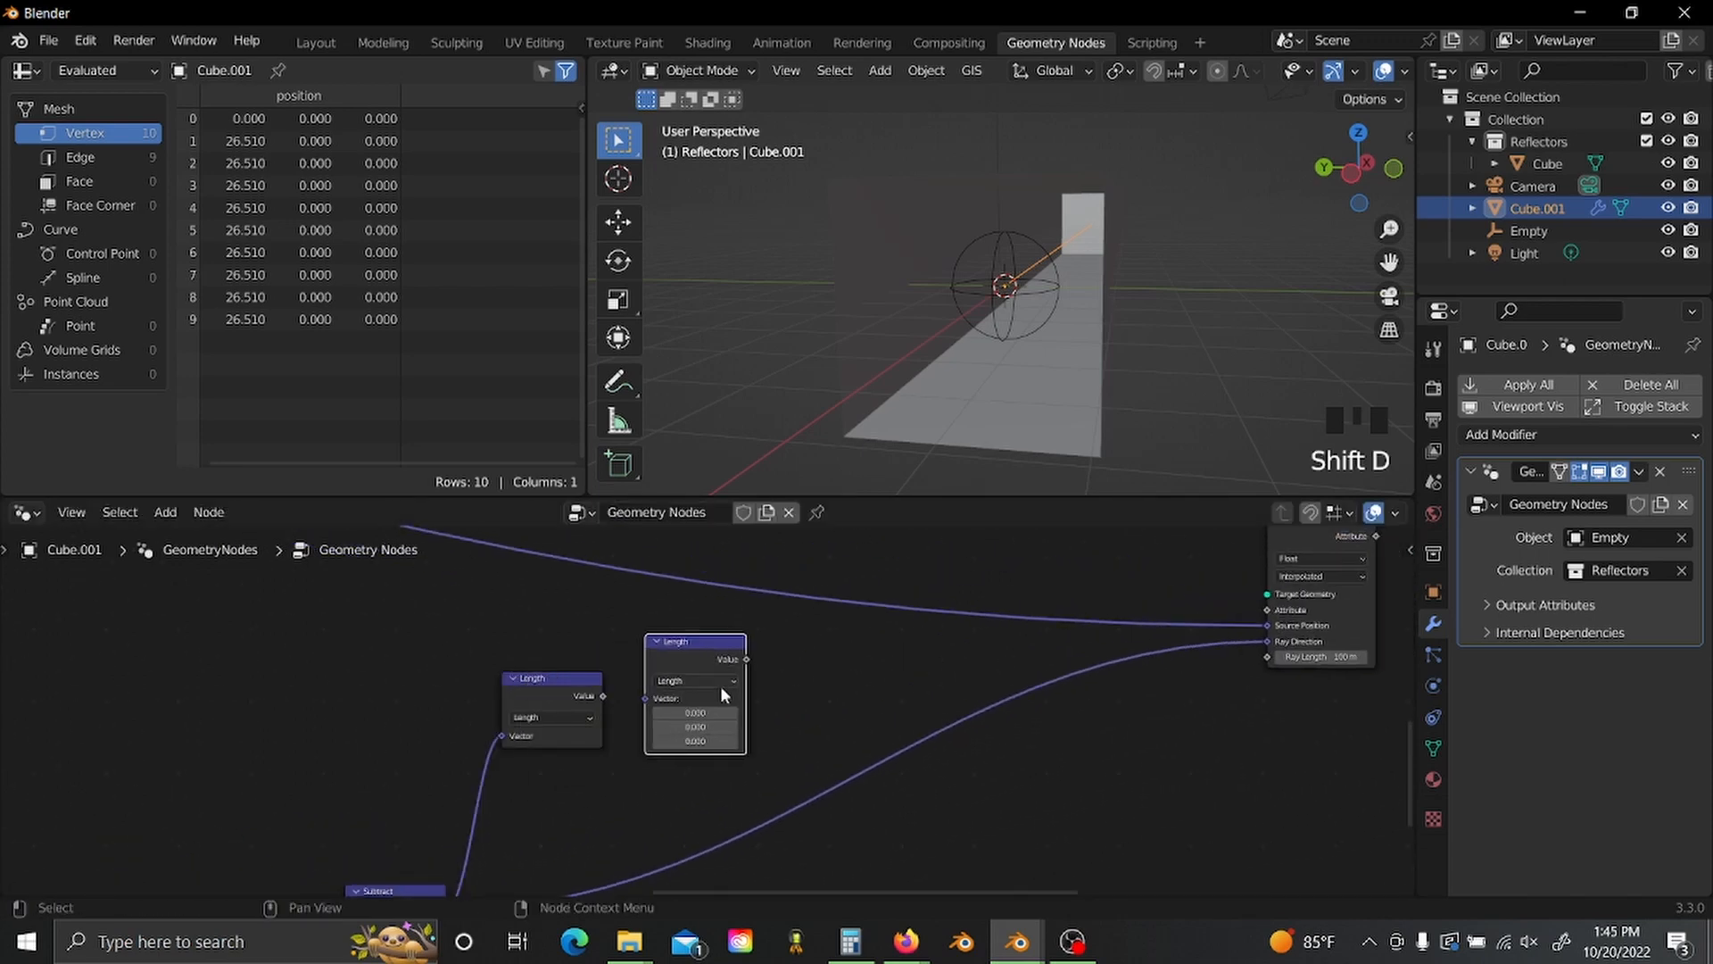
{"action": "left_click", "coordinate": [721, 685]}
{"action": "key", "text": "d"}
- Connect the Subtract vector to the Divide node's first input and the Length value to its second input
{"action": "middle_click_drag", "start_coordinate": [554, 748], "coordinate": [623, 703]}
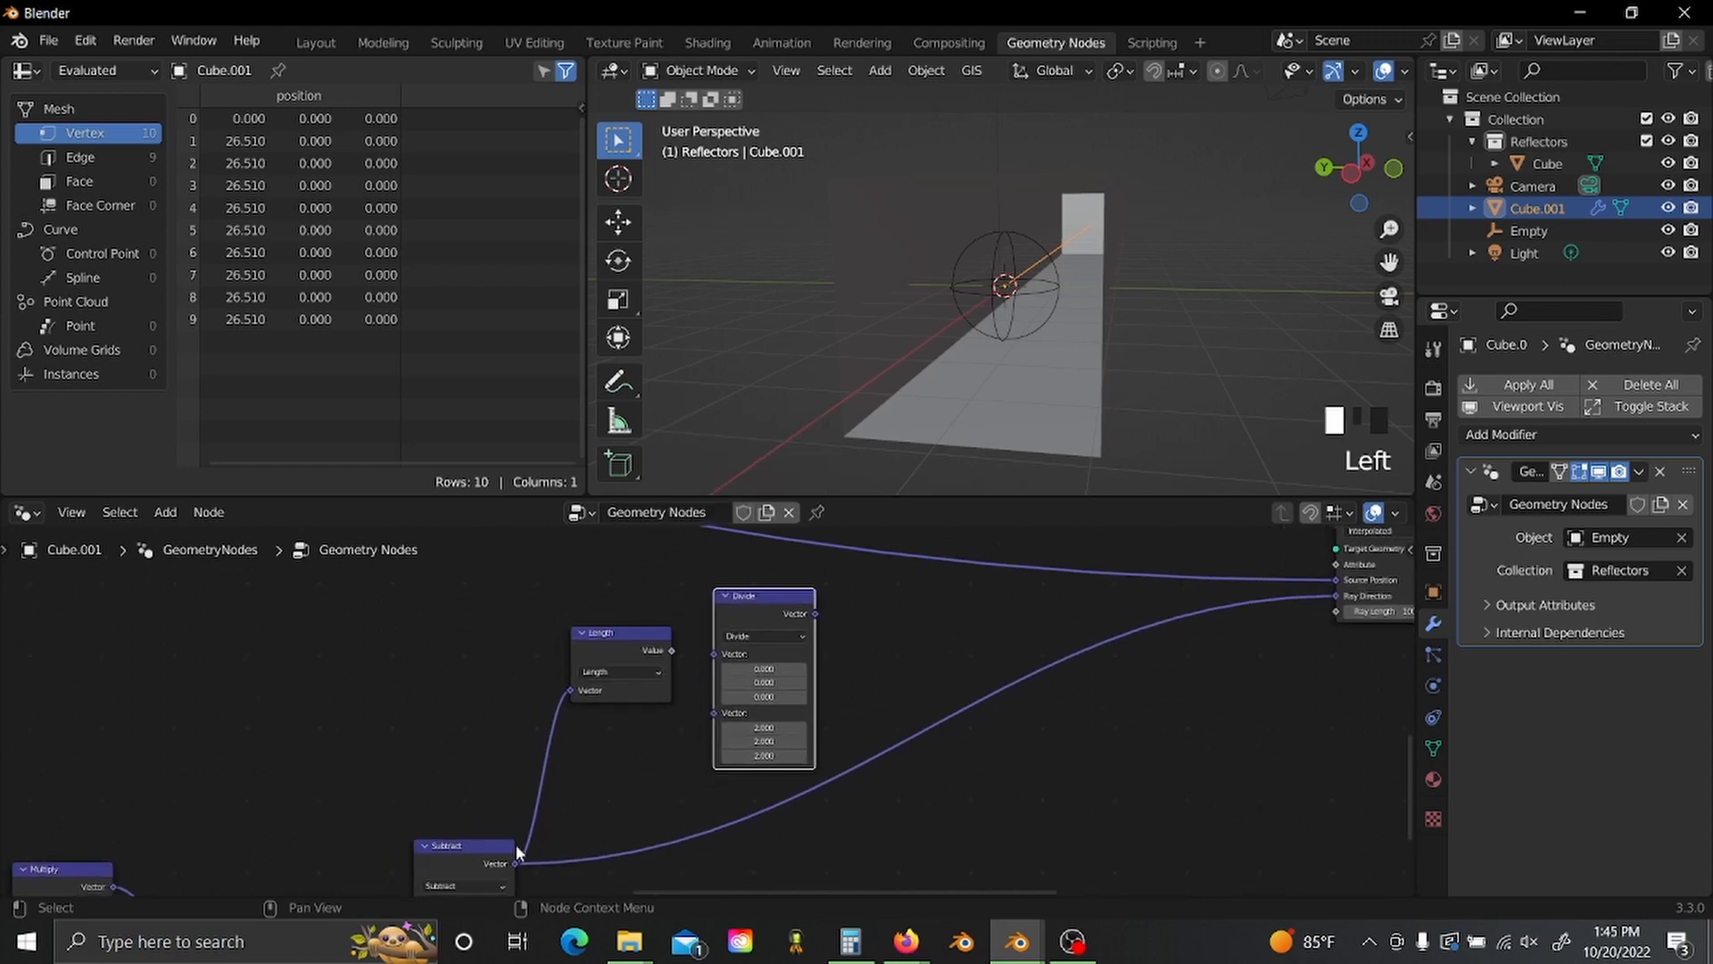
{"action": "left_click_drag", "start_coordinate": [671, 650], "coordinate": [713, 713]}
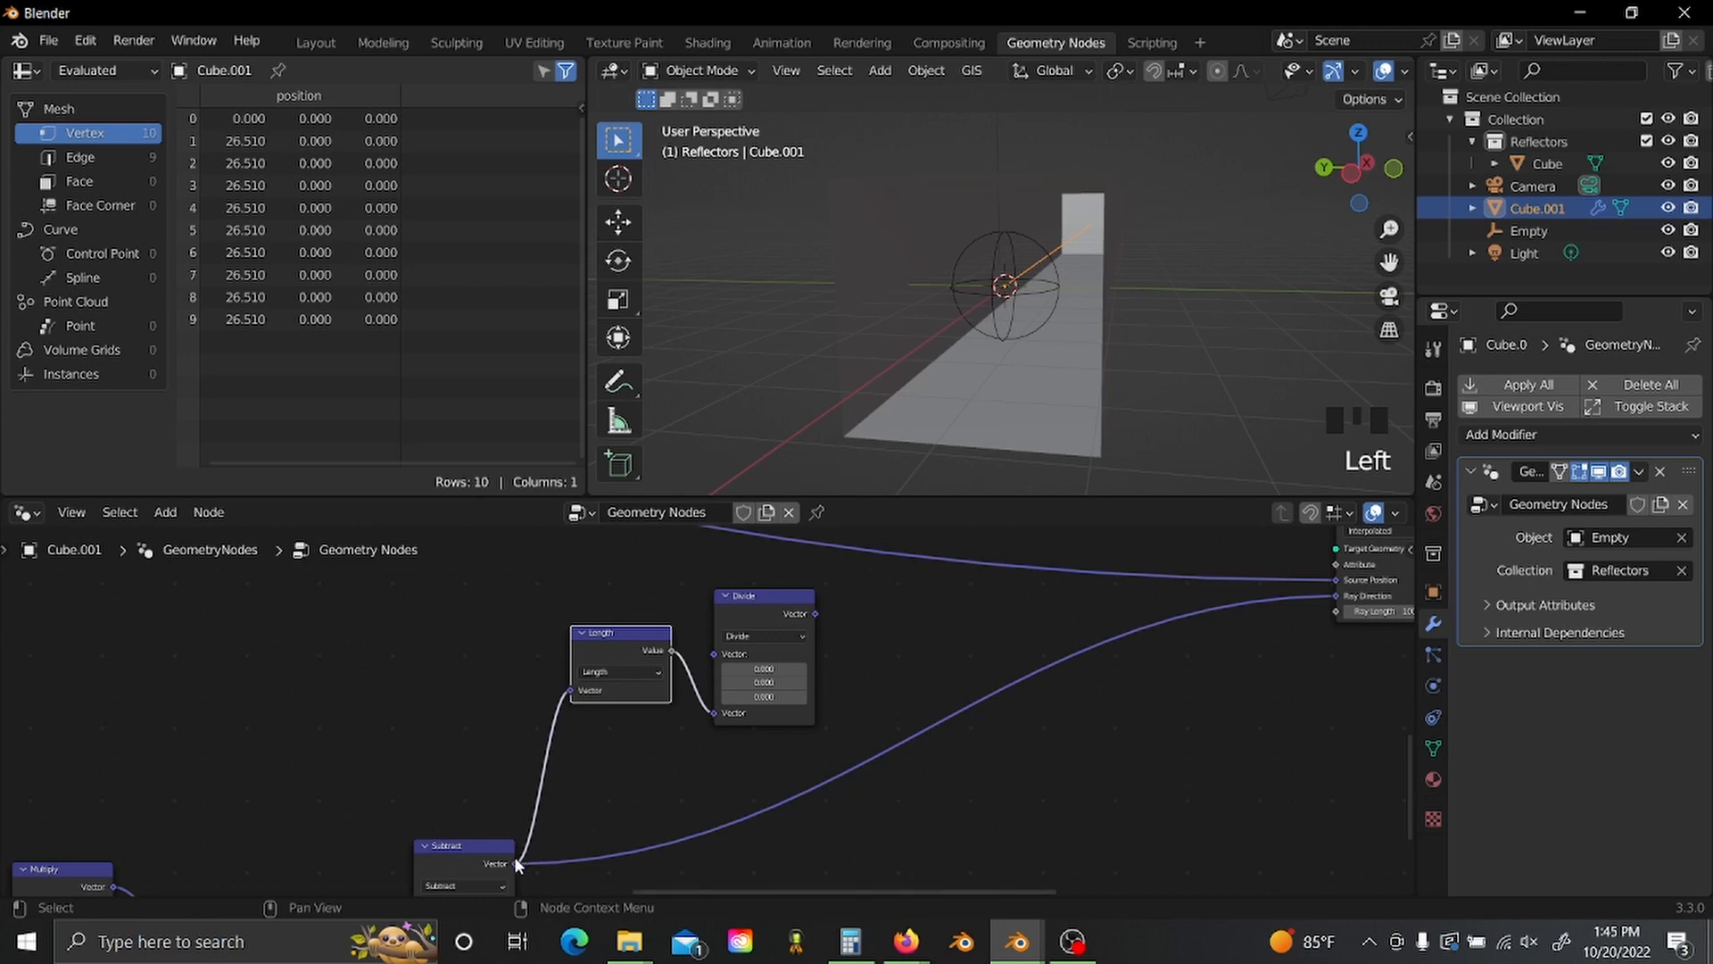
{"action": "left_click_drag", "start_coordinate": [513, 859], "coordinate": [716, 648]}
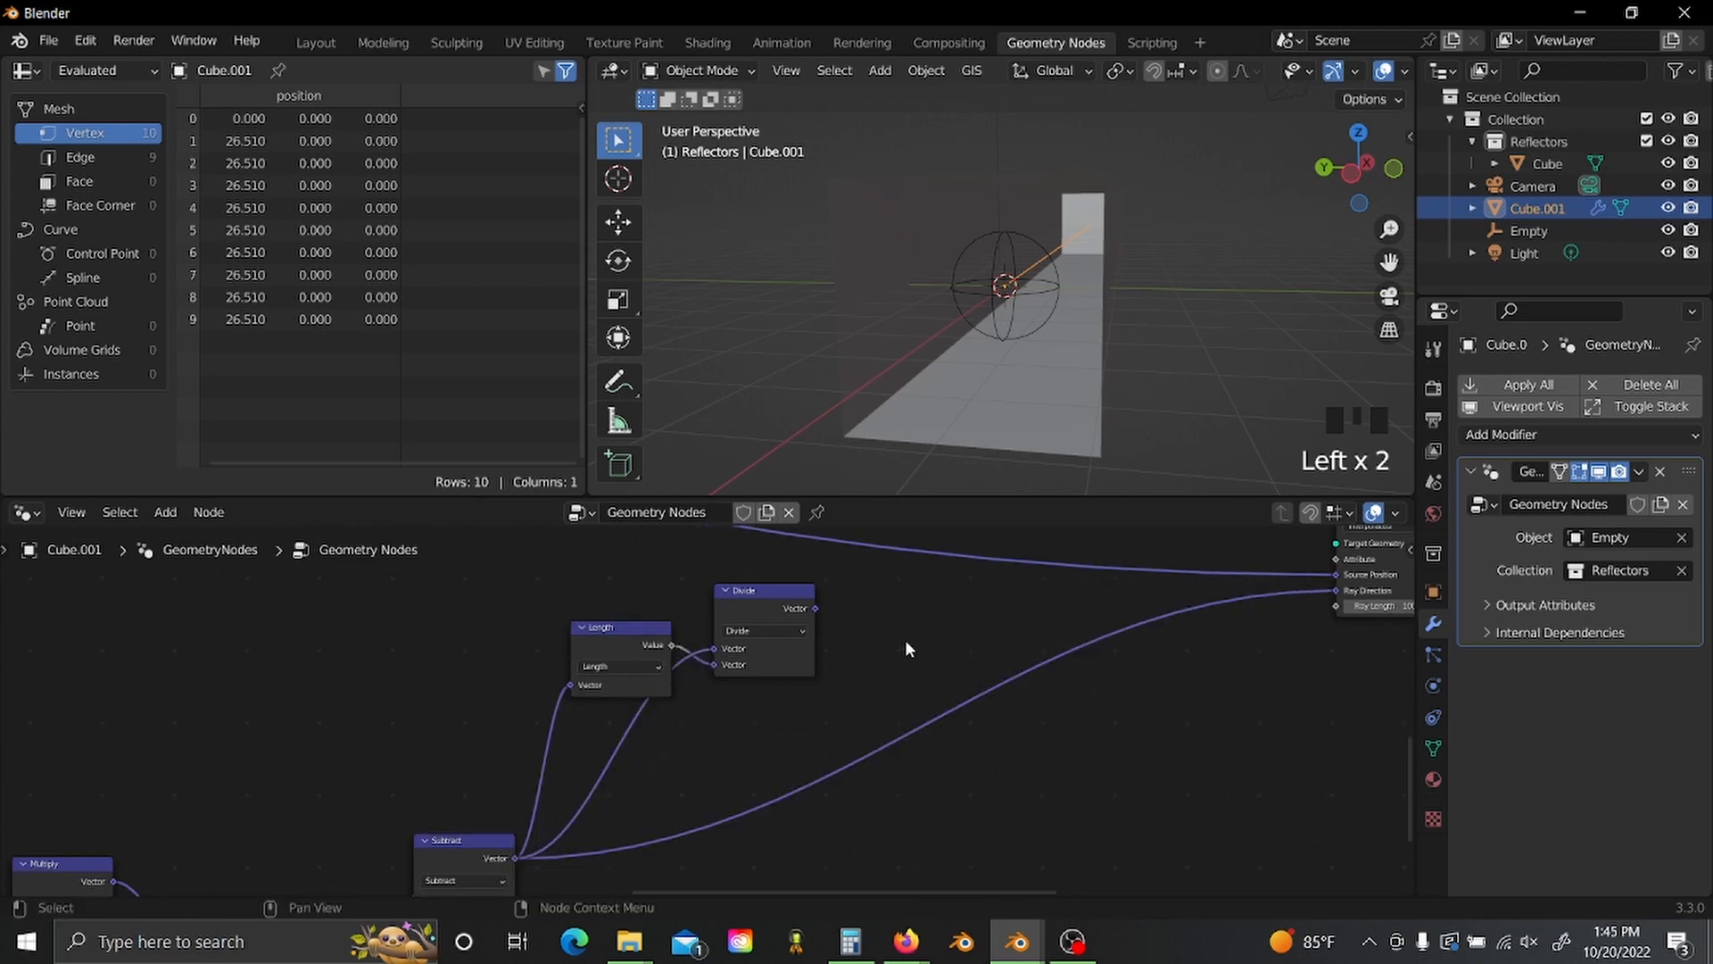
- Move the Divide node closer to the Length node and shift both nodes slightly farther from the Raycast
{"action": "middle_click_drag", "start_coordinate": [902, 642], "coordinate": [676, 728]}
{"action": "left_click_drag", "start_coordinate": [534, 694], "coordinate": [512, 712]}
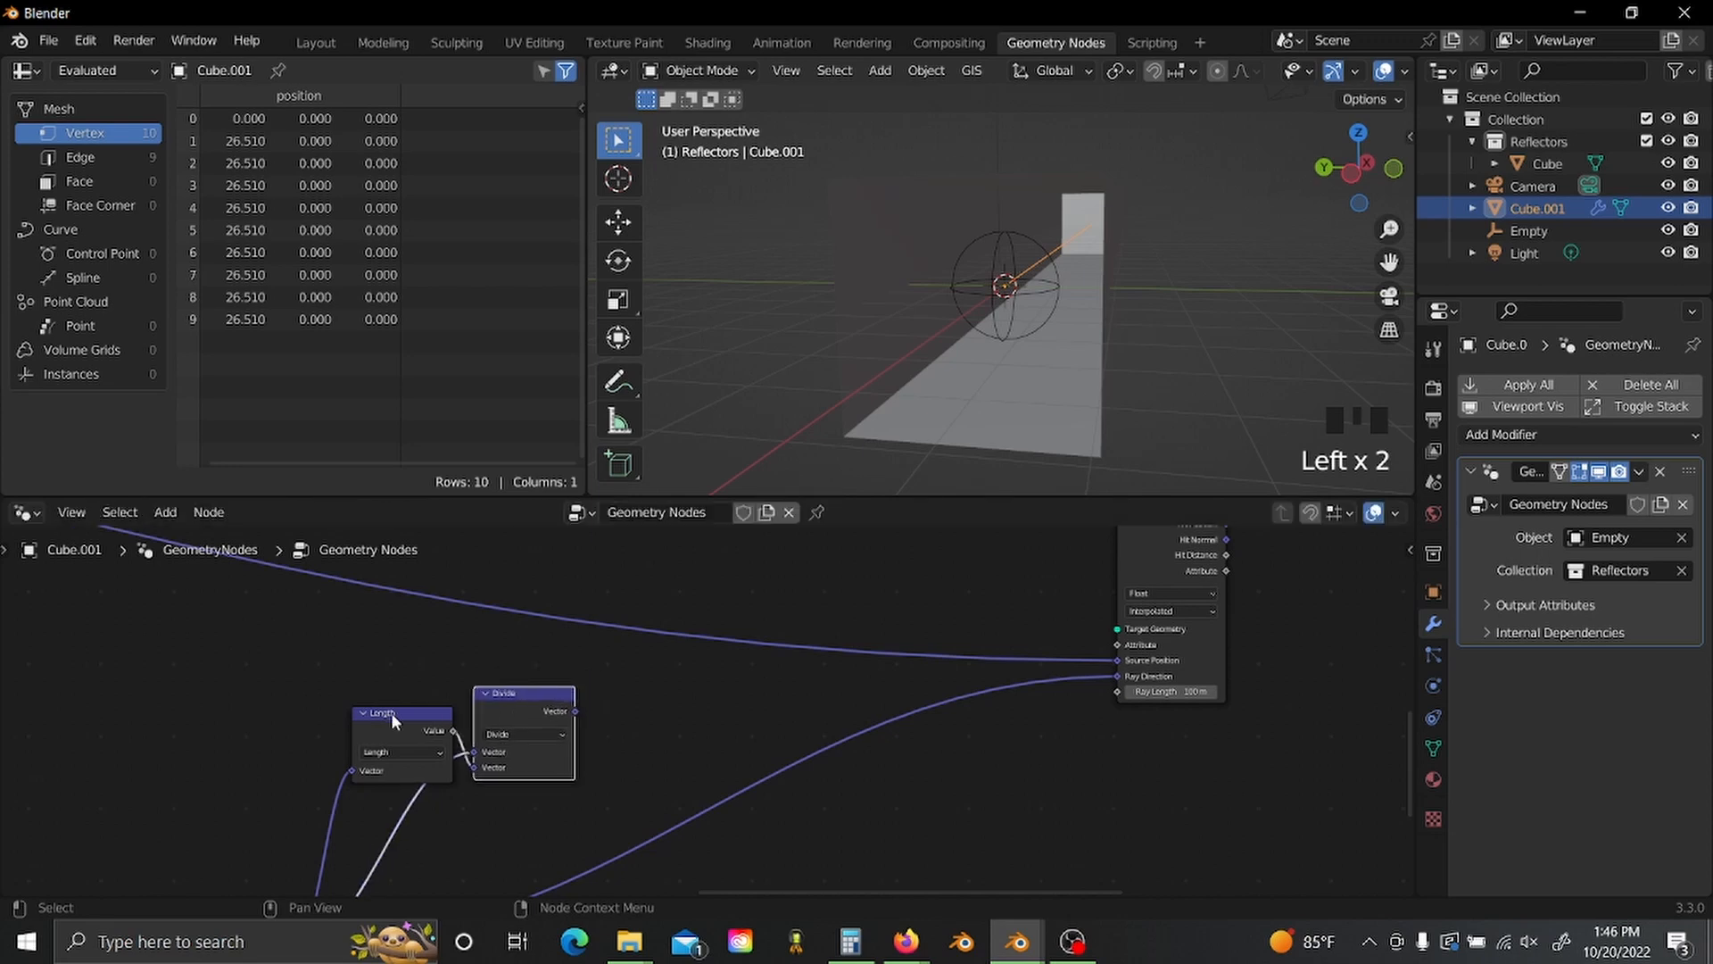
{"action": "left_click_drag", "start_coordinate": [315, 662], "coordinate": [522, 764]}
{"action": "left_click_drag", "start_coordinate": [512, 711], "coordinate": [501, 712]}
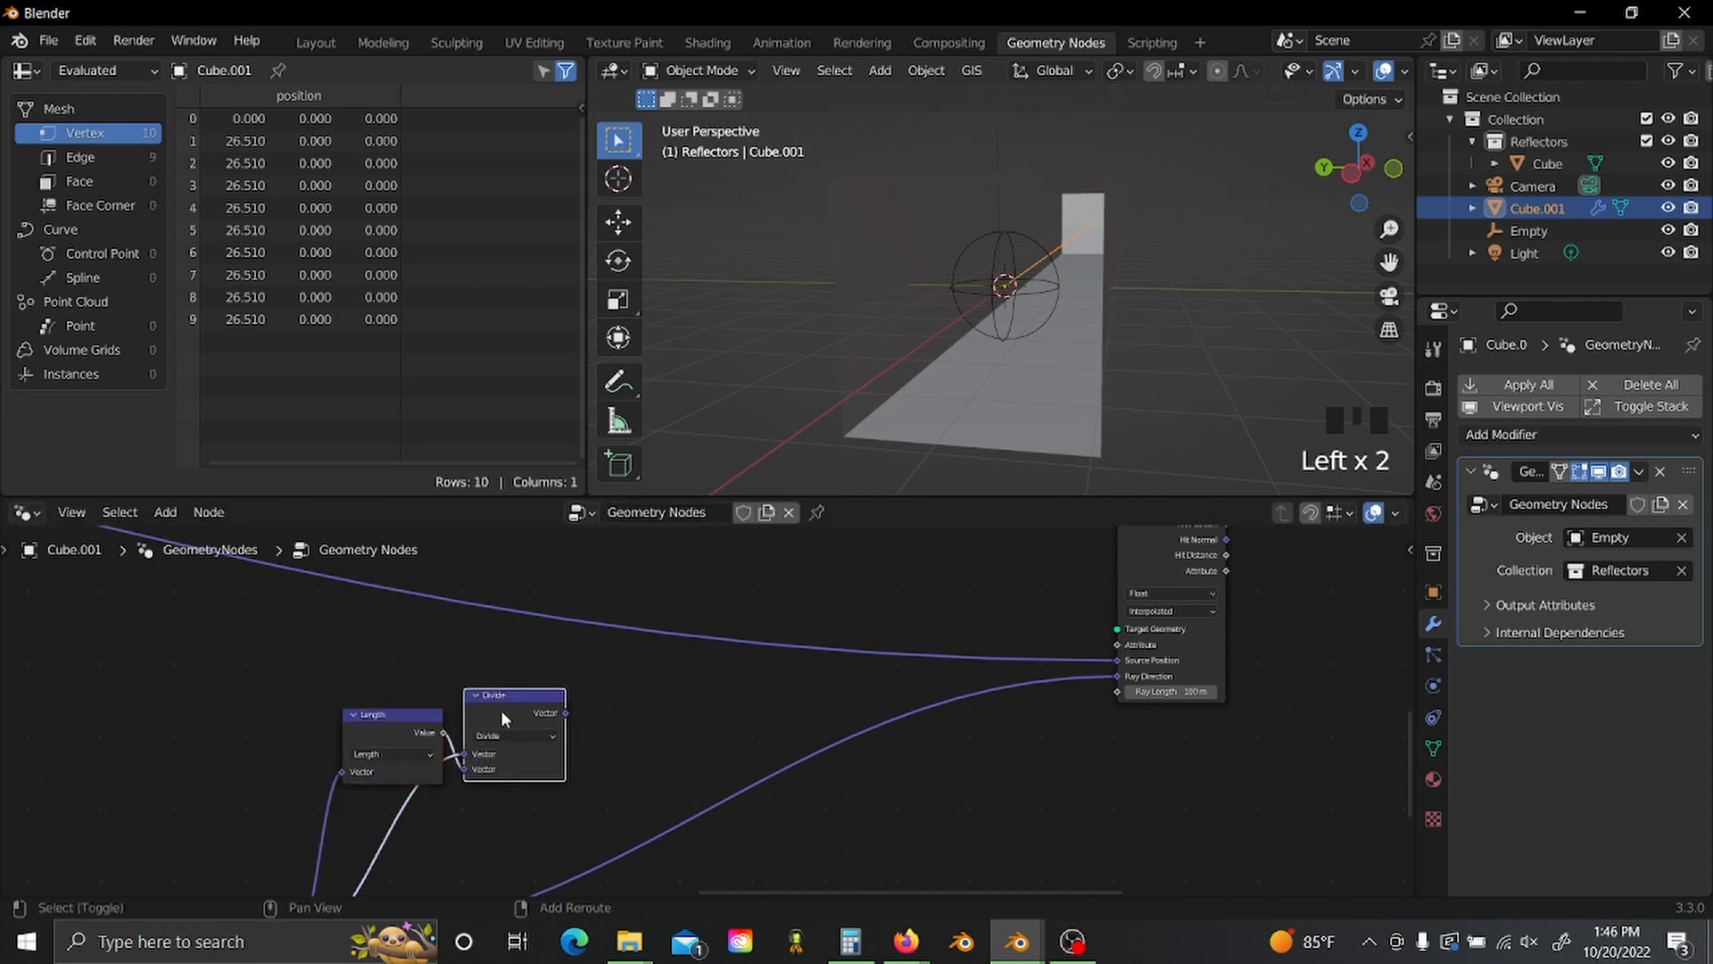
- Duplicate the Divide node and connect the original Divide's Vector output to the copy's first Vector input
{"action": "key", "text": "shift+d"}
{"action": "left_click", "coordinate": [615, 662]}
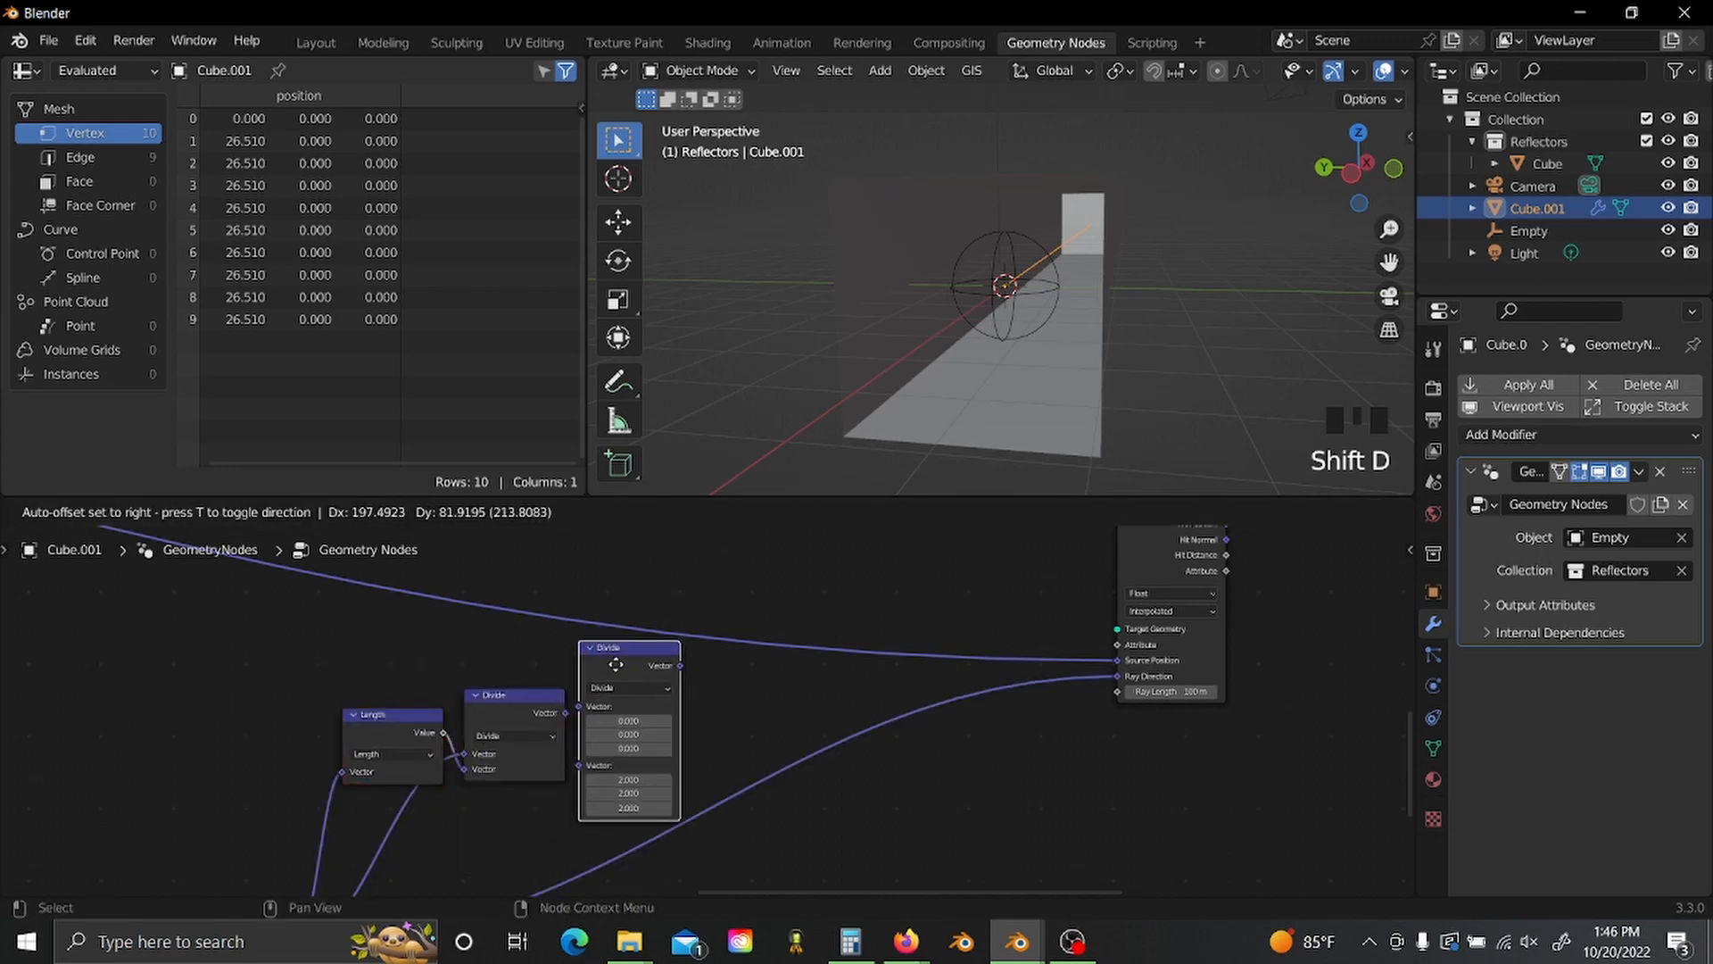
{"action": "left_click", "coordinate": [542, 724]}
{"action": "left_click_drag", "start_coordinate": [565, 712], "coordinate": [610, 697]}
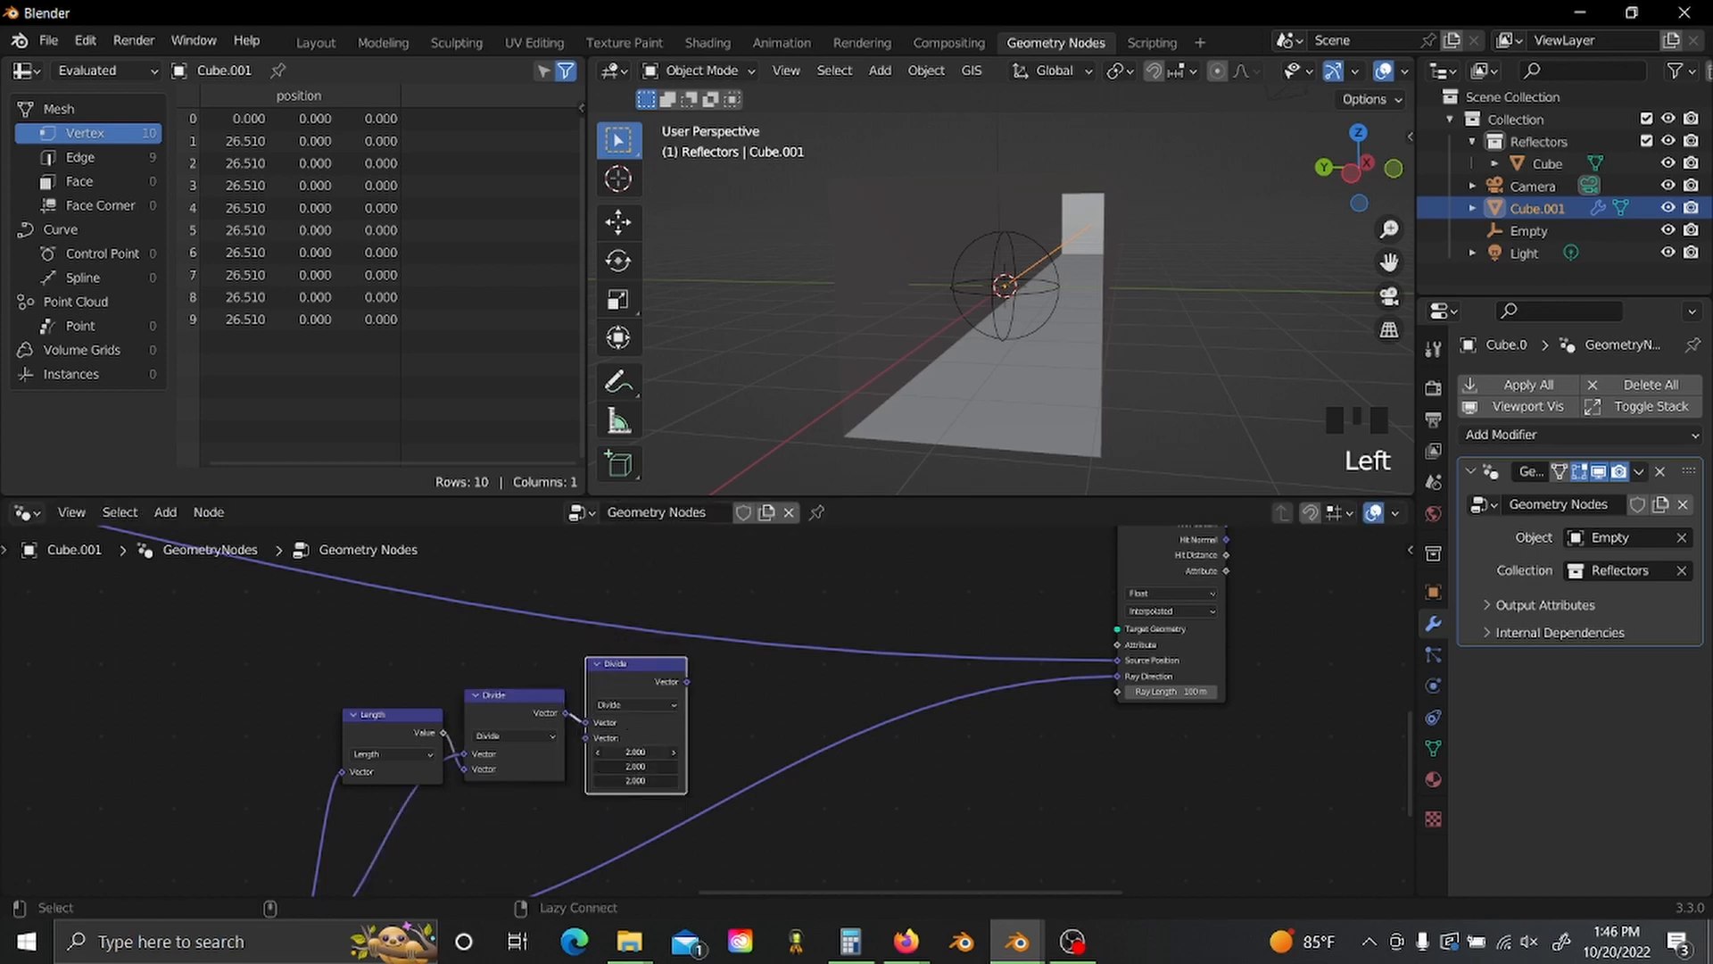
- Set all three components of the new Divide node's second vector to 10000
{"action": "left_click_drag", "start_coordinate": [643, 752], "coordinate": [643, 781]}
{"action": "type", "text": "1"}
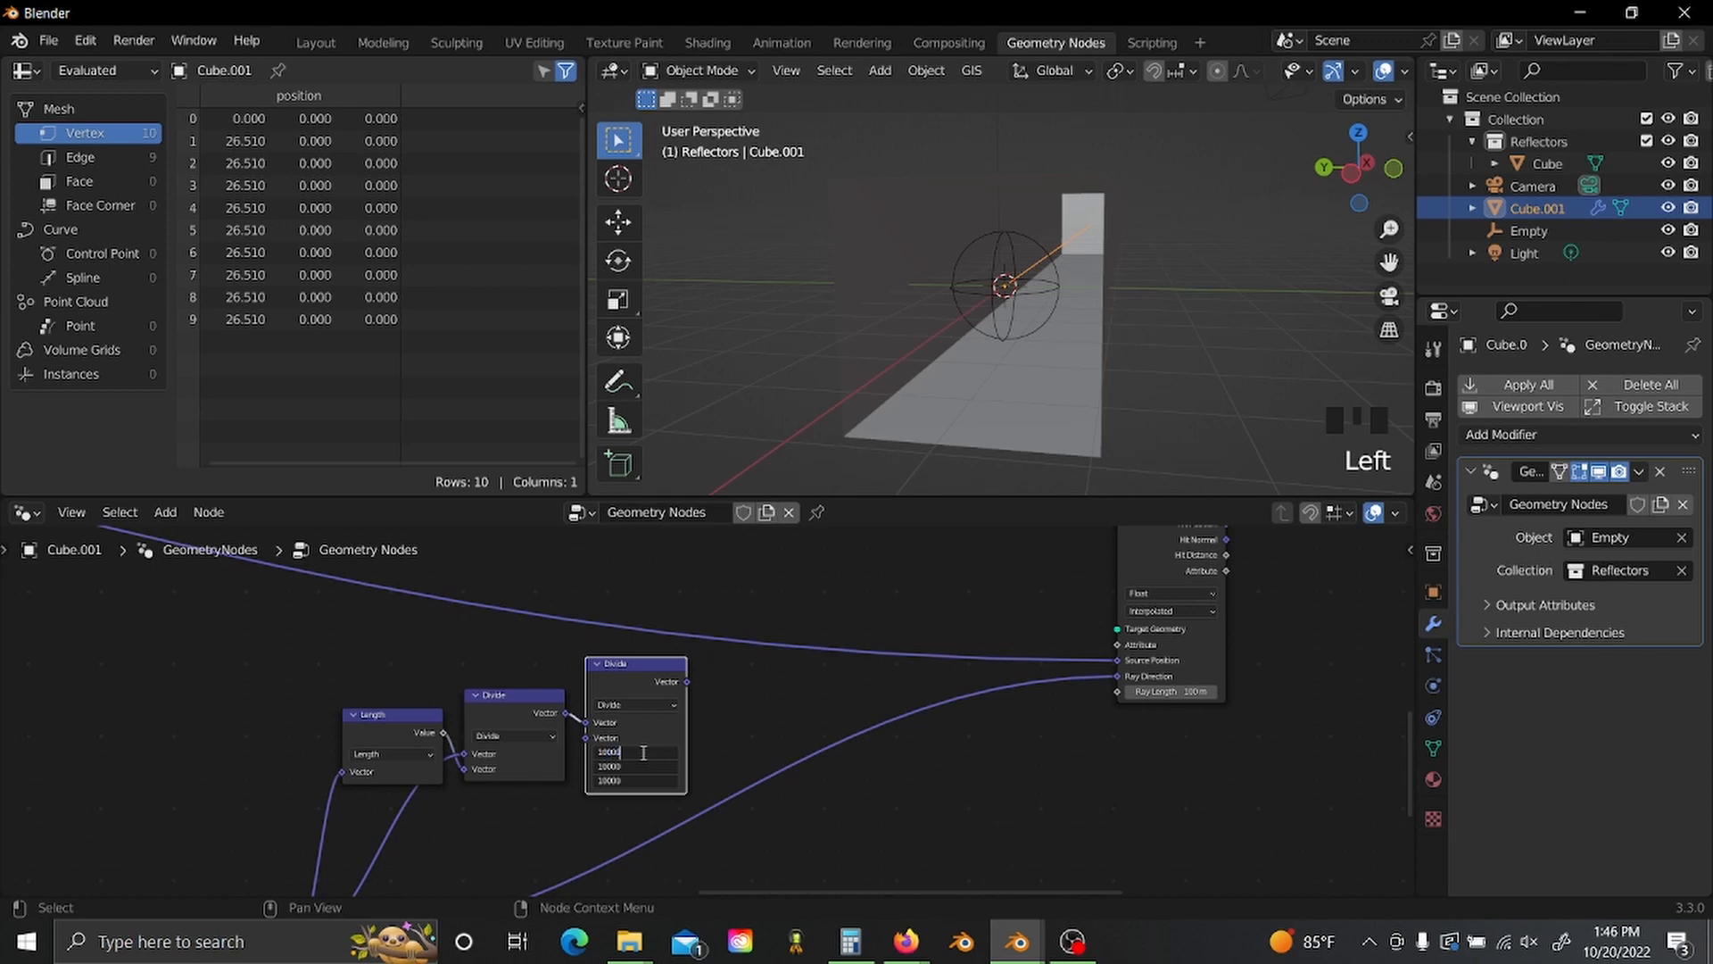
{"action": "type", "text": "0000"}
{"action": "key", "text": "Return"}
- Insert a copy of the 10000 Divide node into the Source Position link, set it to Add and feed it the 10000 Divide's output
{"action": "middle_click_drag", "start_coordinate": [652, 700], "coordinate": [491, 737]}
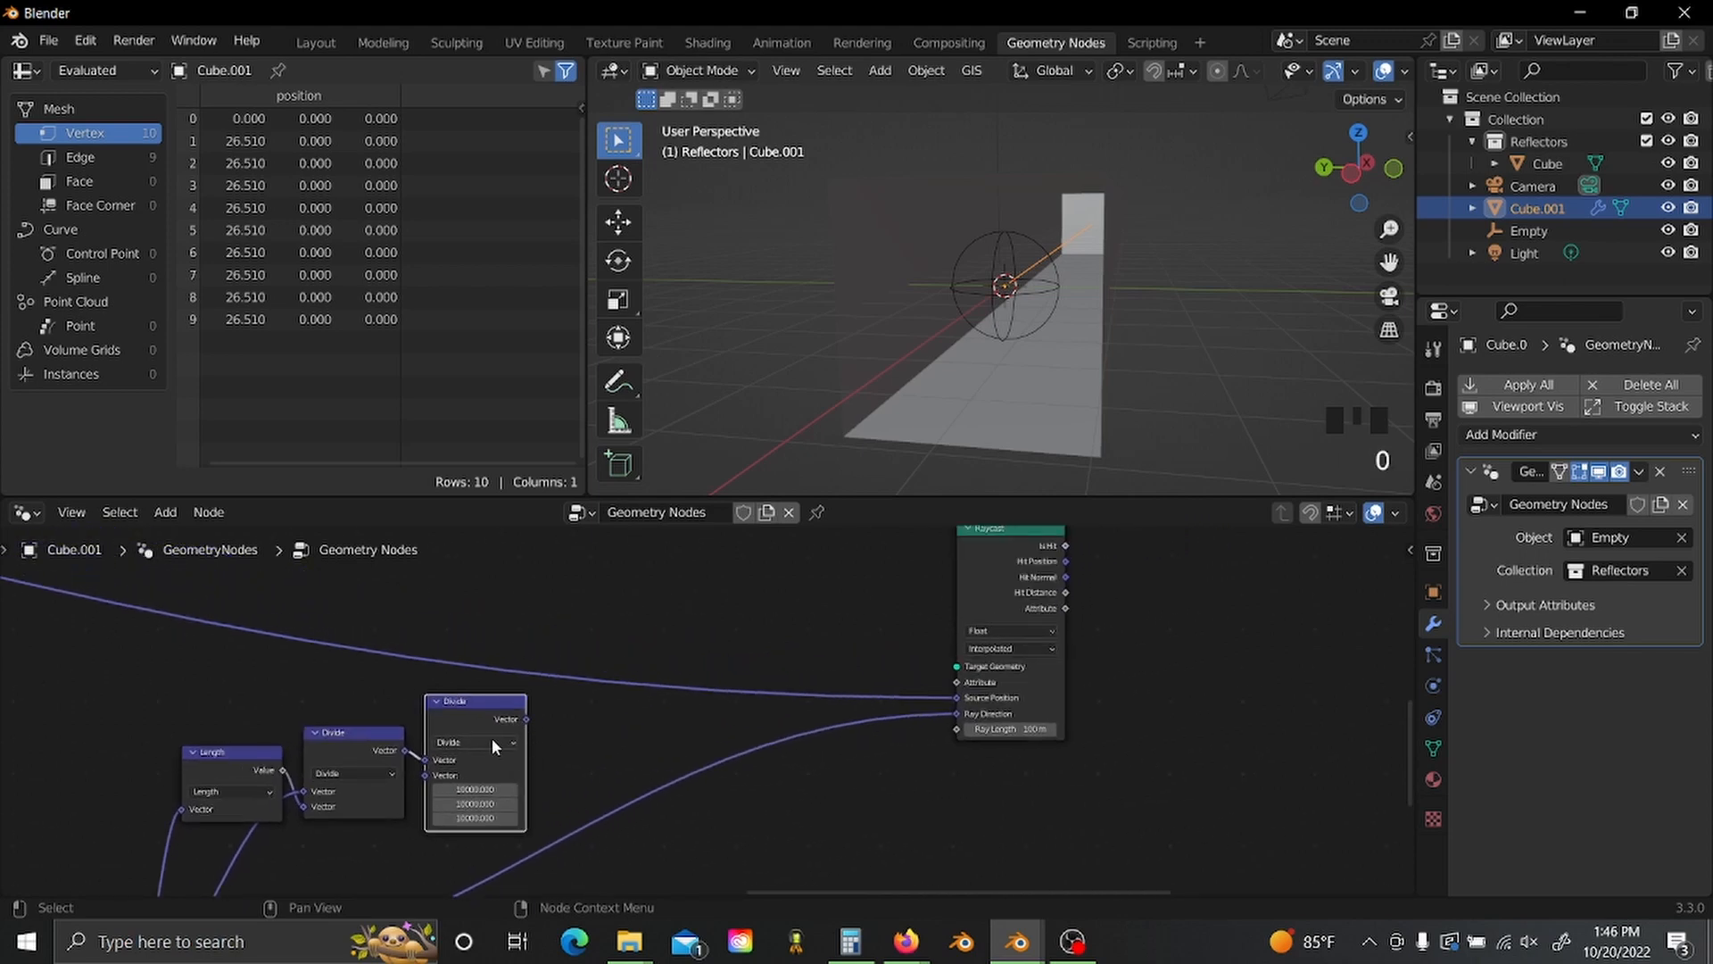
{"action": "key", "text": "shift+d"}
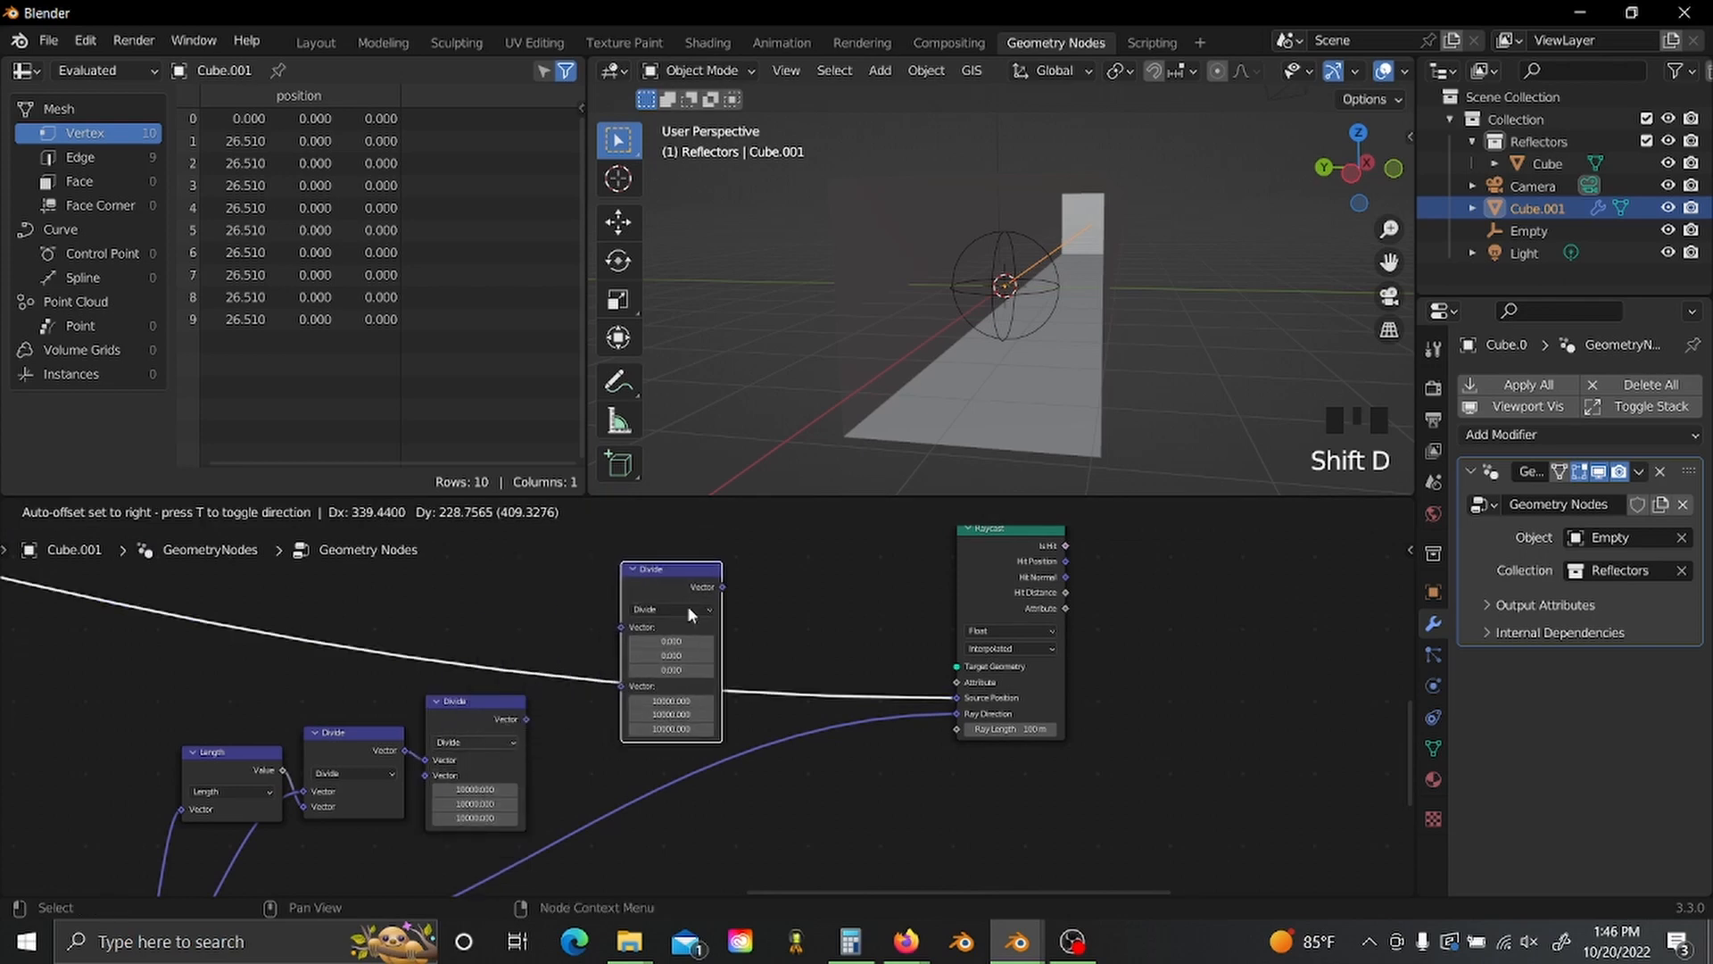
{"action": "left_click", "coordinate": [687, 605]}
{"action": "left_click", "coordinate": [687, 605]}
{"action": "left_click", "coordinate": [665, 625]}
{"action": "scroll", "coordinate": [616, 639], "scroll_direction": "up", "scroll_amount": 2}
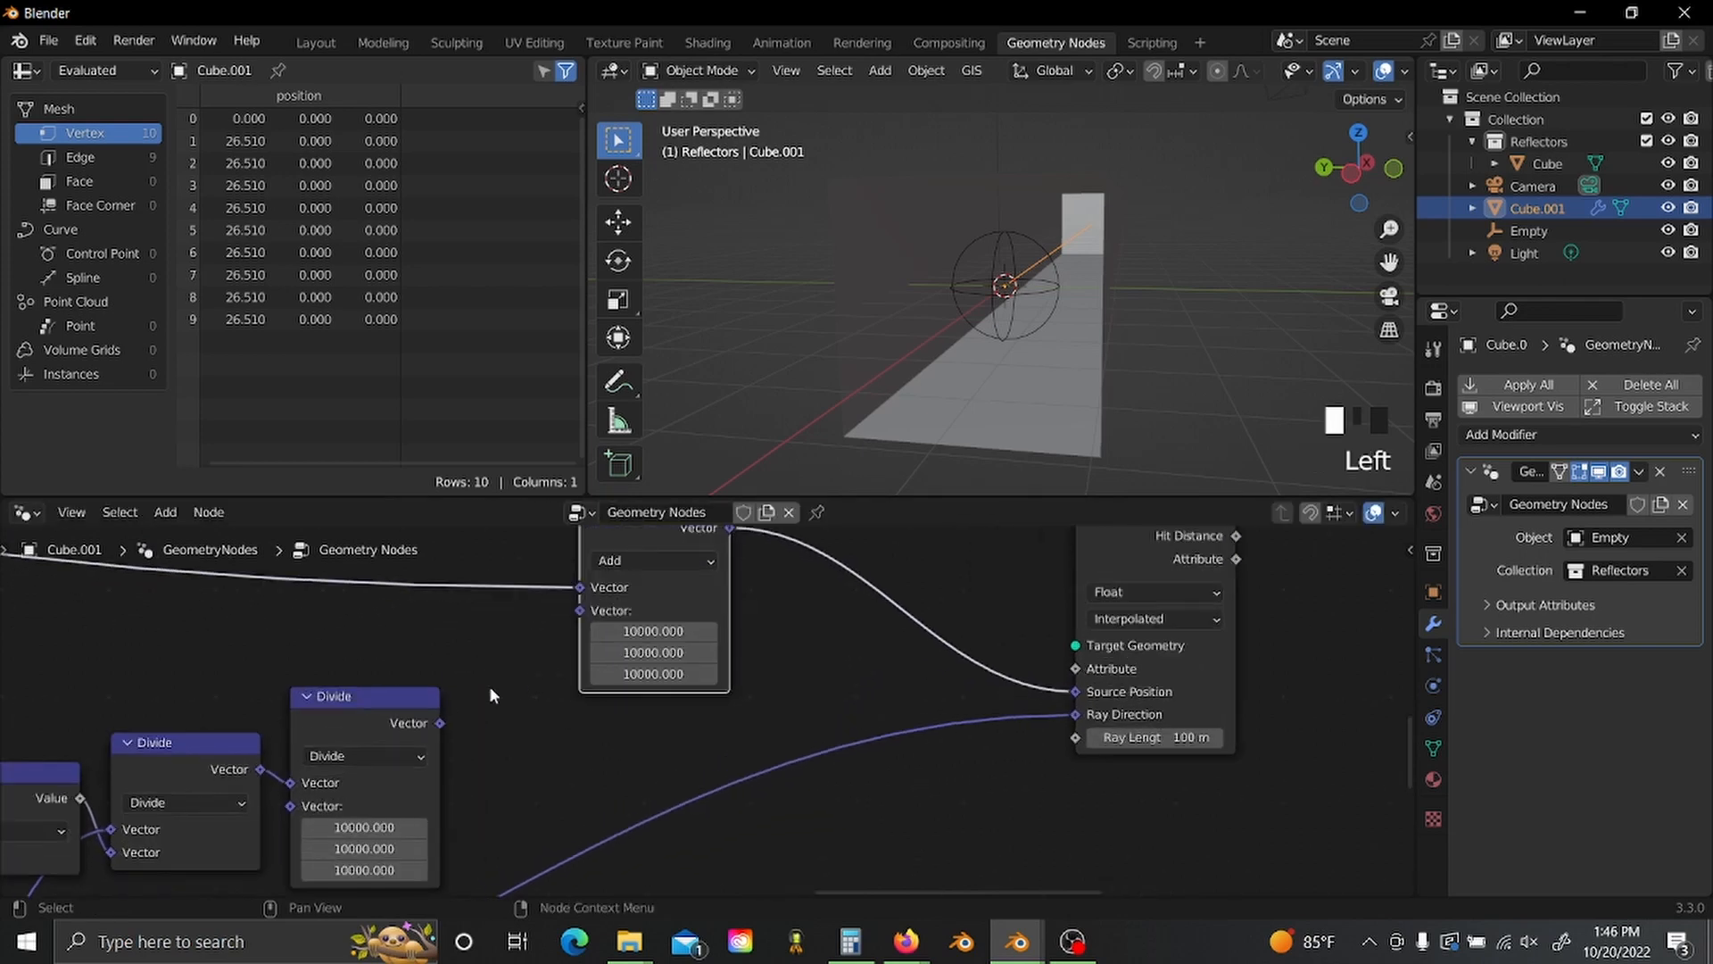
{"action": "left_click_drag", "start_coordinate": [440, 723], "coordinate": [578, 640]}
{"action": "scroll", "coordinate": [612, 675], "scroll_direction": "down", "scroll_amount": 4}
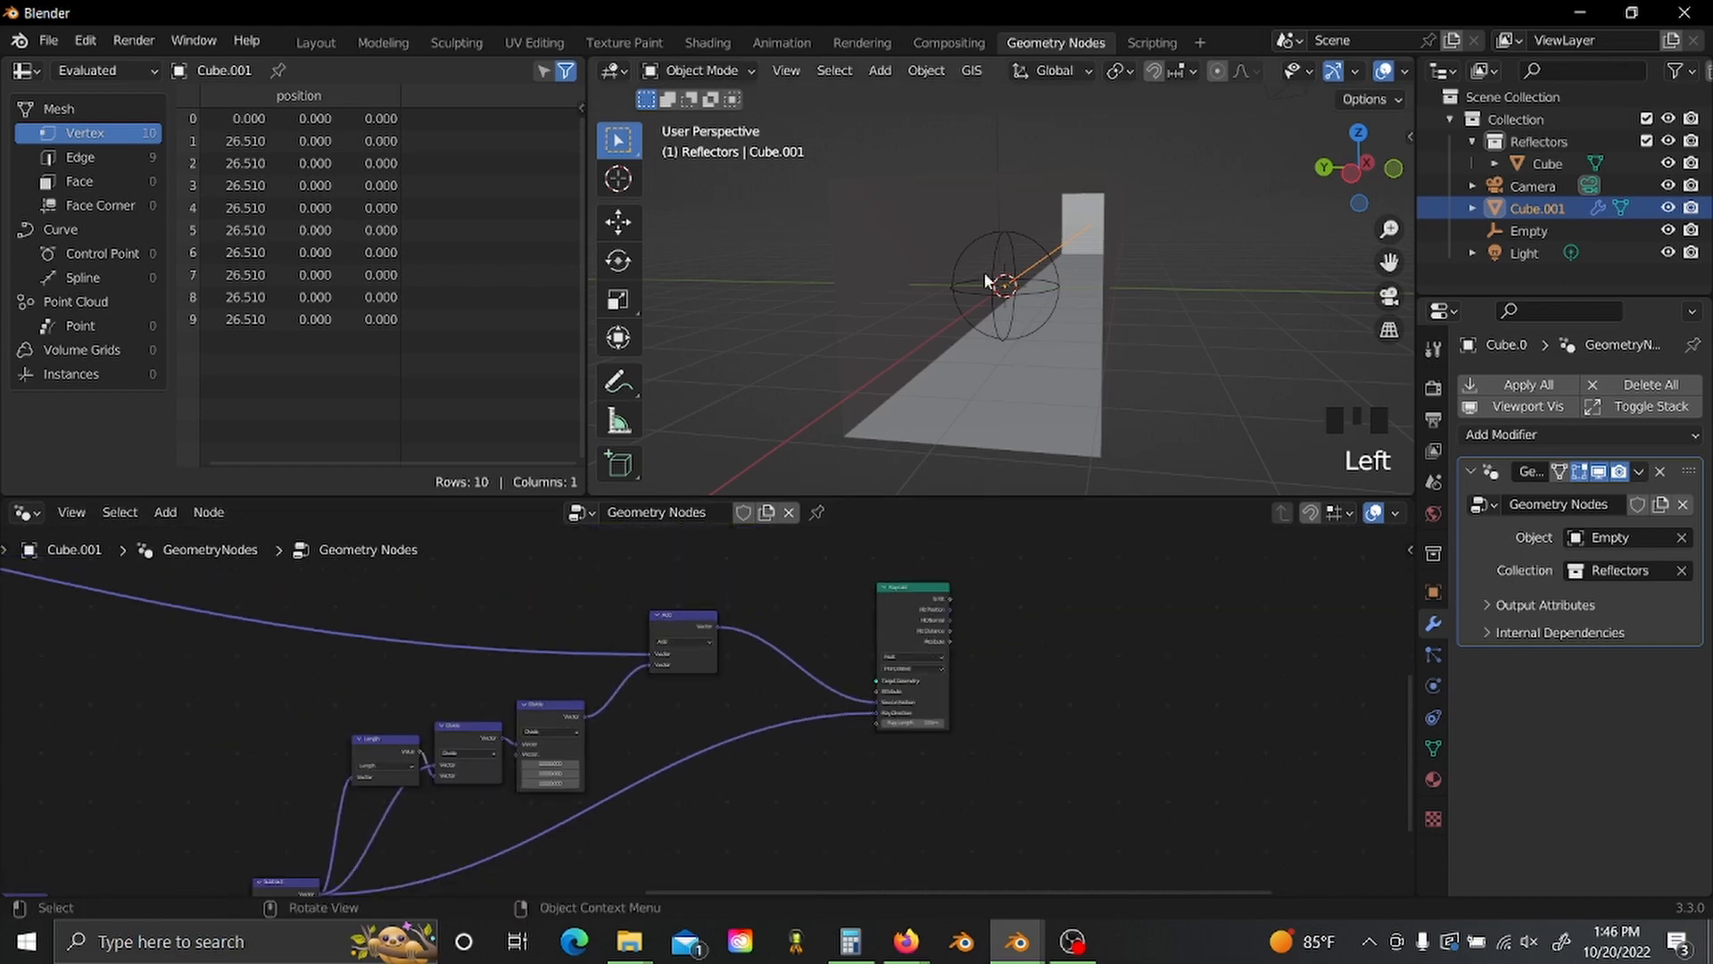
{"action": "scroll", "coordinate": [1078, 311], "scroll_direction": "up", "scroll_amount": 7}
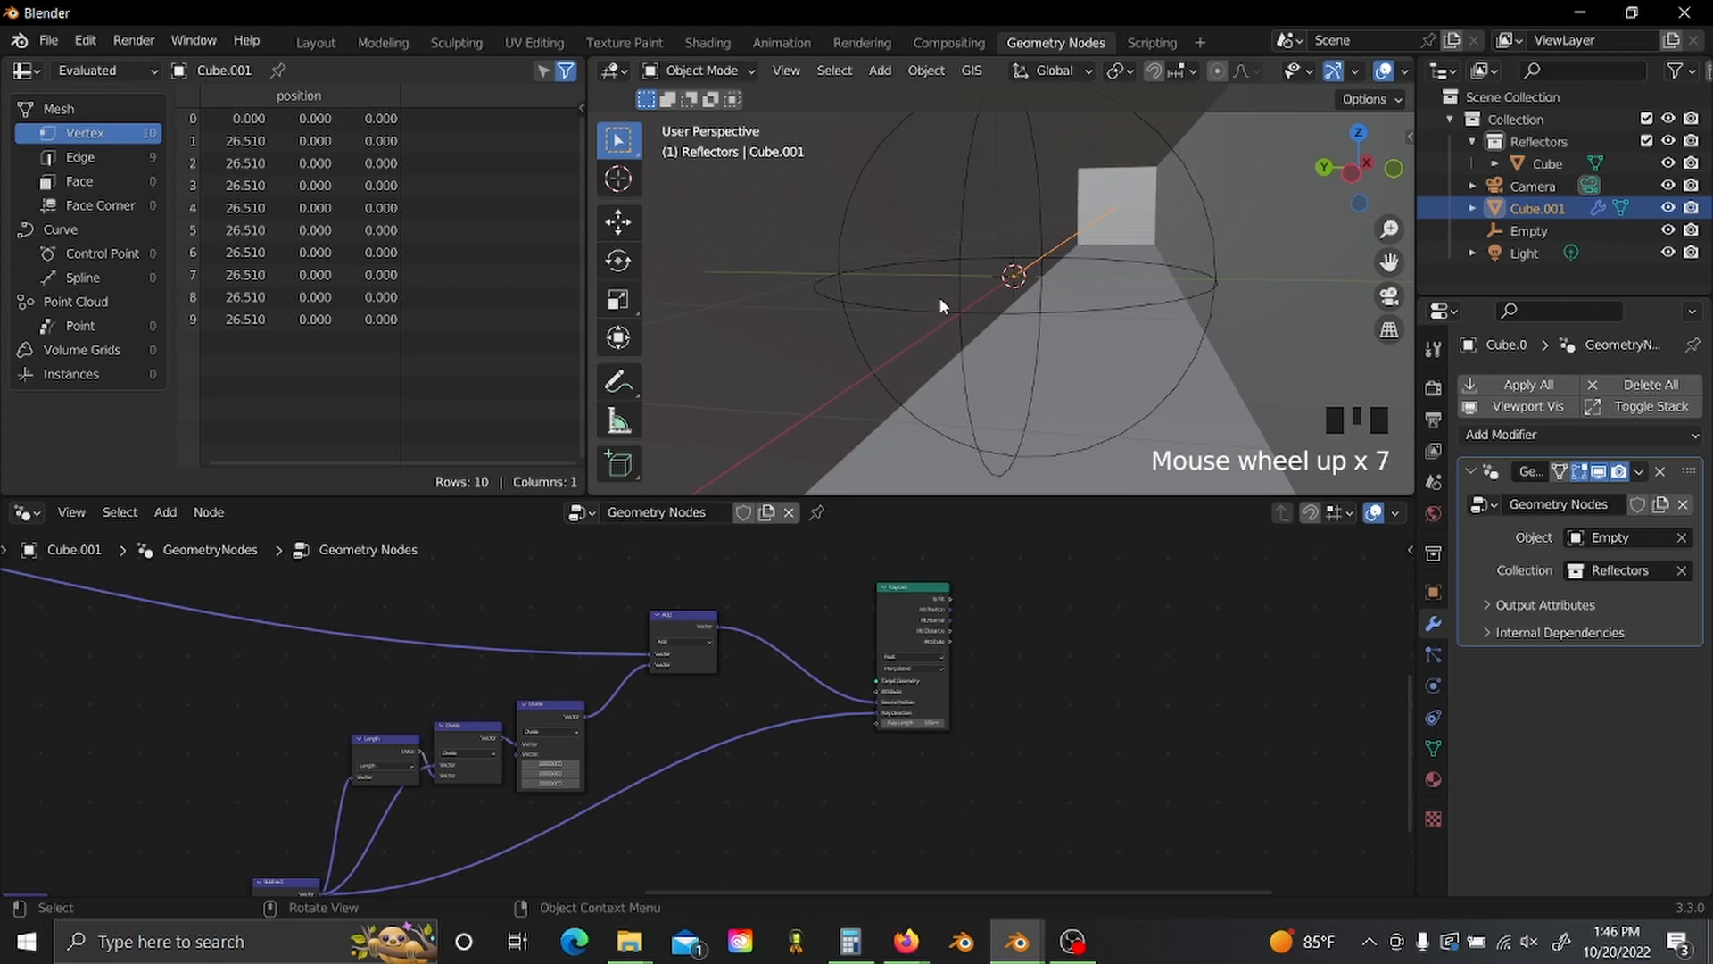
{"action": "scroll", "coordinate": [939, 298], "scroll_direction": "down", "scroll_amount": 5}
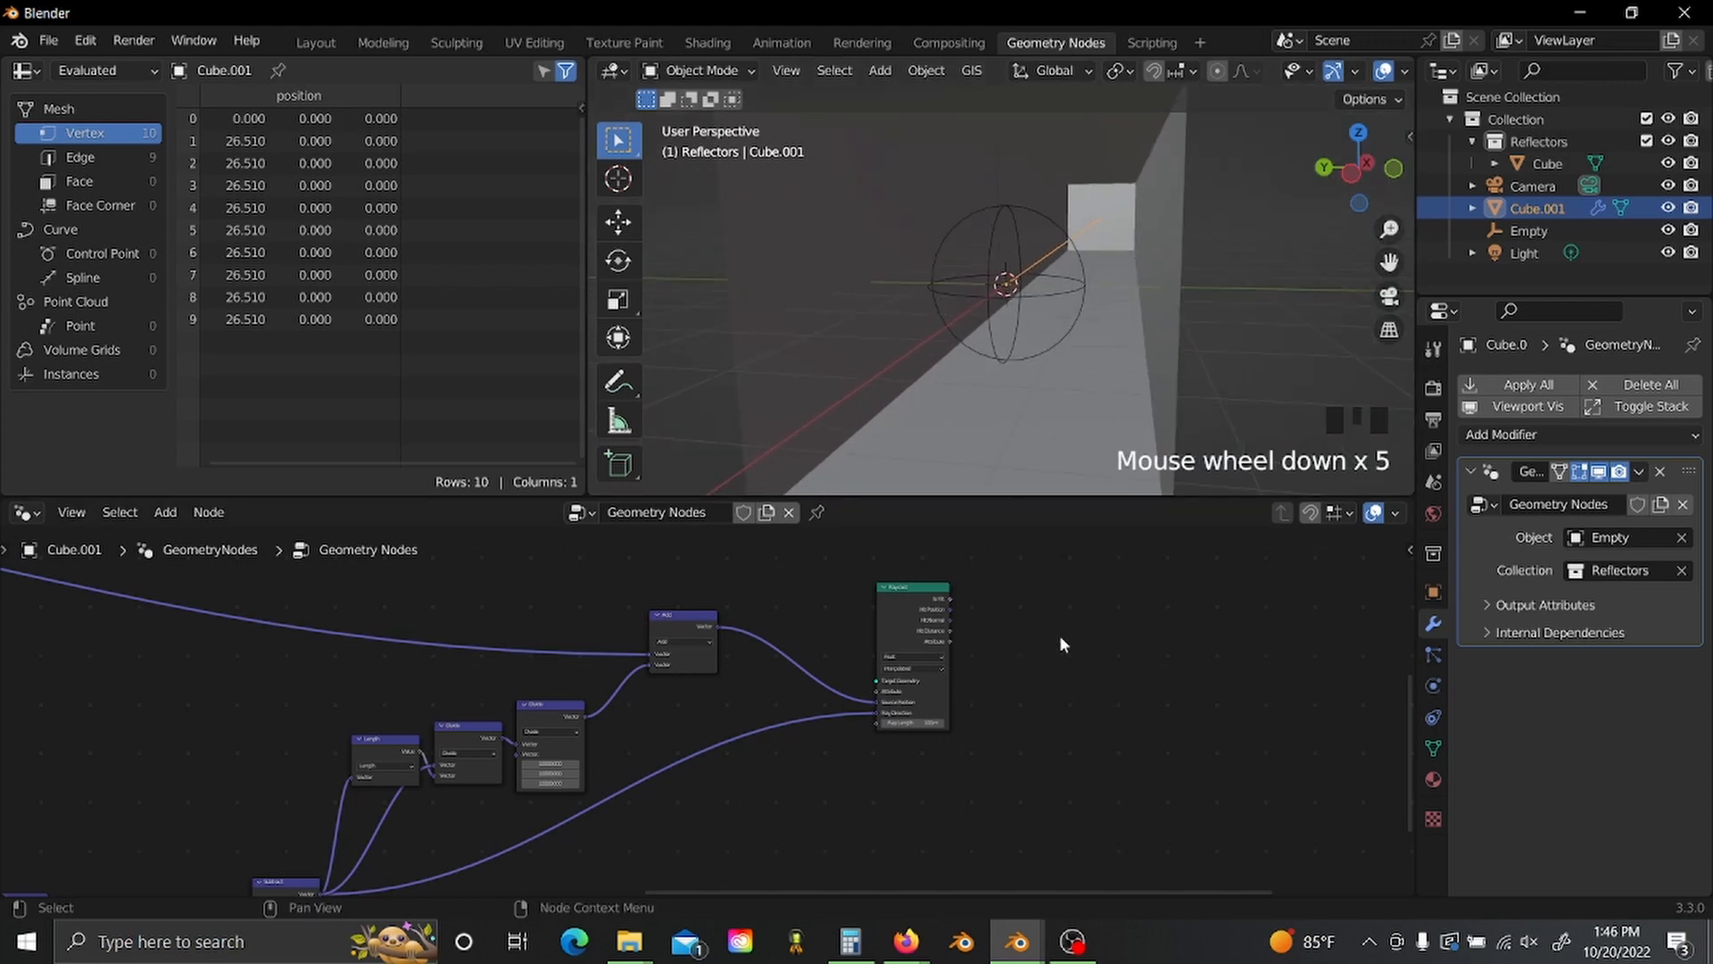
- Connect the Realize Instances node's Geometry output to the second Raycast node's Target Geometry
{"action": "scroll", "coordinate": [1062, 644], "scroll_direction": "down", "scroll_amount": 9}
{"action": "middle_click_drag", "start_coordinate": [976, 649], "coordinate": [898, 665]}
{"action": "middle_click_drag", "start_coordinate": [834, 582], "coordinate": [634, 662]}
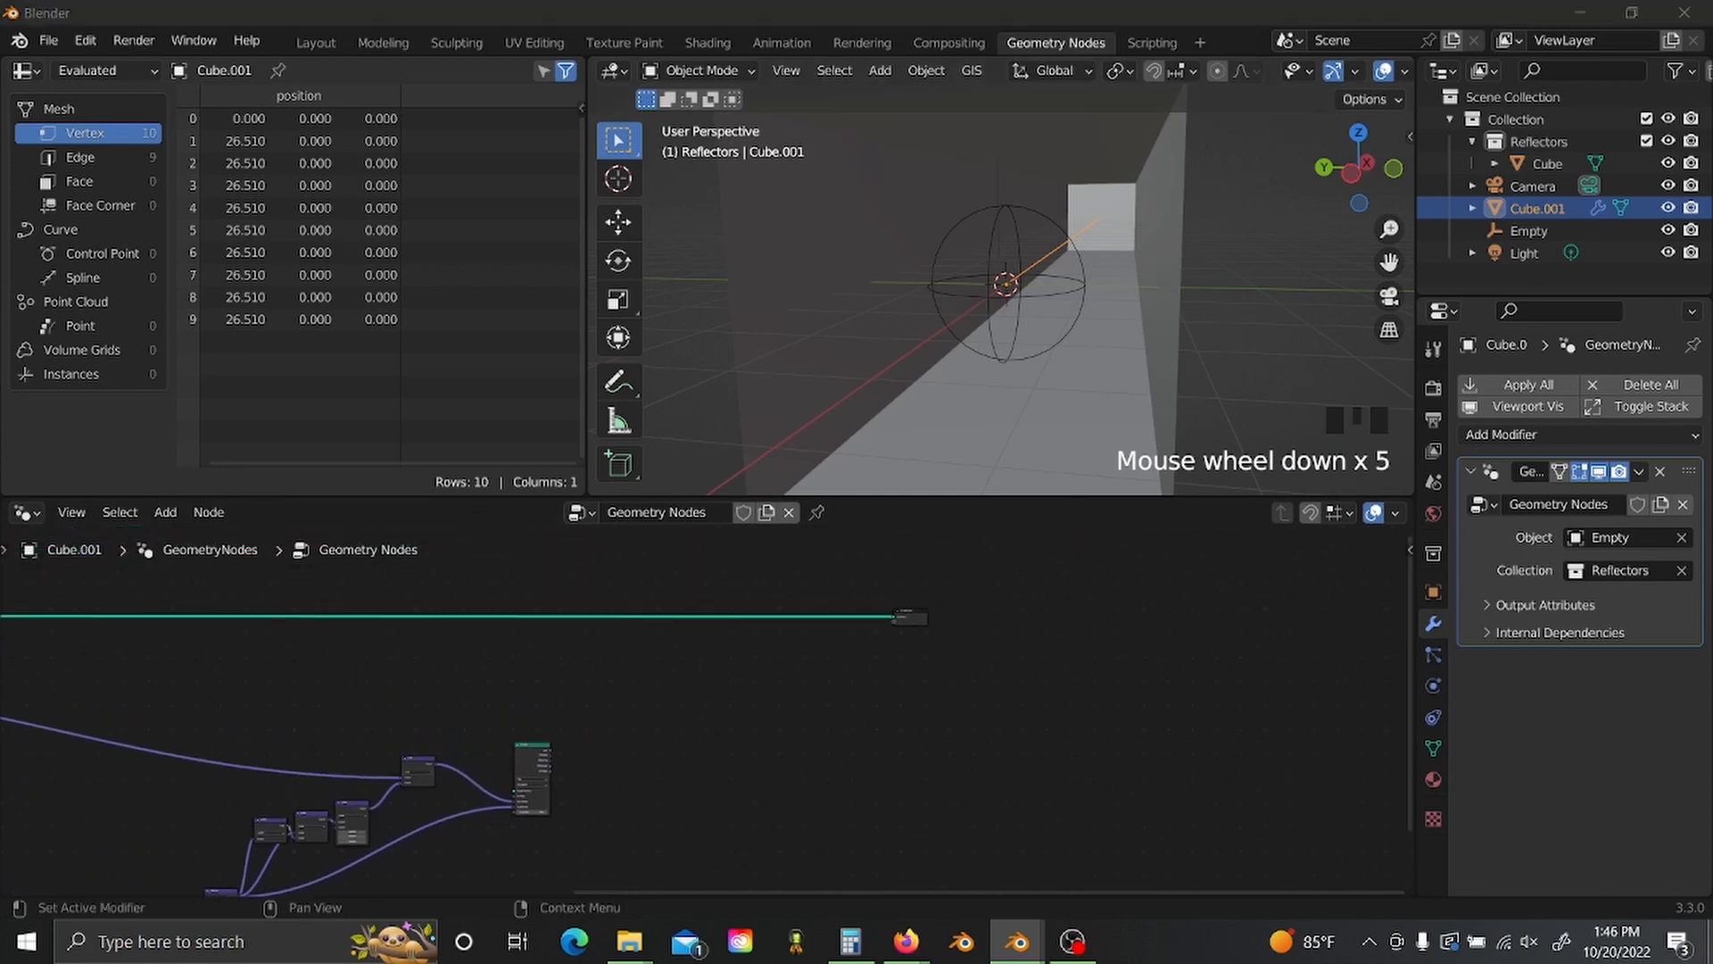
{"action": "middle_click_drag", "start_coordinate": [807, 724], "coordinate": [1603, 730]}
{"action": "middle_click_drag", "start_coordinate": [627, 746], "coordinate": [708, 746]}
{"action": "scroll", "coordinate": [586, 748], "scroll_direction": "up", "scroll_amount": 8}
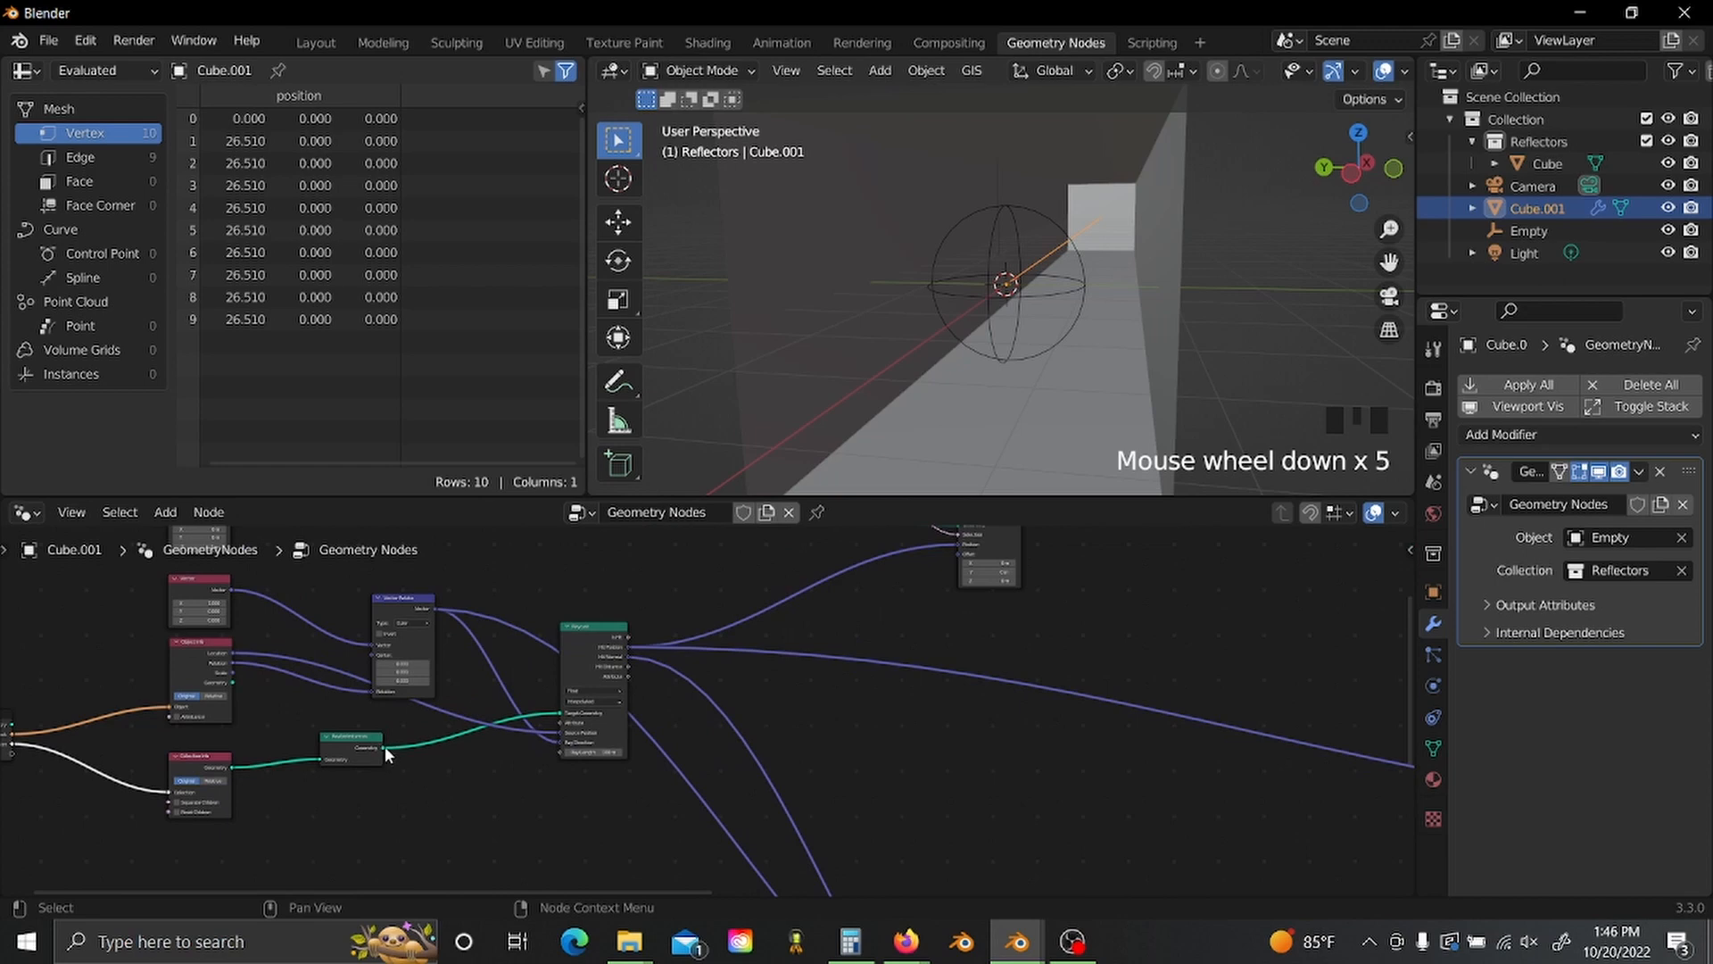
{"action": "left_click_drag", "start_coordinate": [383, 746], "coordinate": [1631, 826]}
{"action": "left_click_drag", "start_coordinate": [1630, 822], "coordinate": [1044, 805]}
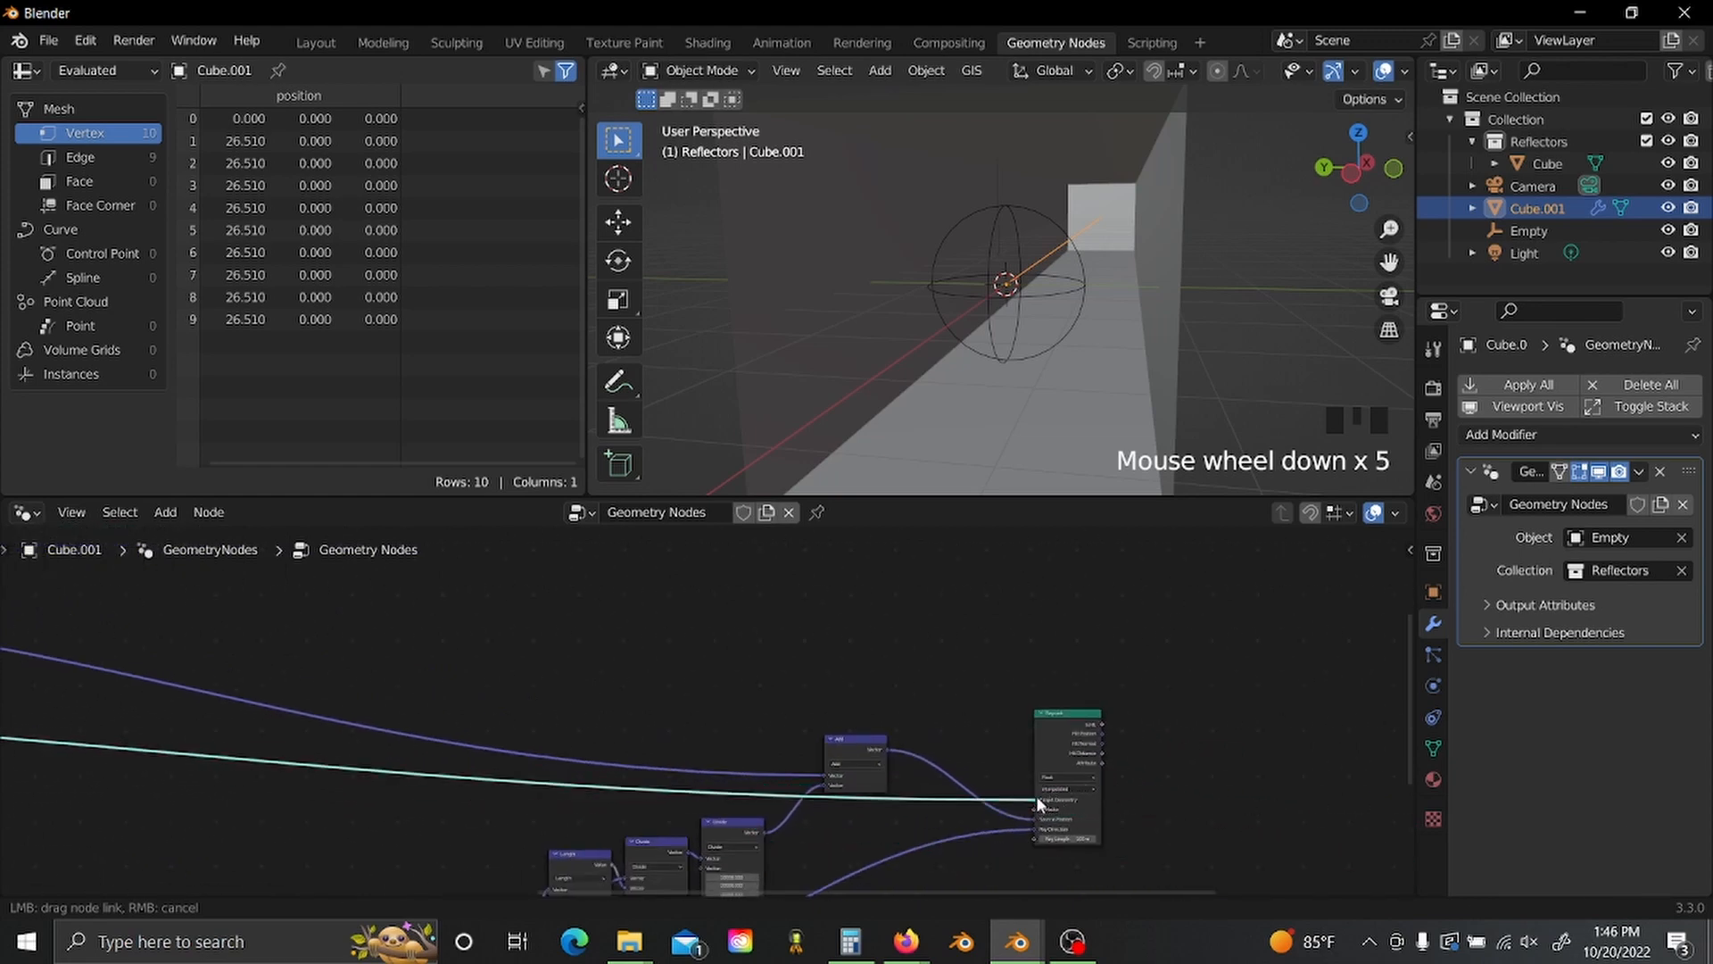
- Insert a Set Position node before the Group Output and connect the second Raycast's Hit Position to its Position input
{"action": "scroll", "coordinate": [1152, 710], "scroll_direction": "down", "scroll_amount": 3}
{"action": "middle_click_drag", "start_coordinate": [1167, 696], "coordinate": [903, 766]}
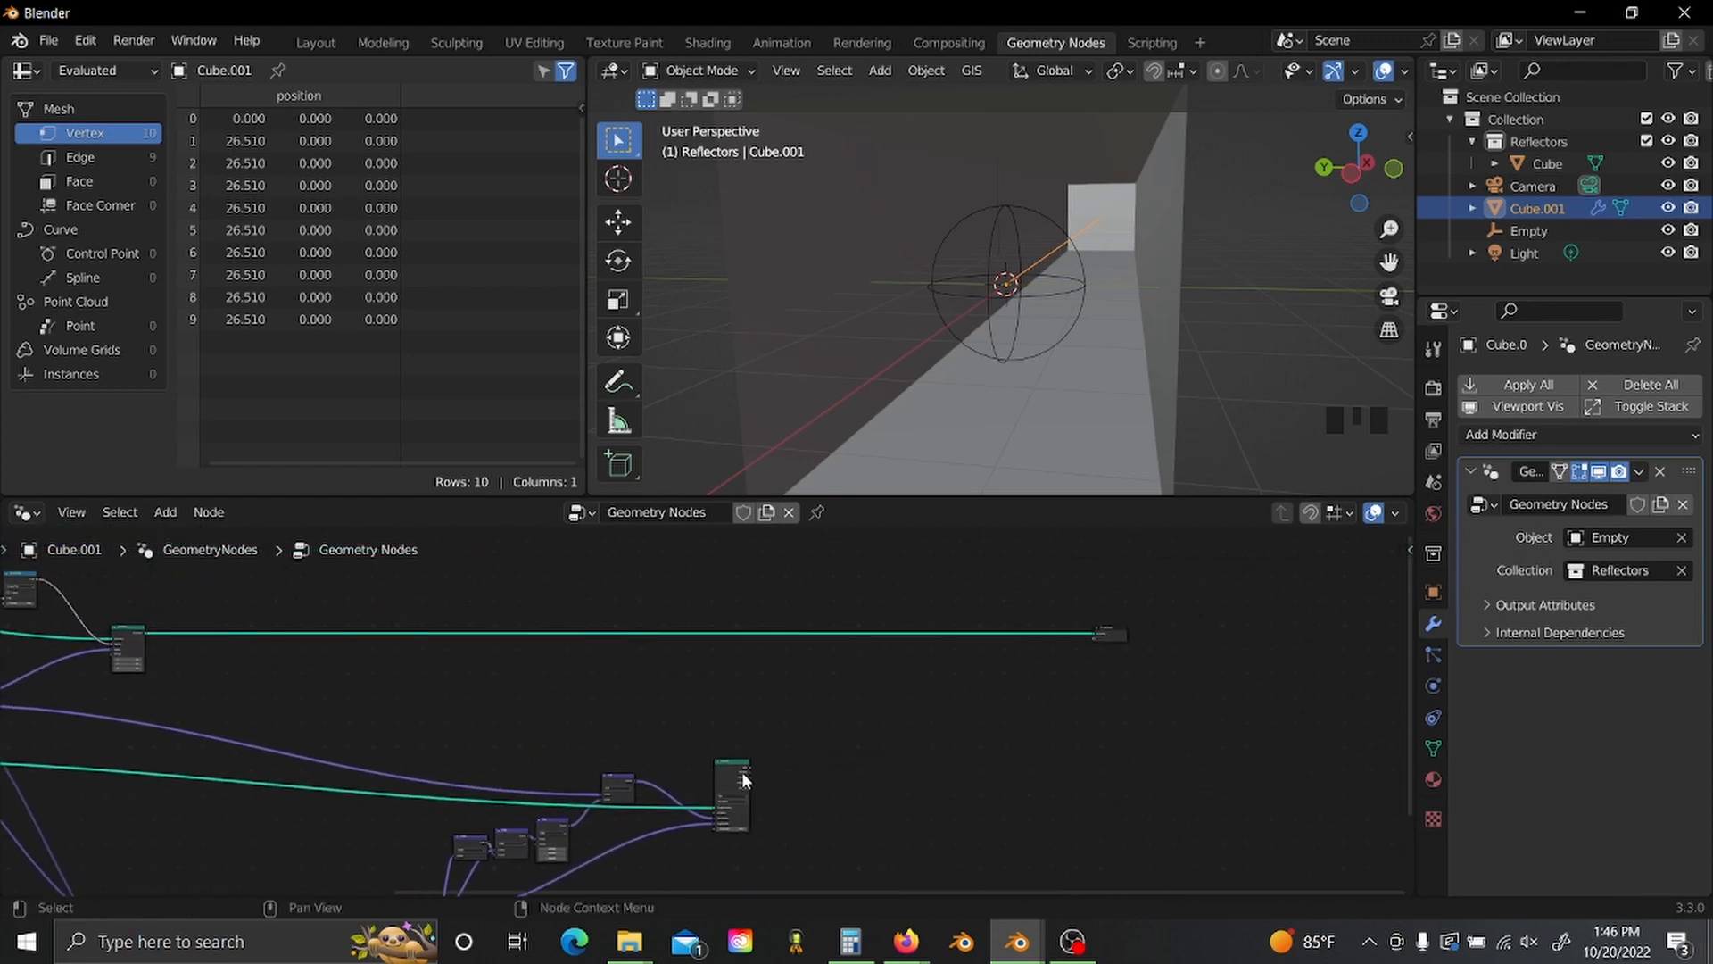
{"action": "left_click_drag", "start_coordinate": [742, 771], "coordinate": [746, 709]}
{"action": "middle_click_drag", "start_coordinate": [775, 687], "coordinate": [745, 733]}
{"action": "key", "text": "shift+a"}
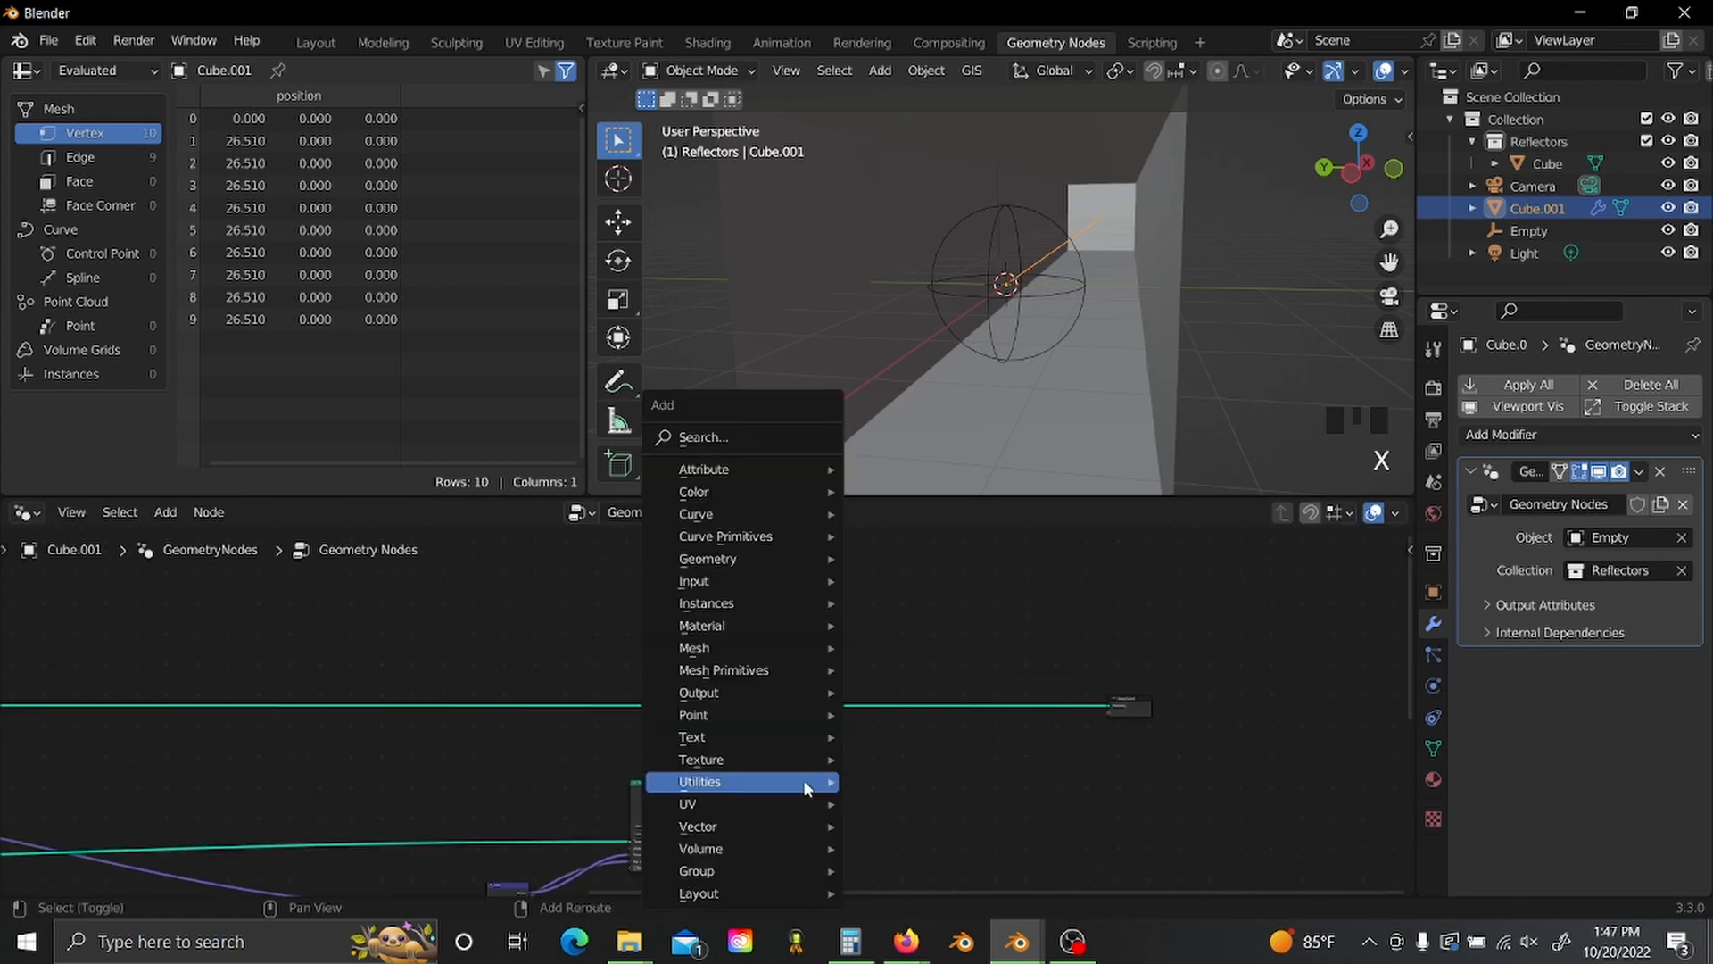
{"action": "type", "text": "sset"}
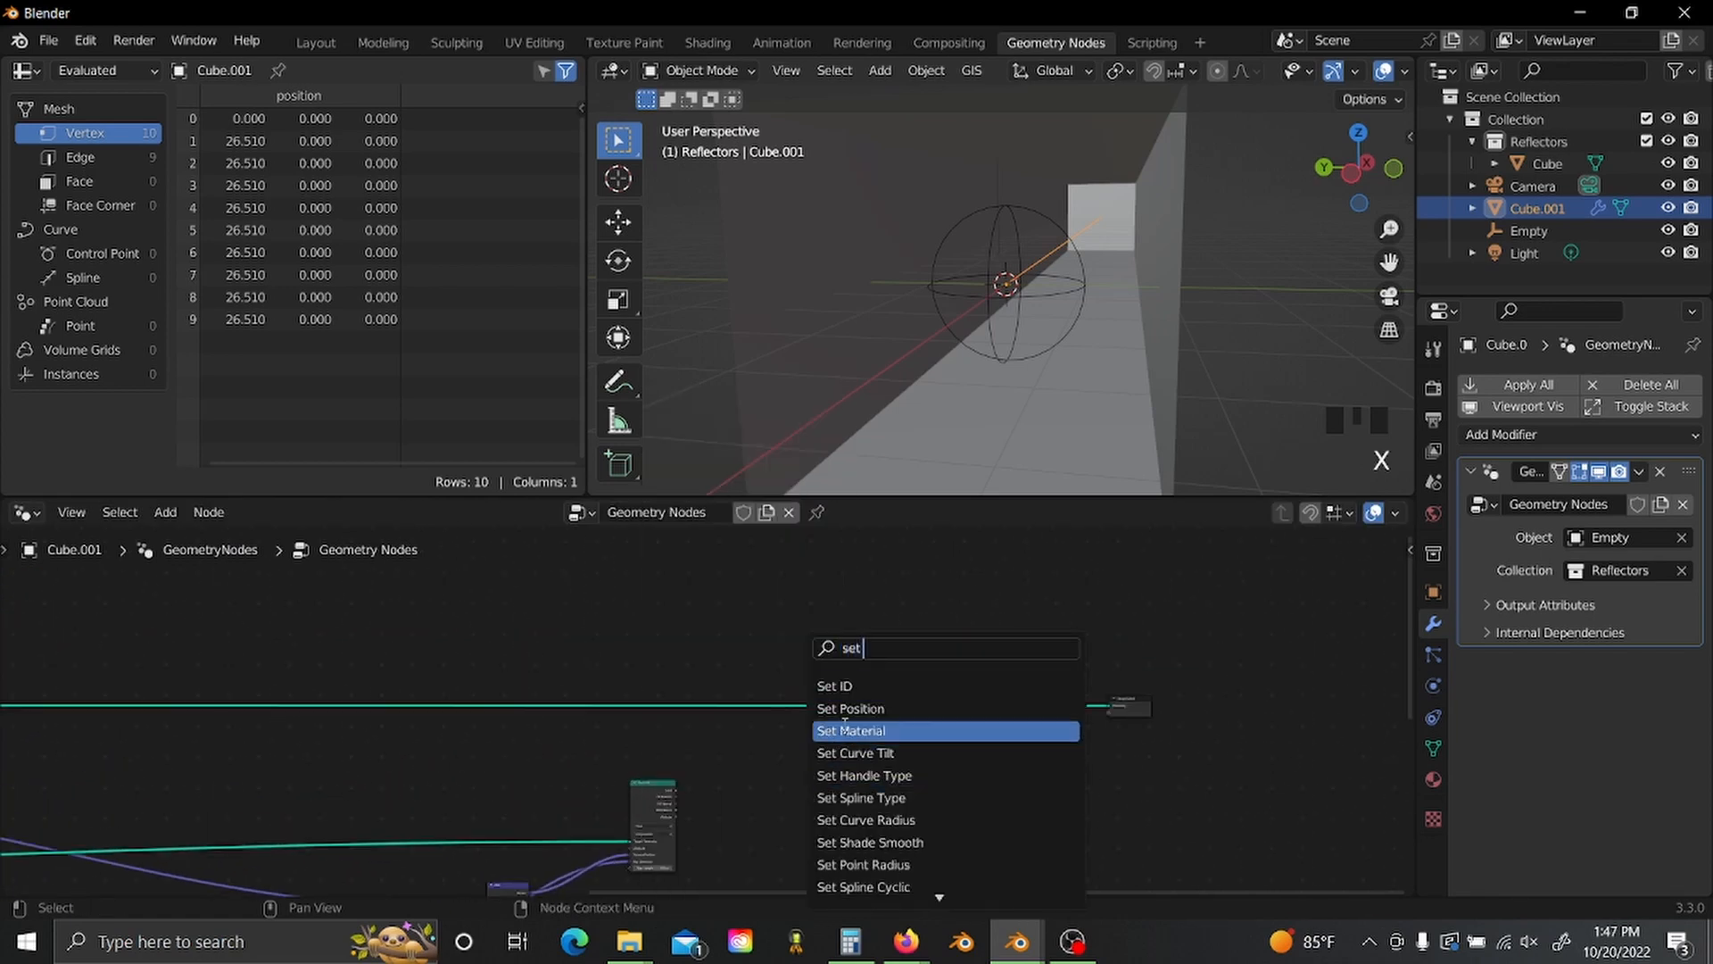
{"action": "left_click", "coordinate": [850, 710]}
{"action": "left_click", "coordinate": [824, 625]}
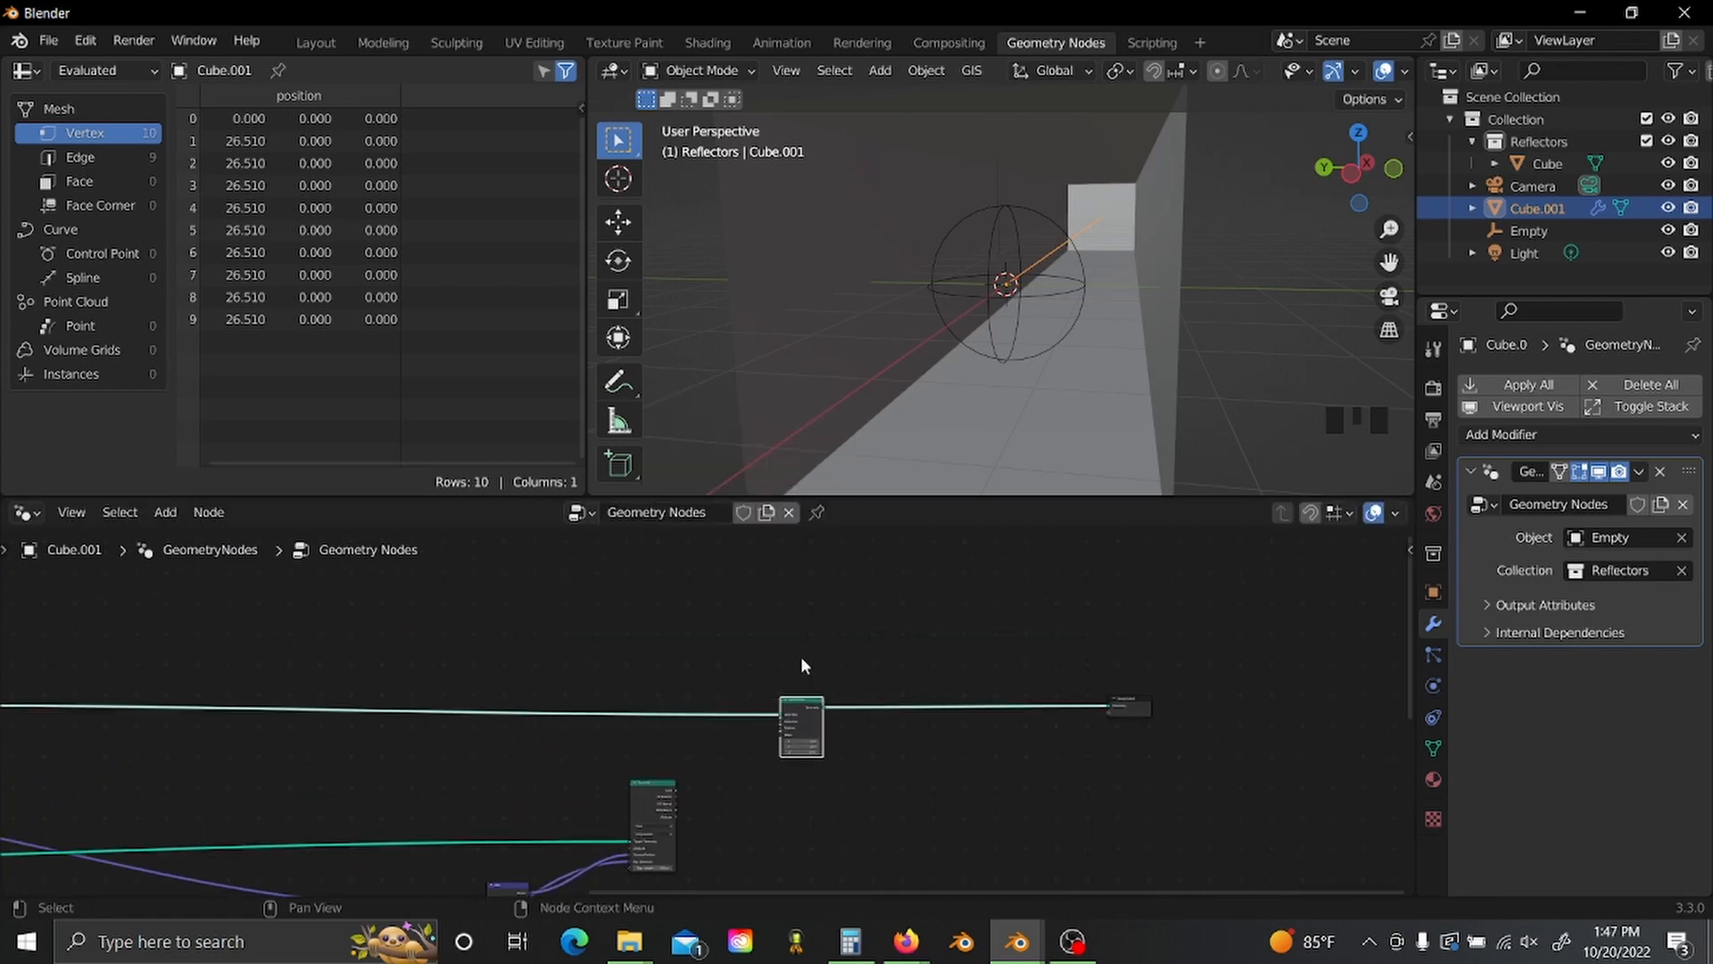
{"action": "scroll", "coordinate": [704, 810], "scroll_direction": "up", "scroll_amount": 2}
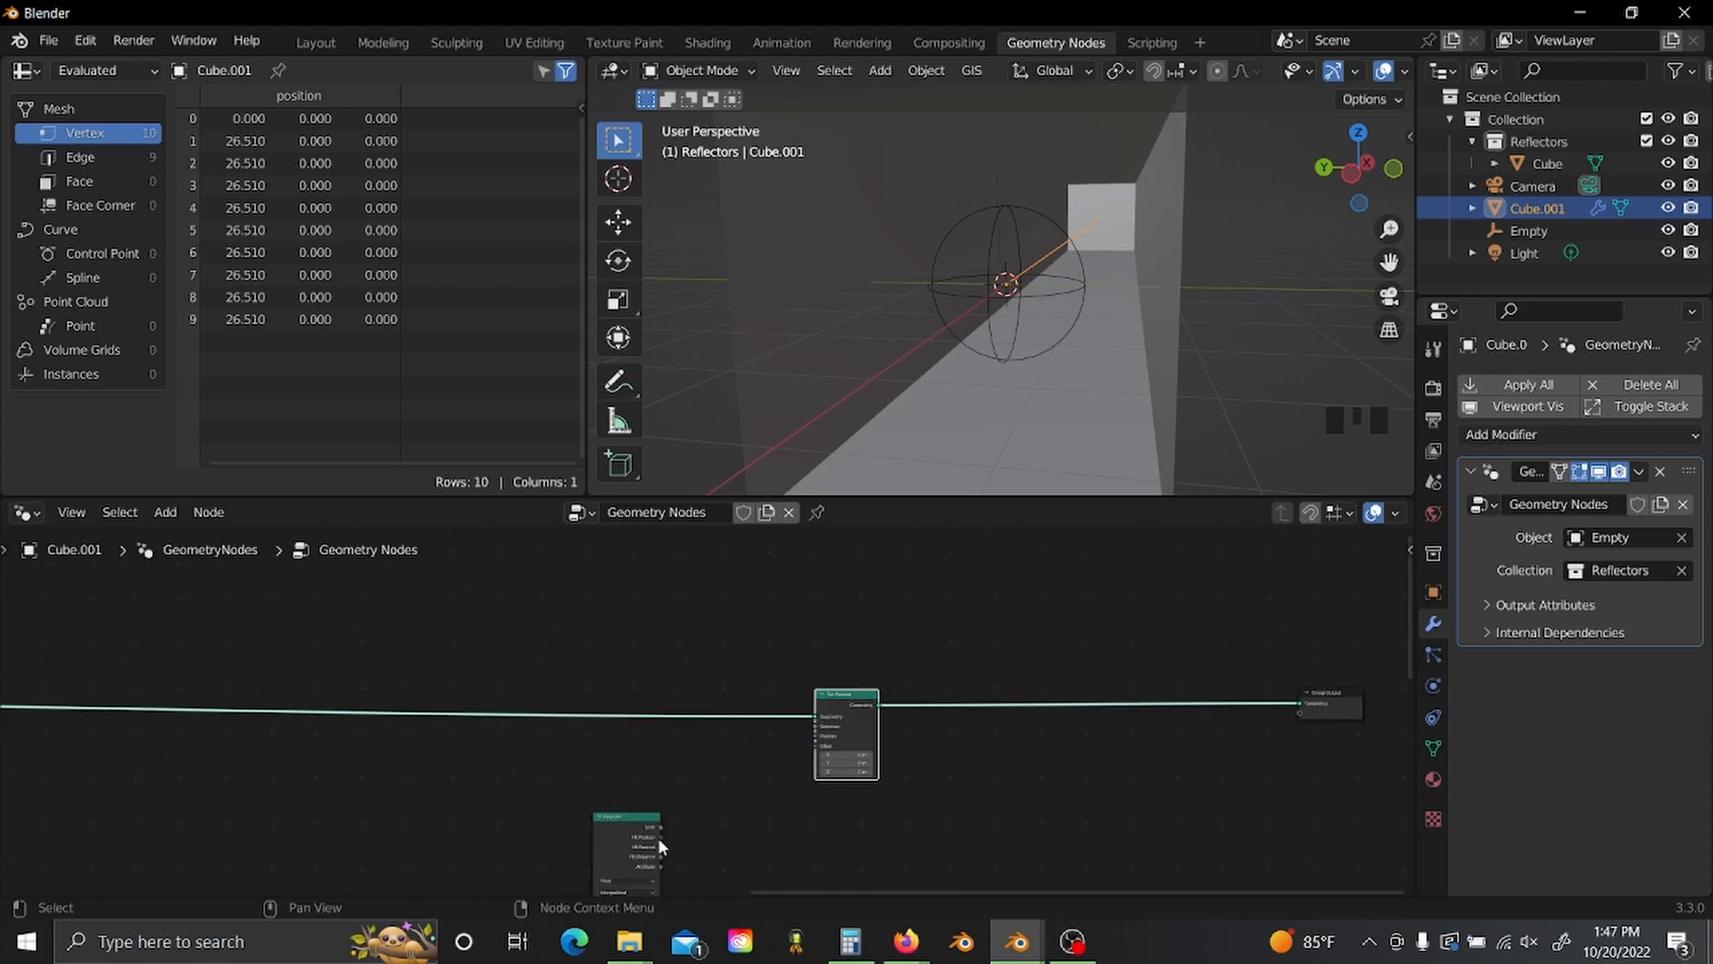
{"action": "left_click_drag", "start_coordinate": [661, 837], "coordinate": [825, 737]}
- Add a Math node in the free space above the new Set Position node
{"action": "key", "text": "shift+a"}
{"action": "type", "text": "m"}
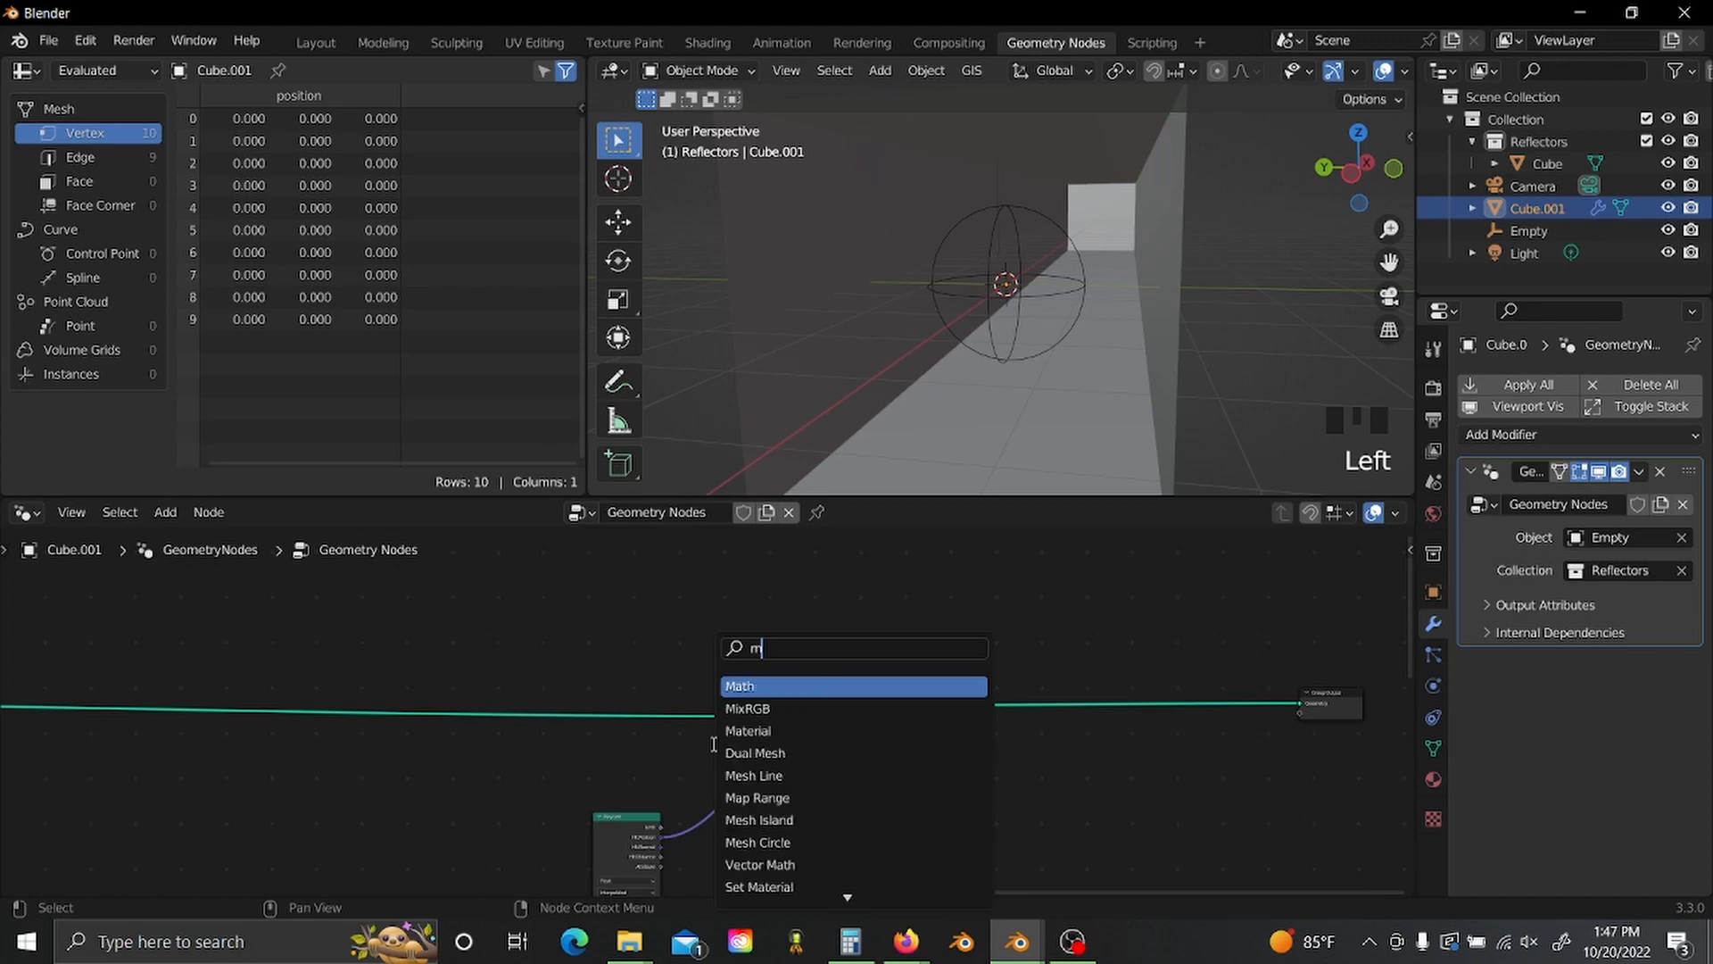
{"action": "type", "text": "ath"}
{"action": "key", "text": "Return"}
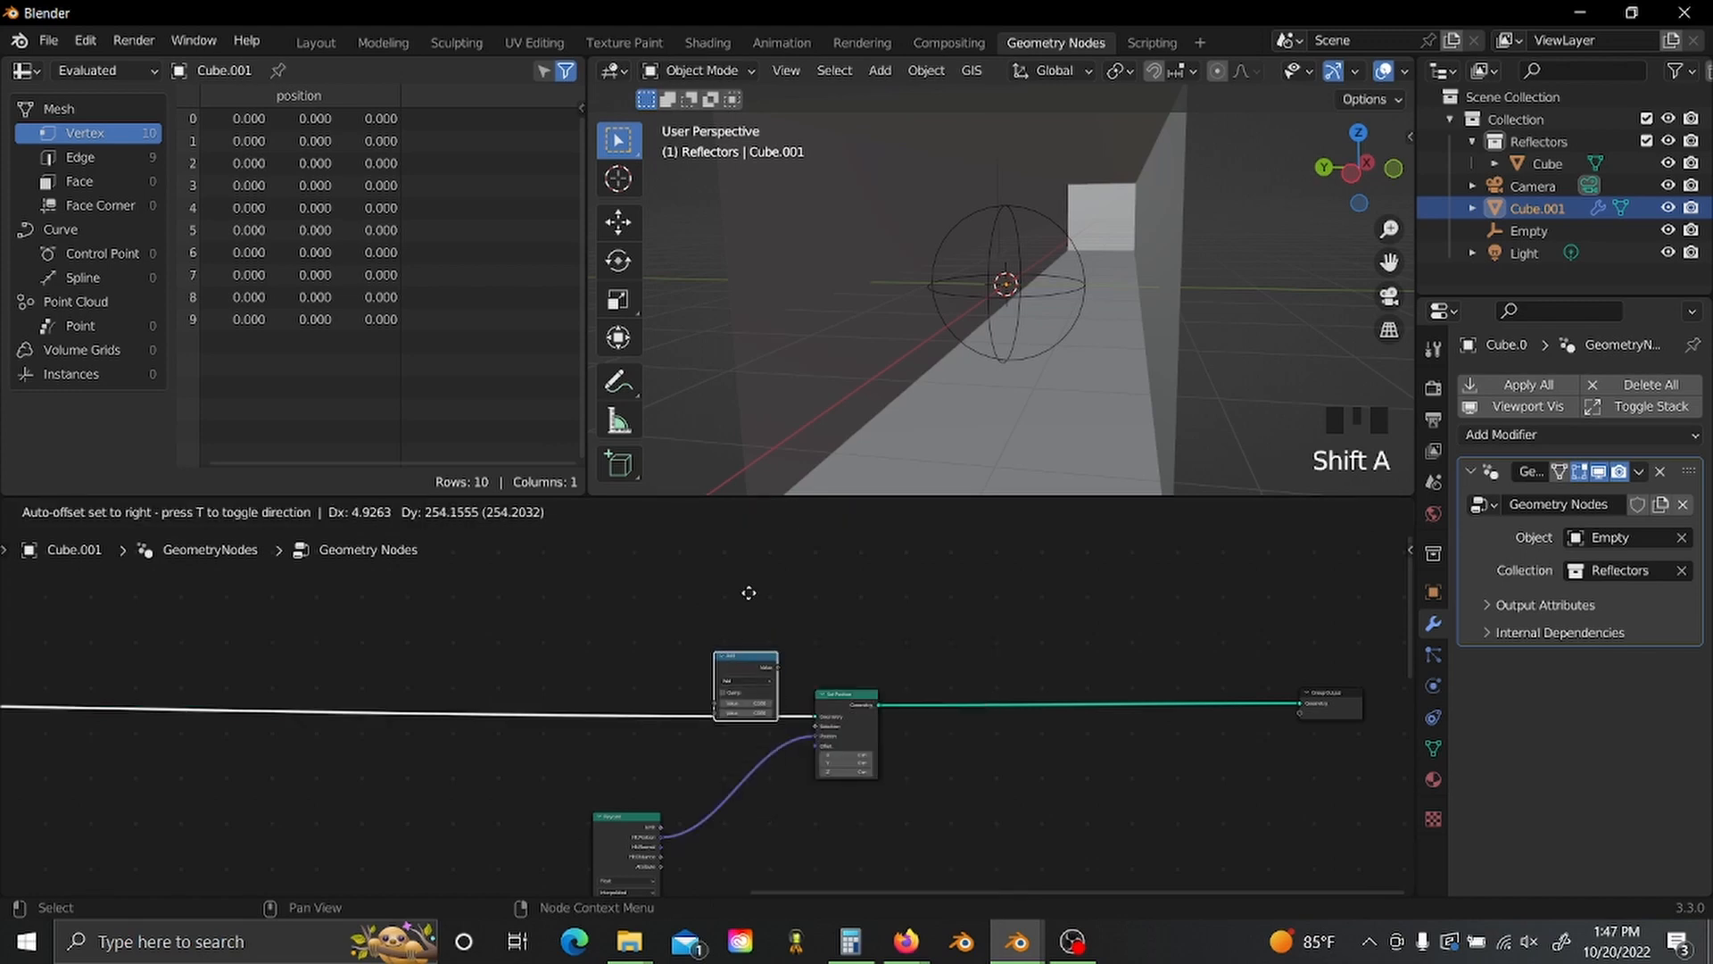
{"action": "left_click", "coordinate": [709, 556]}
{"action": "left_click_drag", "start_coordinate": [817, 726], "coordinate": [854, 717]}
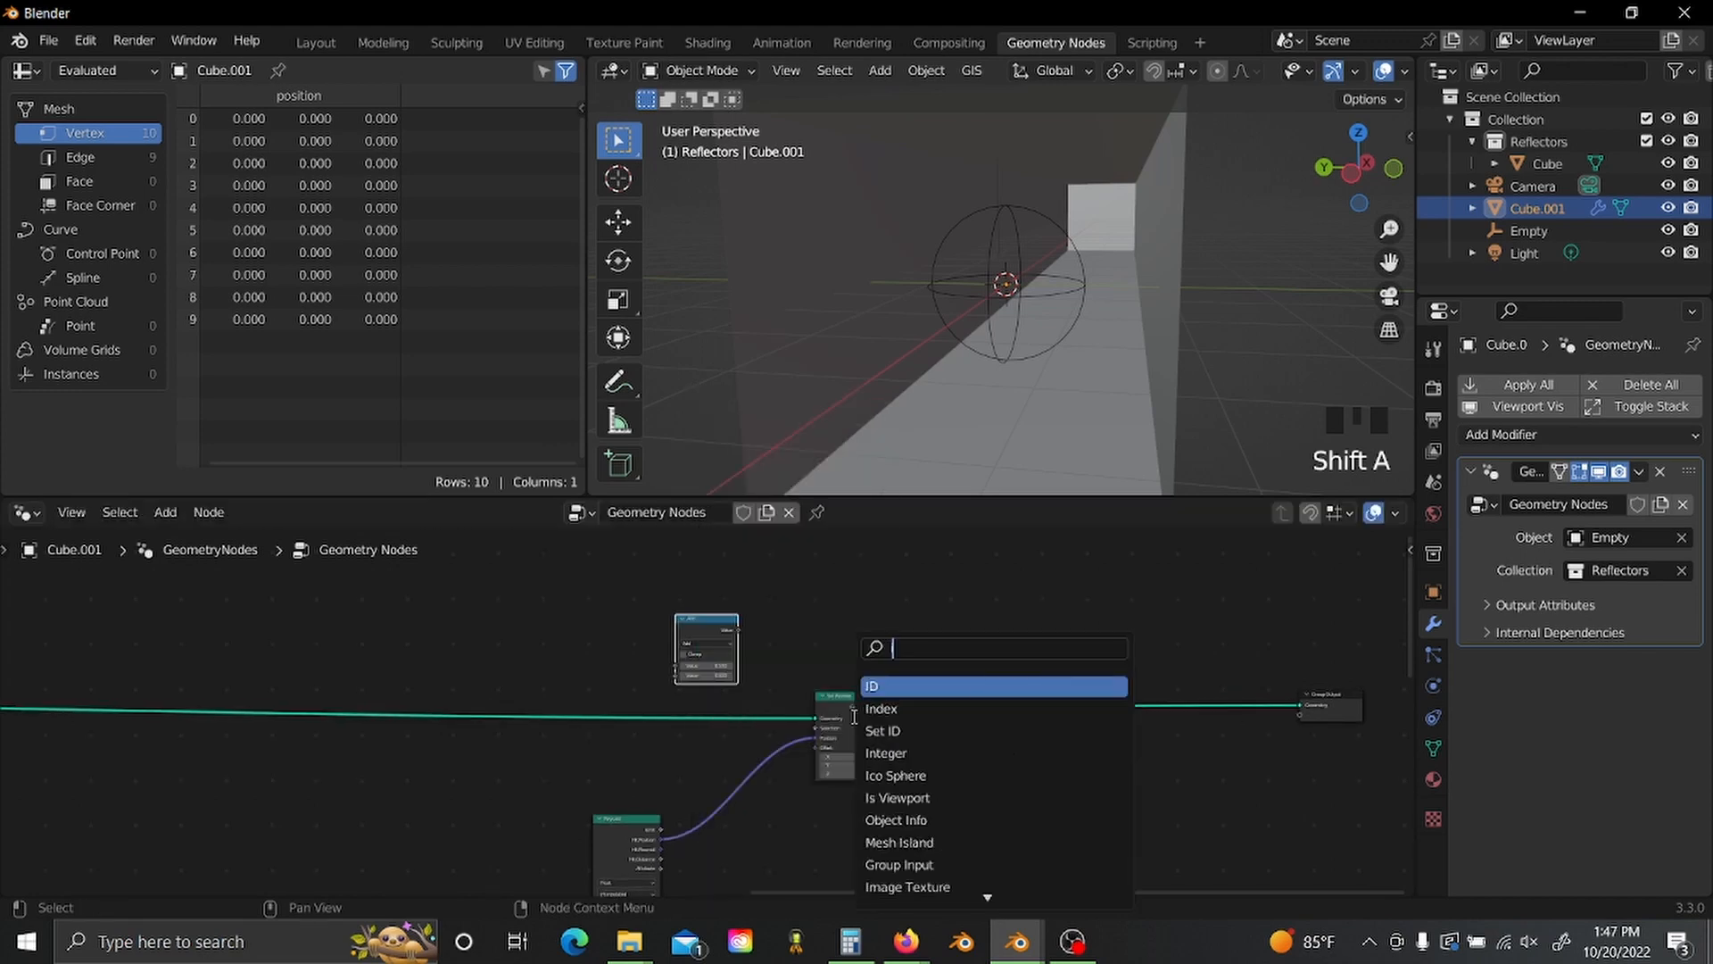
- Add an Index node and place it beside the Math node above the new Set Position node
{"action": "type", "text": "index"}
{"action": "key", "text": "Return"}
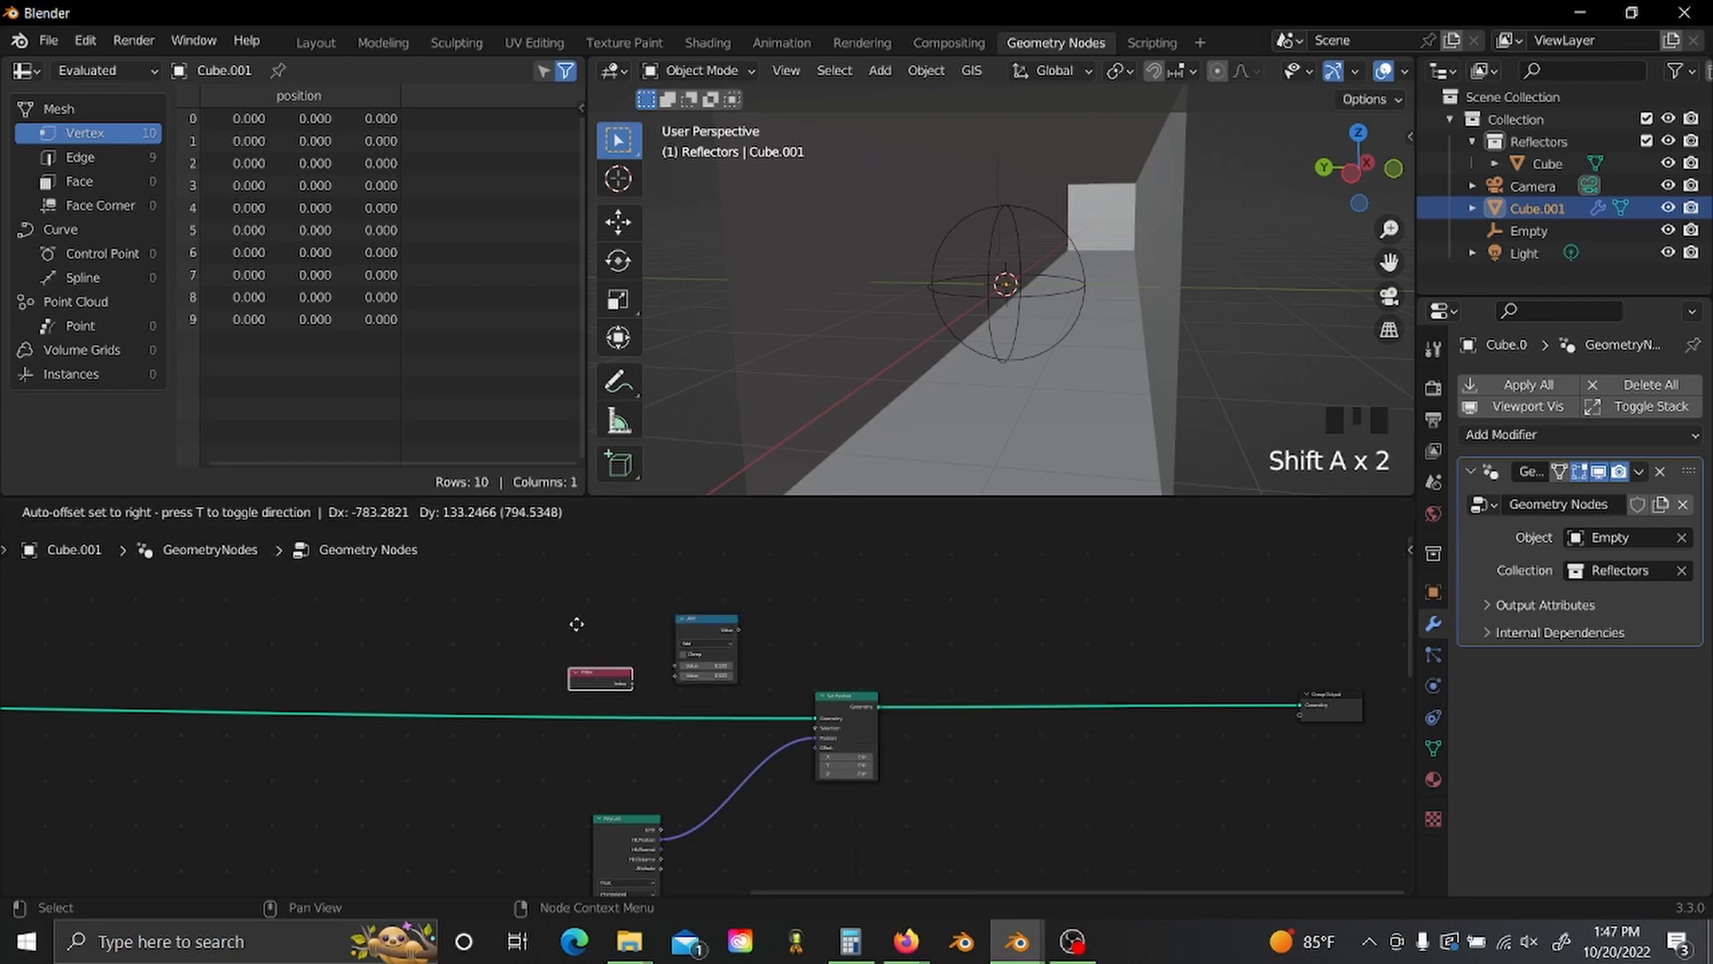
{"action": "left_click", "coordinate": [577, 624]}
{"action": "scroll", "coordinate": [654, 659], "scroll_direction": "up", "scroll_amount": 5}
- Set the Math node to Greater Than and link the Index through it to the new Set Position node's Selection
{"action": "left_click", "coordinate": [773, 680]}
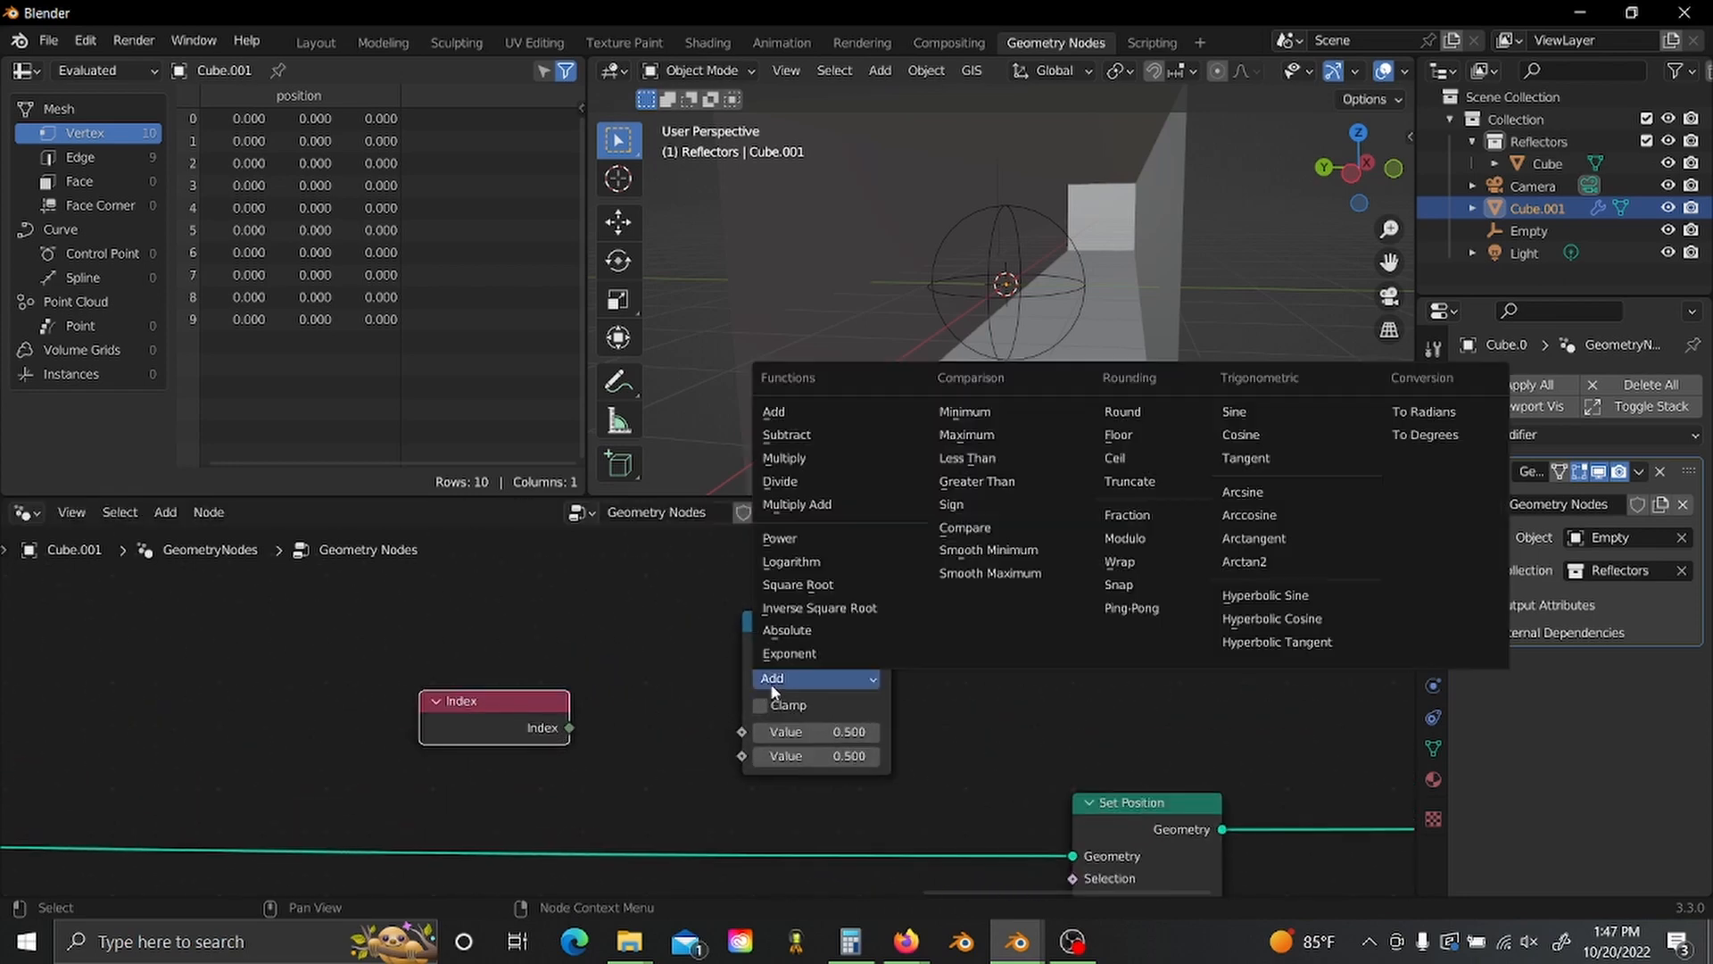
{"action": "key", "text": "g"}
{"action": "left_click_drag", "start_coordinate": [569, 728], "coordinate": [743, 731]}
{"action": "middle_click_drag", "start_coordinate": [892, 658], "coordinate": [693, 589]}
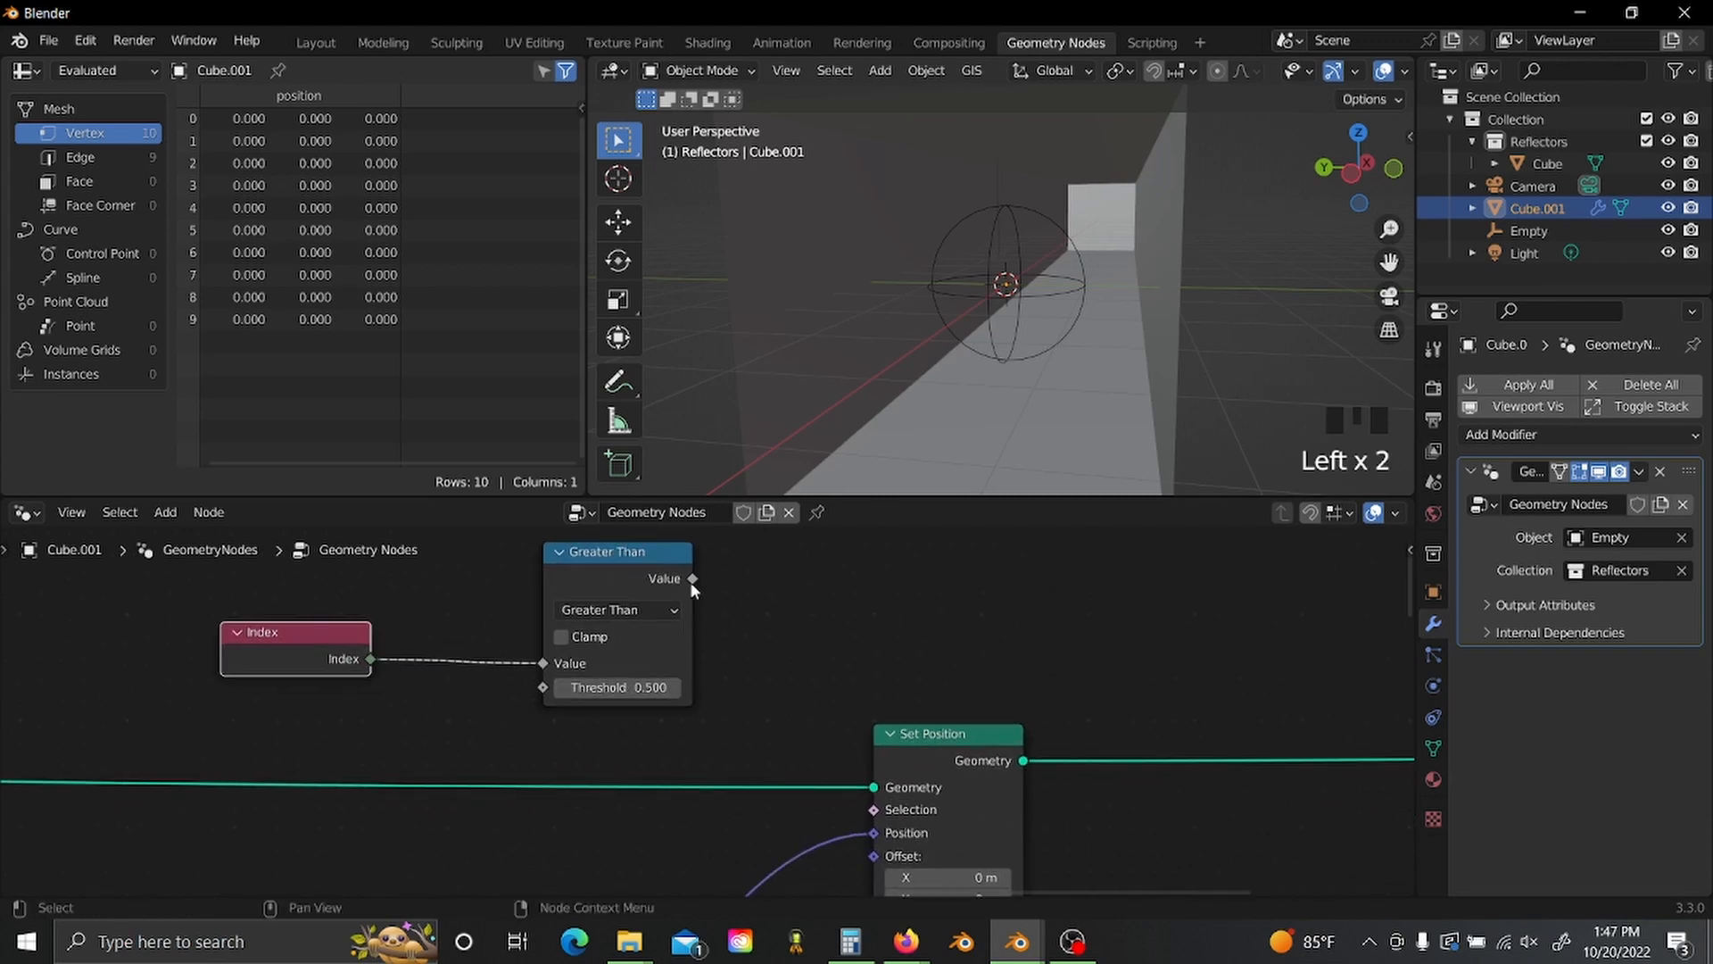
{"action": "left_click_drag", "start_coordinate": [694, 580], "coordinate": [886, 701]}
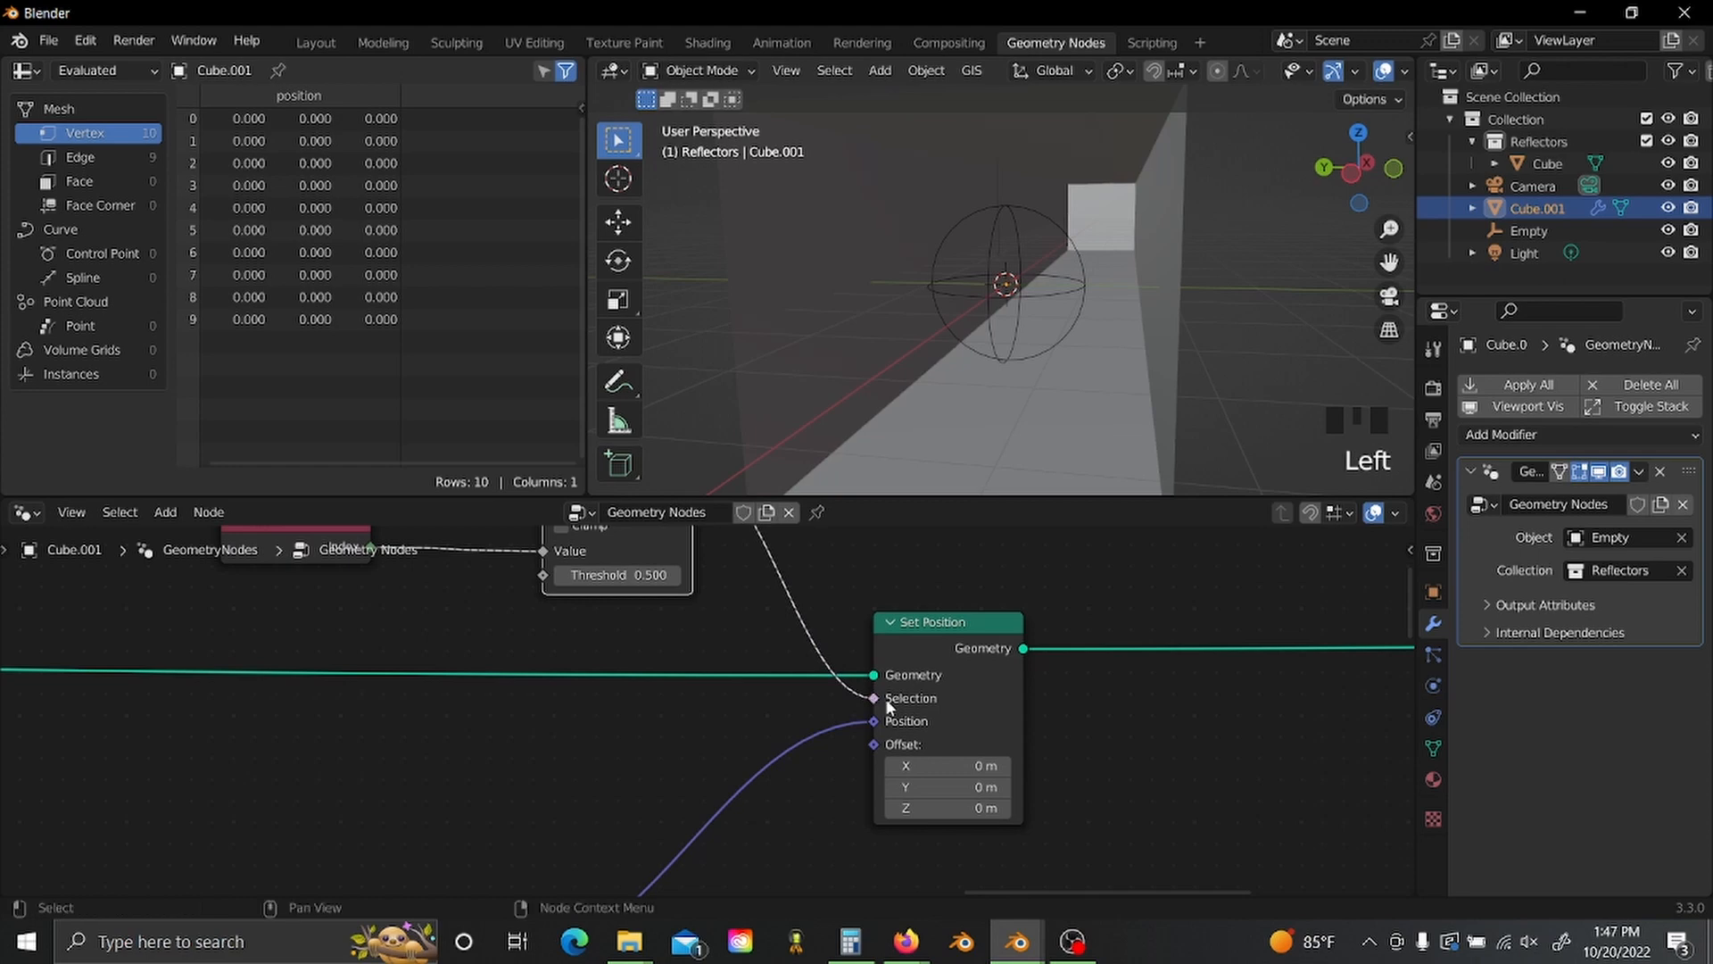
- Move the Index node slightly higher relative to the Greater Than node
{"action": "left_click", "coordinate": [609, 748]}
{"action": "scroll", "coordinate": [599, 752], "scroll_direction": "down", "scroll_amount": 2}
{"action": "middle_click_drag", "start_coordinate": [585, 817], "coordinate": [619, 861]}
{"action": "scroll", "coordinate": [576, 775], "scroll_direction": "up", "scroll_amount": 2}
{"action": "scroll", "coordinate": [571, 777], "scroll_direction": "down", "scroll_amount": 5}
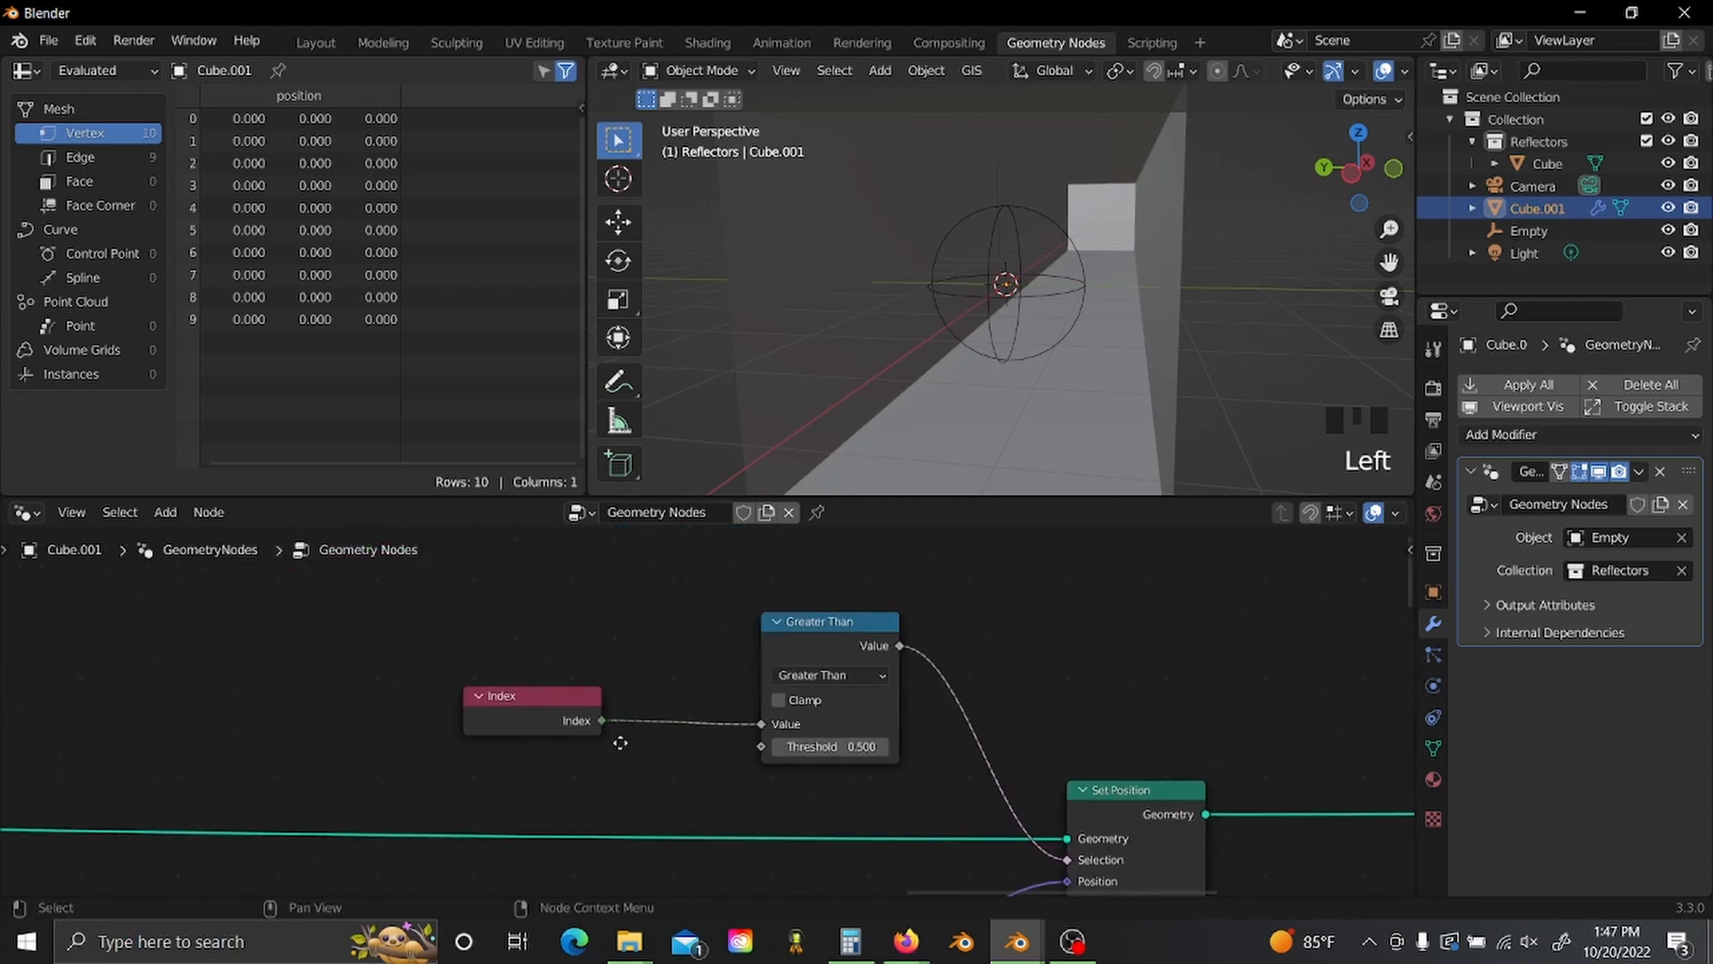
{"action": "scroll", "coordinate": [592, 689], "scroll_direction": "down", "scroll_amount": 5}
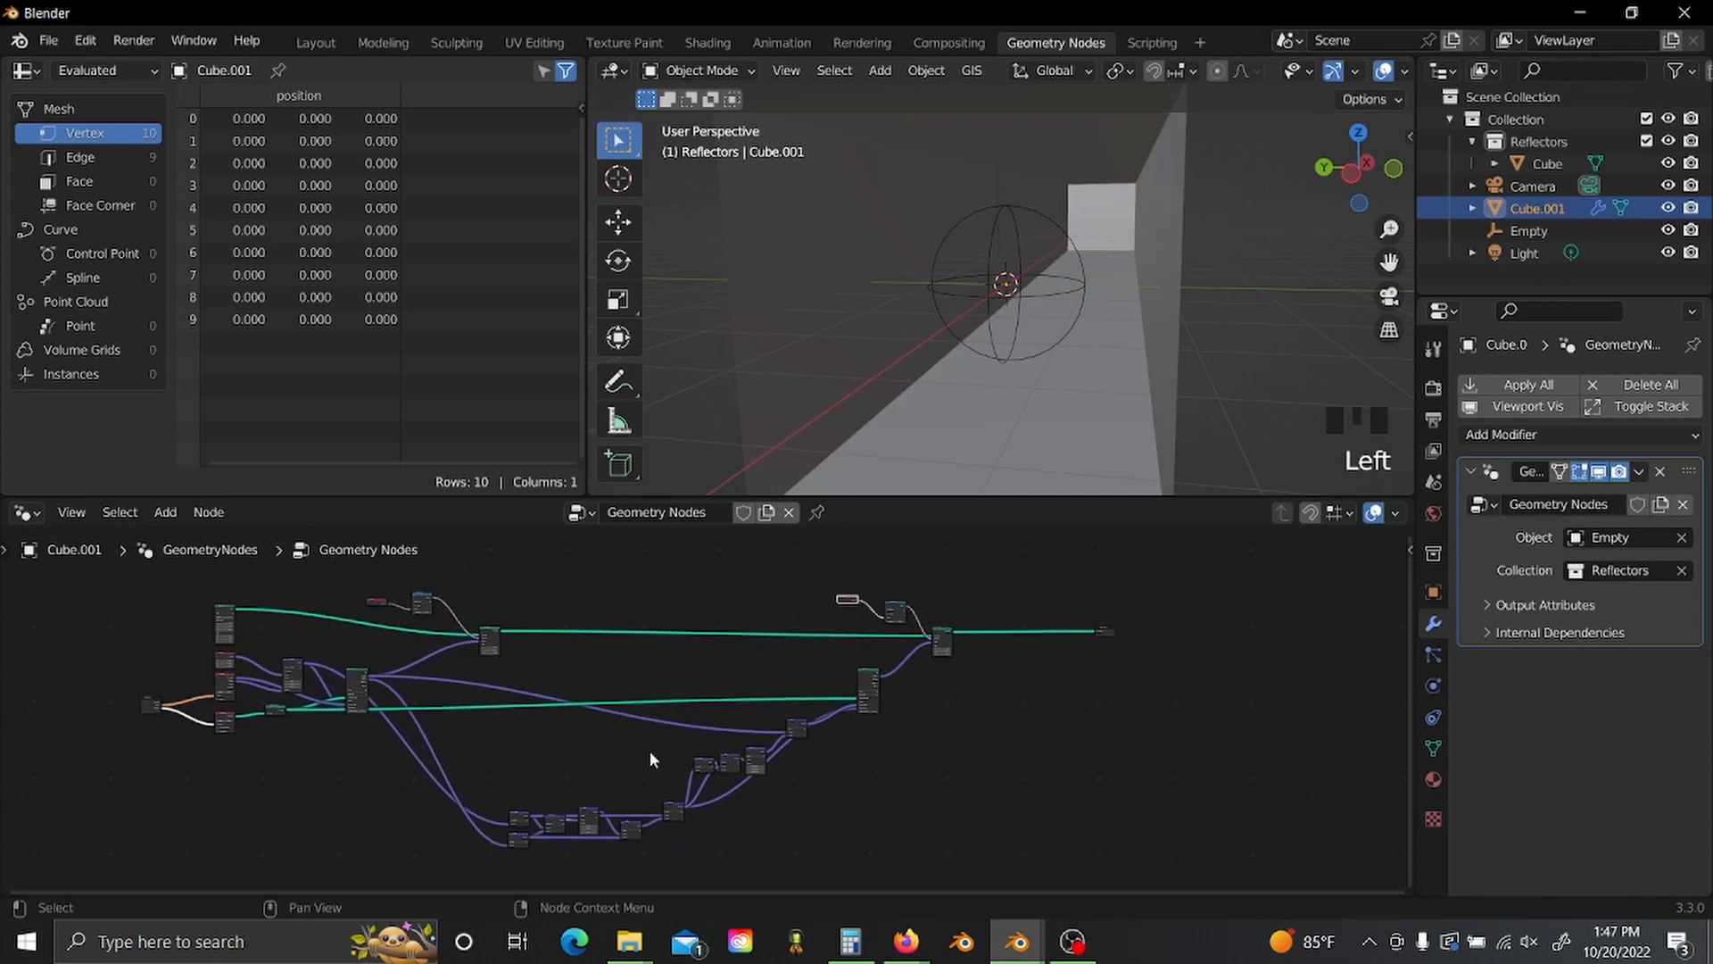
{"action": "scroll", "coordinate": [799, 732], "scroll_direction": "up", "scroll_amount": 4}
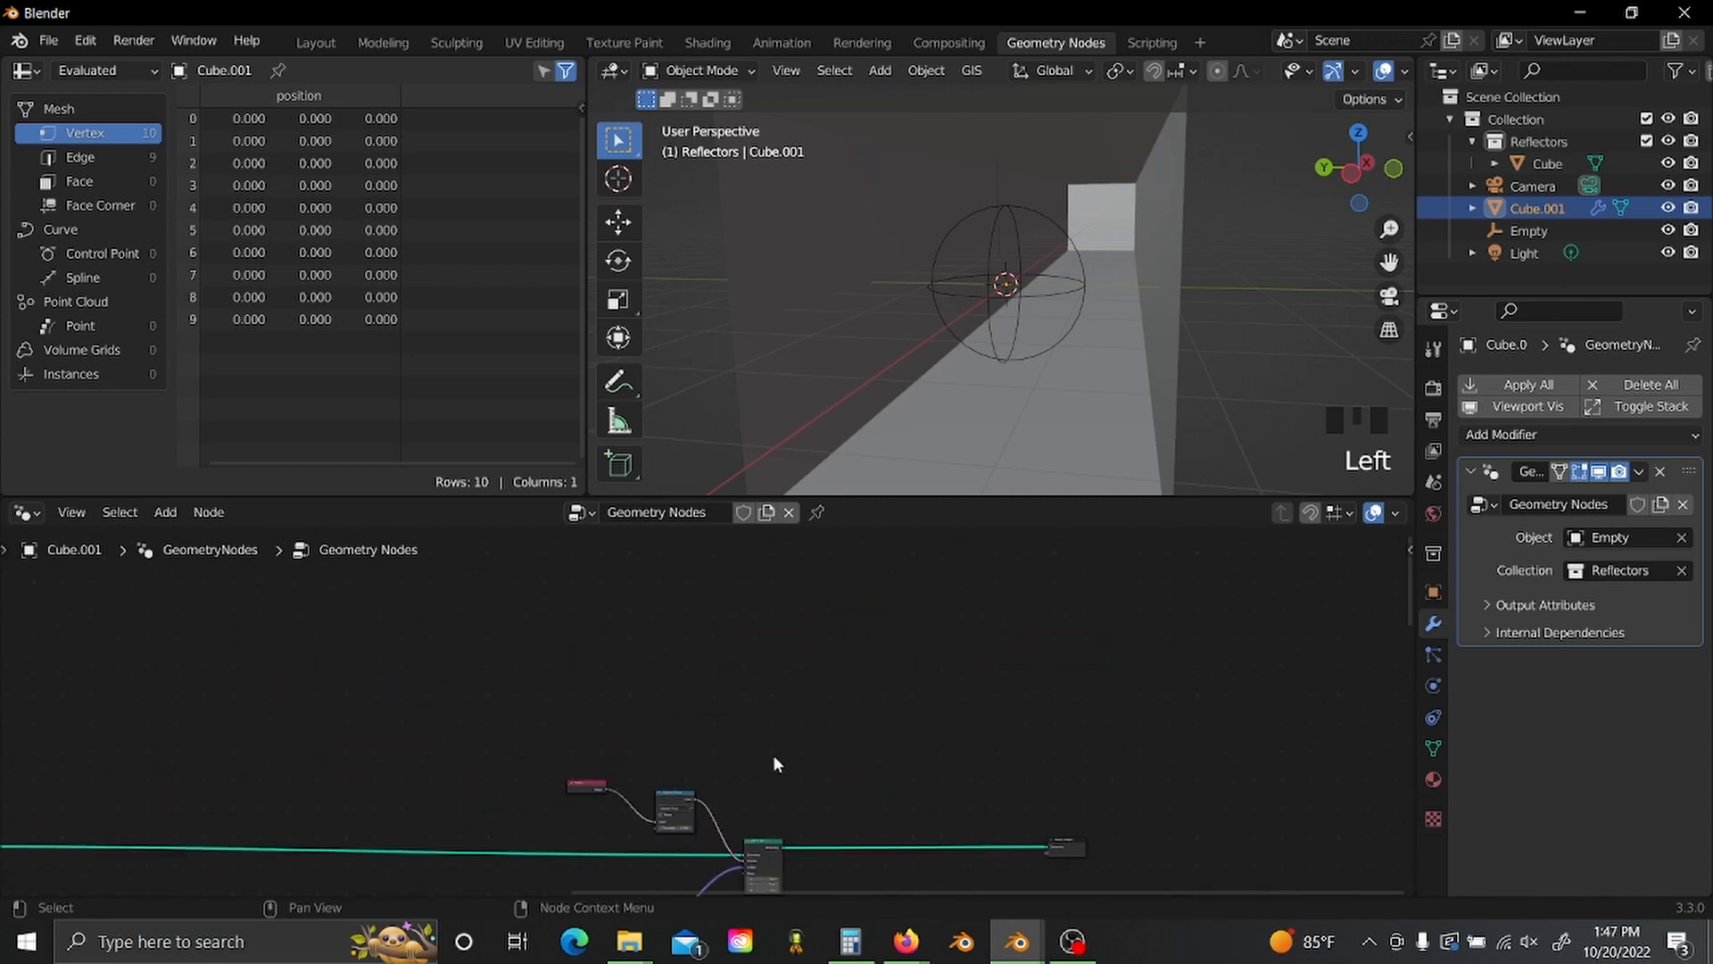
{"action": "middle_click_drag", "start_coordinate": [772, 753], "coordinate": [825, 572]}
{"action": "scroll", "coordinate": [823, 592], "scroll_direction": "up", "scroll_amount": 5}
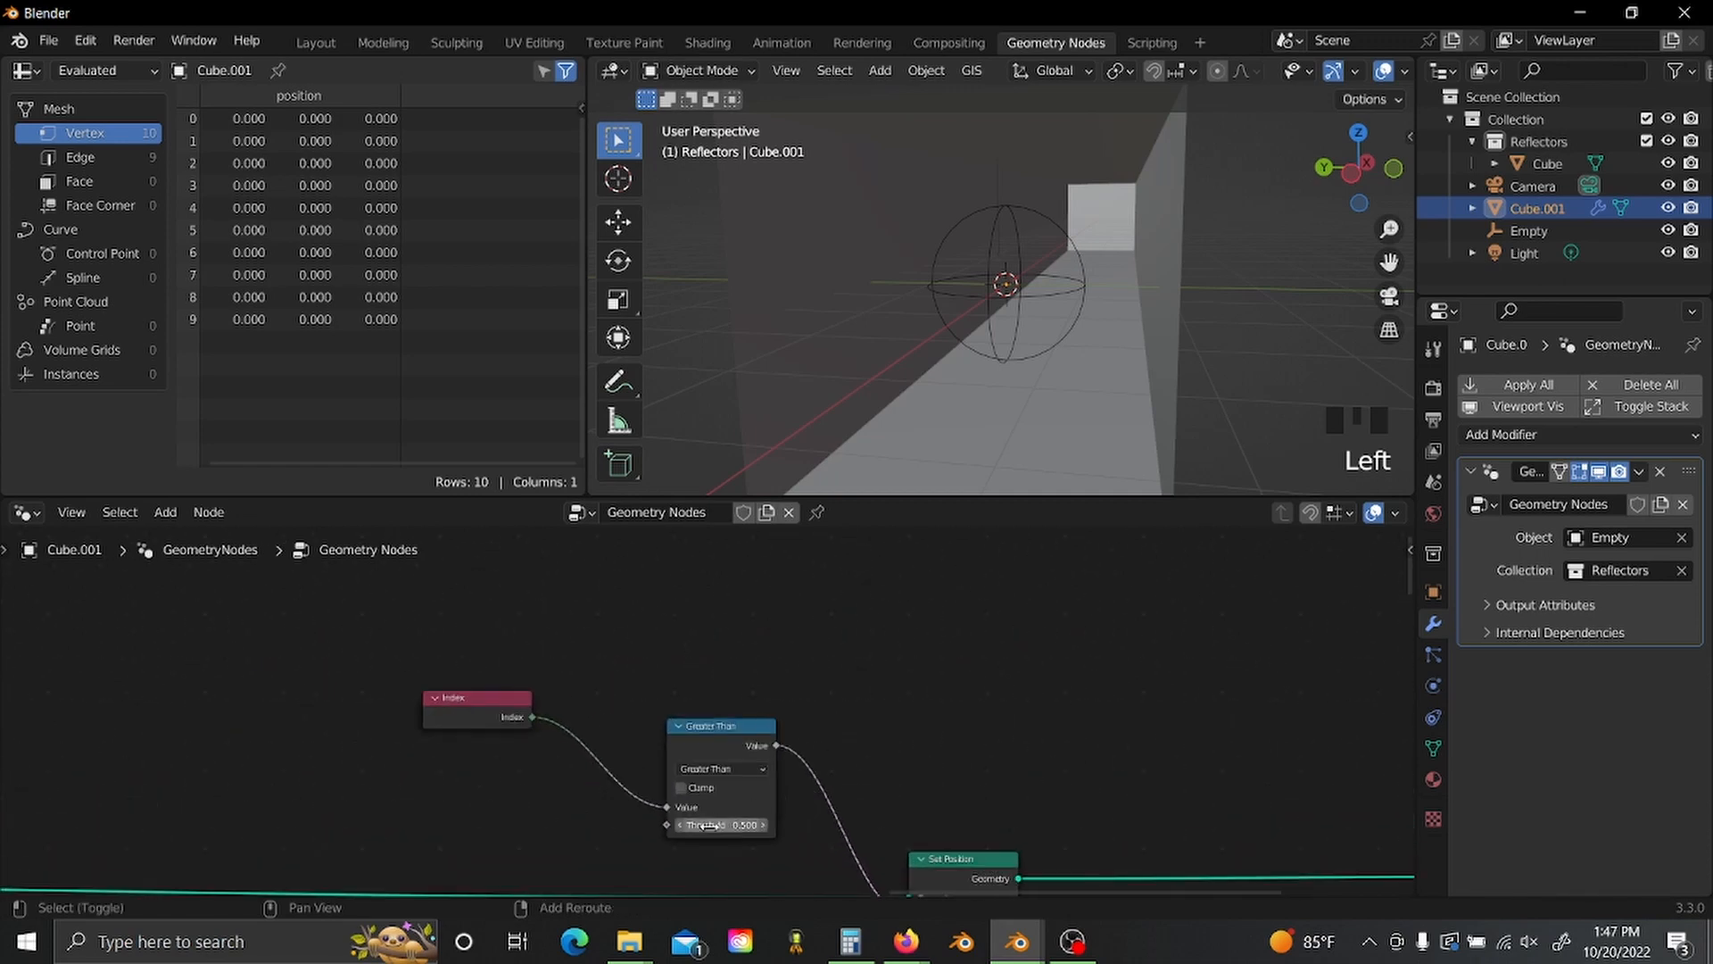
- Add a Math node set to Add below the Index node and connect its Value to the Greater Than node's Threshold
{"action": "key", "text": "shift"}
{"action": "left_click_drag", "start_coordinate": [719, 826], "coordinate": [709, 825], "text": "shift"}
{"action": "scroll", "coordinate": [523, 805], "scroll_direction": "down", "scroll_amount": 5}
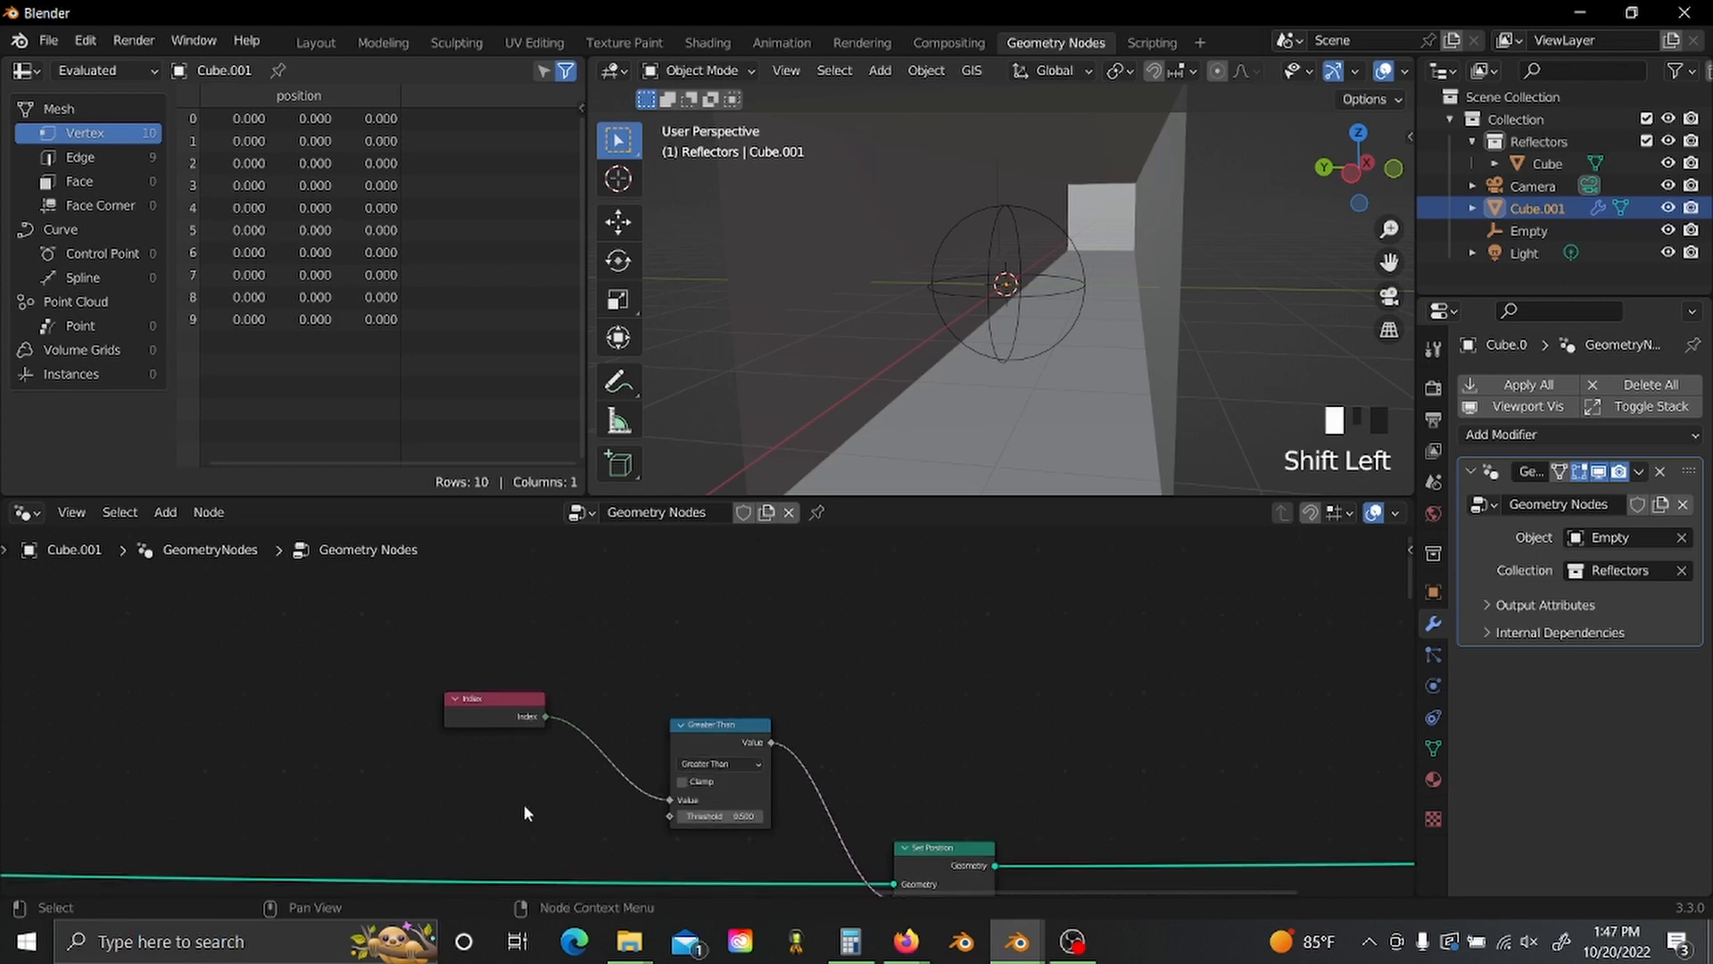
{"action": "middle_click_drag", "start_coordinate": [523, 805], "coordinate": [624, 721]}
{"action": "scroll", "coordinate": [623, 721], "scroll_direction": "up", "scroll_amount": 5}
{"action": "scroll", "coordinate": [623, 719], "scroll_direction": "up", "scroll_amount": 1}
{"action": "key", "text": "shift+a"}
{"action": "type", "text": "sm"}
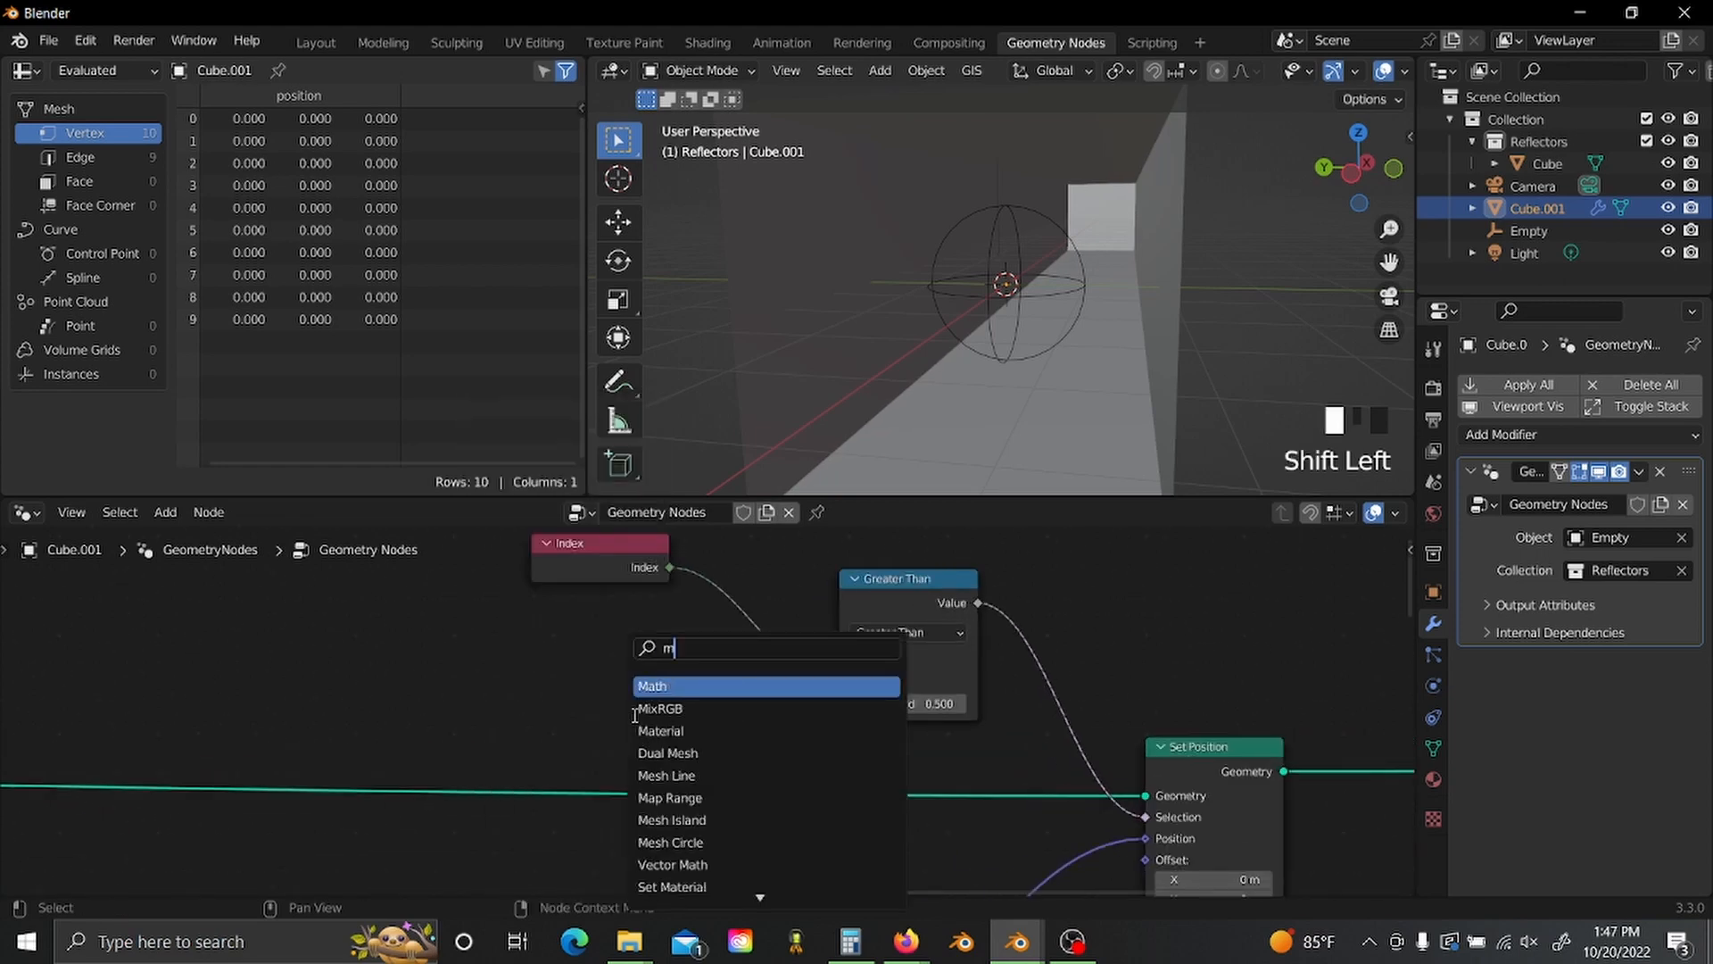
{"action": "key", "text": "Return"}
{"action": "left_click", "coordinate": [561, 641]}
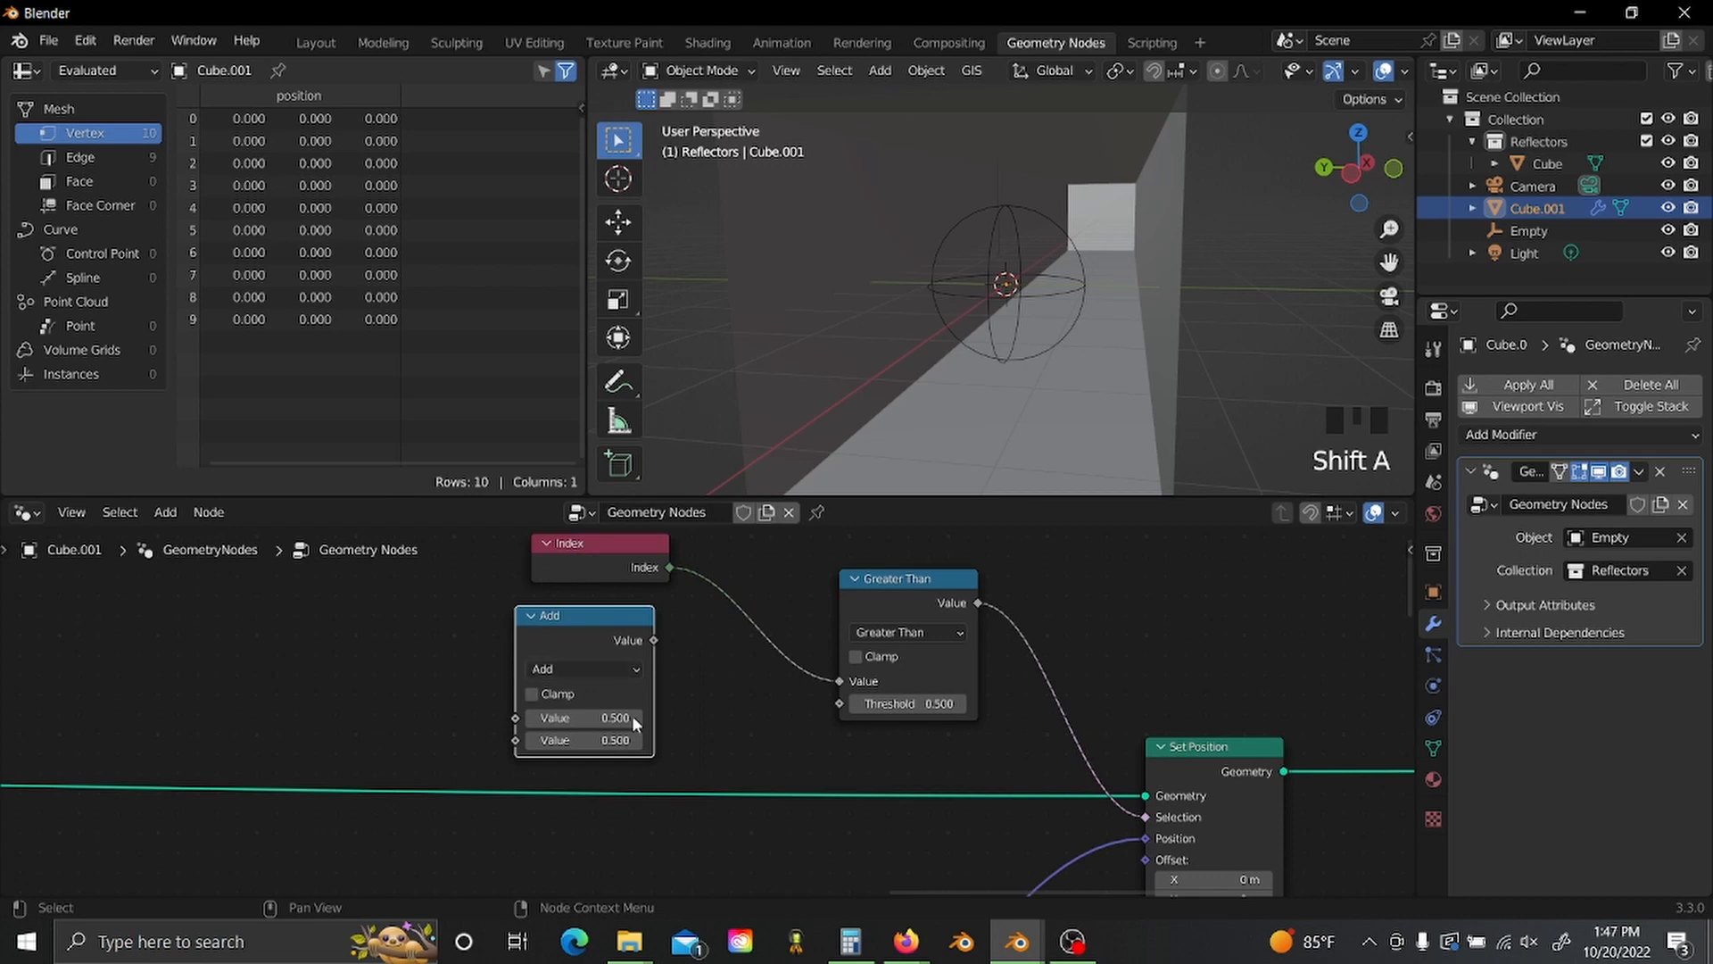
{"action": "scroll", "coordinate": [474, 694], "scroll_direction": "down", "scroll_amount": 3}
{"action": "left_click_drag", "start_coordinate": [475, 696], "coordinate": [585, 733]}
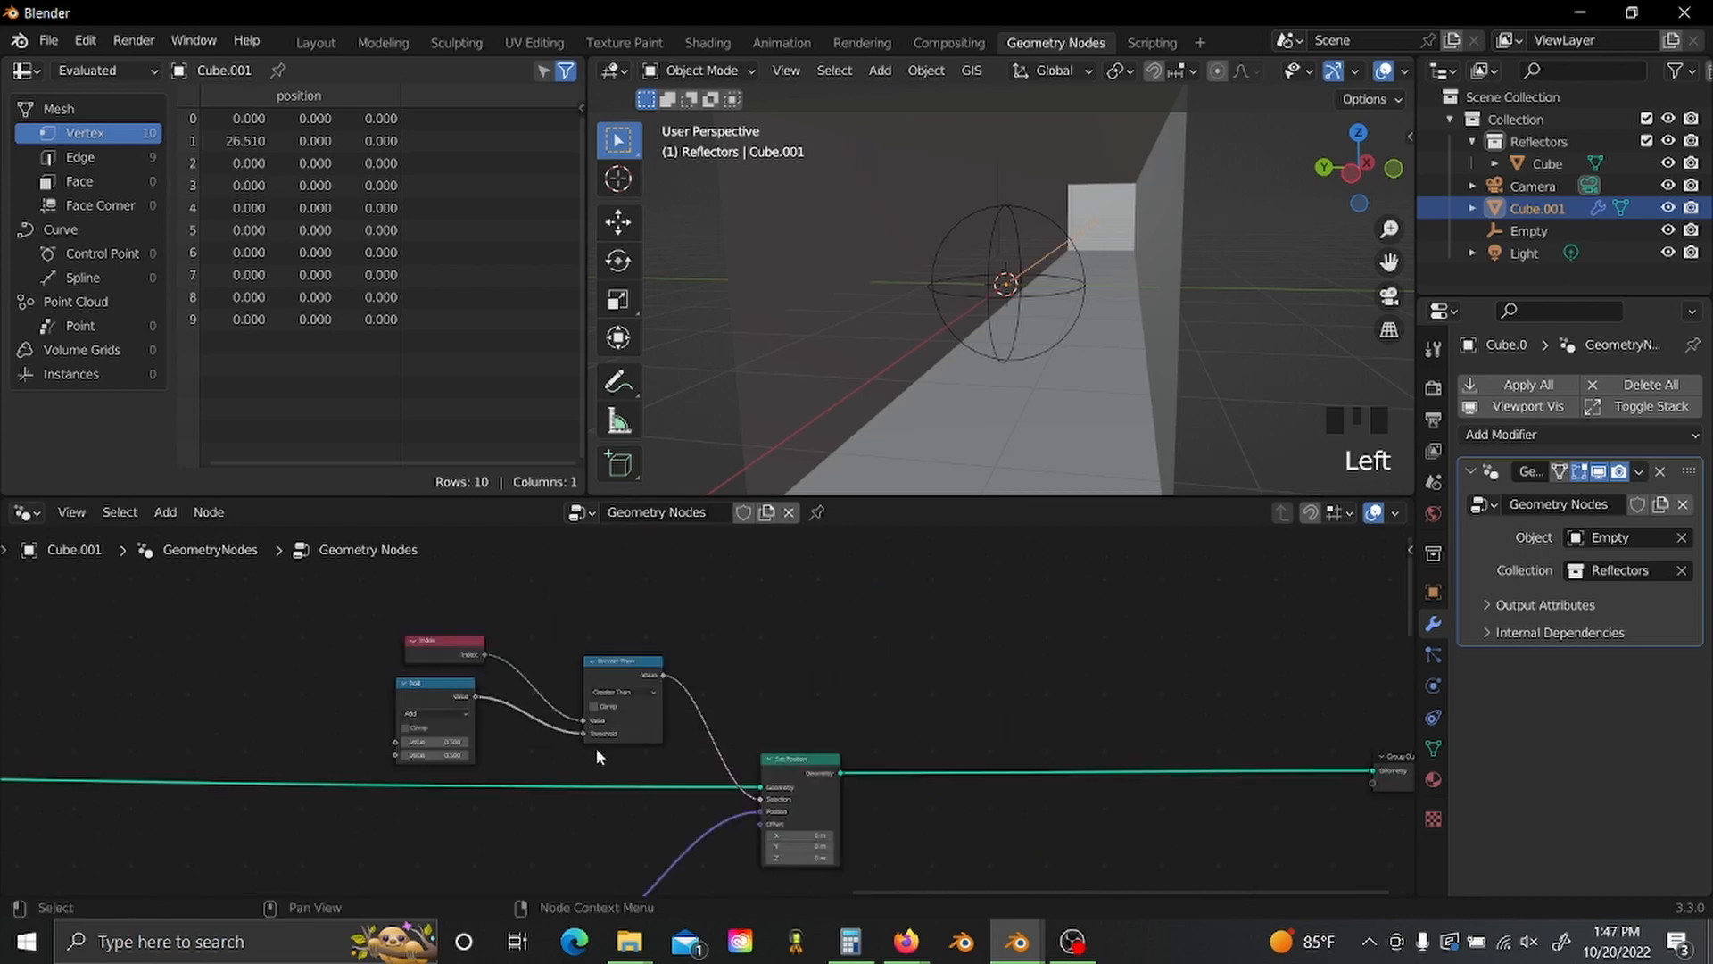
- Select all the second-bounce nodes, from the reflection vector math through the last Set Position, and combine them into a node group
{"action": "scroll", "coordinate": [552, 775], "scroll_direction": "down", "scroll_amount": 5}
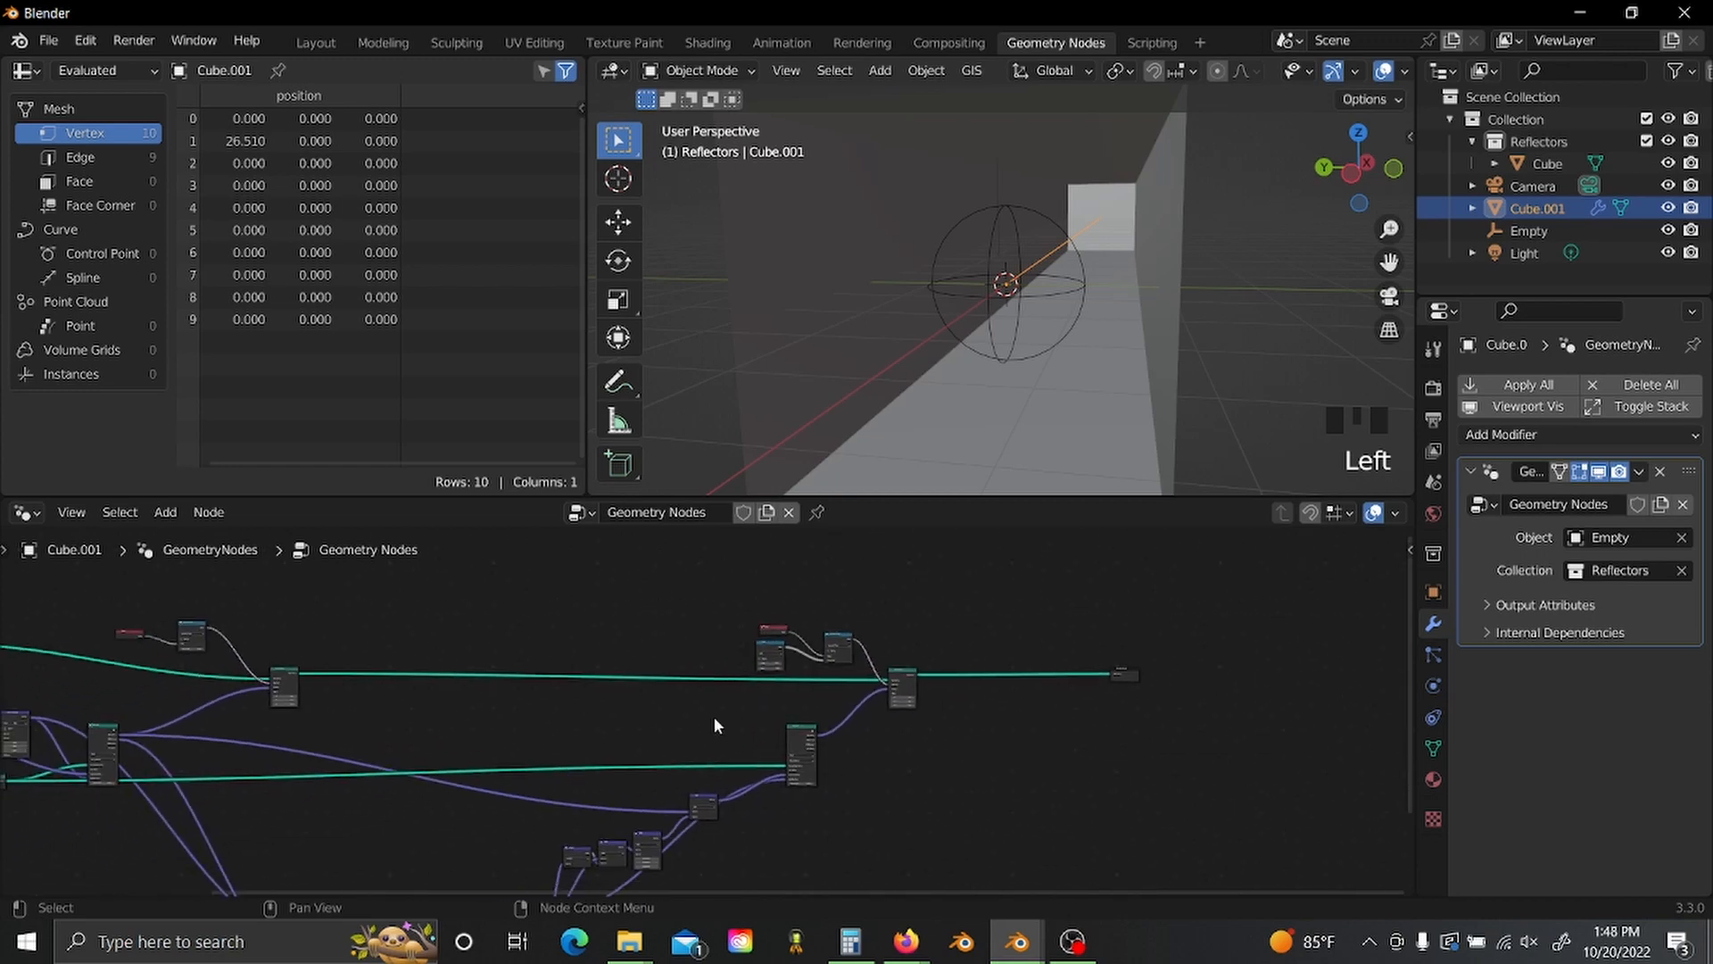
{"action": "scroll", "coordinate": [714, 724], "scroll_direction": "down", "scroll_amount": 3}
{"action": "left_click_drag", "start_coordinate": [506, 661], "coordinate": [827, 864]}
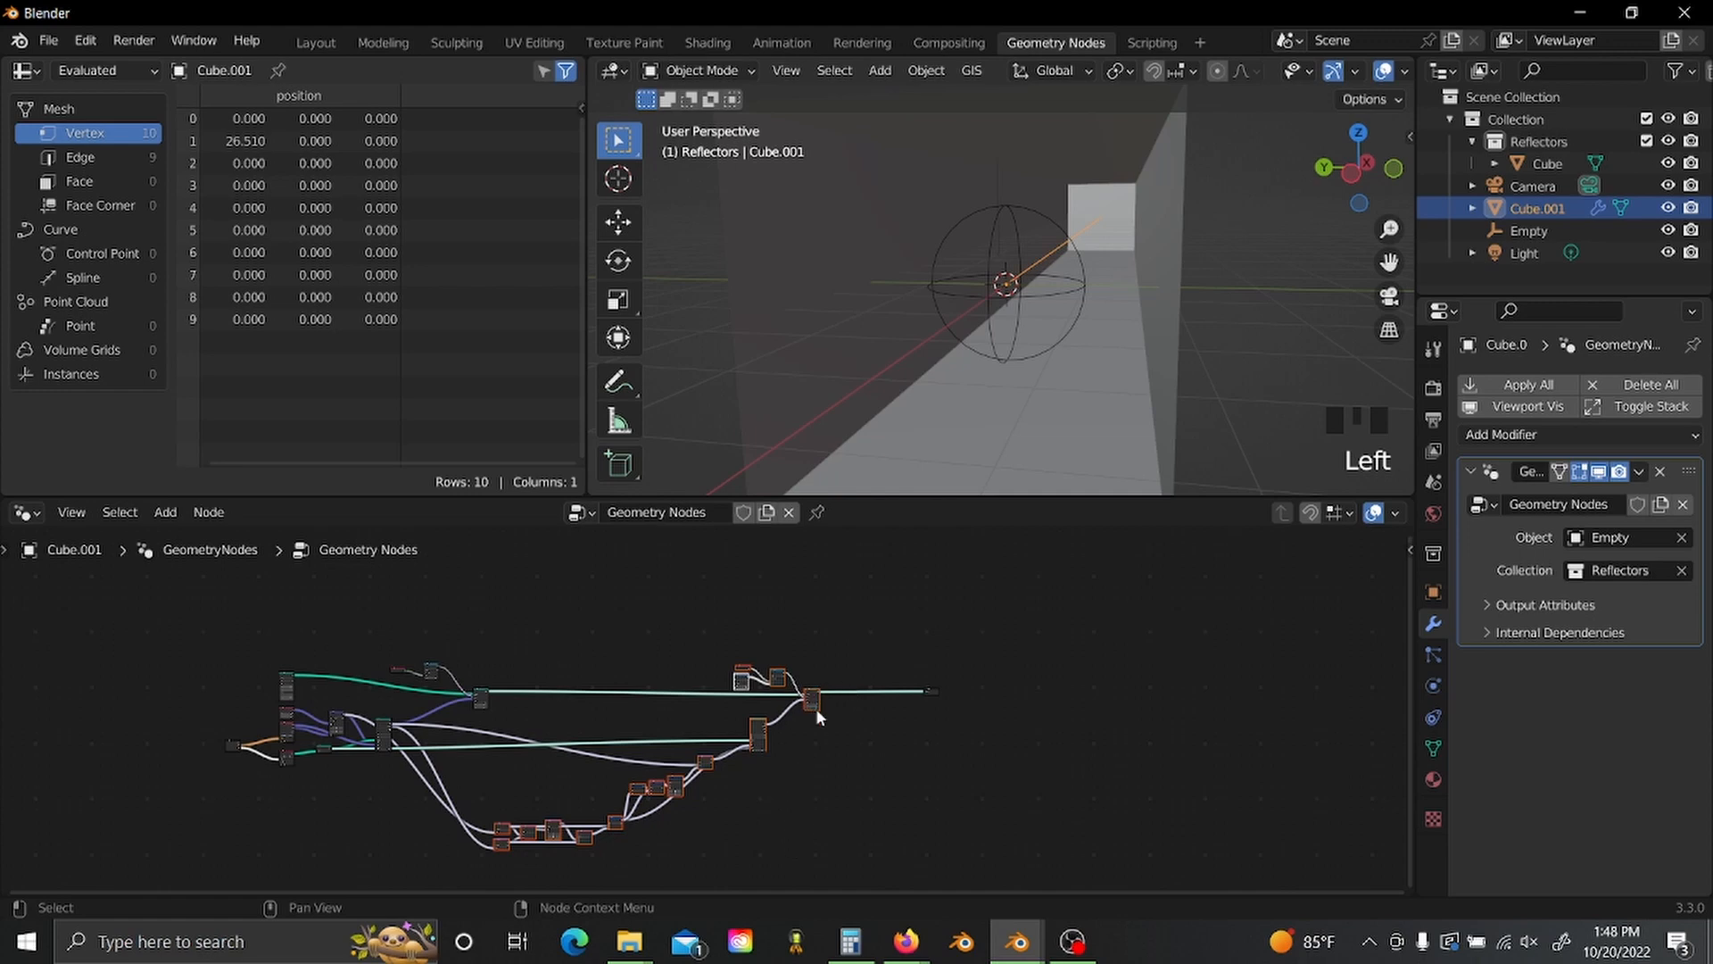
{"action": "key", "text": "ctrl+g"}
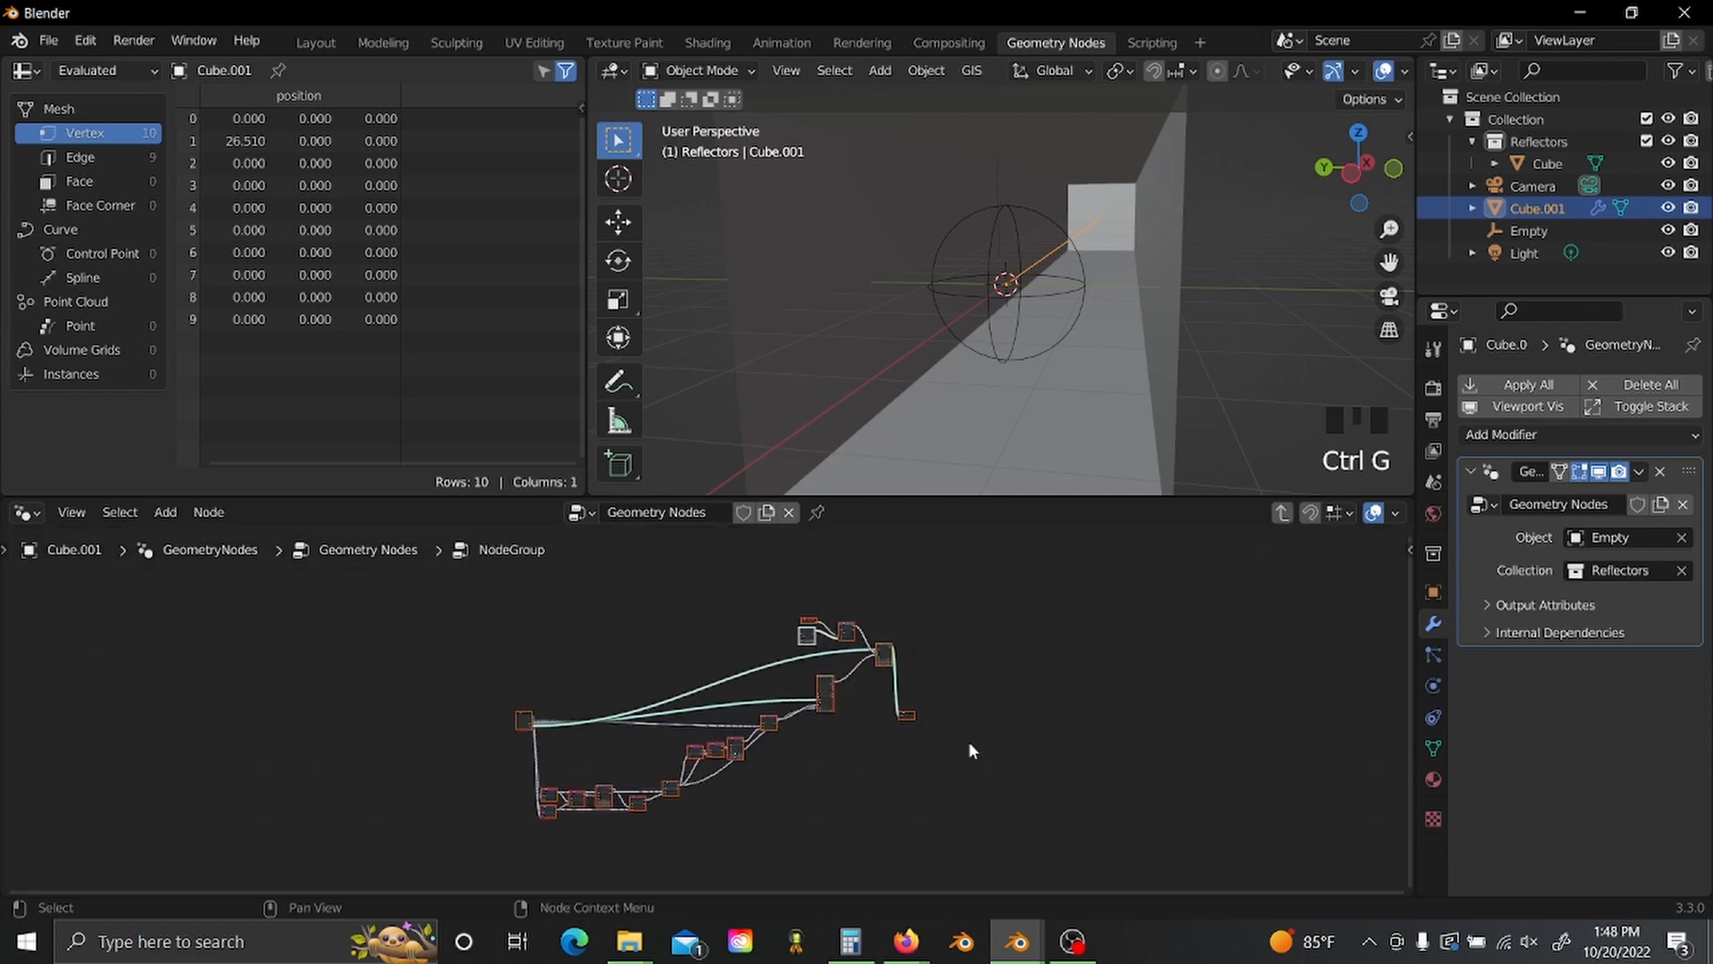
- Spread the Group Output and Group Input nodes away from the other nodes inside the group
{"action": "left_click_drag", "start_coordinate": [903, 713], "coordinate": [1050, 696]}
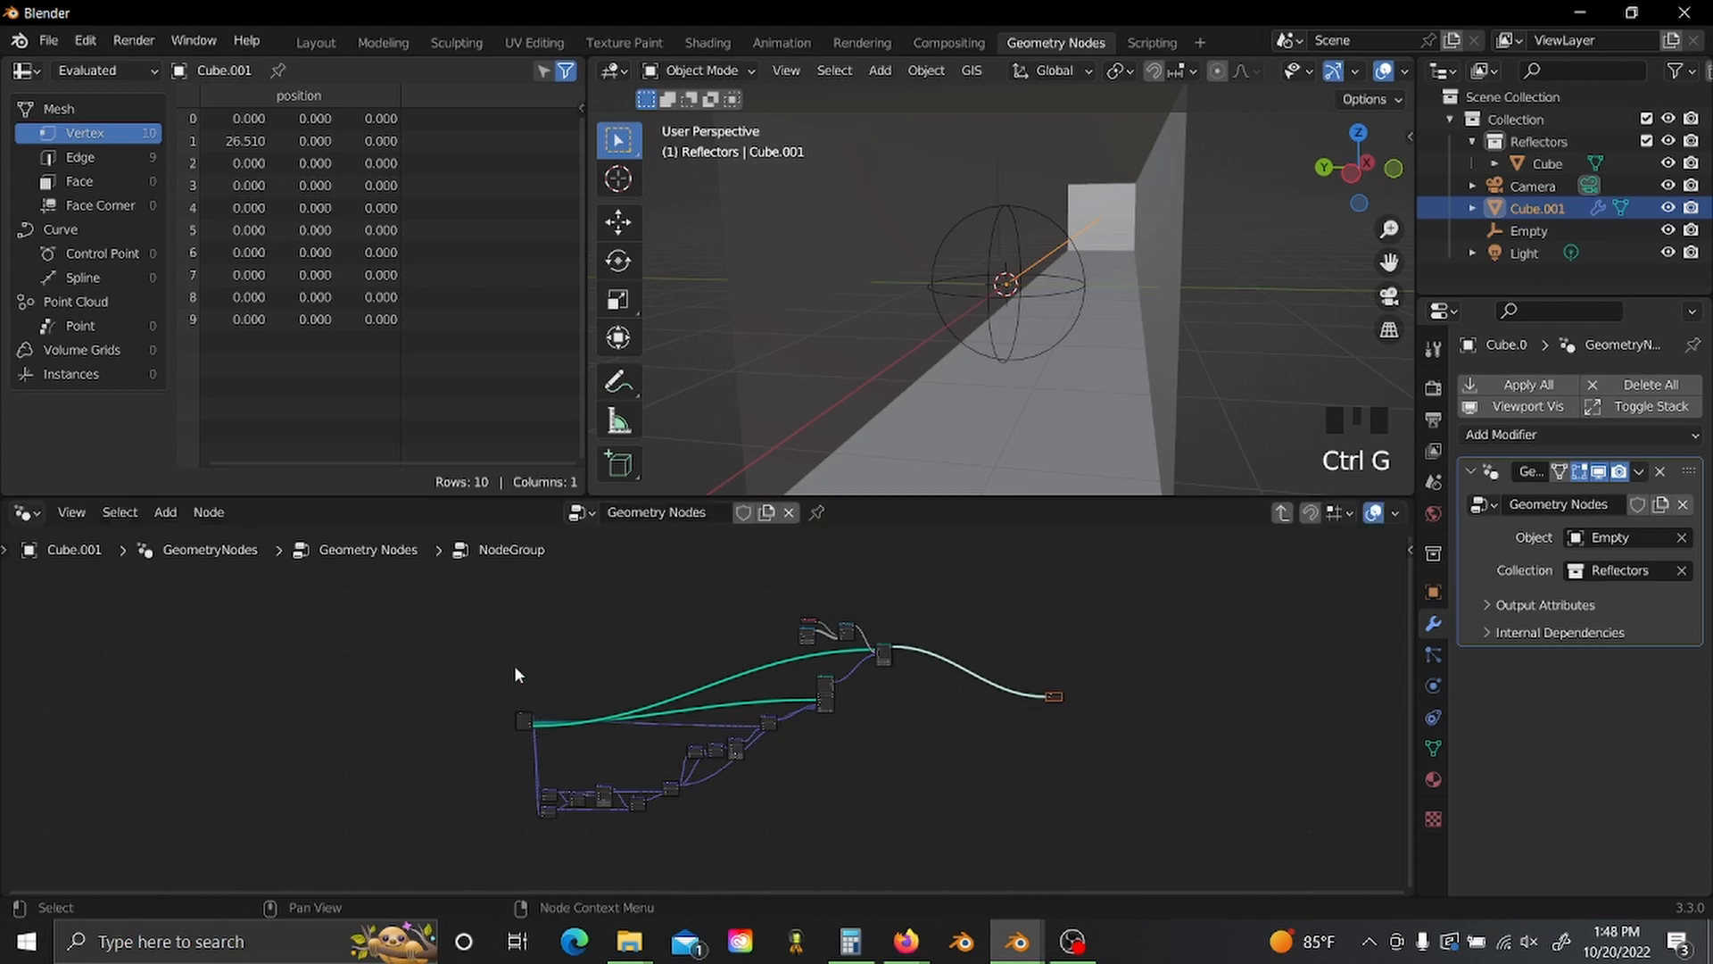
{"action": "left_click_drag", "start_coordinate": [460, 684], "coordinate": [562, 748]}
{"action": "key", "text": "g"}
{"action": "left_click", "coordinate": [381, 725]}
{"action": "left_click", "coordinate": [517, 736]}
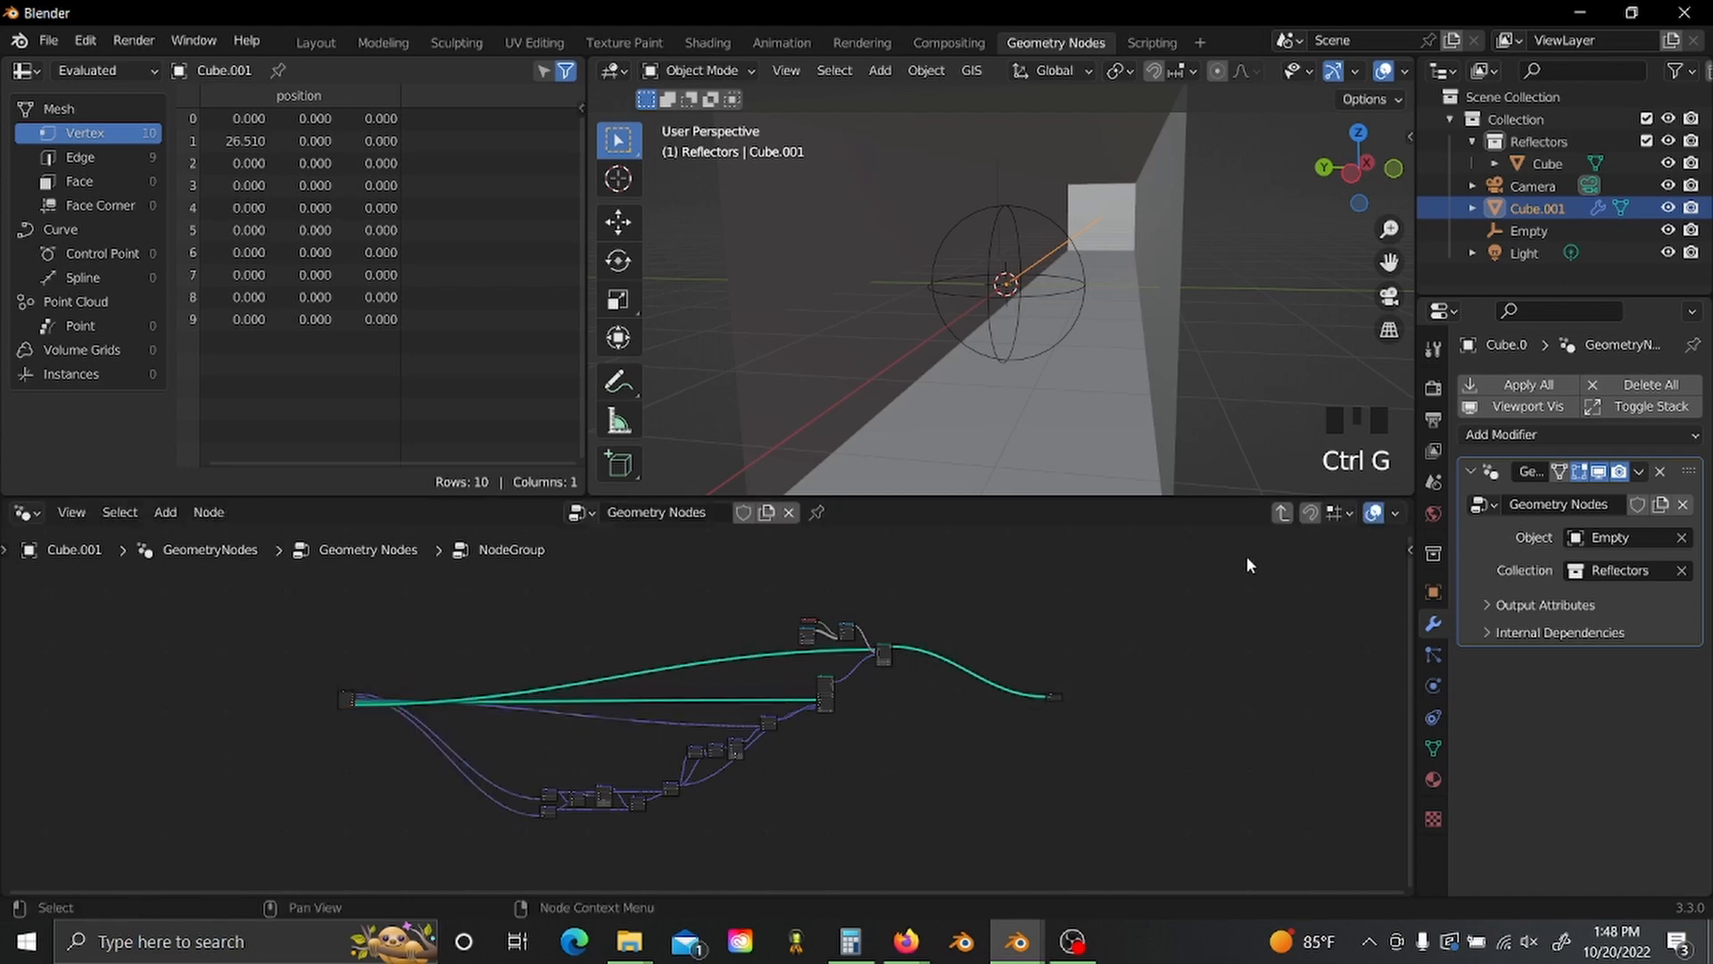
- Reposition the new group node in the parent tree and reopen the group for editing
{"action": "left_click", "coordinate": [1277, 520]}
{"action": "scroll", "coordinate": [803, 719], "scroll_direction": "up", "scroll_amount": 8}
{"action": "left_click_drag", "start_coordinate": [669, 775], "coordinate": [533, 694]}
{"action": "middle_click_drag", "start_coordinate": [590, 726], "coordinate": [684, 731]}
{"action": "scroll", "coordinate": [678, 724], "scroll_direction": "up", "scroll_amount": 2}
{"action": "key", "text": "Tab"}
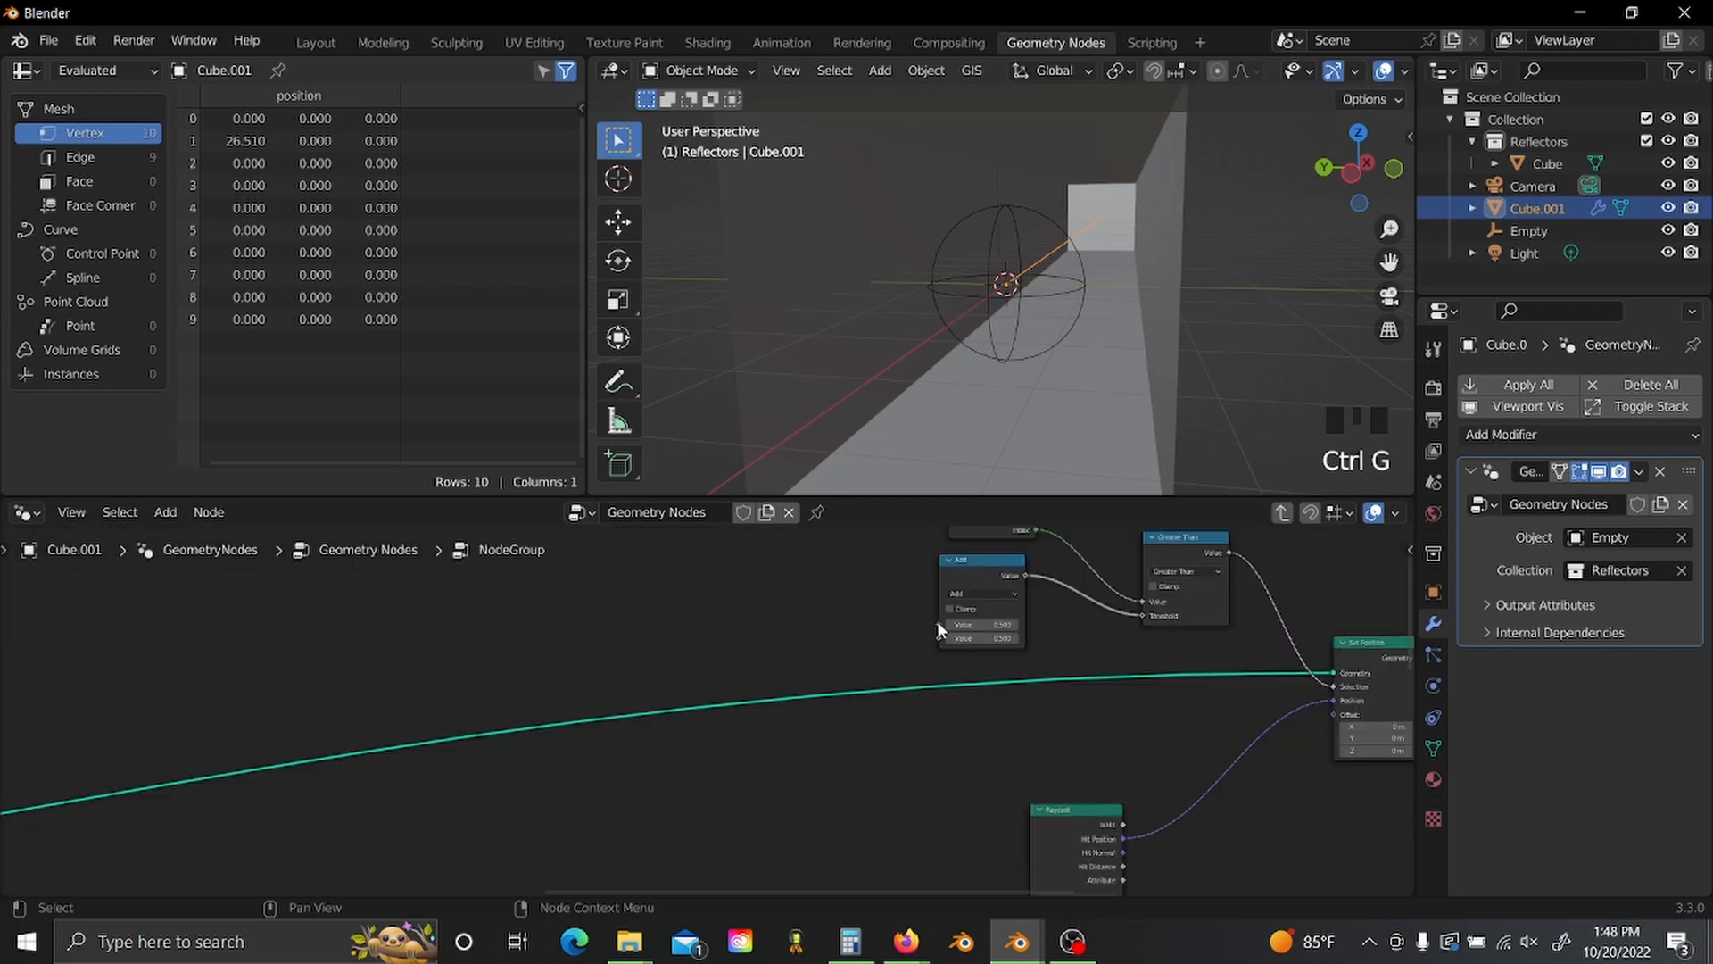
- Expose the Add node's first Value as a new Group Input socket and set that input's type to Integer
{"action": "left_click_drag", "start_coordinate": [940, 626], "coordinate": [927, 629]}
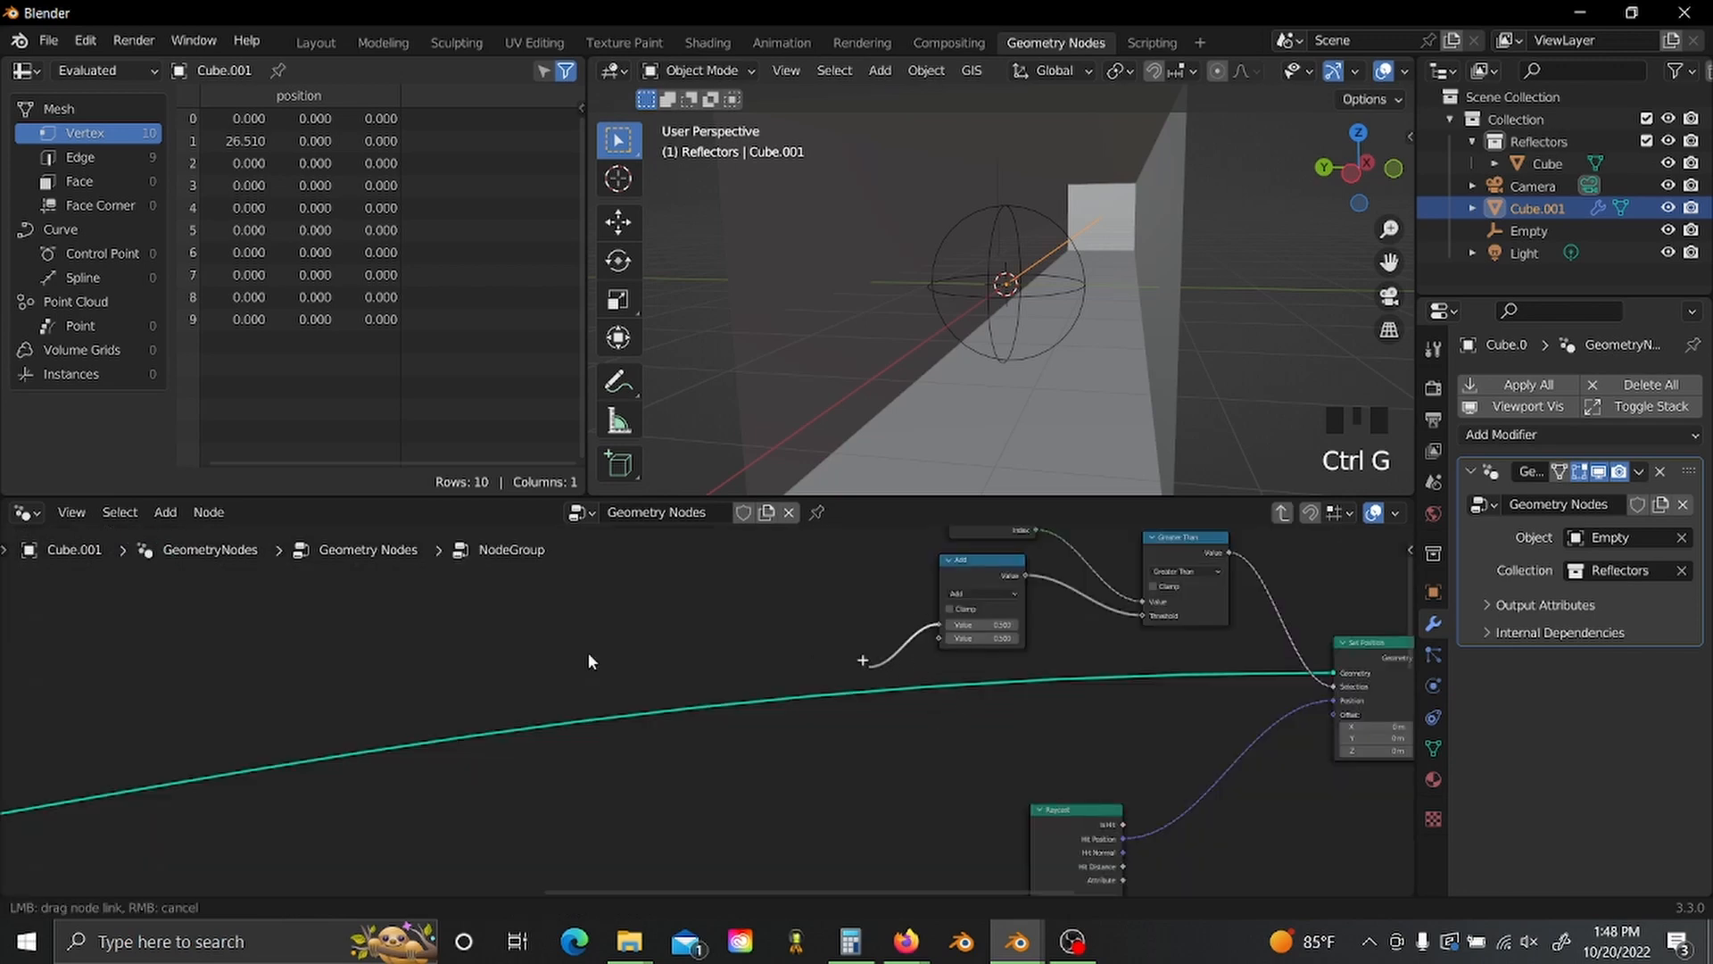
{"action": "left_click_drag", "start_coordinate": [589, 658], "coordinate": [226, 746]}
{"action": "key", "text": "n"}
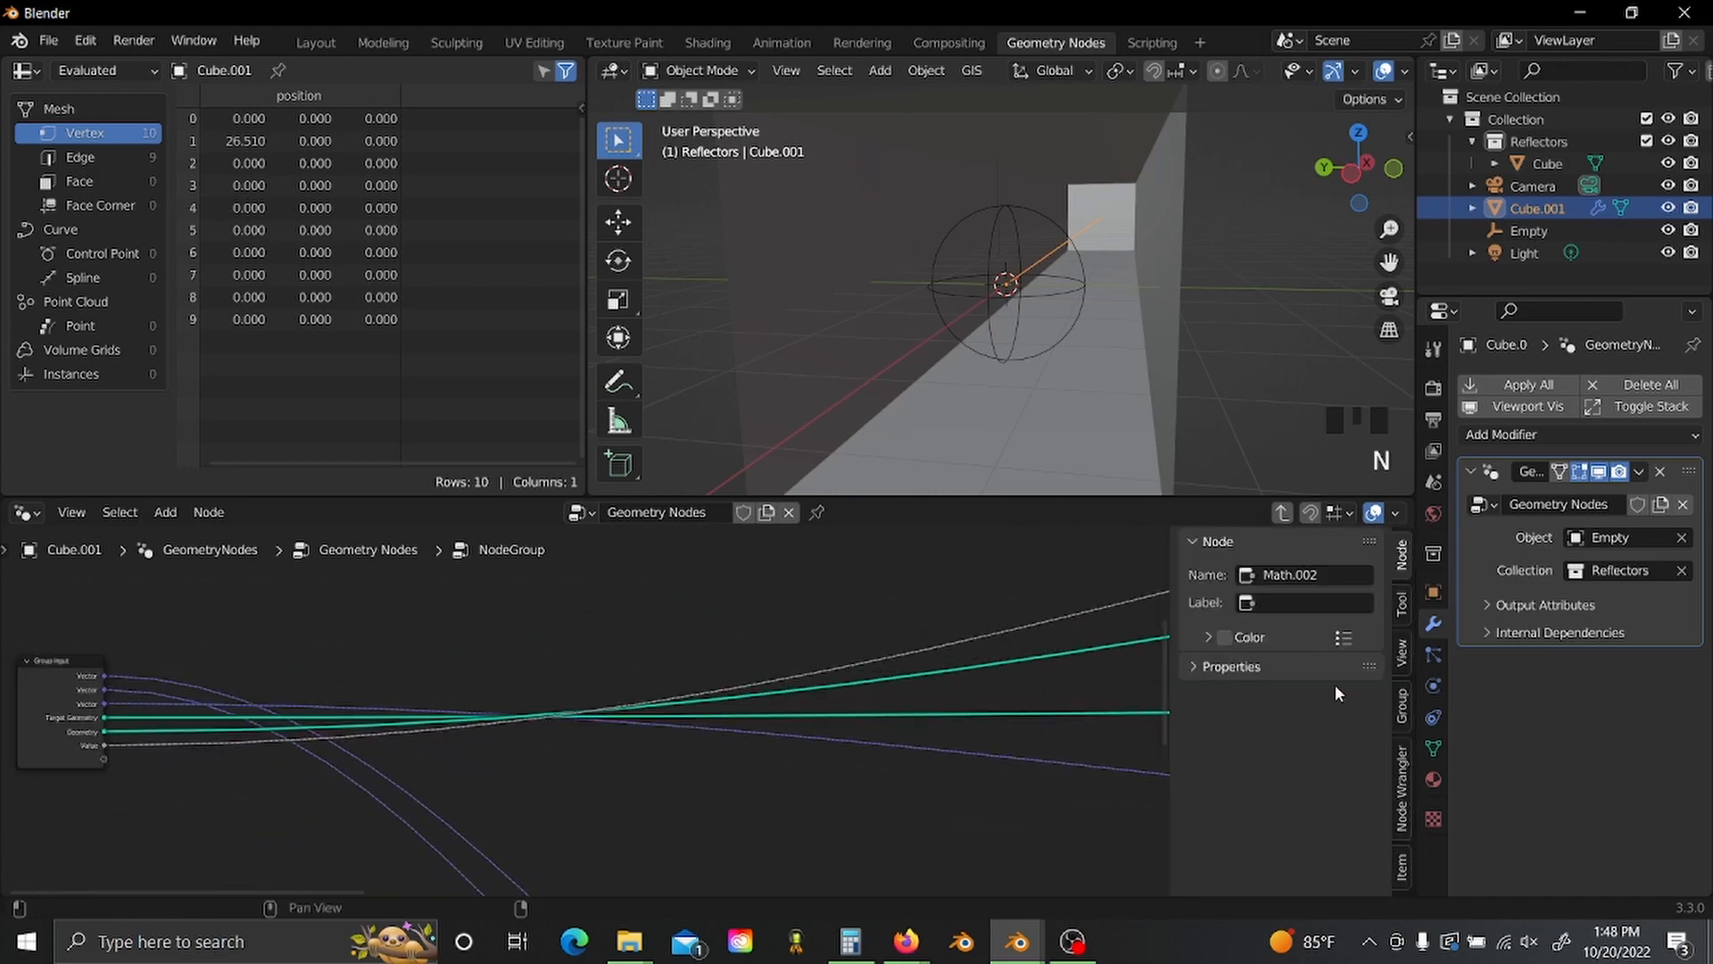
{"action": "left_click", "coordinate": [1404, 710]}
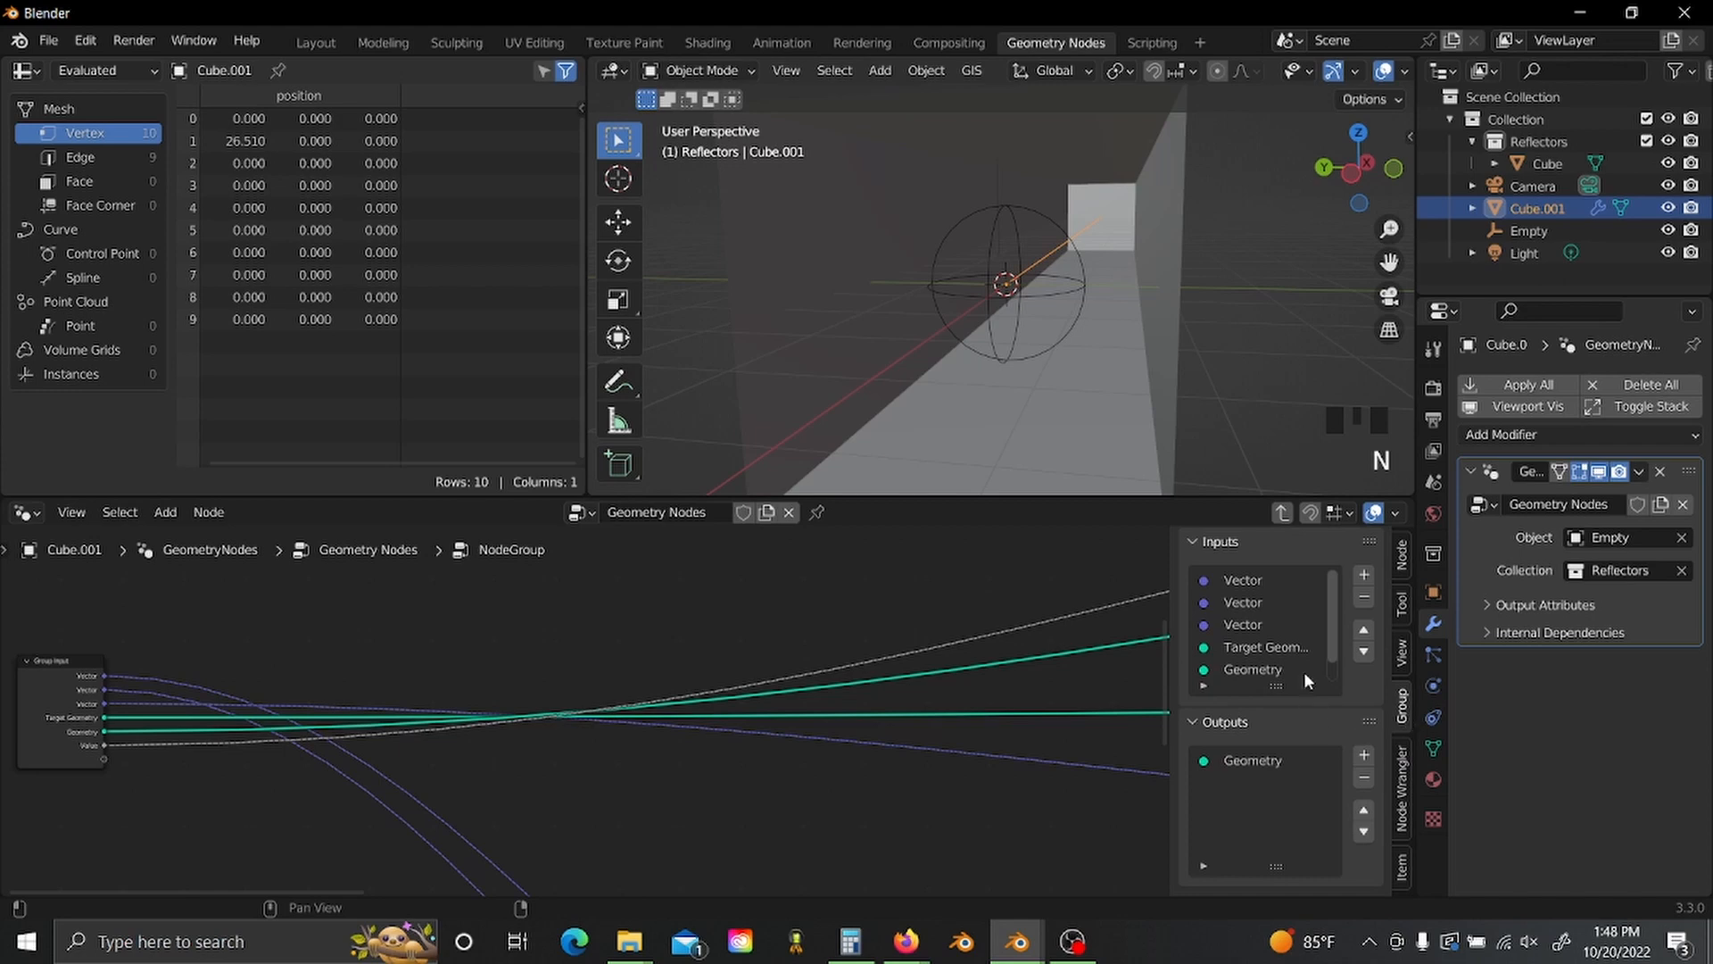
{"action": "scroll", "coordinate": [1284, 627], "scroll_direction": "down", "scroll_amount": 1}
{"action": "left_click", "coordinate": [1257, 676]}
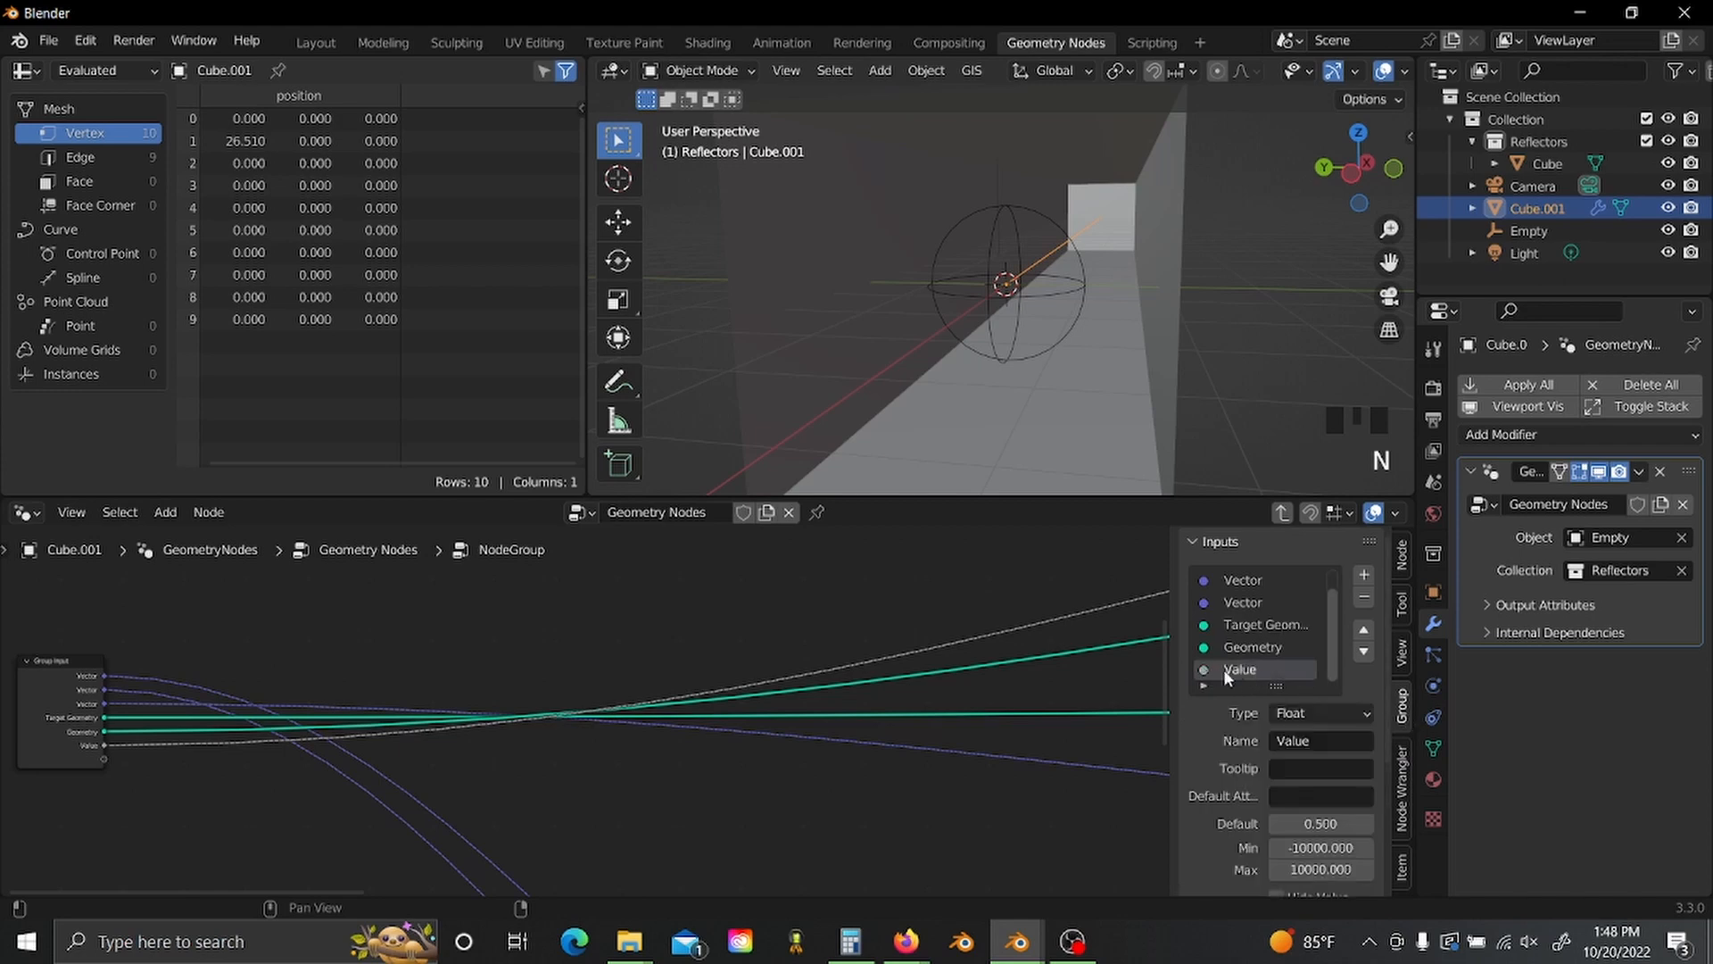
{"action": "left_click", "coordinate": [1303, 713]}
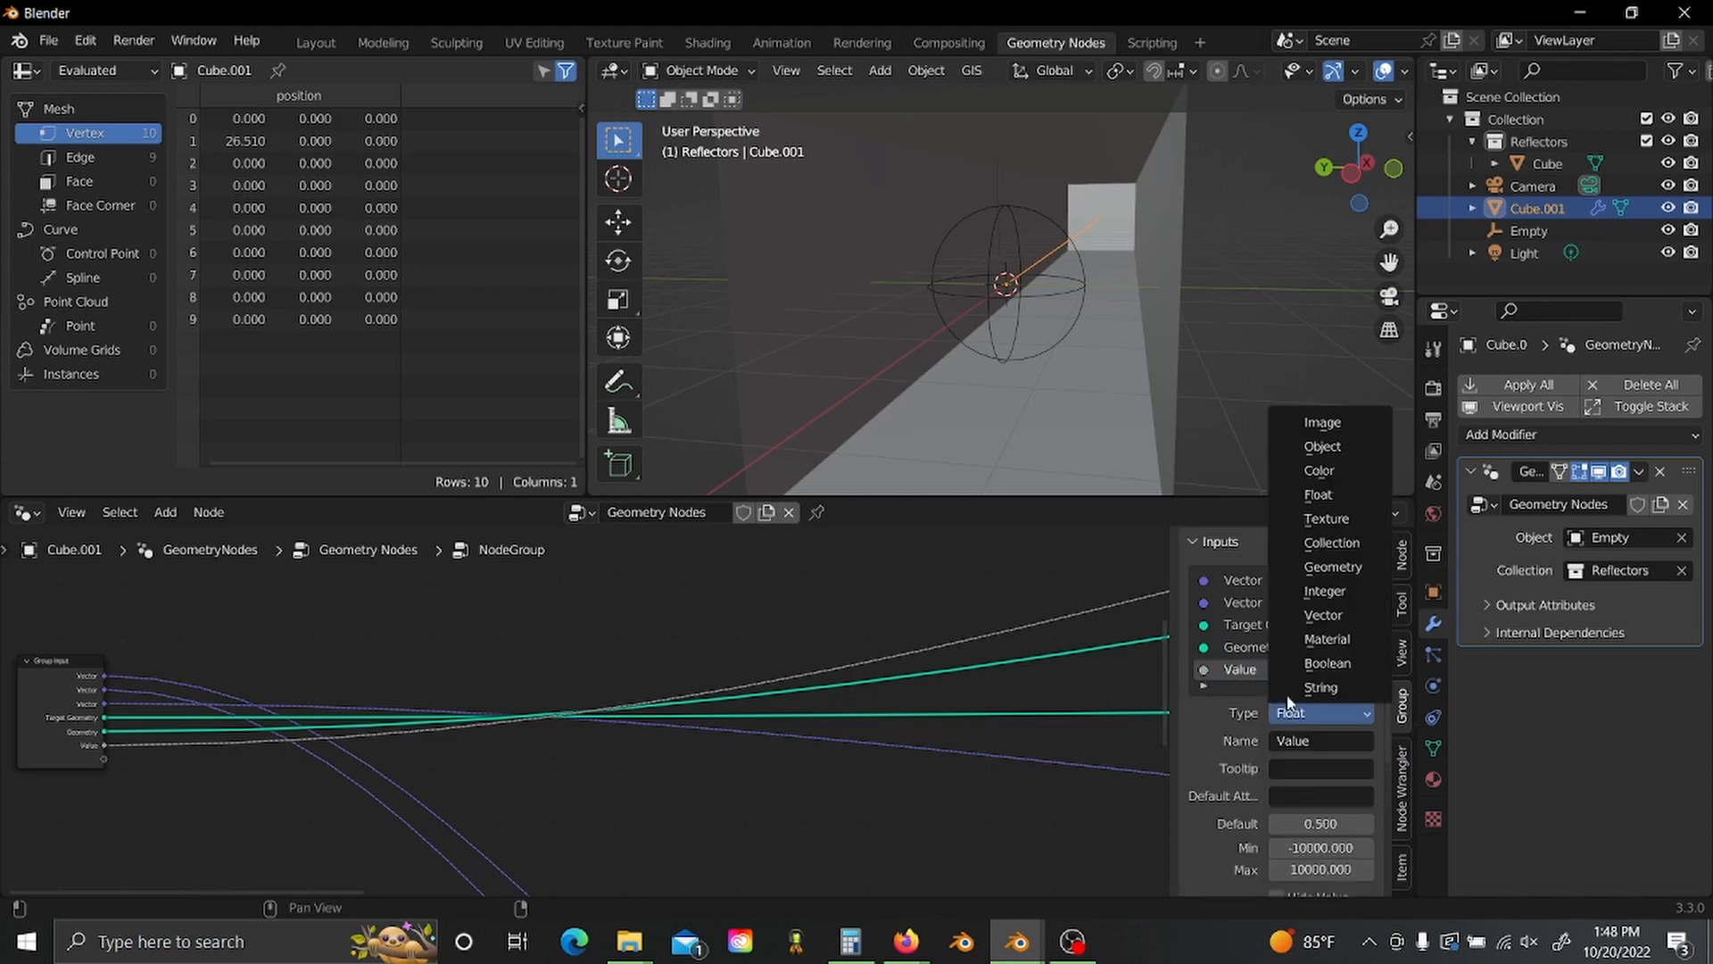
{"action": "left_click", "coordinate": [1319, 591]}
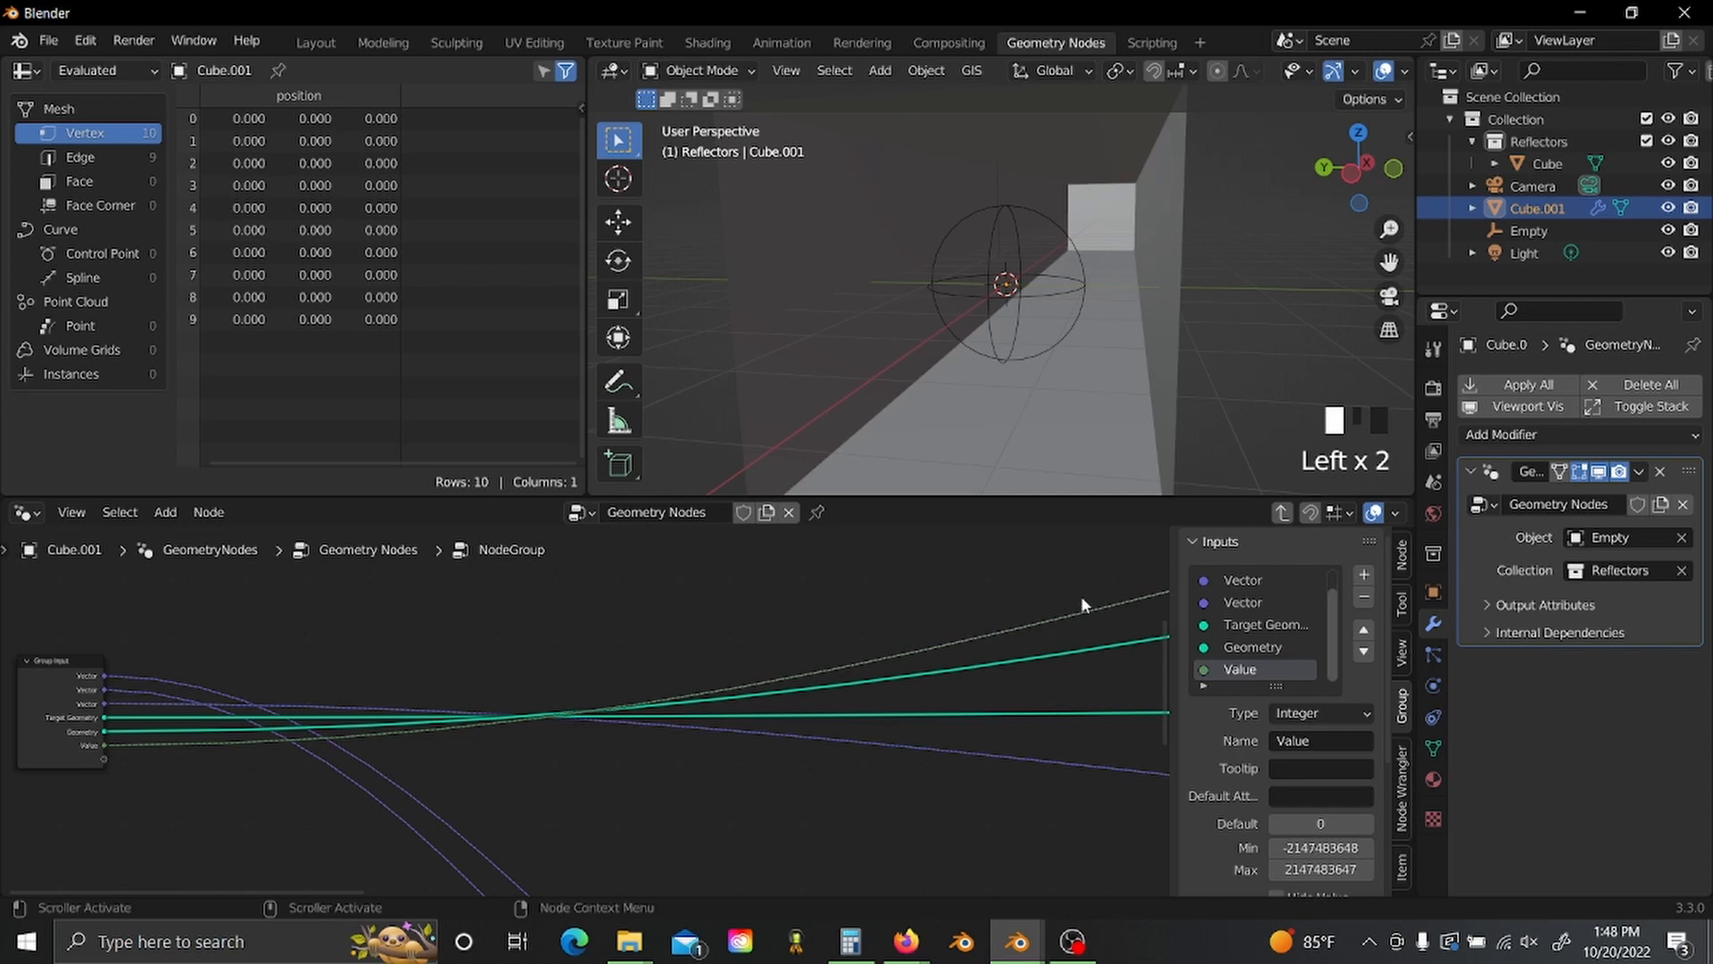
- Return to the parent tree and set the group node's Value to 2
{"action": "left_click", "coordinate": [1283, 513]}
{"action": "scroll", "coordinate": [538, 769], "scroll_direction": "up", "scroll_amount": 2}
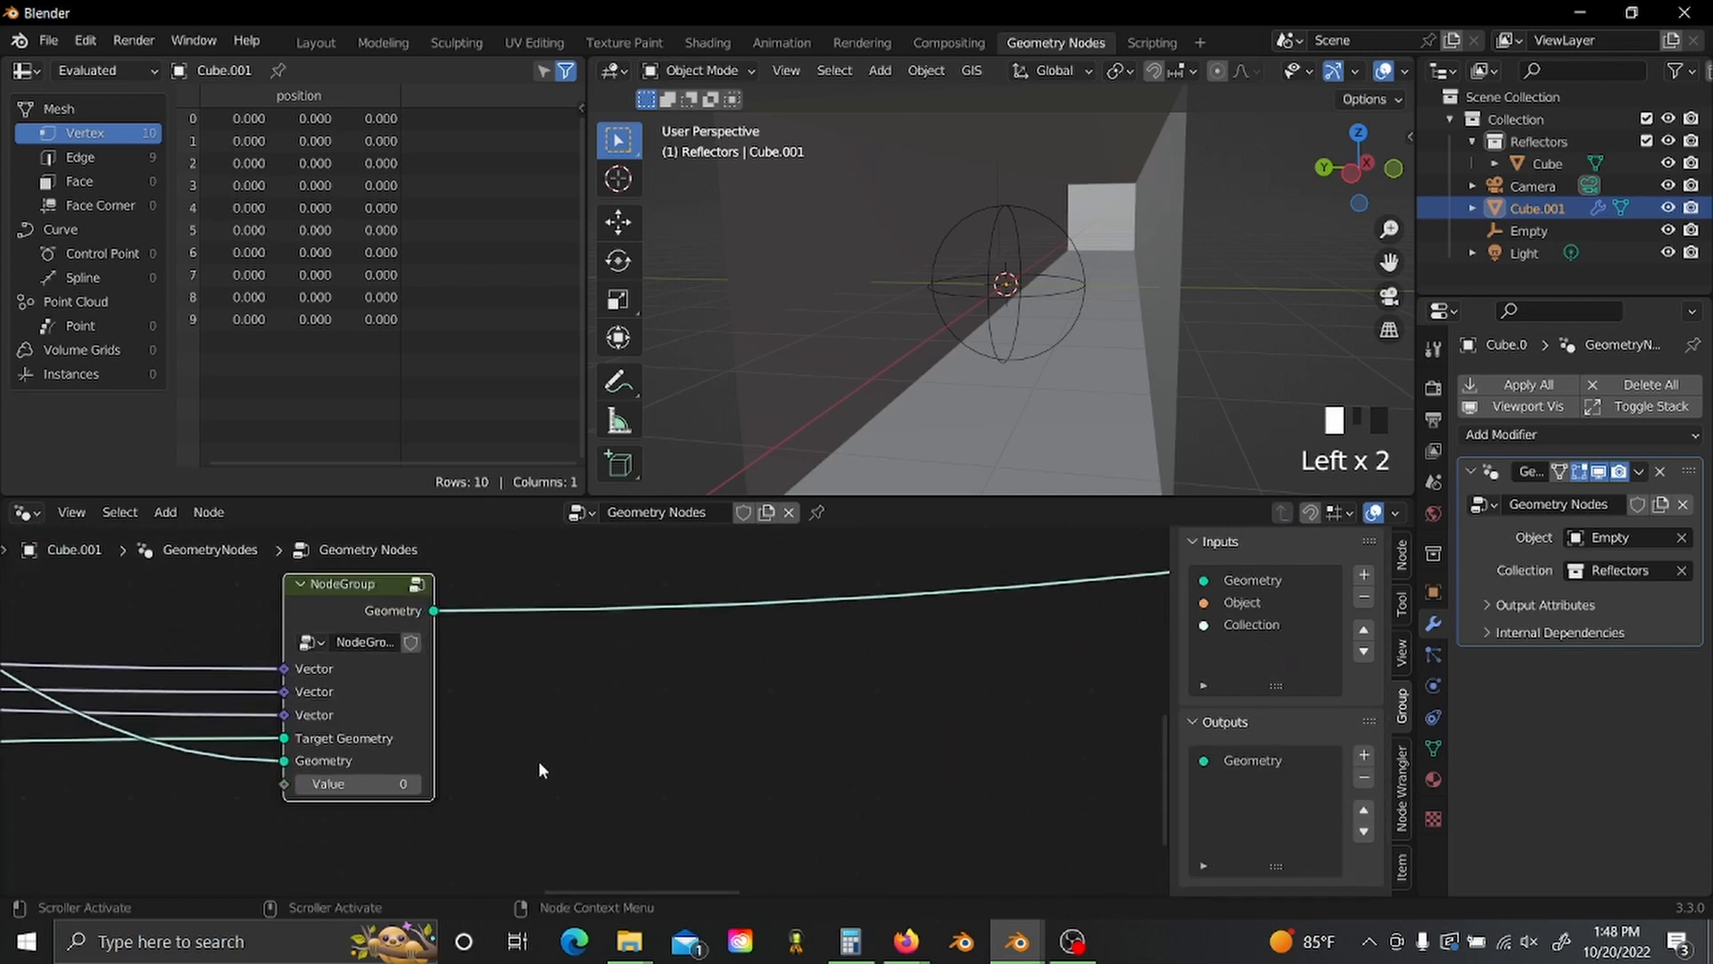
{"action": "left_click", "coordinate": [415, 785]}
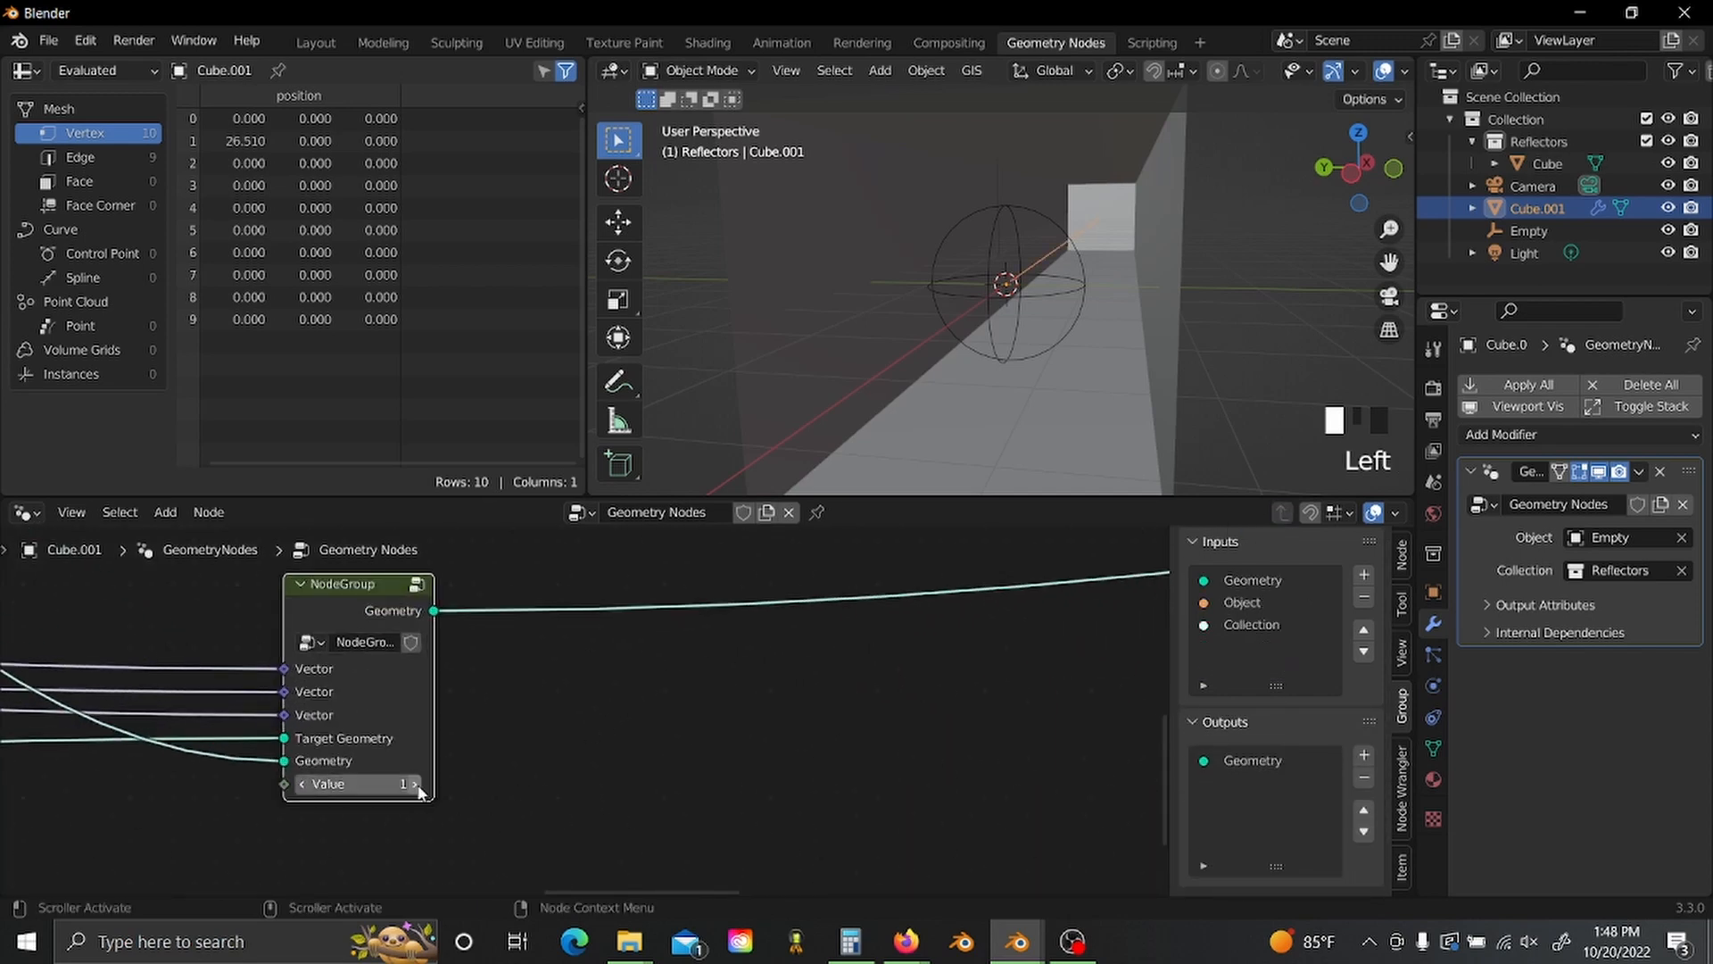
{"action": "left_click", "coordinate": [415, 785]}
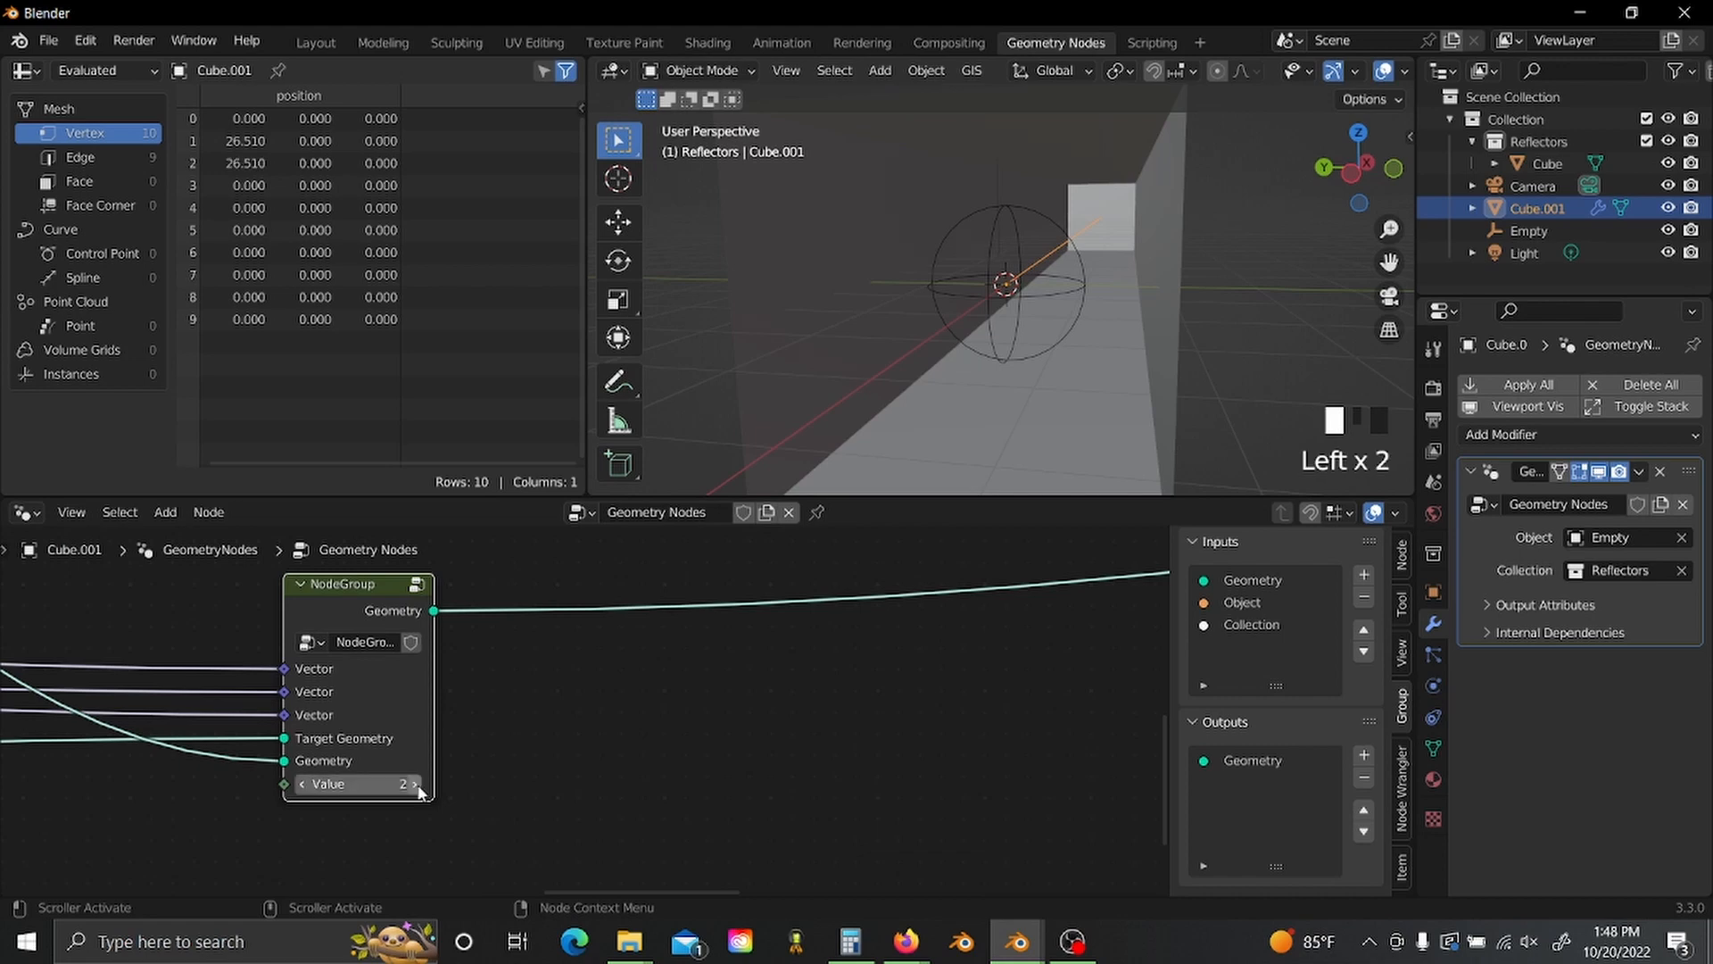
- Reopen the node group and move its Group Output farther from the Set Position node
{"action": "left_click", "coordinate": [416, 585]}
{"action": "scroll", "coordinate": [944, 646], "scroll_direction": "down", "scroll_amount": 5}
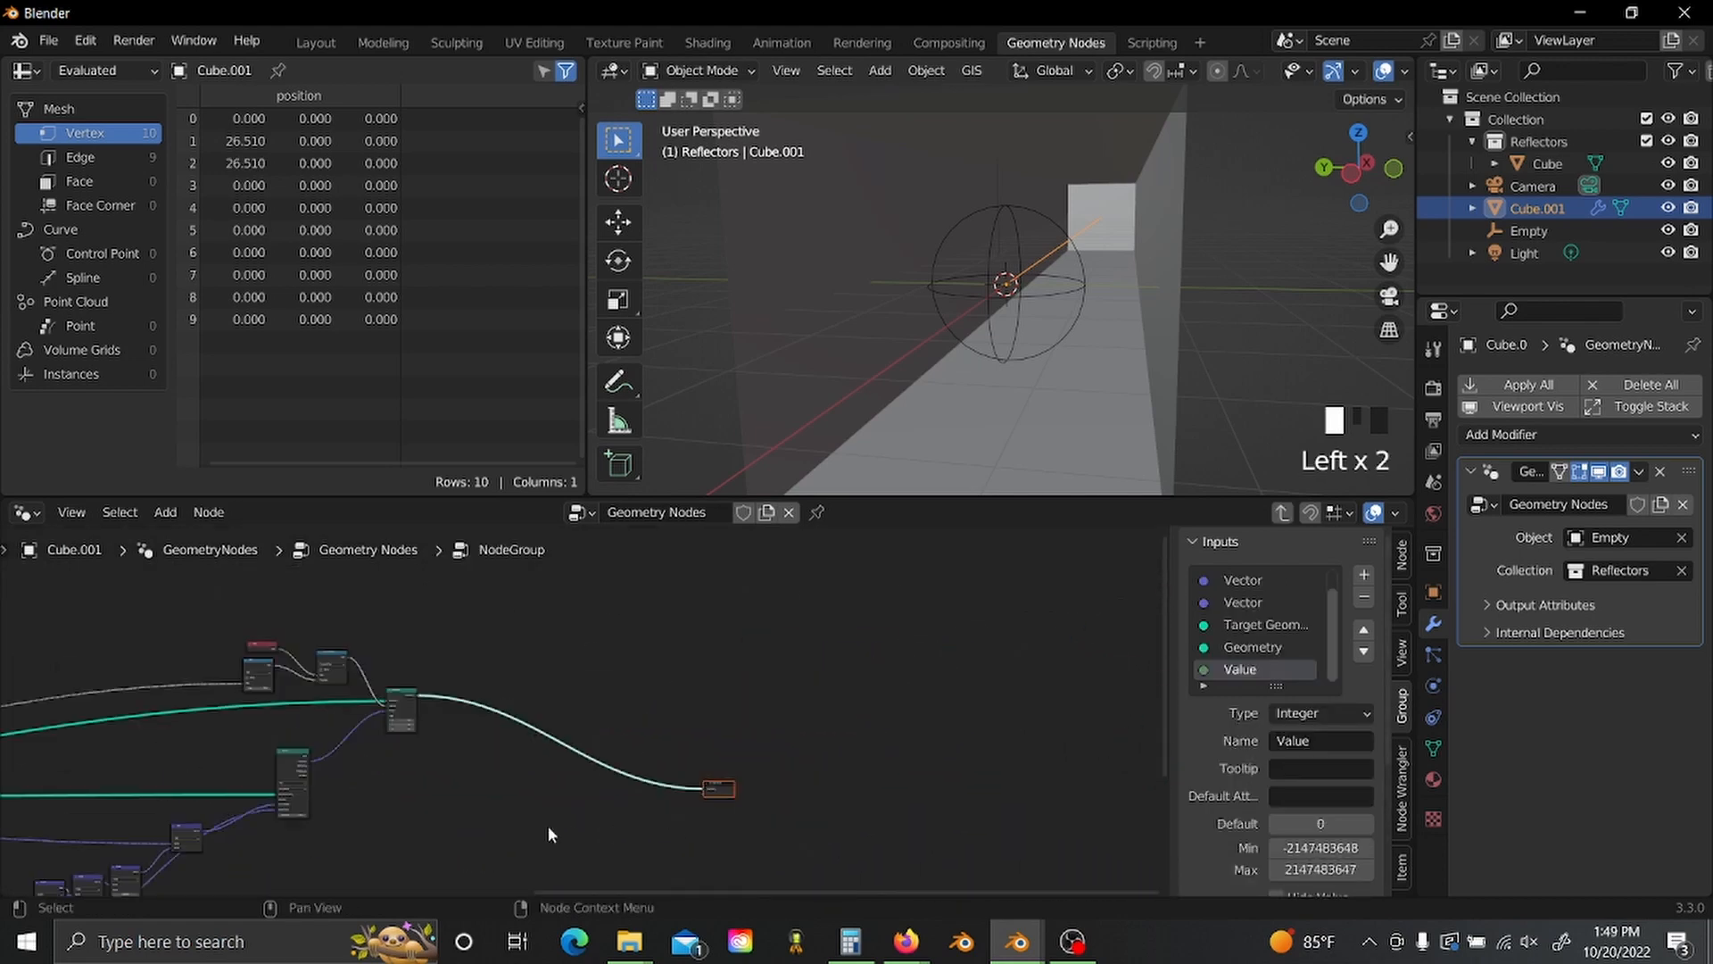
{"action": "key", "text": "g"}
{"action": "left_click", "coordinate": [745, 821]}
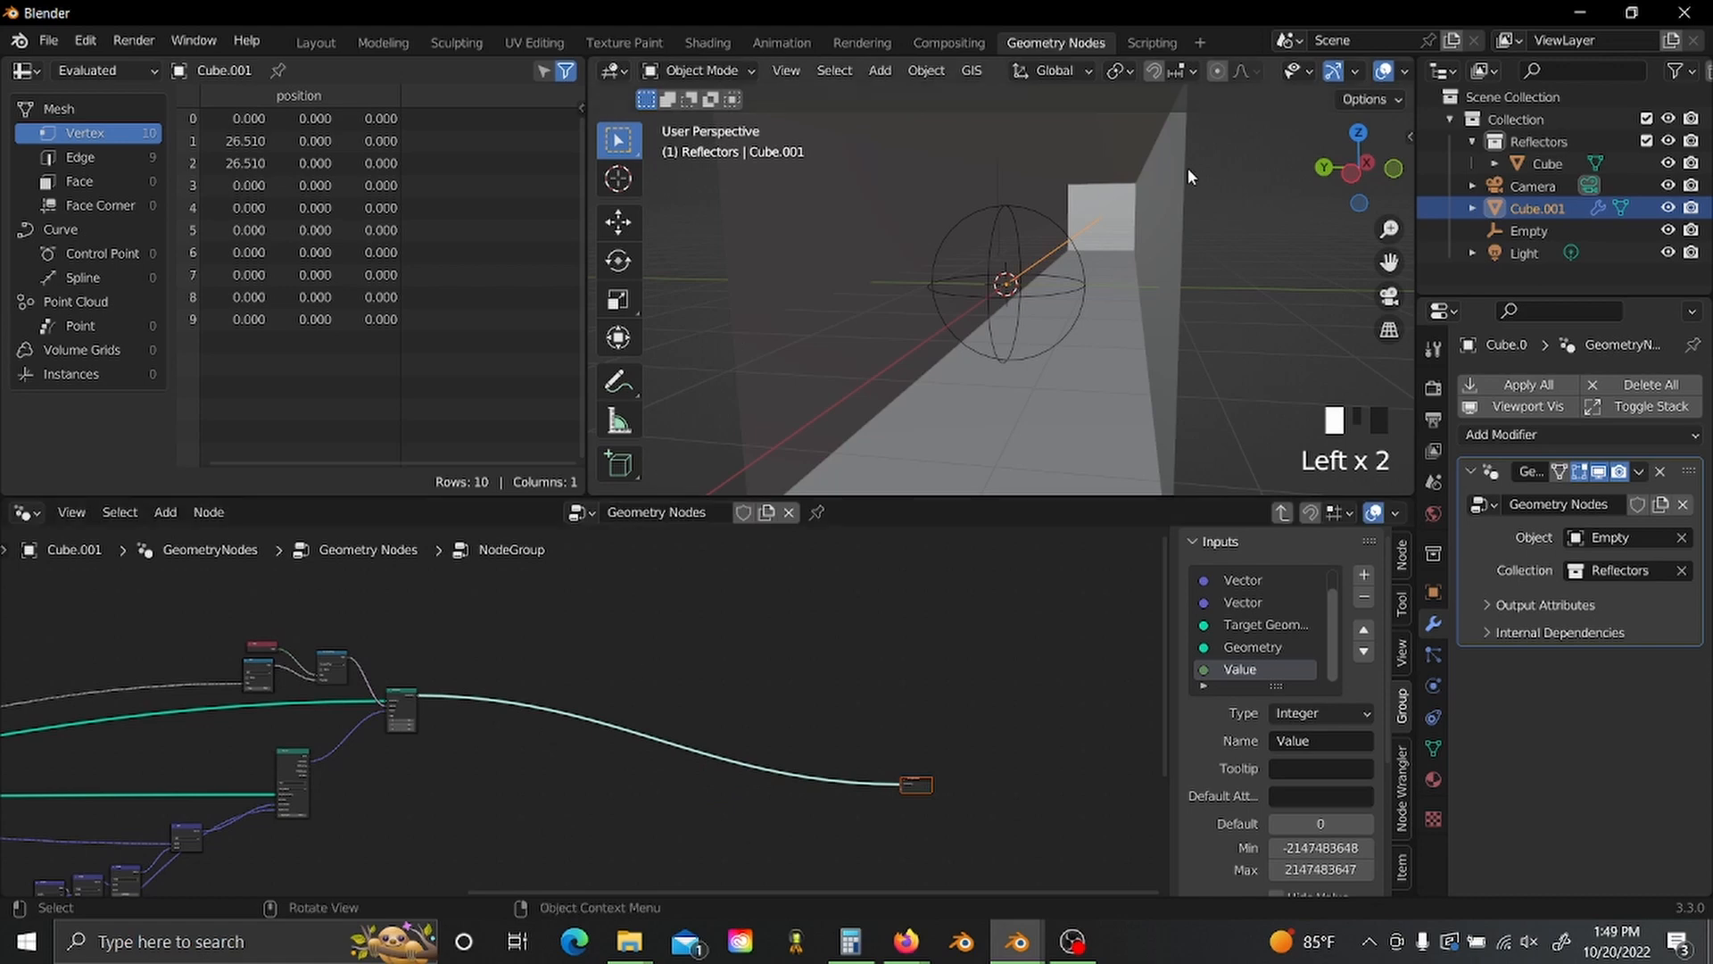
- Examine the group's Raycast node, including its Ray Length, and its connection to the Set Position node
{"action": "scroll", "coordinate": [560, 687], "scroll_direction": "up", "scroll_amount": 3}
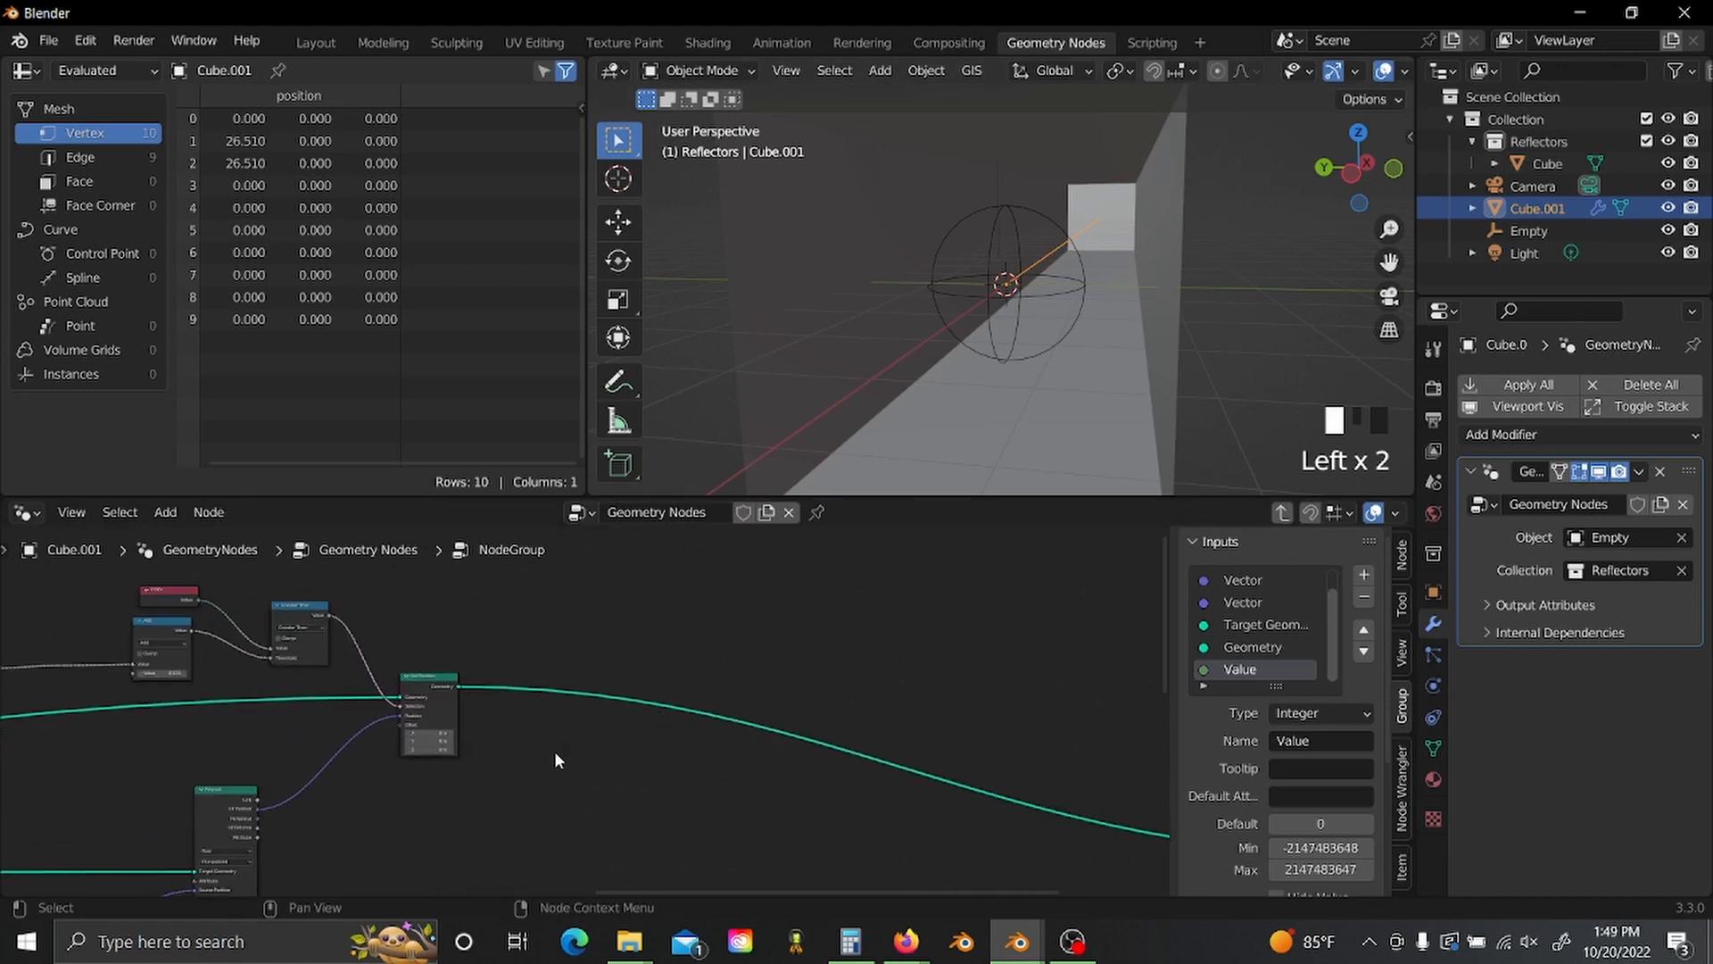
{"action": "scroll", "coordinate": [592, 757], "scroll_direction": "up", "scroll_amount": 1}
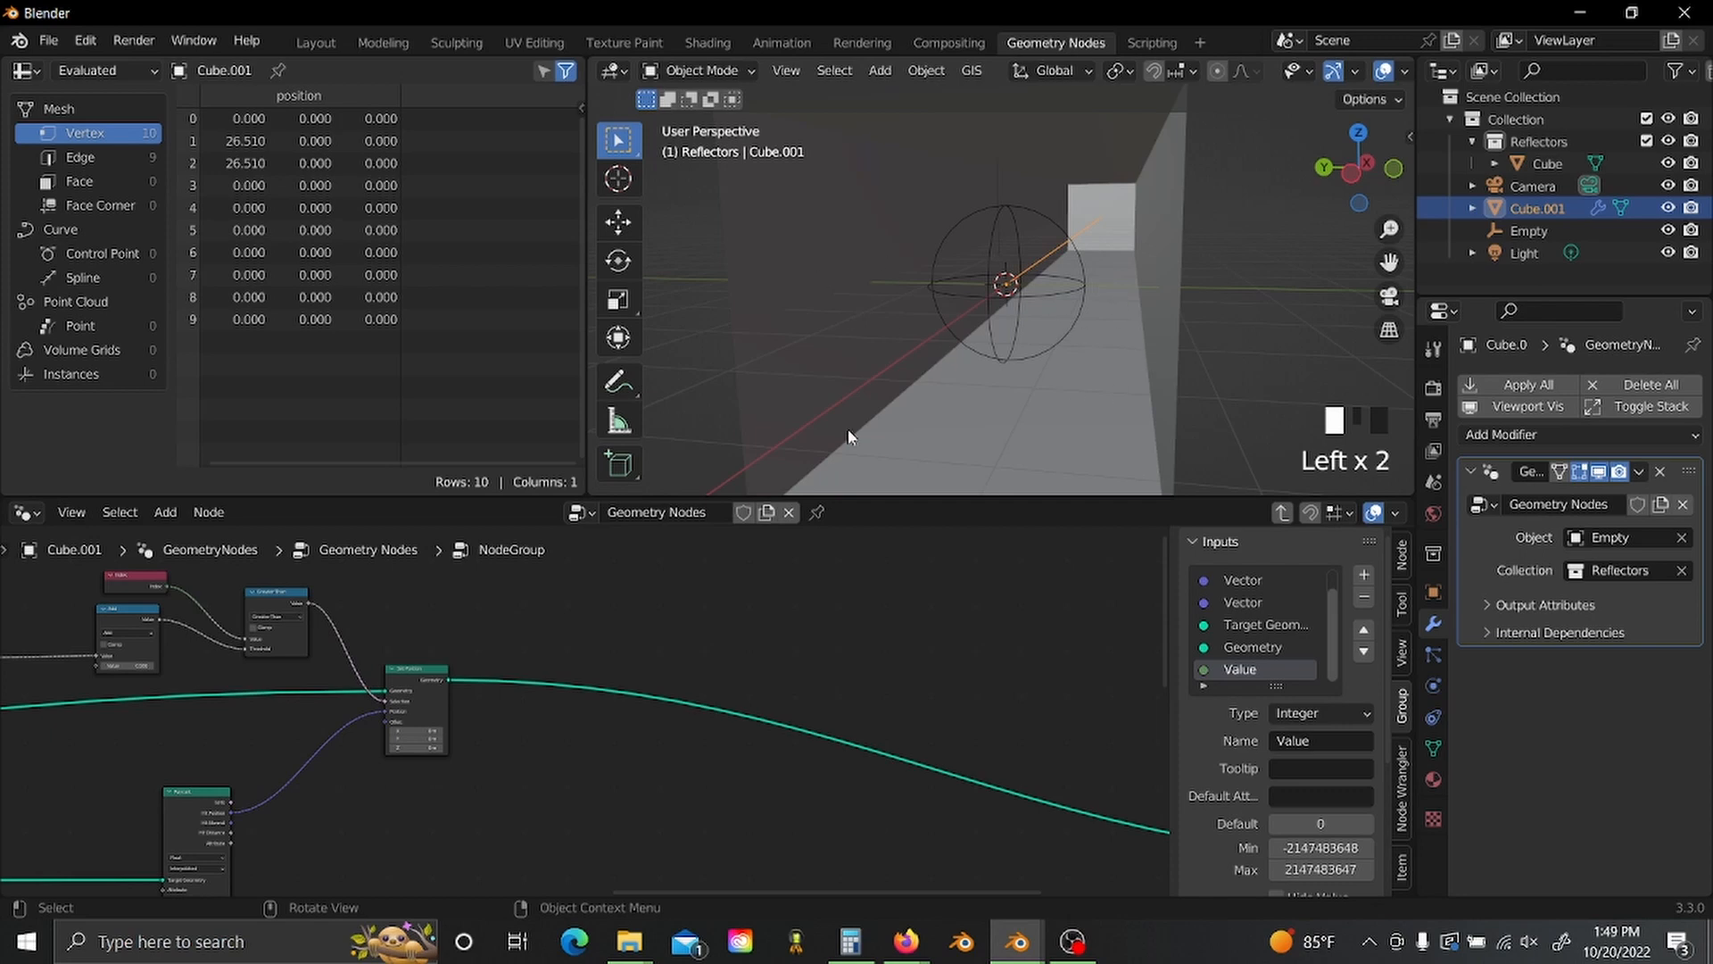
{"action": "scroll", "coordinate": [613, 626], "scroll_direction": "down", "scroll_amount": 5}
{"action": "middle_click_drag", "start_coordinate": [613, 626], "coordinate": [895, 604]}
{"action": "scroll", "coordinate": [672, 722], "scroll_direction": "up", "scroll_amount": 9}
{"action": "middle_click_drag", "start_coordinate": [672, 722], "coordinate": [635, 633]}
{"action": "scroll", "coordinate": [646, 641], "scroll_direction": "up", "scroll_amount": 2}
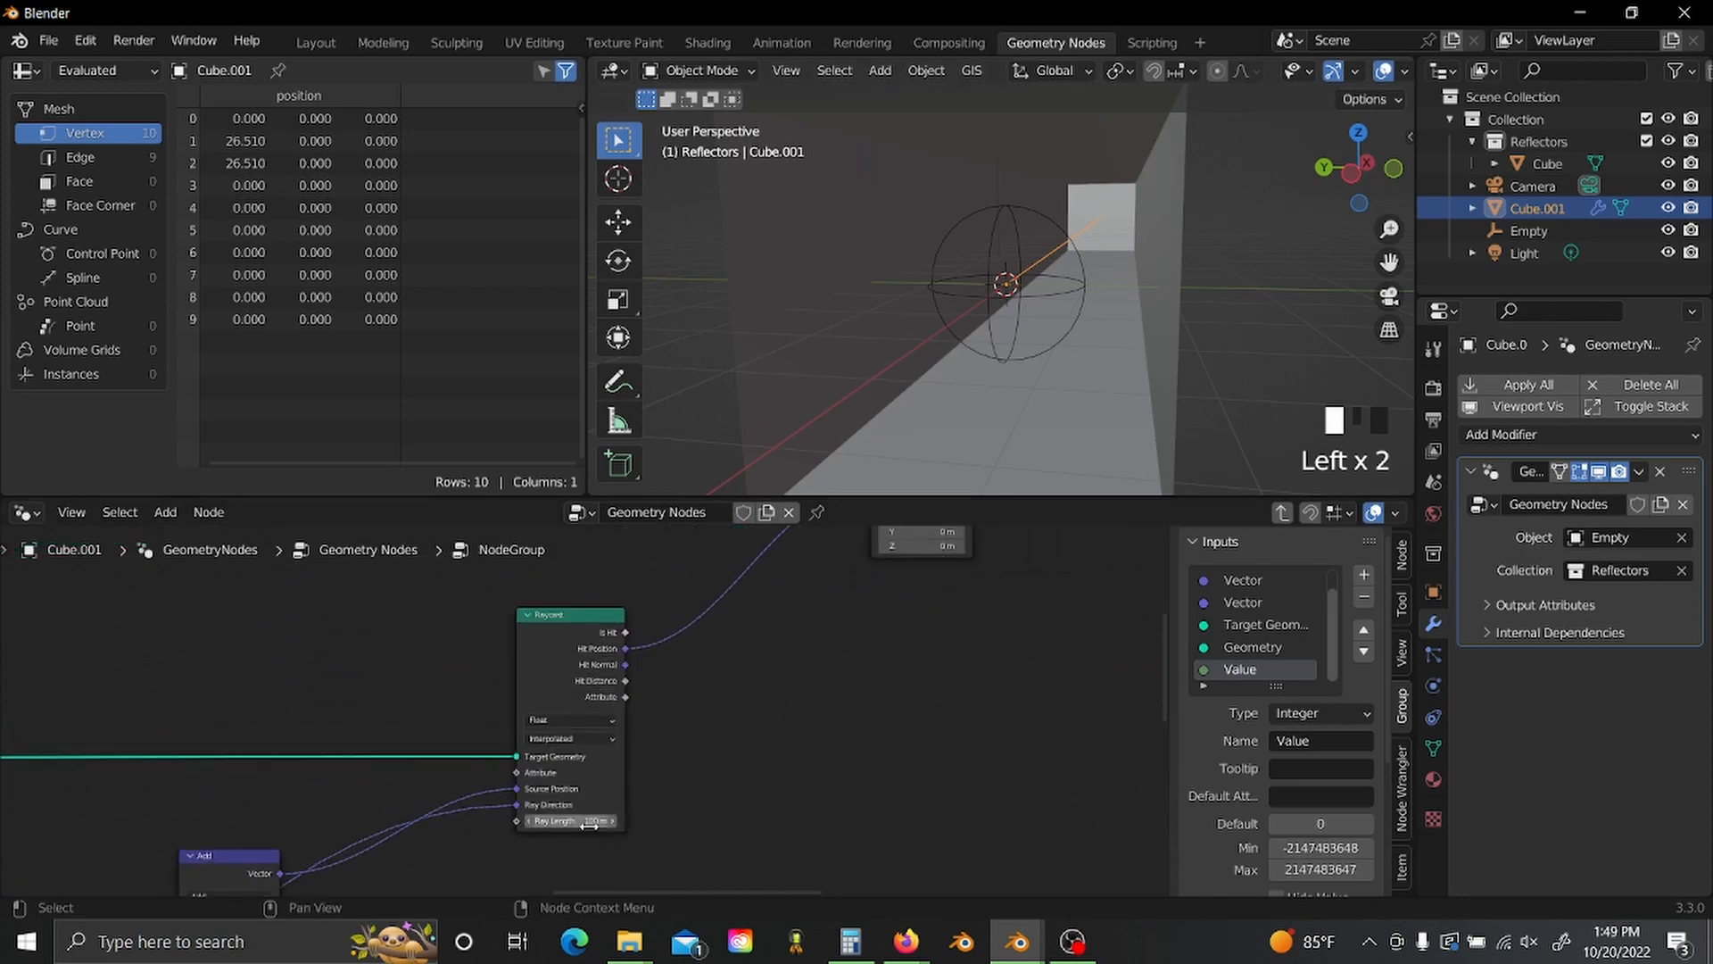
{"action": "scroll", "coordinate": [672, 812], "scroll_direction": "down", "scroll_amount": 3}
{"action": "scroll", "coordinate": [875, 653], "scroll_direction": "down", "scroll_amount": 5}
{"action": "middle_click_drag", "start_coordinate": [847, 610], "coordinate": [670, 672]}
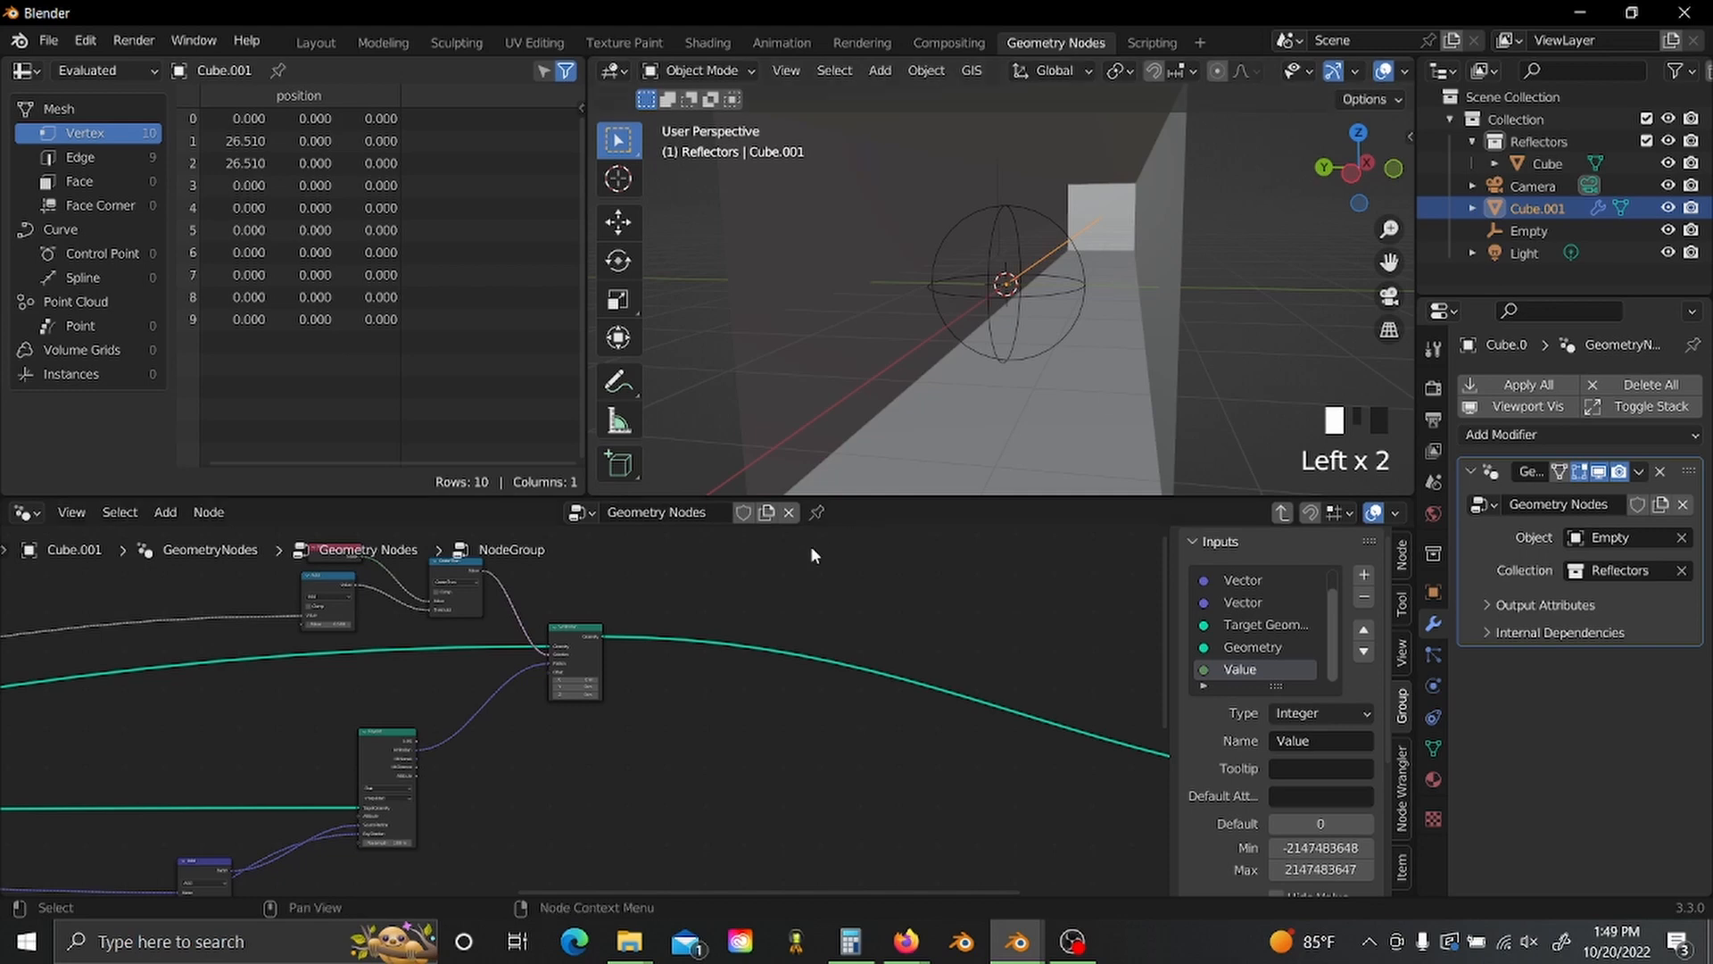
- Insert a Delete Geometry node into the geometry link between the group's Set Position and Group Output
{"action": "middle_click_drag", "start_coordinate": [810, 629], "coordinate": [544, 661]}
{"action": "key", "text": "shift+a"}
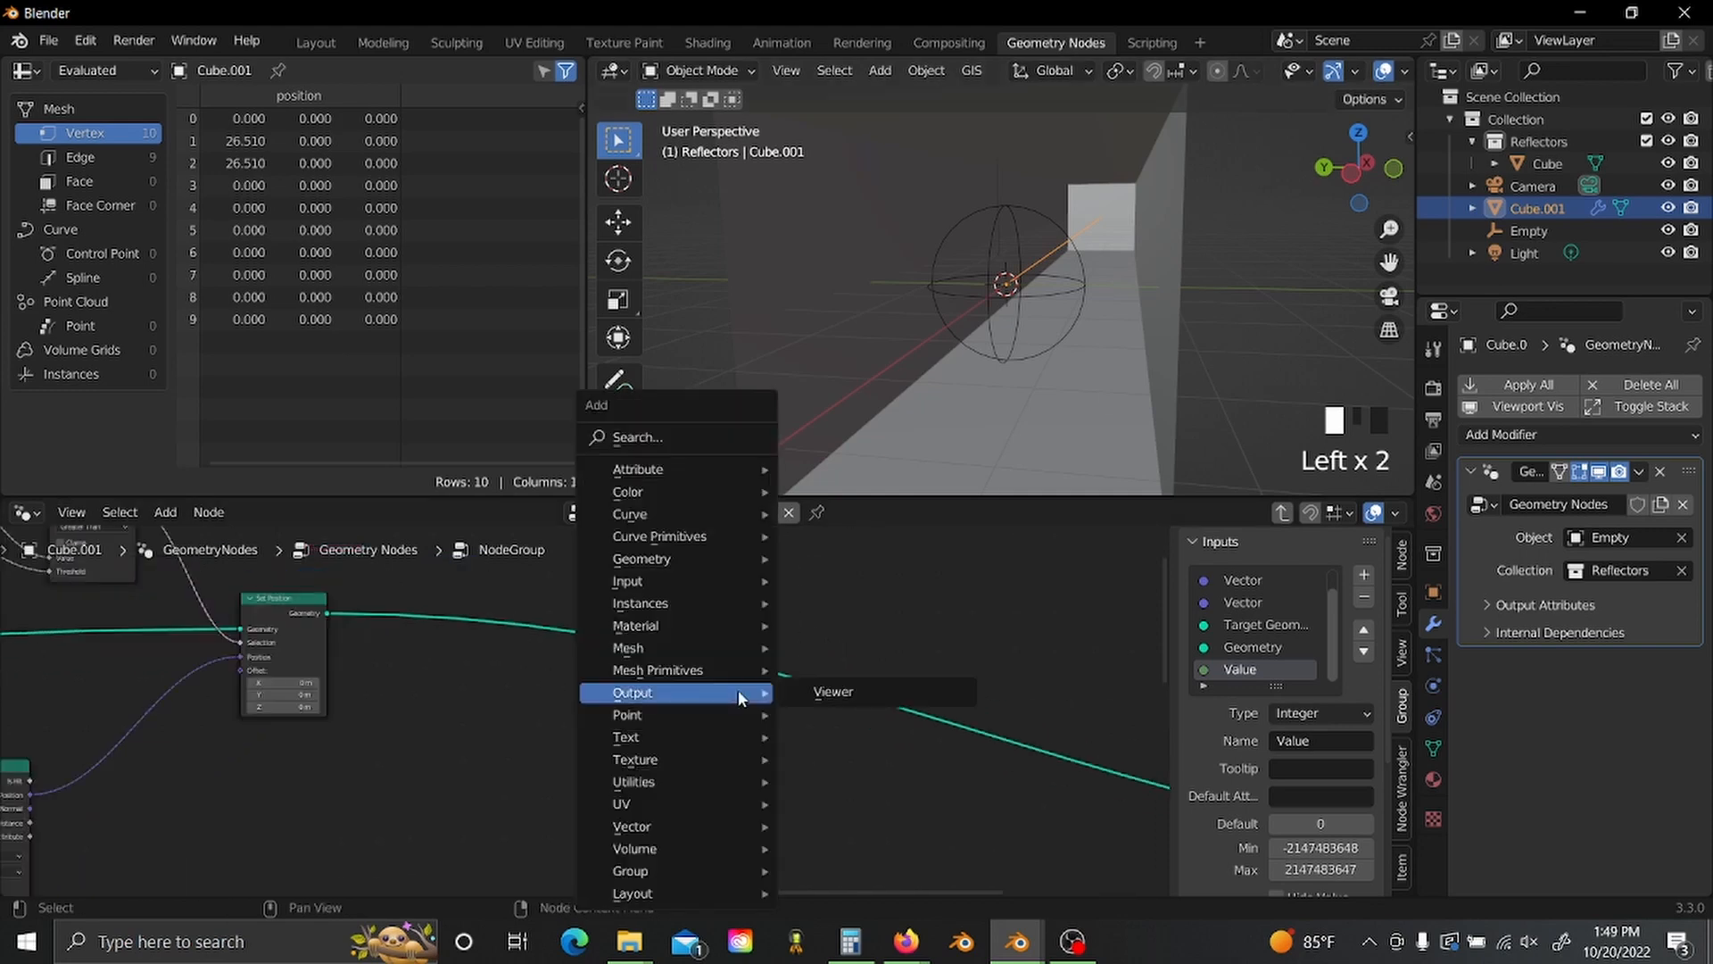
{"action": "type", "text": "de"}
{"action": "key", "text": "Return"}
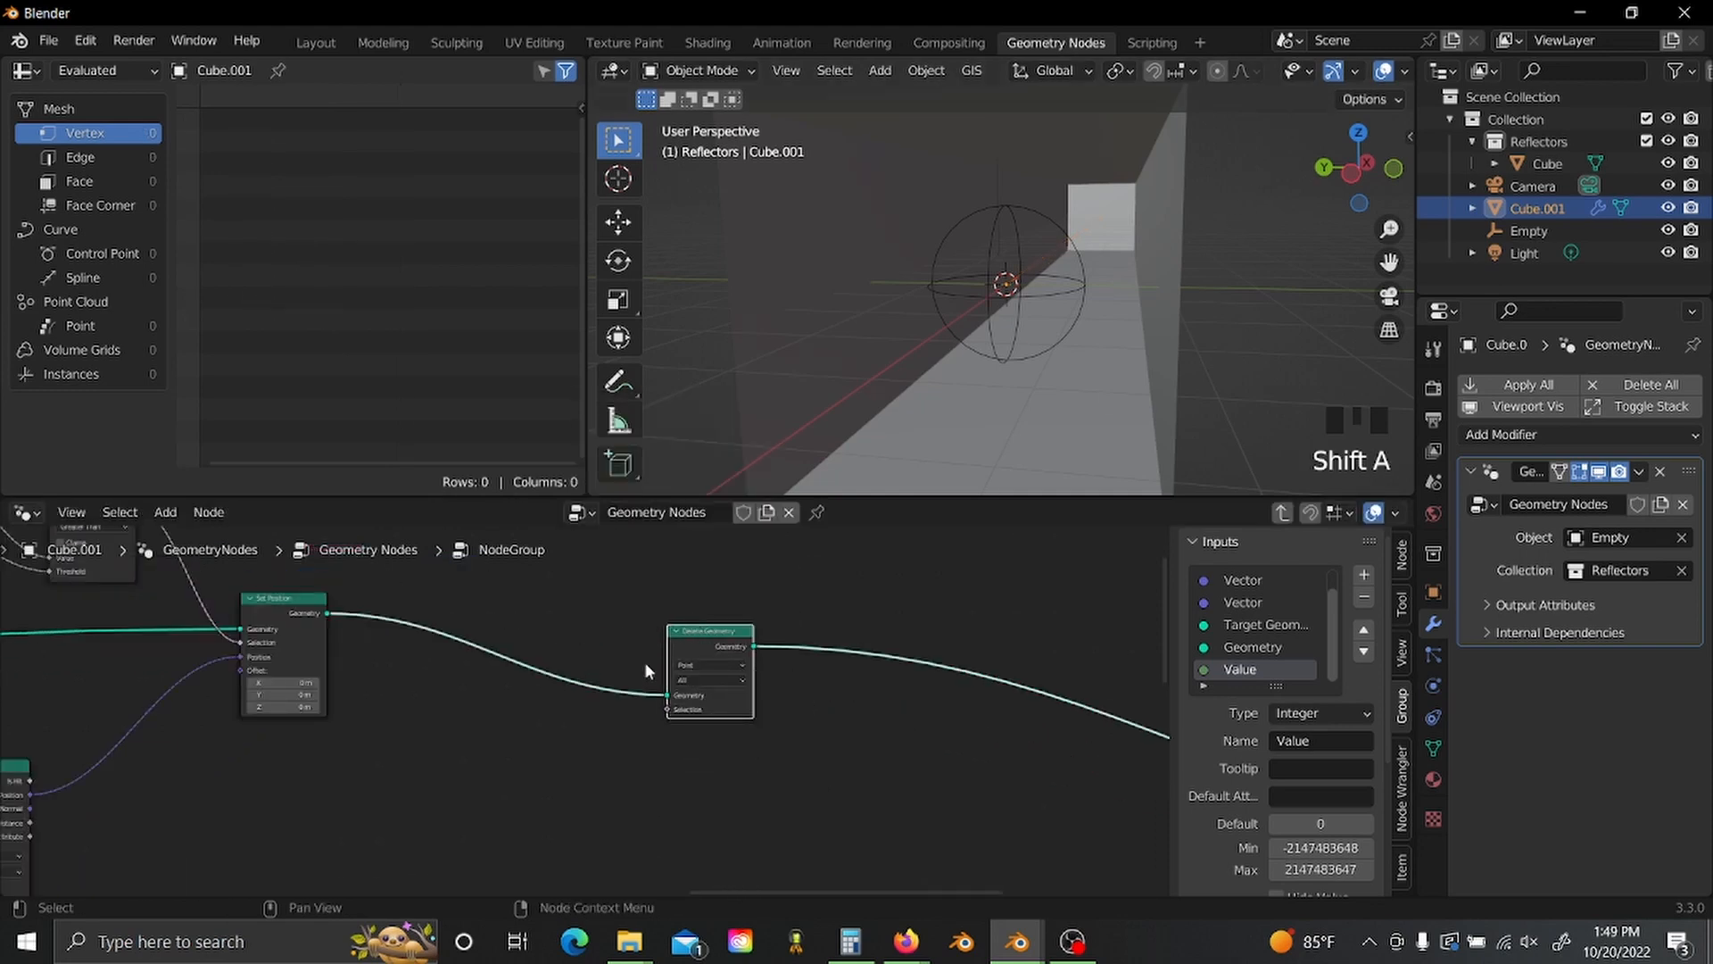
- Add a Math node set to Less Than between the group's Raycast and Delete Geometry nodes
{"action": "left_click", "coordinate": [645, 661]}
{"action": "mouse_move", "coordinate": [593, 768]}
{"action": "middle_mouse_down"}
{"action": "mouse_move", "coordinate": [733, 753]}
{"action": "mouse_move", "coordinate": [757, 720]}
{"action": "middle_mouse_up"}
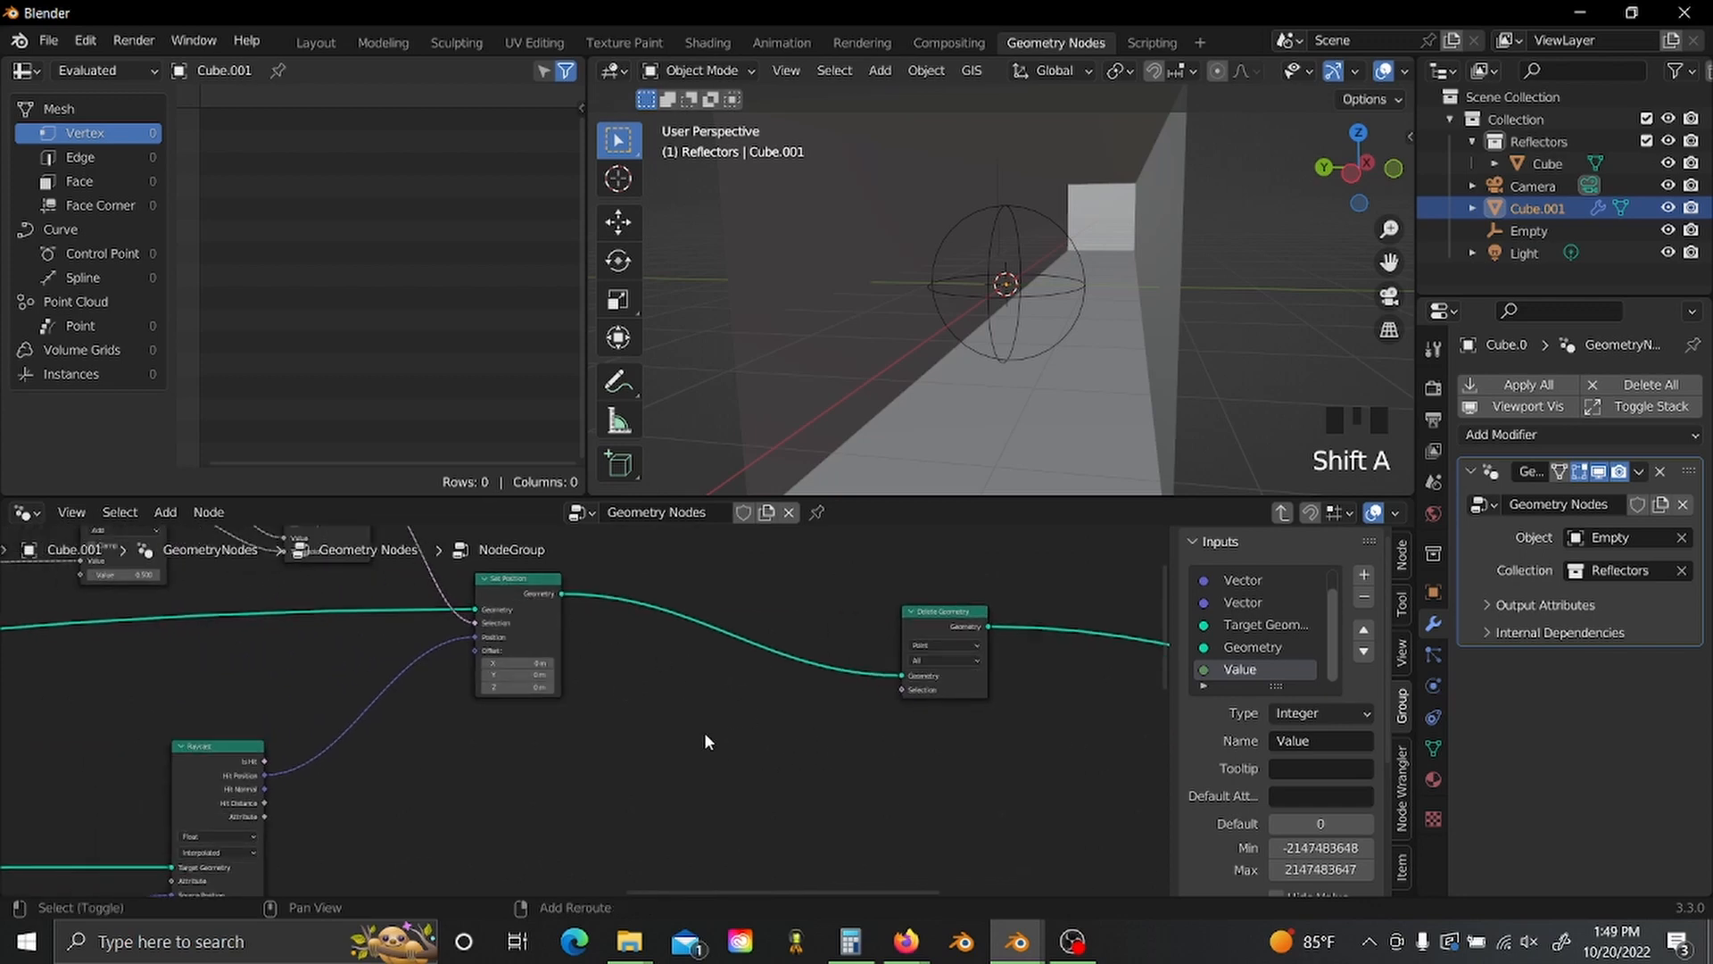
{"action": "key", "text": "shift+a"}
{"action": "type", "text": "math"}
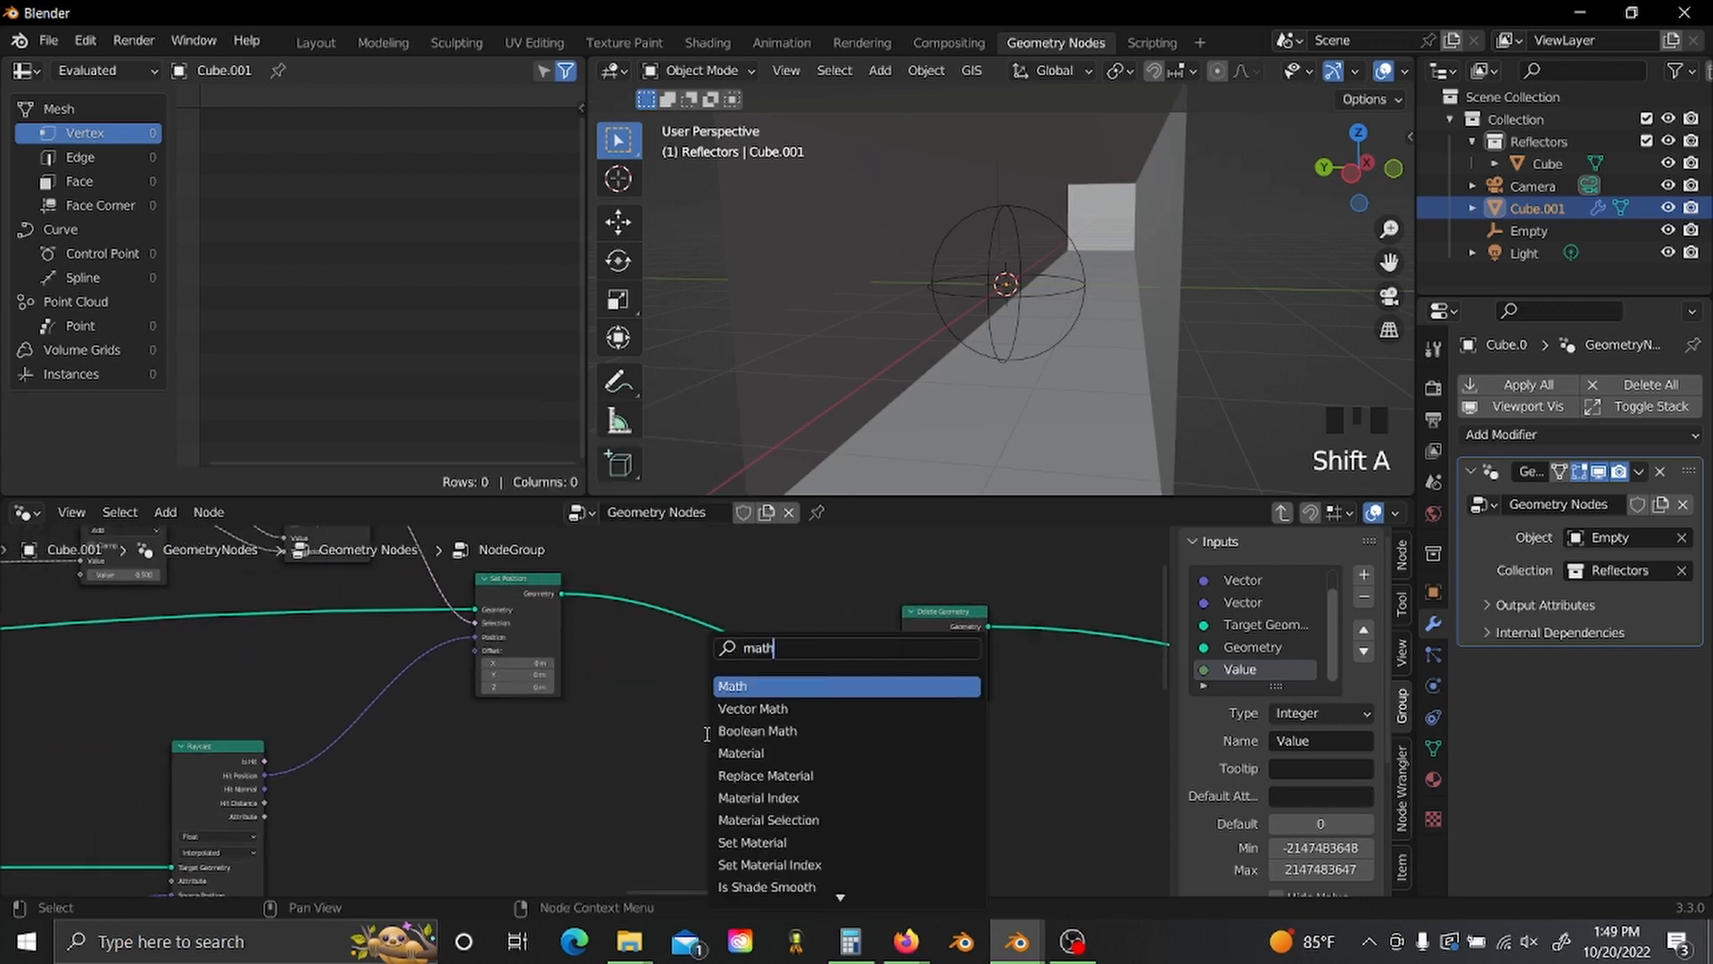
{"action": "key", "text": "Return"}
{"action": "scroll", "coordinate": [664, 719], "scroll_direction": "up", "scroll_amount": 2}
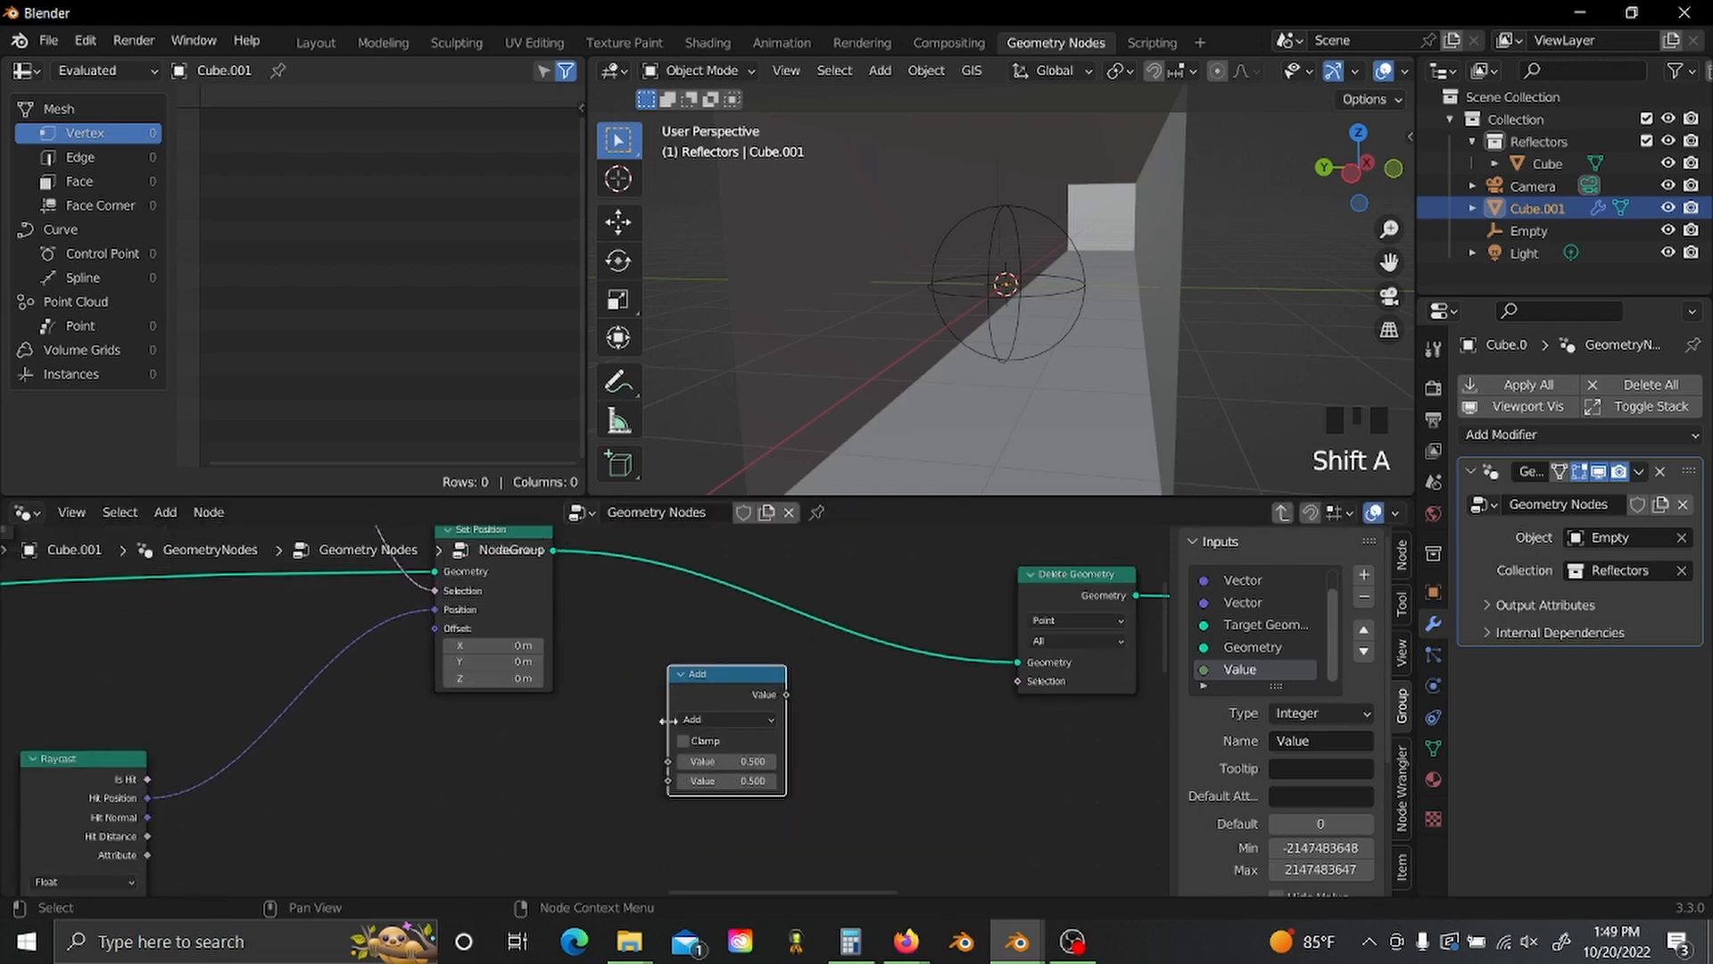
{"action": "left_click", "coordinate": [714, 715]}
{"action": "left_click", "coordinate": [879, 681]}
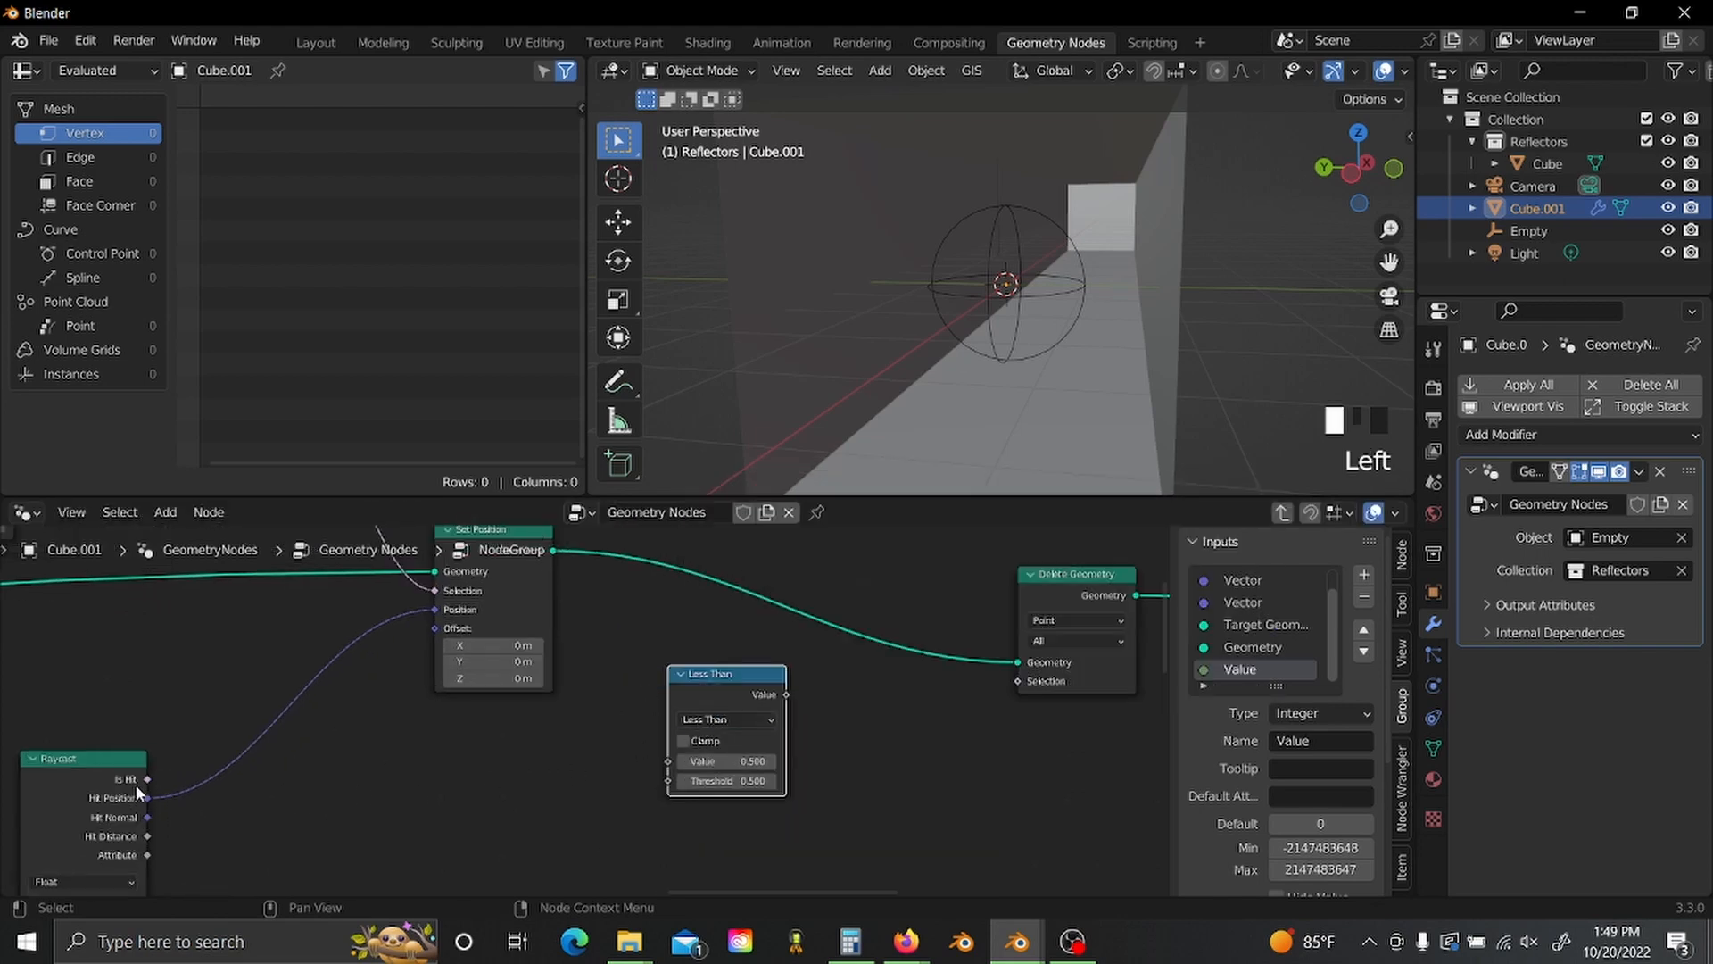
- Wire the Raycast's Is Hit through the Less Than node into the Delete Geometry Selection and return to the parent tree
{"action": "left_click_drag", "start_coordinate": [142, 780], "coordinate": [668, 761]}
{"action": "left_click_drag", "start_coordinate": [786, 694], "coordinate": [1020, 676]}
{"action": "key", "text": "Tab"}
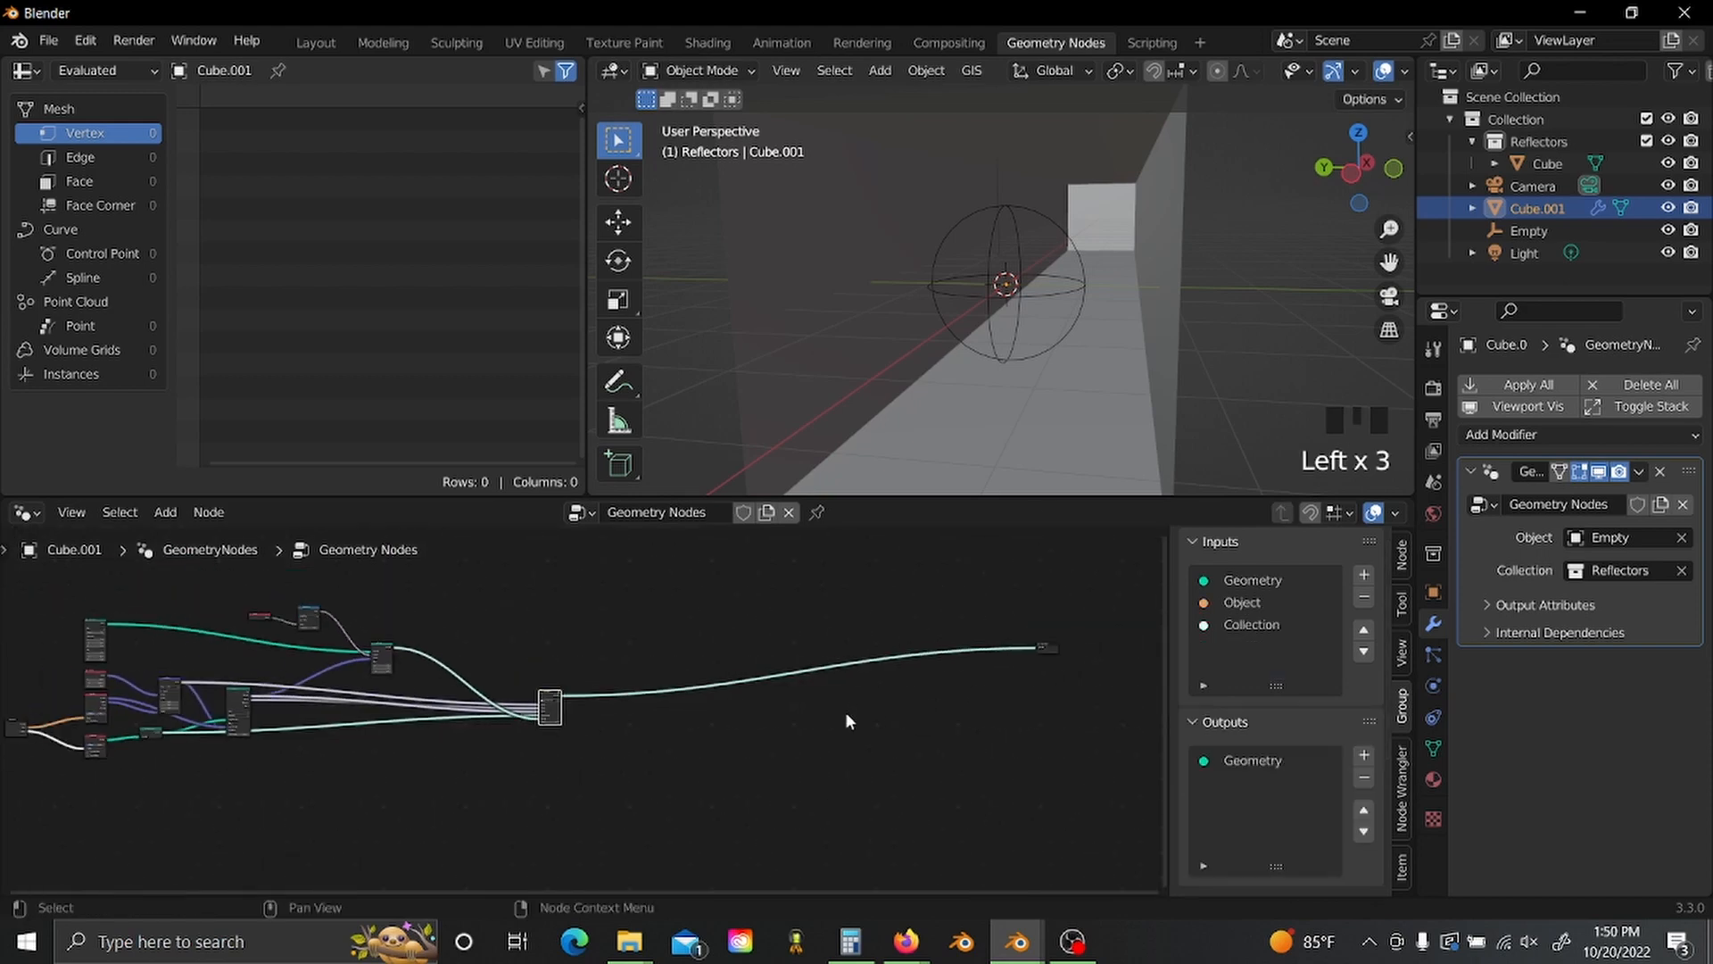
- Insert a Join Geometry node after the group node and feed the first Set Position node's geometry into it too
{"action": "left_click", "coordinate": [845, 714]}
{"action": "scroll", "coordinate": [674, 740], "scroll_direction": "up", "scroll_amount": 7}
{"action": "key", "text": "shift+a"}
{"action": "left_click", "coordinate": [713, 747]}
{"action": "type", "text": "jo"}
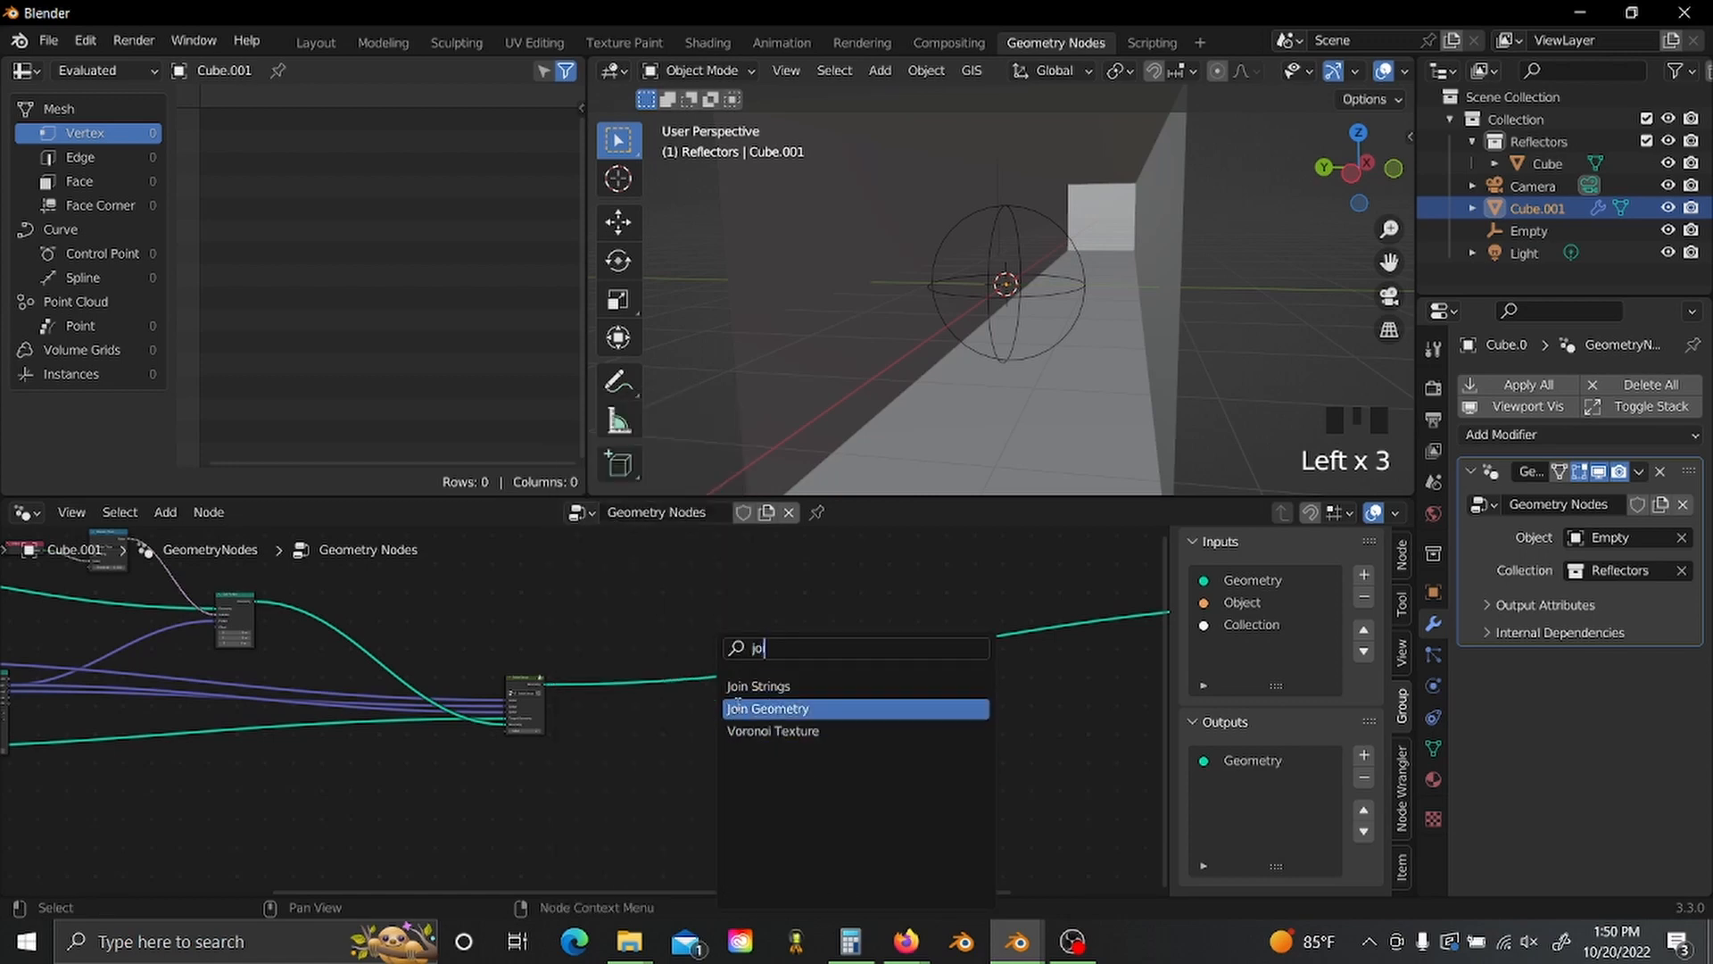
{"action": "left_click", "coordinate": [767, 709]}
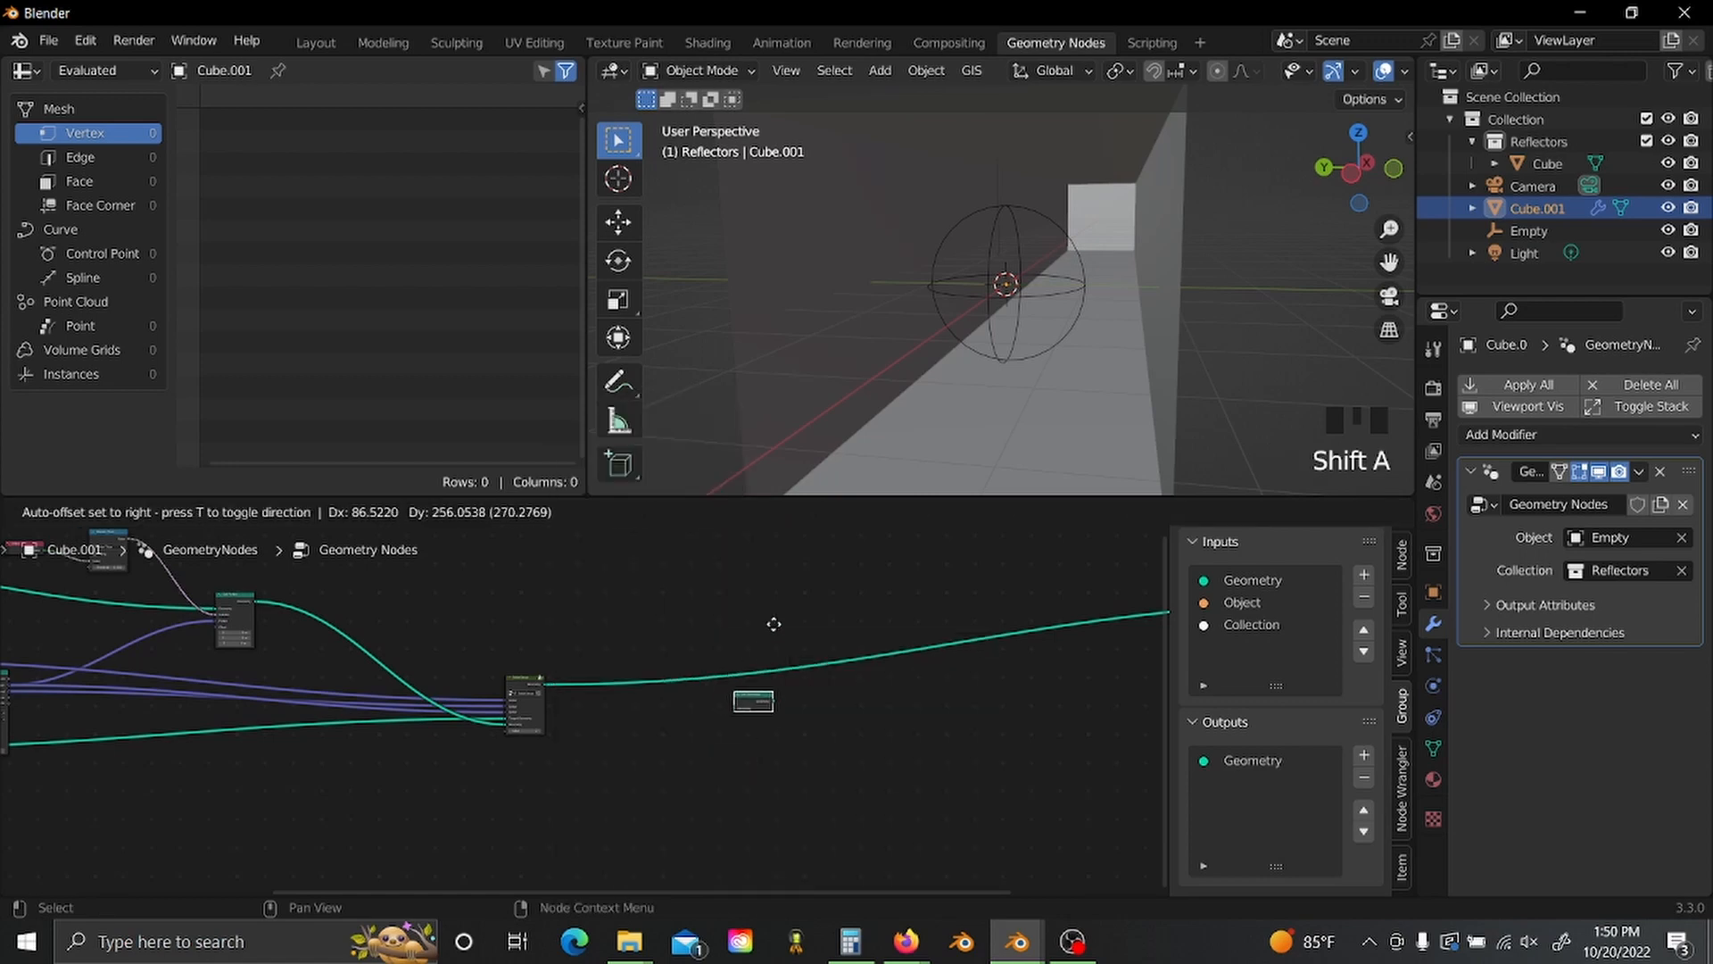
{"action": "left_click", "coordinate": [805, 584]}
{"action": "scroll", "coordinate": [375, 536], "scroll_direction": "up", "scroll_amount": 2}
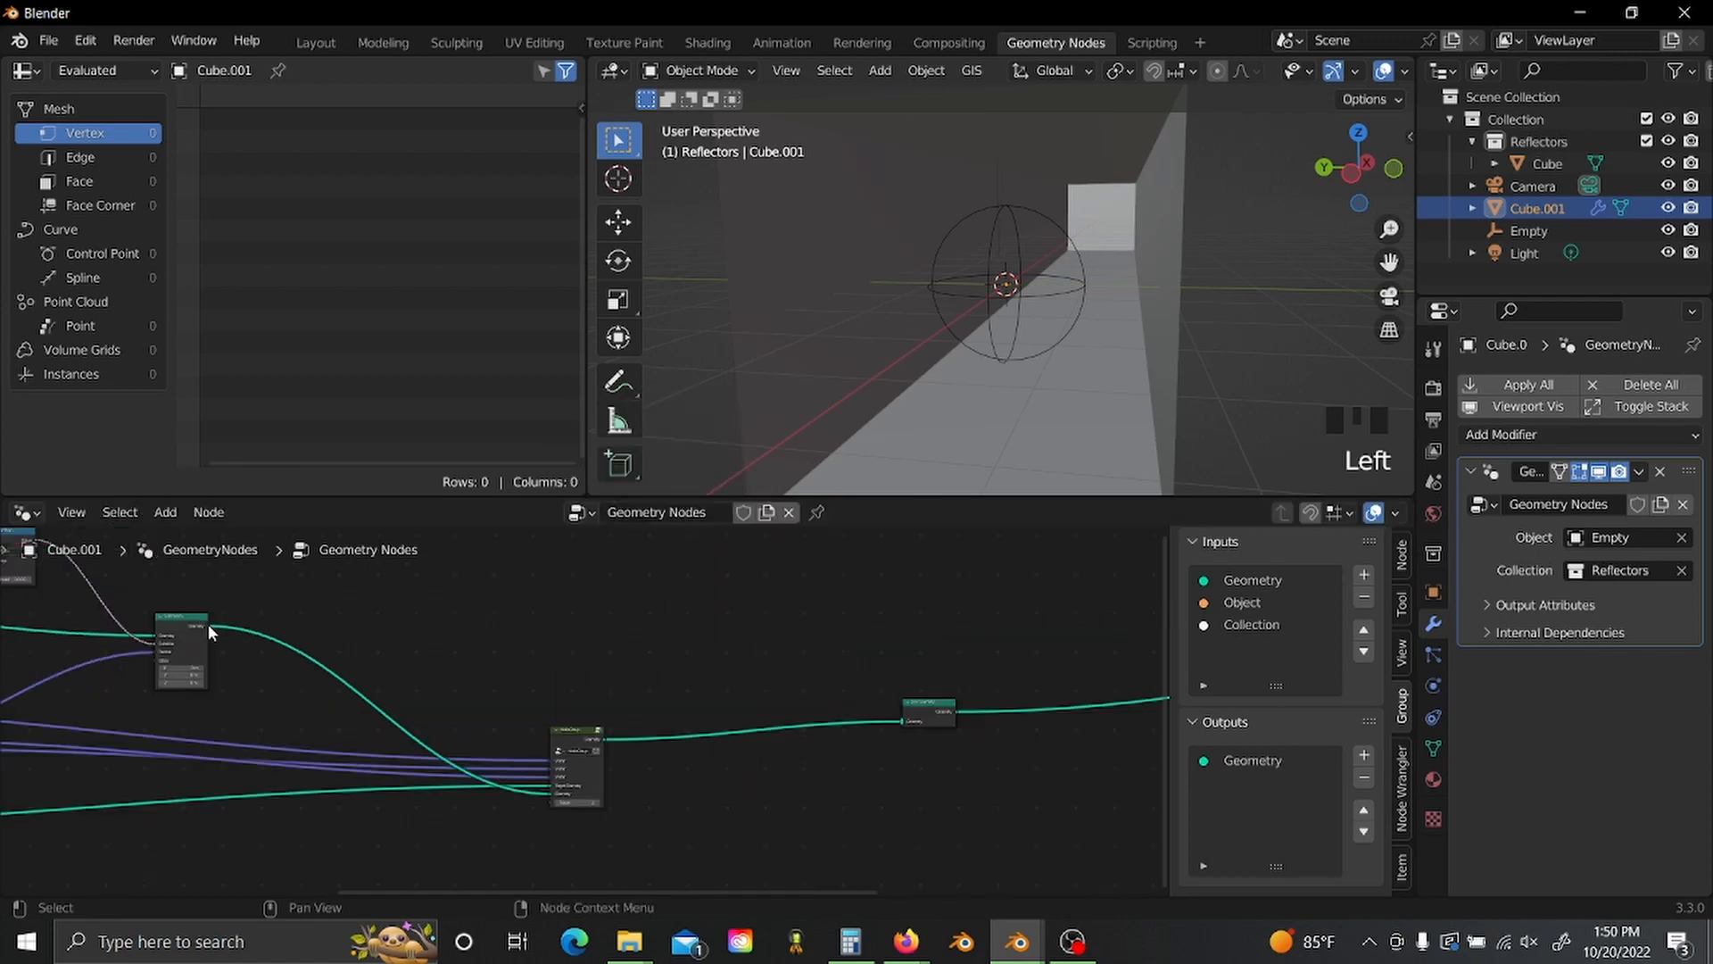
{"action": "left_click_drag", "start_coordinate": [207, 623], "coordinate": [907, 720]}
{"action": "left_click", "coordinate": [832, 667]}
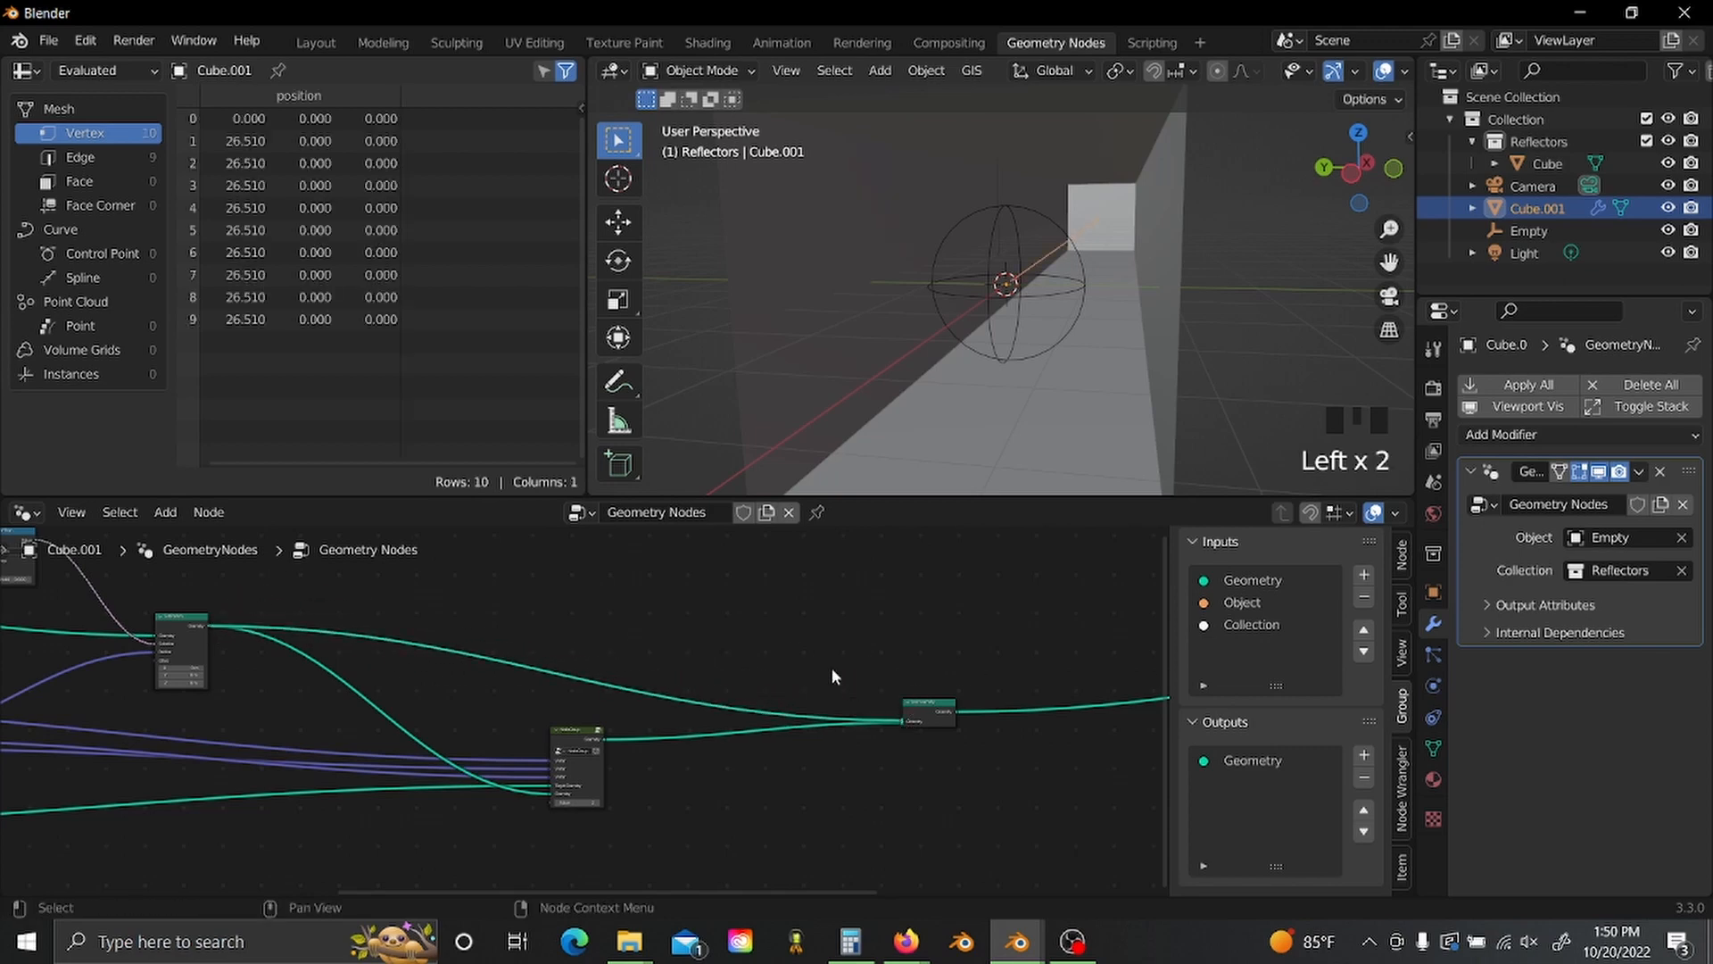
- Try rotating the Empty to preview how the reflected ray responds
{"action": "double_click", "coordinate": [992, 300]}
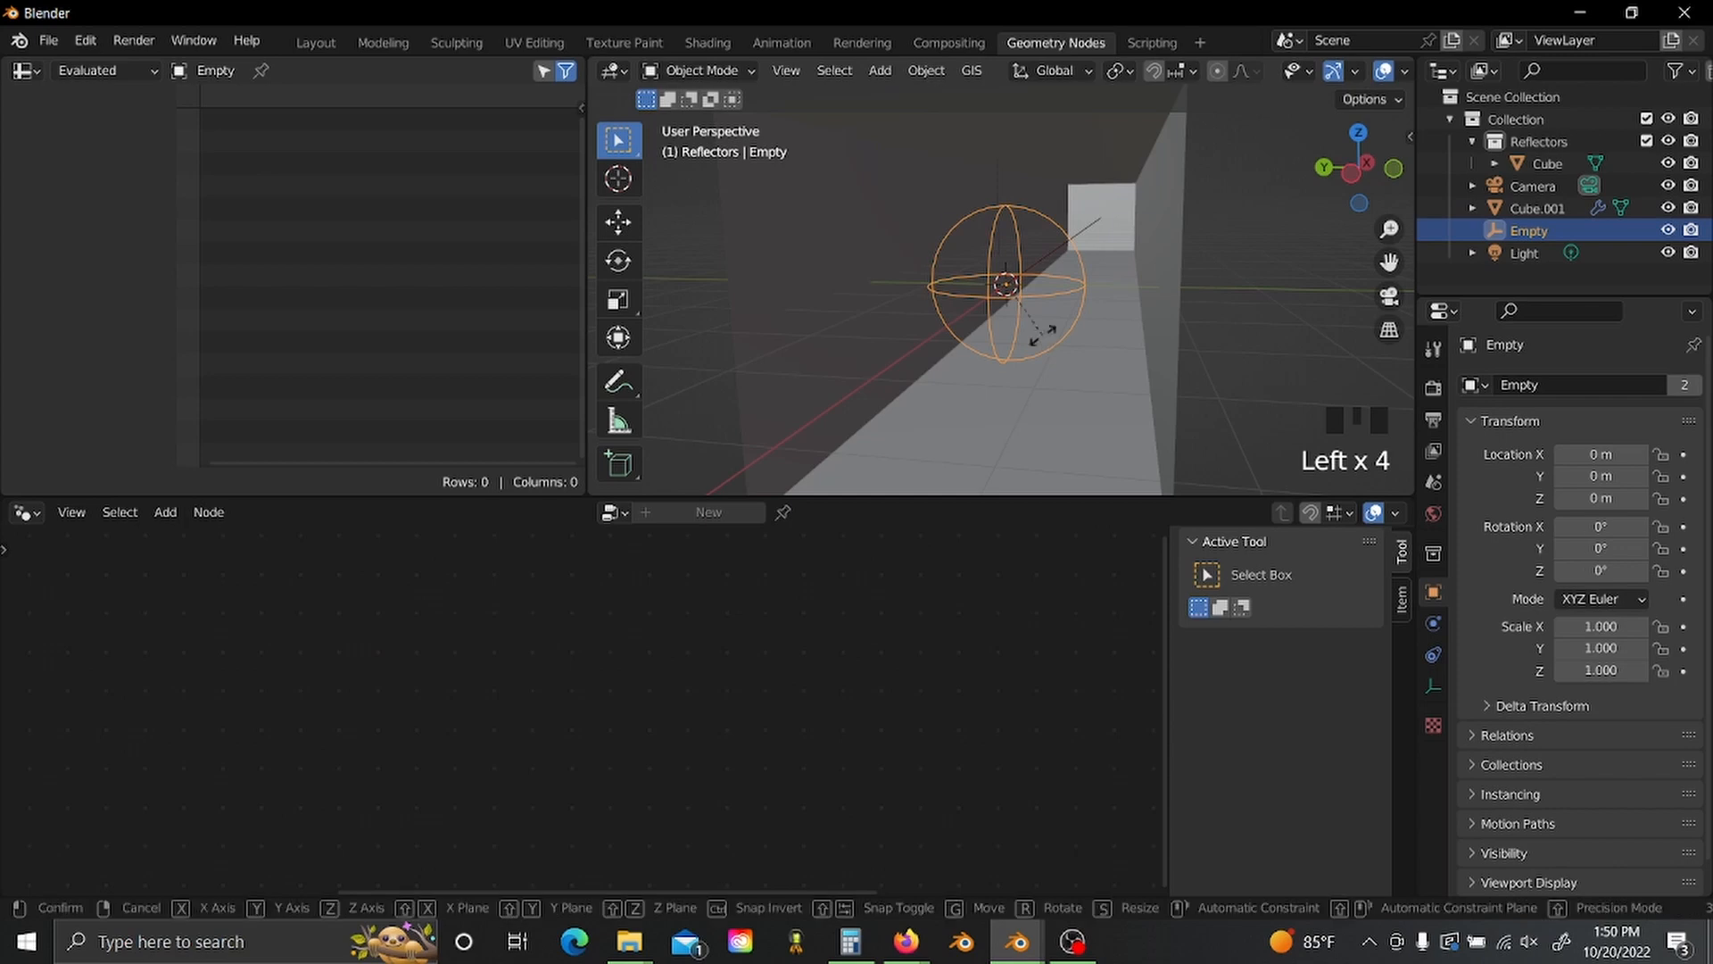
{"action": "key", "text": "r"}
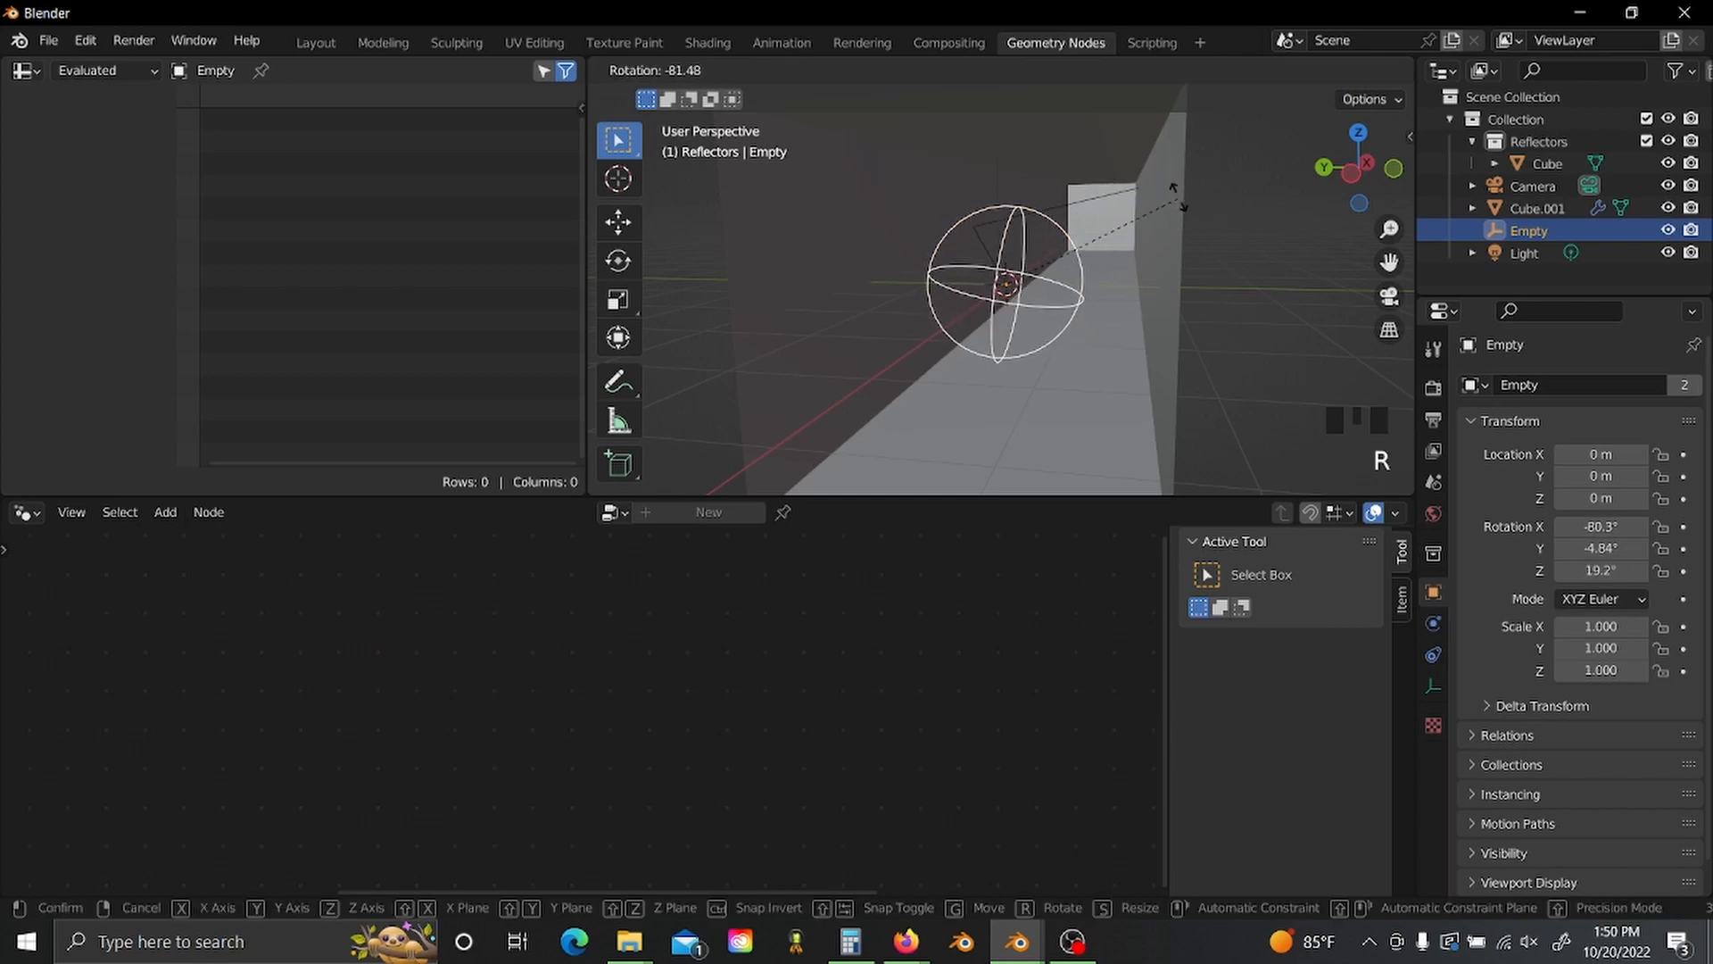
{"action": "right_click", "coordinate": [1138, 307]}
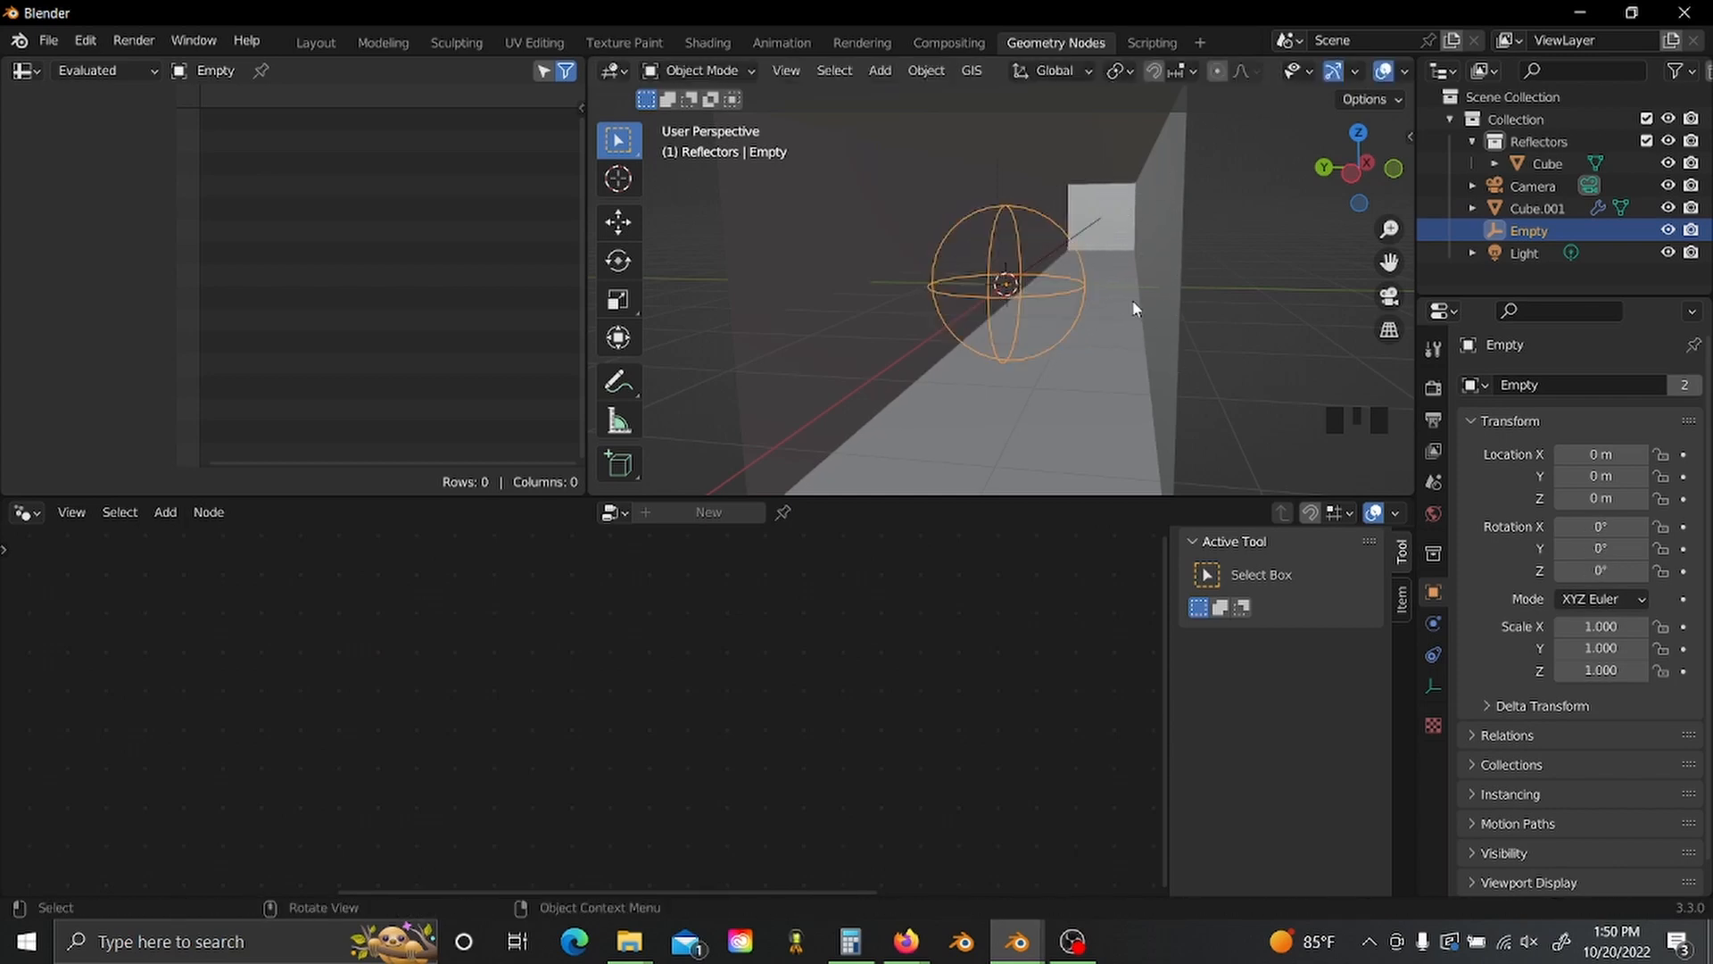
- Reselect the ray mesh, open its node group and connect the Raycast's Hit Position and Hit Normal to new Group Output sockets
{"action": "left_click", "coordinate": [1082, 229]}
{"action": "scroll", "coordinate": [625, 675], "scroll_direction": "up", "scroll_amount": 7}
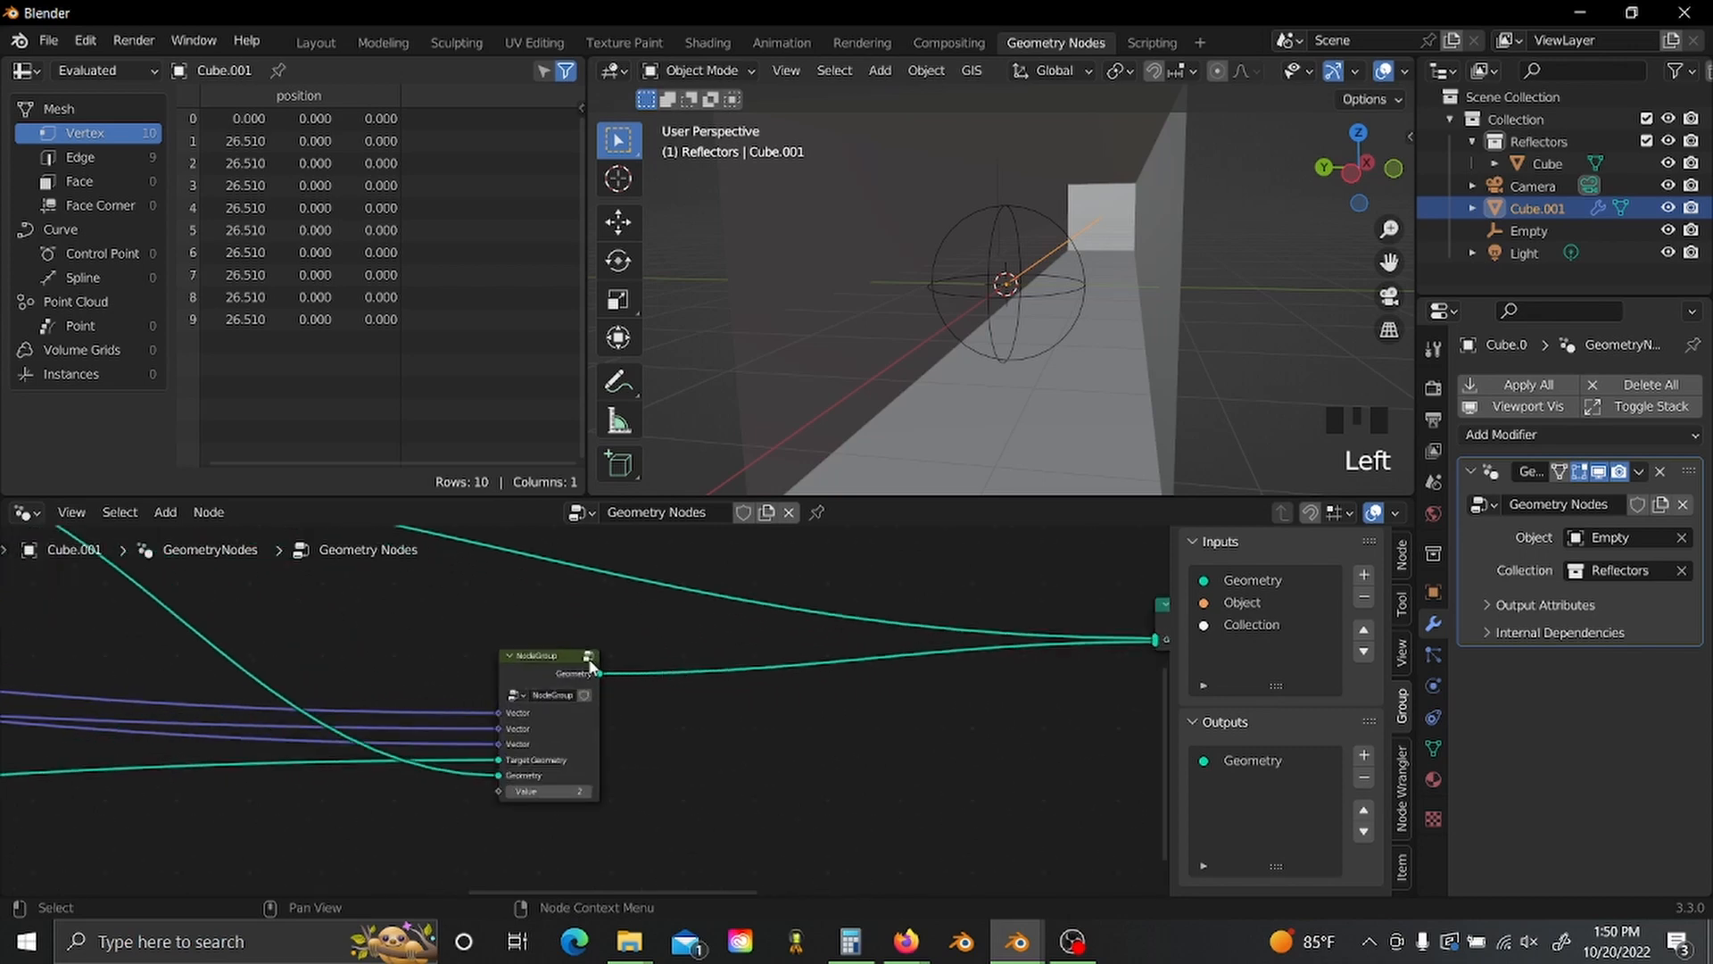
{"action": "left_click", "coordinate": [590, 659]}
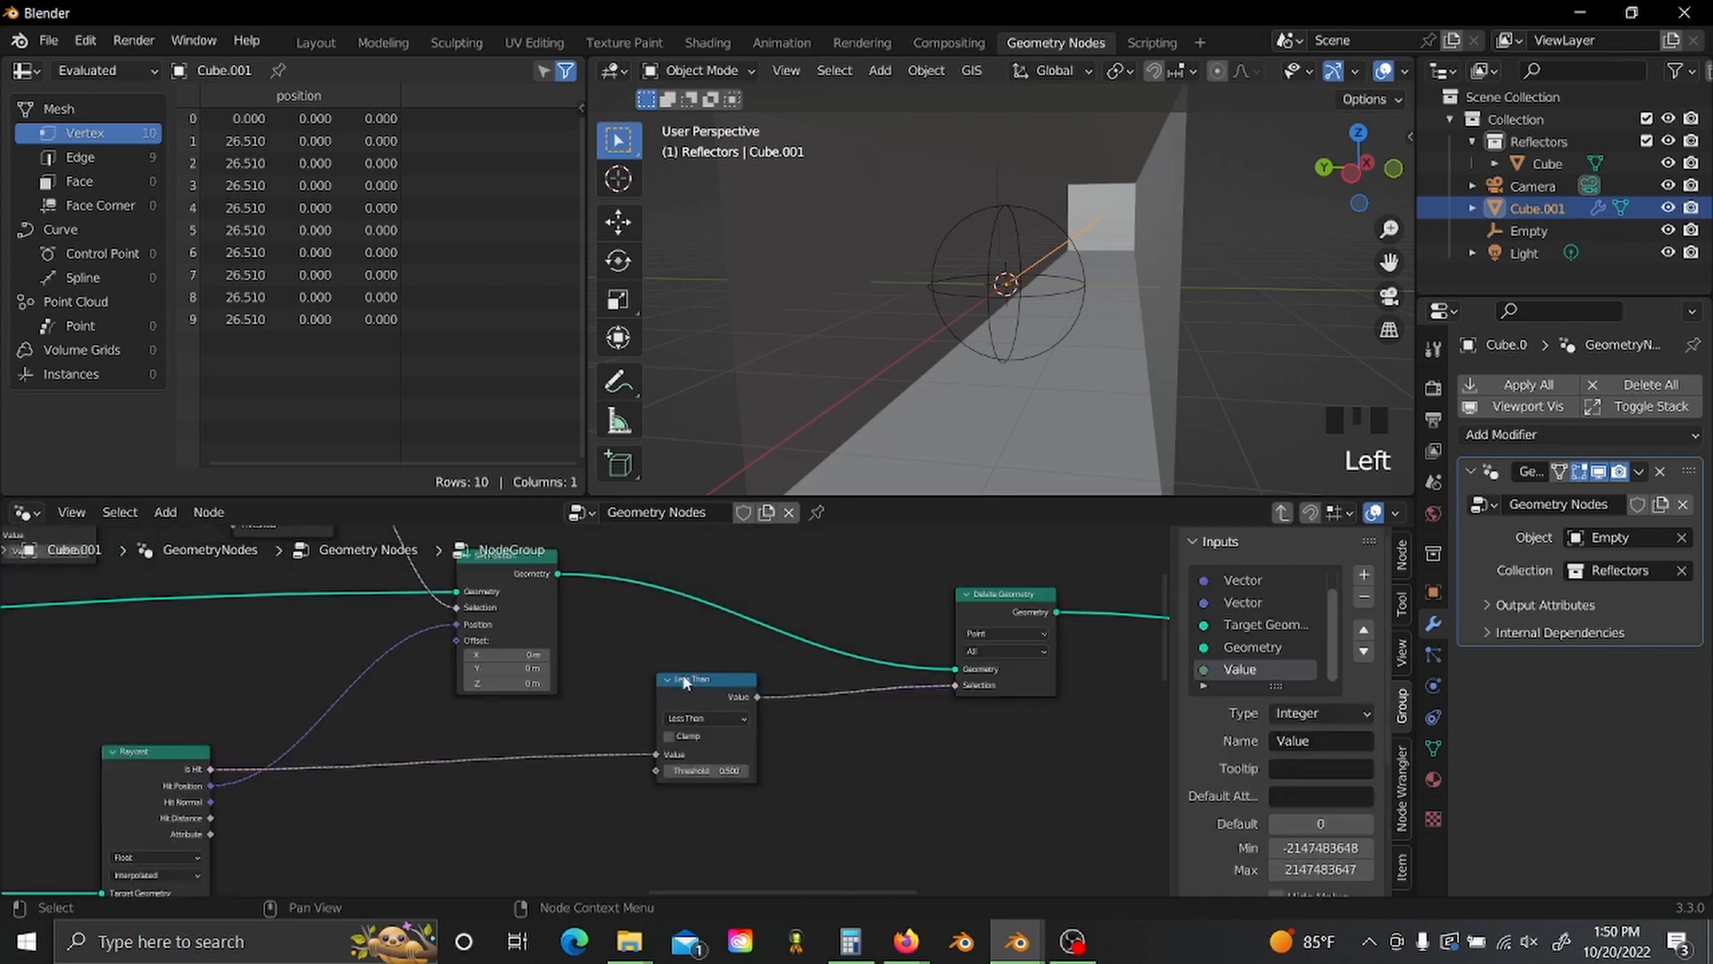
{"action": "scroll", "coordinate": [704, 657], "scroll_direction": "down", "scroll_amount": 6}
{"action": "scroll", "coordinate": [580, 698], "scroll_direction": "up", "scroll_amount": 4}
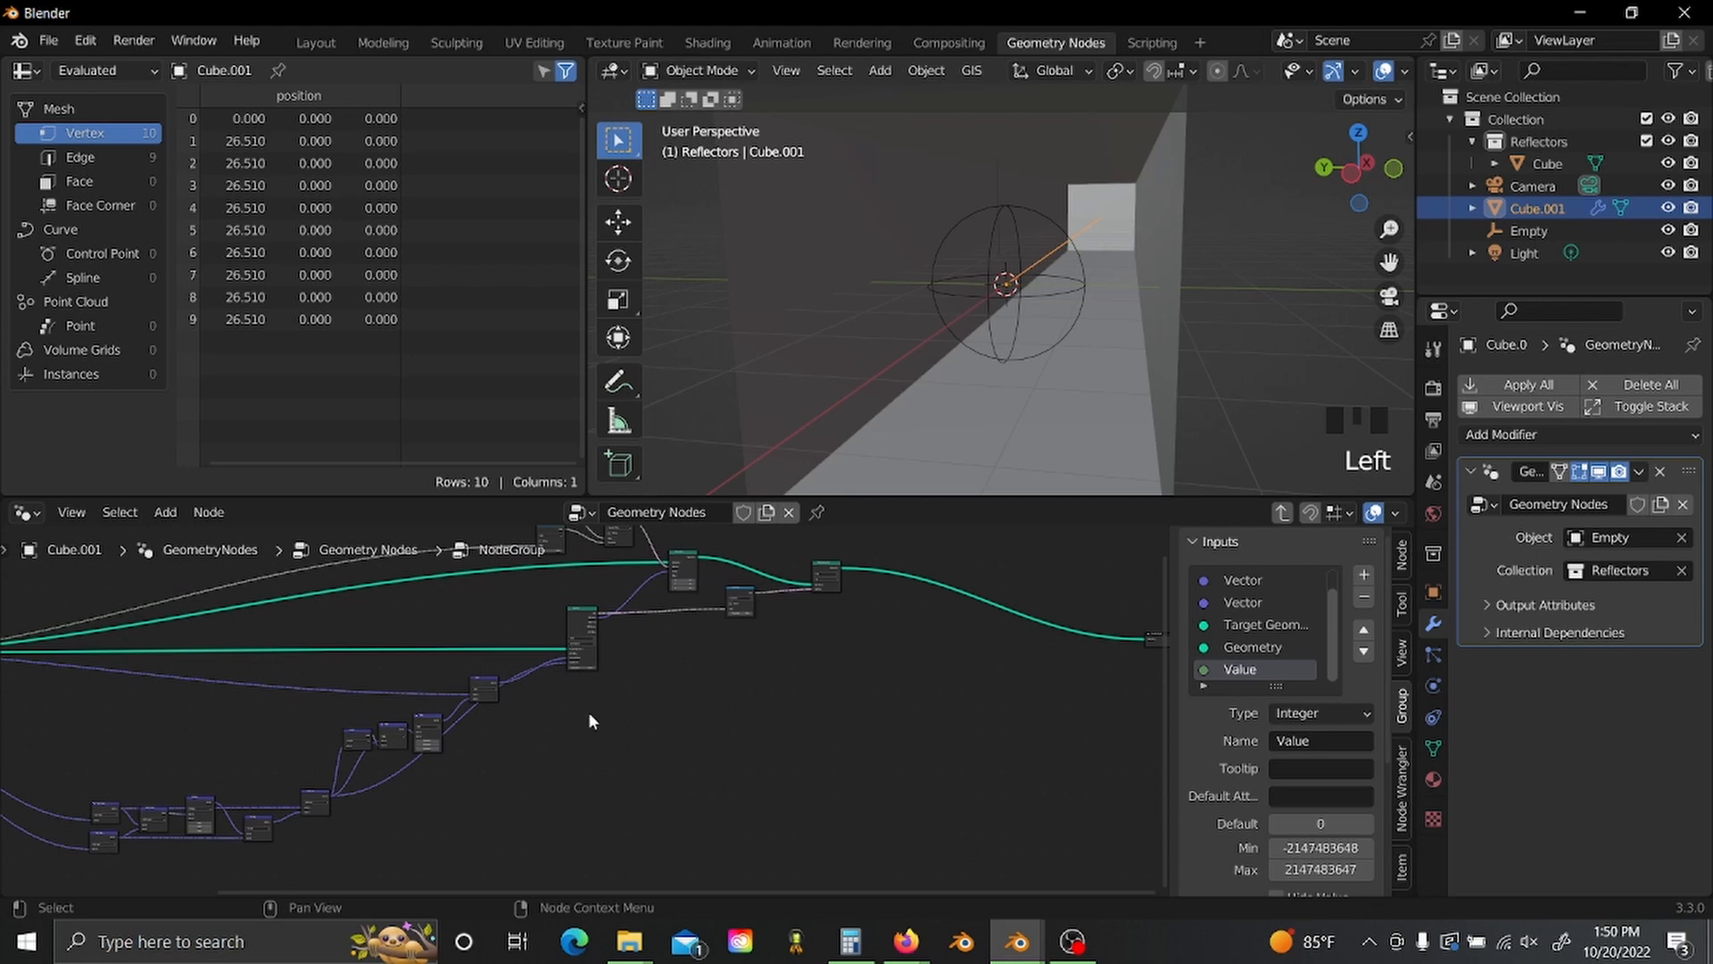
{"action": "scroll", "coordinate": [719, 705], "scroll_direction": "up", "scroll_amount": 4}
{"action": "left_click_drag", "start_coordinate": [520, 641], "coordinate": [1054, 697]}
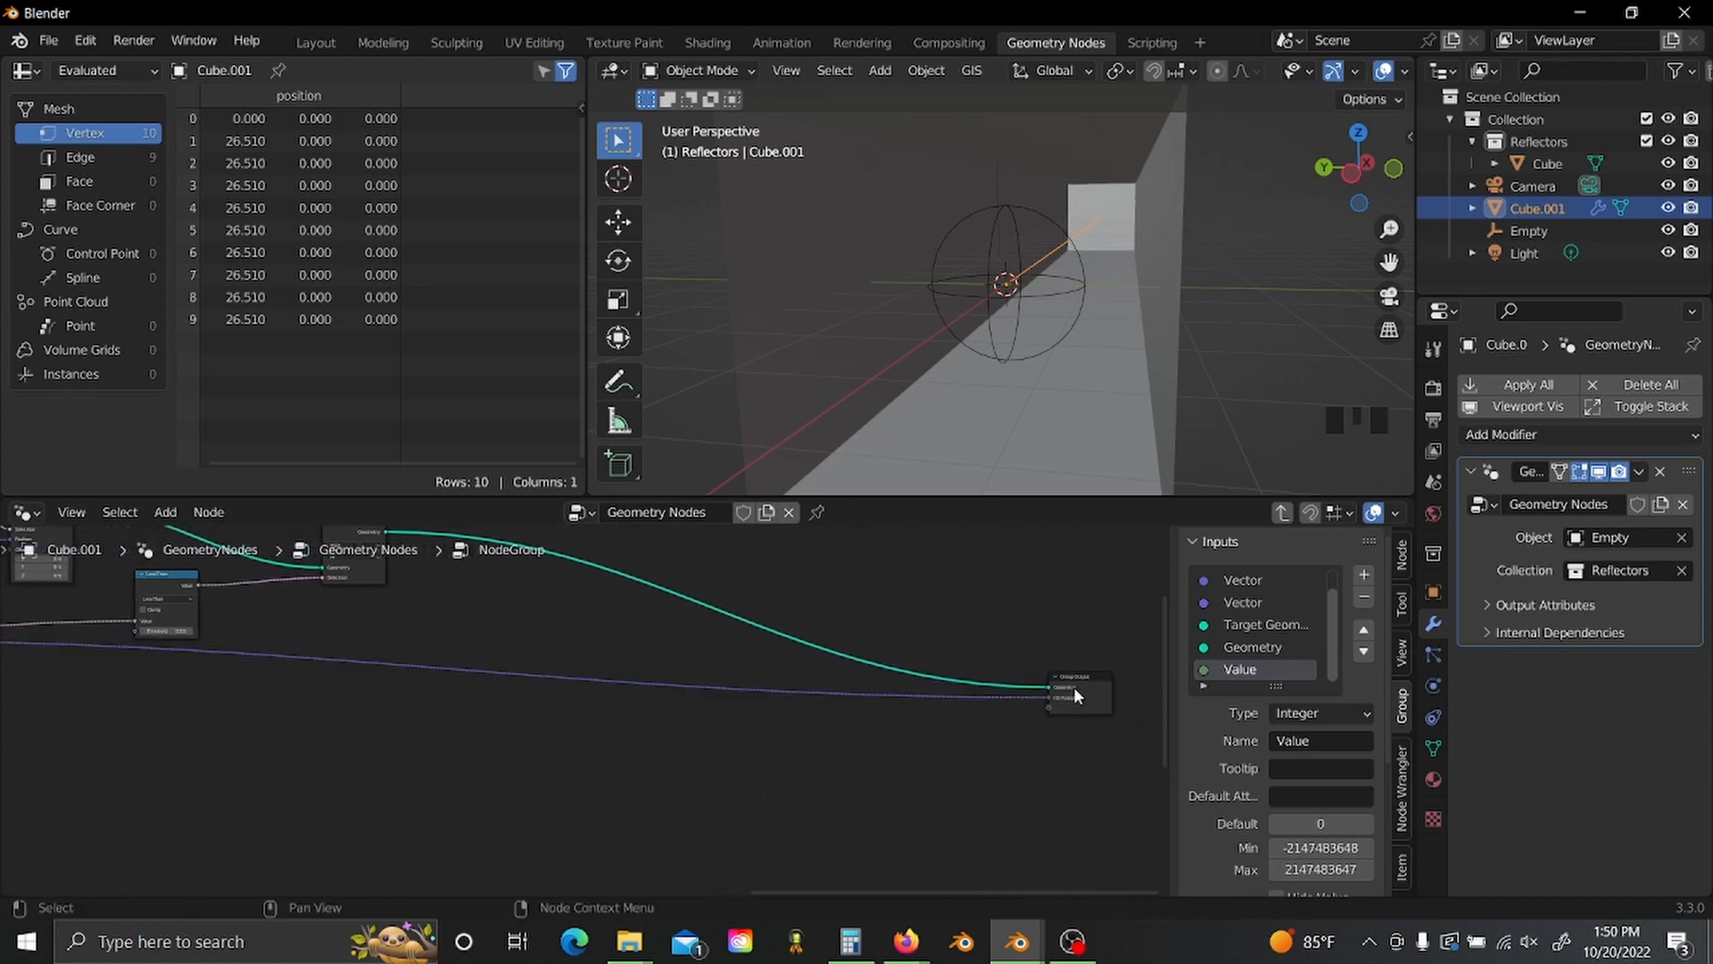
{"action": "key", "text": "Home"}
{"action": "left_click_drag", "start_coordinate": [82, 675], "coordinate": [1043, 694]}
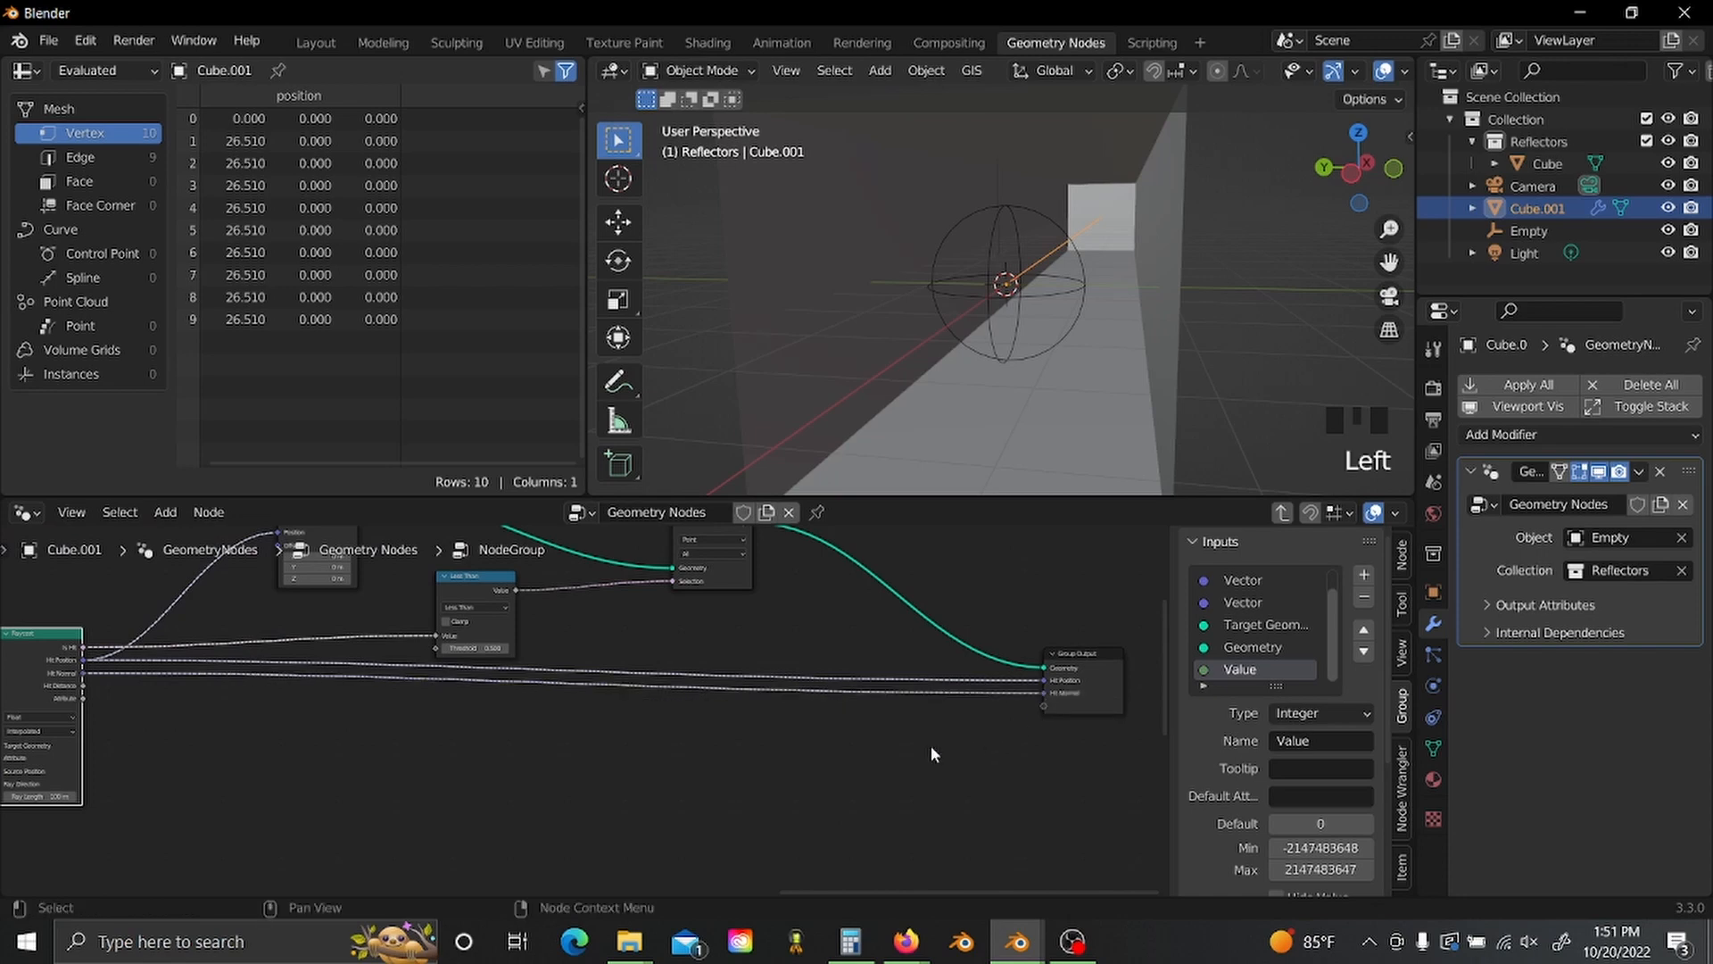
- Undo the last few edits and connect the Subtract node's Vector output to a new Group Output socket
{"action": "key", "text": "ctrl+z"}
{"action": "key", "text": "ctrl+z"}
{"action": "key", "text": "ctrl+z"}
{"action": "key", "text": "ctrl+z"}
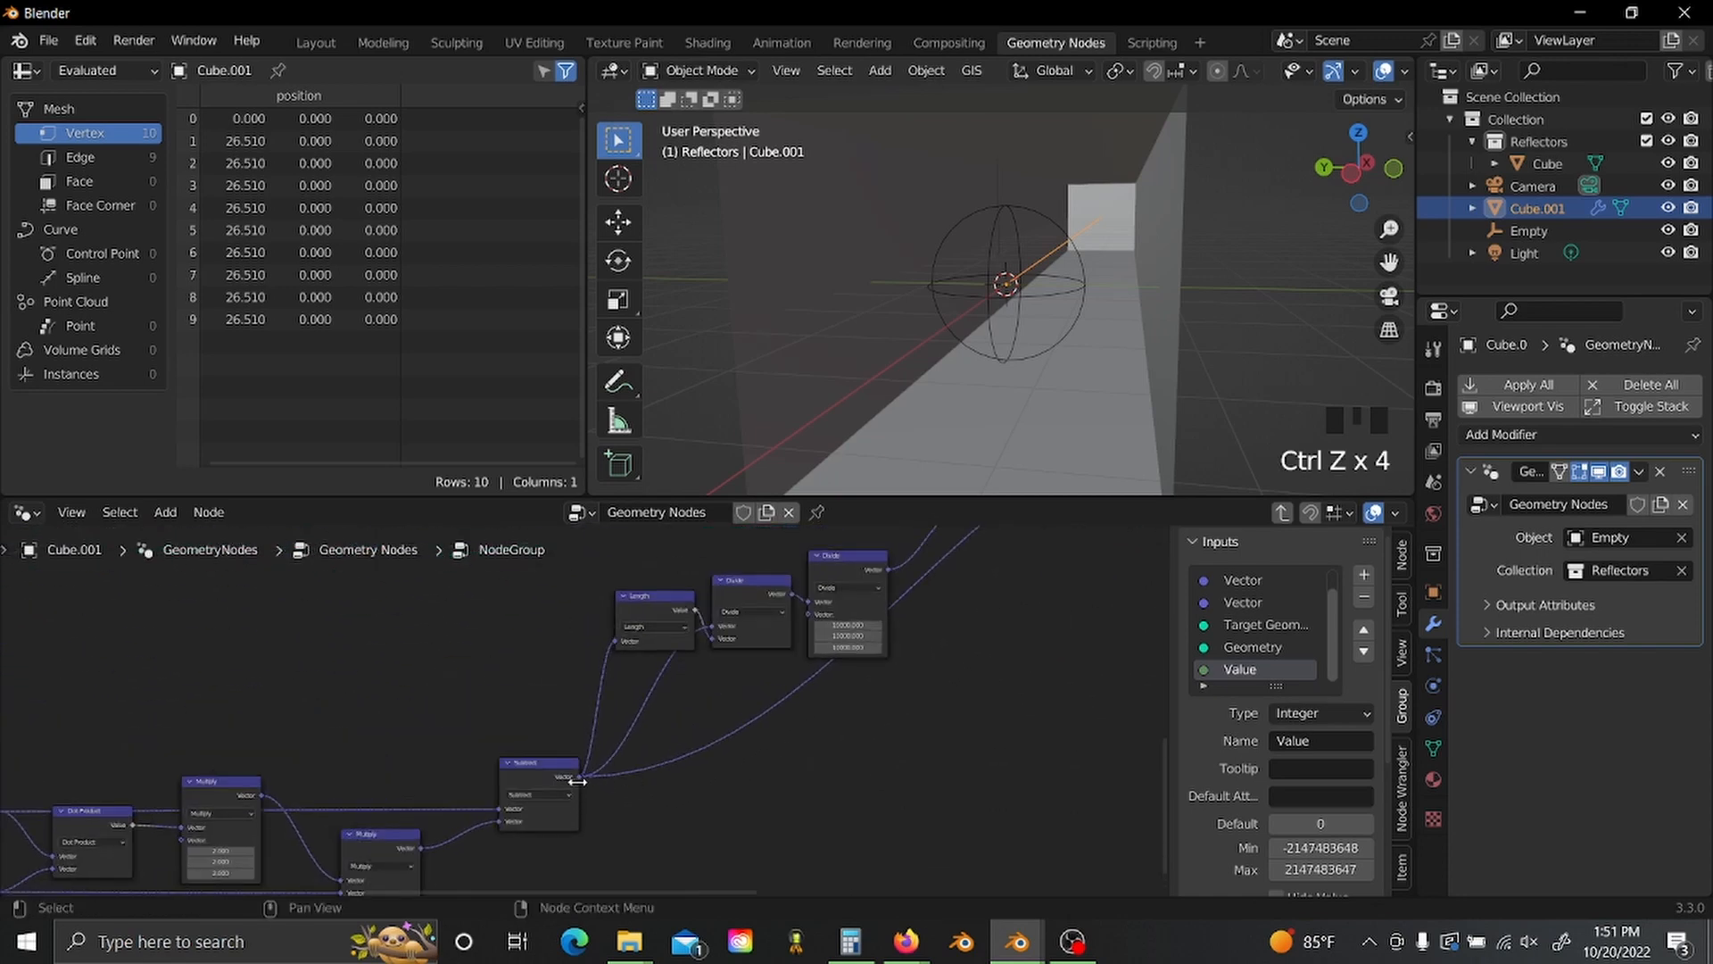
{"action": "left_click_drag", "start_coordinate": [575, 779], "coordinate": [896, 623]}
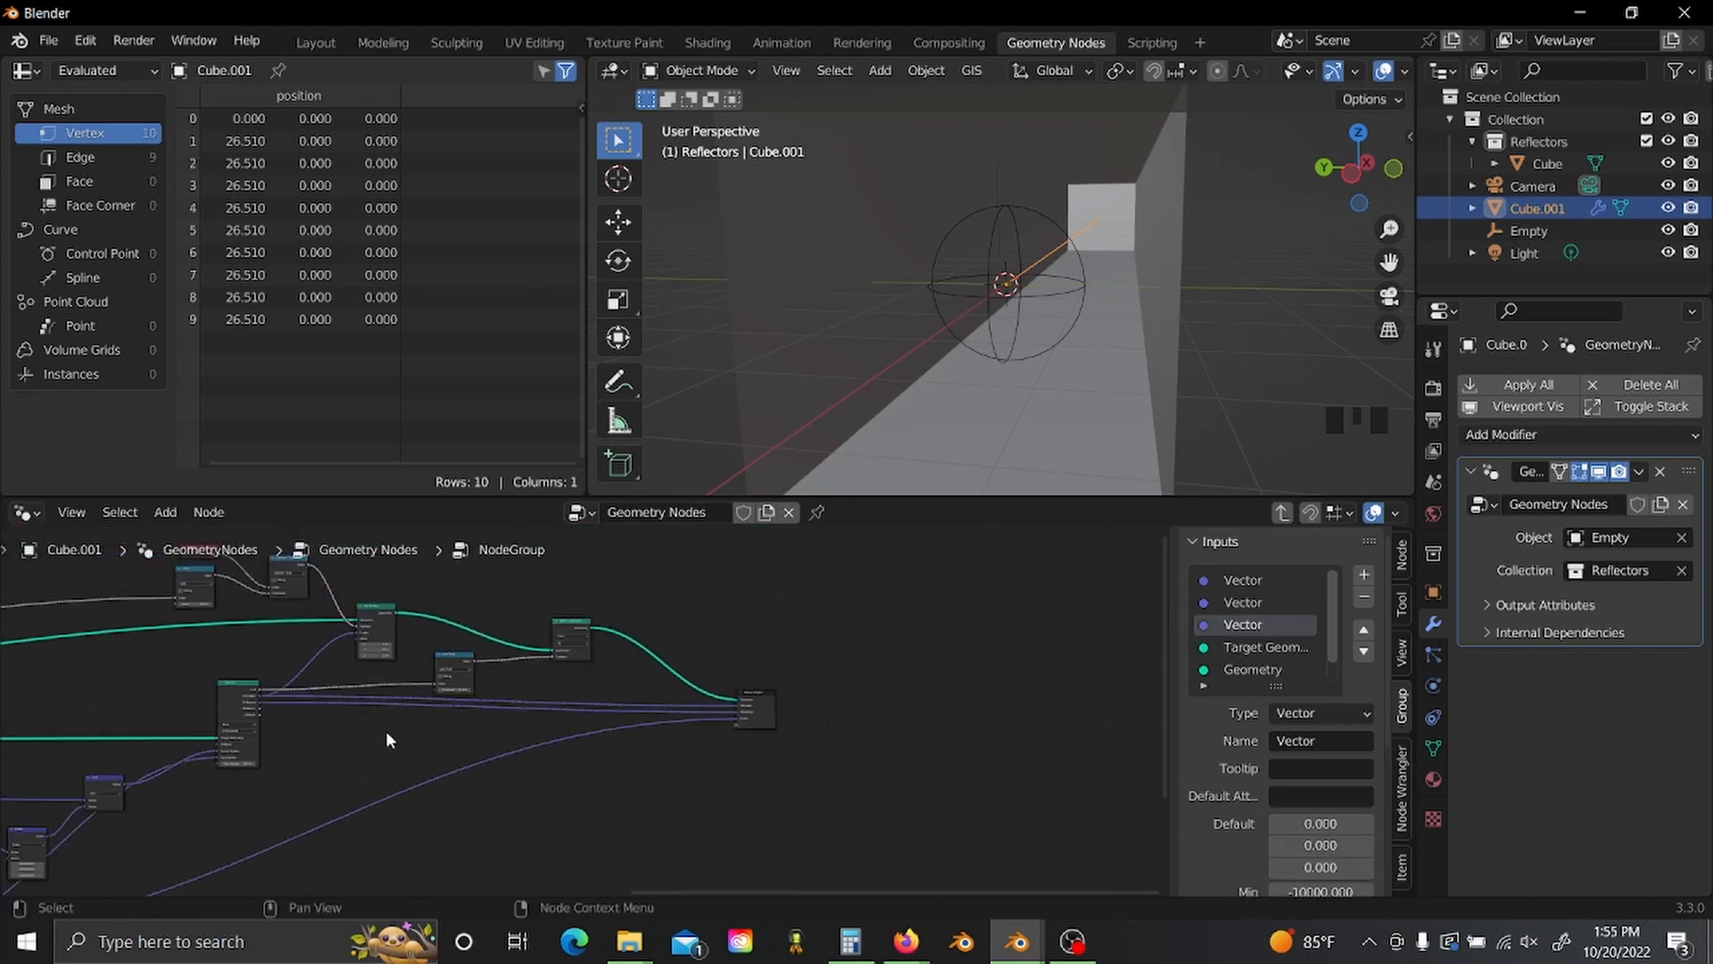
- Rename the group's three Vector inputs, in order, to Incoming, Normal and Postion
{"action": "scroll", "coordinate": [625, 691], "scroll_direction": "up", "scroll_amount": 5}
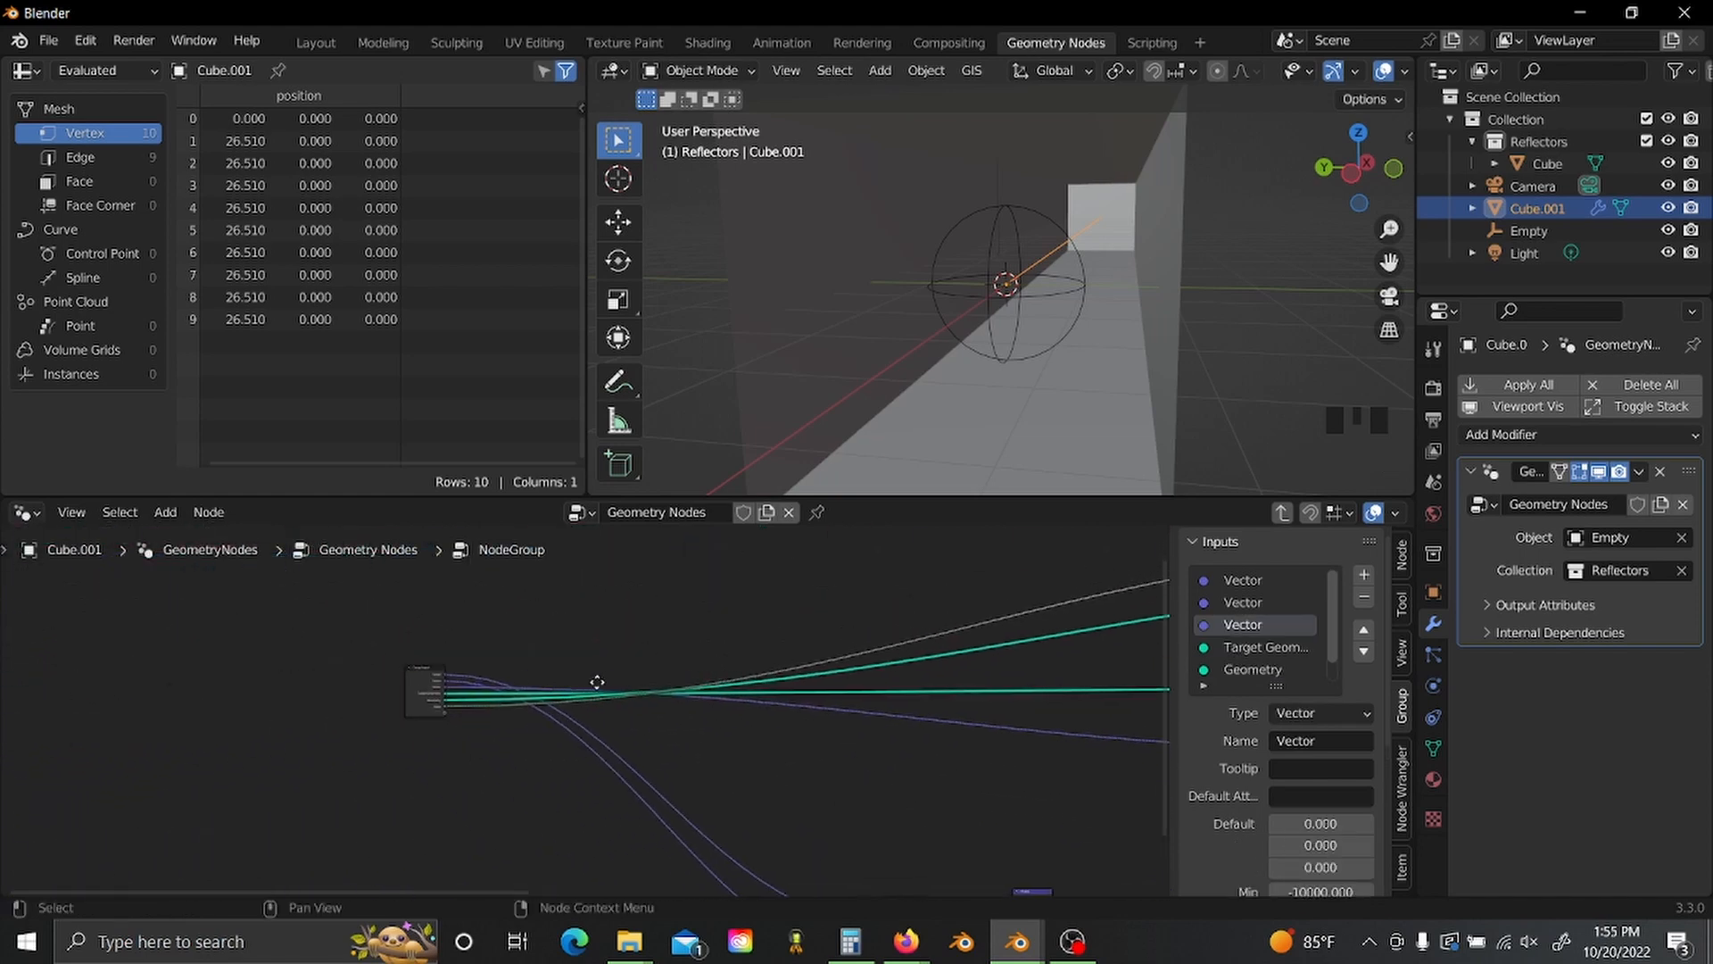
{"action": "scroll", "coordinate": [641, 682], "scroll_direction": "up", "scroll_amount": 4}
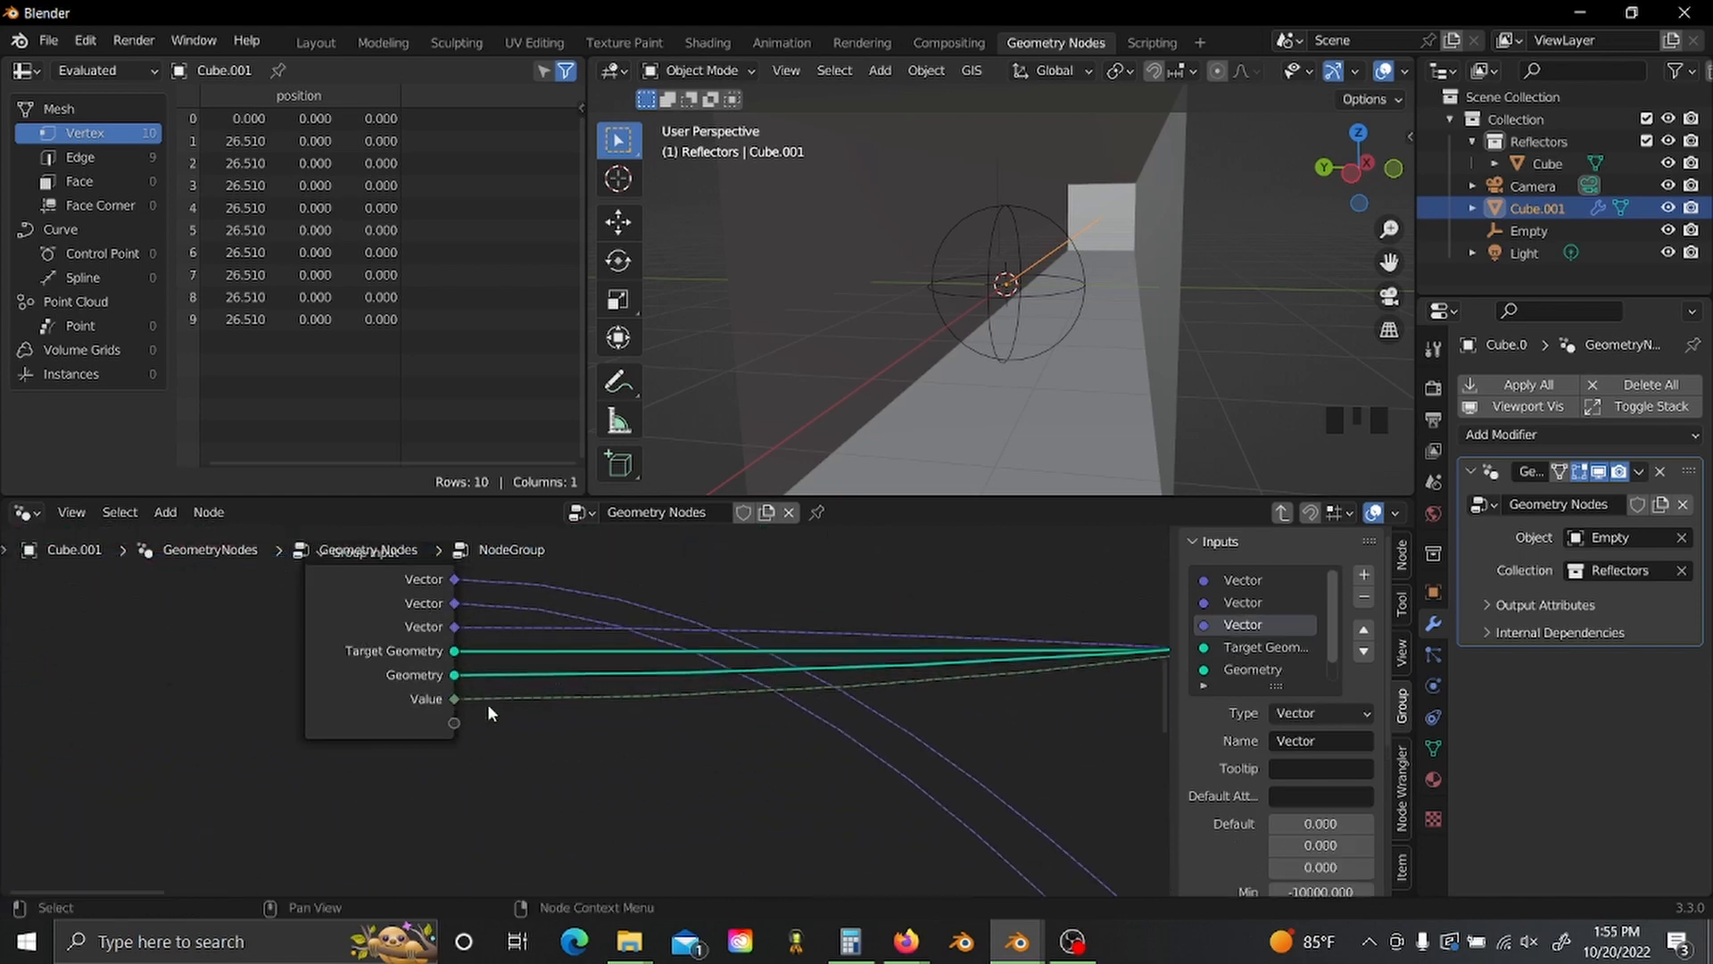
{"action": "scroll", "coordinate": [488, 703], "scroll_direction": "down", "scroll_amount": 5}
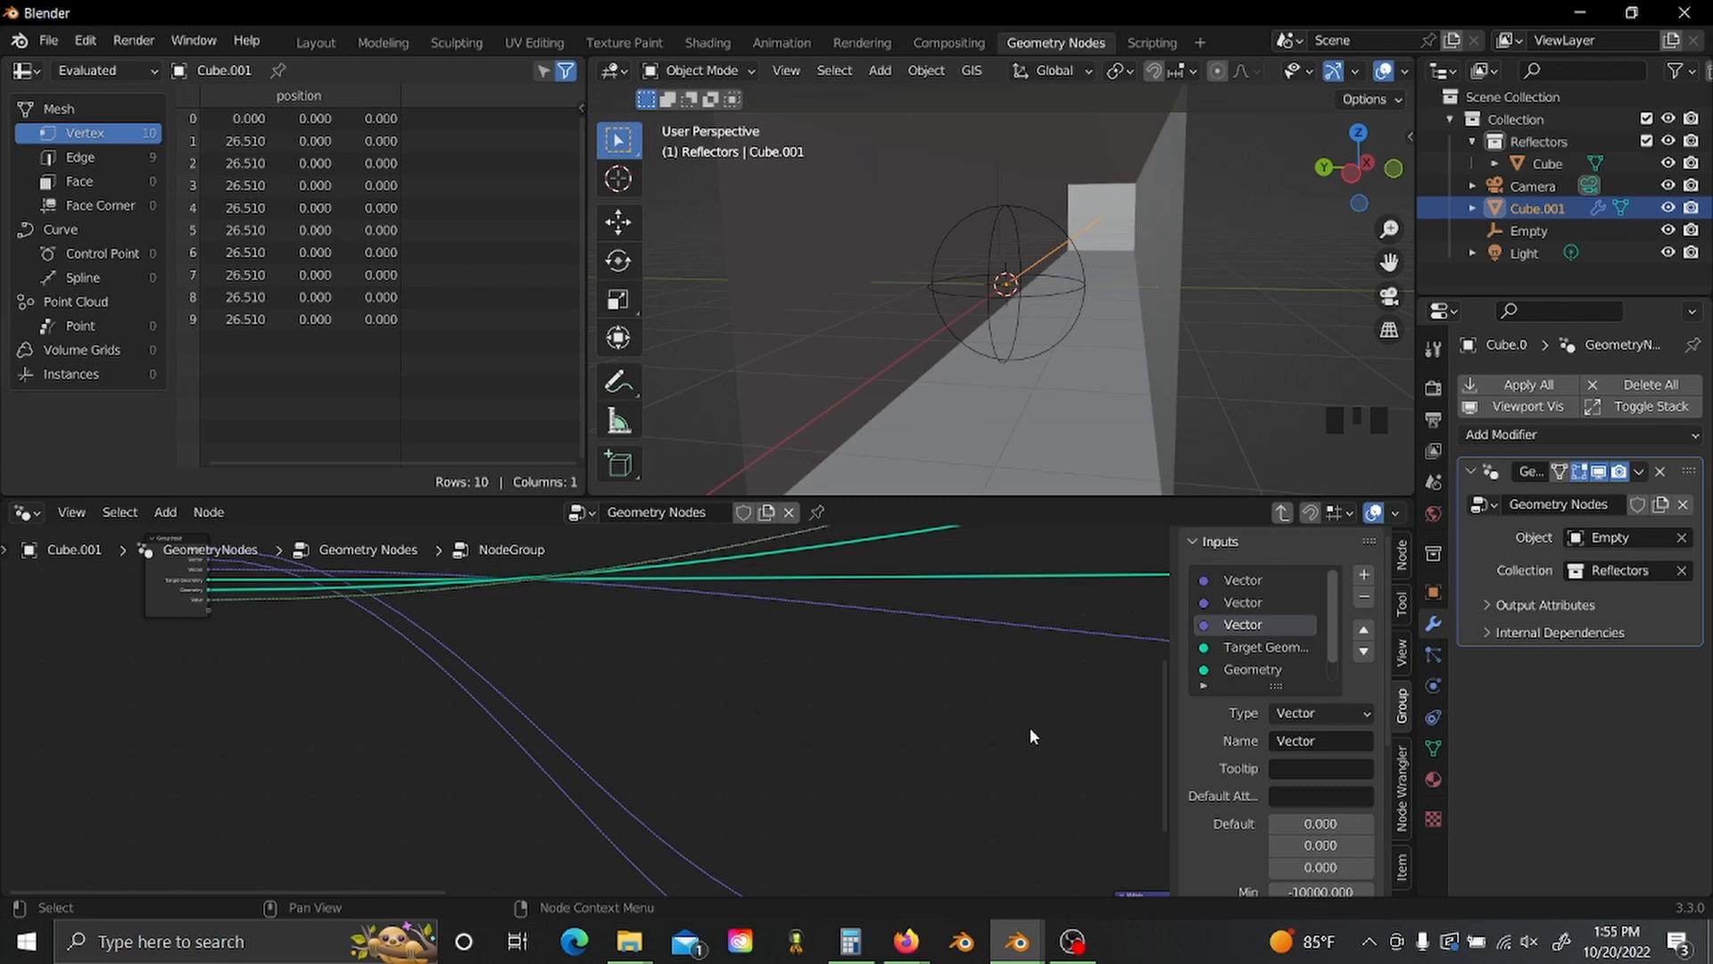
{"action": "left_click", "coordinate": [1250, 580]}
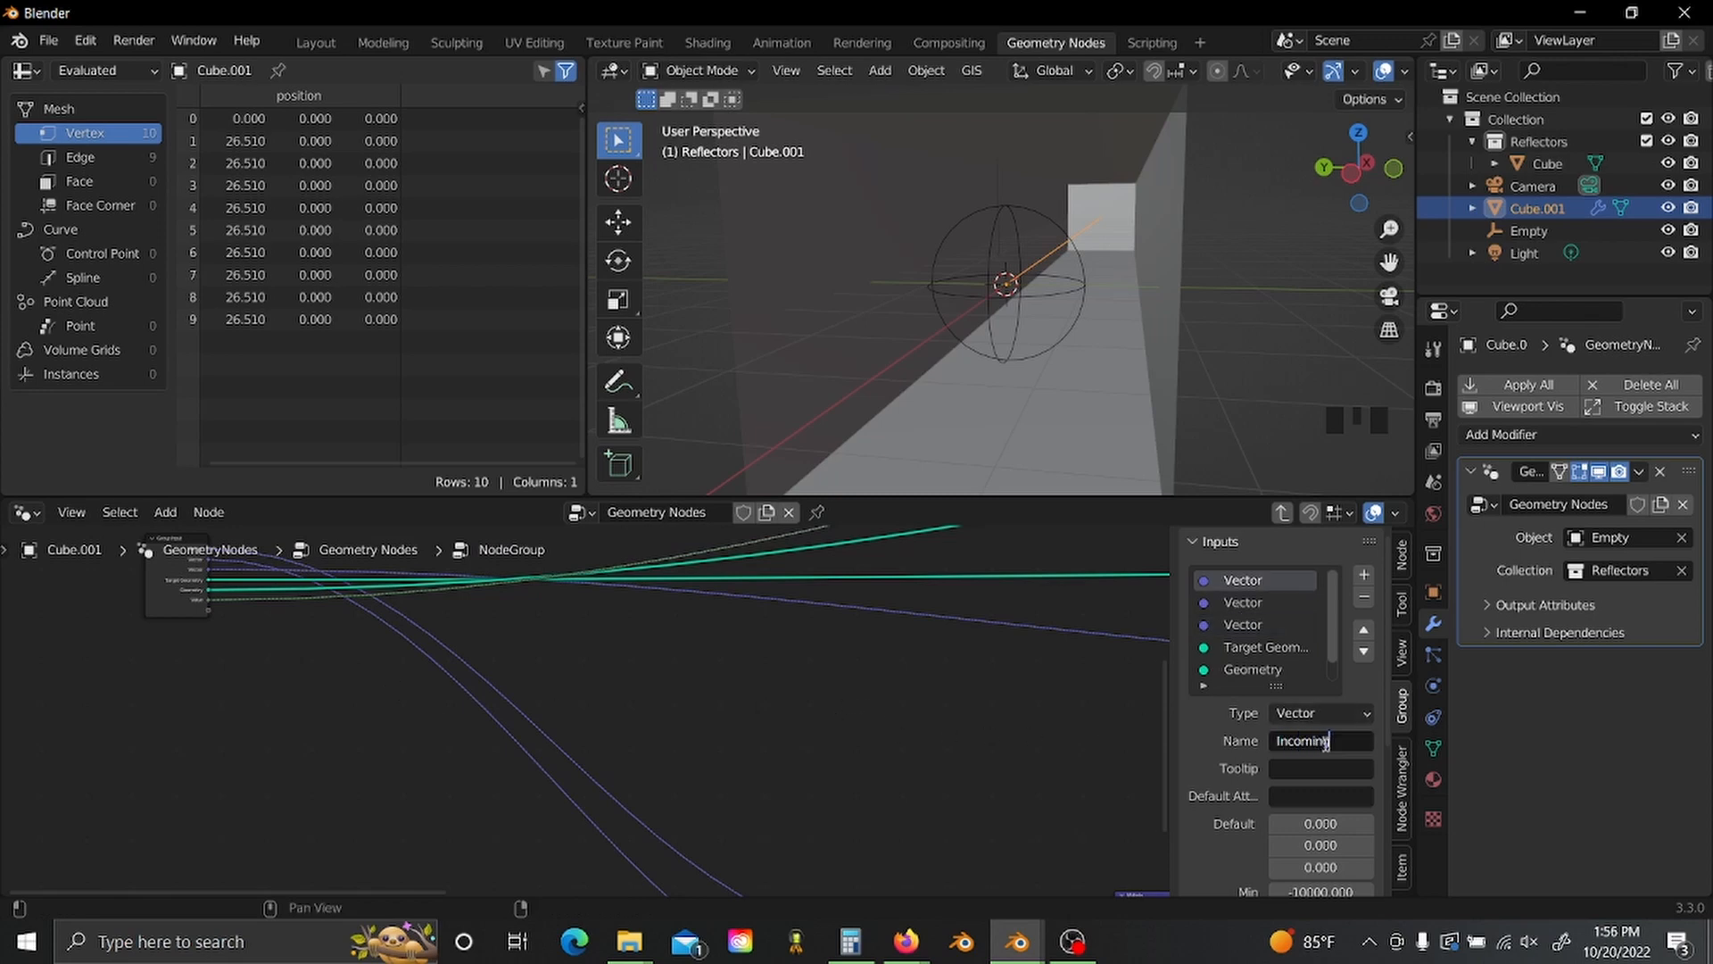
{"action": "left_click", "coordinate": [1270, 604]}
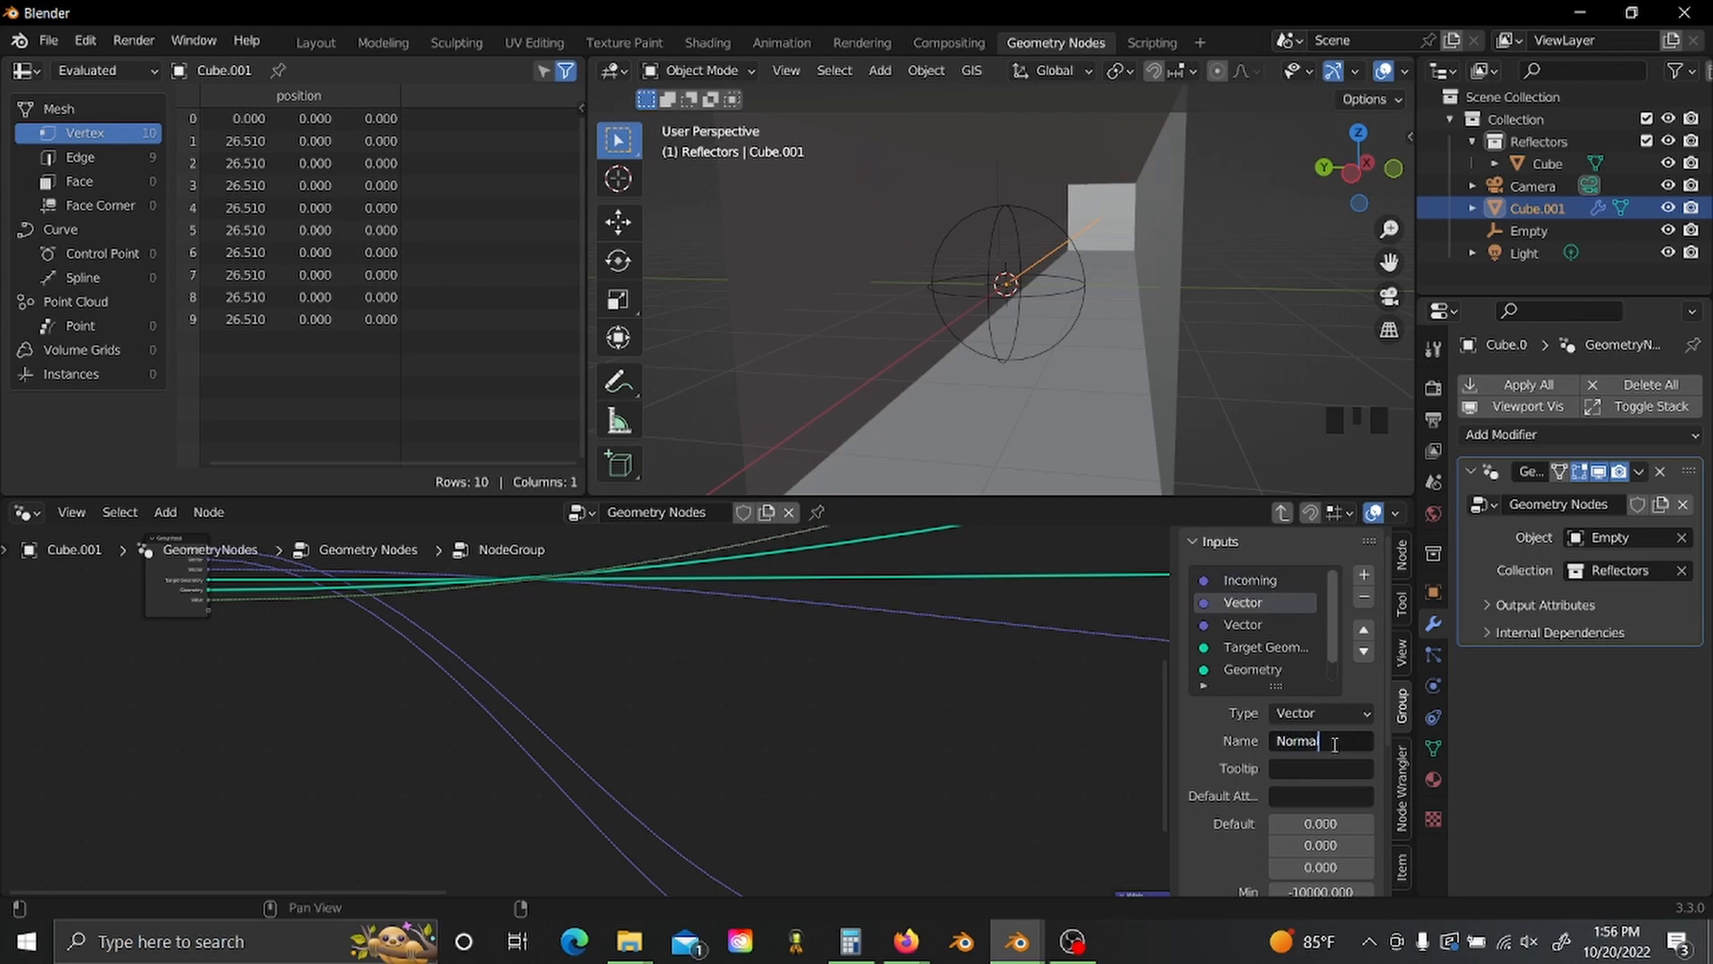
{"action": "left_click", "coordinate": [1284, 626]}
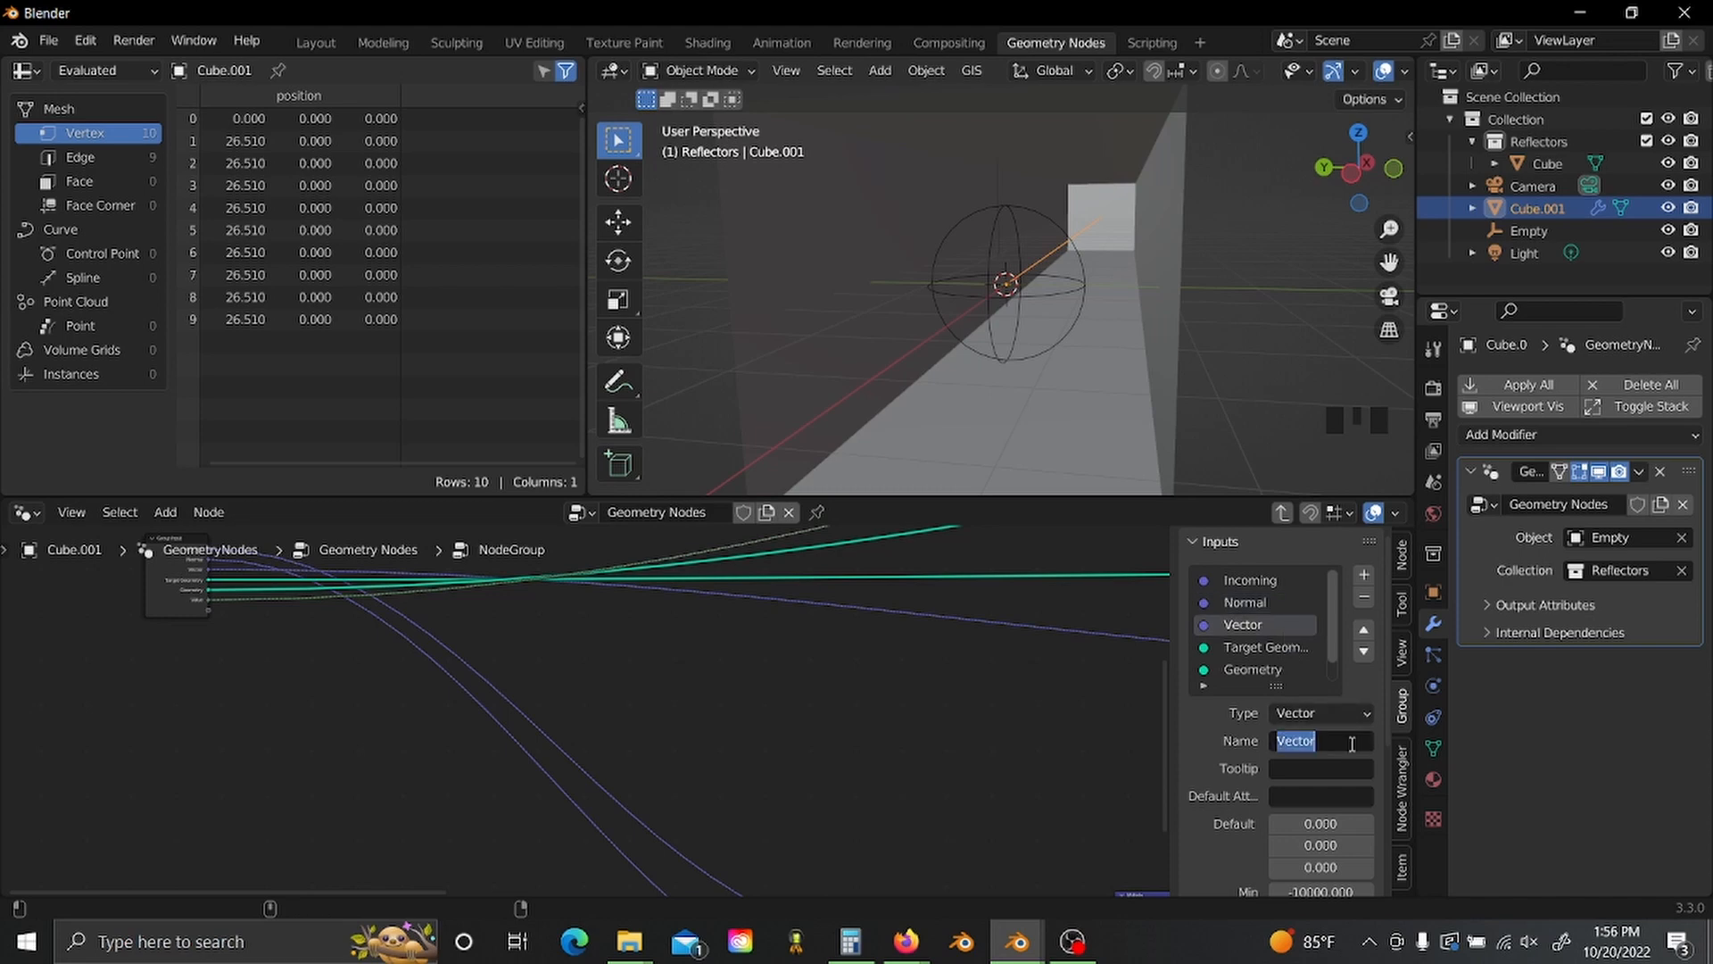
{"action": "type", "text": "Postion"}
{"action": "double_click", "coordinate": [1350, 742]}
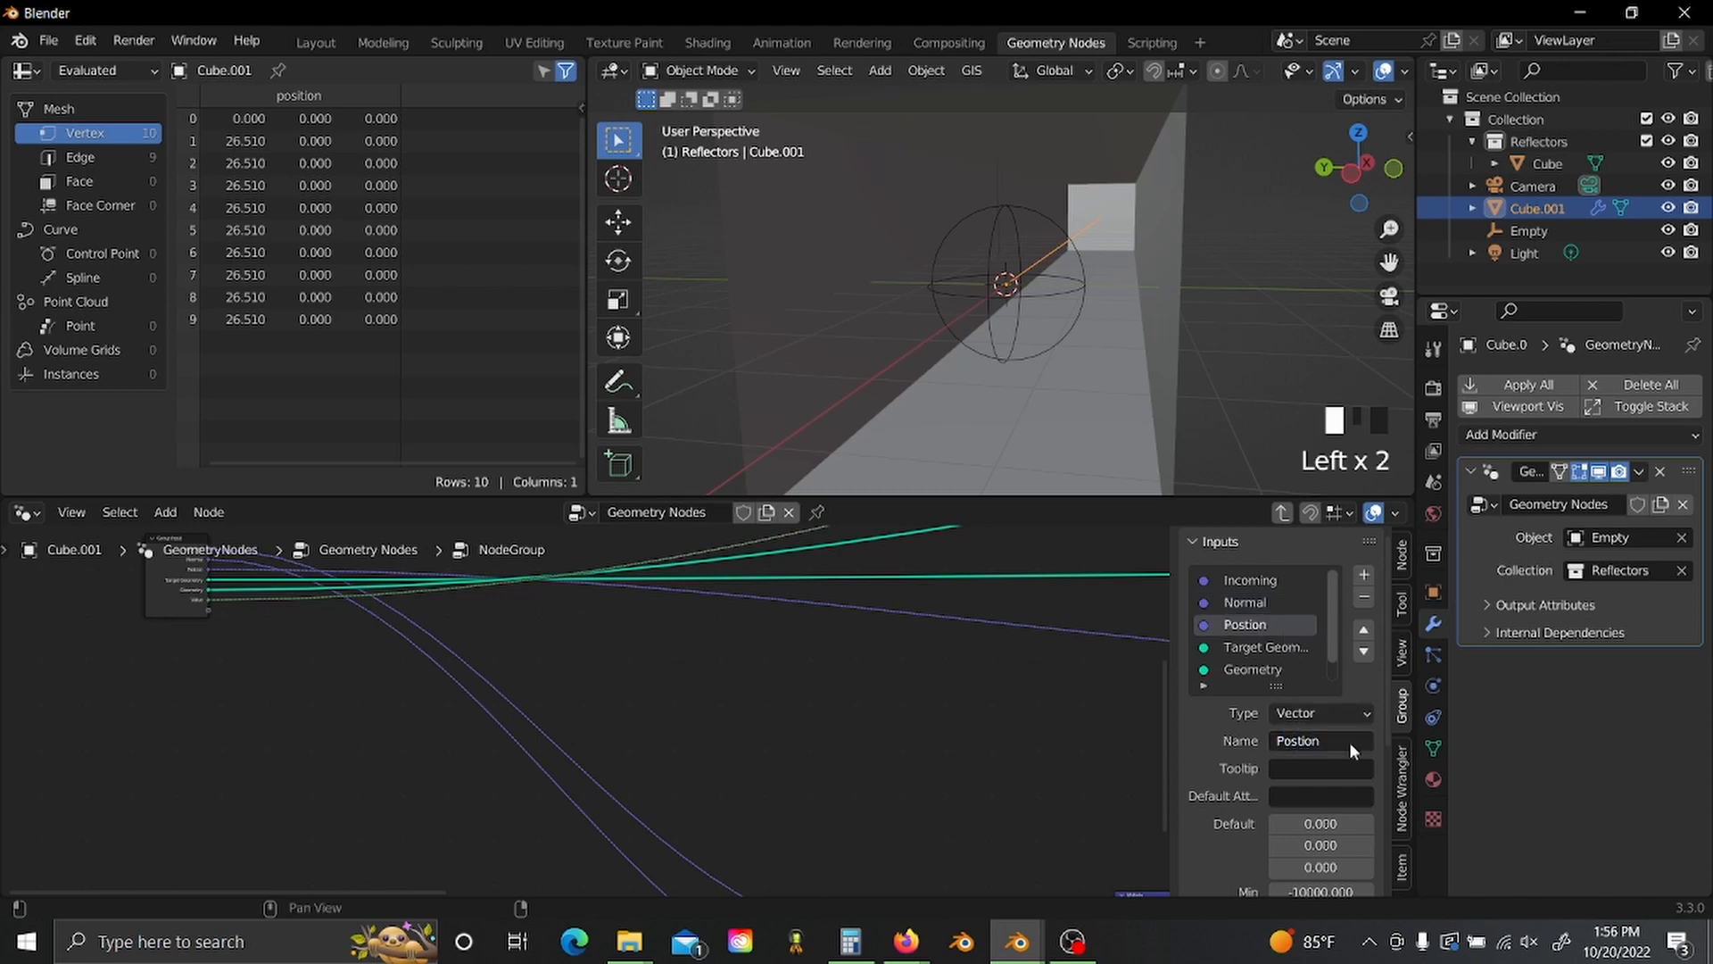
- Return to the parent tree and duplicate the group node with its input links, placing the copy beside the original
{"action": "left_click", "coordinate": [1283, 514]}
{"action": "middle_click_drag", "start_coordinate": [528, 660], "coordinate": [538, 695]}
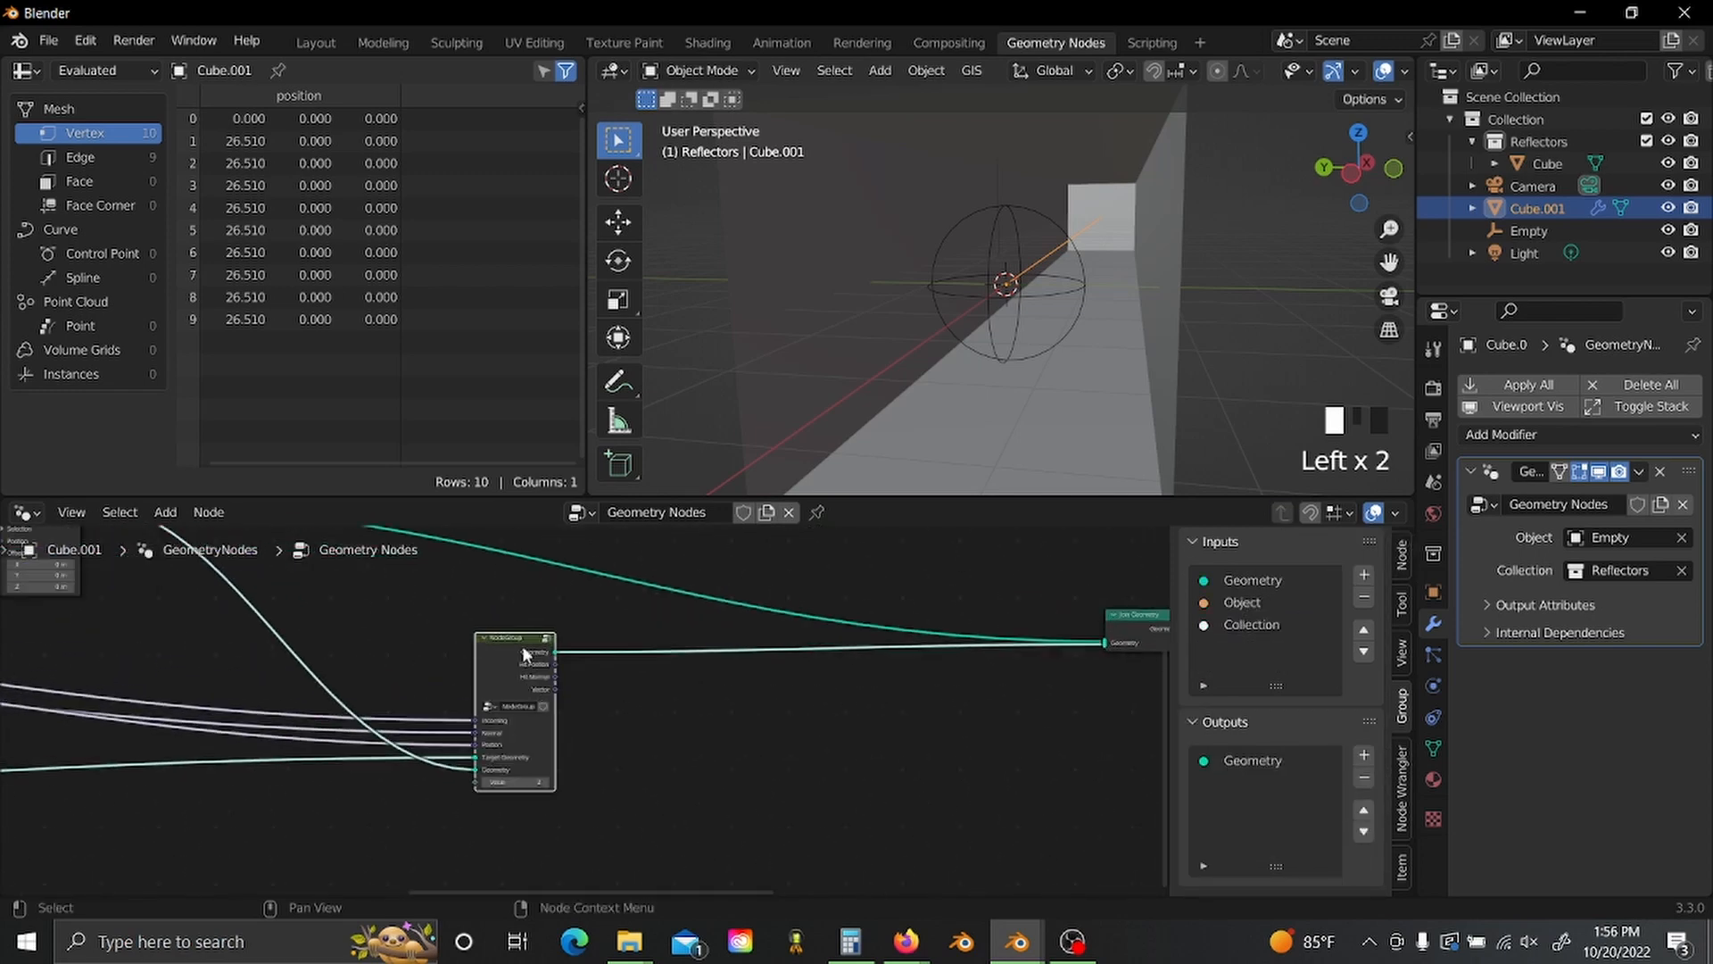
{"action": "key", "text": "shift+ctrl+d"}
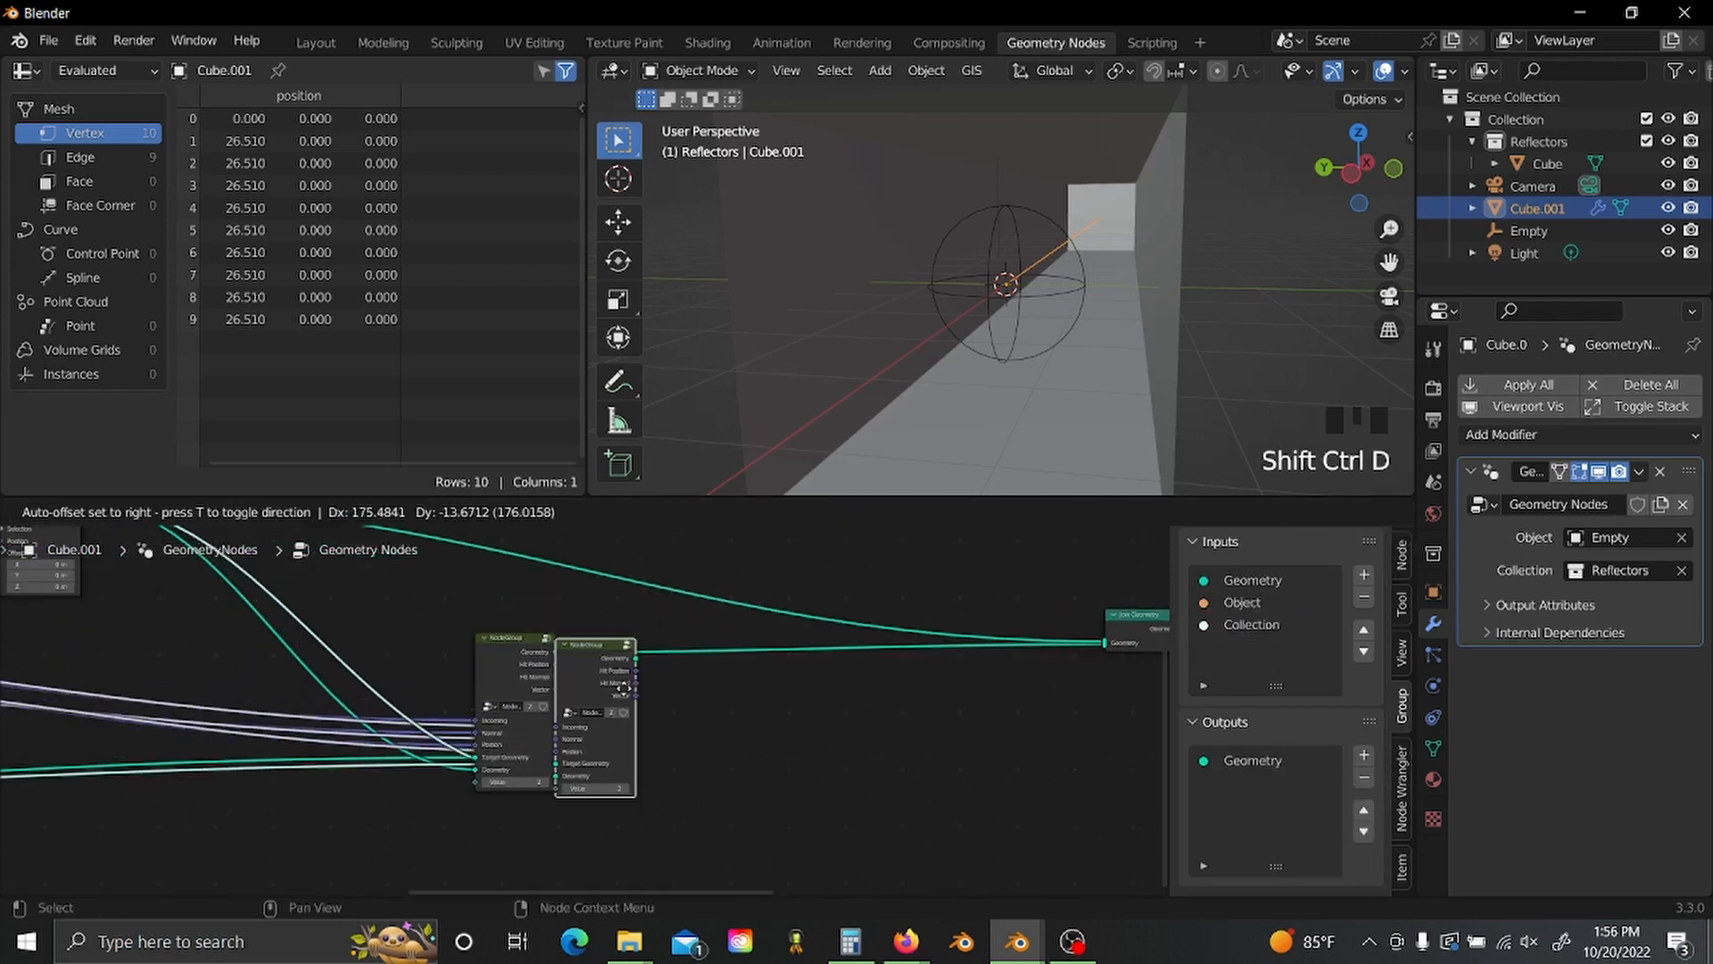
{"action": "left_click", "coordinate": [674, 687]}
{"action": "scroll", "coordinate": [580, 616], "scroll_direction": "up", "scroll_amount": 3}
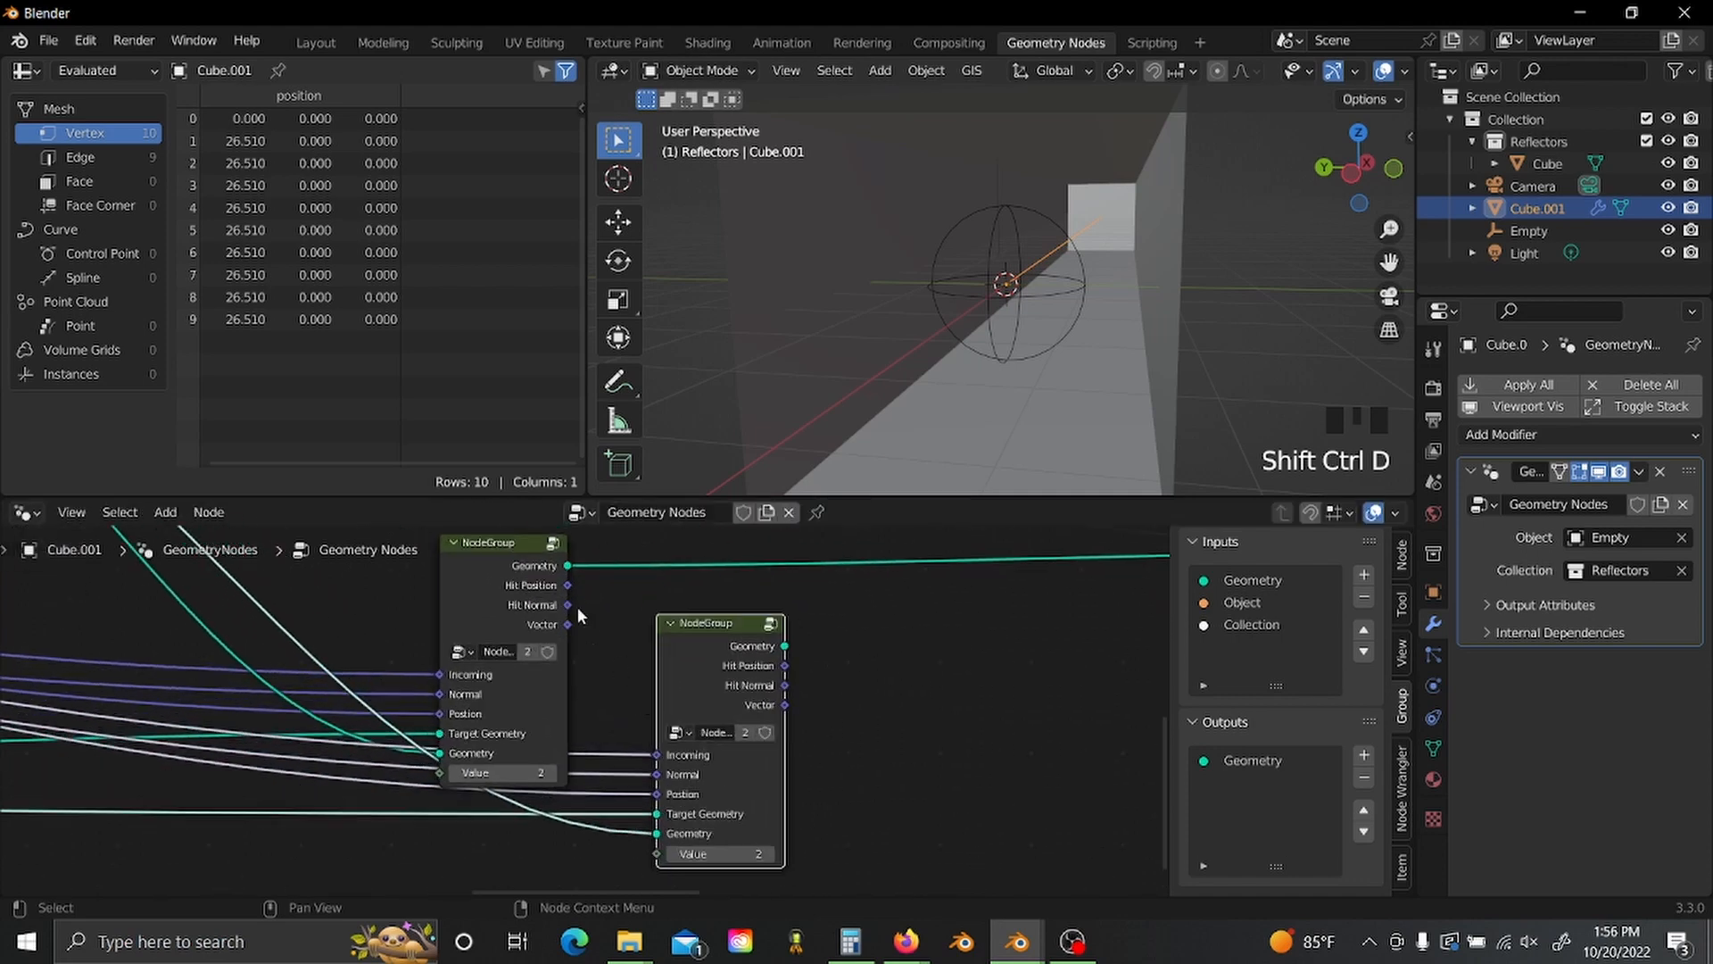
- Connect the first group's Geometry, Hit Position, Hit Normal and Vector outputs to the copy's Geometry, Postion, Normal and Incoming inputs
{"action": "left_click_drag", "start_coordinate": [569, 567], "coordinate": [657, 834]}
{"action": "left_click_drag", "start_coordinate": [568, 587], "coordinate": [657, 794]}
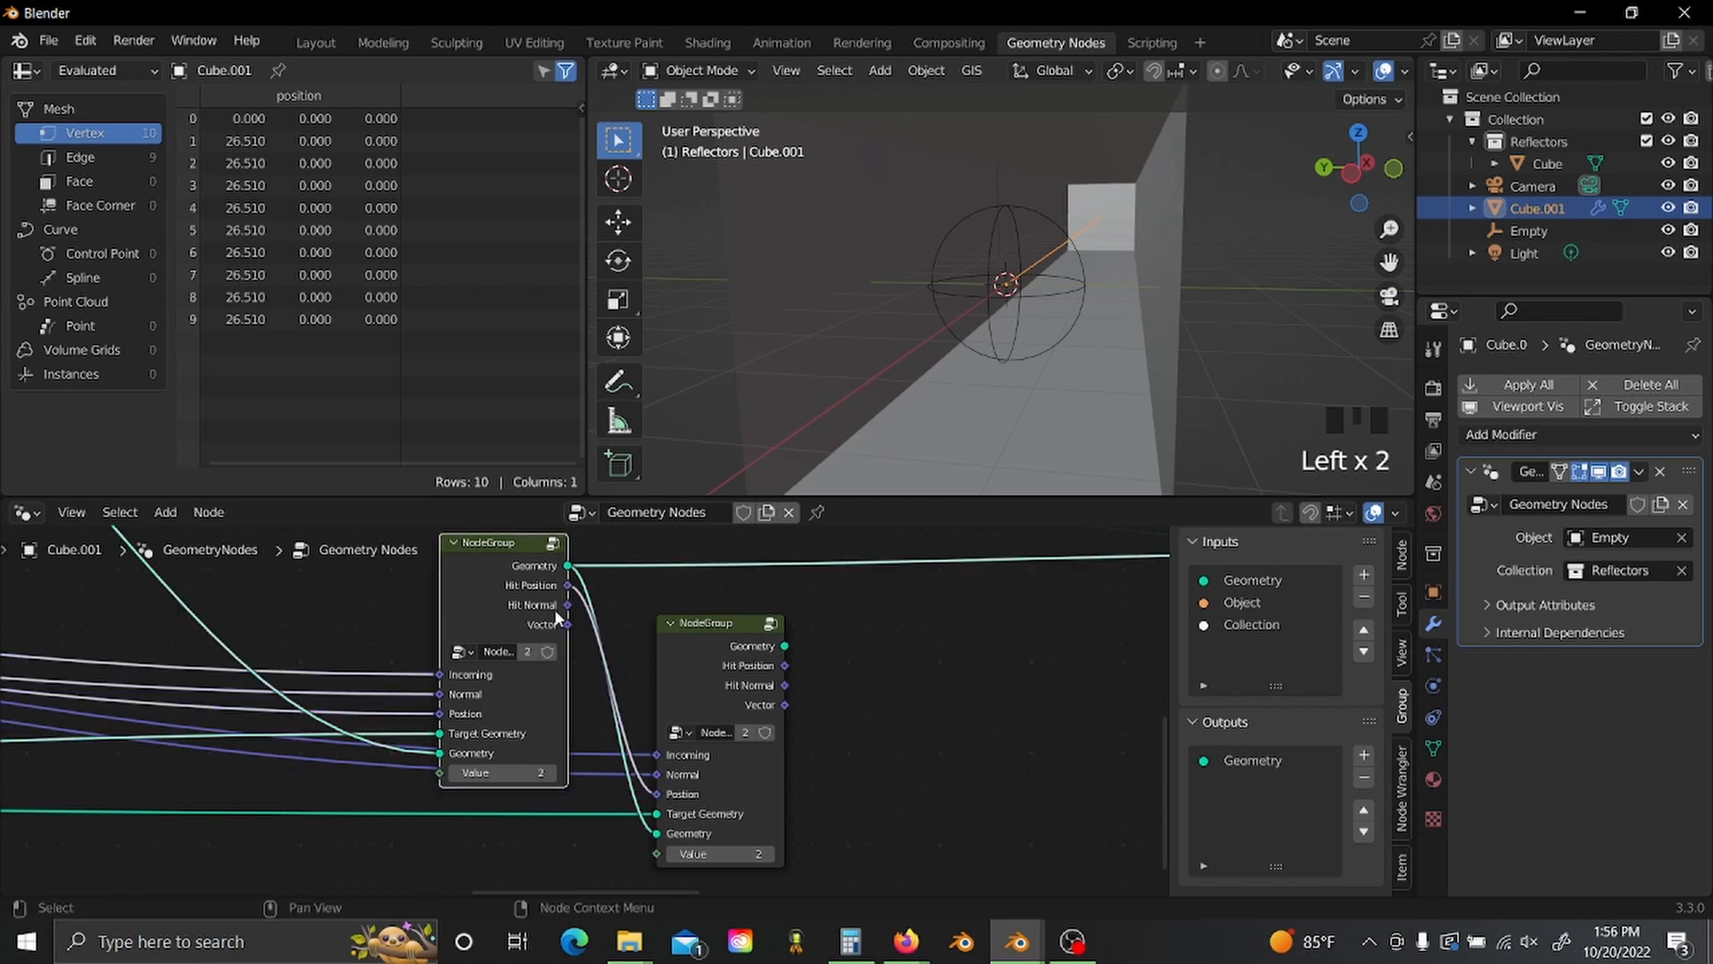
{"action": "left_click_drag", "start_coordinate": [567, 605], "coordinate": [657, 775]}
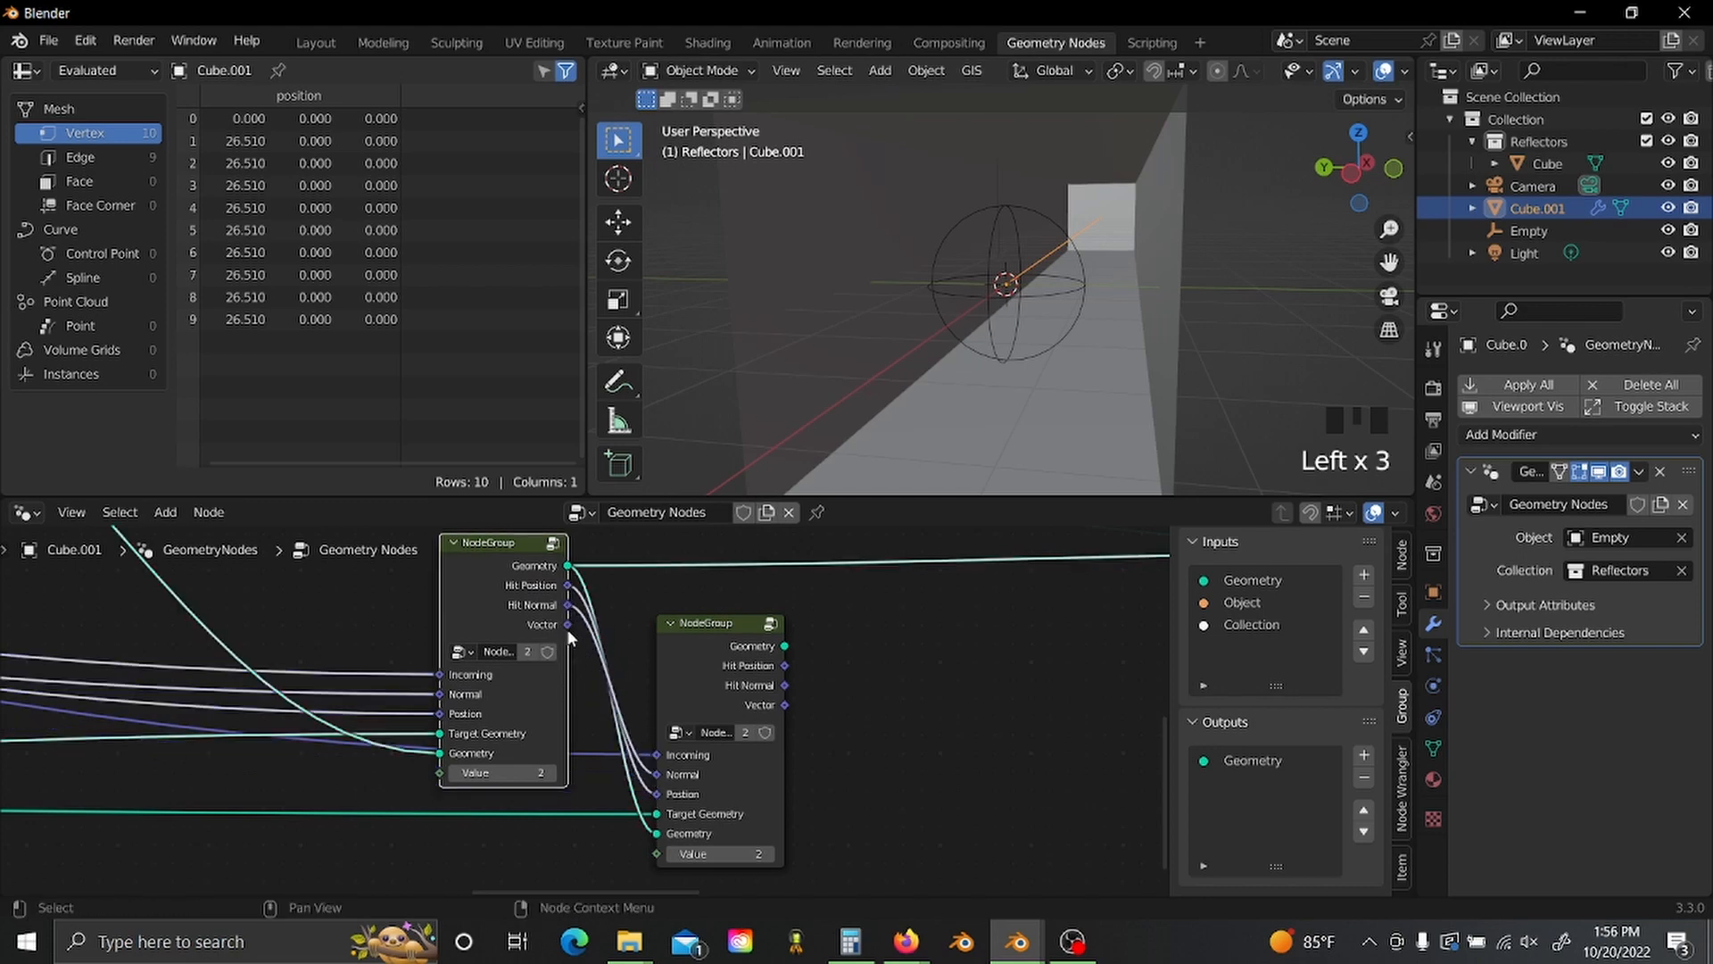
{"action": "left_click_drag", "start_coordinate": [568, 624], "coordinate": [657, 755]}
- Connect the duplicated group's Geometry output to the Join Geometry node
{"action": "scroll", "coordinate": [649, 638], "scroll_direction": "down", "scroll_amount": 2}
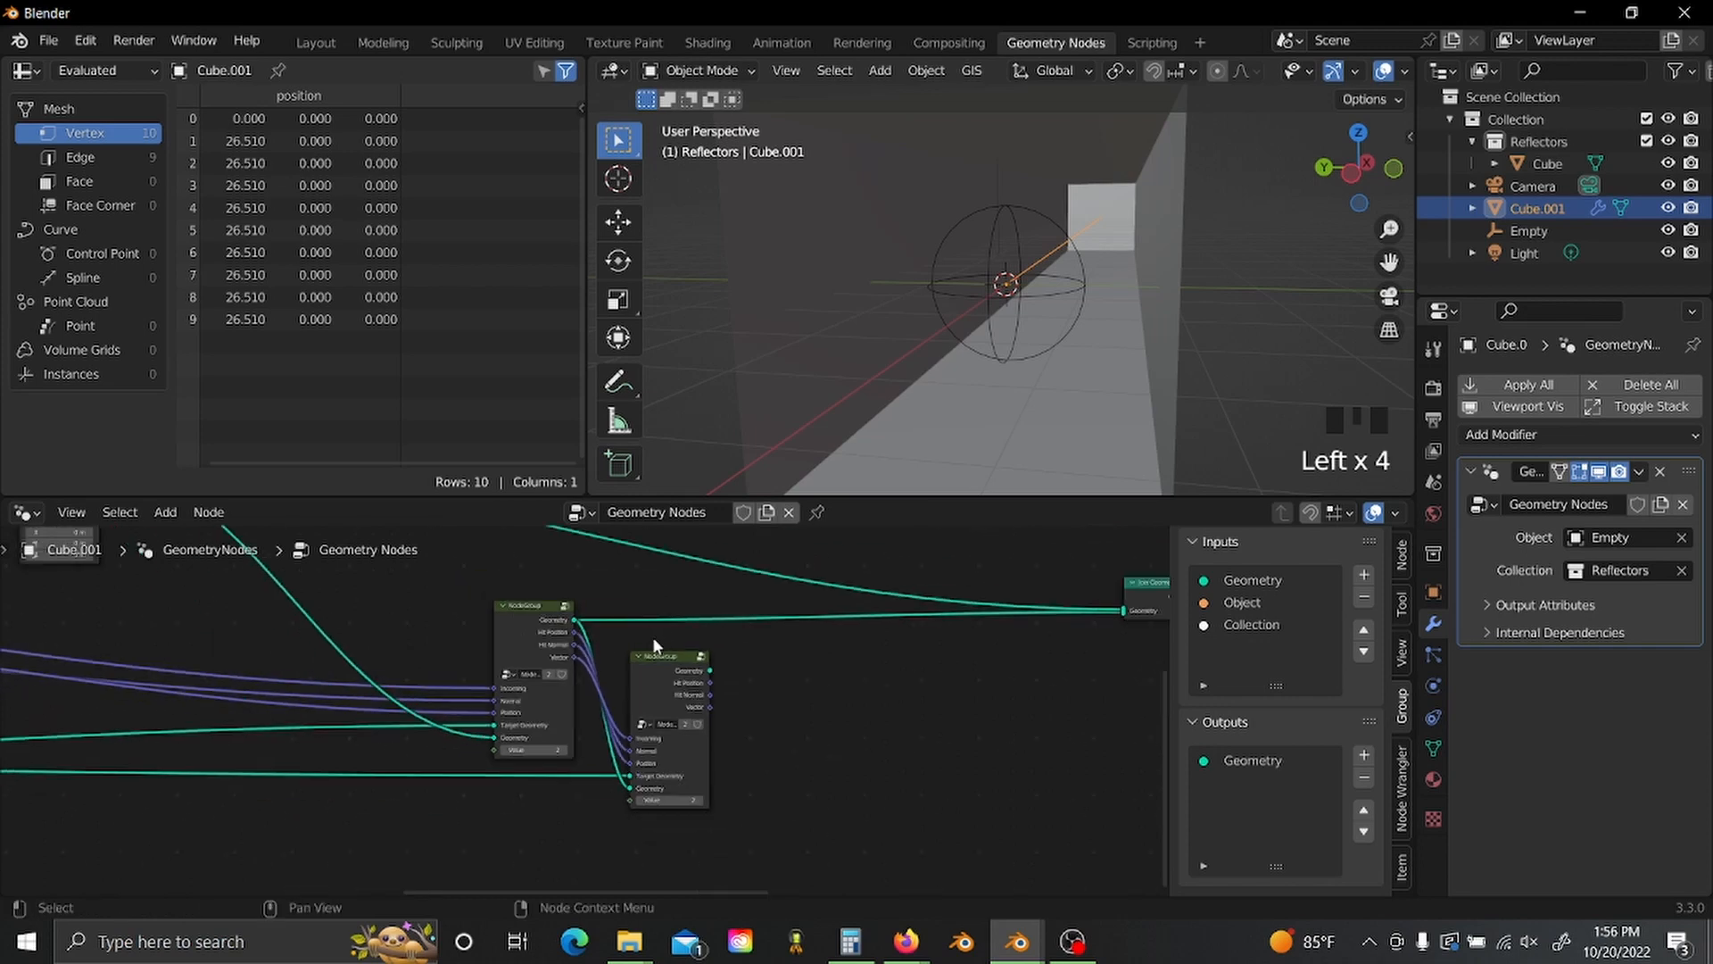
{"action": "middle_click_drag", "start_coordinate": [651, 636], "coordinate": [380, 691]}
{"action": "left_click_drag", "start_coordinate": [437, 726], "coordinate": [854, 672]}
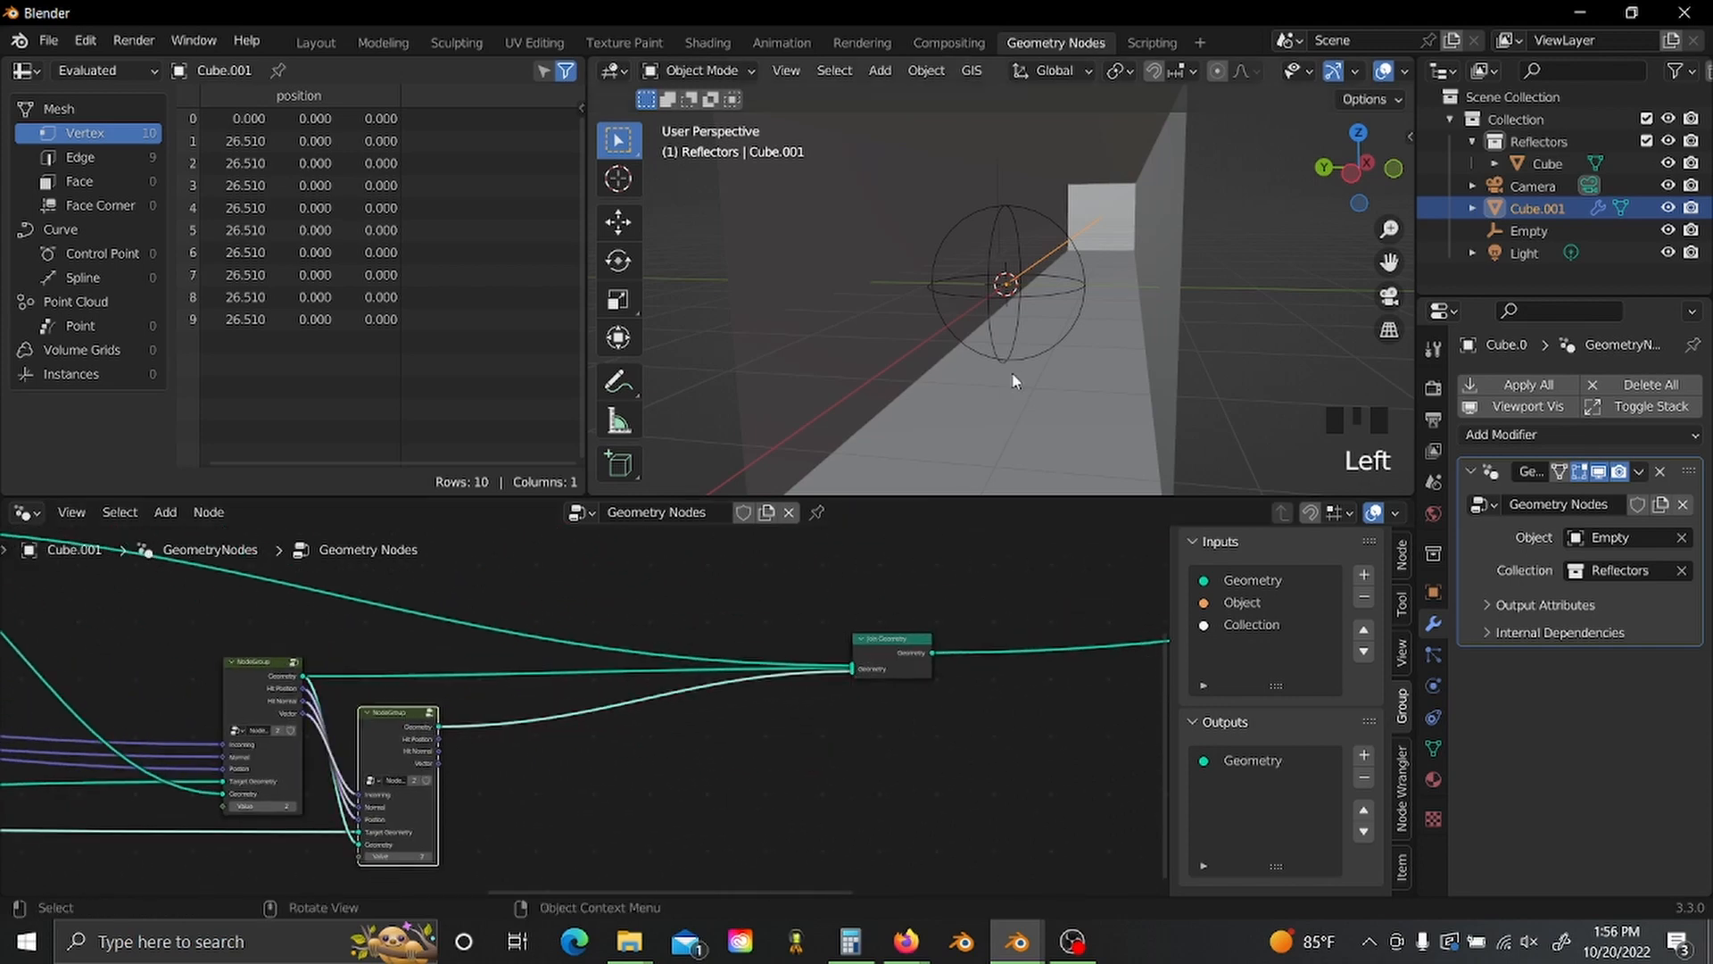
- Rotate the Empty to about X -99.1°, Y -1.9°, Z 23.3° to redirect the ray
{"action": "left_click", "coordinate": [1033, 295]}
{"action": "key", "text": "r"}
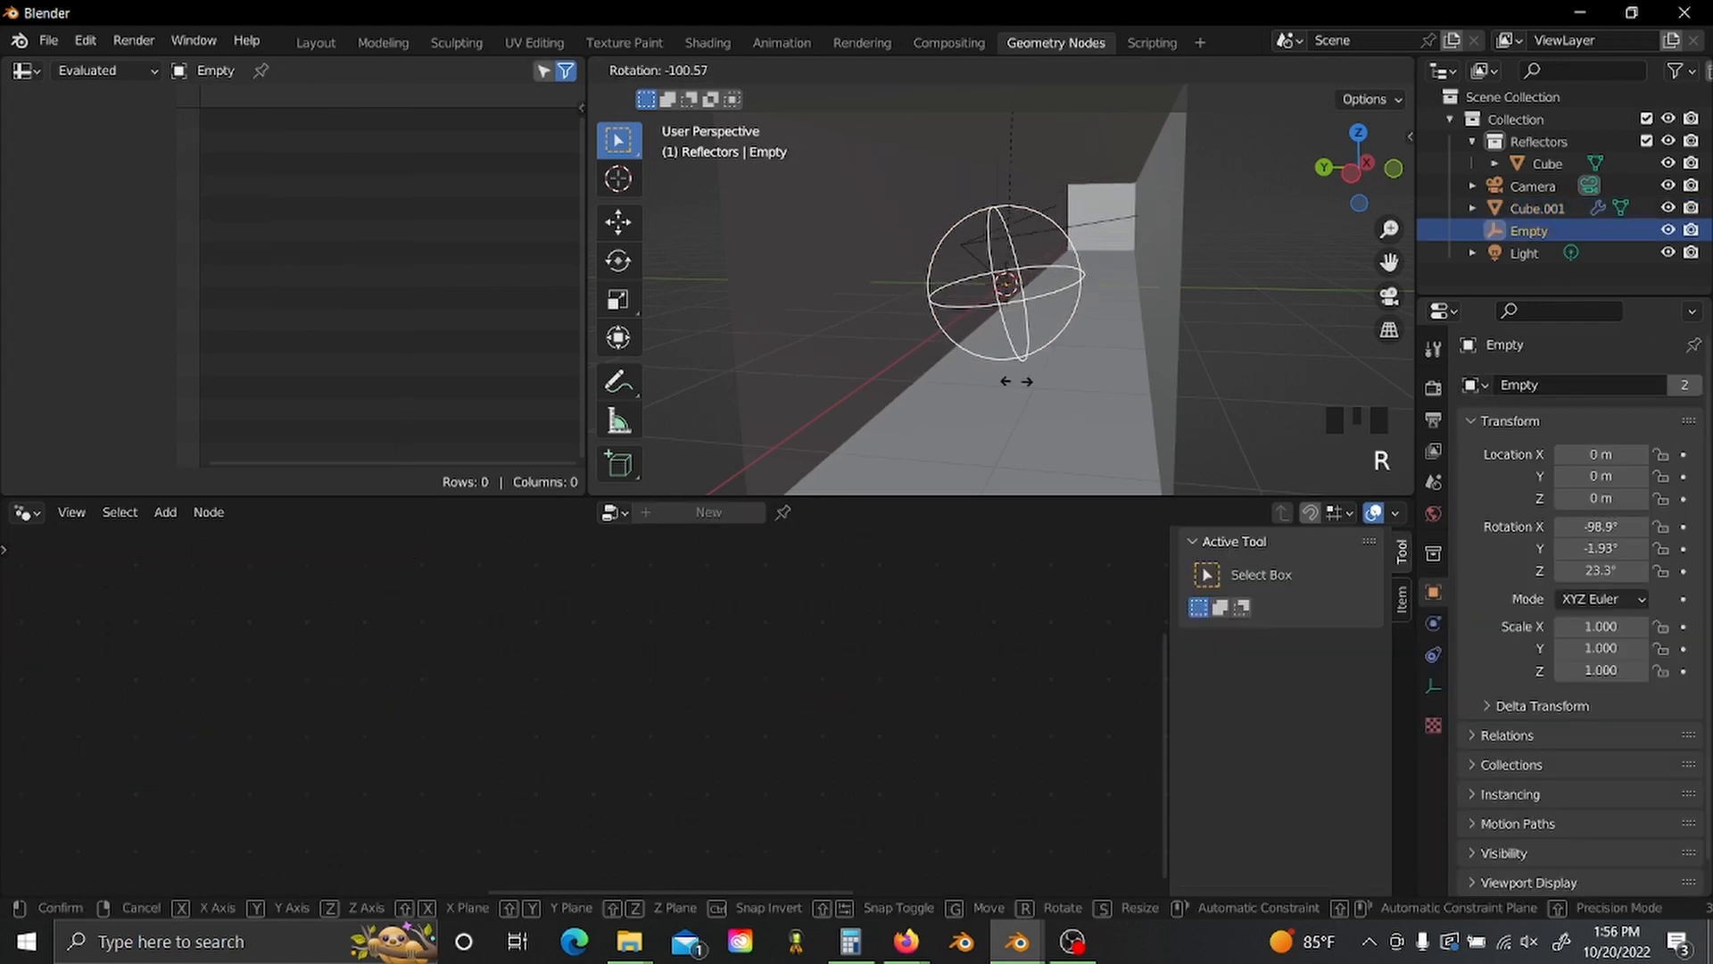
{"action": "left_click", "coordinate": [1017, 351]}
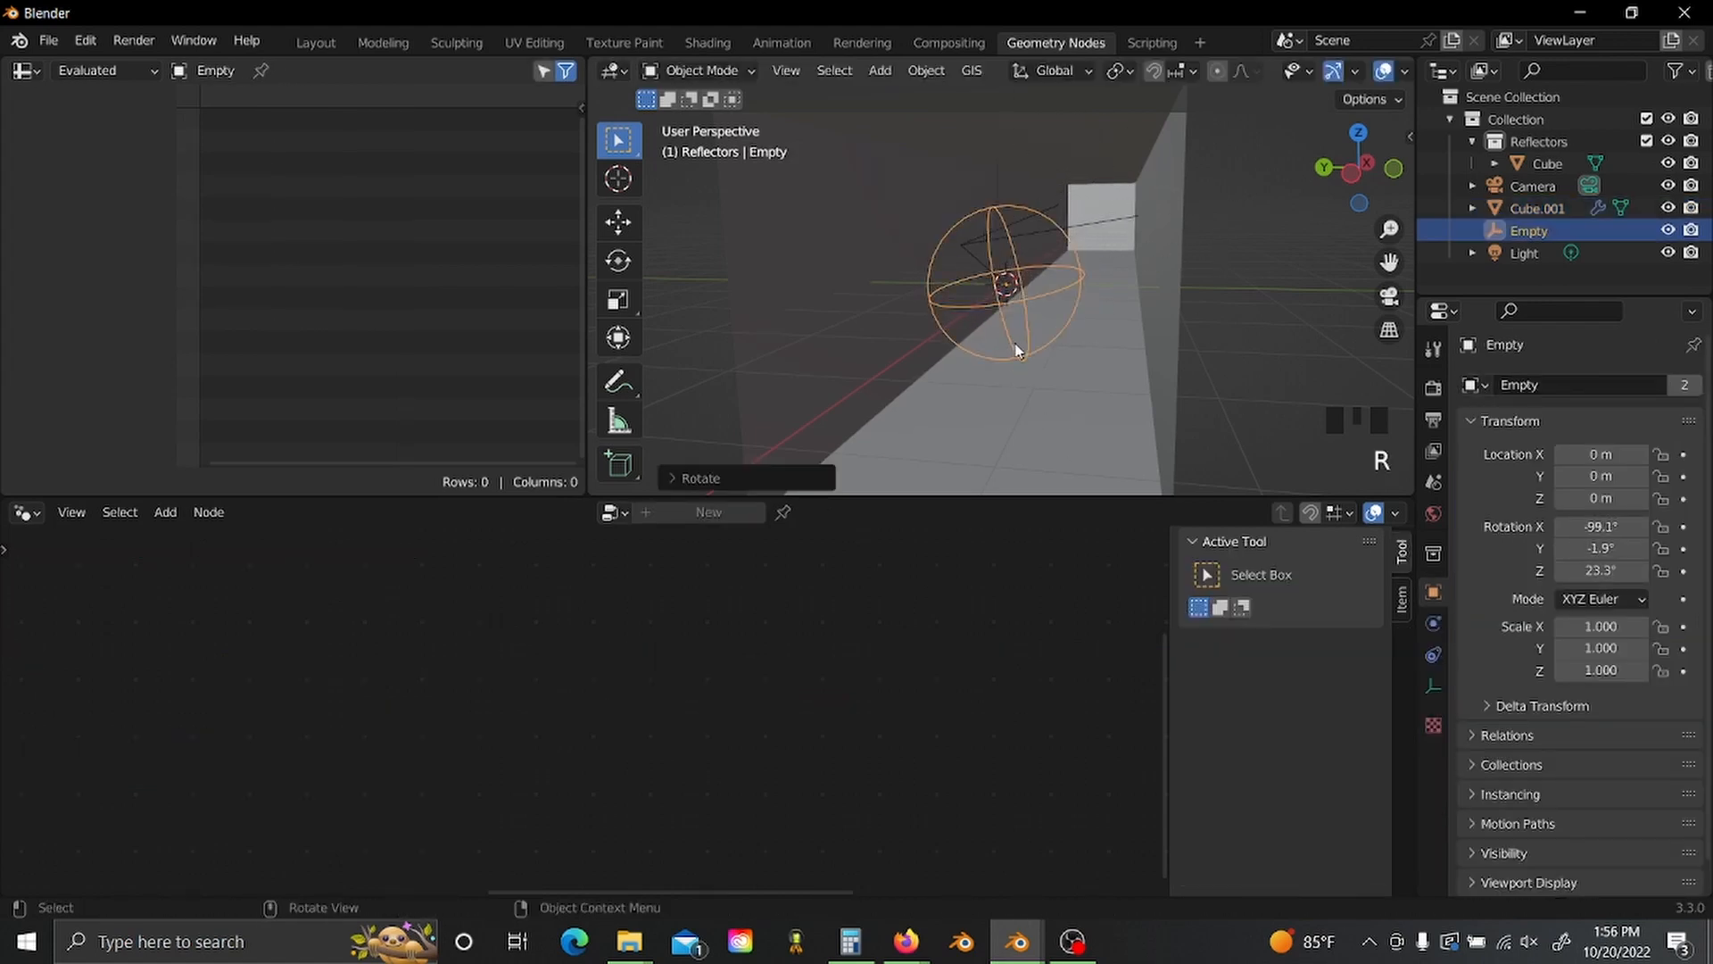
- Select the ray object and set the second bounce group's Value to 3
{"action": "left_click", "coordinate": [1020, 233]}
{"action": "scroll", "coordinate": [574, 758], "scroll_direction": "up", "scroll_amount": 4}
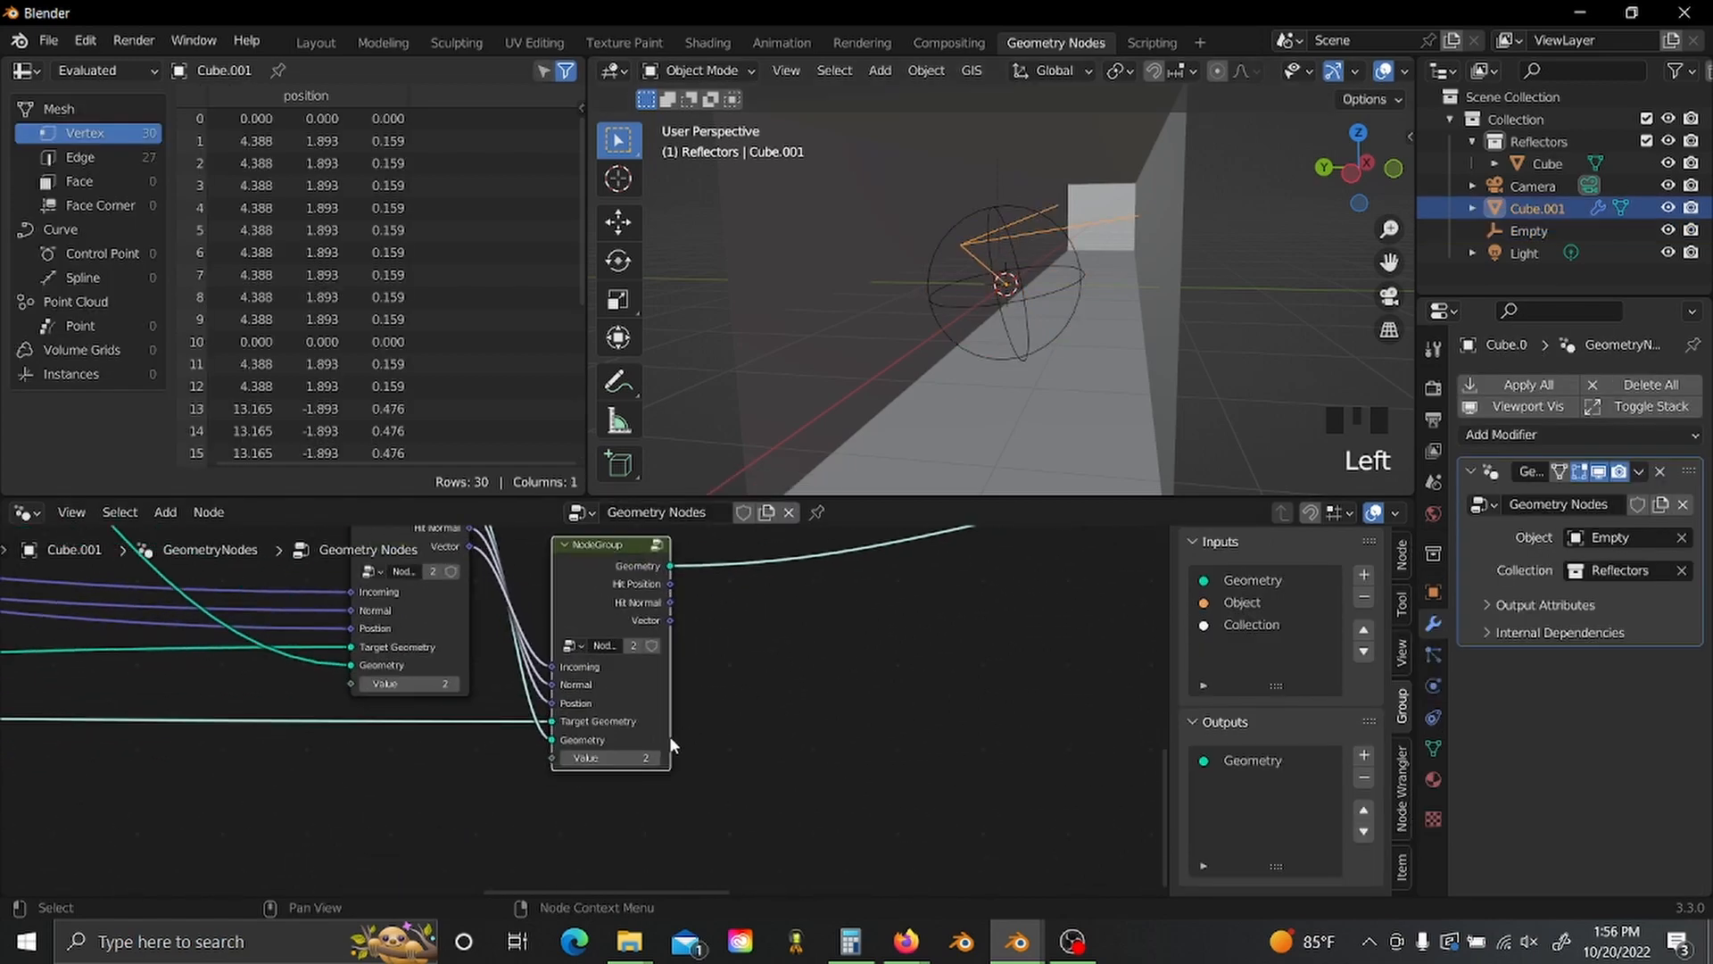
{"action": "left_click", "coordinate": [1057, 729]}
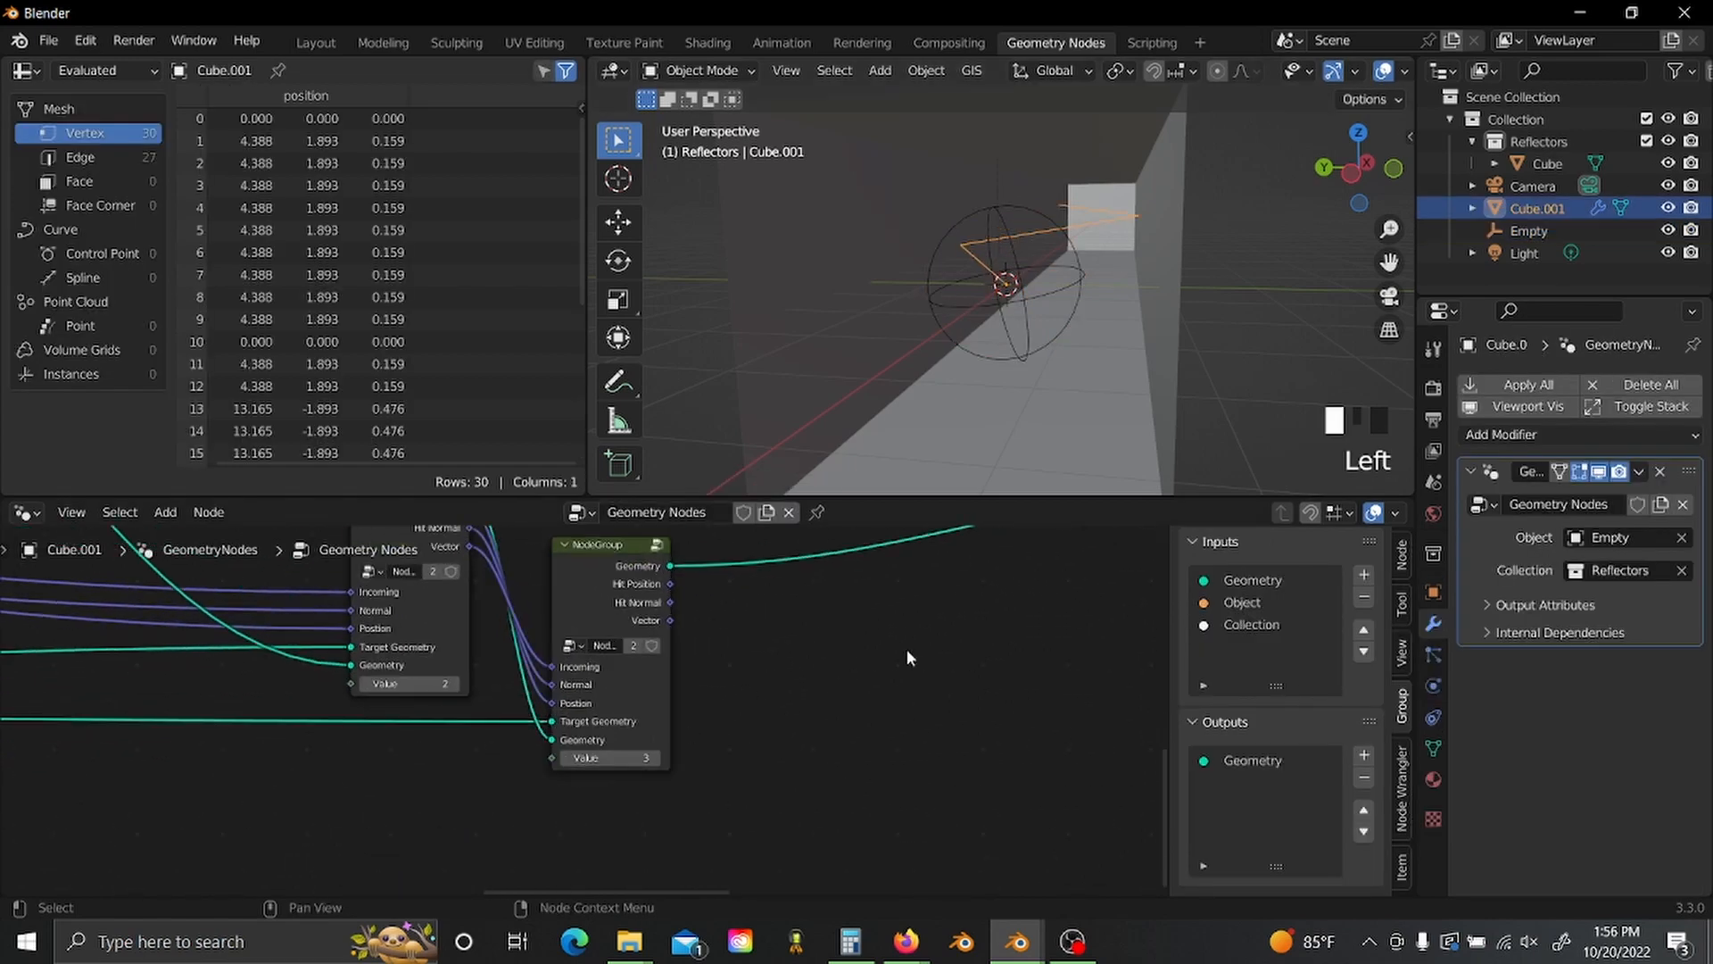
- Move the Join Geometry node farther from the bounce groups to make room for more copies
{"action": "scroll", "coordinate": [844, 646], "scroll_direction": "down", "scroll_amount": 4}
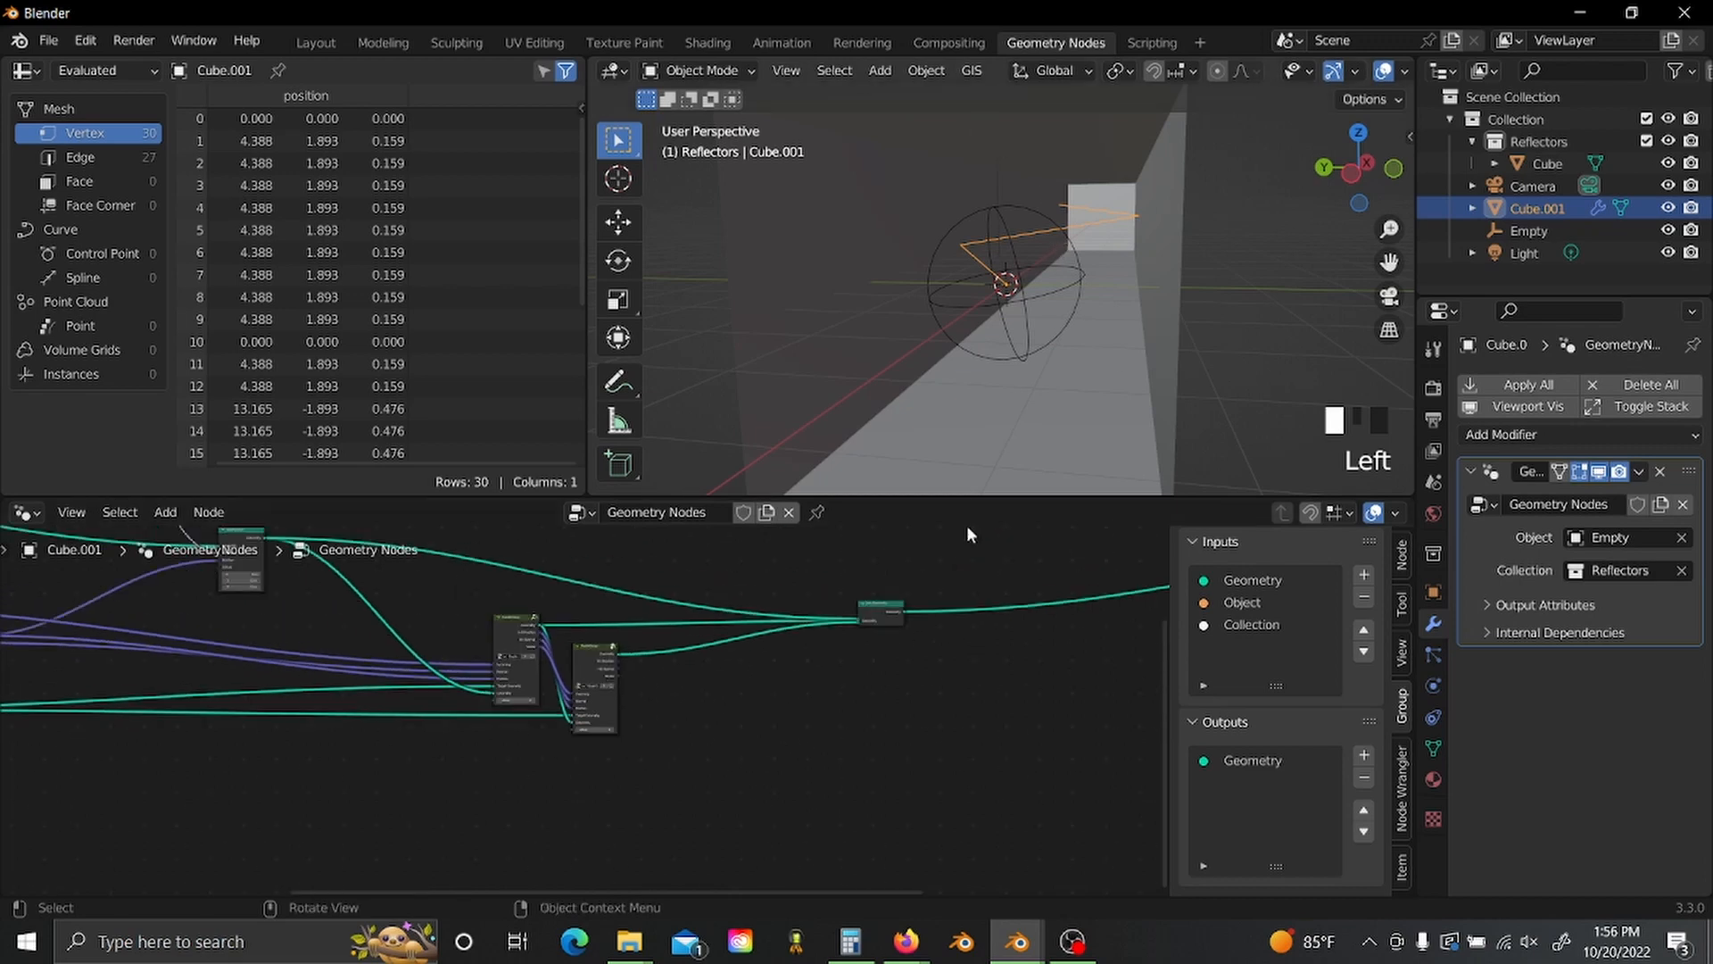
{"action": "scroll", "coordinate": [768, 727], "scroll_direction": "down", "scroll_amount": 2}
{"action": "middle_click_drag", "start_coordinate": [765, 742], "coordinate": [384, 765]}
{"action": "left_click", "coordinate": [455, 650]}
{"action": "scroll", "coordinate": [496, 730], "scroll_direction": "down", "scroll_amount": 5}
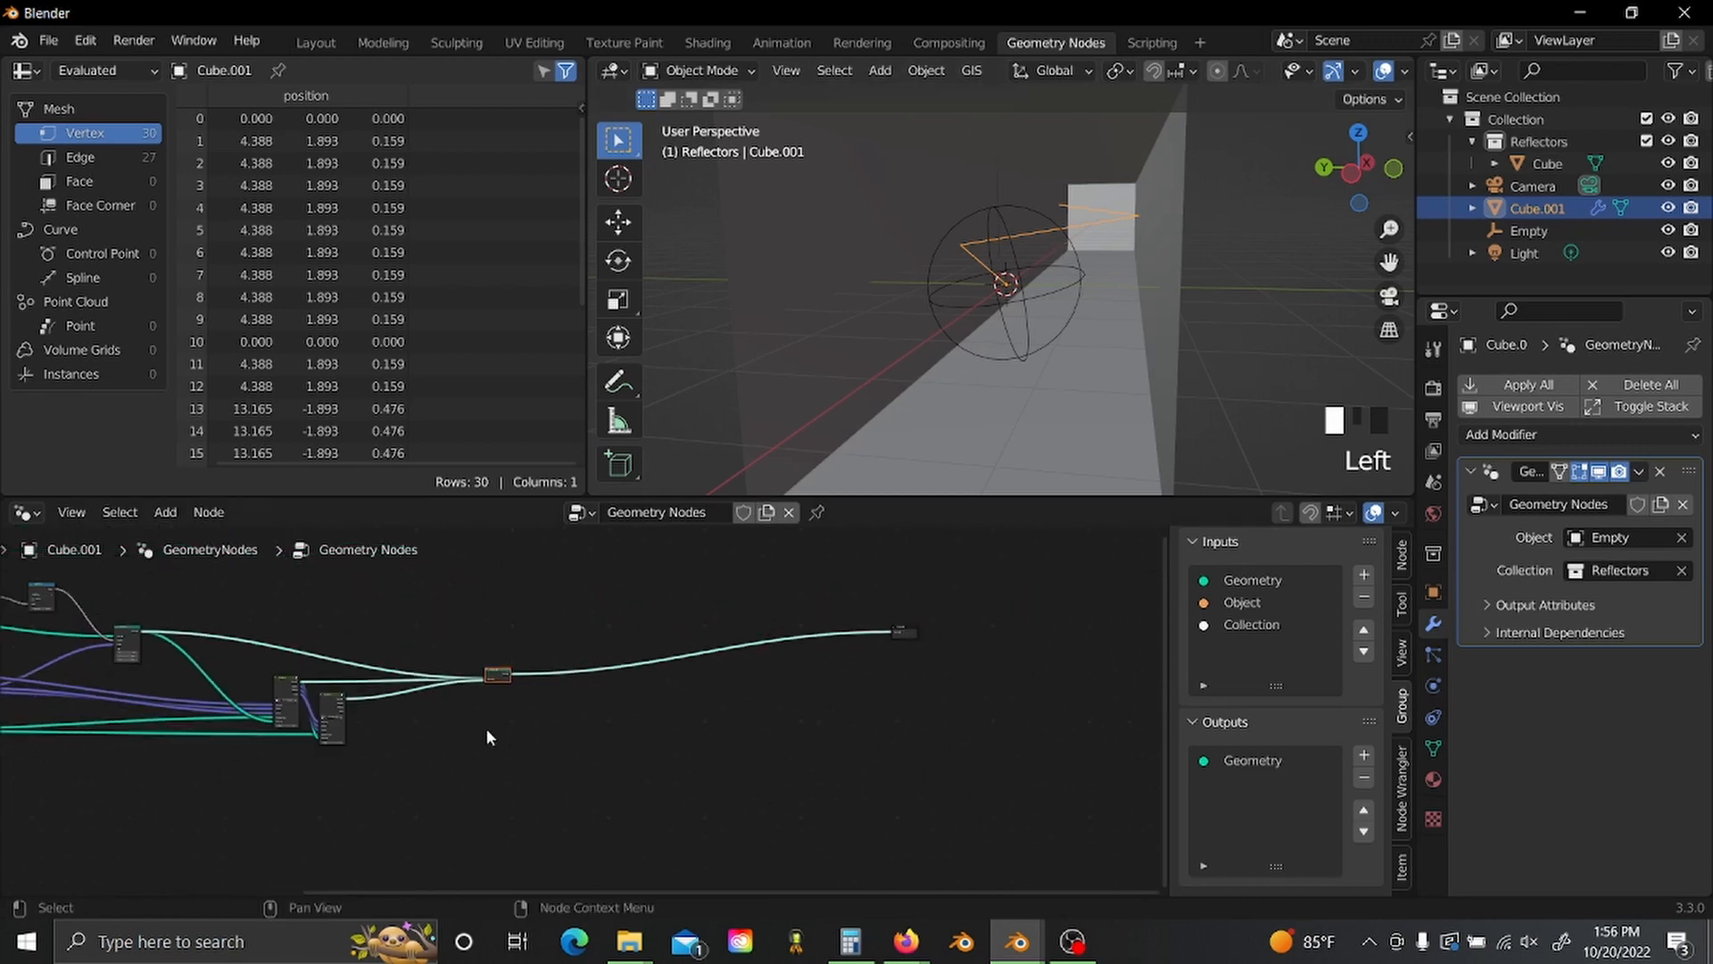
{"action": "key", "text": "g"}
{"action": "left_click", "coordinate": [772, 688]}
{"action": "scroll", "coordinate": [708, 696], "scroll_direction": "up", "scroll_amount": 3}
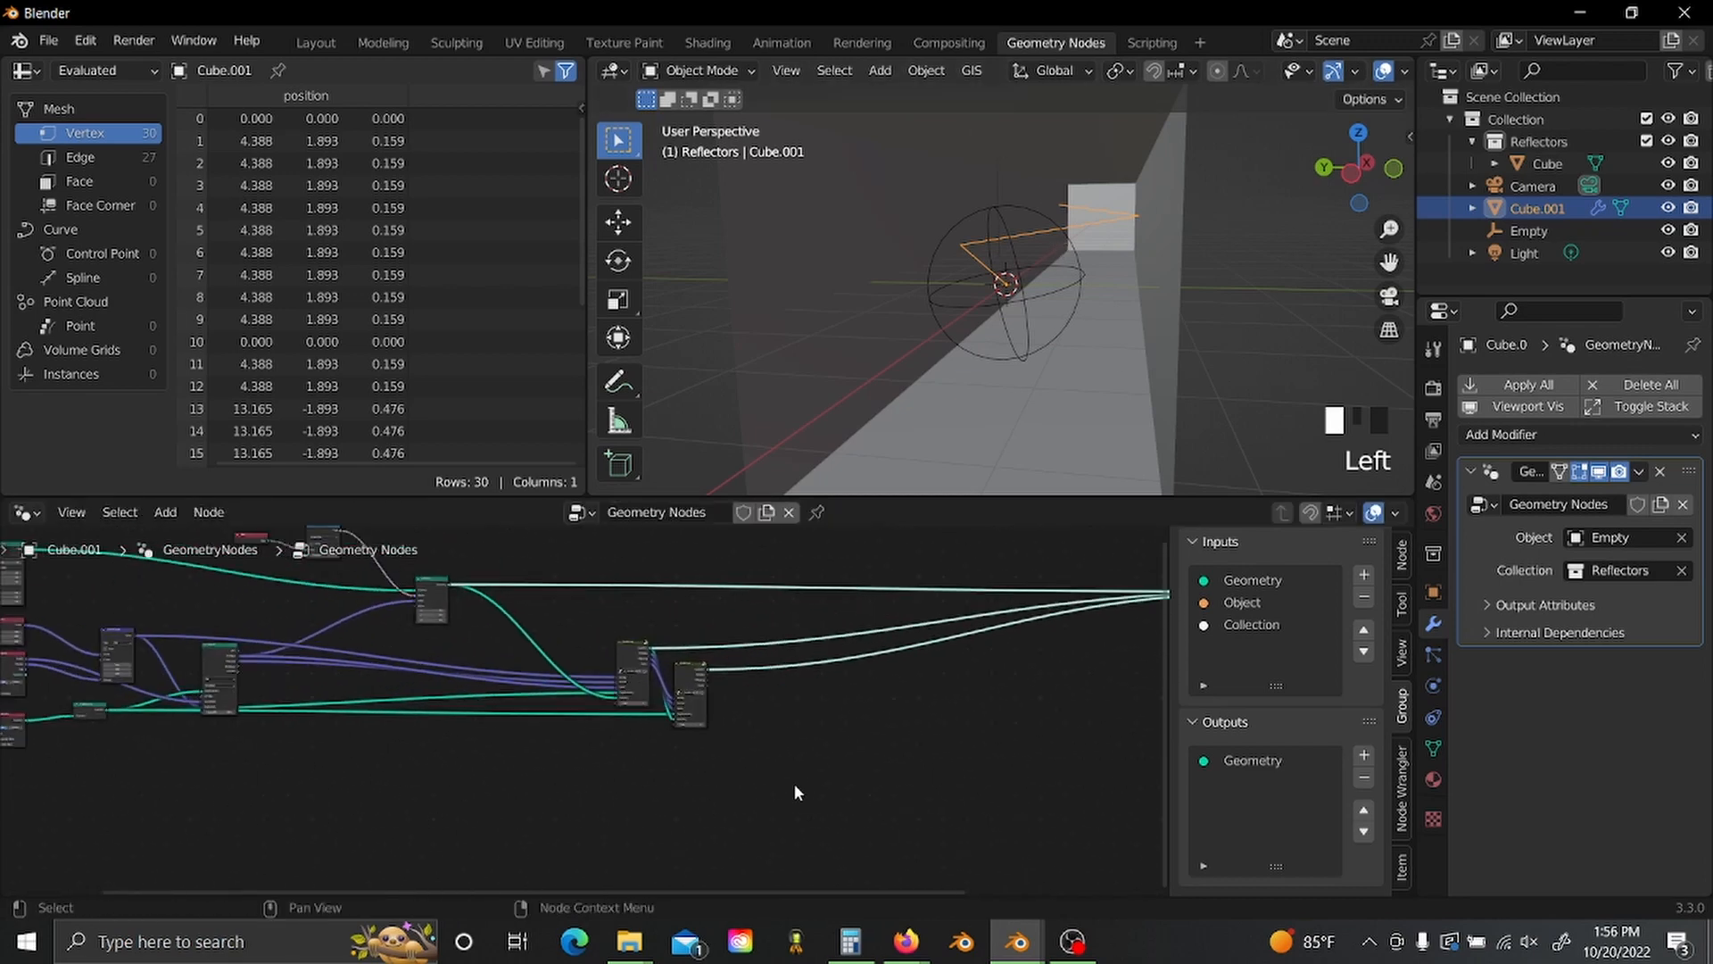
{"action": "middle_click_drag", "start_coordinate": [795, 793], "coordinate": [443, 815]}
{"action": "scroll", "coordinate": [394, 765], "scroll_direction": "up", "scroll_amount": 4}
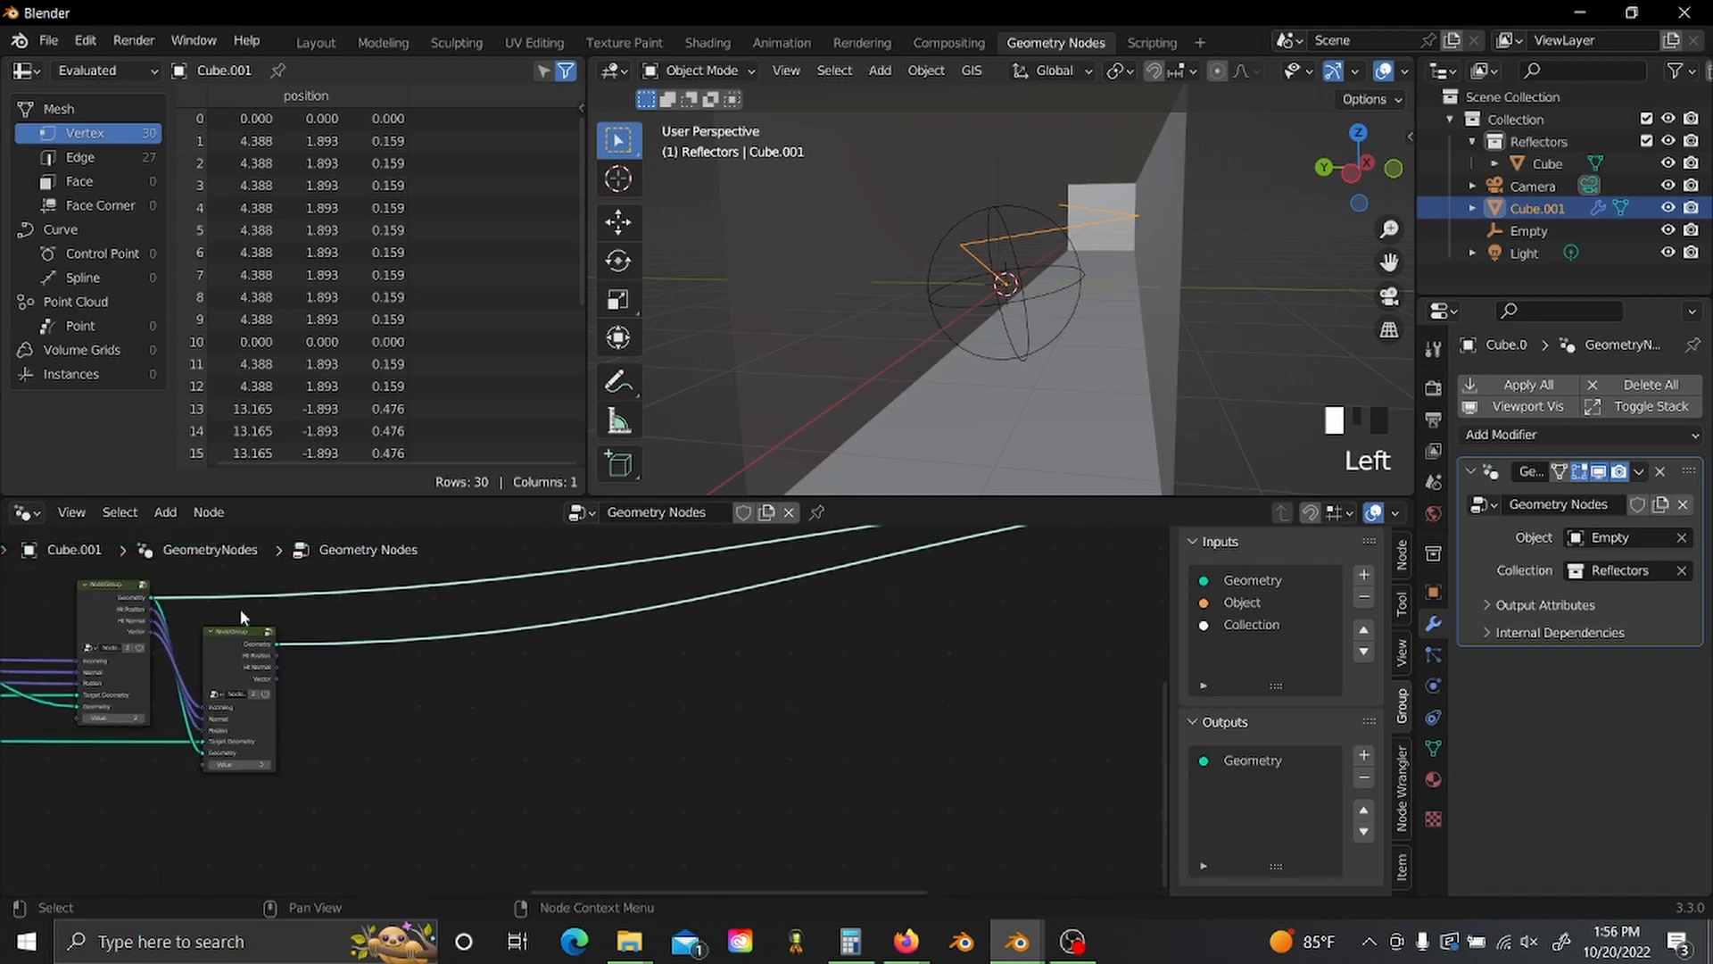
- Duplicate the last bounce group twice with its input links, chaining the copies and connecting their Geometry outputs to Join Geometry
{"action": "left_click", "coordinate": [254, 635]}
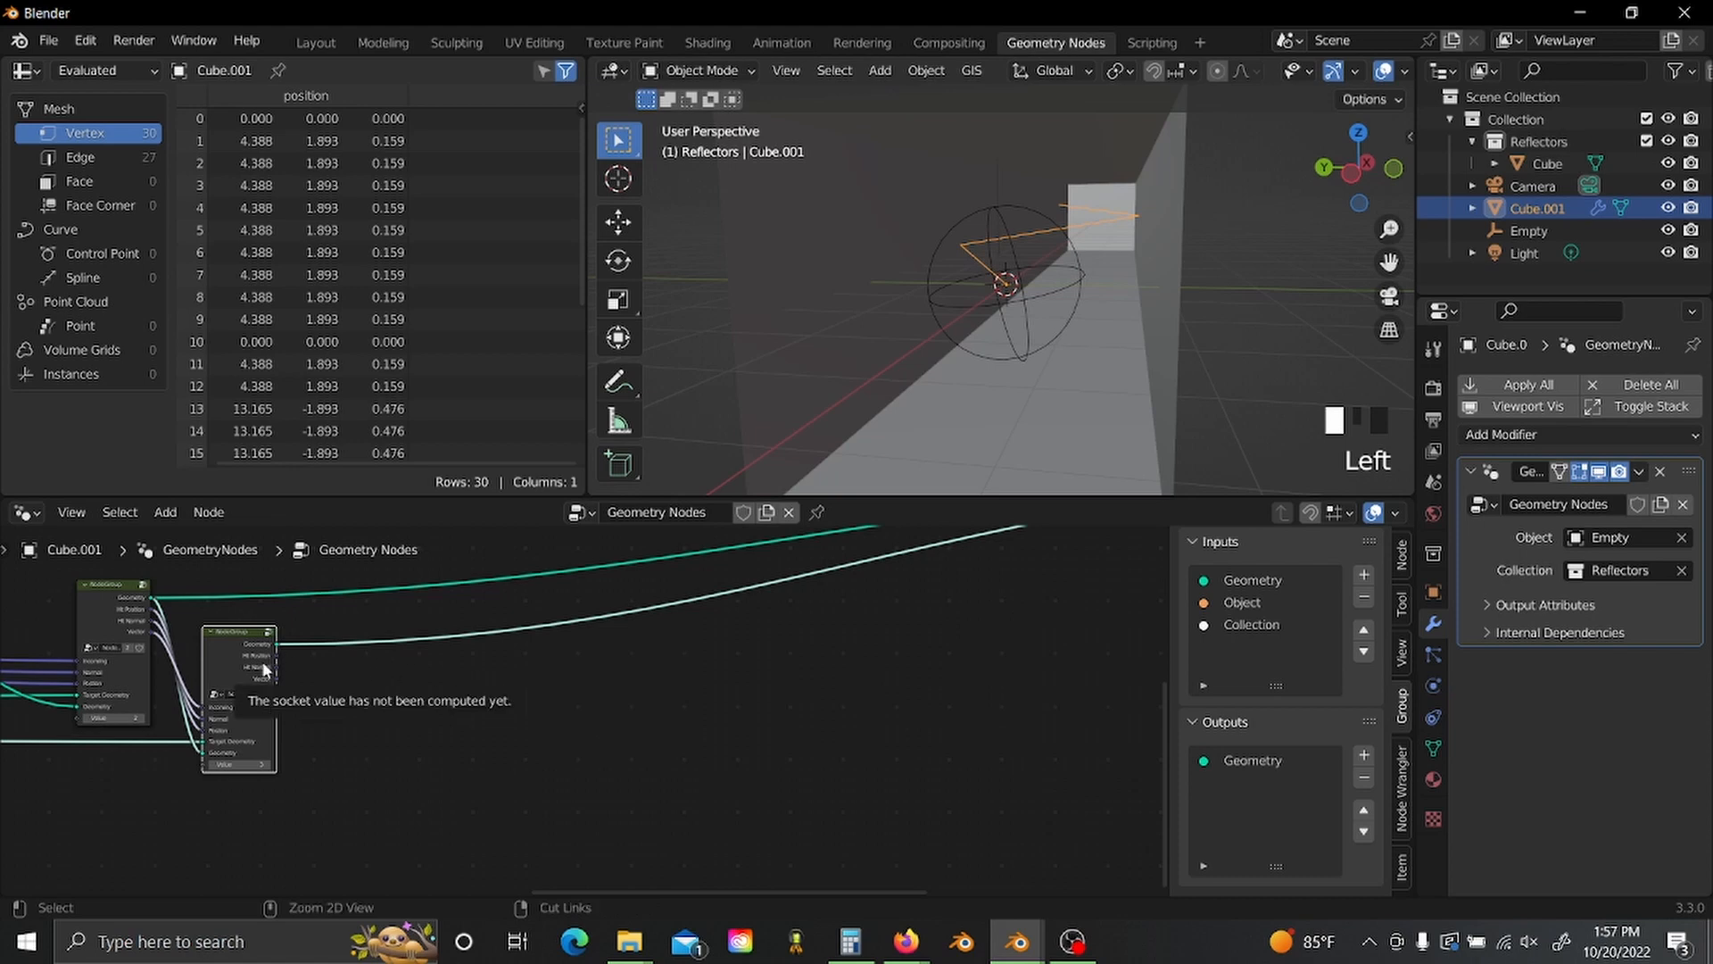
{"action": "key", "text": "ctrl+shift+d"}
{"action": "left_click", "coordinate": [404, 705]}
{"action": "key", "text": "ctrl+shift+d"}
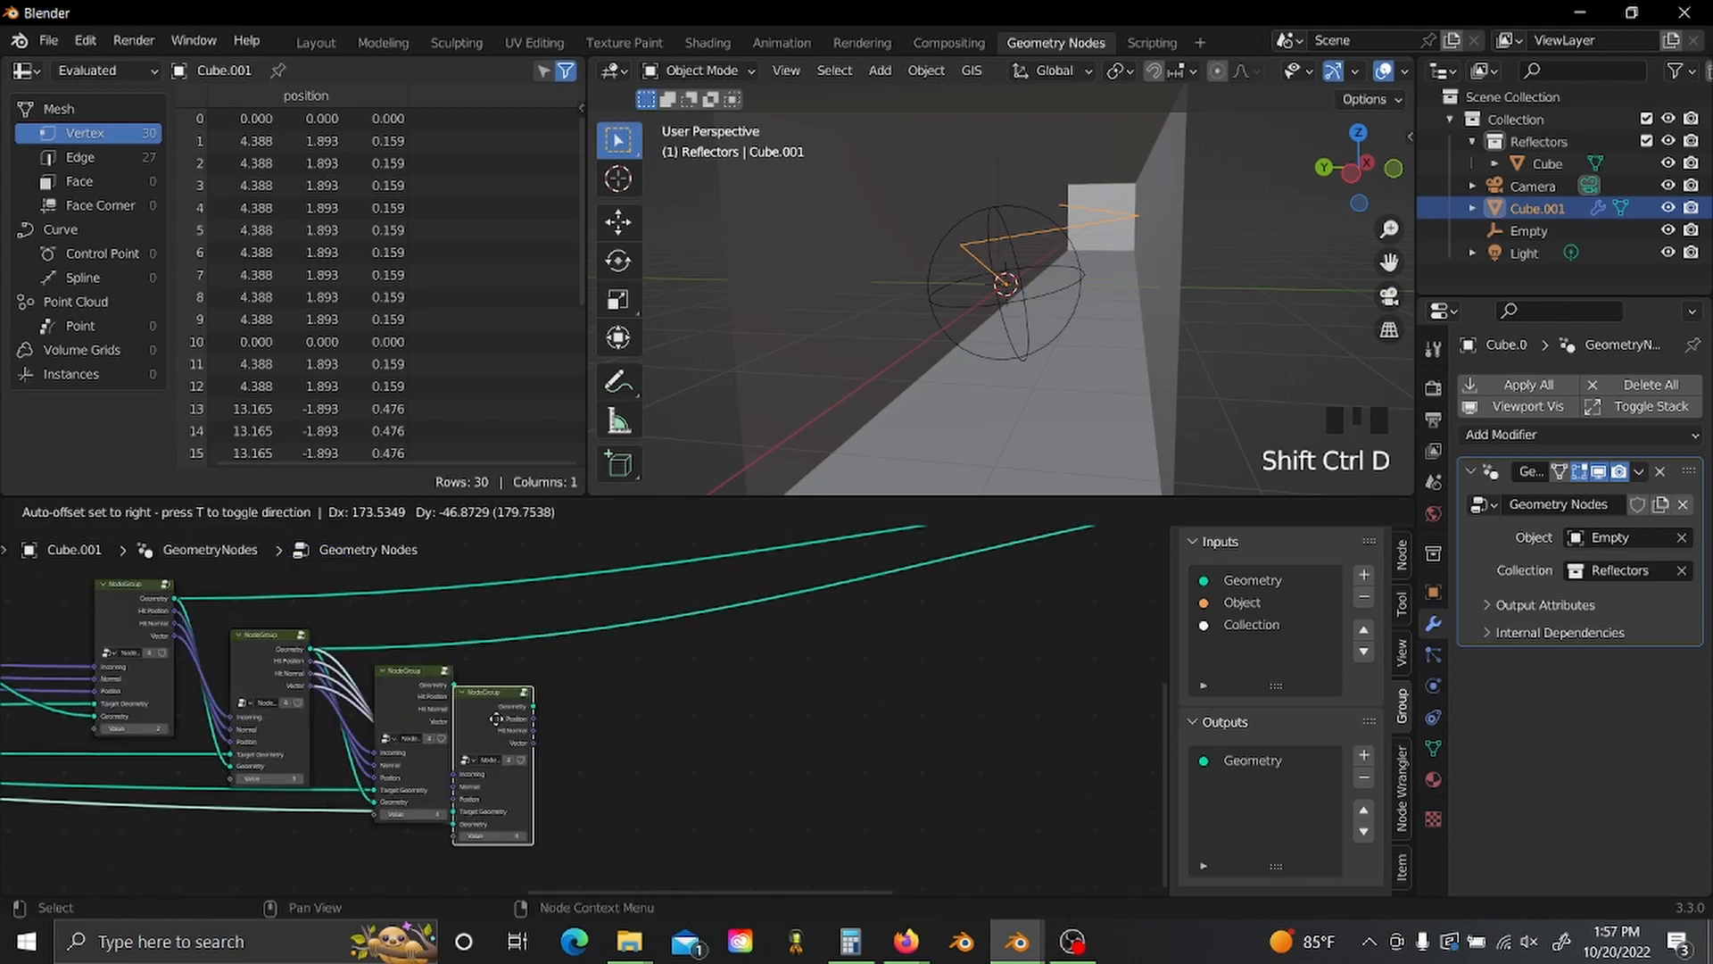
{"action": "left_click", "coordinate": [459, 669]}
{"action": "left_click_drag", "start_coordinate": [301, 710], "coordinate": [966, 617]}
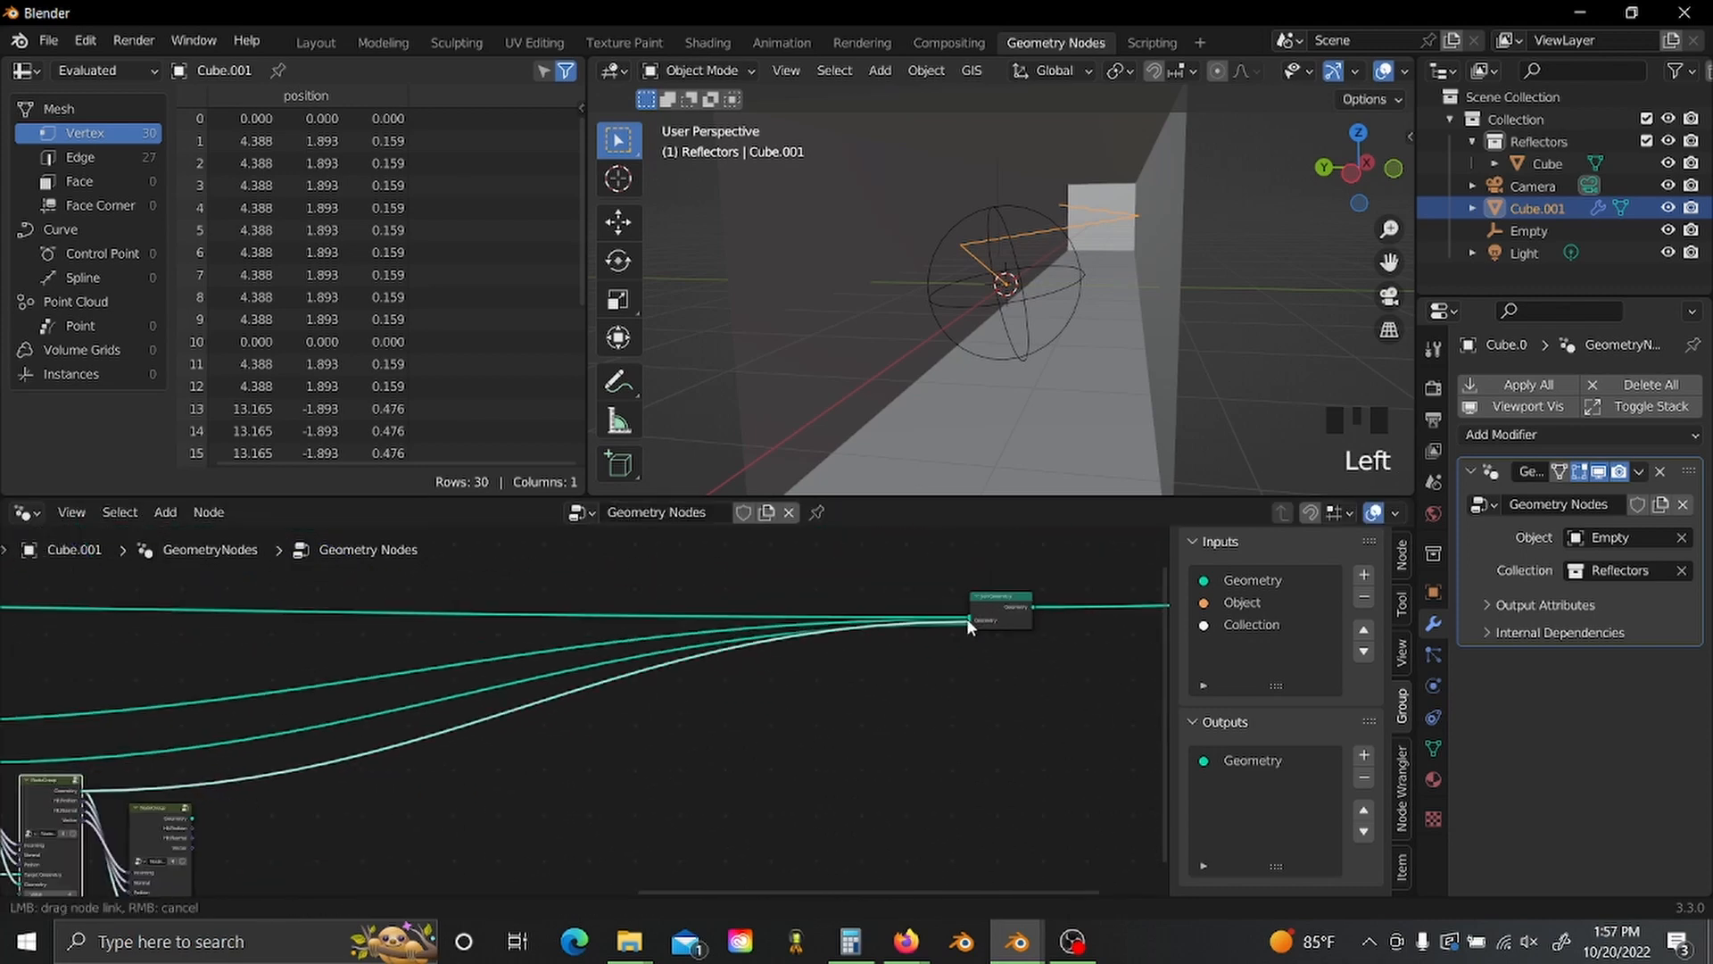
{"action": "left_click_drag", "start_coordinate": [183, 817], "coordinate": [966, 617]}
- Duplicate the bounce group two more times with input links and wire each preceding group's outputs into the next copy
{"action": "key", "text": "ctrl+shift+d"}
{"action": "left_click", "coordinate": [613, 753]}
{"action": "key", "text": "ctrl+shift+d"}
{"action": "left_click", "coordinate": [746, 788]}
{"action": "left_click_drag", "start_coordinate": [785, 661], "coordinate": [871, 887]}
{"action": "left_click_drag", "start_coordinate": [577, 614], "coordinate": [666, 799]}
{"action": "left_click_drag", "start_coordinate": [577, 651], "coordinate": [665, 762]}
- Connect the Geometry outputs of the last two bounce groups to Join Geometry
{"action": "middle_click_drag", "start_coordinate": [897, 879], "coordinate": [546, 759]}
{"action": "left_click", "coordinate": [547, 777]}
{"action": "left_click_drag", "start_coordinate": [471, 625], "coordinate": [1079, 609]}
{"action": "left_click_drag", "start_coordinate": [428, 895], "coordinate": [1079, 613]}
{"action": "scroll", "coordinate": [991, 689], "scroll_direction": "down", "scroll_amount": 6}
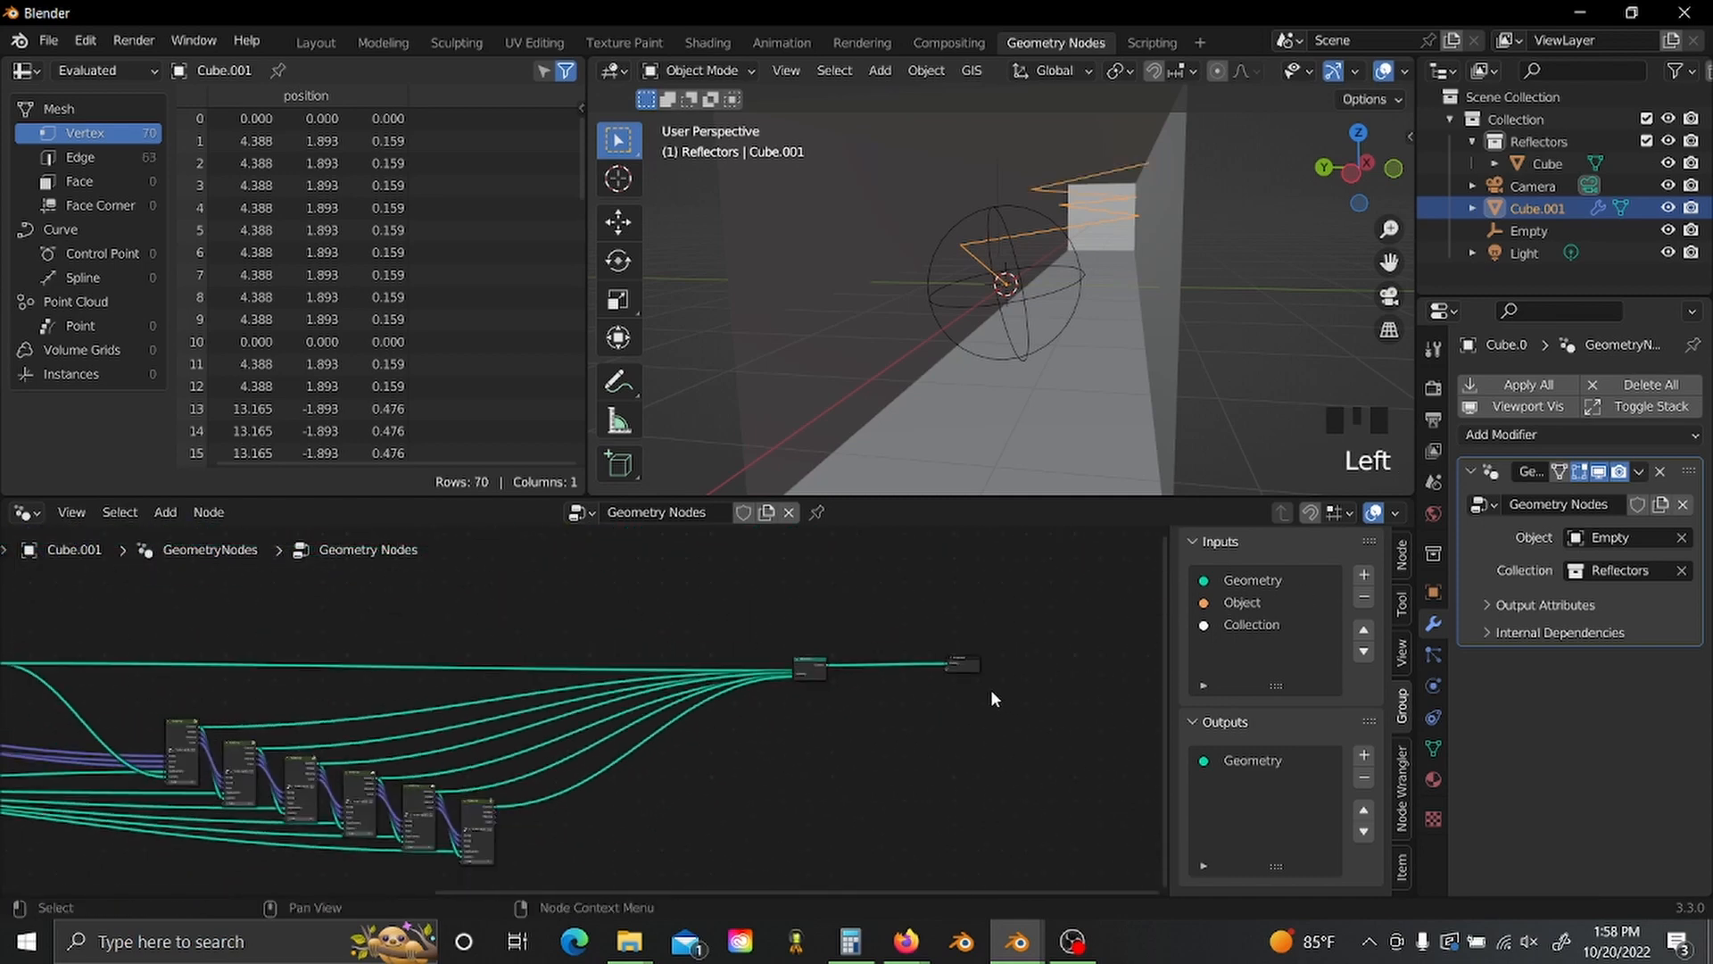
- Move the Group Output node farther away from Join Geometry to free space between them
{"action": "middle_click_drag", "start_coordinate": [990, 689], "coordinate": [608, 692]}
{"action": "left_click_drag", "start_coordinate": [504, 619], "coordinate": [667, 720]}
{"action": "left_click_drag", "start_coordinate": [571, 683], "coordinate": [855, 716]}
{"action": "mouse_move", "coordinate": [1018, 357]}
{"action": "middle_mouse_down"}
{"action": "mouse_move", "coordinate": [1030, 335]}
{"action": "mouse_move", "coordinate": [1118, 339]}
{"action": "mouse_move", "coordinate": [1010, 318]}
{"action": "mouse_move", "coordinate": [1029, 339]}
{"action": "middle_mouse_up"}
{"action": "middle_click_drag", "start_coordinate": [741, 704], "coordinate": [735, 704]}
- Insert a Mesh to Curve node on the link between Join Geometry and Group Output
{"action": "scroll", "coordinate": [735, 704], "scroll_direction": "up", "scroll_amount": 3}
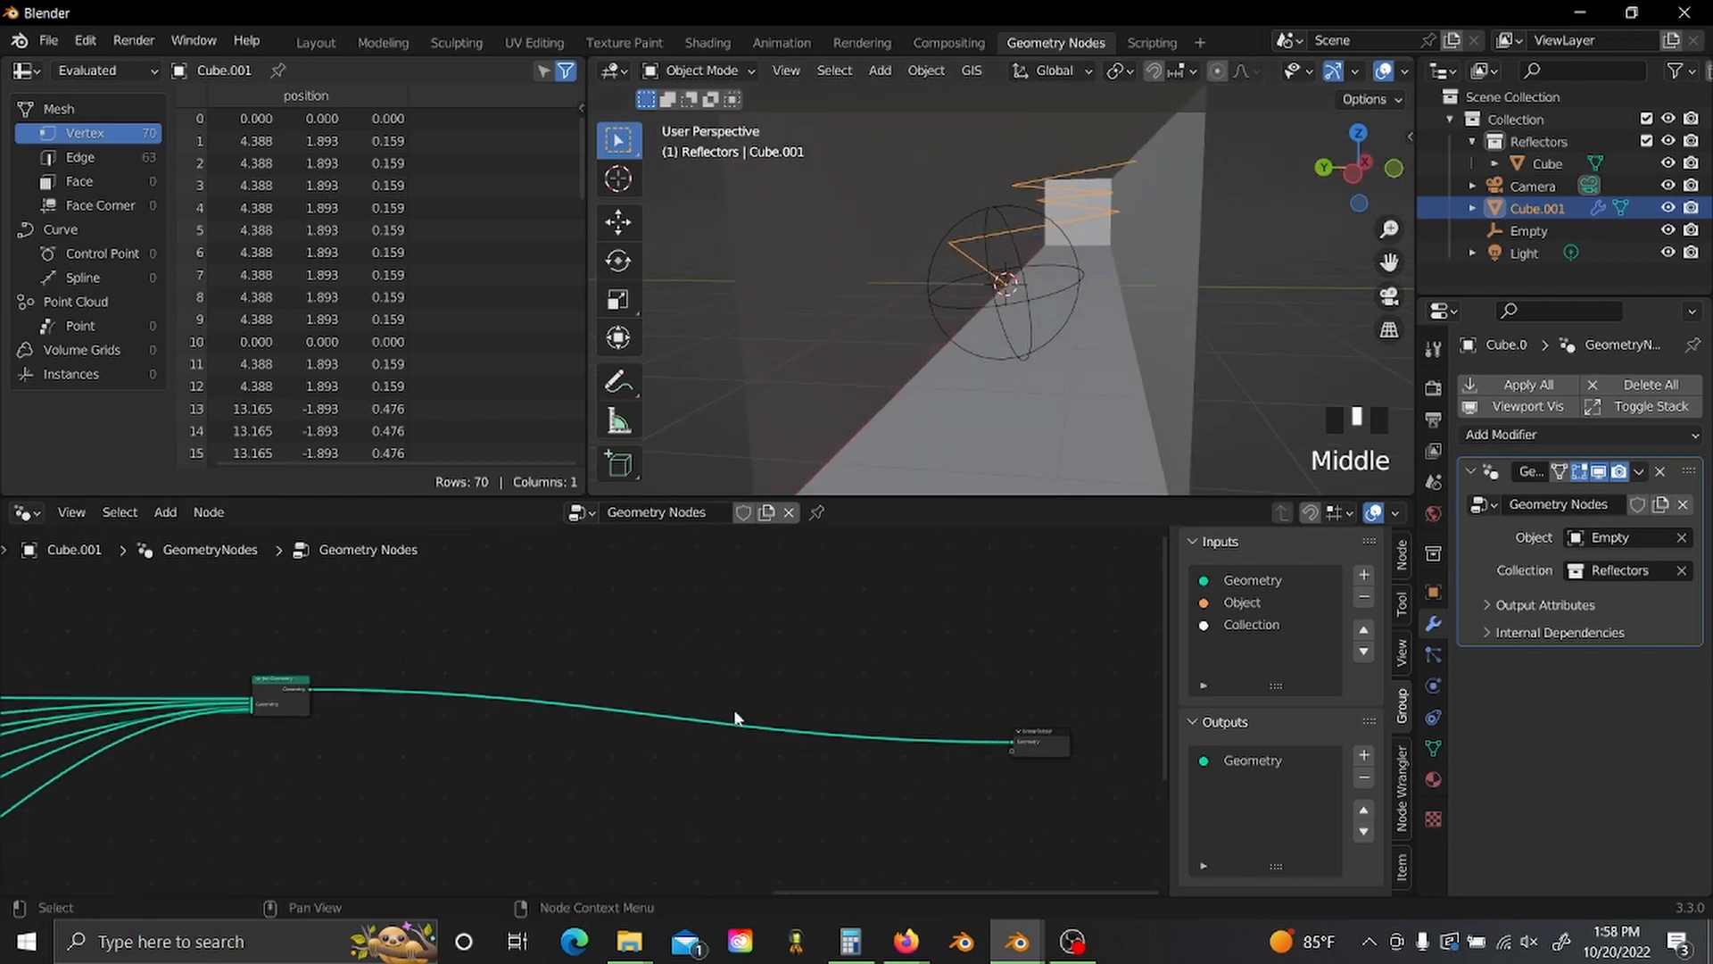
{"action": "key", "text": "shift+a"}
{"action": "mouse_move", "coordinate": [735, 715]}
{"action": "type", "text": "s"}
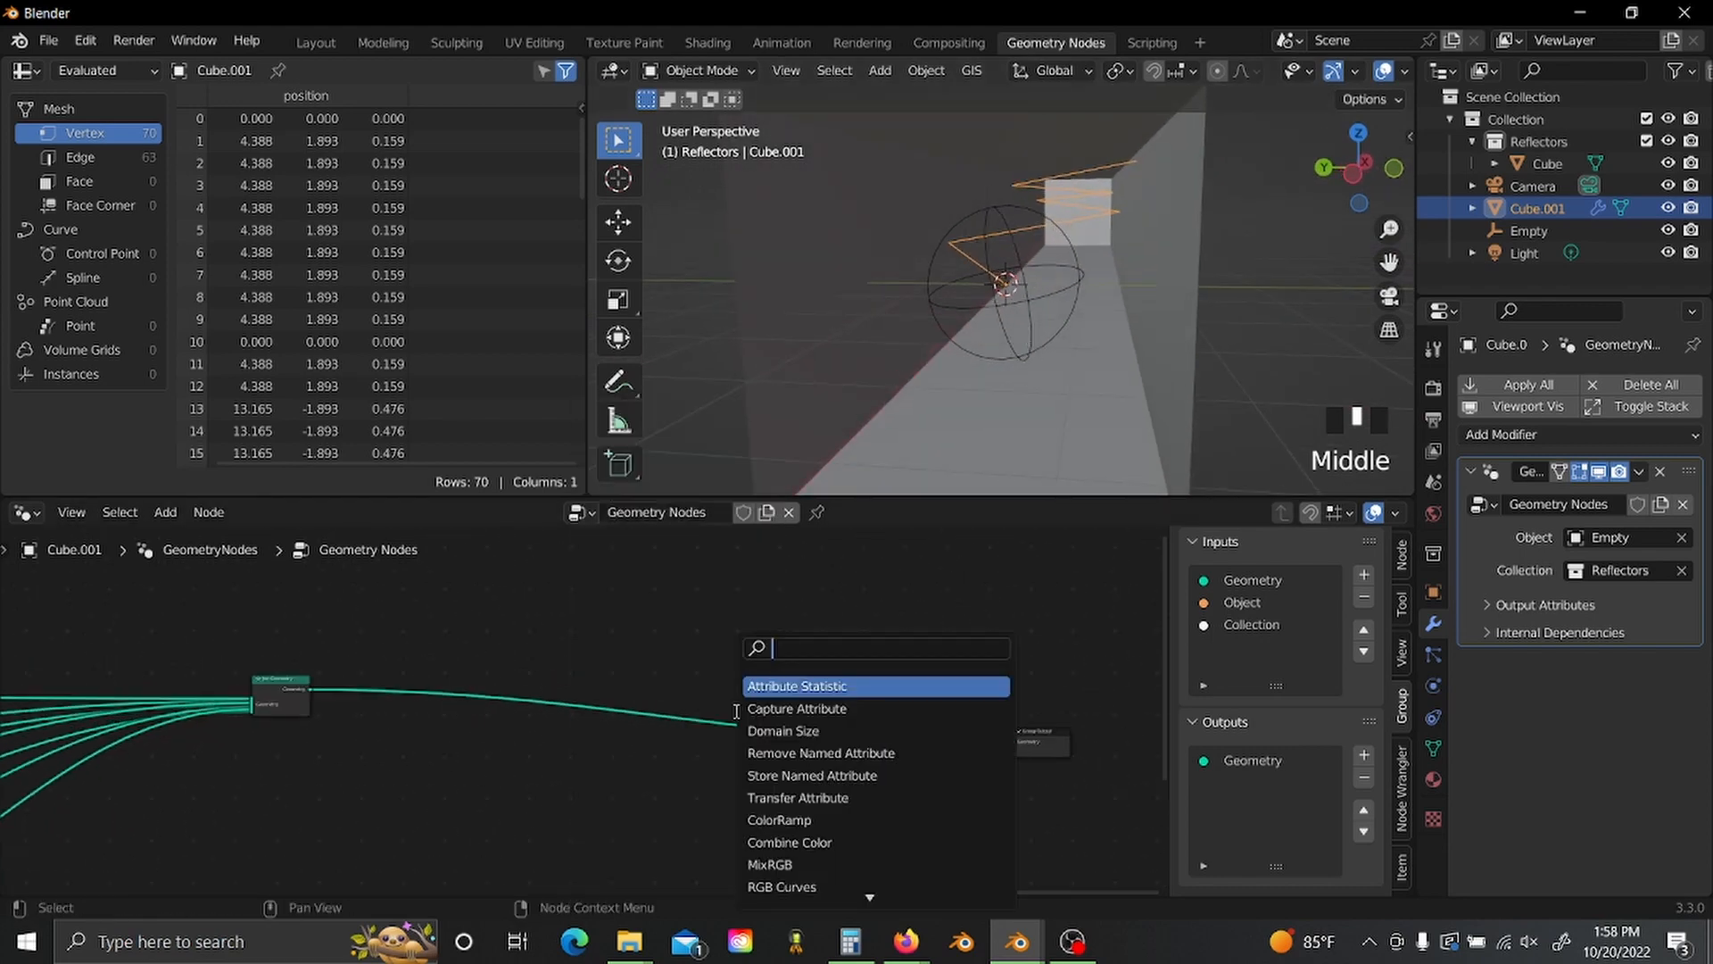
{"action": "type", "text": "mesh"}
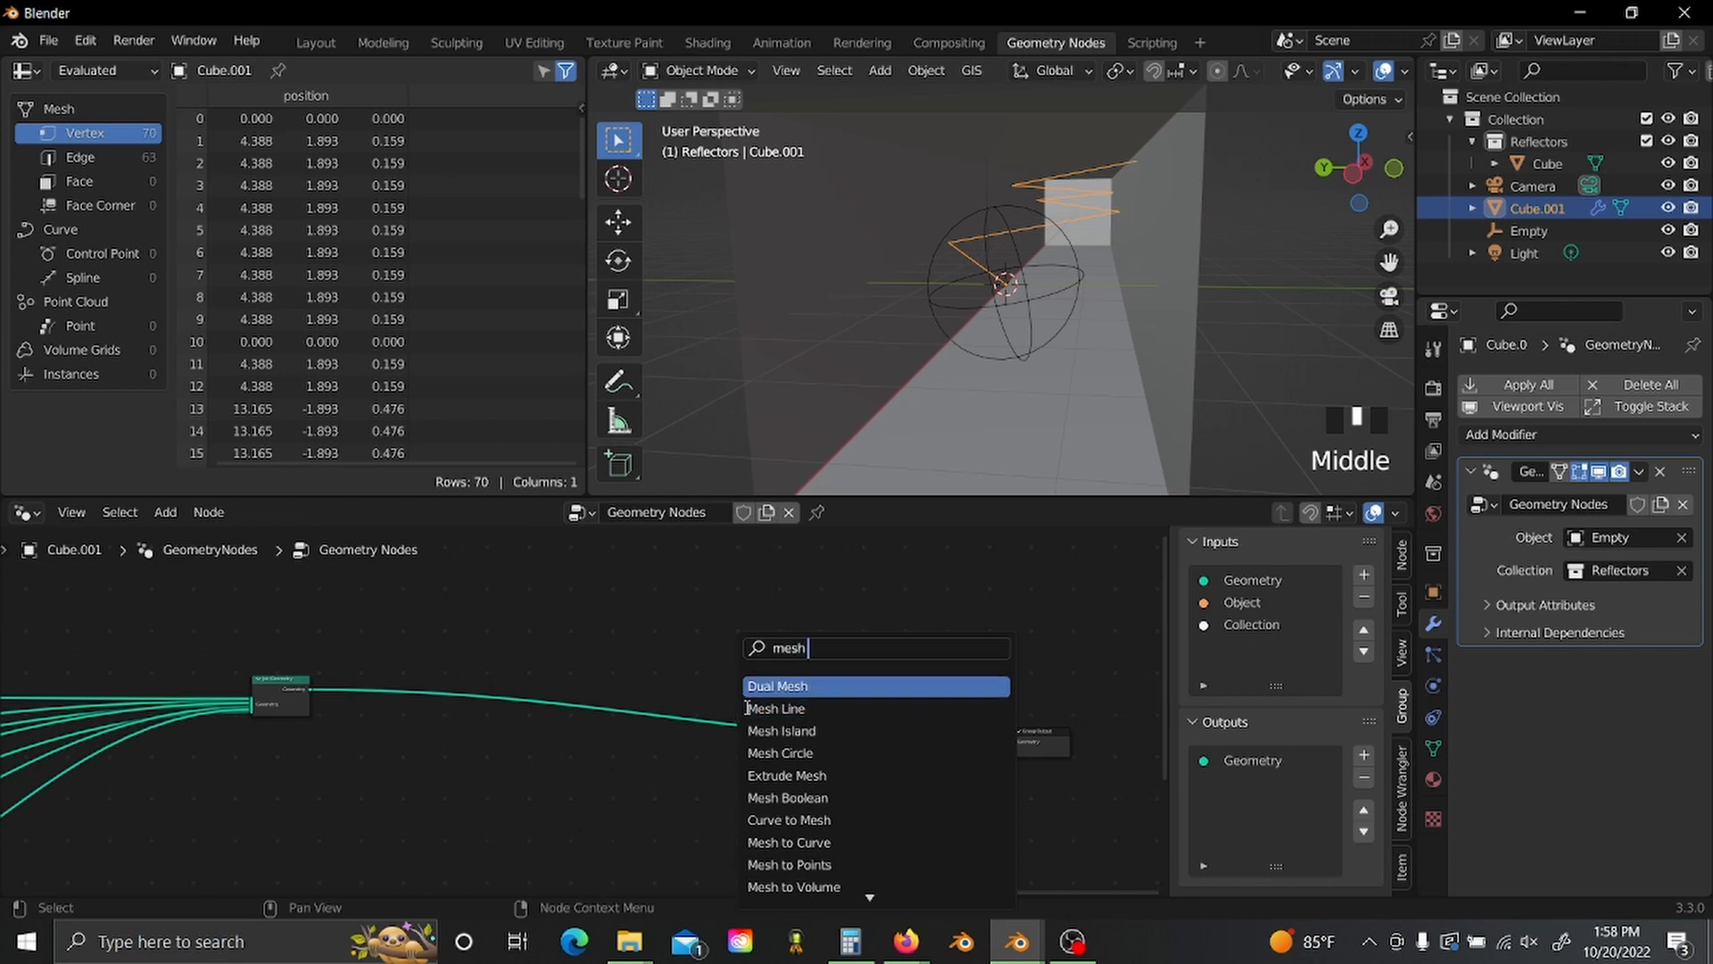
{"action": "type", "text": " t"}
{"action": "left_click", "coordinate": [755, 686]}
{"action": "left_click", "coordinate": [524, 655]}
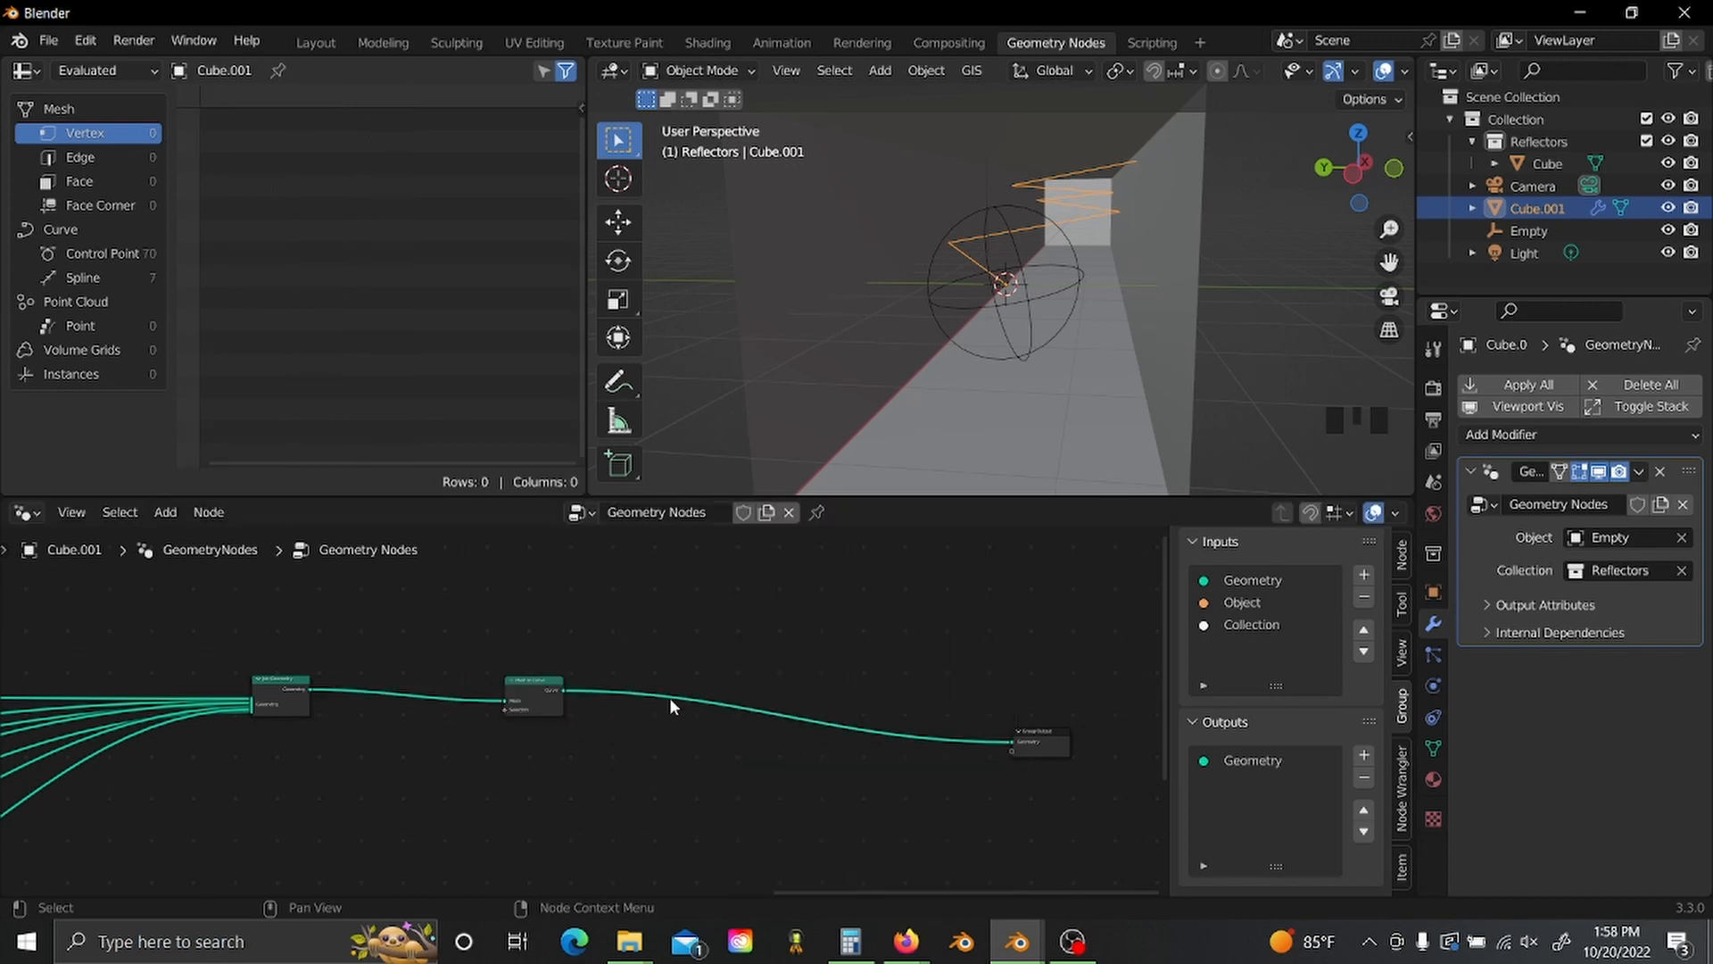
- Insert a Curve to Mesh node between Mesh to Curve and Group Output
{"action": "middle_click_drag", "start_coordinate": [670, 705], "coordinate": [608, 730]}
{"action": "scroll", "coordinate": [608, 730], "scroll_direction": "up", "scroll_amount": 2}
{"action": "key", "text": "shift+a"}
{"action": "type", "text": "s"}
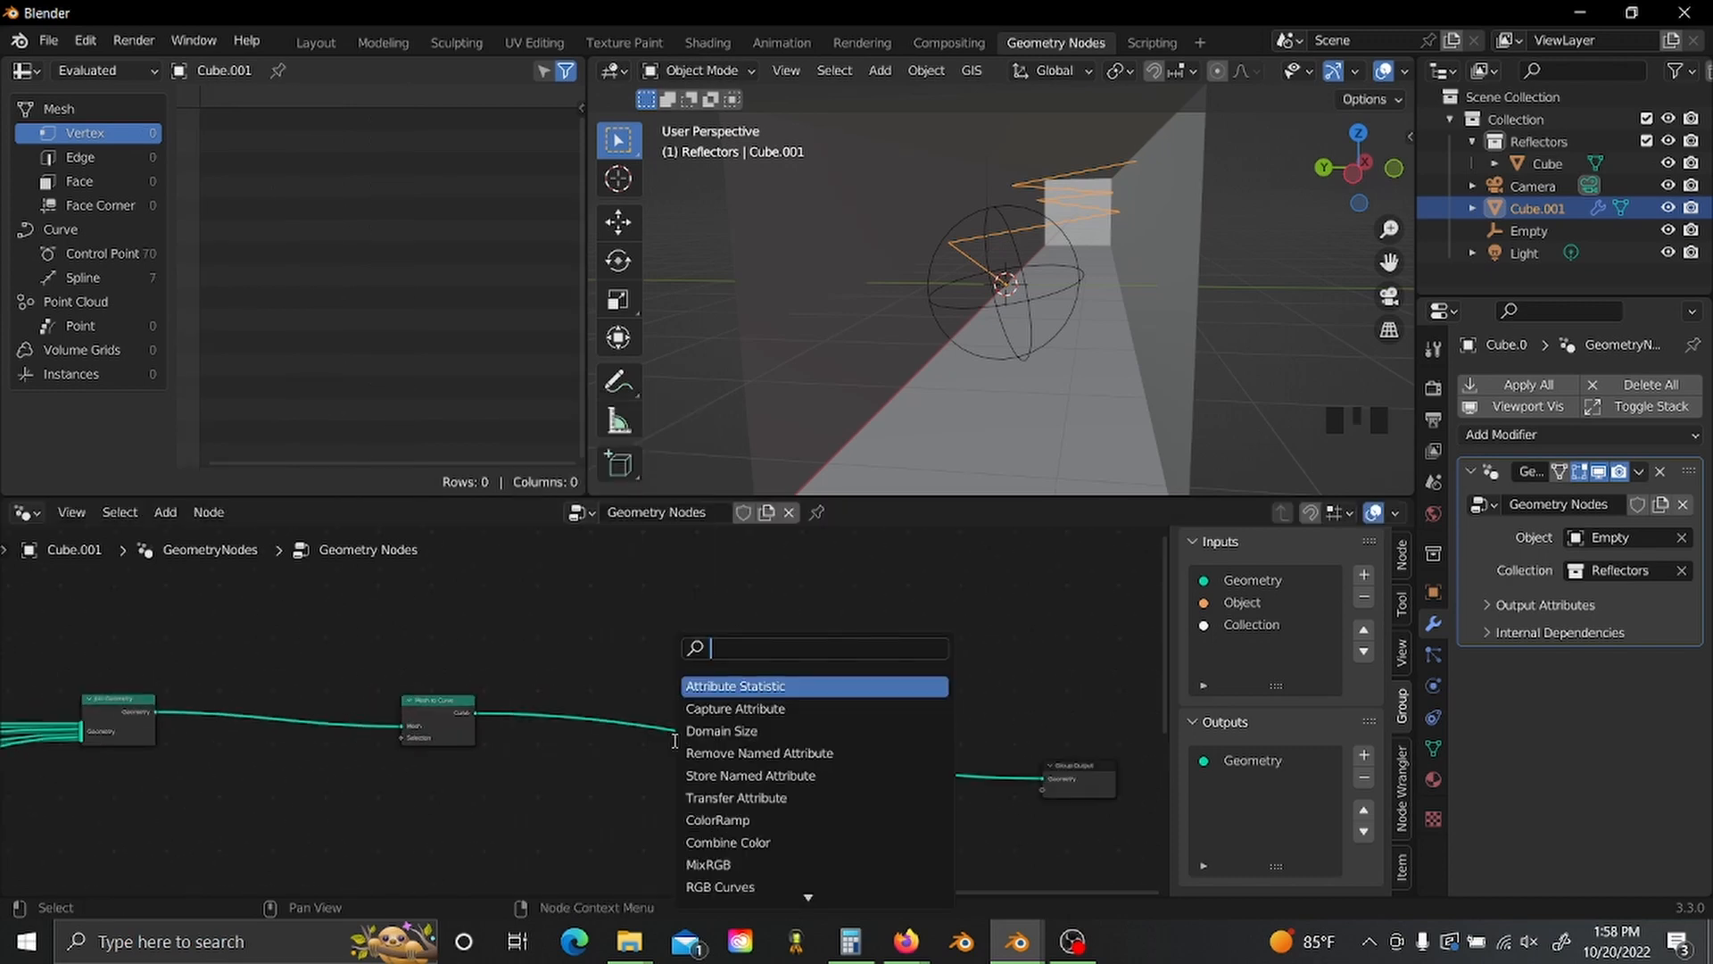
{"action": "type", "text": "curve m"}
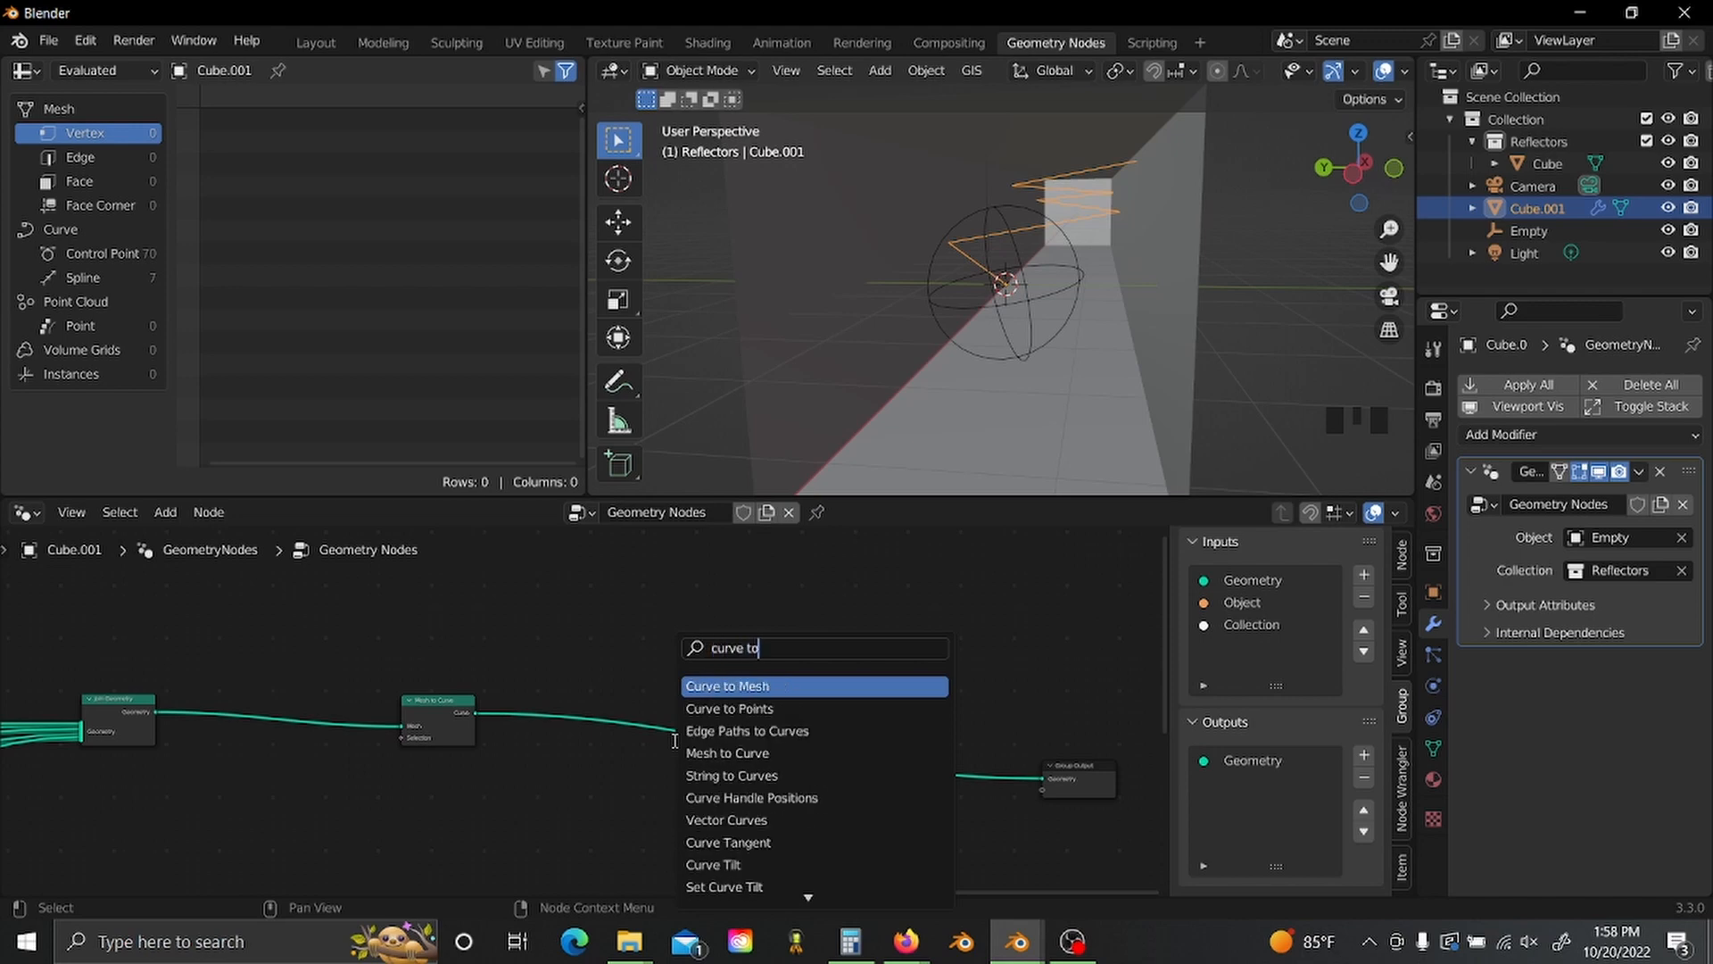
{"action": "key", "text": "Return"}
{"action": "left_click", "coordinate": [681, 747]}
- Add a Curve Circle node and connect its Curve output to the Profile Curve input of Curve to Mesh
{"action": "key", "text": "shift+a"}
{"action": "type", "text": "s"}
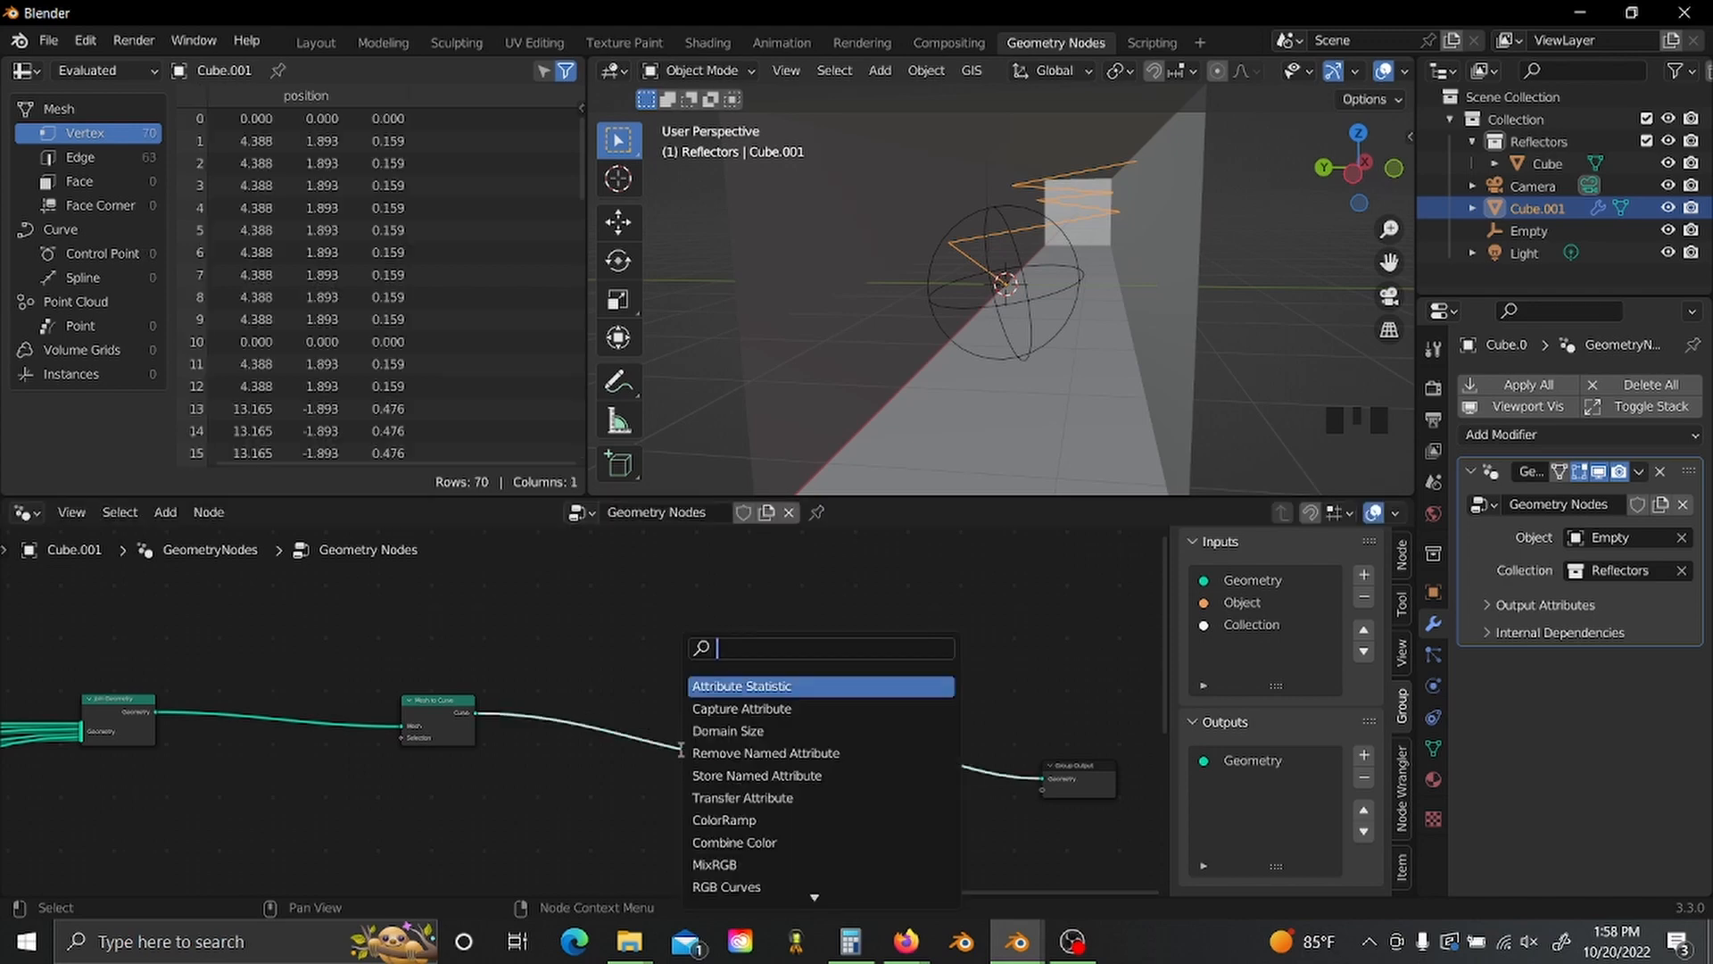
{"action": "type", "text": "circ"}
{"action": "key", "text": "Down"}
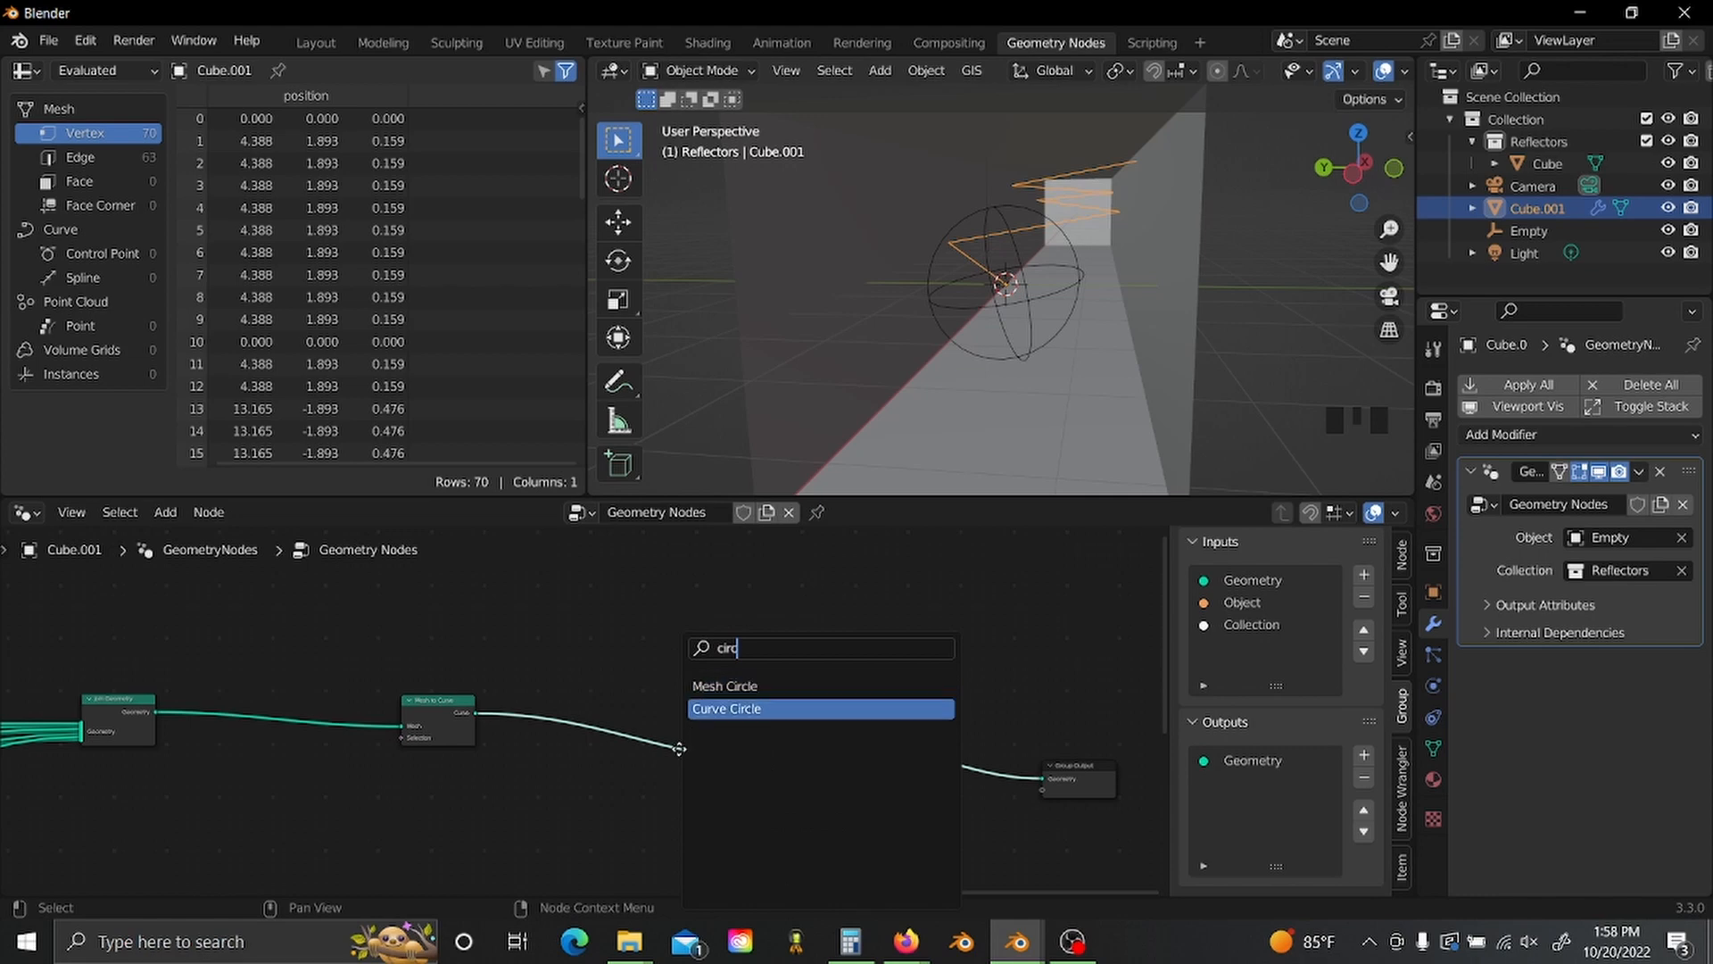
{"action": "key", "text": "Return"}
{"action": "left_click", "coordinate": [584, 770]}
{"action": "scroll", "coordinate": [586, 750], "scroll_direction": "up", "scroll_amount": 3}
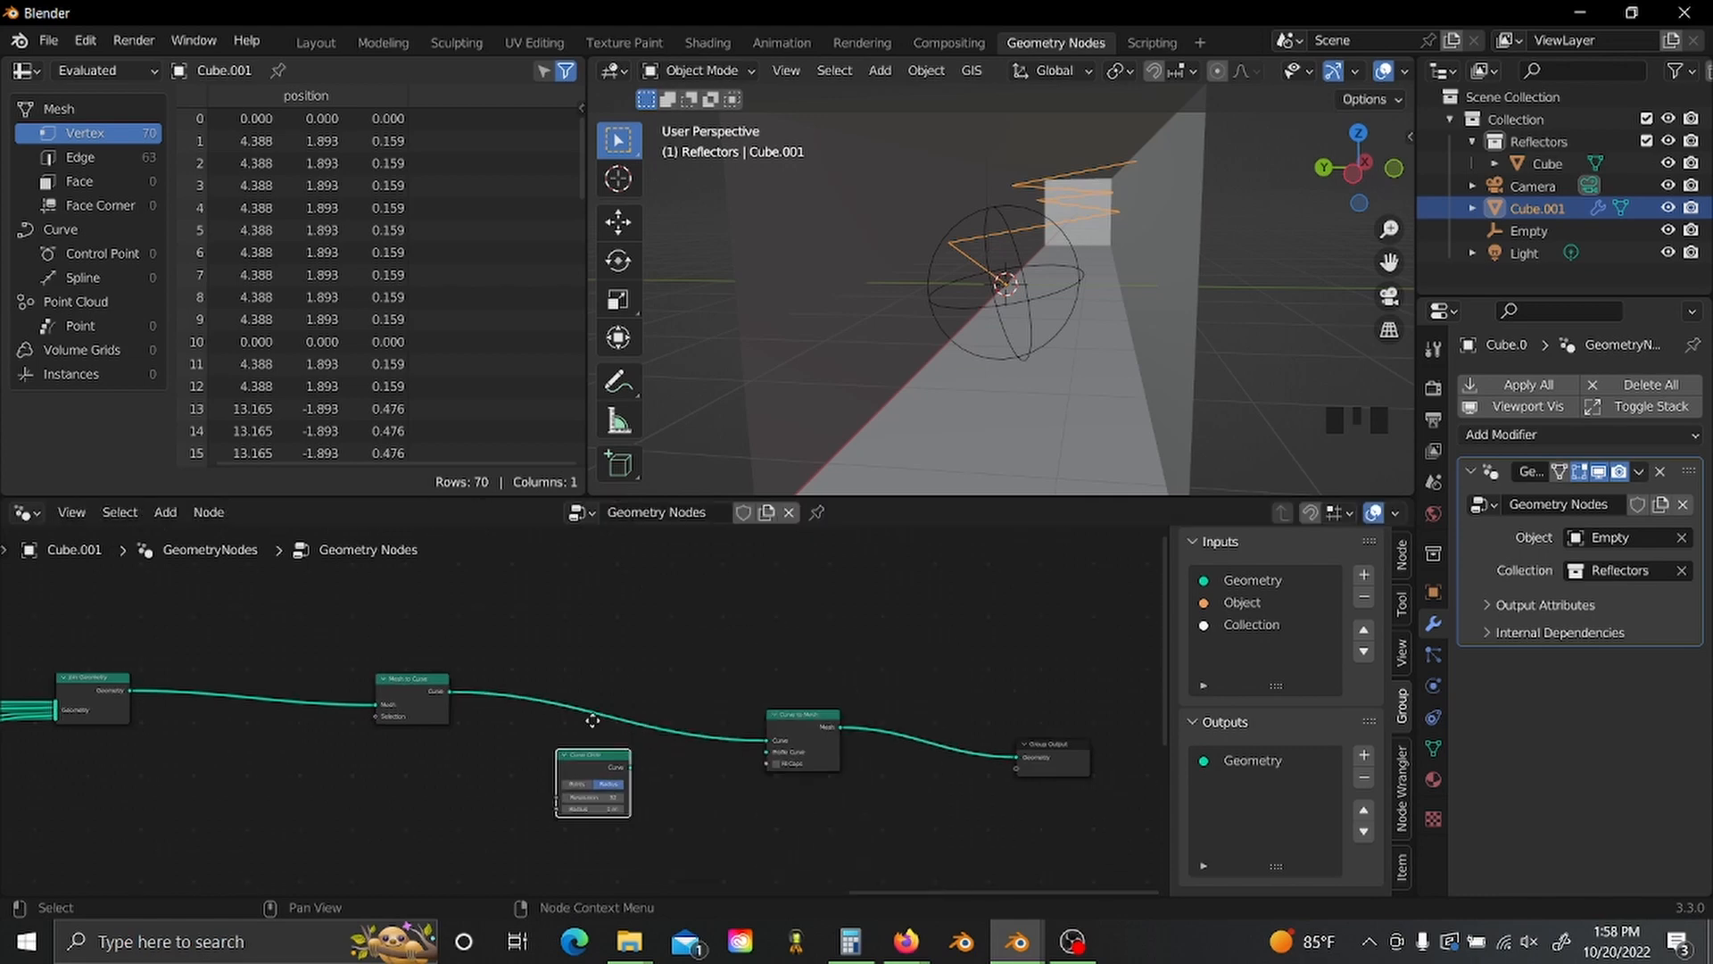
{"action": "left_click_drag", "start_coordinate": [579, 791], "coordinate": [832, 761]}
- Set the Curve Circle's Resolution to 8 and its Radius to 0.04 m
{"action": "scroll", "coordinate": [680, 739], "scroll_direction": "up", "scroll_amount": 1}
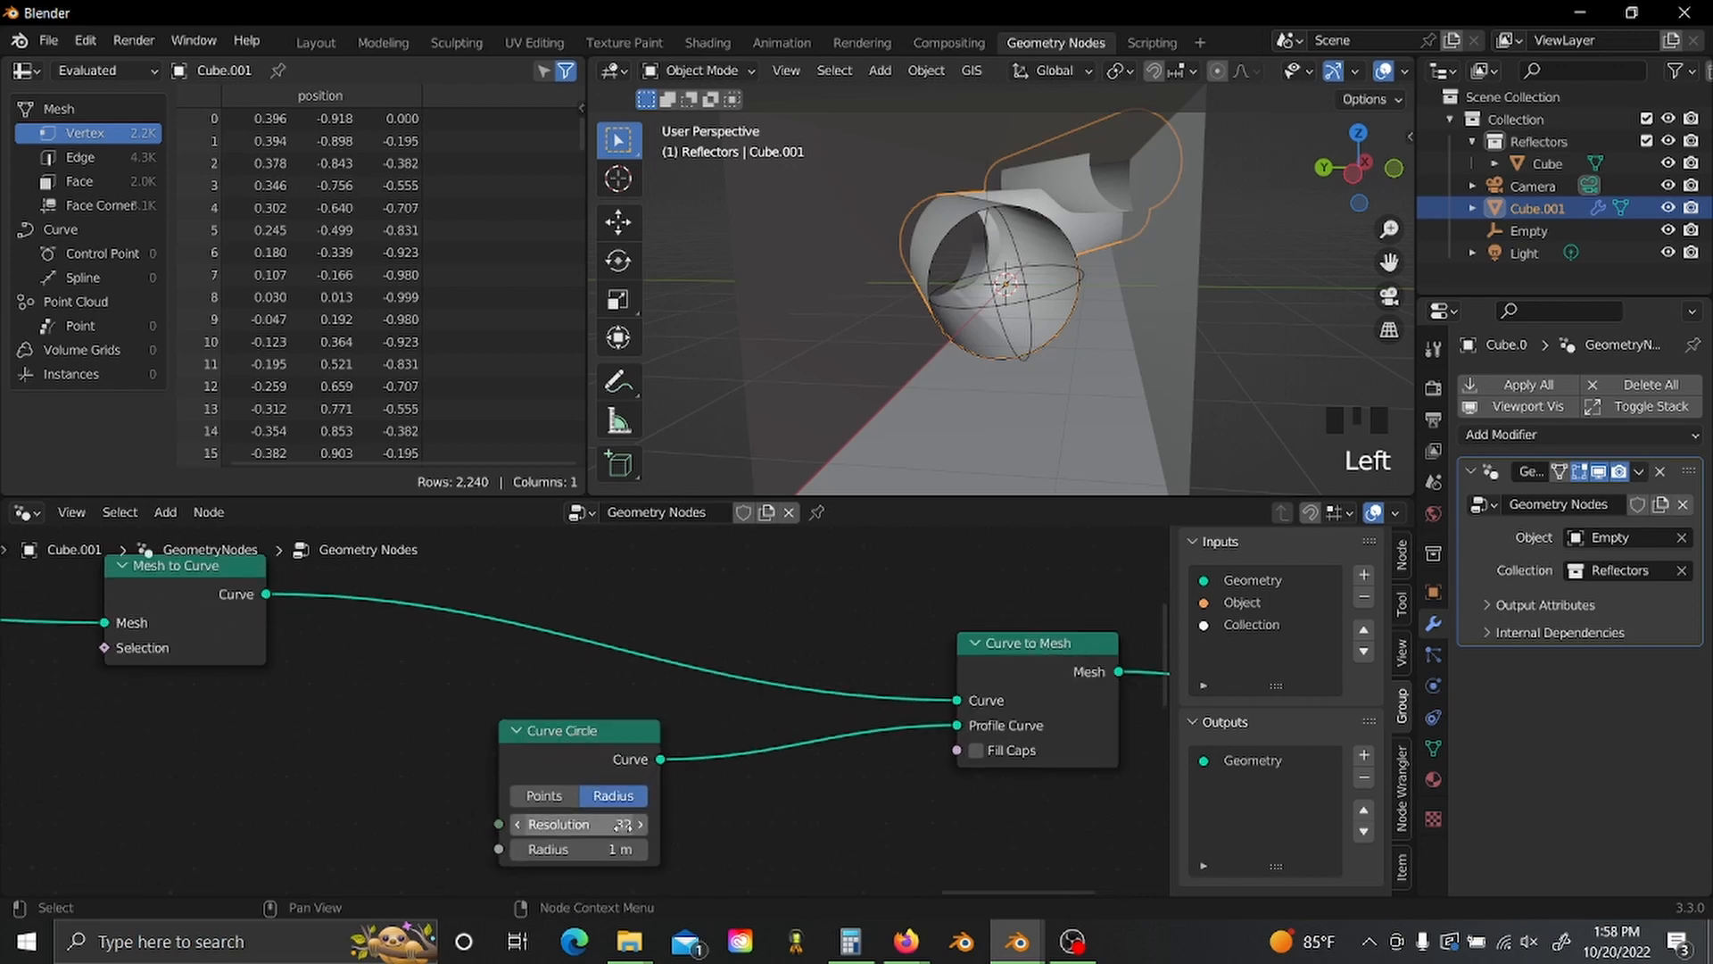
{"action": "key", "text": "Return"}
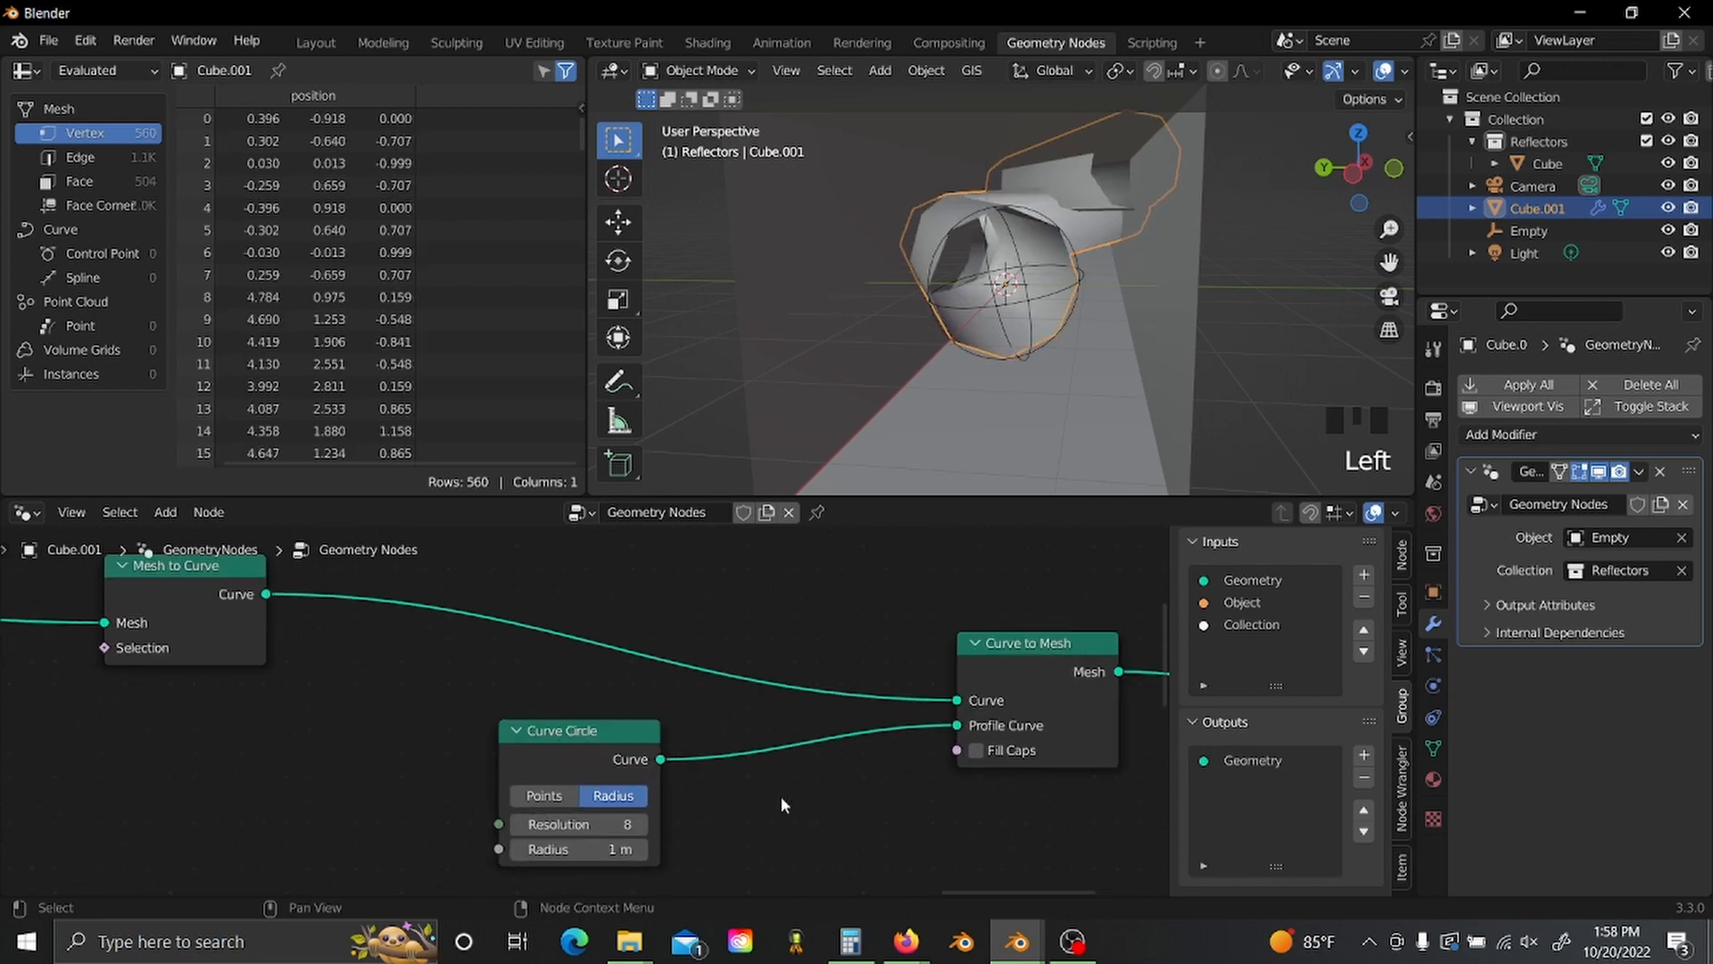
{"action": "left_click_drag", "start_coordinate": [623, 850], "coordinate": [537, 849], "text": "shift"}
- Add a Group Input node near the Curve Circle and expose the circle's Radius as a modifier input
{"action": "scroll", "coordinate": [524, 759], "scroll_direction": "down", "scroll_amount": 5}
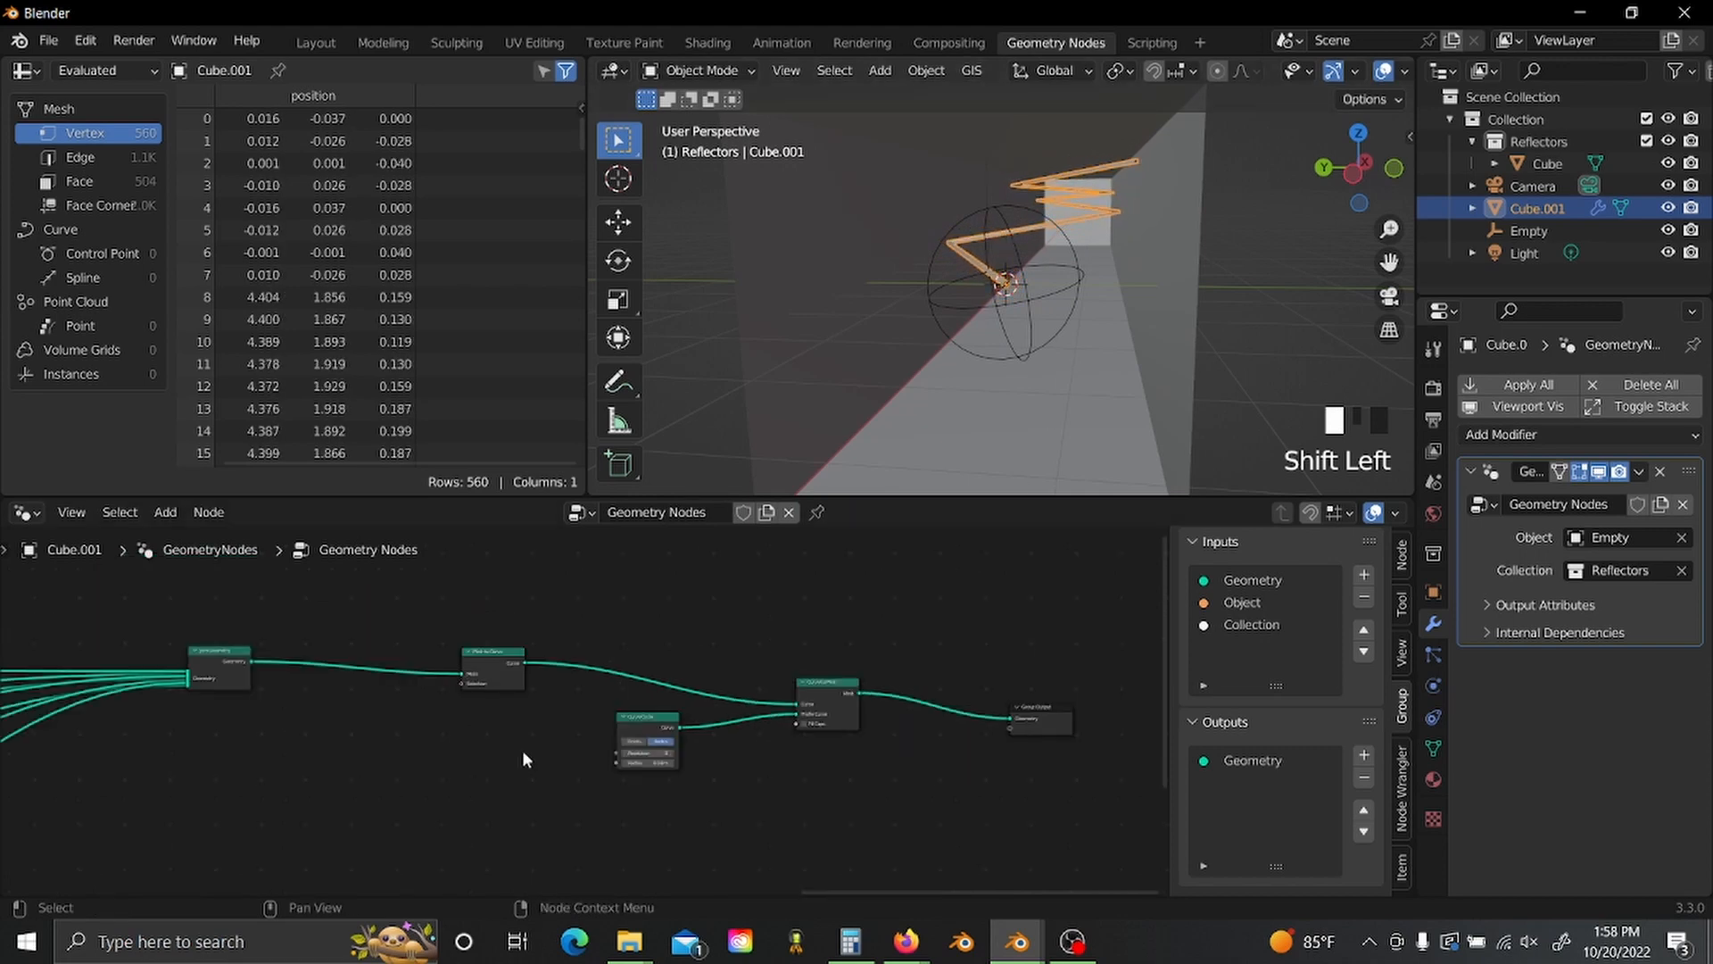
{"action": "key", "text": "shift+a"}
{"action": "type", "text": "s"}
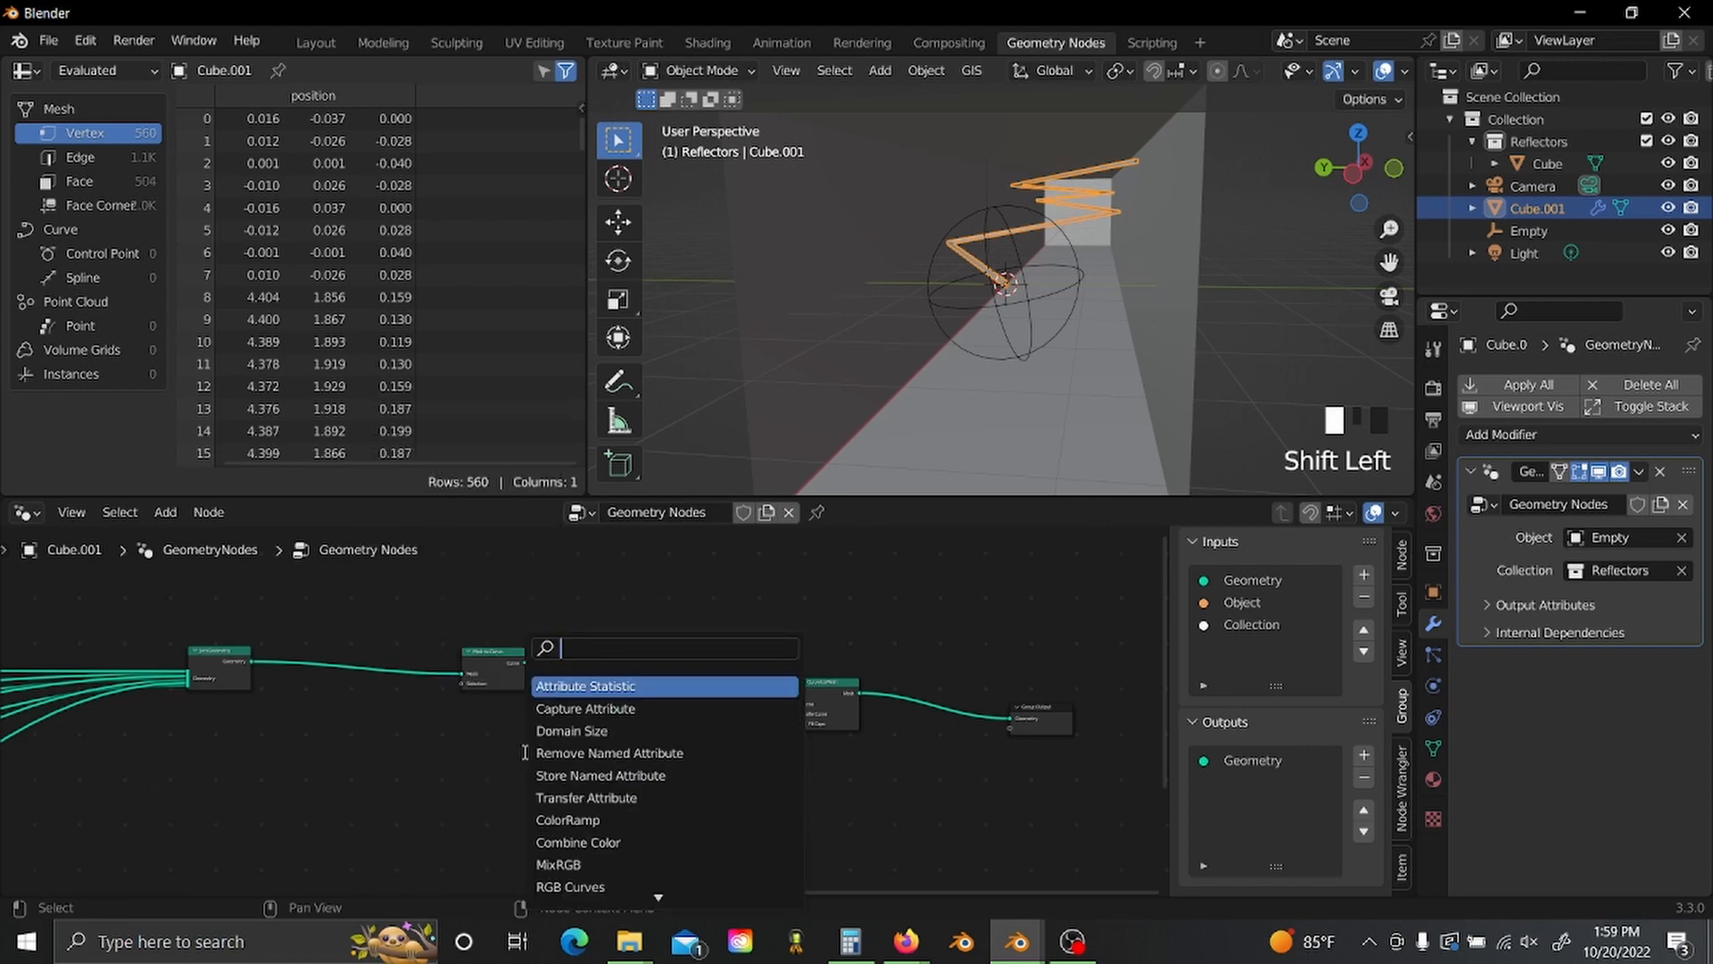
{"action": "type", "text": "grou"}
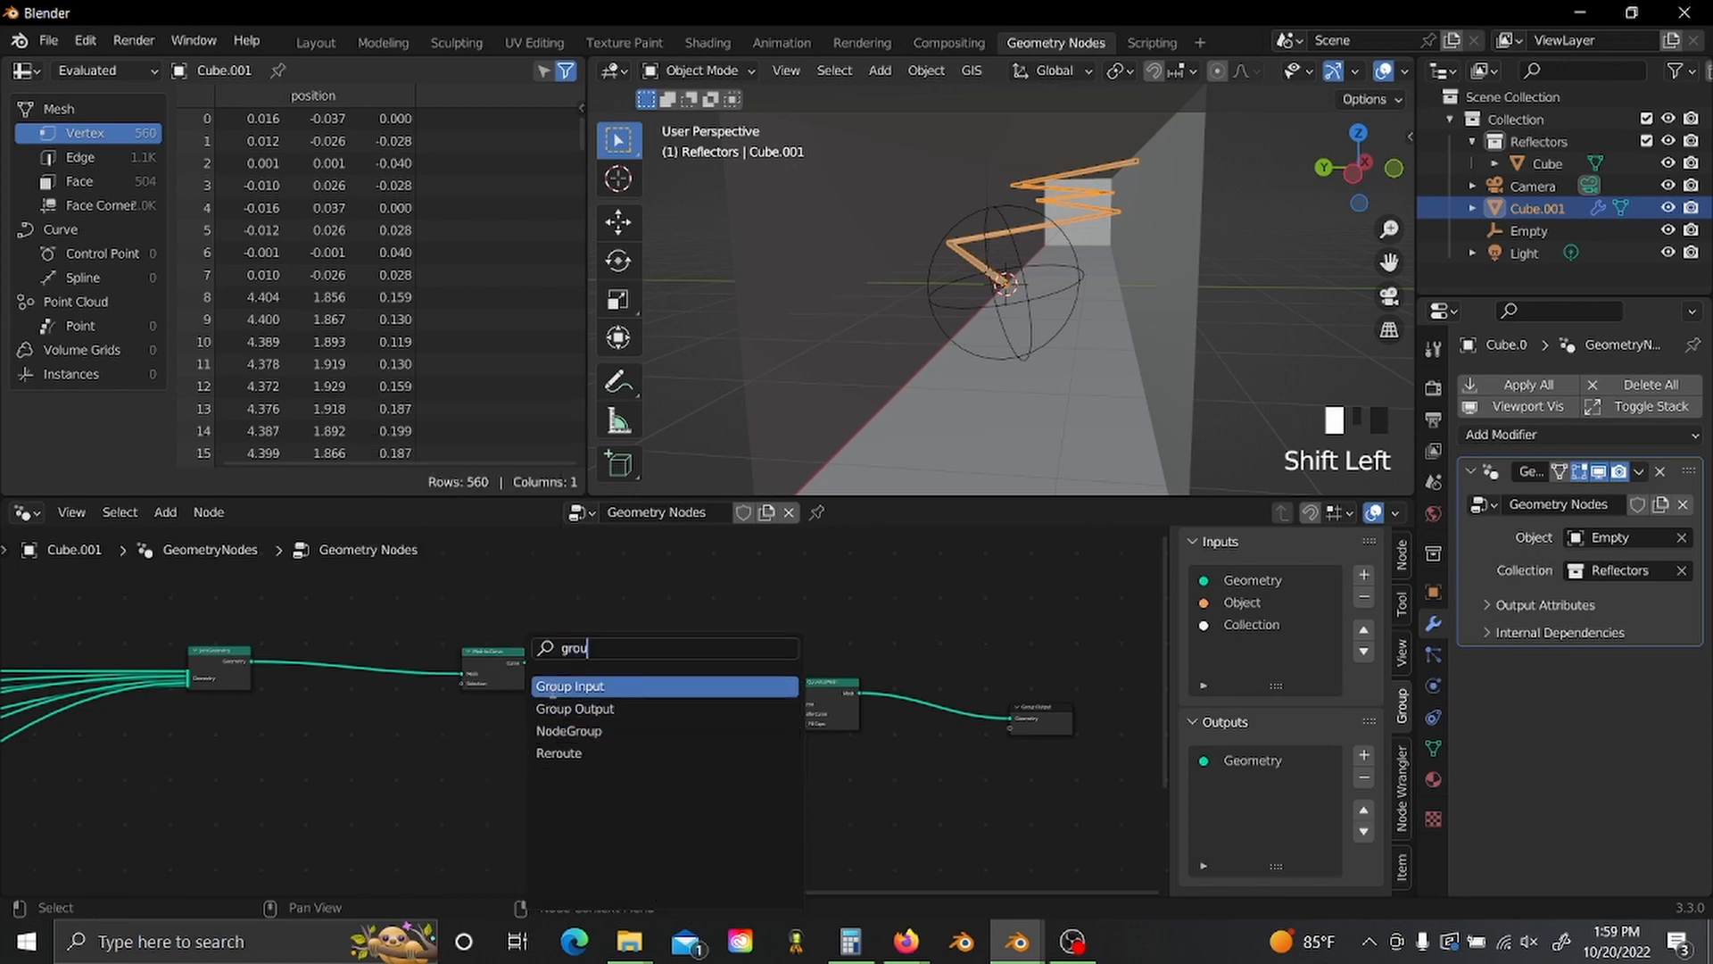
{"action": "left_click", "coordinate": [548, 688]}
{"action": "left_click", "coordinate": [500, 671]}
{"action": "scroll", "coordinate": [548, 783], "scroll_direction": "up", "scroll_amount": 2}
{"action": "scroll", "coordinate": [549, 778], "scroll_direction": "up", "scroll_amount": 2}
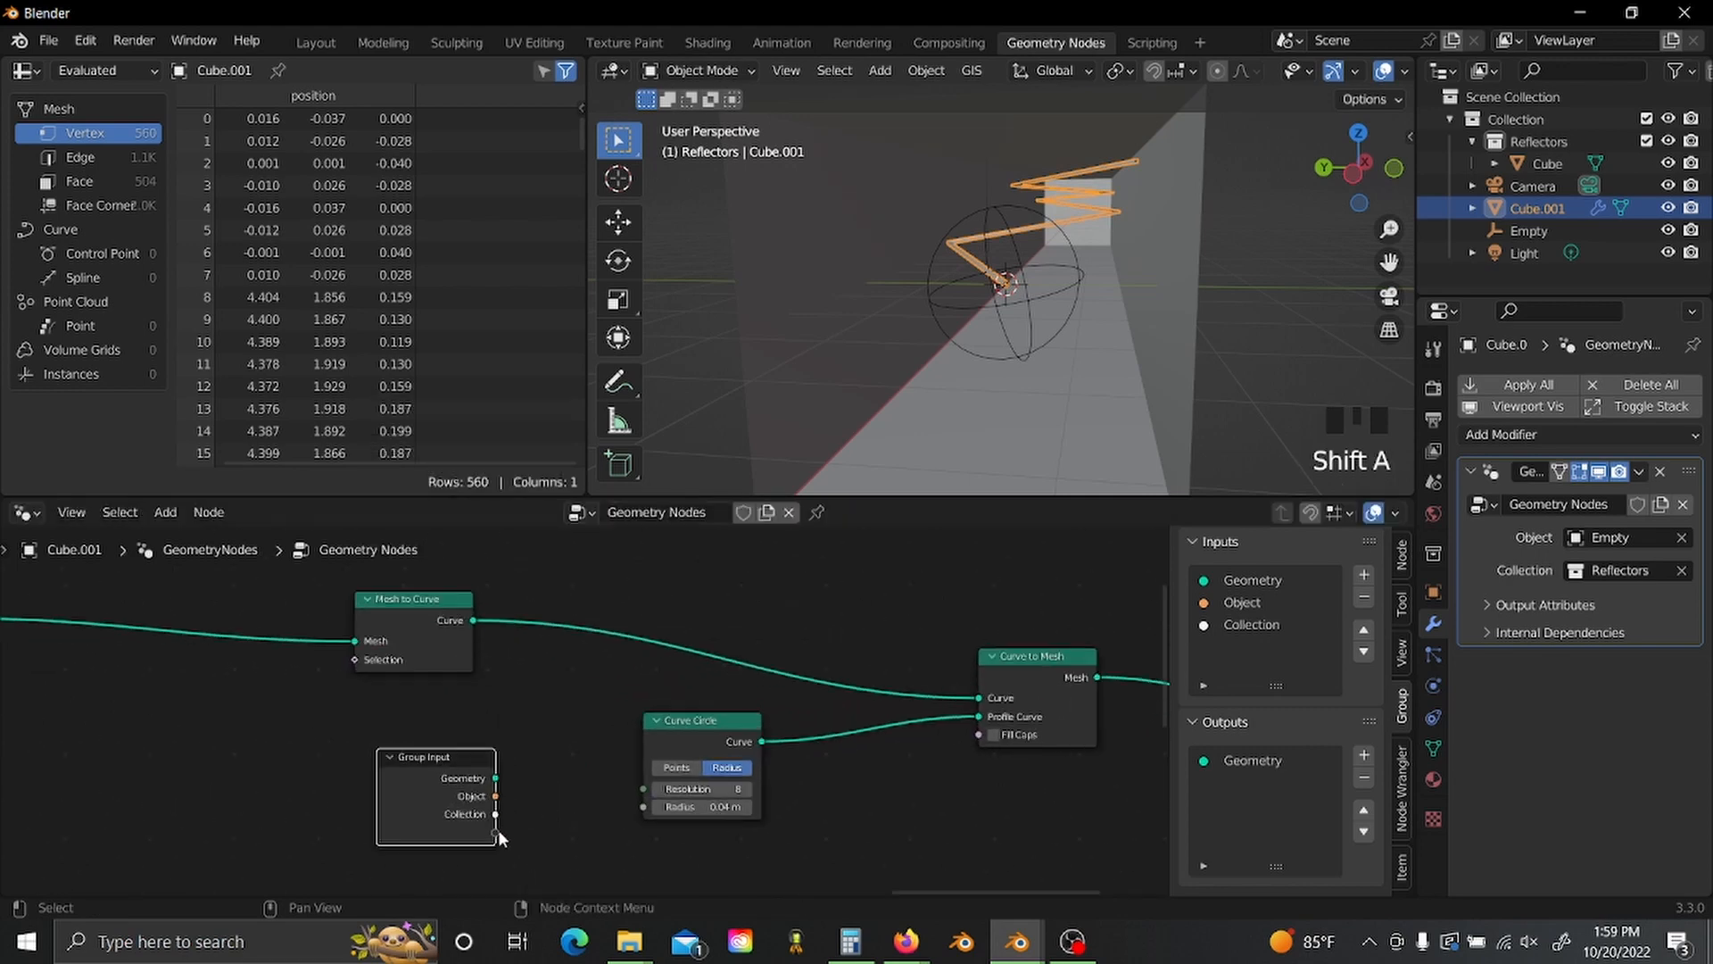
{"action": "left_click_drag", "start_coordinate": [495, 834], "coordinate": [643, 808]}
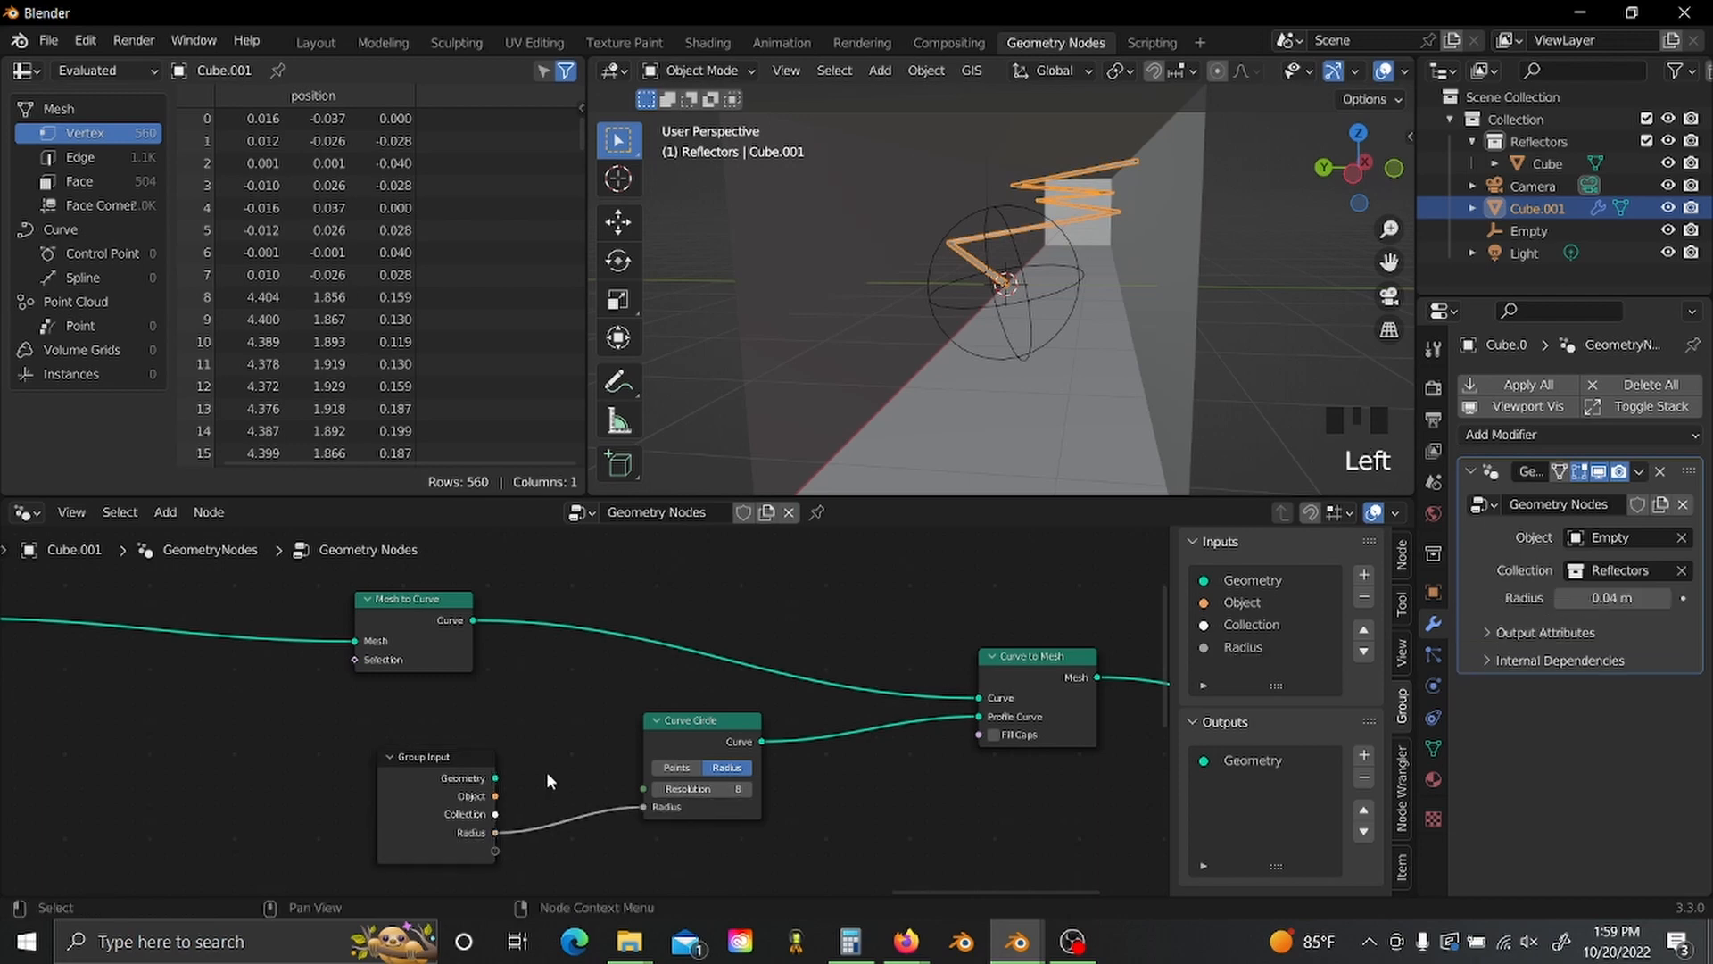
{"action": "mouse_move", "coordinate": [1612, 599]}
{"action": "left_mouse_down"}
{"action": "mouse_move", "coordinate": [1581, 600]}
{"action": "mouse_move", "coordinate": [1611, 600]}
{"action": "left_mouse_up"}
- Move the new Group Input aside and add a Math node on its link to the Curve Circle's Radius
{"action": "left_click_drag", "start_coordinate": [436, 794], "coordinate": [91, 772]}
{"action": "left_click", "coordinate": [302, 746]}
{"action": "key", "text": "shift+a"}
{"action": "type", "text": "s"}
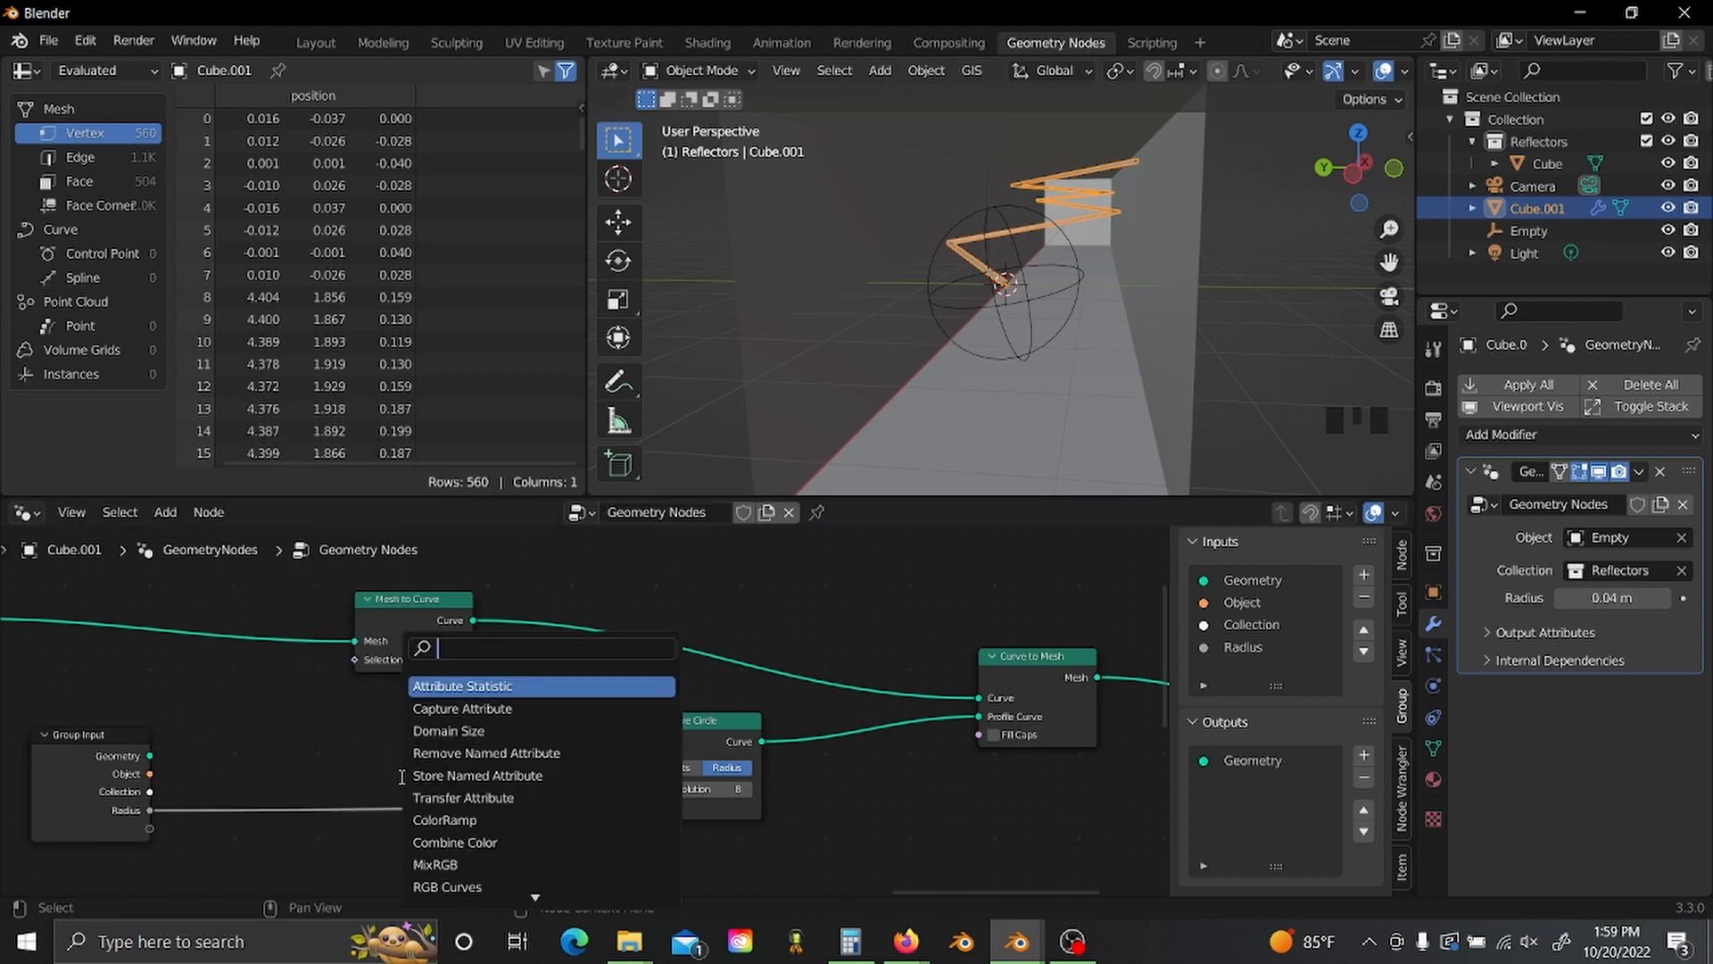
{"action": "type", "text": "math"}
{"action": "key", "text": "Return"}
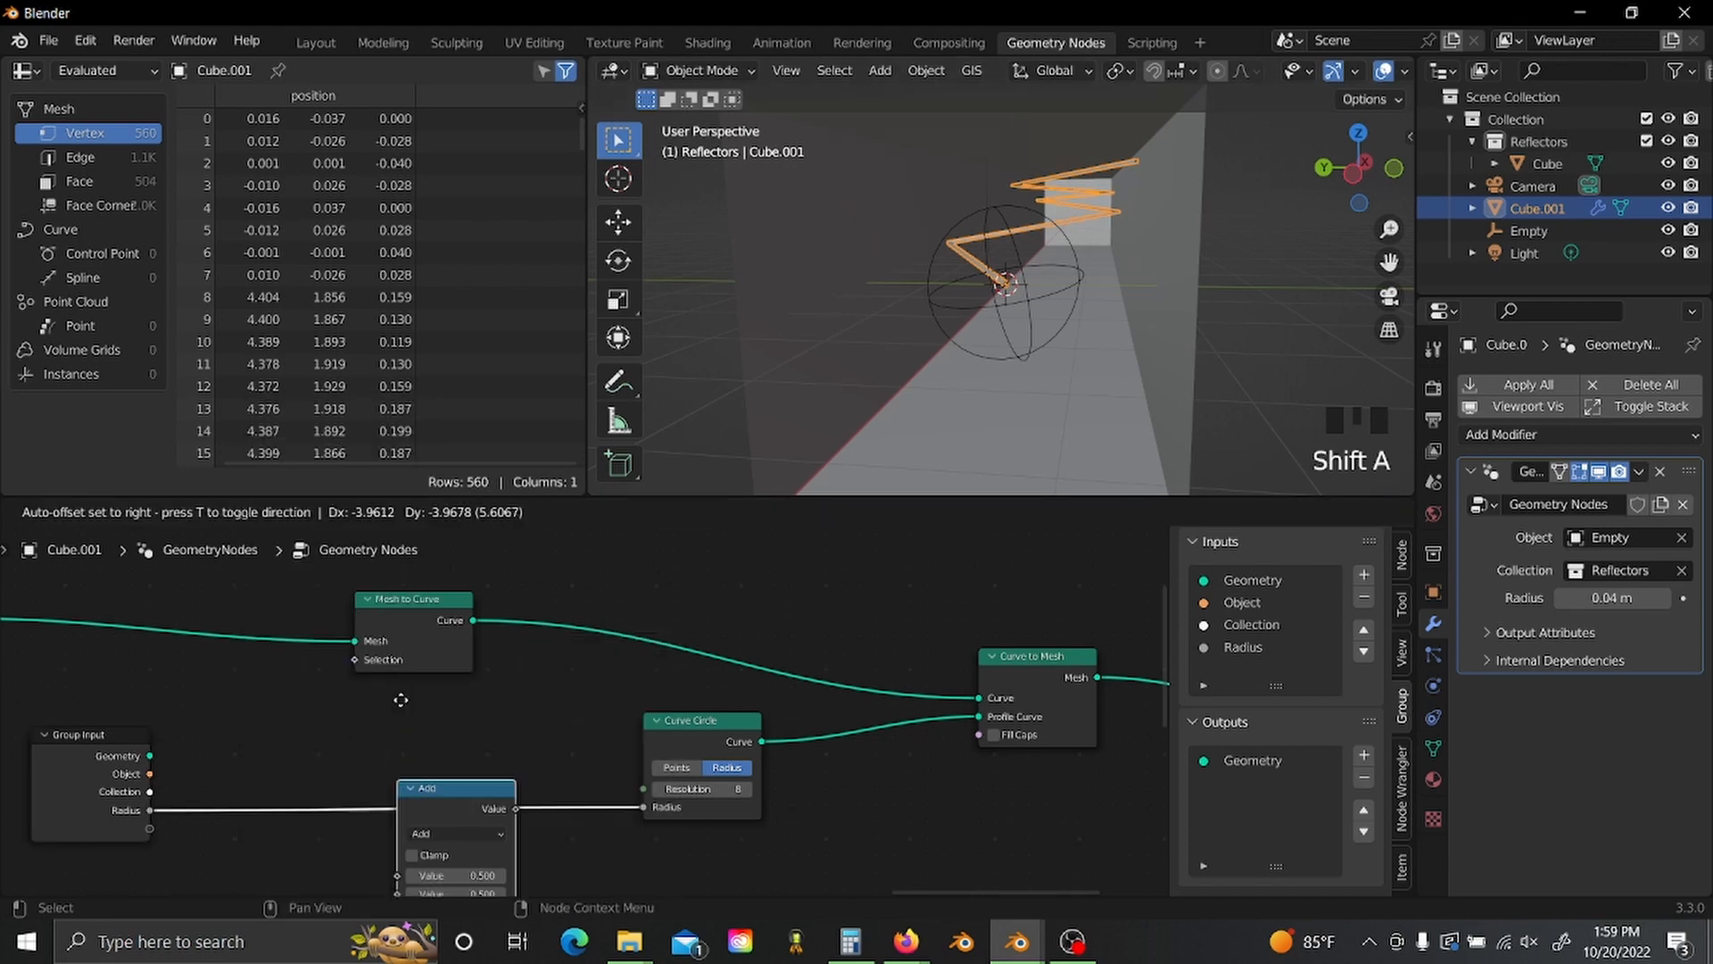
{"action": "left_click", "coordinate": [405, 787]}
- Set the Math node to Divide with a second Value of 100
{"action": "left_click", "coordinate": [406, 787]}
{"action": "left_click", "coordinate": [371, 631]}
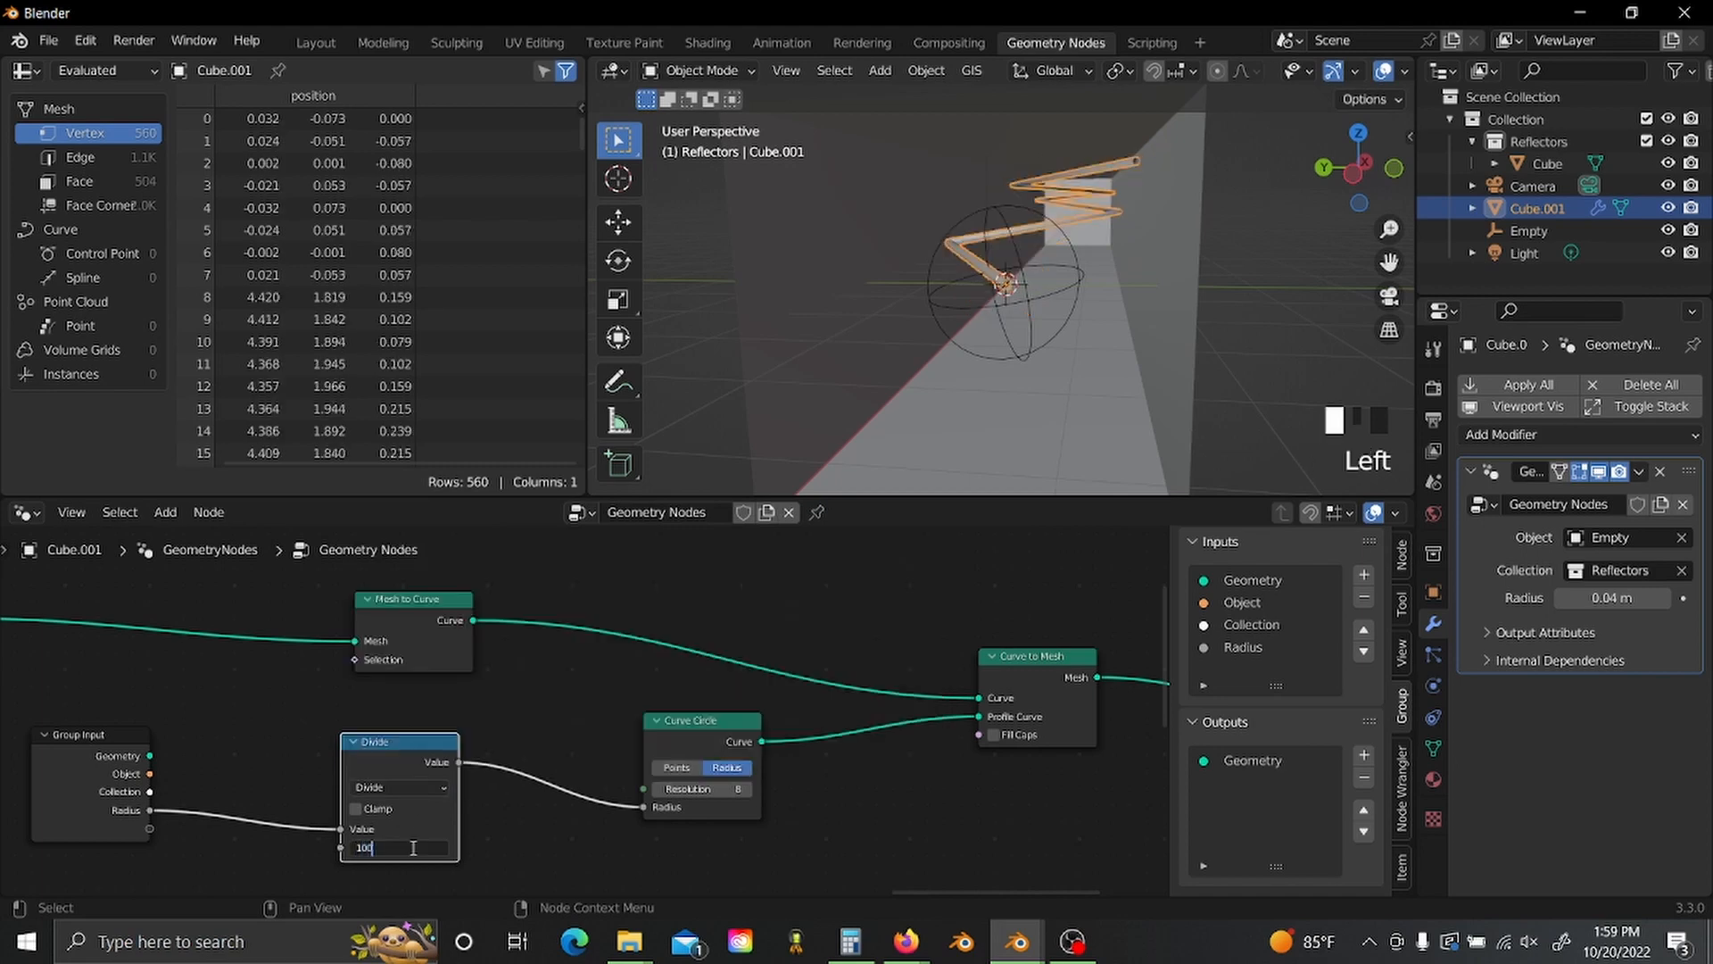
{"action": "key", "text": "Return"}
- Set the modifier's Radius input to about 1.45 m
{"action": "scroll", "coordinate": [535, 827], "scroll_direction": "down", "scroll_amount": 4}
{"action": "middle_click_drag", "start_coordinate": [599, 816], "coordinate": [794, 800]}
{"action": "scroll", "coordinate": [1026, 769], "scroll_direction": "up", "scroll_amount": 7}
{"action": "scroll", "coordinate": [1175, 737], "scroll_direction": "down", "scroll_amount": 4}
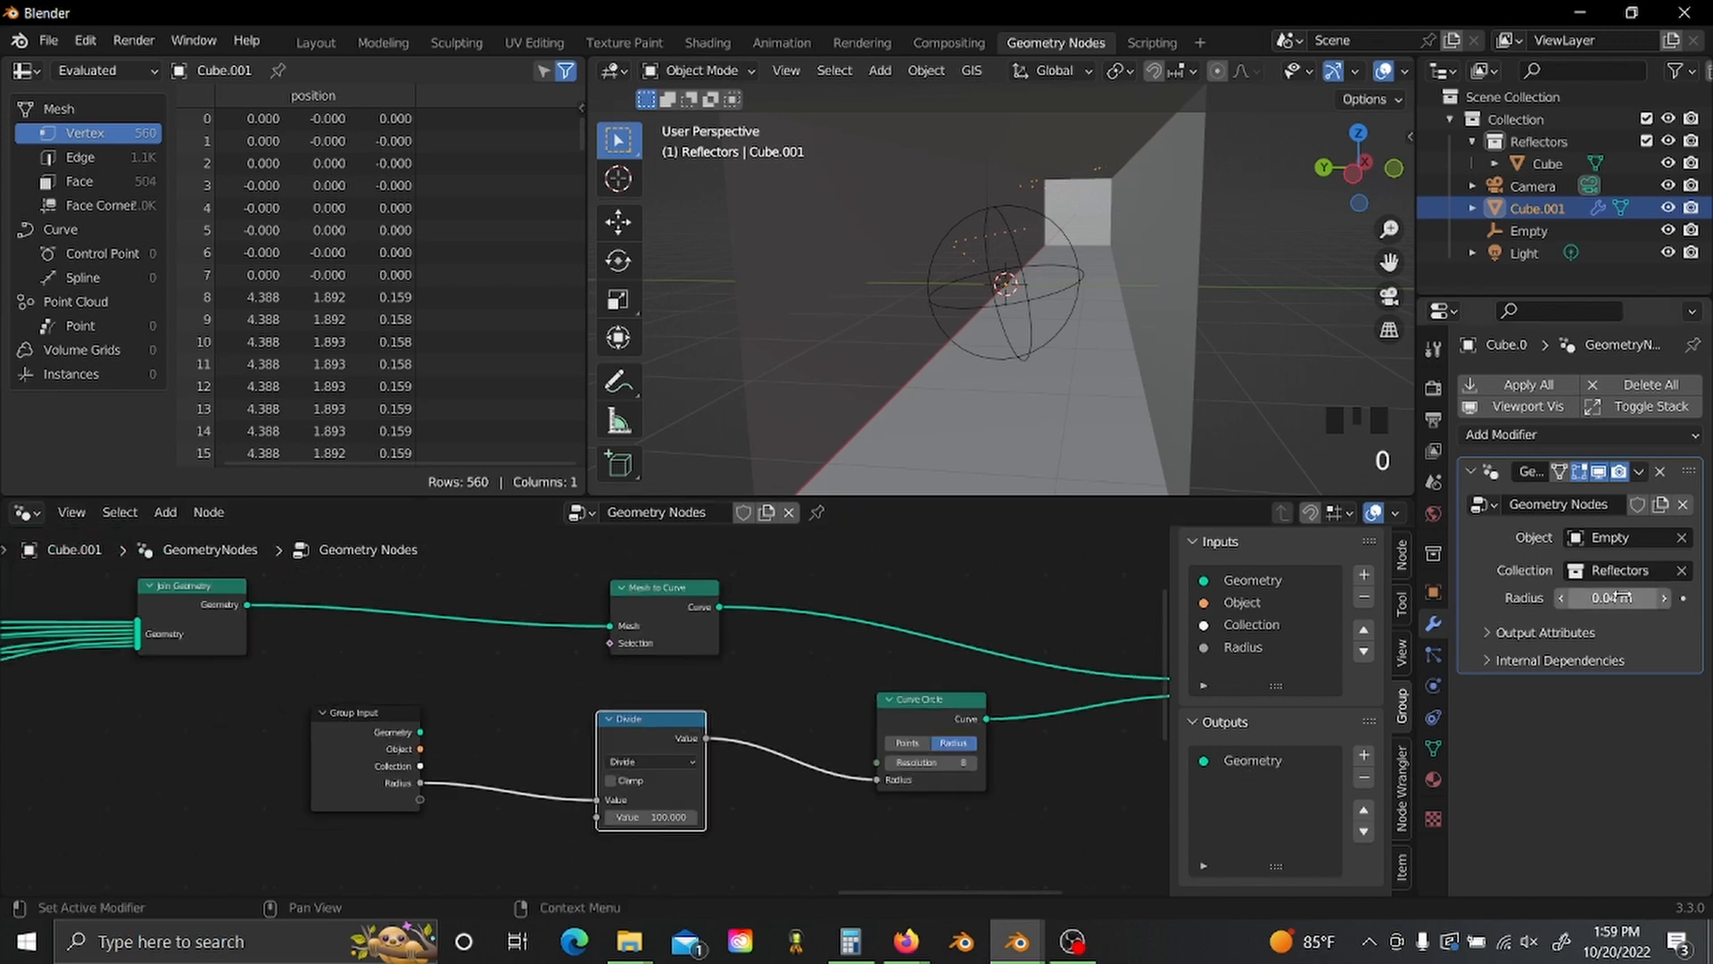
{"action": "mouse_move", "coordinate": [1587, 599]}
{"action": "left_mouse_down"}
{"action": "mouse_move", "coordinate": [1660, 599]}
{"action": "mouse_move", "coordinate": [1617, 598]}
{"action": "left_mouse_up"}
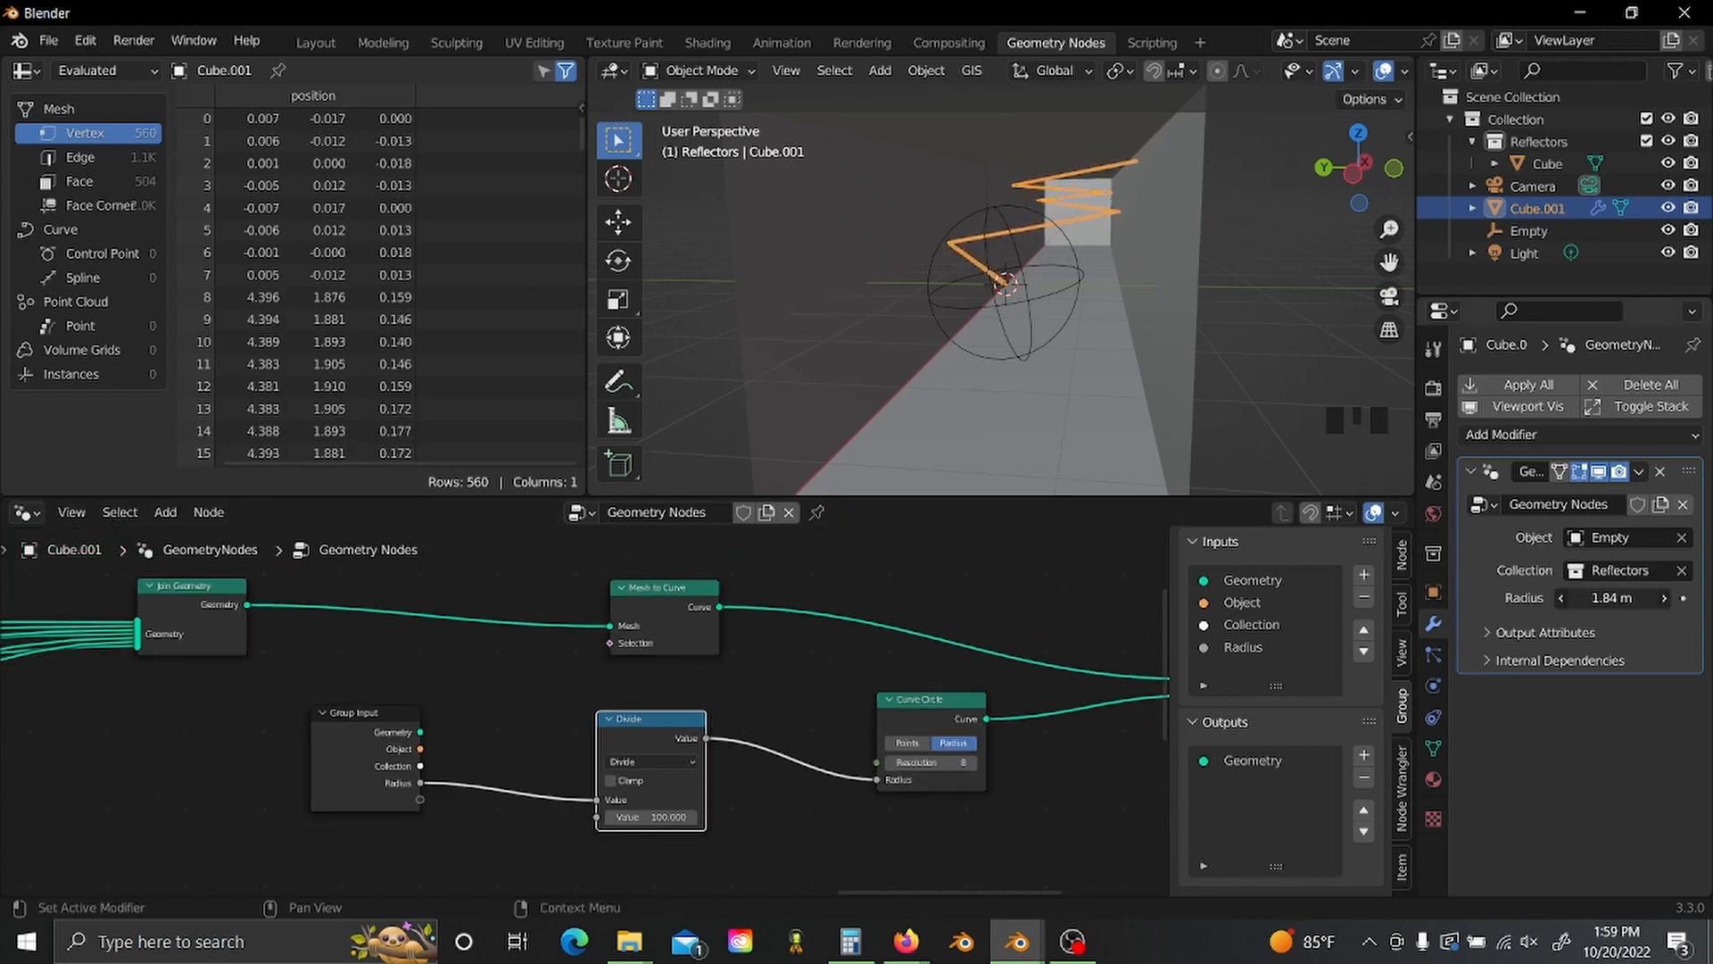
{"action": "left_click_drag", "start_coordinate": [1615, 598], "coordinate": [1609, 599]}
- Move Group Output and Curve to Mesh farther from Mesh to Curve to open a gap between the curve nodes
{"action": "scroll", "coordinate": [937, 698], "scroll_direction": "down", "scroll_amount": 5}
{"action": "middle_click_drag", "start_coordinate": [937, 698], "coordinate": [474, 691]}
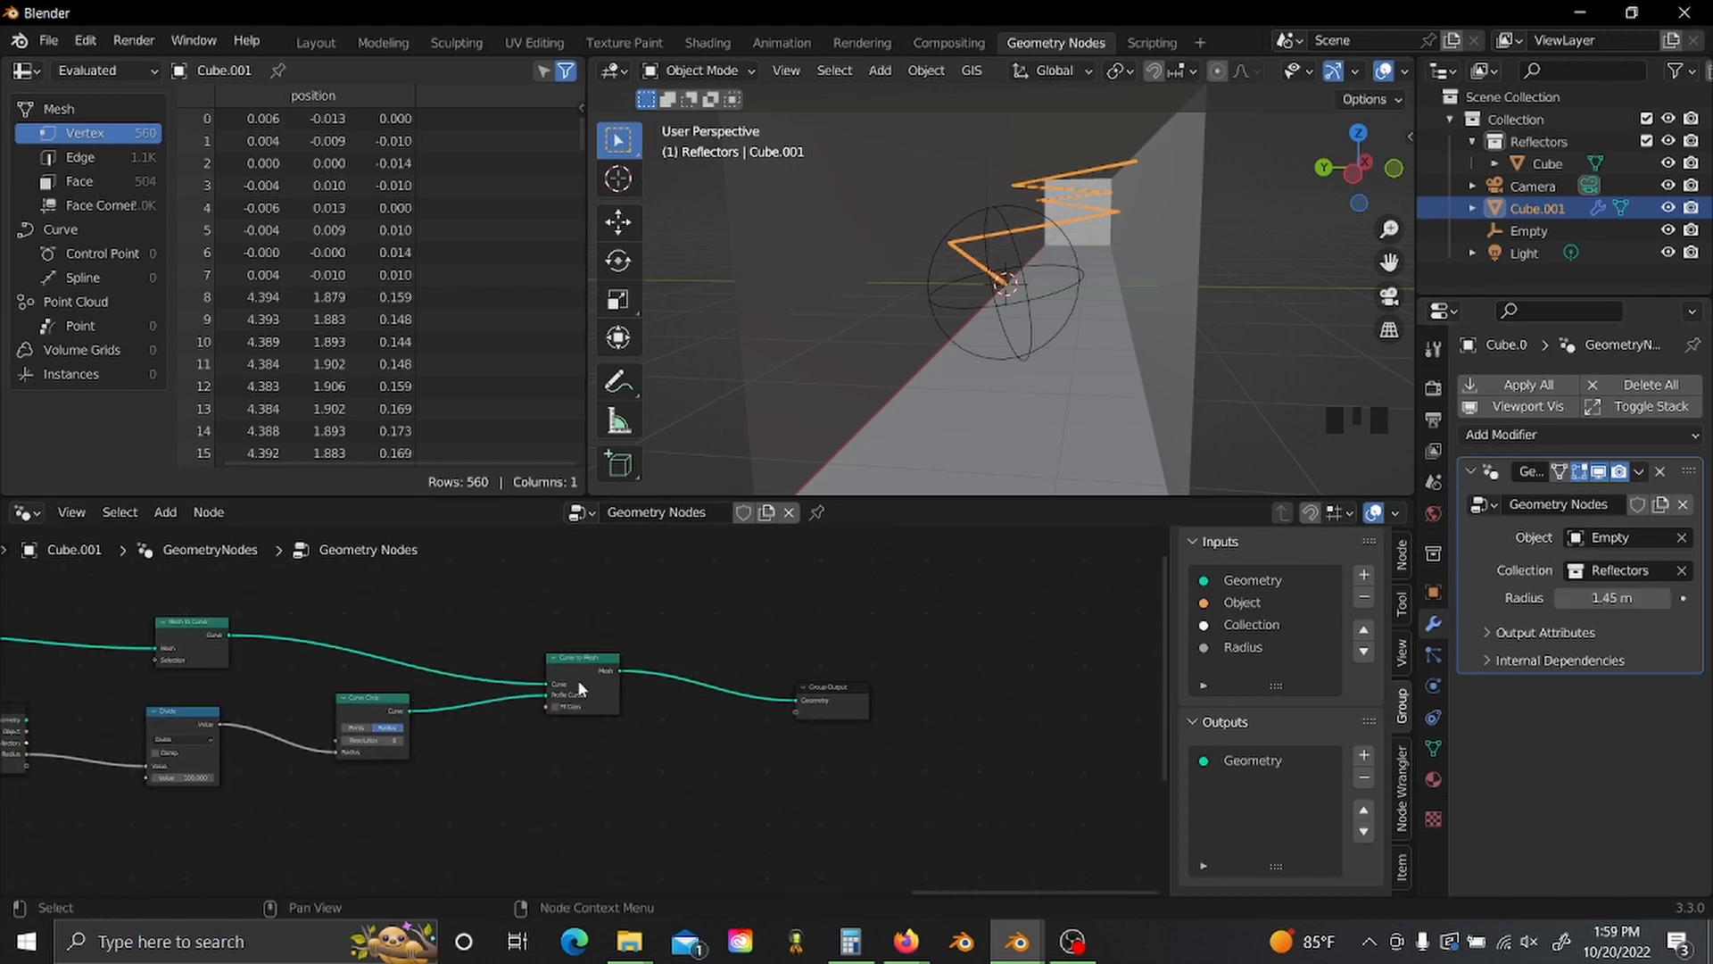
{"action": "scroll", "coordinate": [482, 695], "scroll_direction": "down", "scroll_amount": 2}
{"action": "left_click_drag", "start_coordinate": [567, 663], "coordinate": [828, 760]}
{"action": "key", "text": "g"}
{"action": "left_click", "coordinate": [1161, 741]}
{"action": "left_click_drag", "start_coordinate": [447, 645], "coordinate": [551, 729]}
{"action": "key", "text": "g"}
{"action": "left_click", "coordinate": [948, 739]}
- Move the Group Input, Divide and Curve Circle nodes together next to Curve to Mesh
{"action": "scroll", "coordinate": [639, 763], "scroll_direction": "down", "scroll_amount": 5}
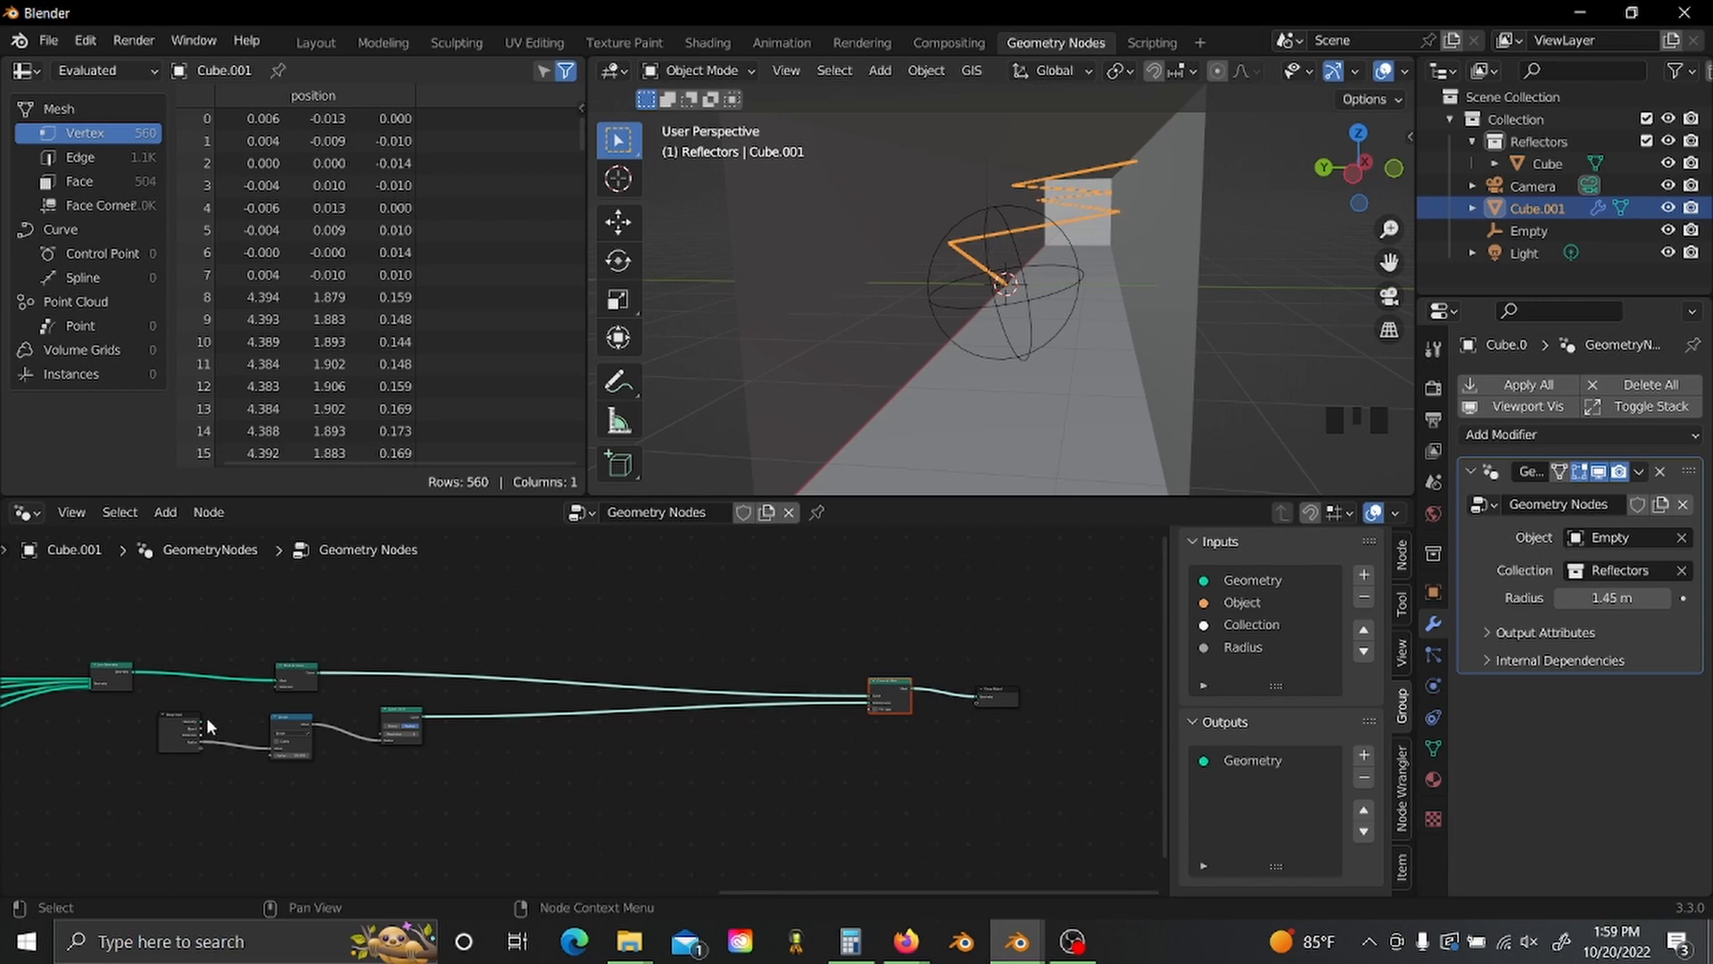
{"action": "left_click_drag", "start_coordinate": [206, 715], "coordinate": [336, 746]}
{"action": "key", "text": "g"}
{"action": "left_click", "coordinate": [444, 773]}
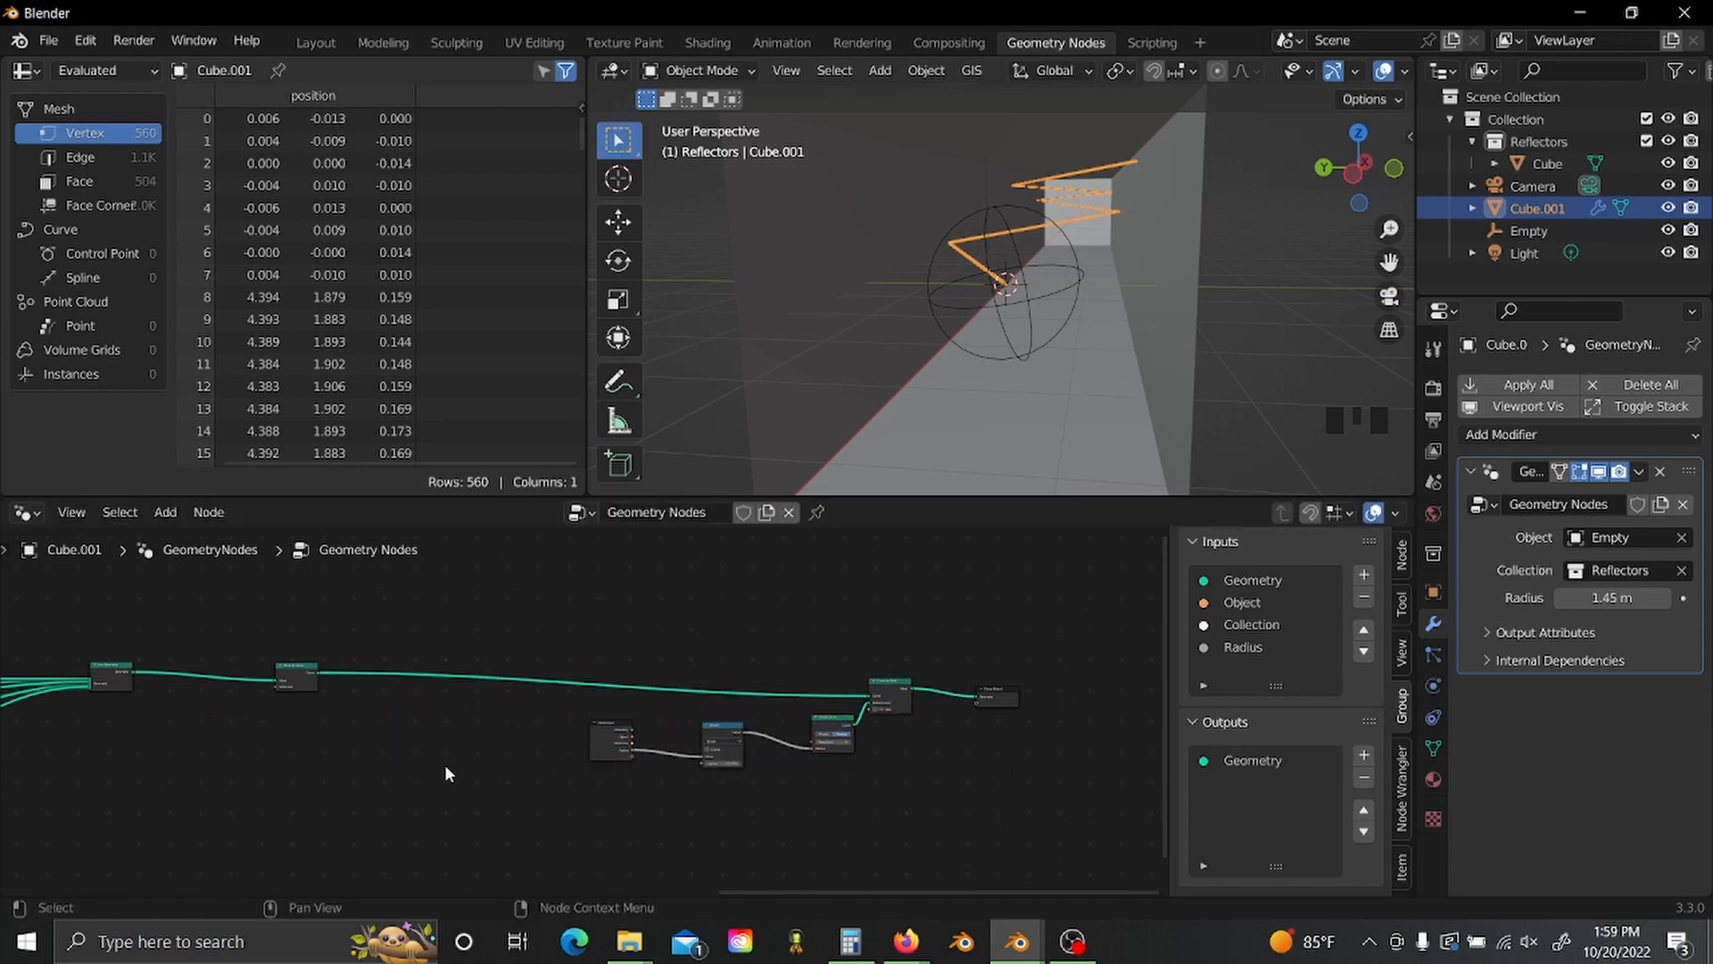
- Insert a Trim Curve node on the link between Mesh to Curve and Curve to Mesh
{"action": "scroll", "coordinate": [445, 772], "scroll_direction": "up", "scroll_amount": 2}
{"action": "key", "text": "shift+a"}
{"action": "type", "text": "tr"}
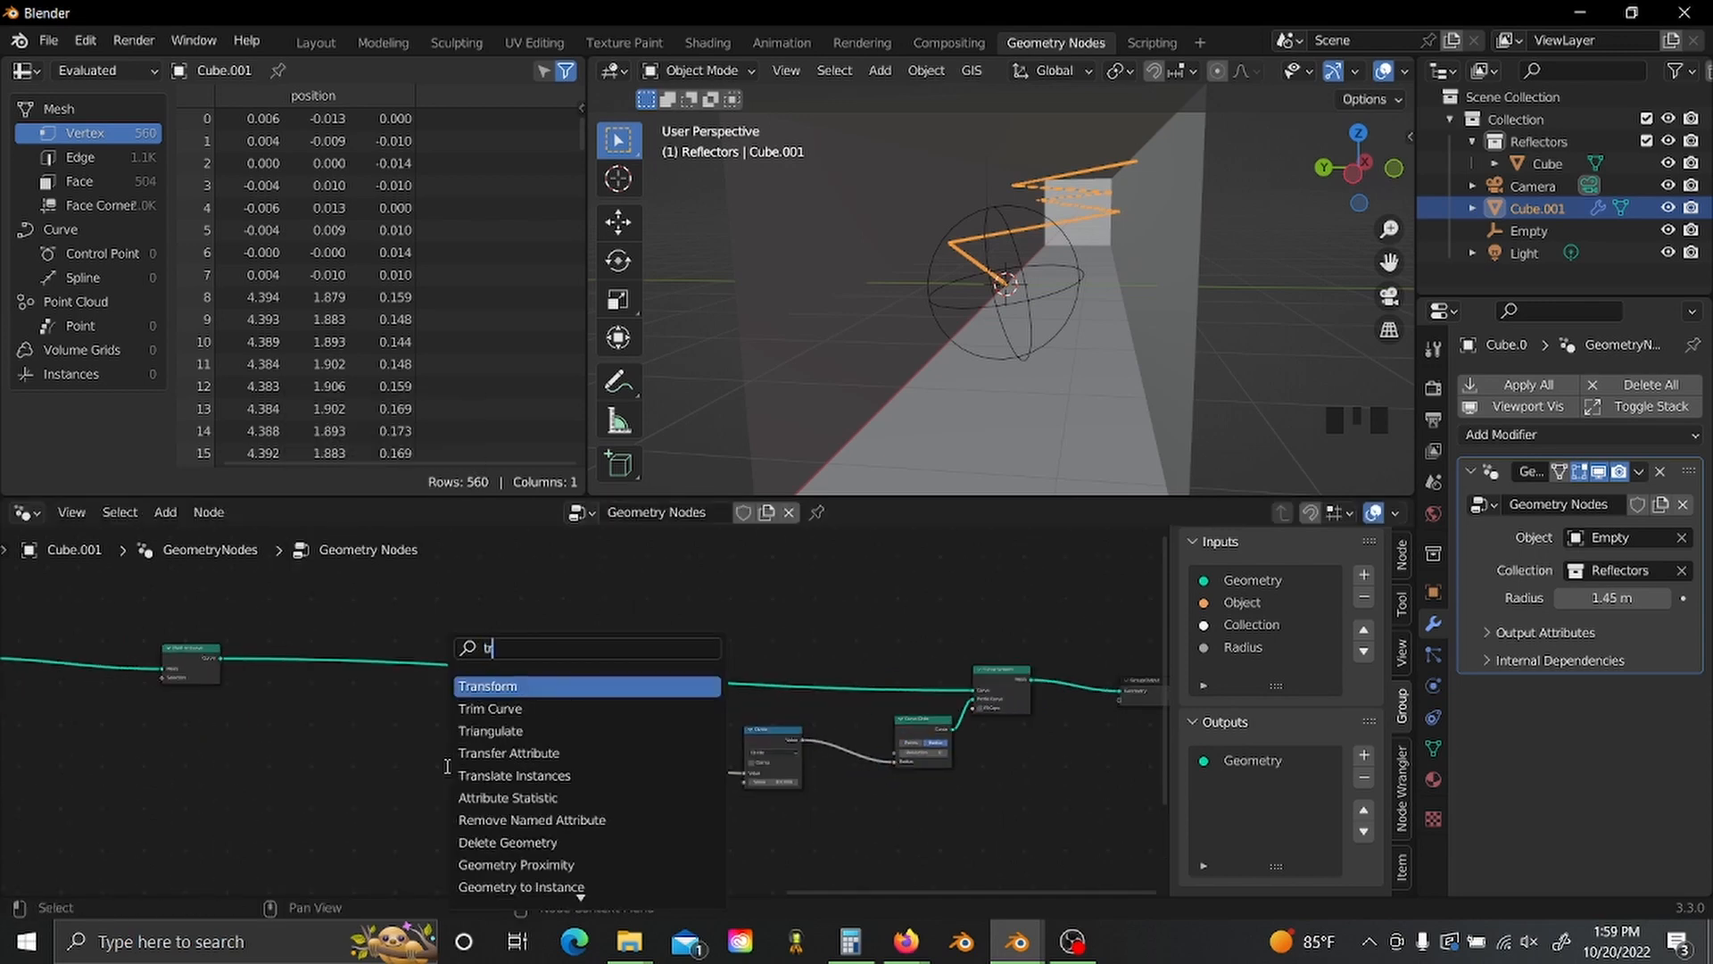
{"action": "left_click", "coordinate": [481, 708]}
{"action": "left_click", "coordinate": [811, 694]}
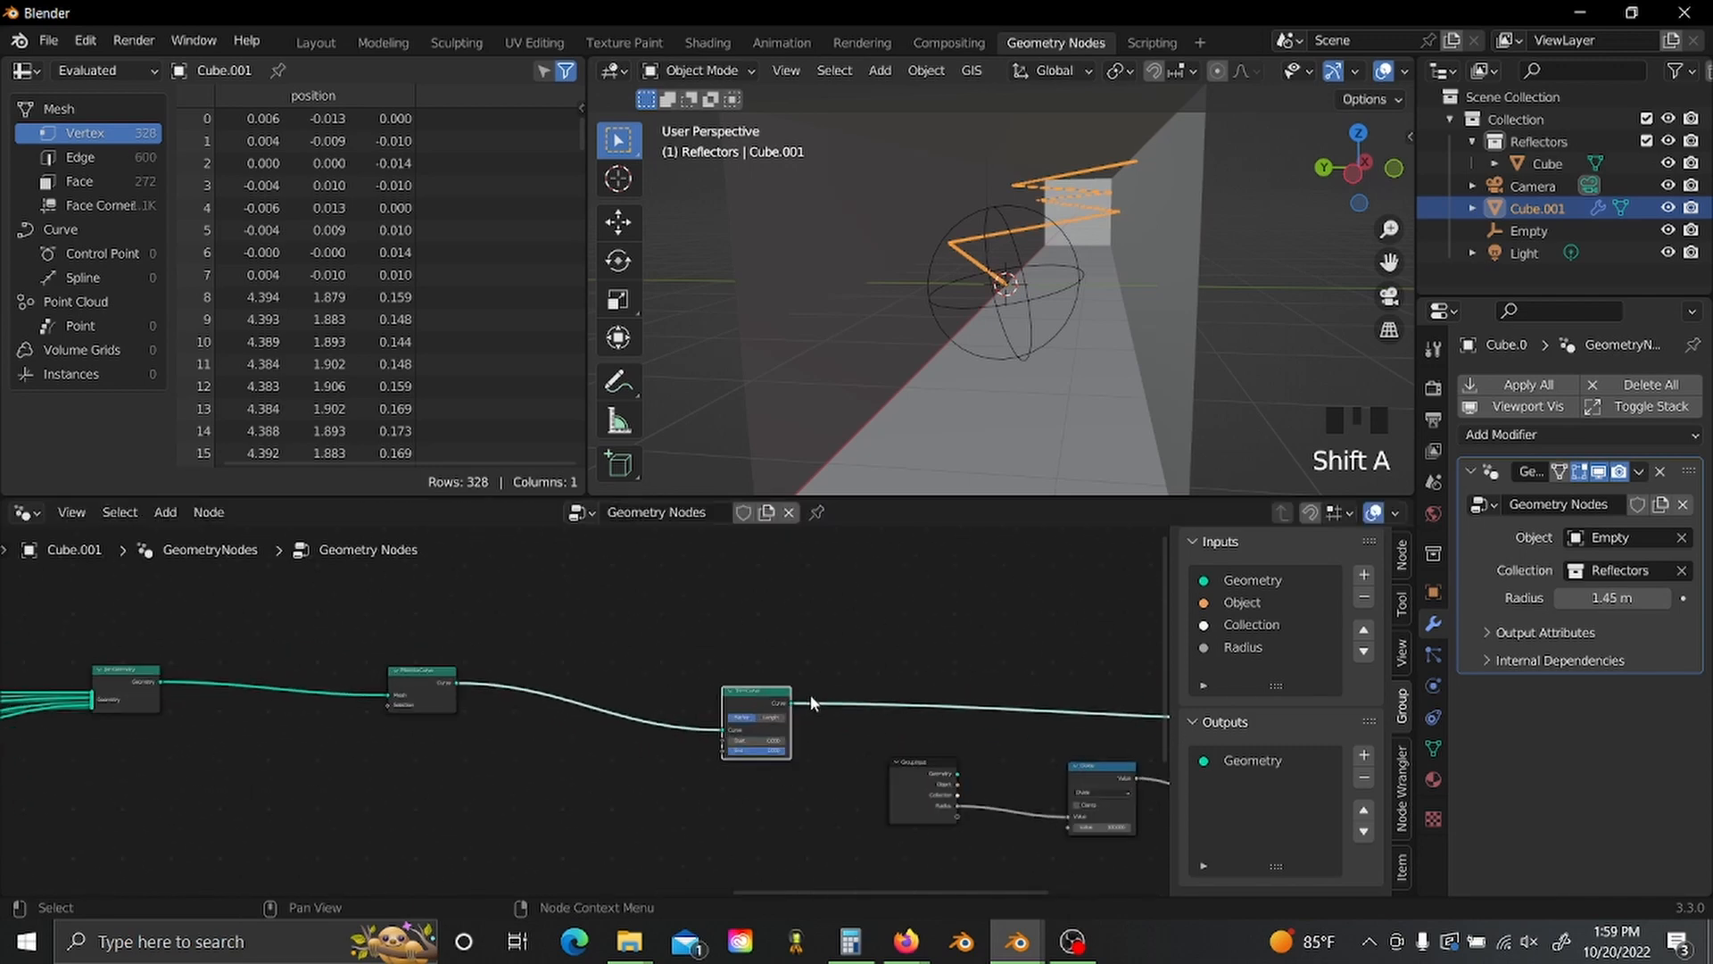
{"action": "scroll", "coordinate": [810, 695], "scroll_direction": "up", "scroll_amount": 2}
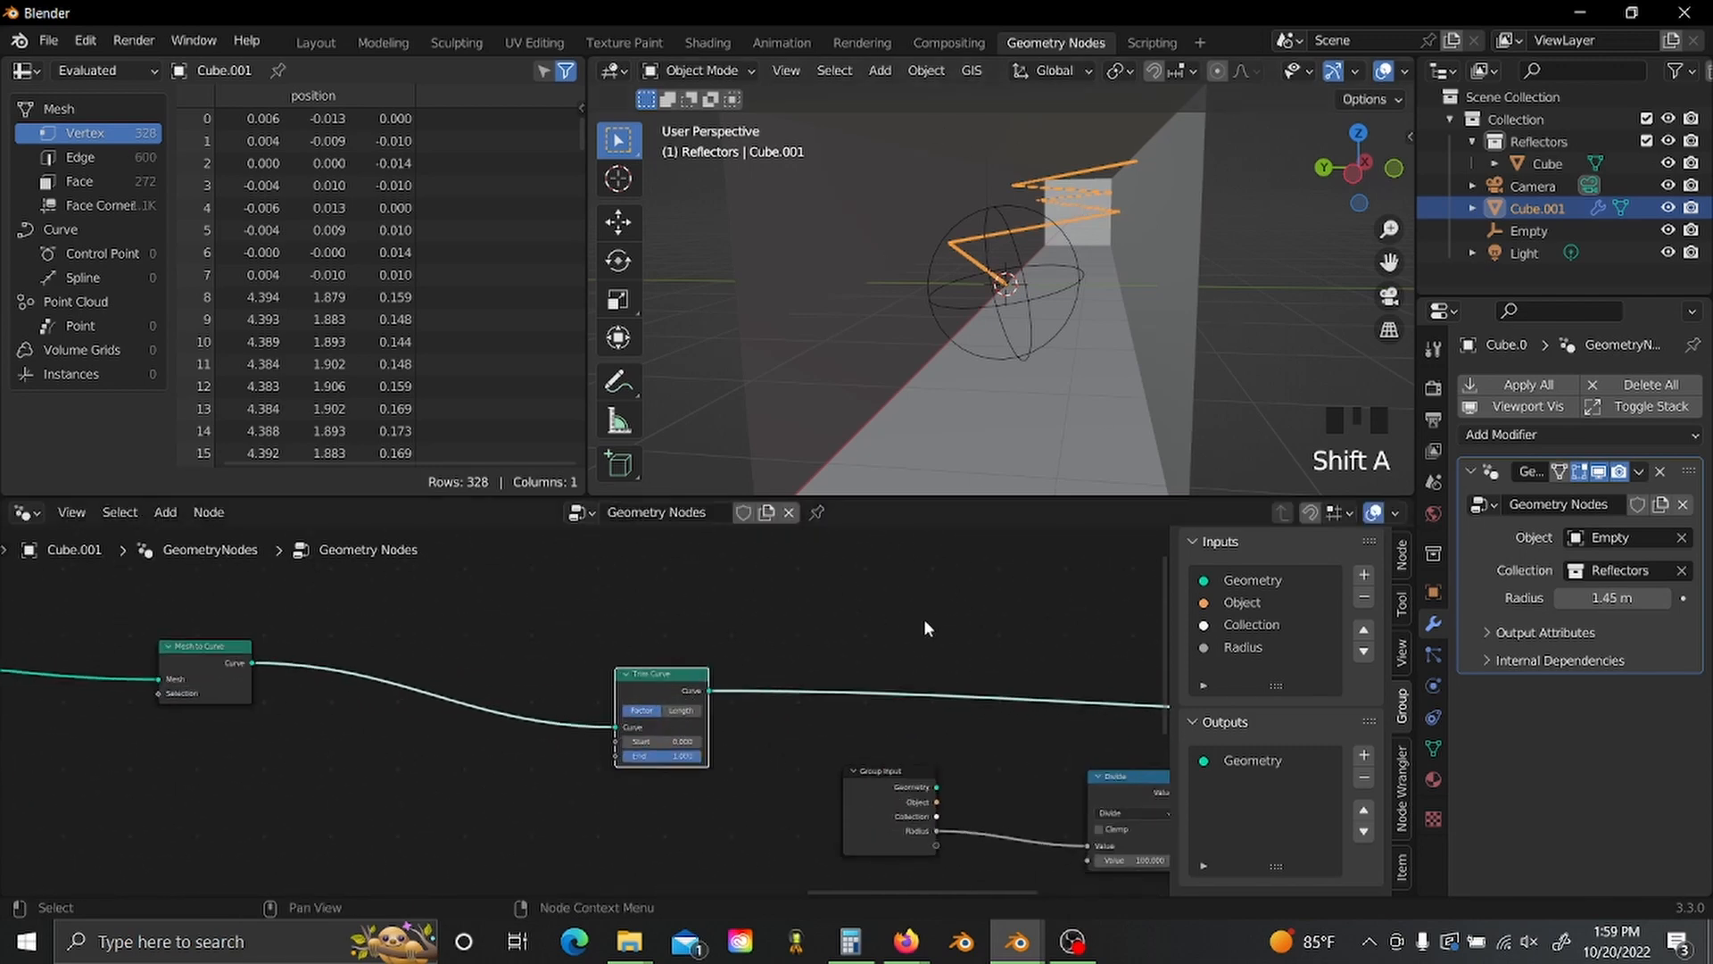
{"action": "scroll", "coordinate": [830, 746], "scroll_direction": "up", "scroll_amount": 3}
{"action": "left_click_drag", "start_coordinate": [783, 799], "coordinate": [929, 769]}
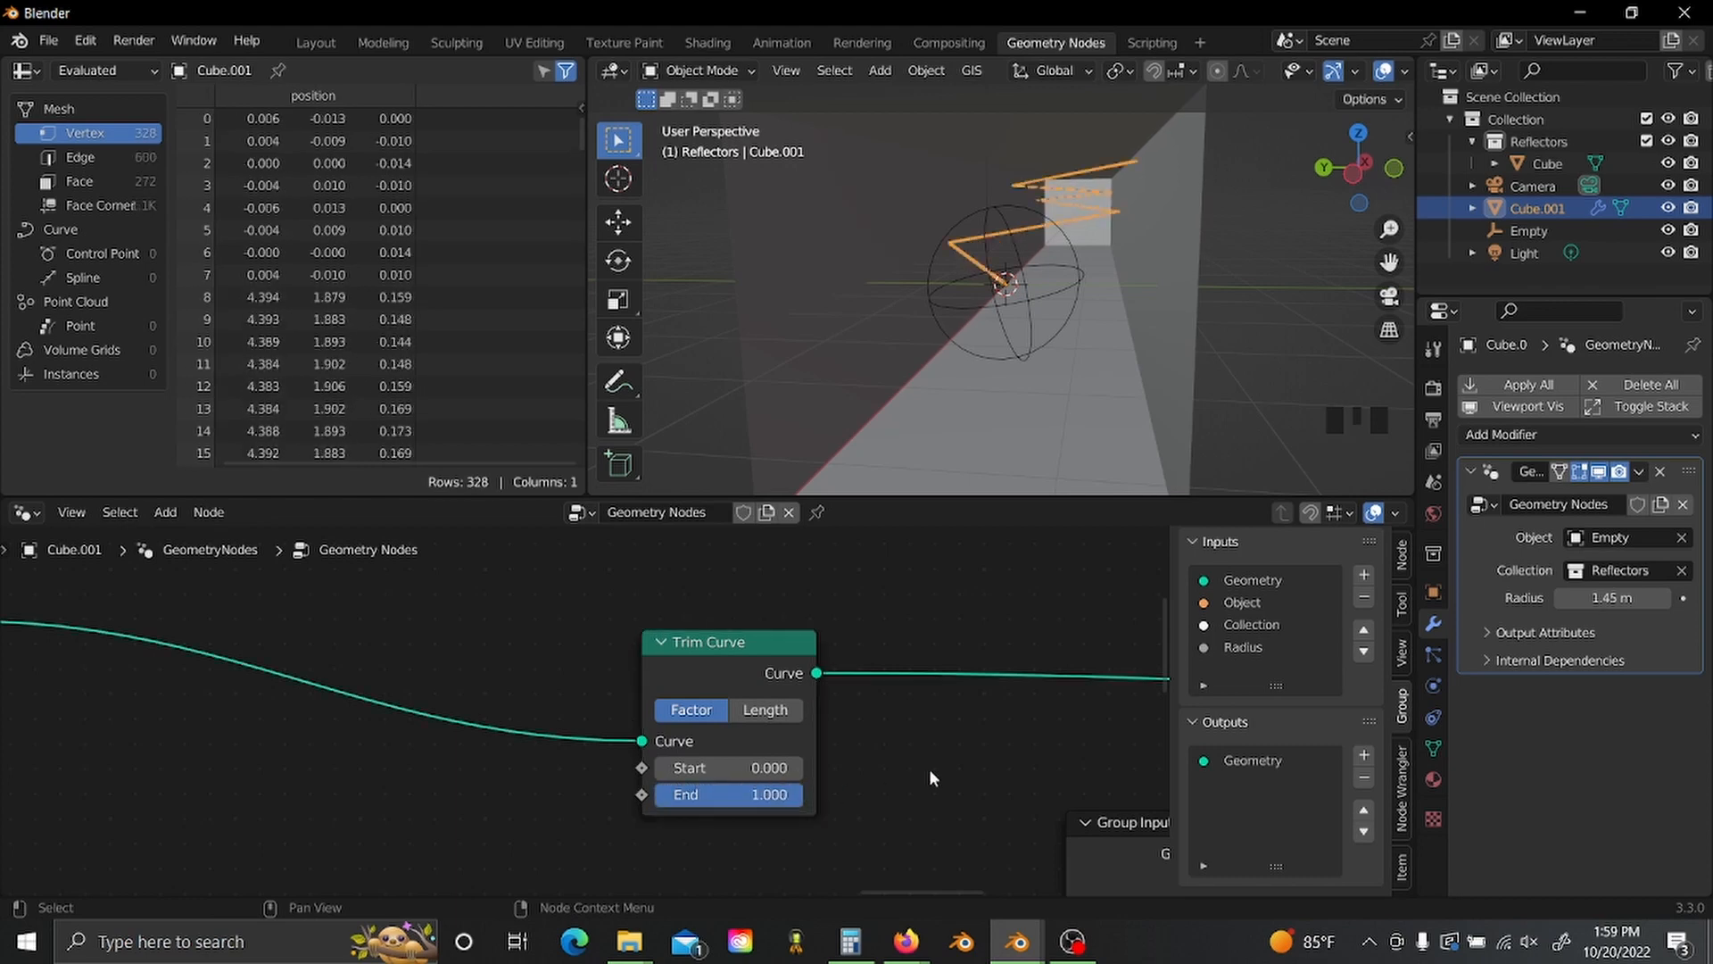
- Place Group Input beside Trim Curve and expose the node's Start and End values as new group inputs
{"action": "scroll", "coordinate": [929, 768], "scroll_direction": "down", "scroll_amount": 4}
{"action": "left_click_drag", "start_coordinate": [826, 800], "coordinate": [612, 739]}
{"action": "scroll", "coordinate": [407, 808], "scroll_direction": "up", "scroll_amount": 1}
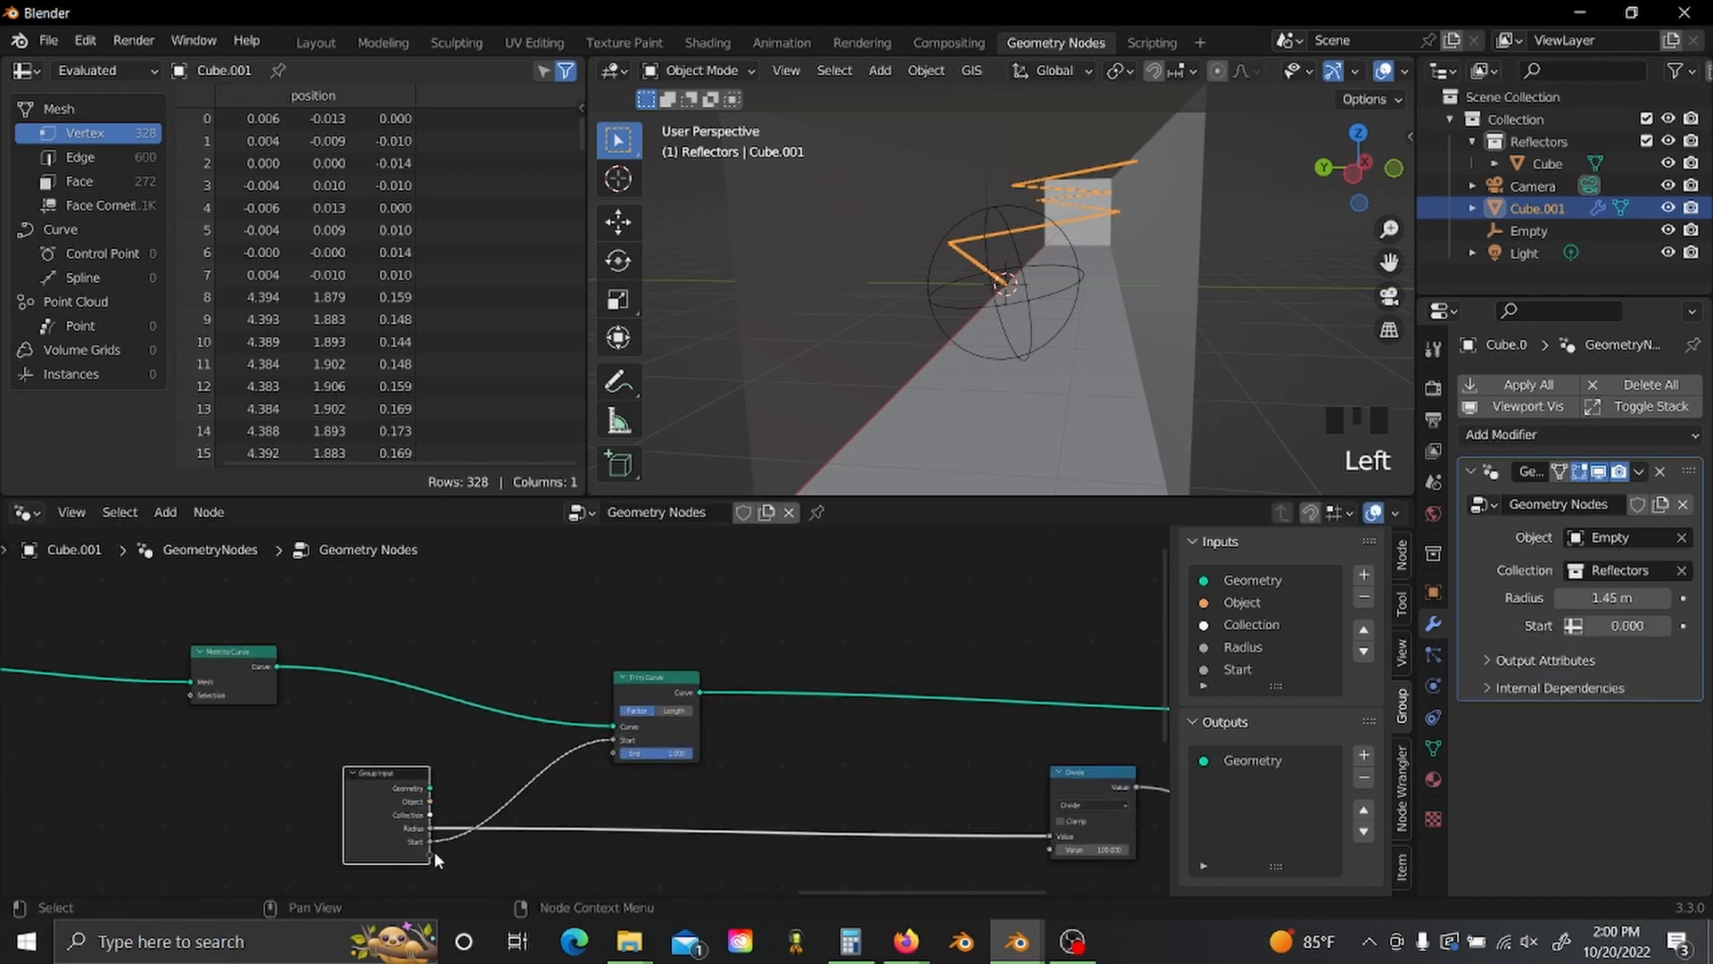
{"action": "left_click_drag", "start_coordinate": [426, 855], "coordinate": [612, 753]}
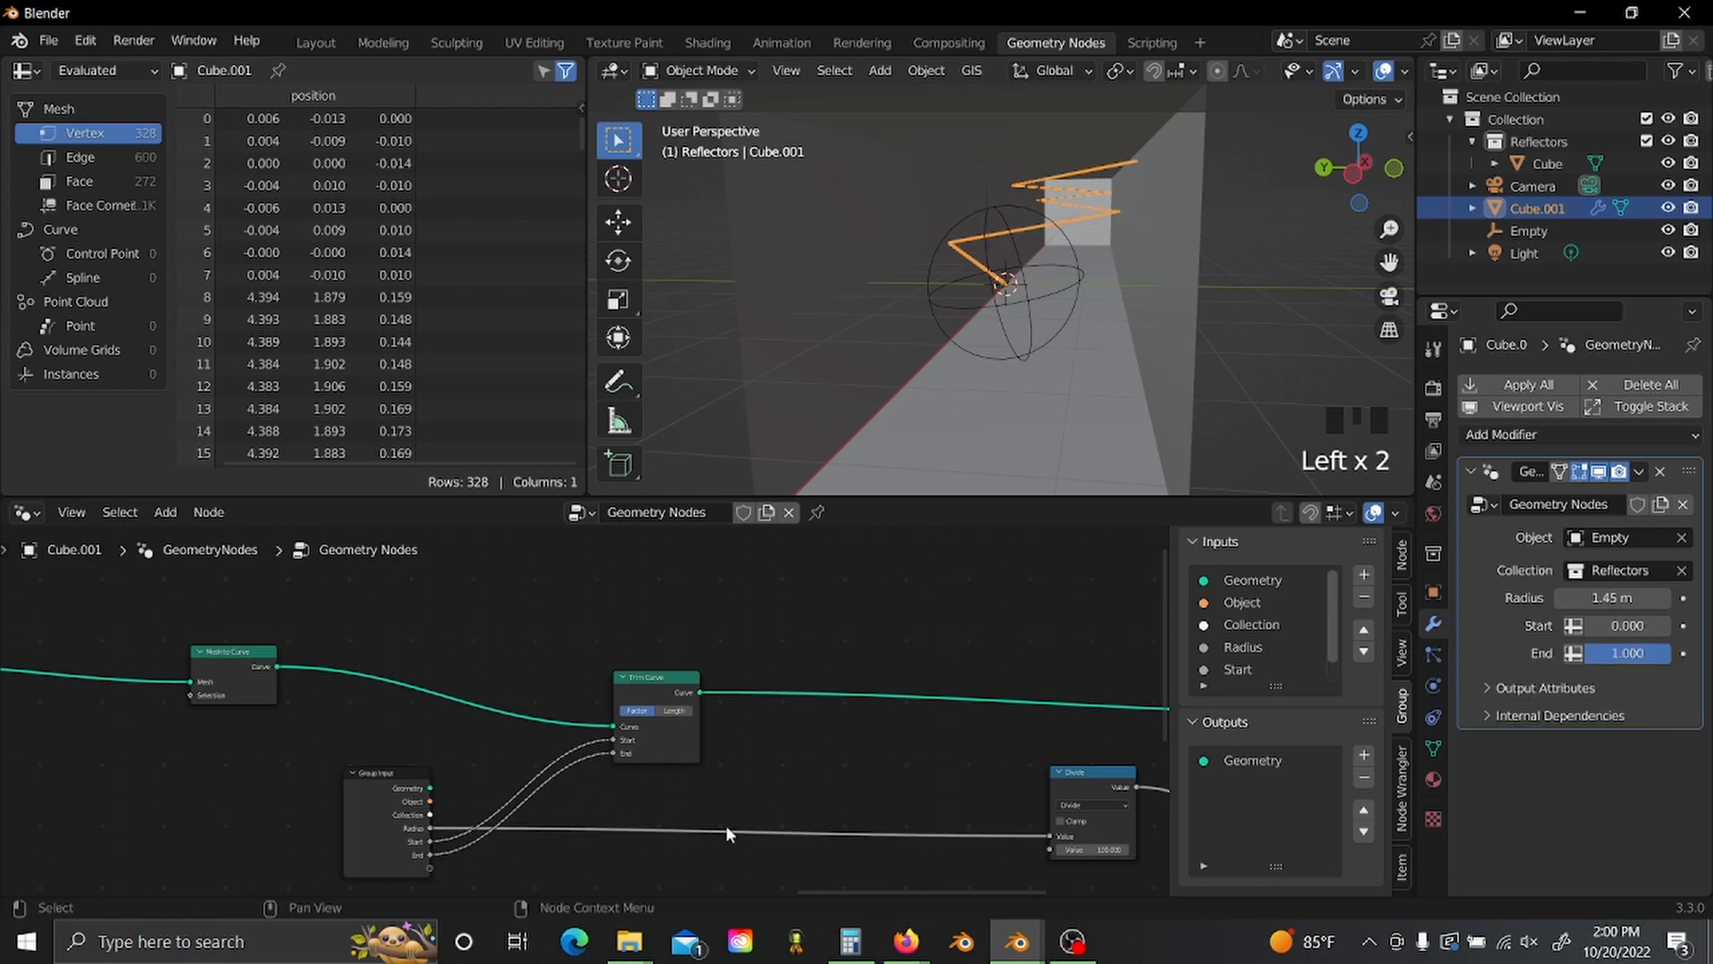
- Move the Group Output node farther away from Curve to Mesh
{"action": "scroll", "coordinate": [721, 816], "scroll_direction": "down", "scroll_amount": 13}
{"action": "middle_click_drag", "start_coordinate": [665, 775], "coordinate": [464, 771]}
{"action": "scroll", "coordinate": [574, 756], "scroll_direction": "up", "scroll_amount": 7}
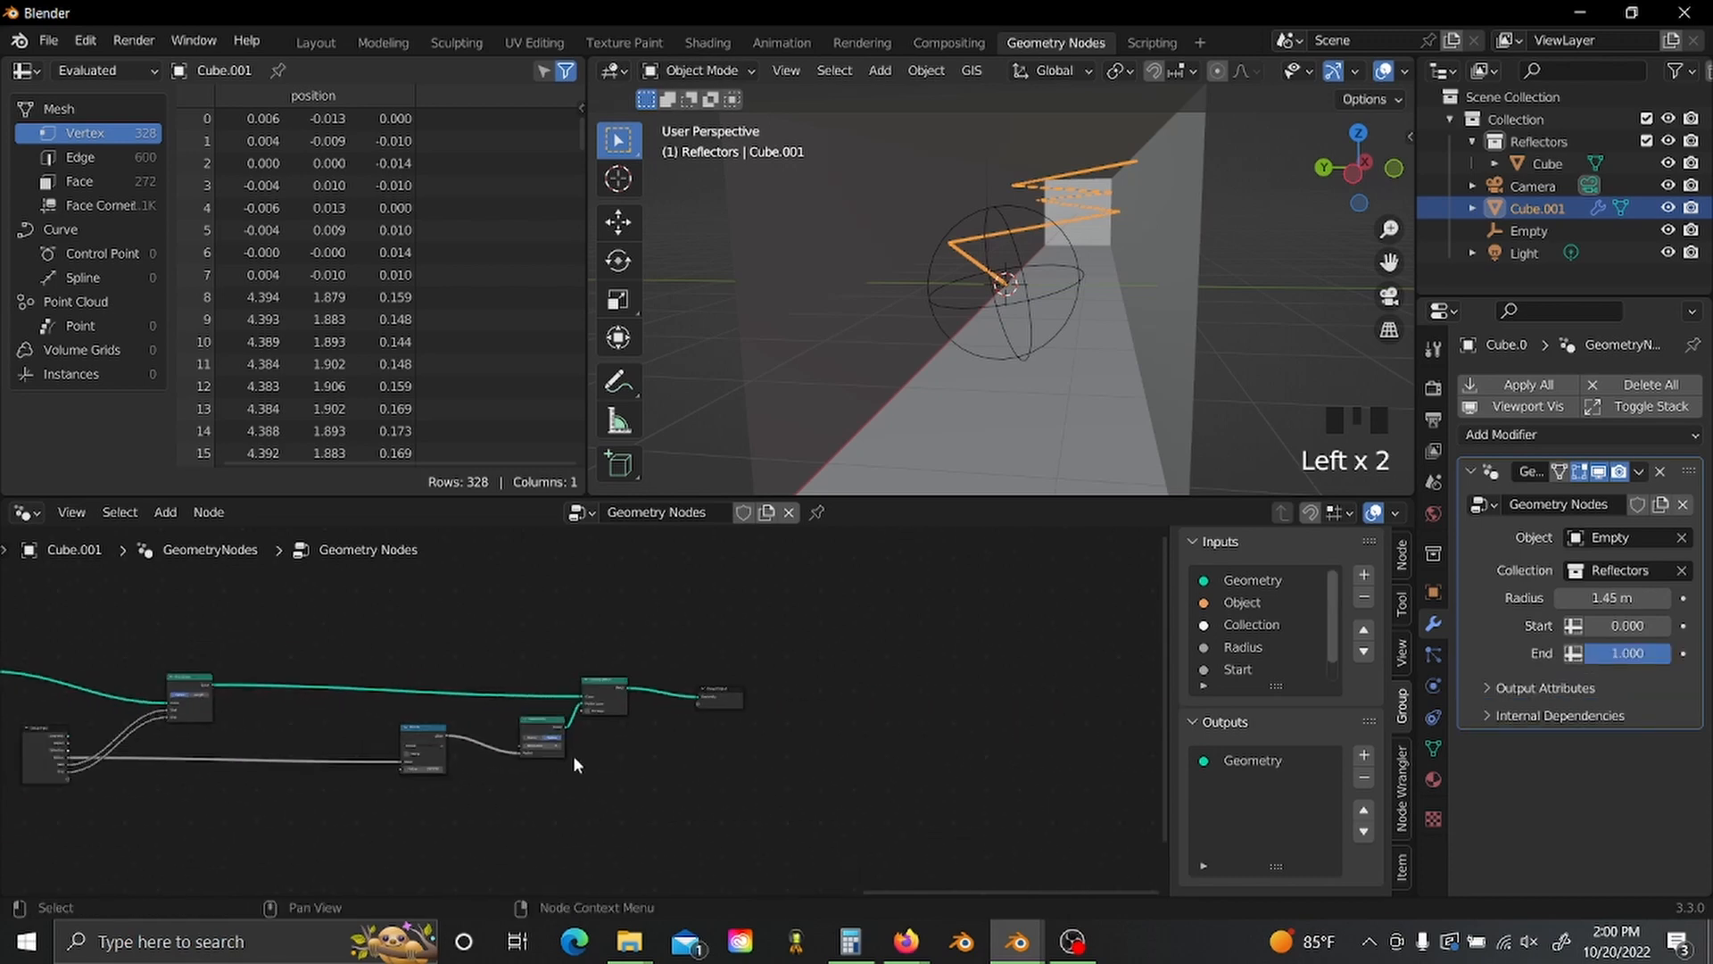
{"action": "left_click_drag", "start_coordinate": [651, 670], "coordinate": [740, 753]}
{"action": "key", "text": "g"}
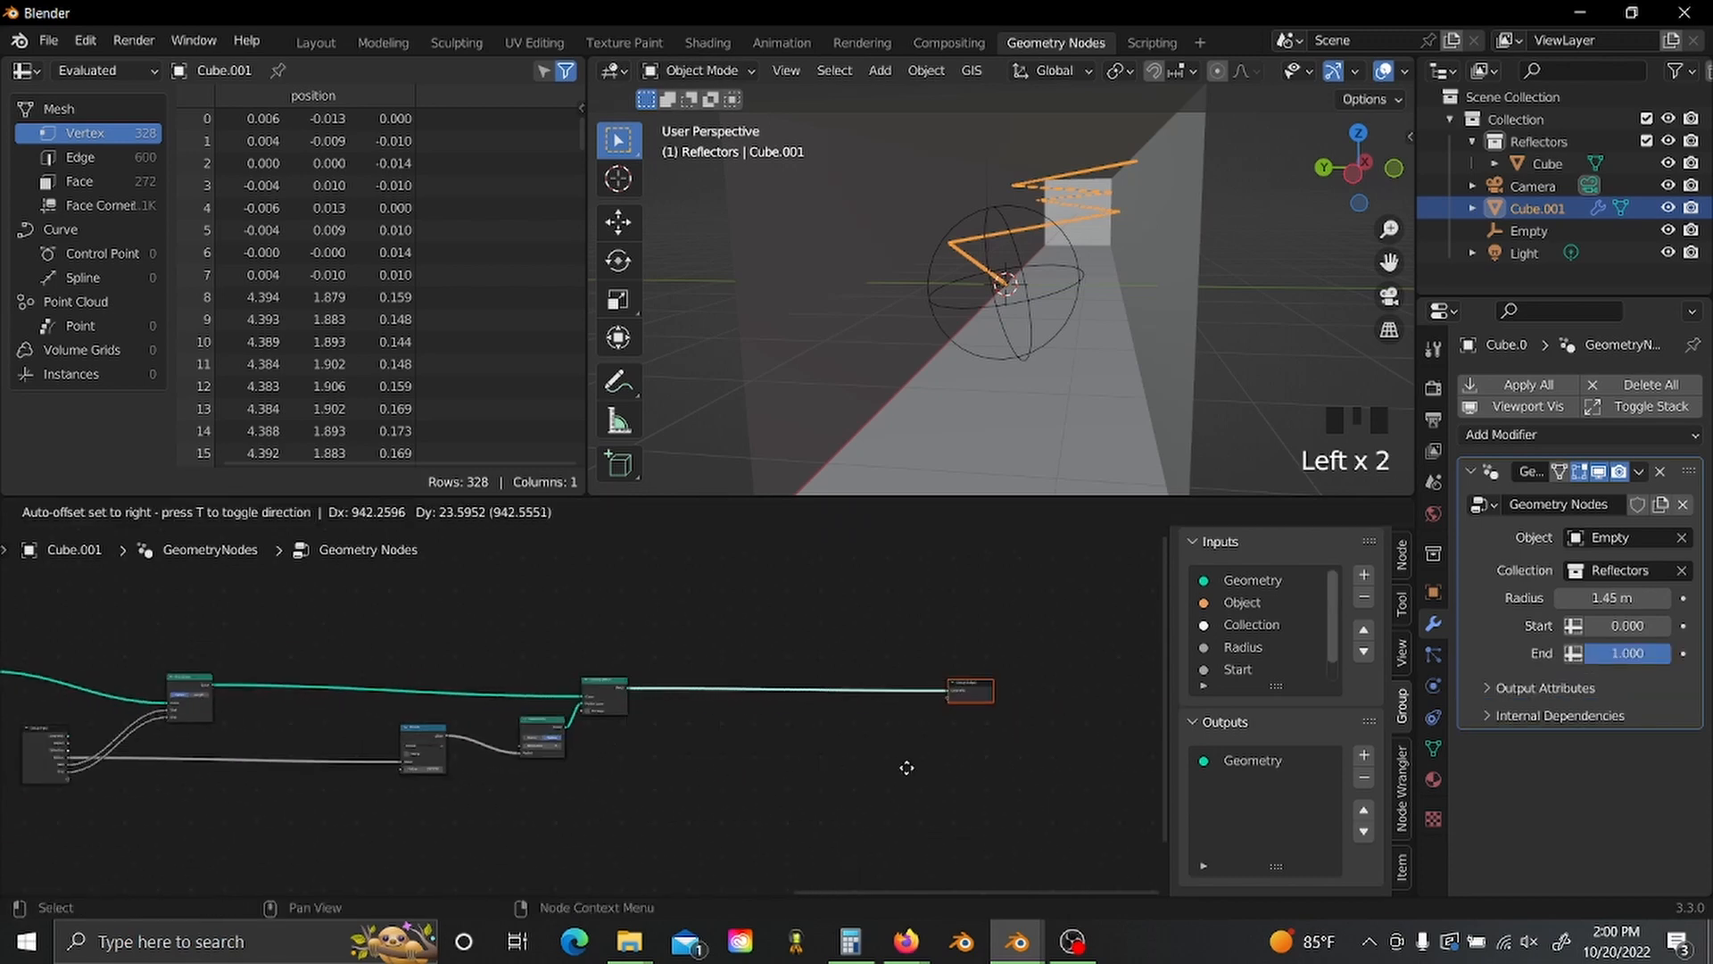
{"action": "left_click", "coordinate": [910, 767]}
{"action": "scroll", "coordinate": [836, 760], "scroll_direction": "down", "scroll_amount": 9}
{"action": "scroll", "coordinate": [785, 754], "scroll_direction": "up", "scroll_amount": 3}
{"action": "left_click", "coordinate": [752, 756]}
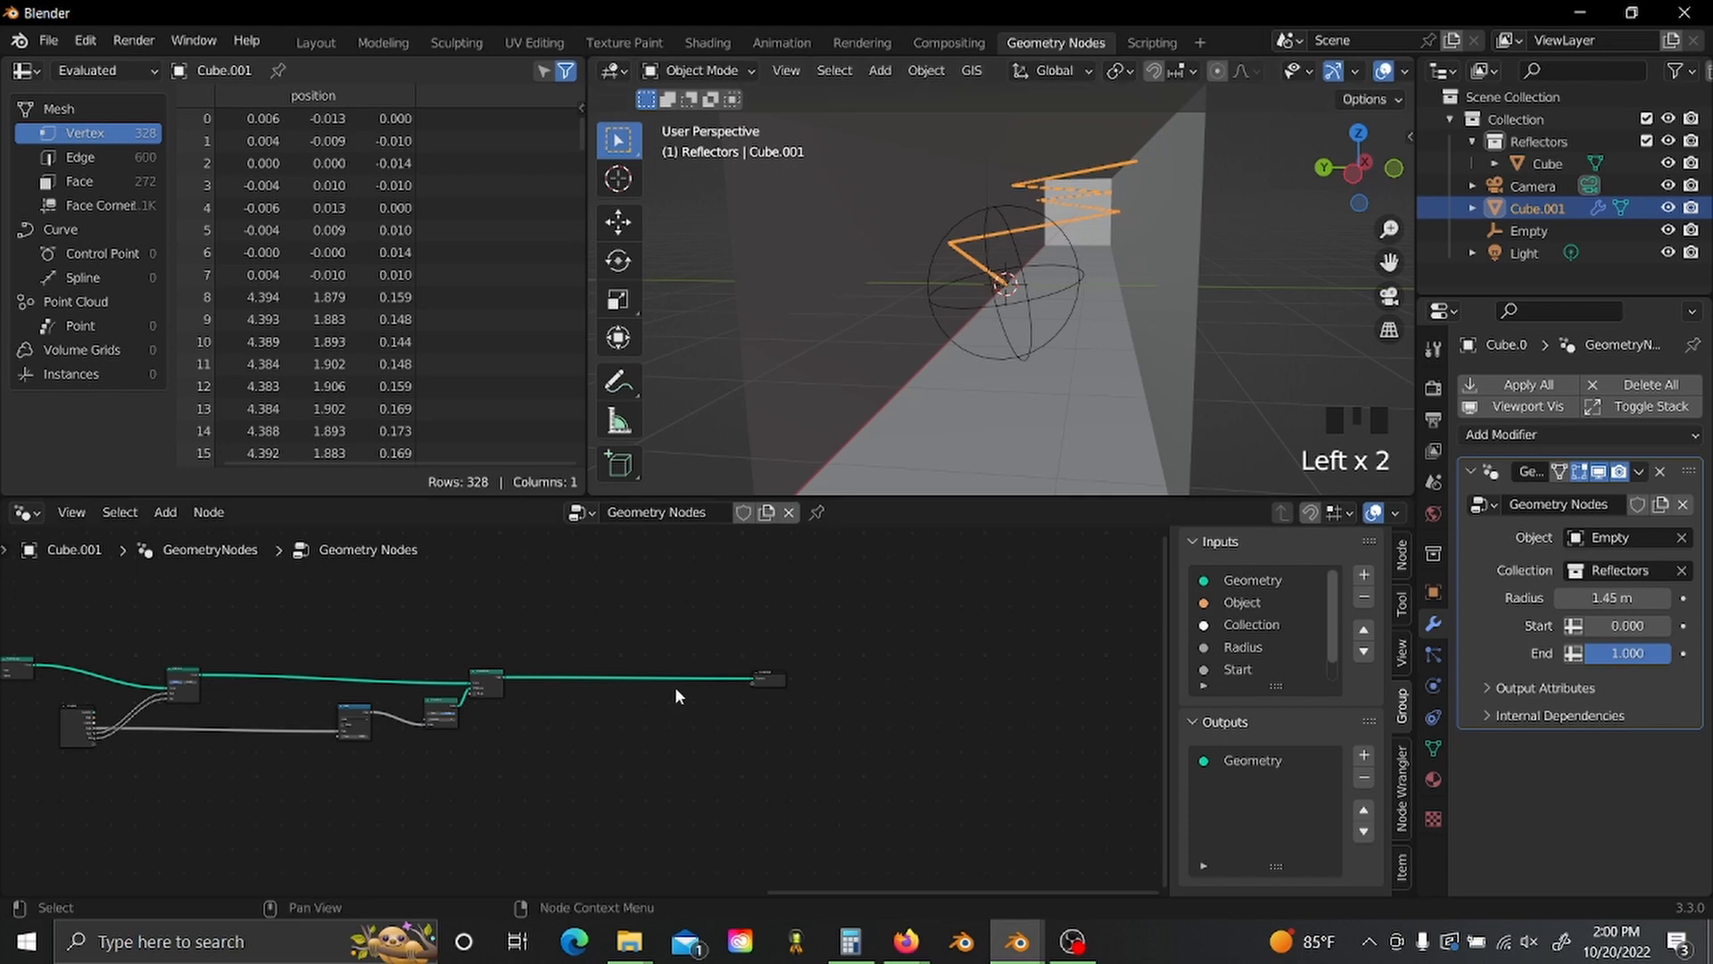
- Move the Trim Curve, Group Input, Divide, Curve Circle and Curve to Mesh nodes together toward Group Output
{"action": "key", "text": "Home"}
{"action": "left_click_drag", "start_coordinate": [378, 635], "coordinate": [789, 772]}
{"action": "key", "text": "g"}
{"action": "left_click", "coordinate": [665, 773]}
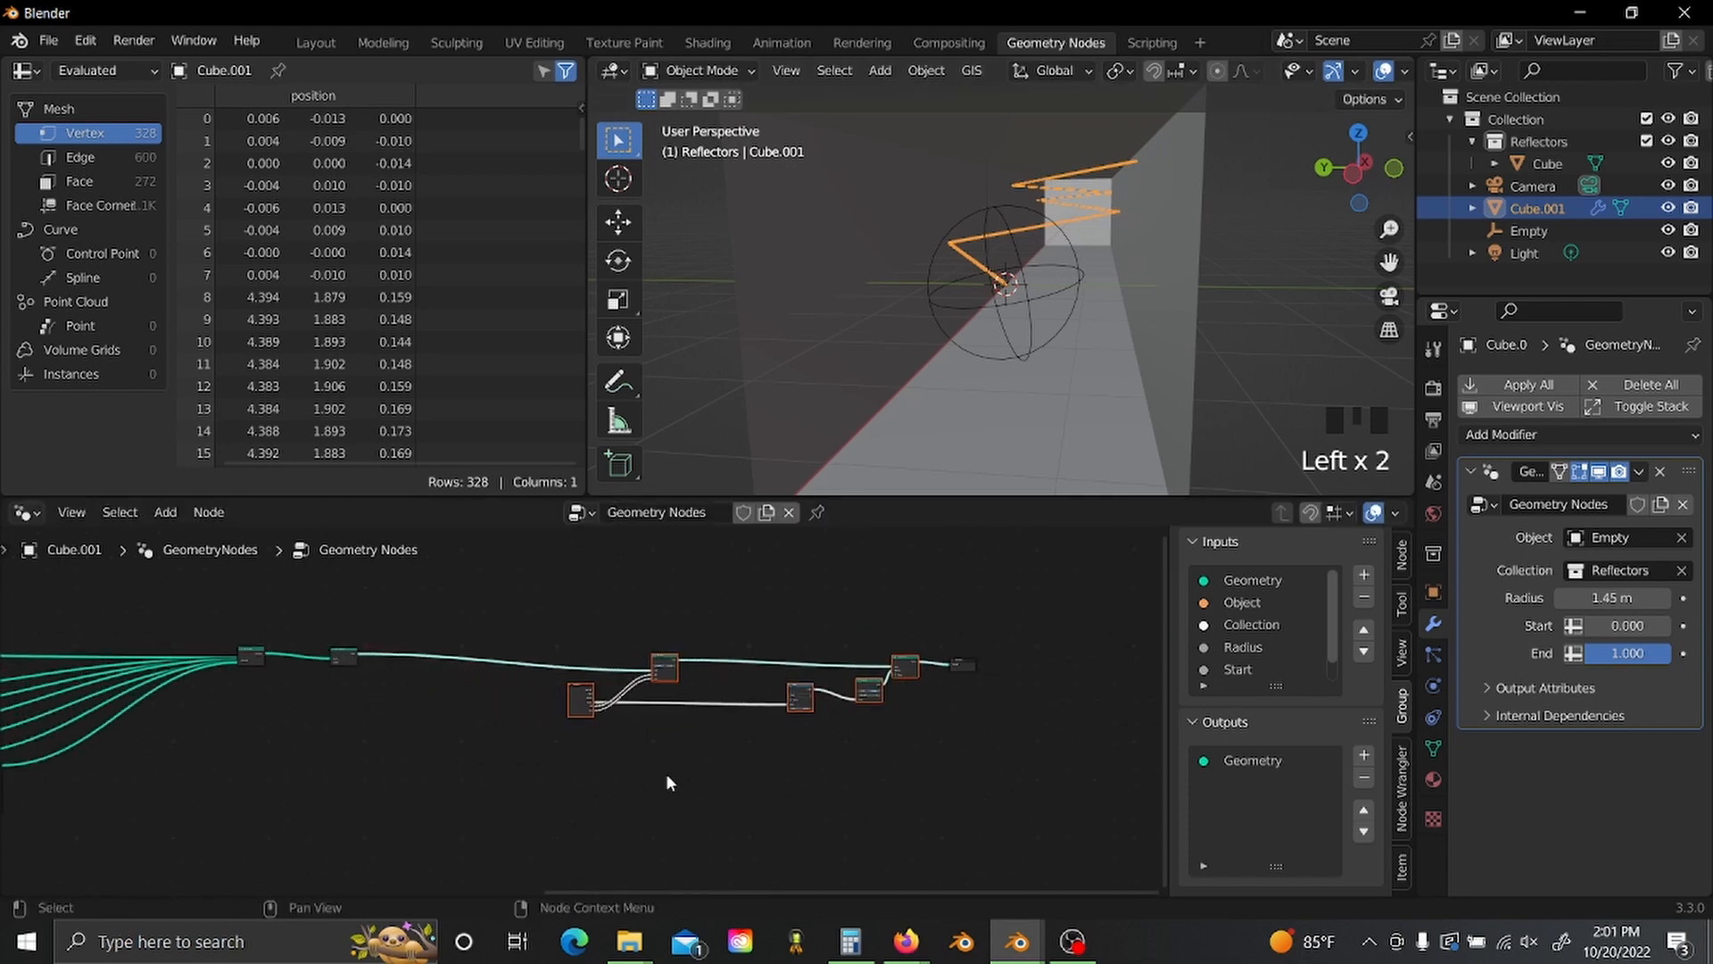
- Add a second Trim Curve node below the main chain and feed it from Mesh to Curve
{"action": "scroll", "coordinate": [498, 768], "scroll_direction": "up", "scroll_amount": 3}
{"action": "middle_click_drag", "start_coordinate": [430, 759], "coordinate": [696, 745]}
{"action": "scroll", "coordinate": [698, 742], "scroll_direction": "up", "scroll_amount": 3}
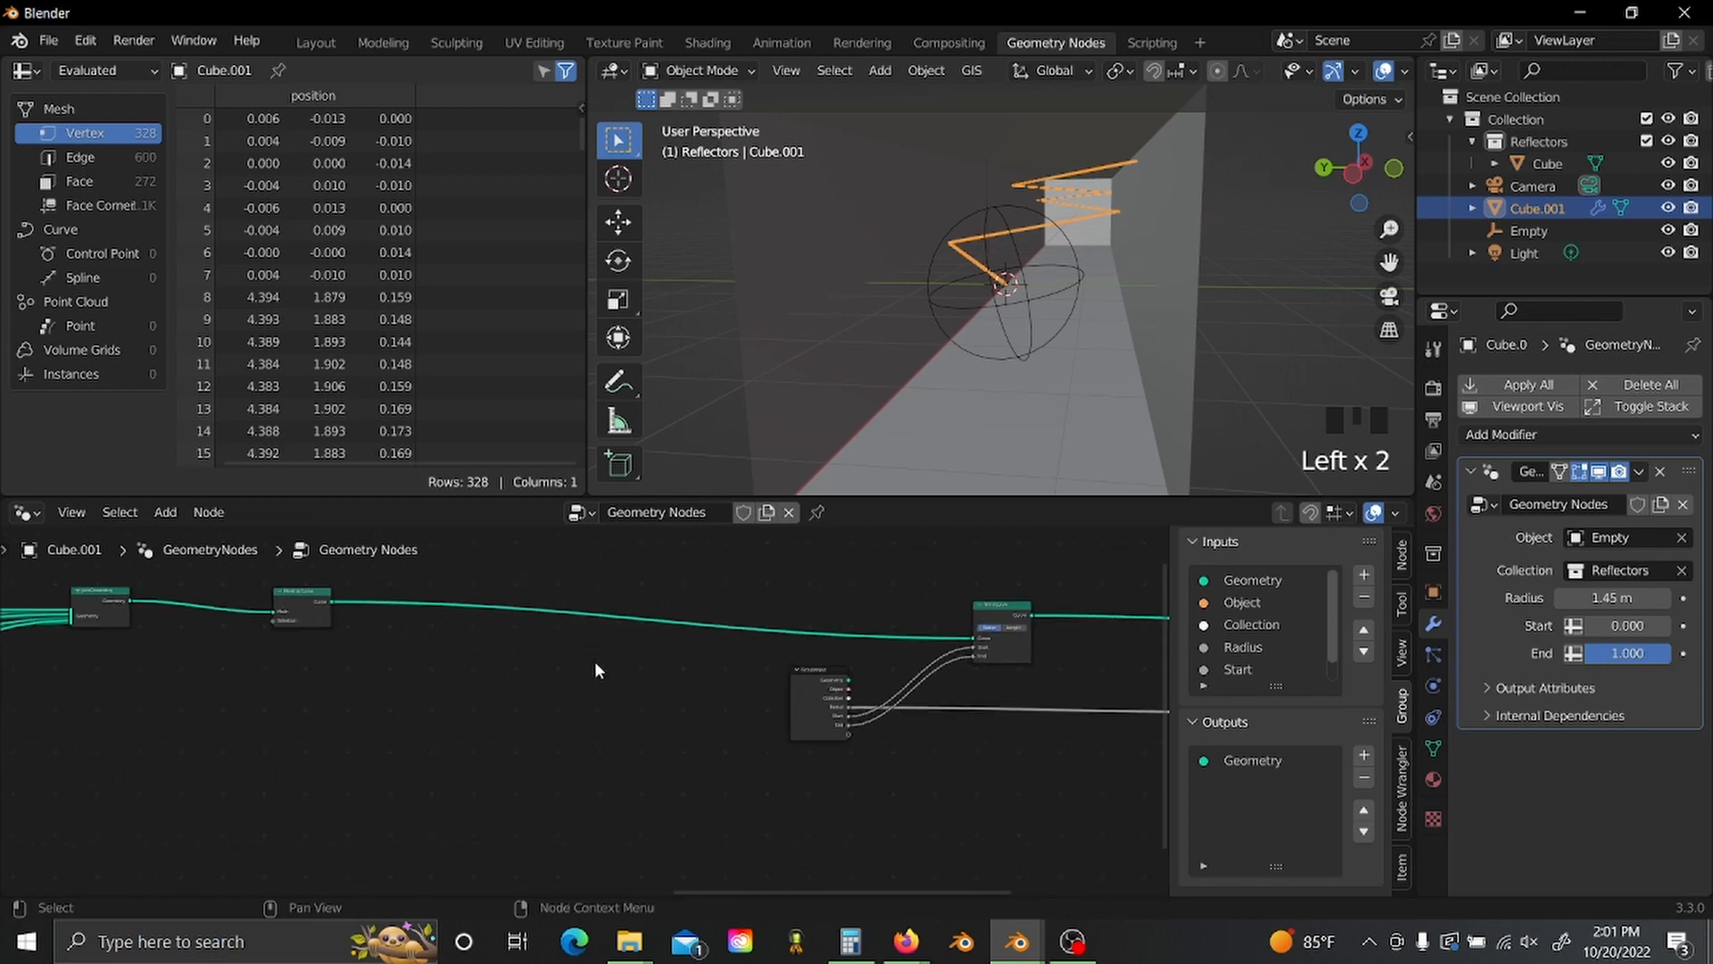
{"action": "key", "text": "shift+a"}
{"action": "type", "text": "tr"}
{"action": "left_click", "coordinate": [623, 711]}
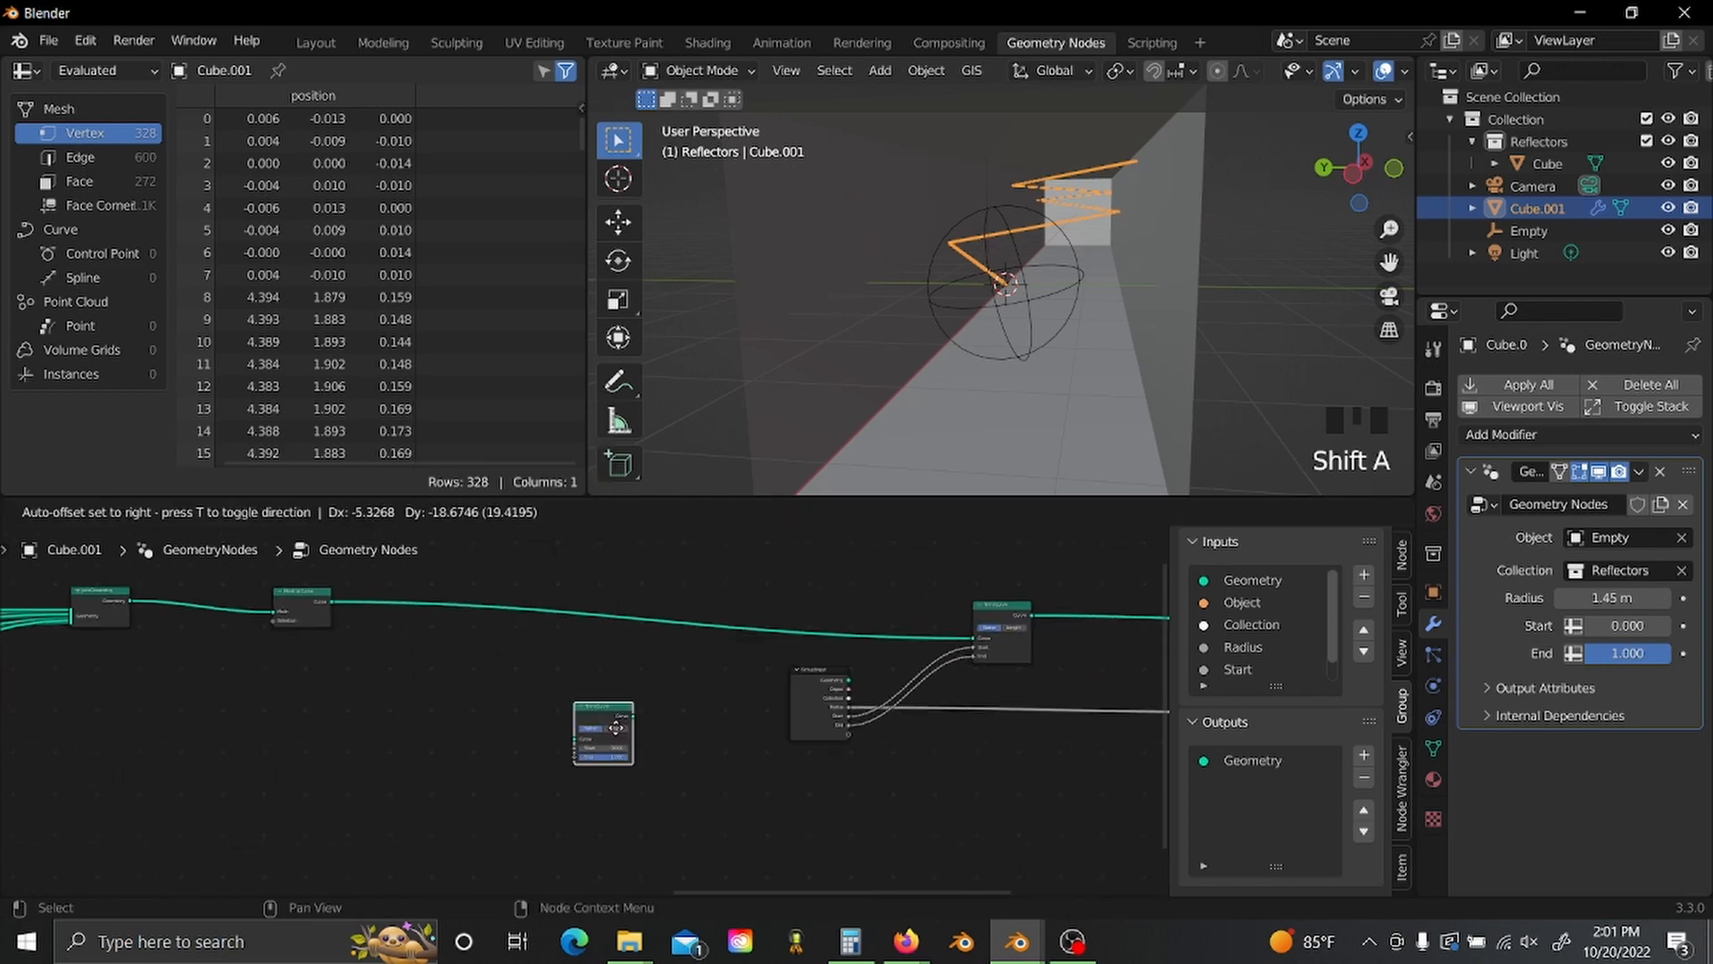
{"action": "left_click", "coordinate": [621, 721]}
{"action": "scroll", "coordinate": [402, 660], "scroll_direction": "up", "scroll_amount": 3}
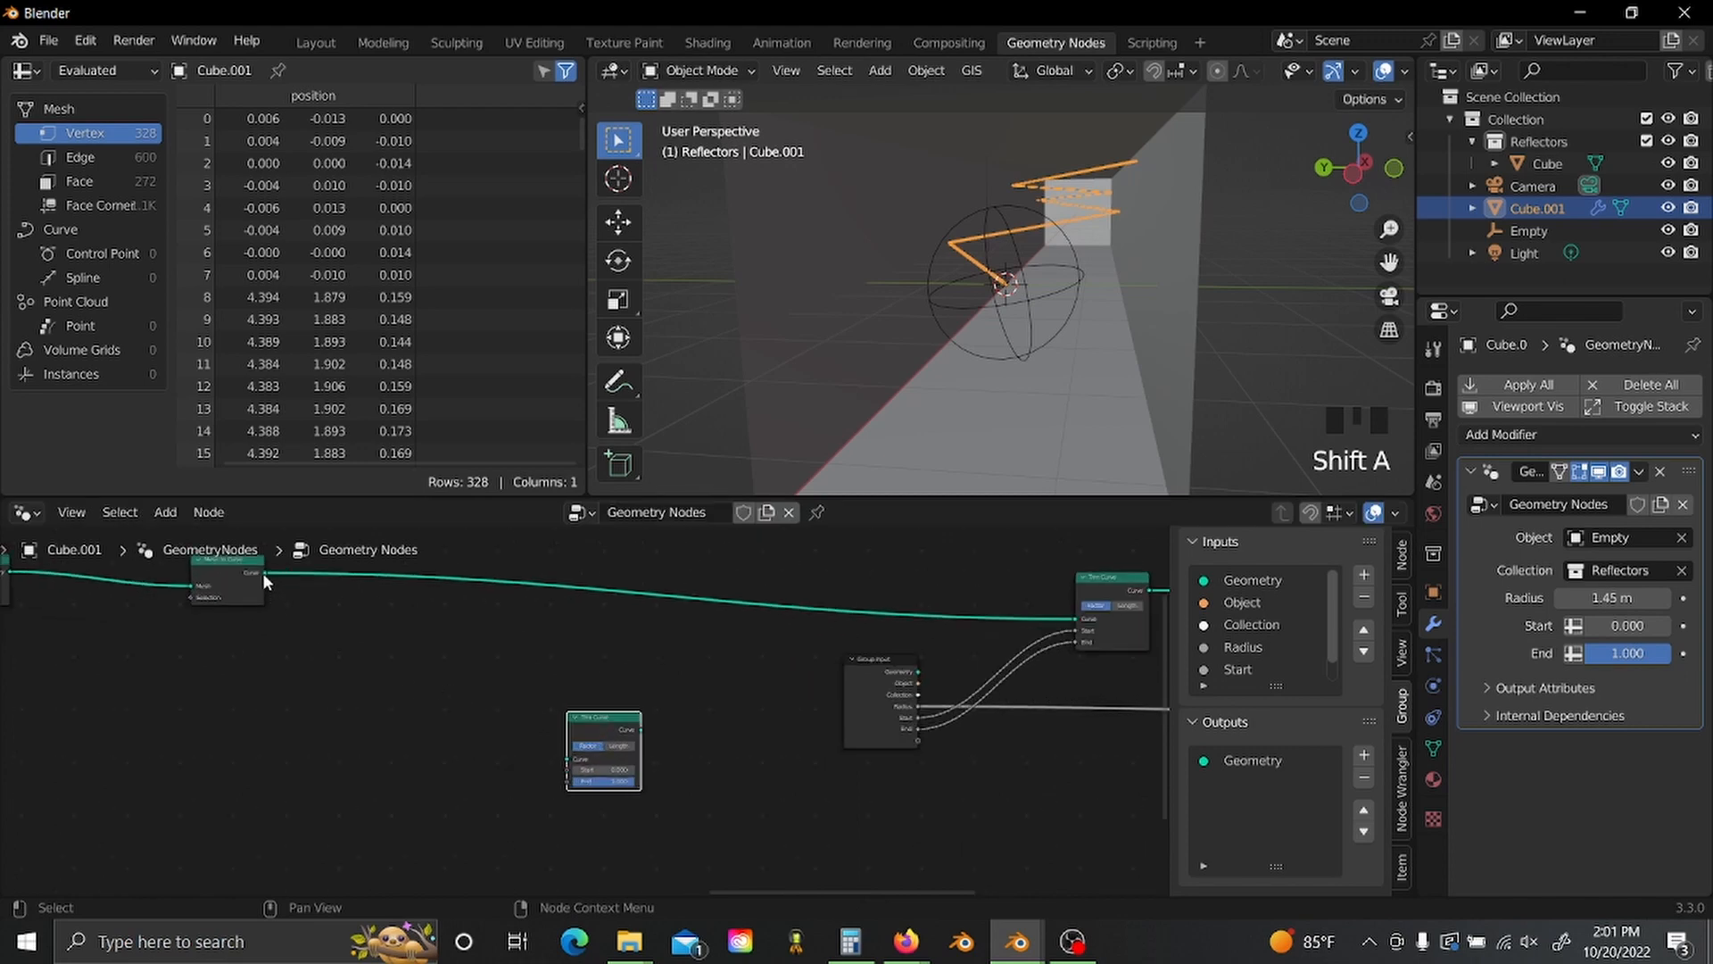
{"action": "left_click_drag", "start_coordinate": [262, 571], "coordinate": [569, 758]}
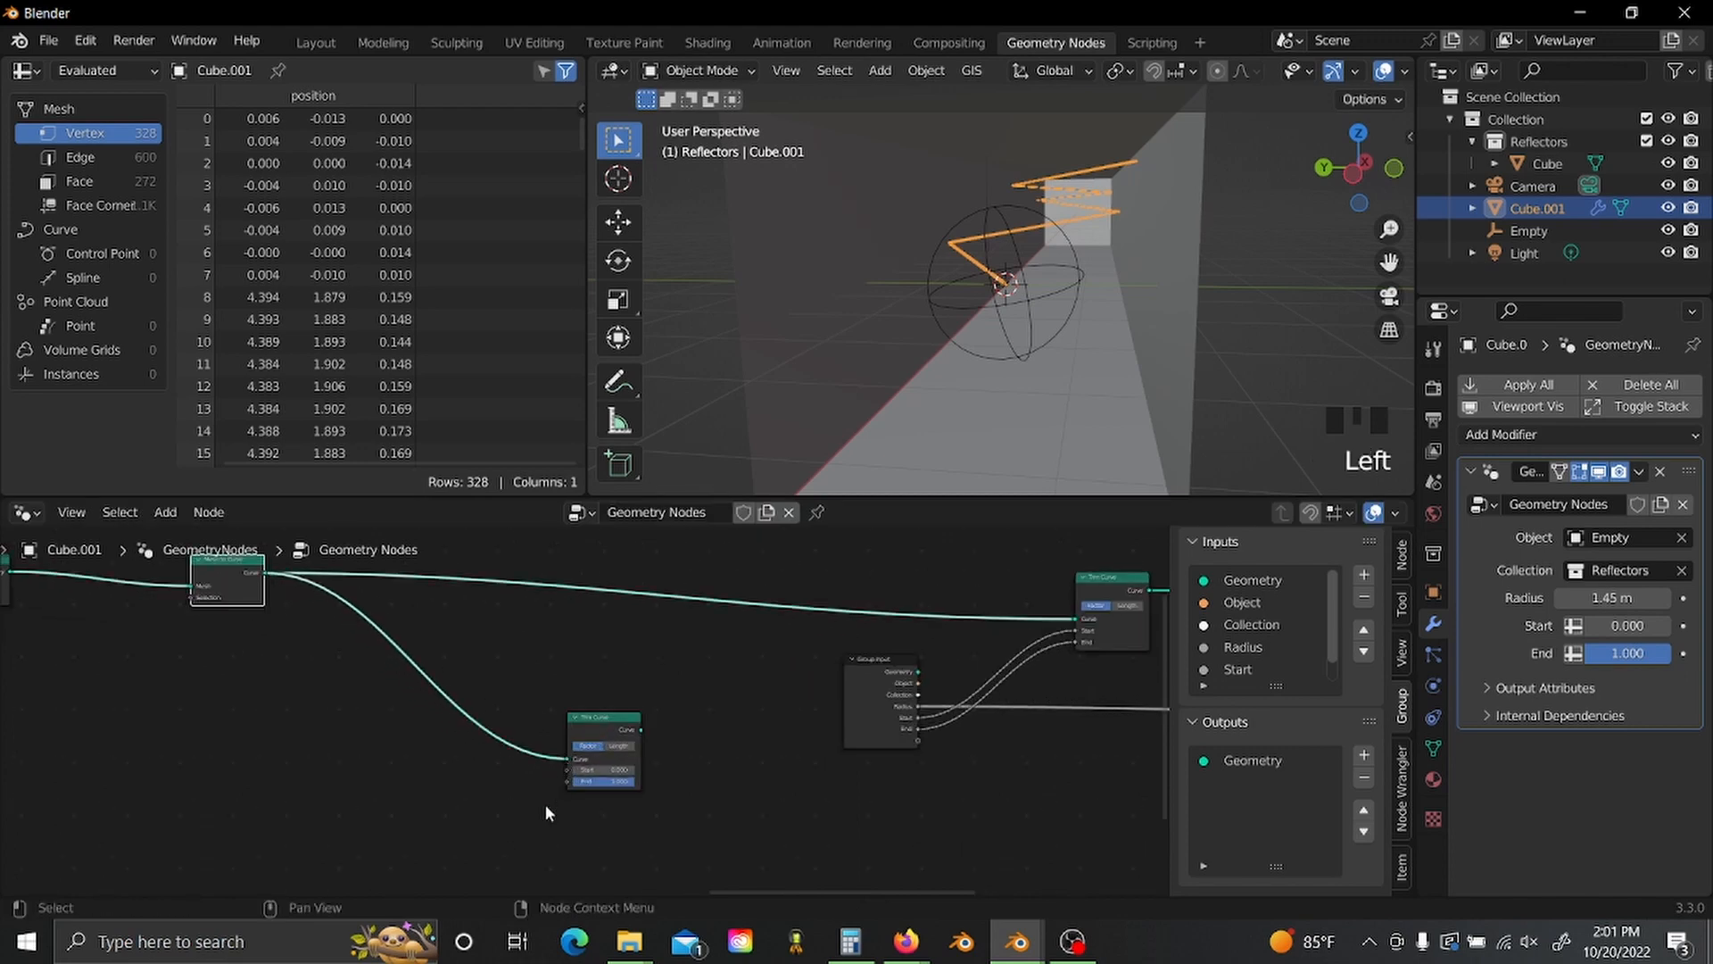
- Add a second Curve to Mesh node and feed its Curve input from the second Trim Curve
{"action": "middle_click_drag", "start_coordinate": [546, 812], "coordinate": [442, 770]}
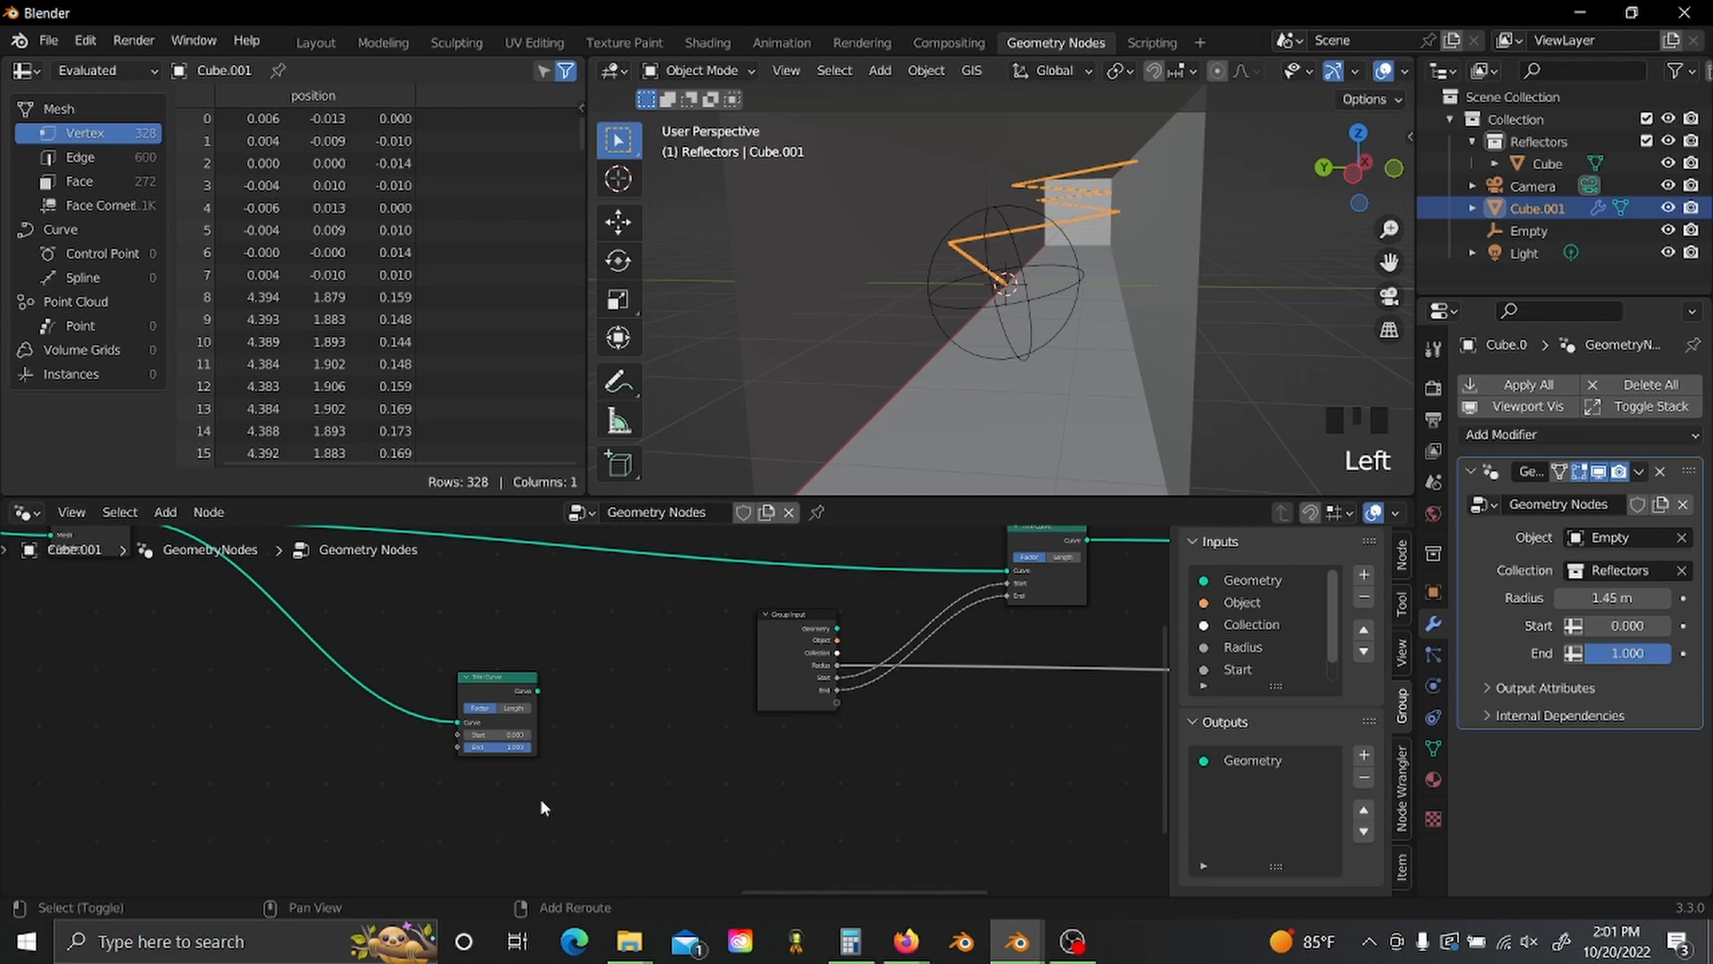
{"action": "key", "text": "shift+a"}
{"action": "type", "text": "c"}
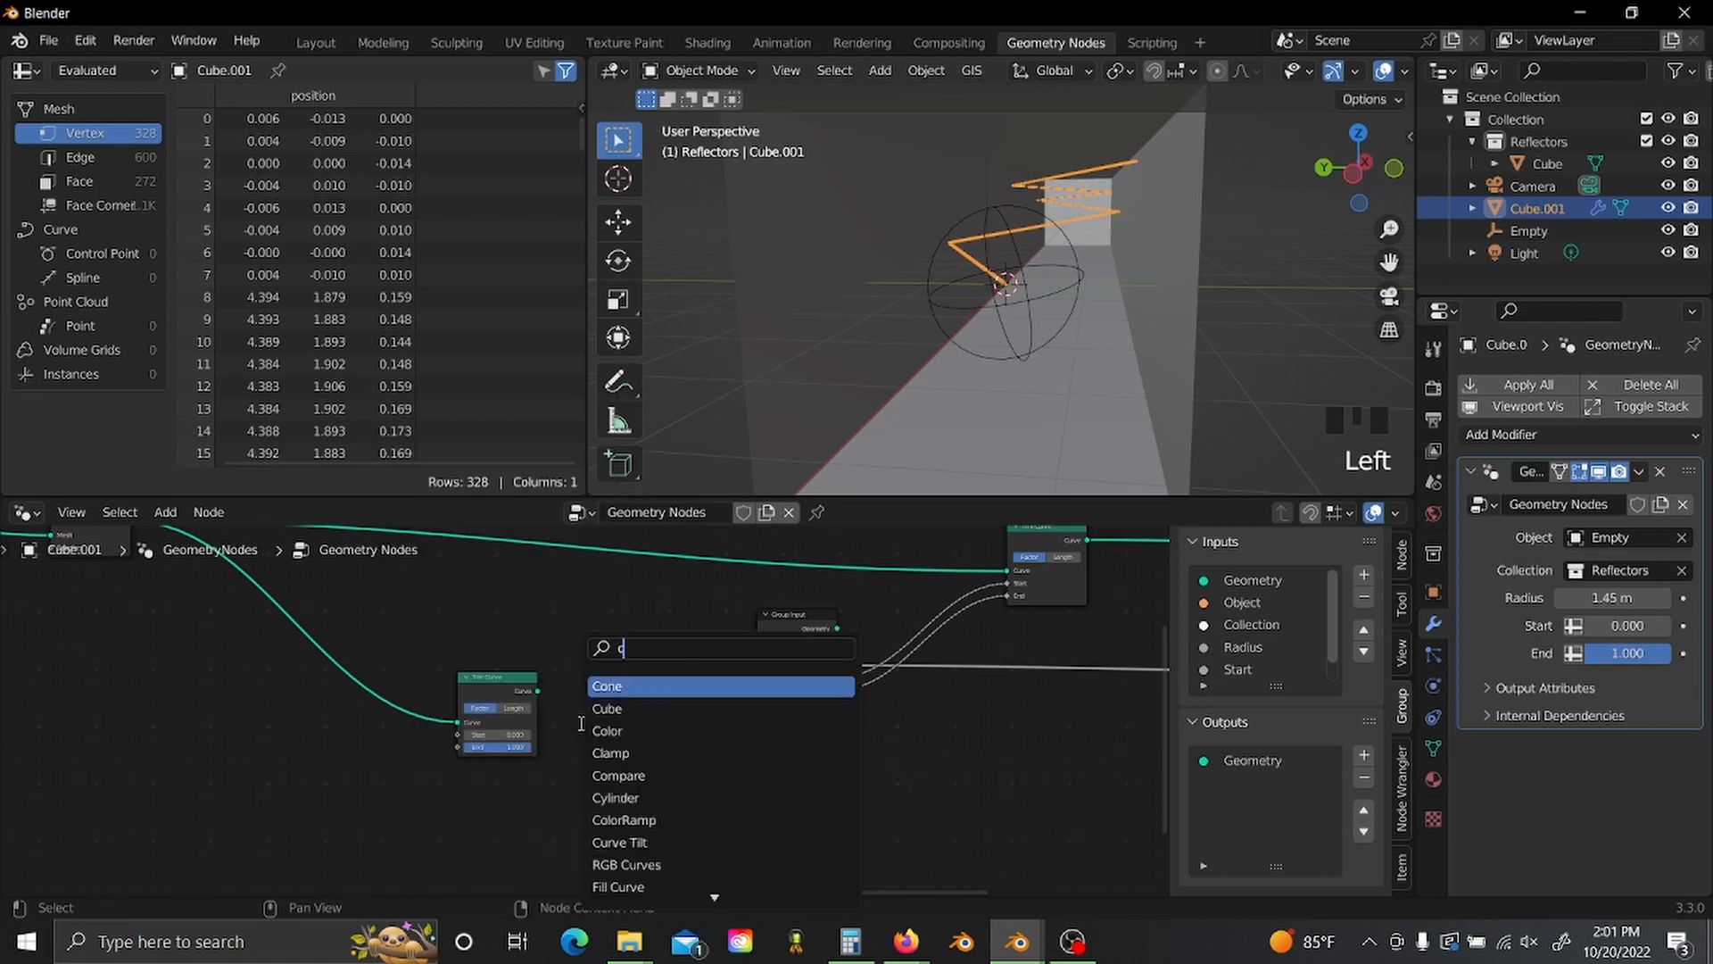
{"action": "type", "text": "urve to"}
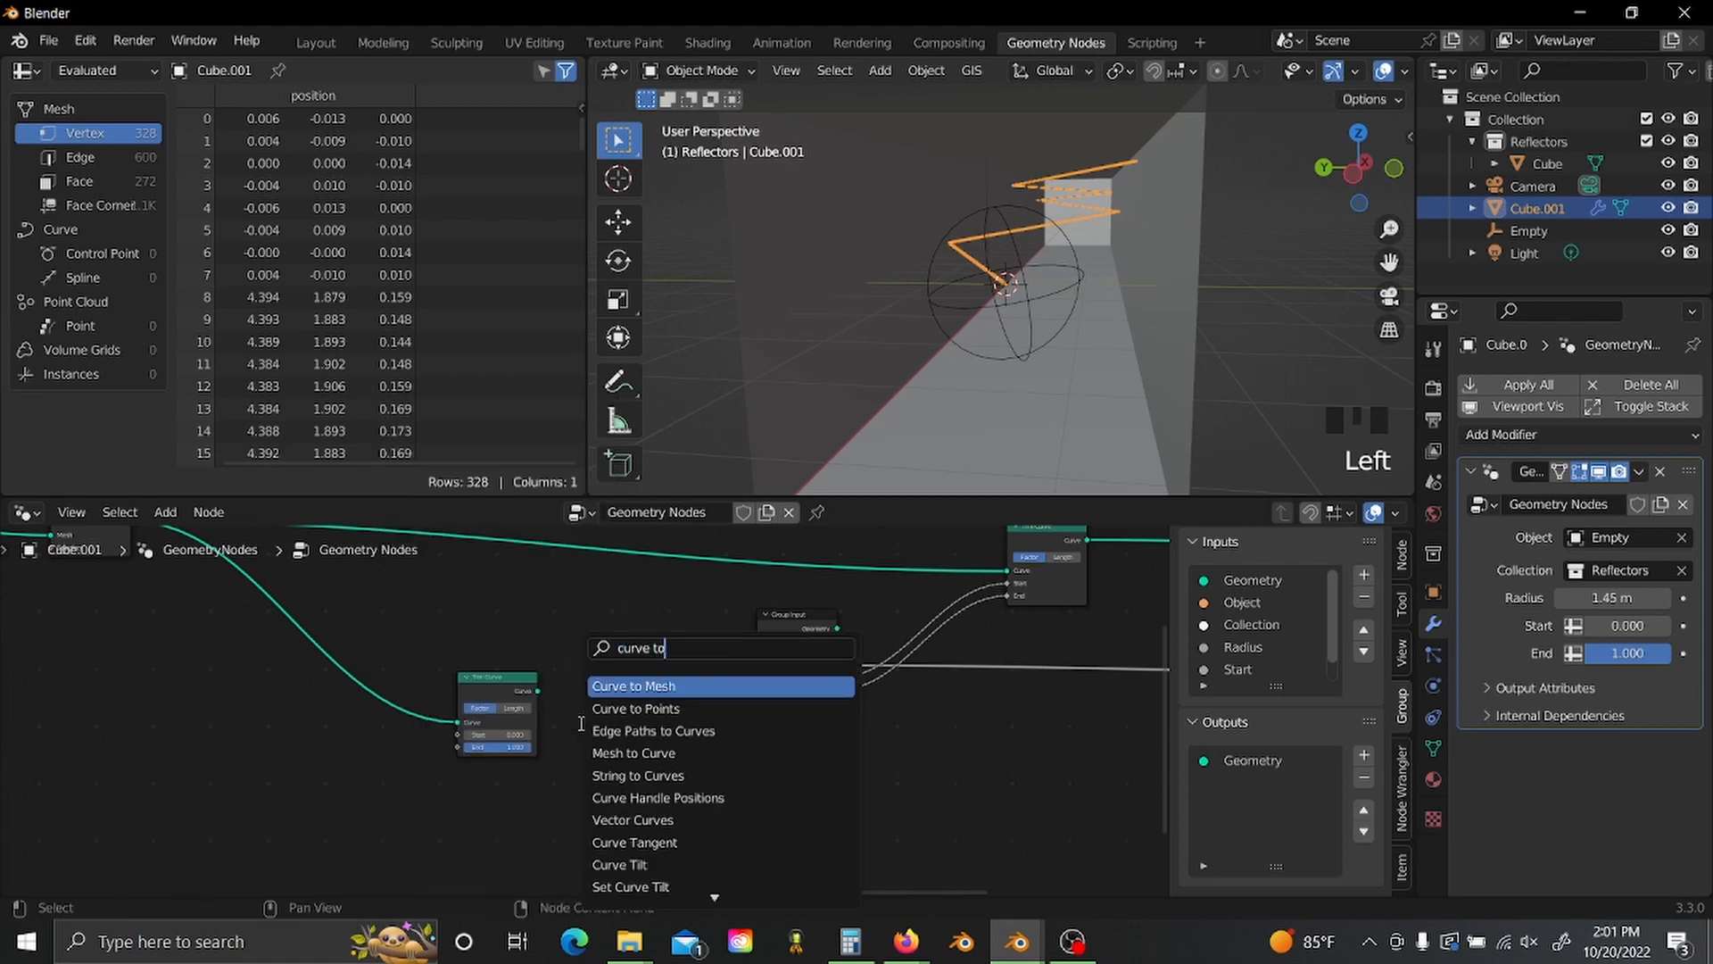
{"action": "key", "text": "Return"}
{"action": "left_click", "coordinate": [580, 722]}
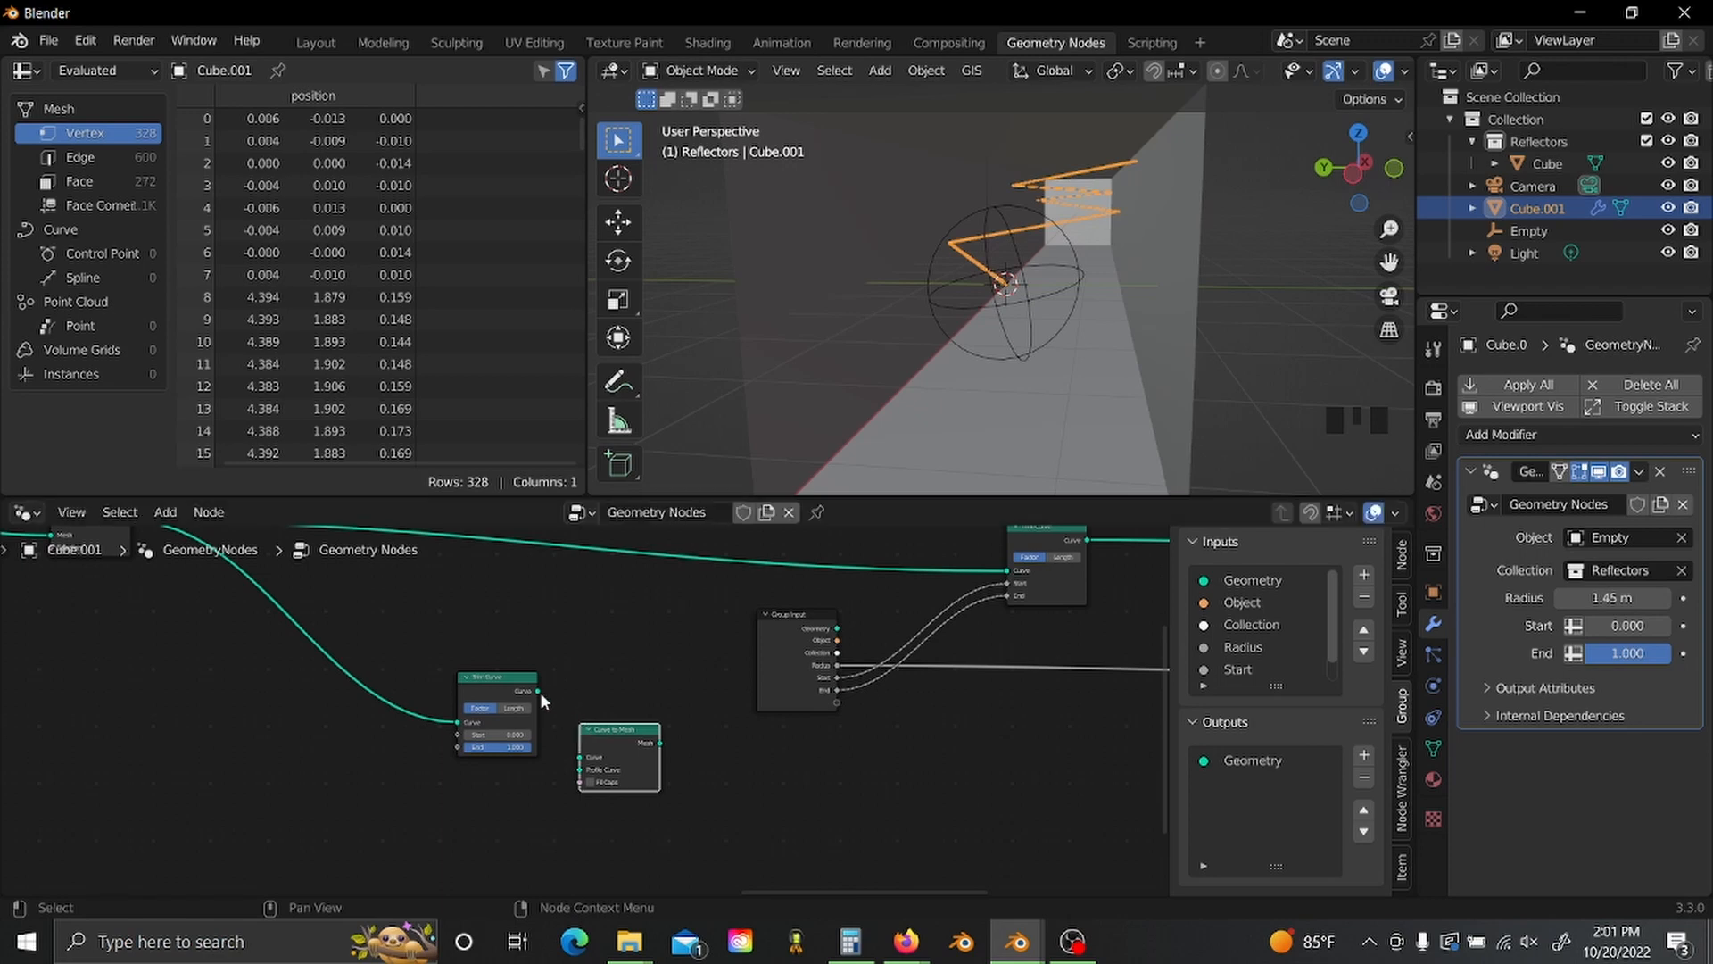
{"action": "left_click", "coordinate": [546, 800]}
- Add a Curve Circle node and connect it to the second Curve to Mesh's Profile Curve
{"action": "key", "text": "shift+a"}
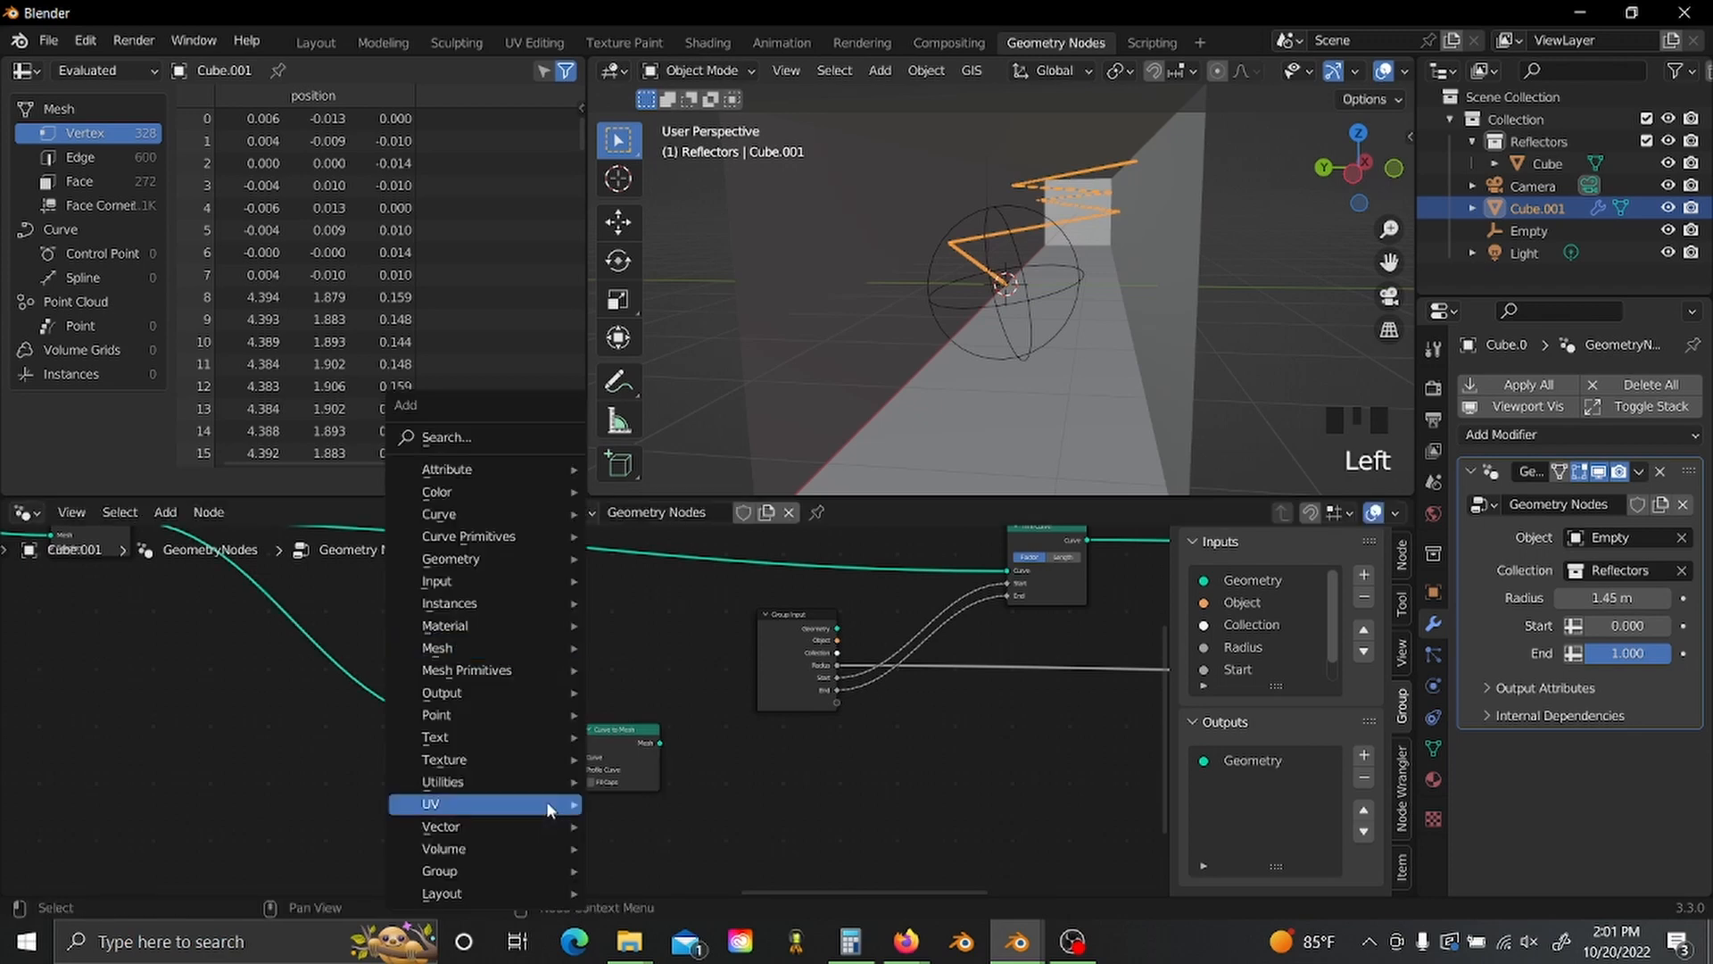
{"action": "type", "text": "scir"}
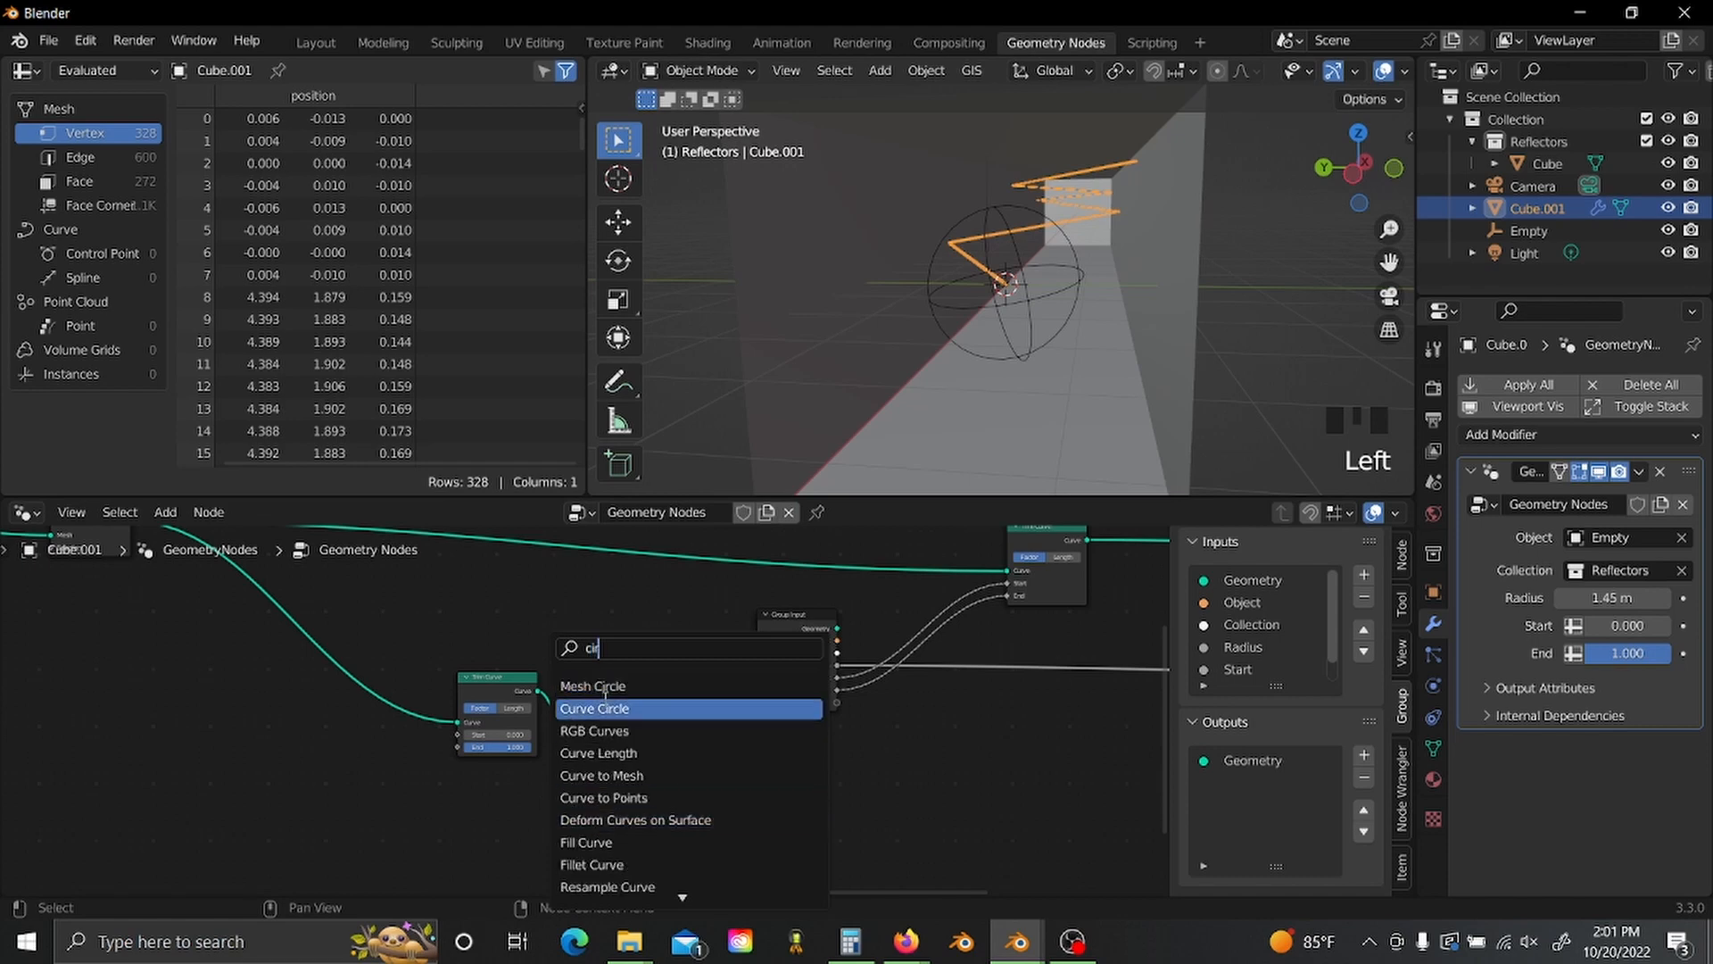
{"action": "key", "text": "Return"}
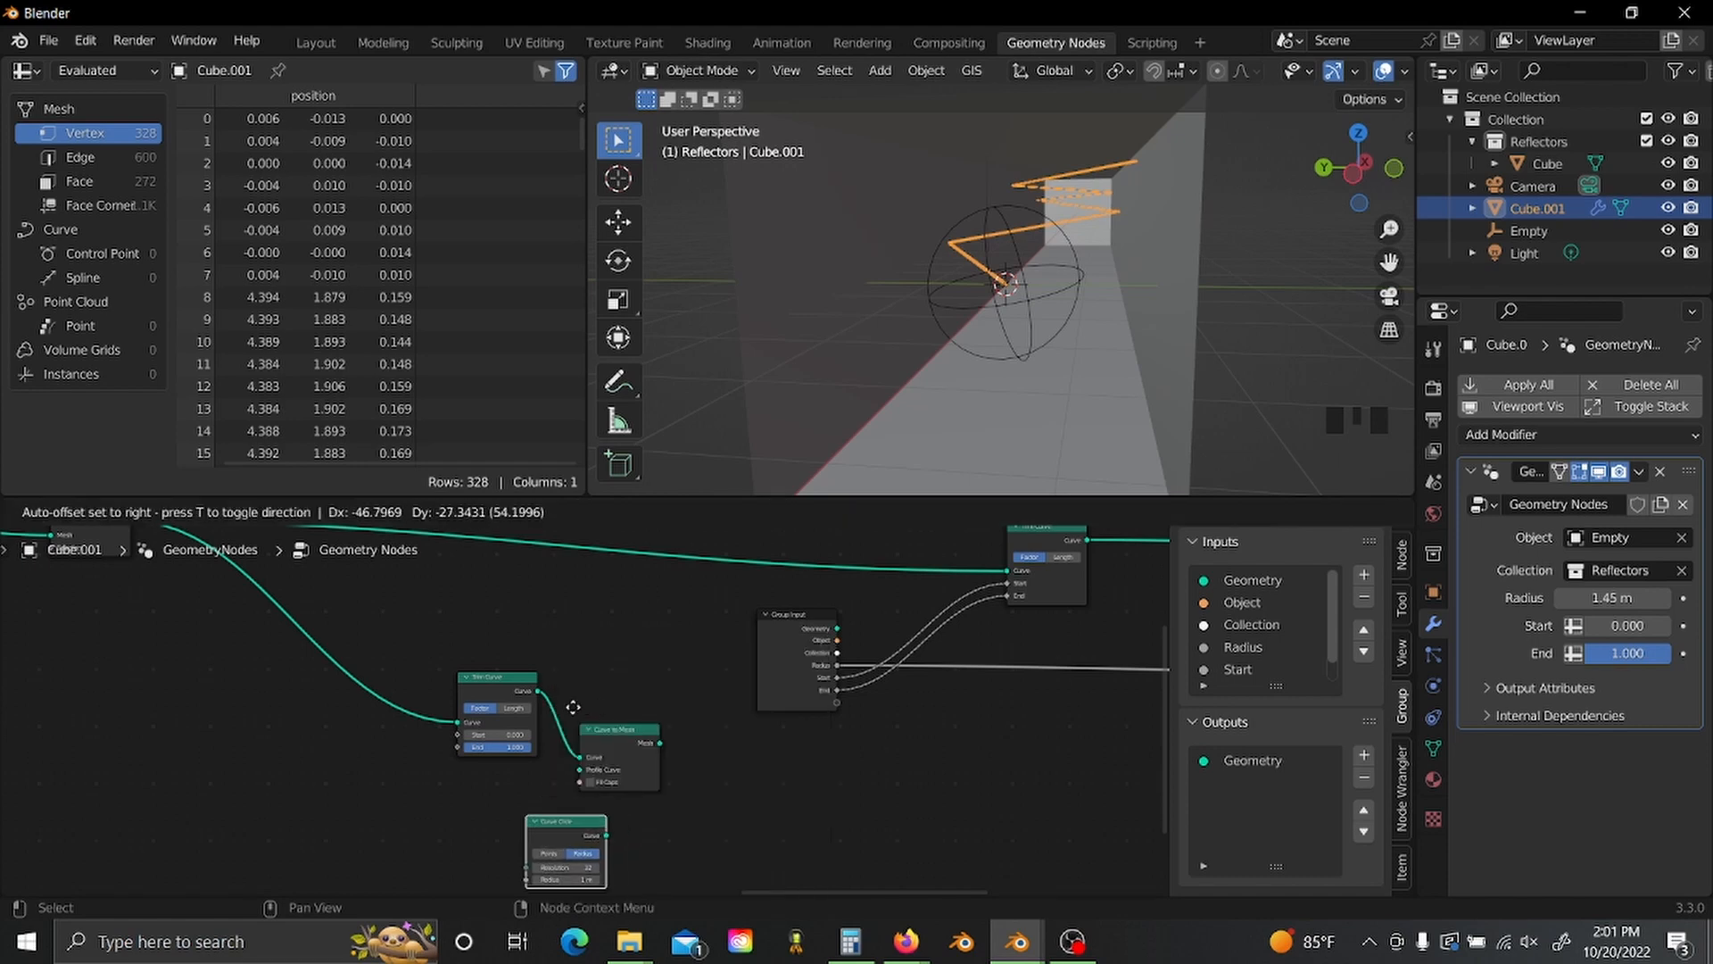
{"action": "left_click", "coordinate": [483, 794]}
{"action": "scroll", "coordinate": [483, 799], "scroll_direction": "up", "scroll_amount": 2}
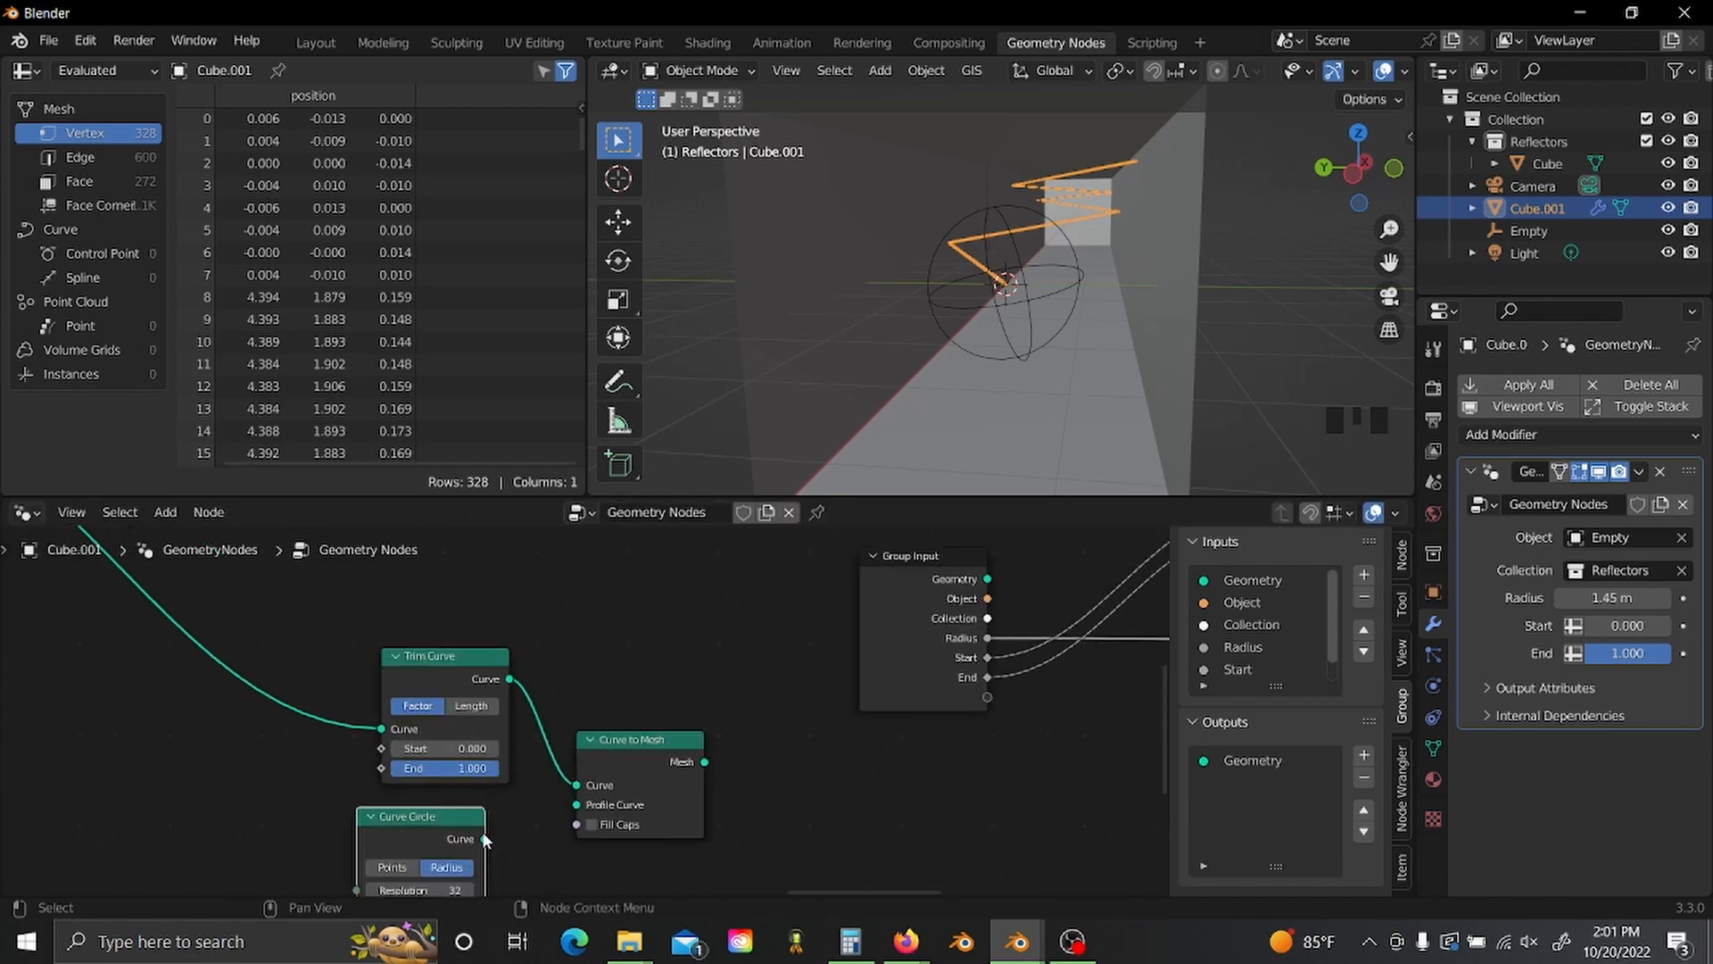
{"action": "left_click_drag", "start_coordinate": [484, 839], "coordinate": [572, 818]}
{"action": "left_click_drag", "start_coordinate": [578, 807], "coordinate": [578, 807]}
- Set the new Curve Circle's Radius to 0.001 m
{"action": "scroll", "coordinate": [571, 830], "scroll_direction": "down", "scroll_amount": 3}
{"action": "middle_click_drag", "start_coordinate": [560, 862], "coordinate": [718, 723]}
{"action": "scroll", "coordinate": [700, 770], "scroll_direction": "up", "scroll_amount": 8}
{"action": "left_click_drag", "start_coordinate": [668, 808], "coordinate": [633, 807], "text": "shift"}
{"action": "left_click", "coordinate": [654, 808]}
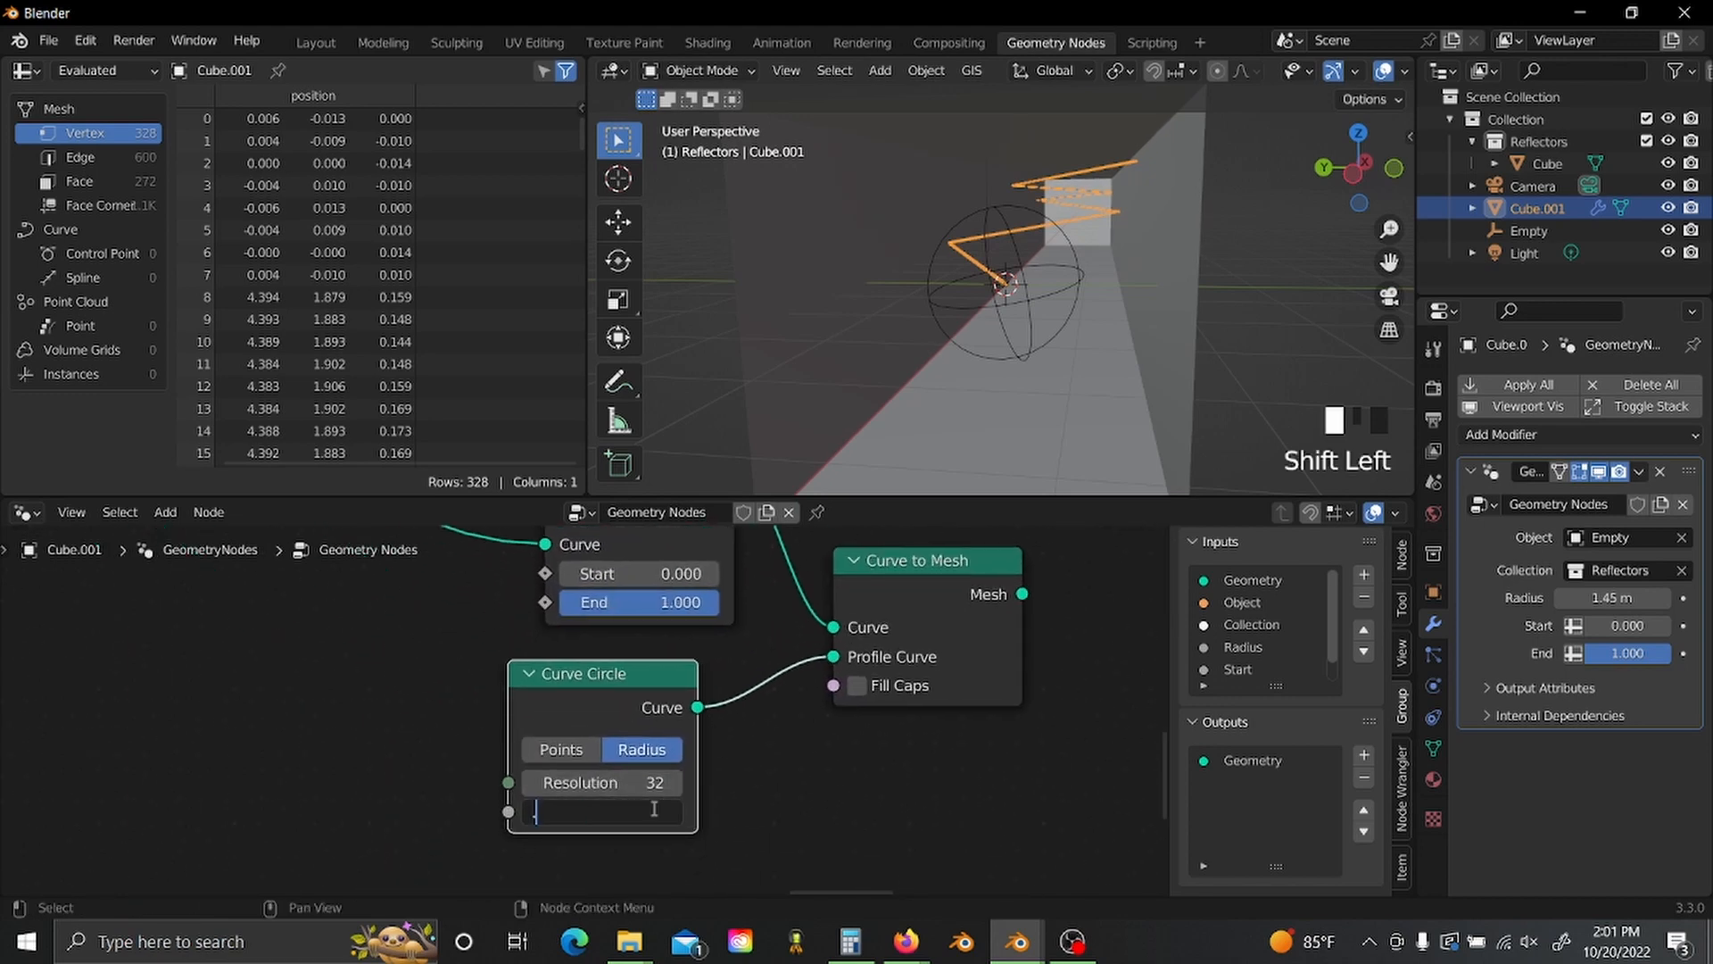
{"action": "type", "text": ".001"}
{"action": "key", "text": "Return"}
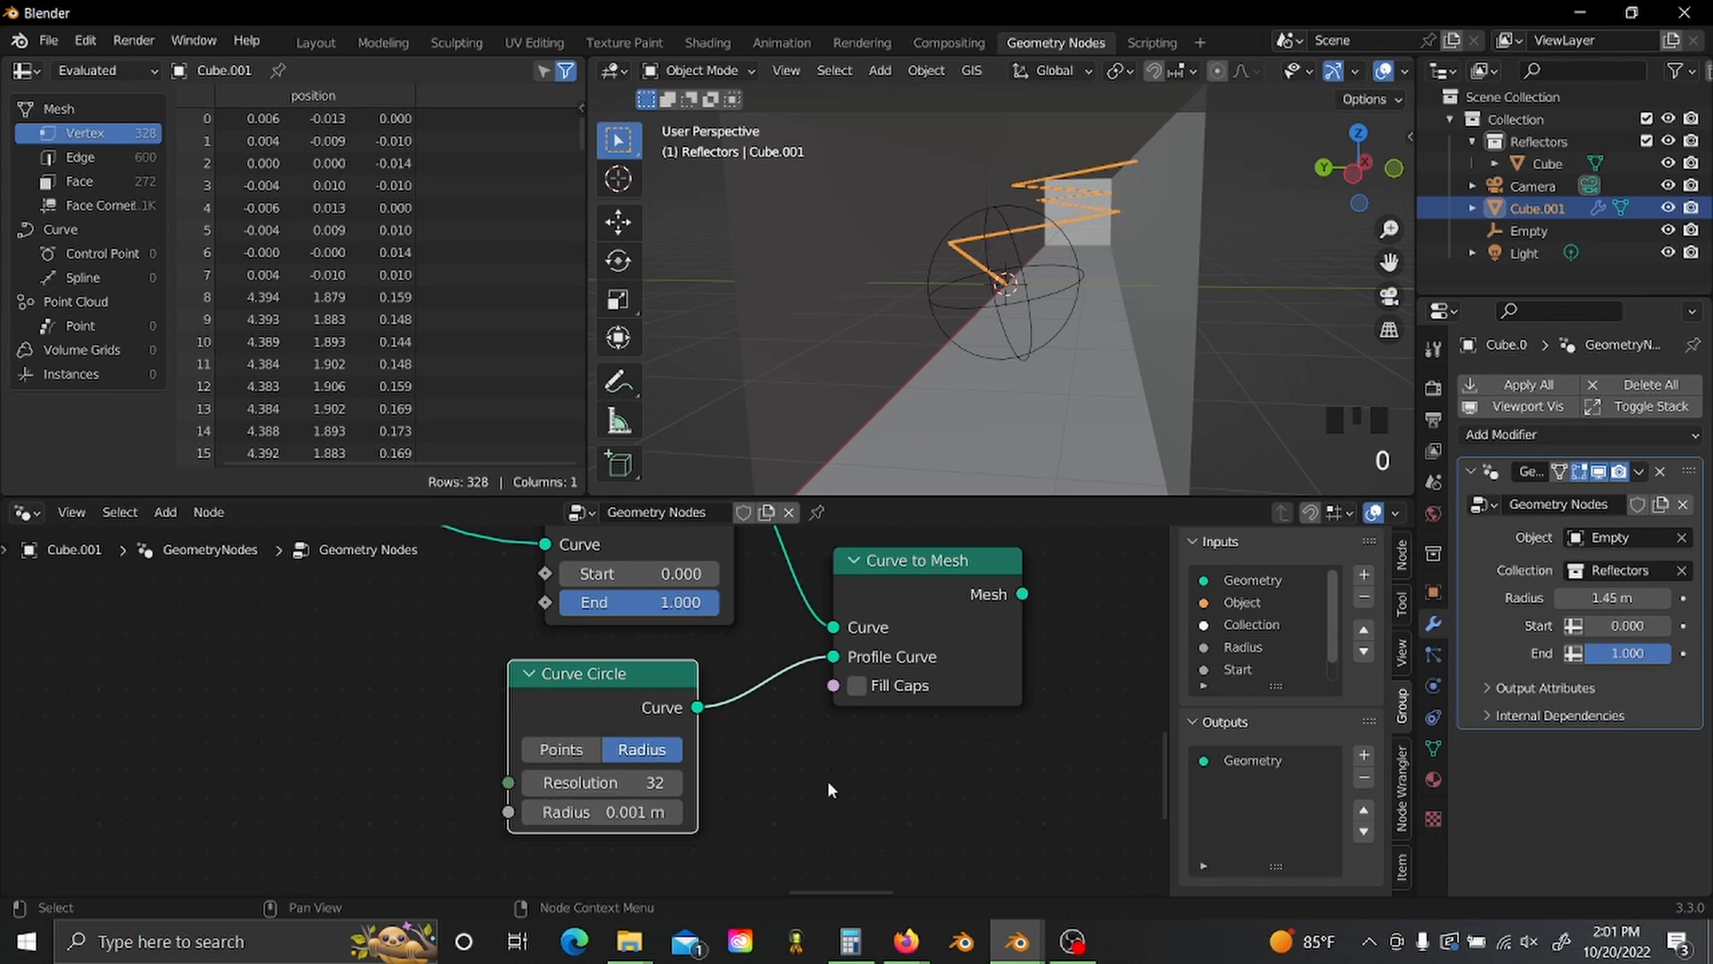
- Add a Math node between Group Input and the second Trim Curve
{"action": "scroll", "coordinate": [794, 758], "scroll_direction": "down", "scroll_amount": 3}
{"action": "scroll", "coordinate": [443, 793], "scroll_direction": "down", "scroll_amount": 2}
{"action": "scroll", "coordinate": [416, 714], "scroll_direction": "up", "scroll_amount": 3}
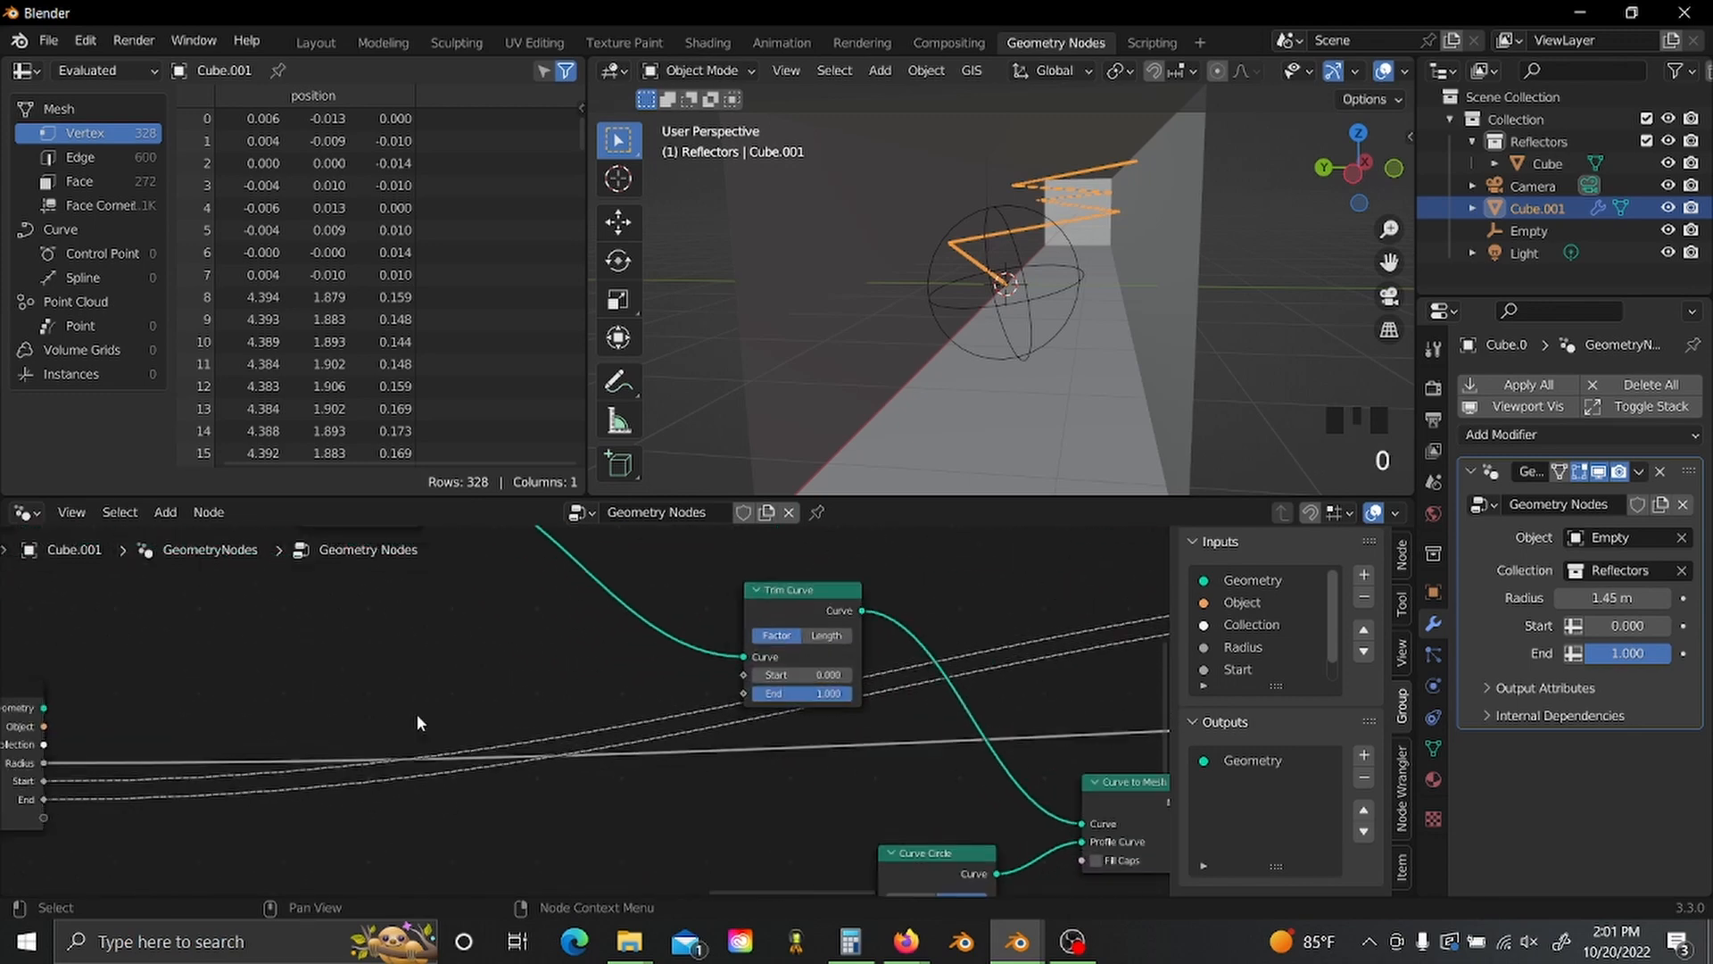
{"action": "key", "text": "shift+a"}
{"action": "type", "text": "s"}
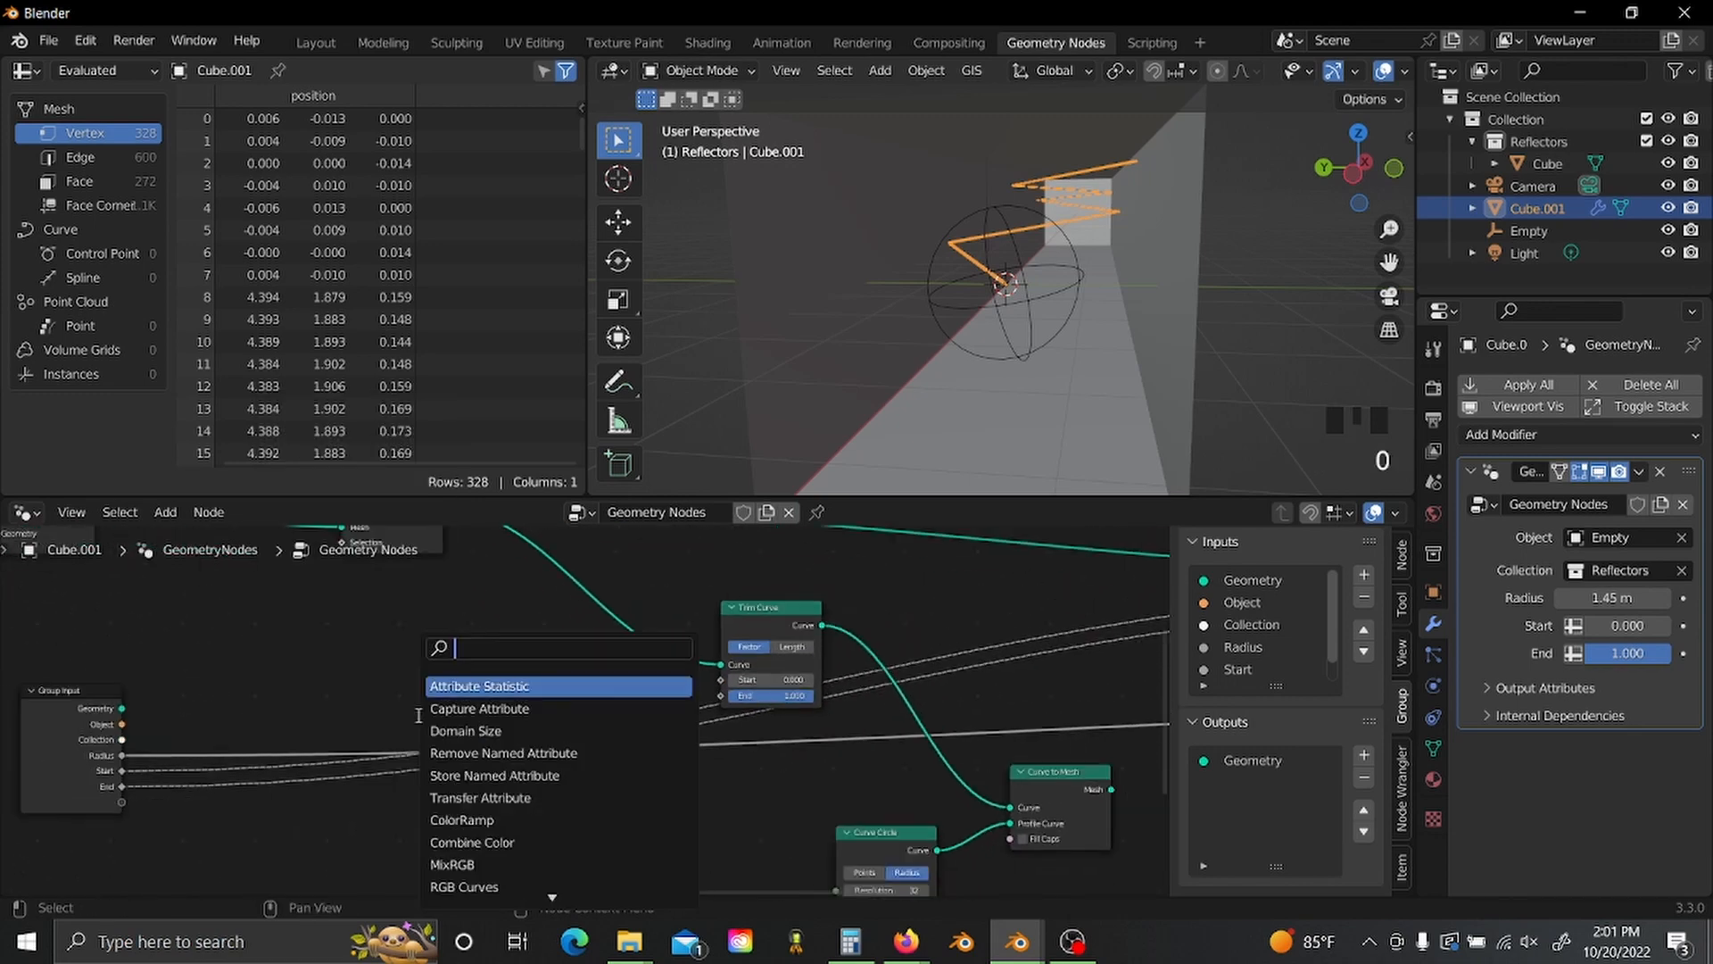
{"action": "type", "text": "math"}
{"action": "key", "text": "Return"}
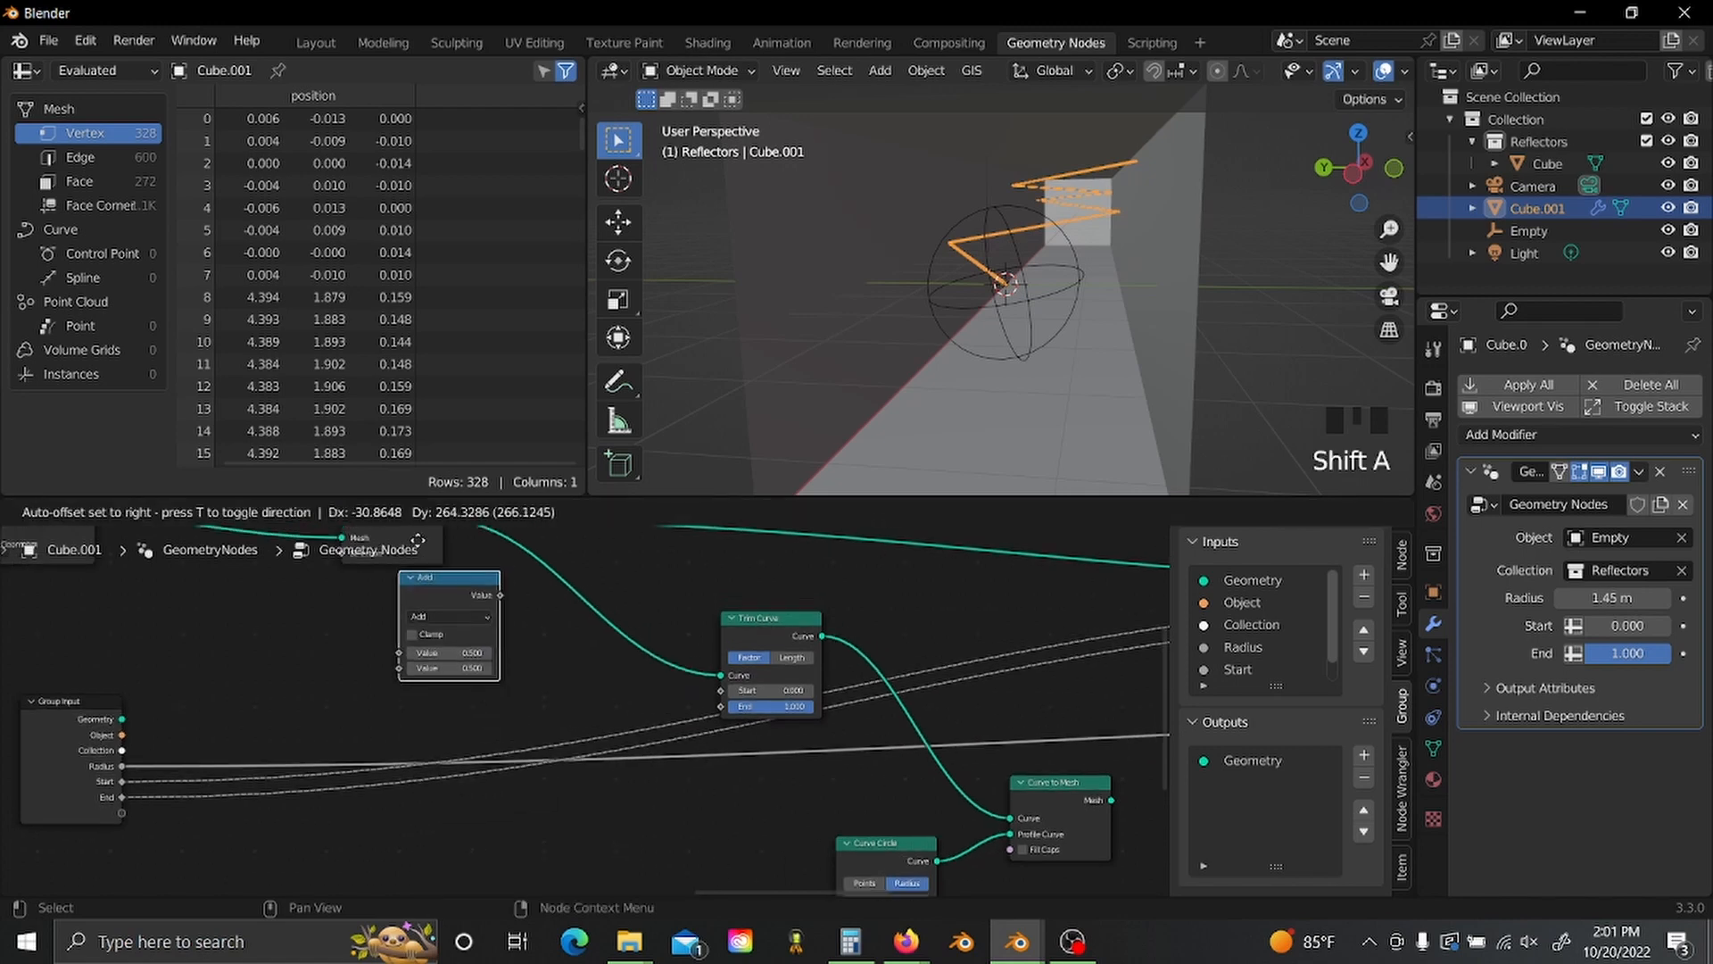
{"action": "left_click", "coordinate": [447, 721]}
- Set the second Value of the Add math node to 0.001
{"action": "scroll", "coordinate": [447, 723], "scroll_direction": "up", "scroll_amount": 2}
{"action": "scroll", "coordinate": [533, 692], "scroll_direction": "up", "scroll_amount": 1}
{"action": "left_click", "coordinate": [553, 759]}
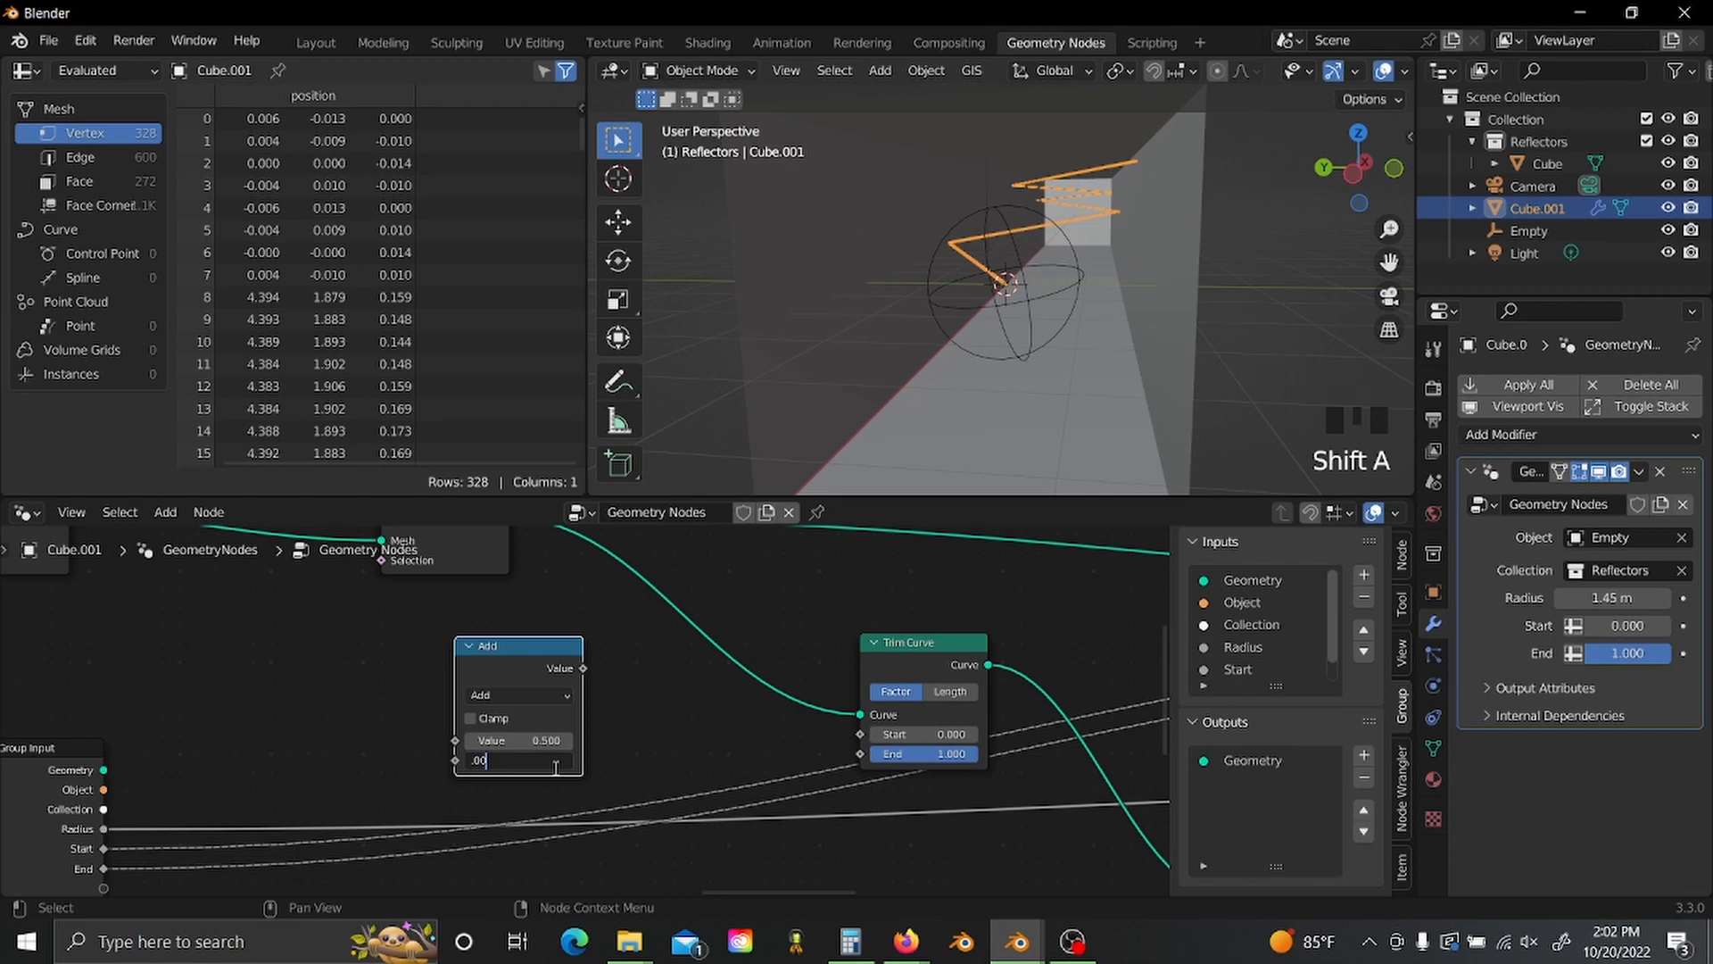
{"action": "type", "text": ".001"}
{"action": "key", "text": "Return"}
- Expose the Add node's first Value as a group input, linking it to the second Trim Curve's Start and the Add result to its End
{"action": "middle_click_drag", "start_coordinate": [291, 768], "coordinate": [359, 727]}
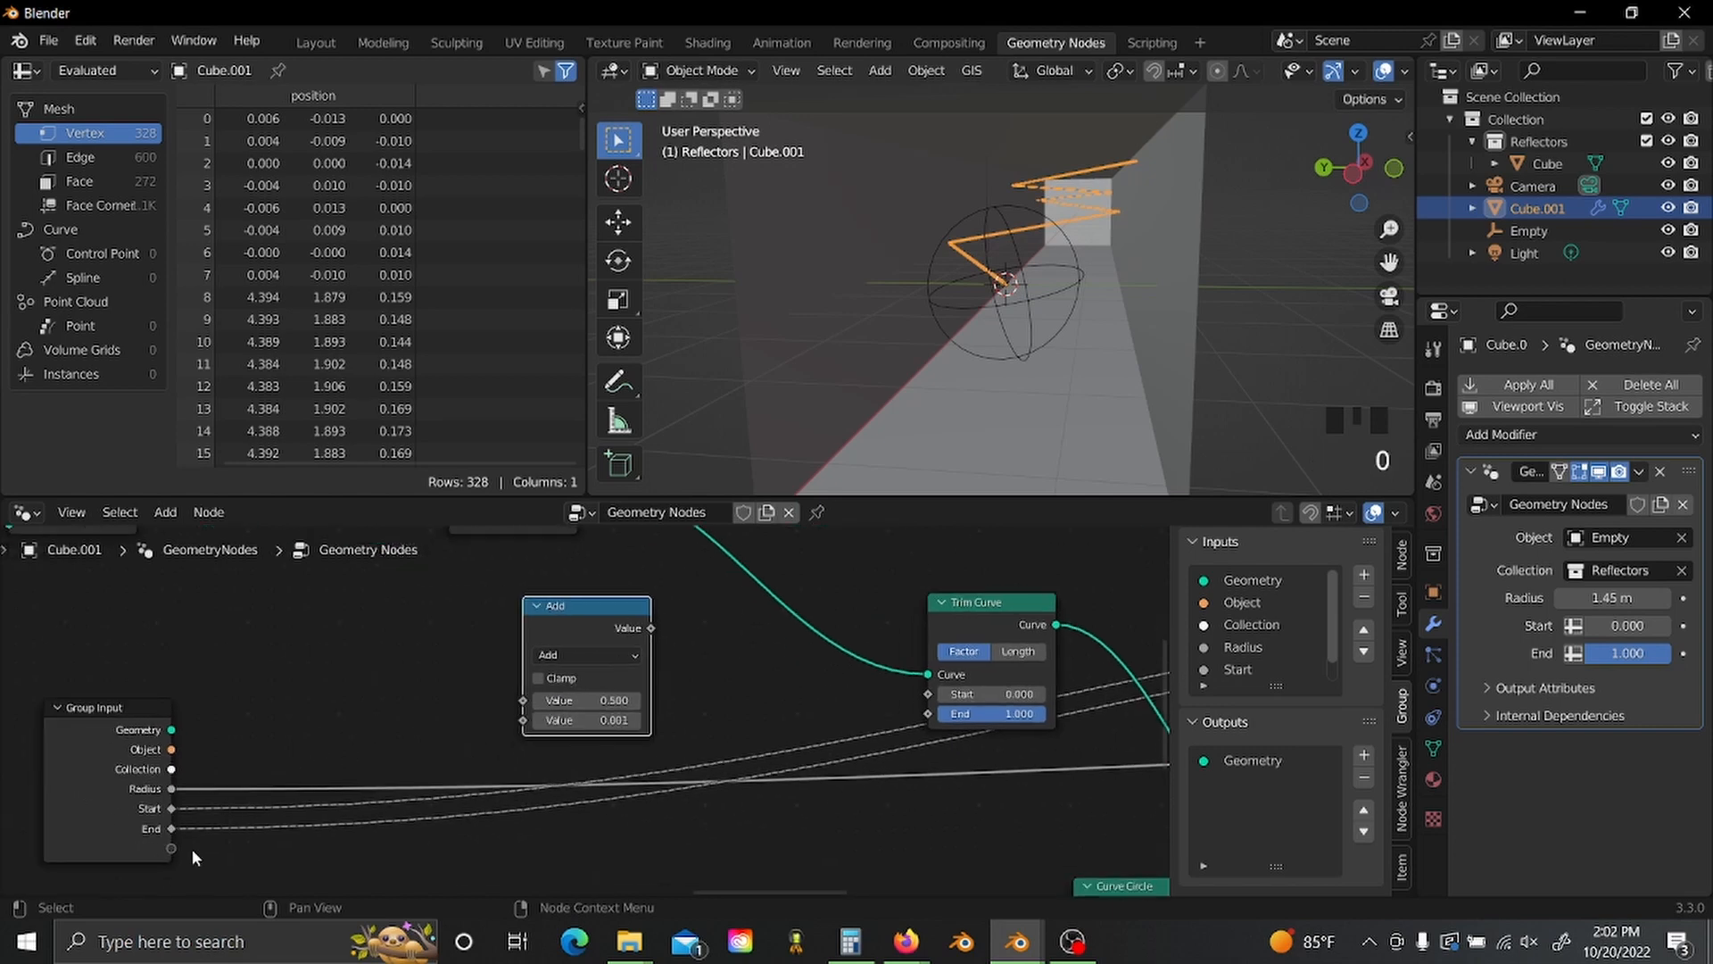
{"action": "left_click_drag", "start_coordinate": [170, 849], "coordinate": [523, 700]}
{"action": "scroll", "coordinate": [482, 675], "scroll_direction": "right", "scroll_amount": 5}
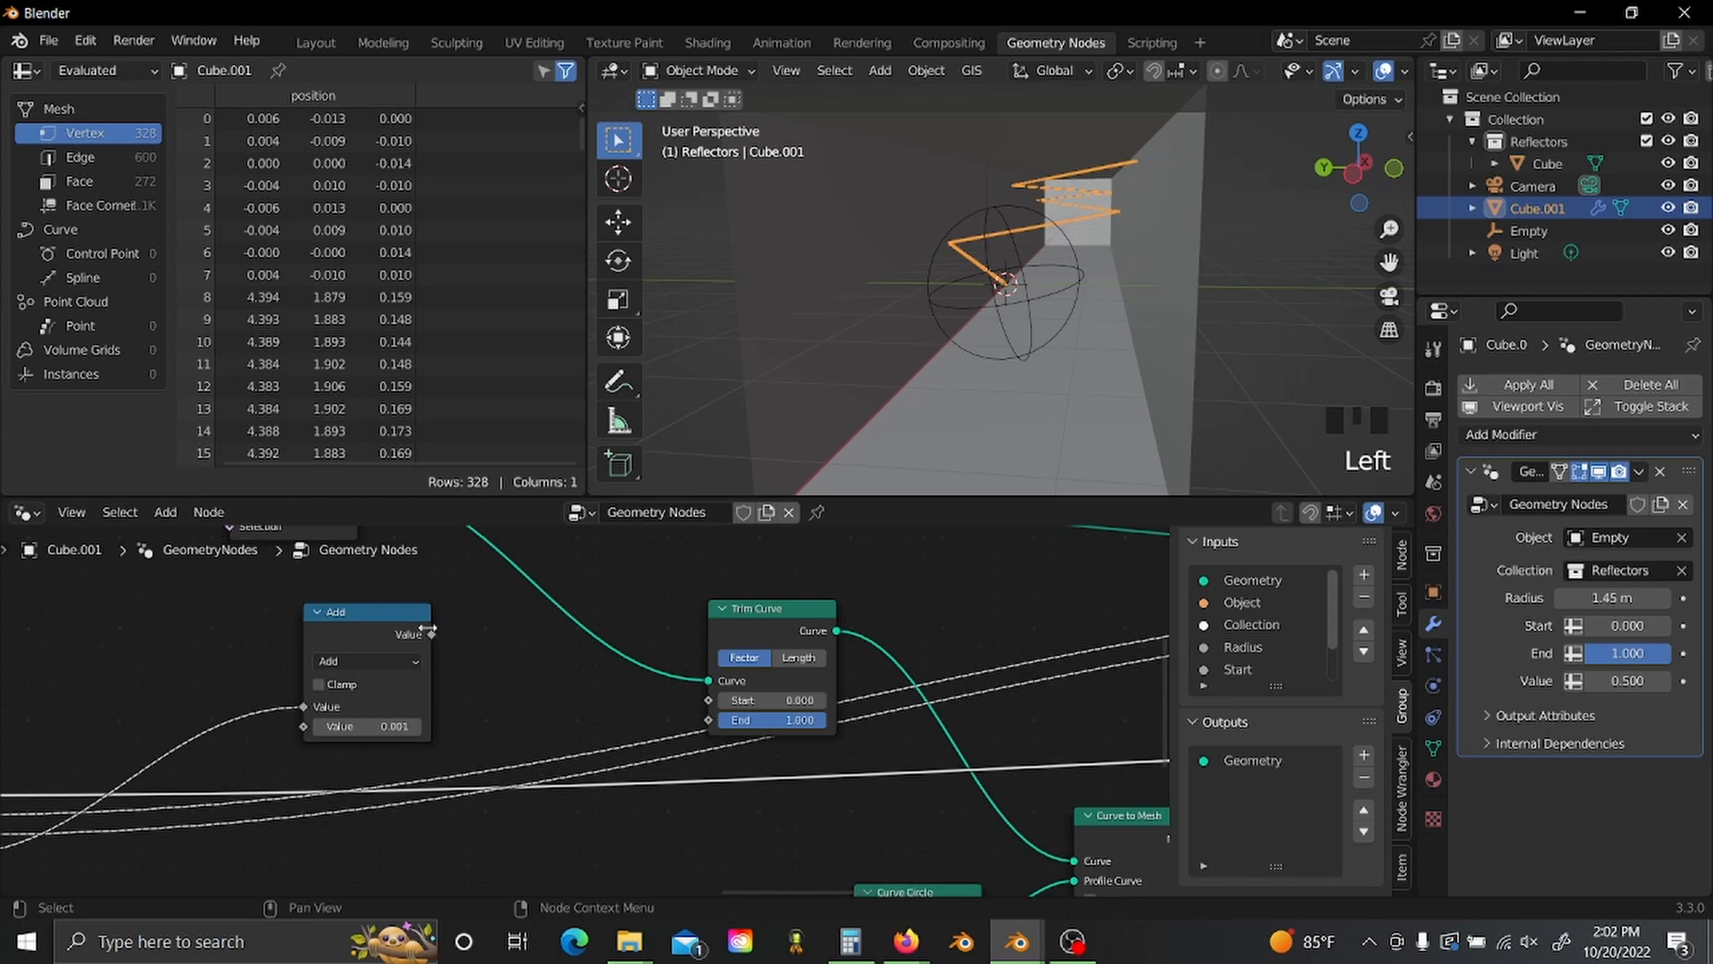
{"action": "left_click_drag", "start_coordinate": [431, 634], "coordinate": [714, 723]}
{"action": "scroll", "coordinate": [372, 784], "scroll_direction": "left", "scroll_amount": 4, "text": "ctrl"}
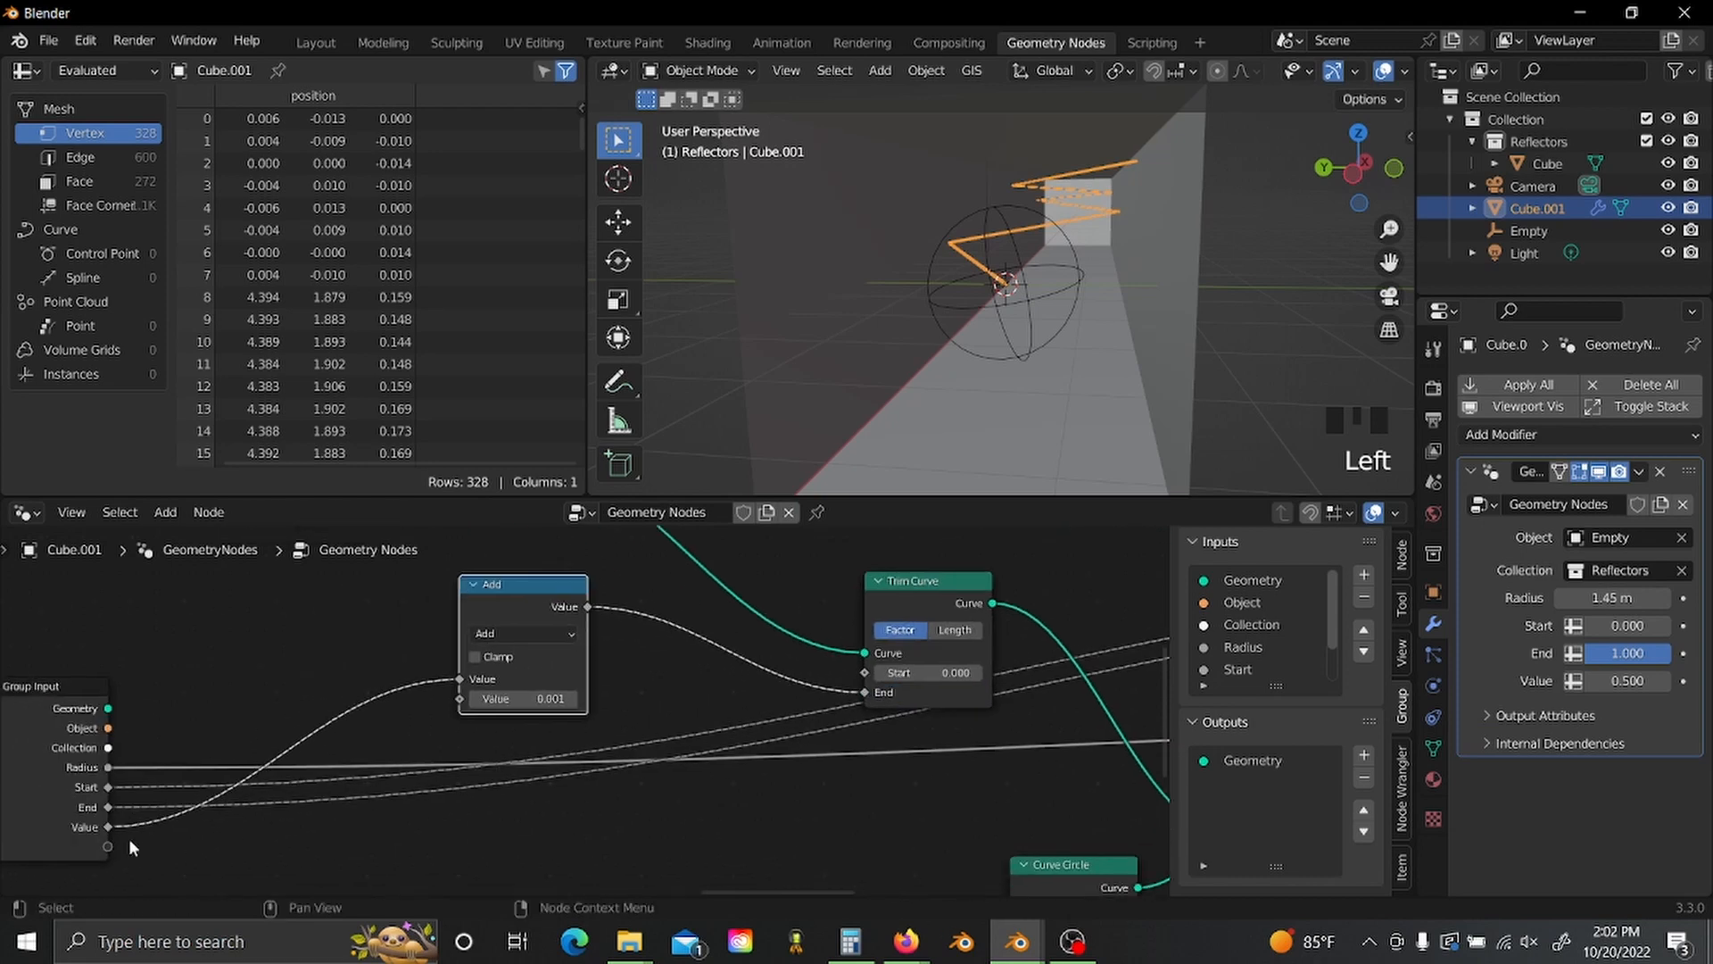
{"action": "left_click_drag", "start_coordinate": [104, 828], "coordinate": [877, 671]}
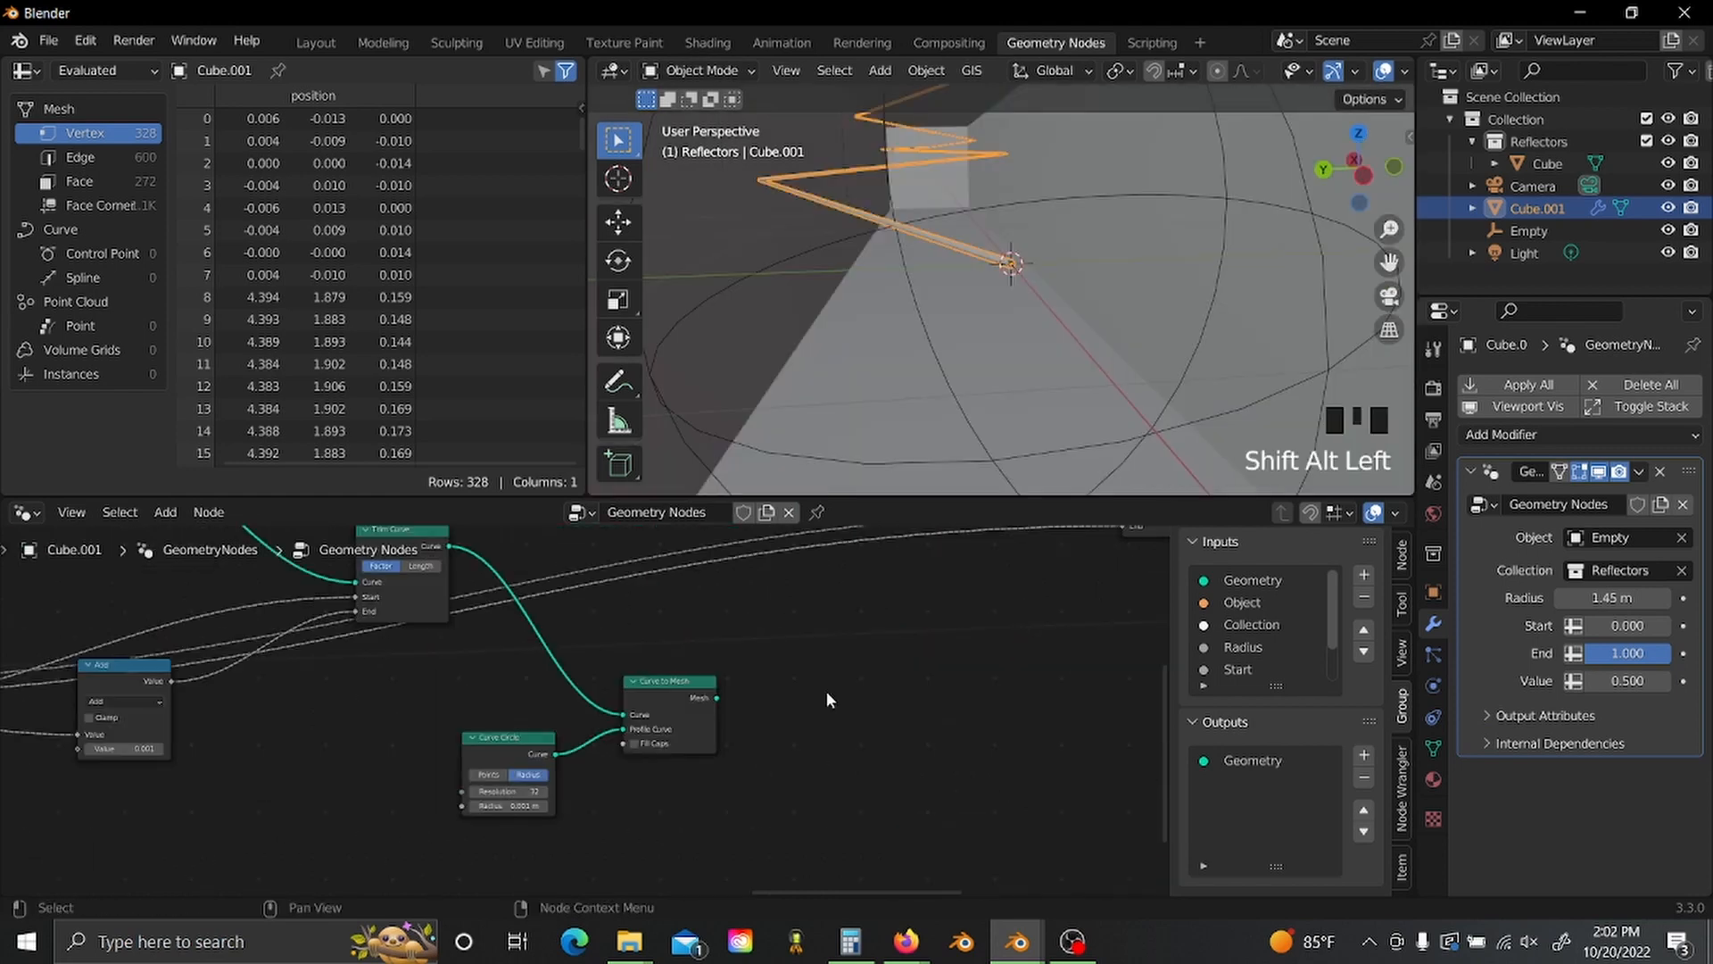
- Add an Instance on Points node and connect the second Curve to Mesh's output to its Points
{"action": "key", "text": "shift+a"}
{"action": "left_click", "coordinate": [827, 691]}
{"action": "type", "text": "ins"}
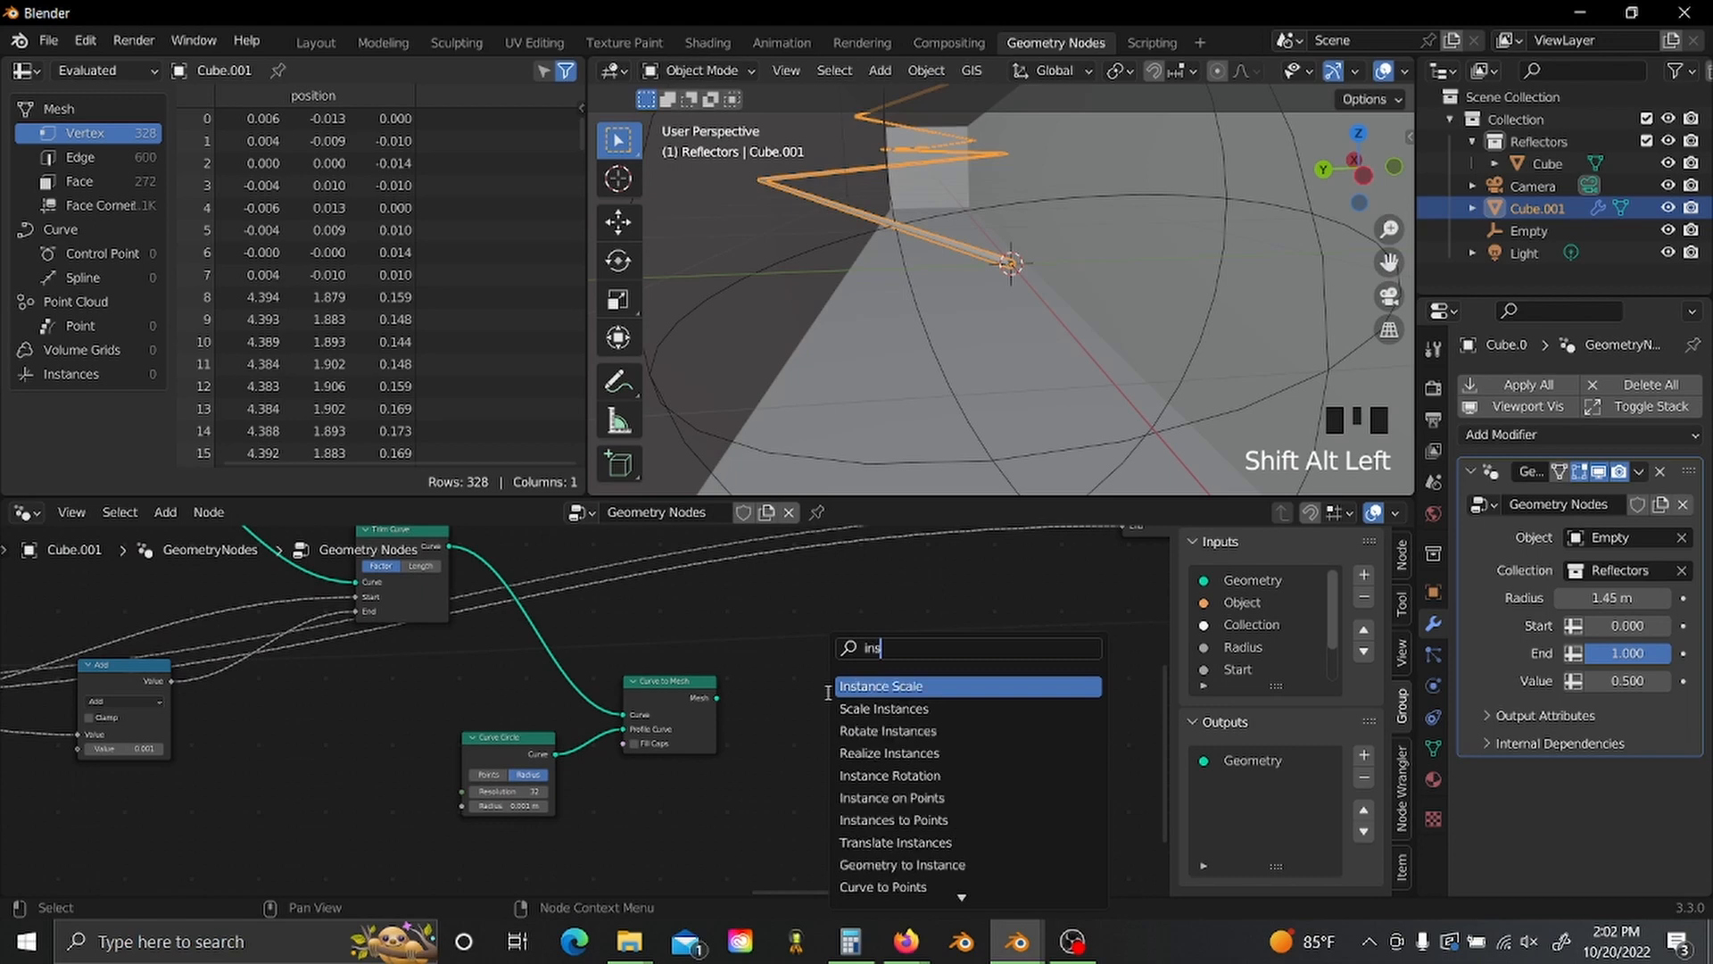
{"action": "left_click", "coordinate": [930, 797]}
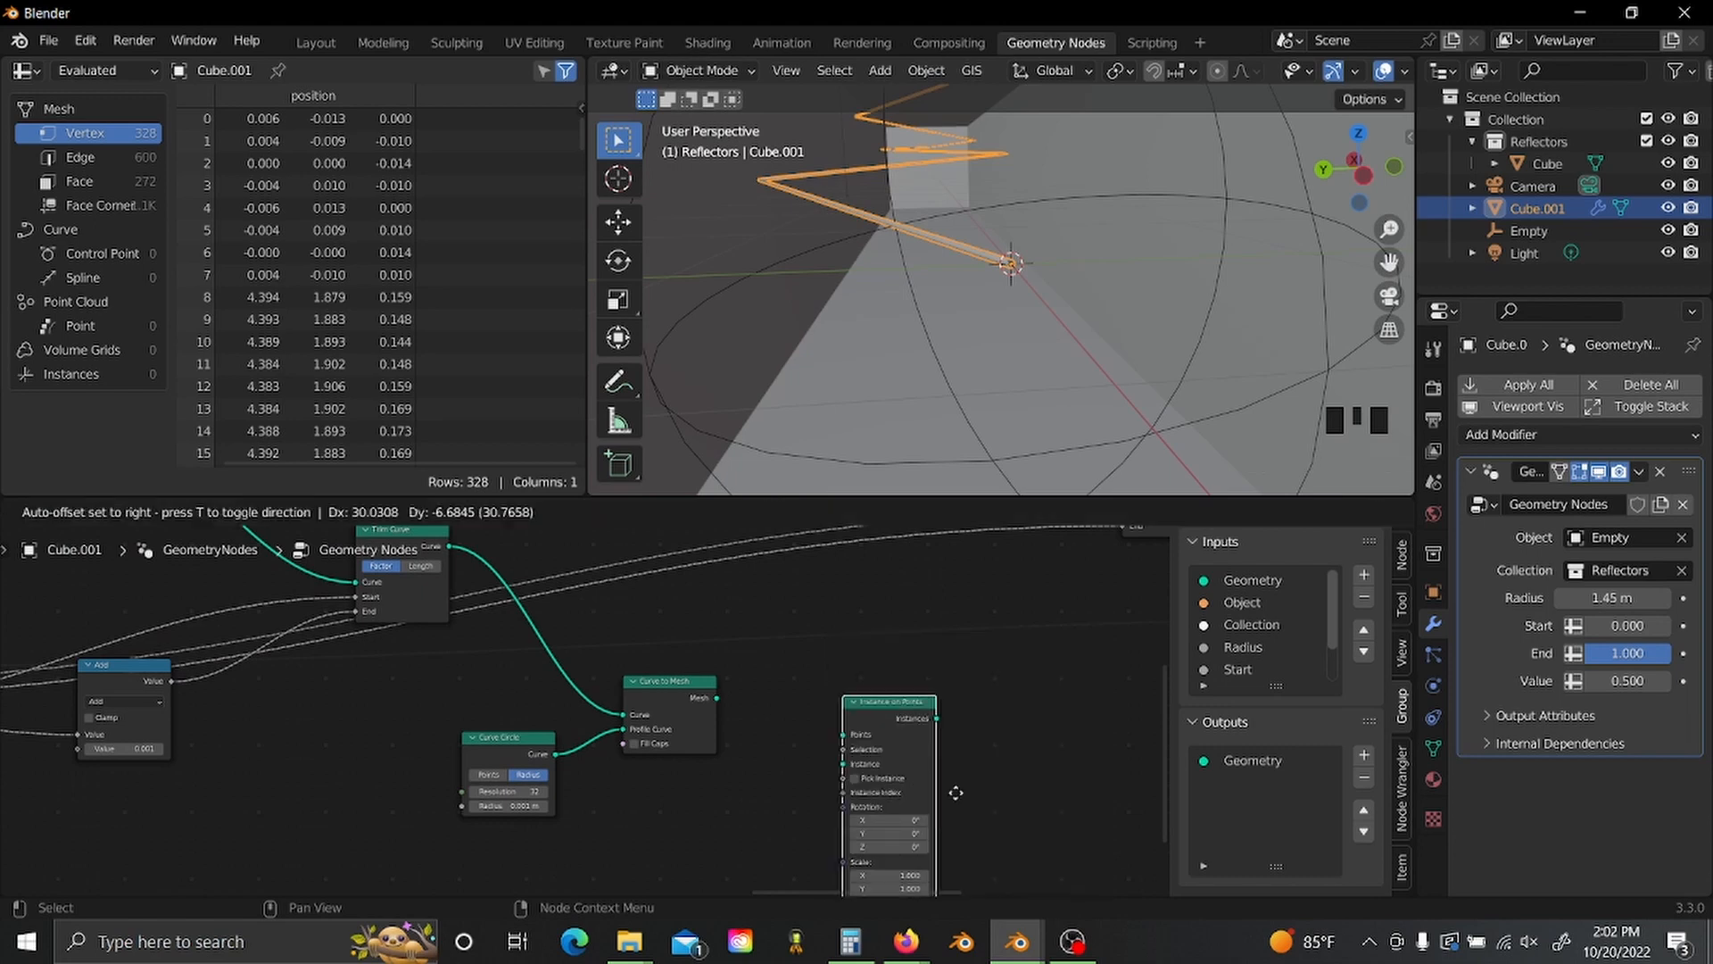
{"action": "left_click", "coordinate": [1012, 783]}
{"action": "left_click_drag", "start_coordinate": [719, 697], "coordinate": [1049, 718]}
{"action": "left_click", "coordinate": [894, 746]}
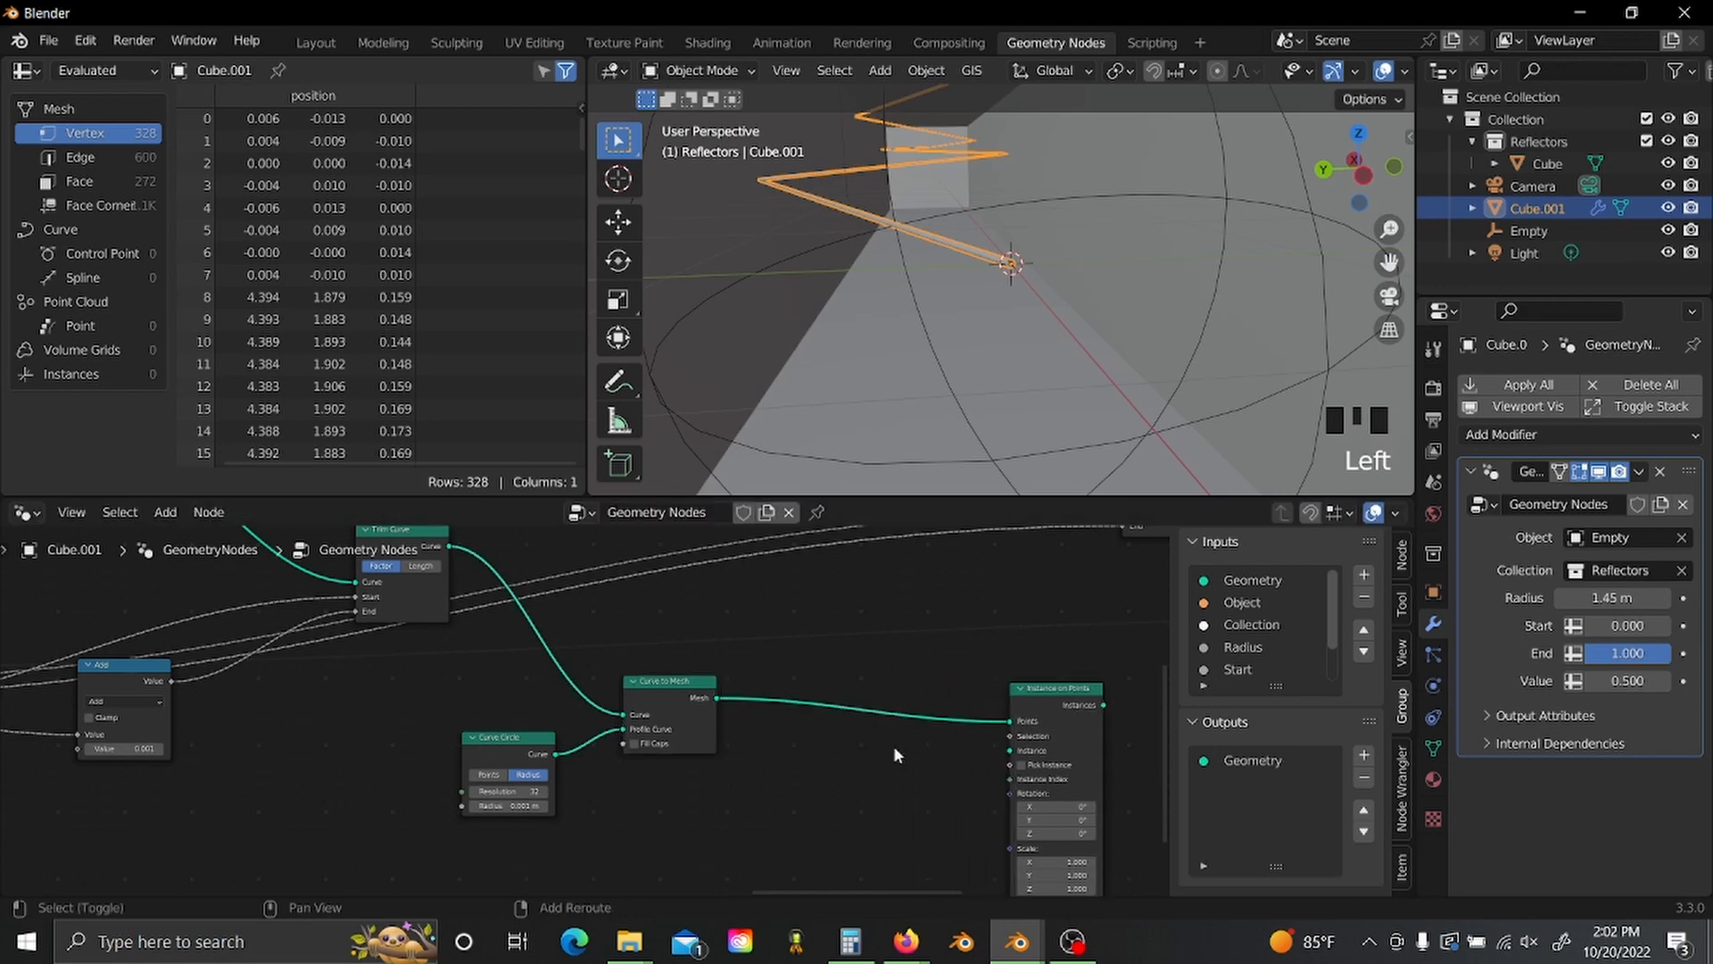
- Insert a Merge by Distance node between Curve to Mesh and Instance on Points, and set its Distance to about 0.071 m
{"action": "key", "text": "shift+a"}
{"action": "left_click", "coordinate": [893, 746]}
{"action": "type", "text": "merge"}
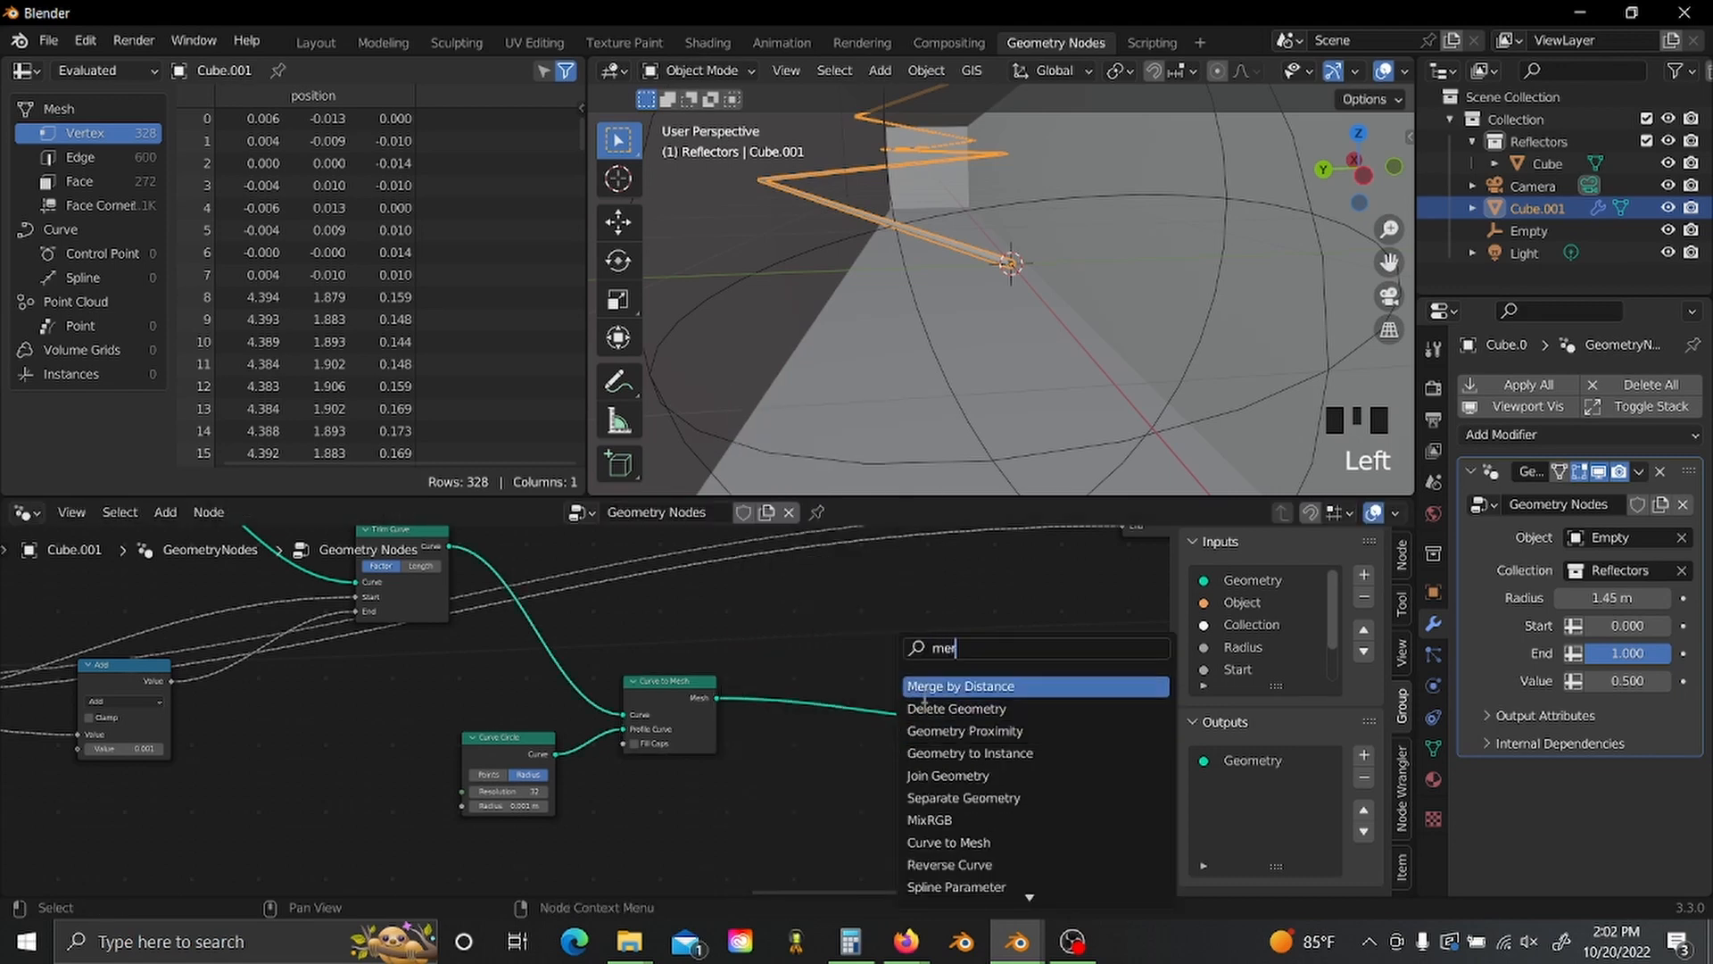
{"action": "left_click", "coordinate": [937, 686]}
{"action": "left_click", "coordinate": [925, 725]}
{"action": "scroll", "coordinate": [924, 724], "scroll_direction": "up", "scroll_amount": 2}
{"action": "left_click_drag", "start_coordinate": [951, 779], "coordinate": [973, 779], "text": "shift"}
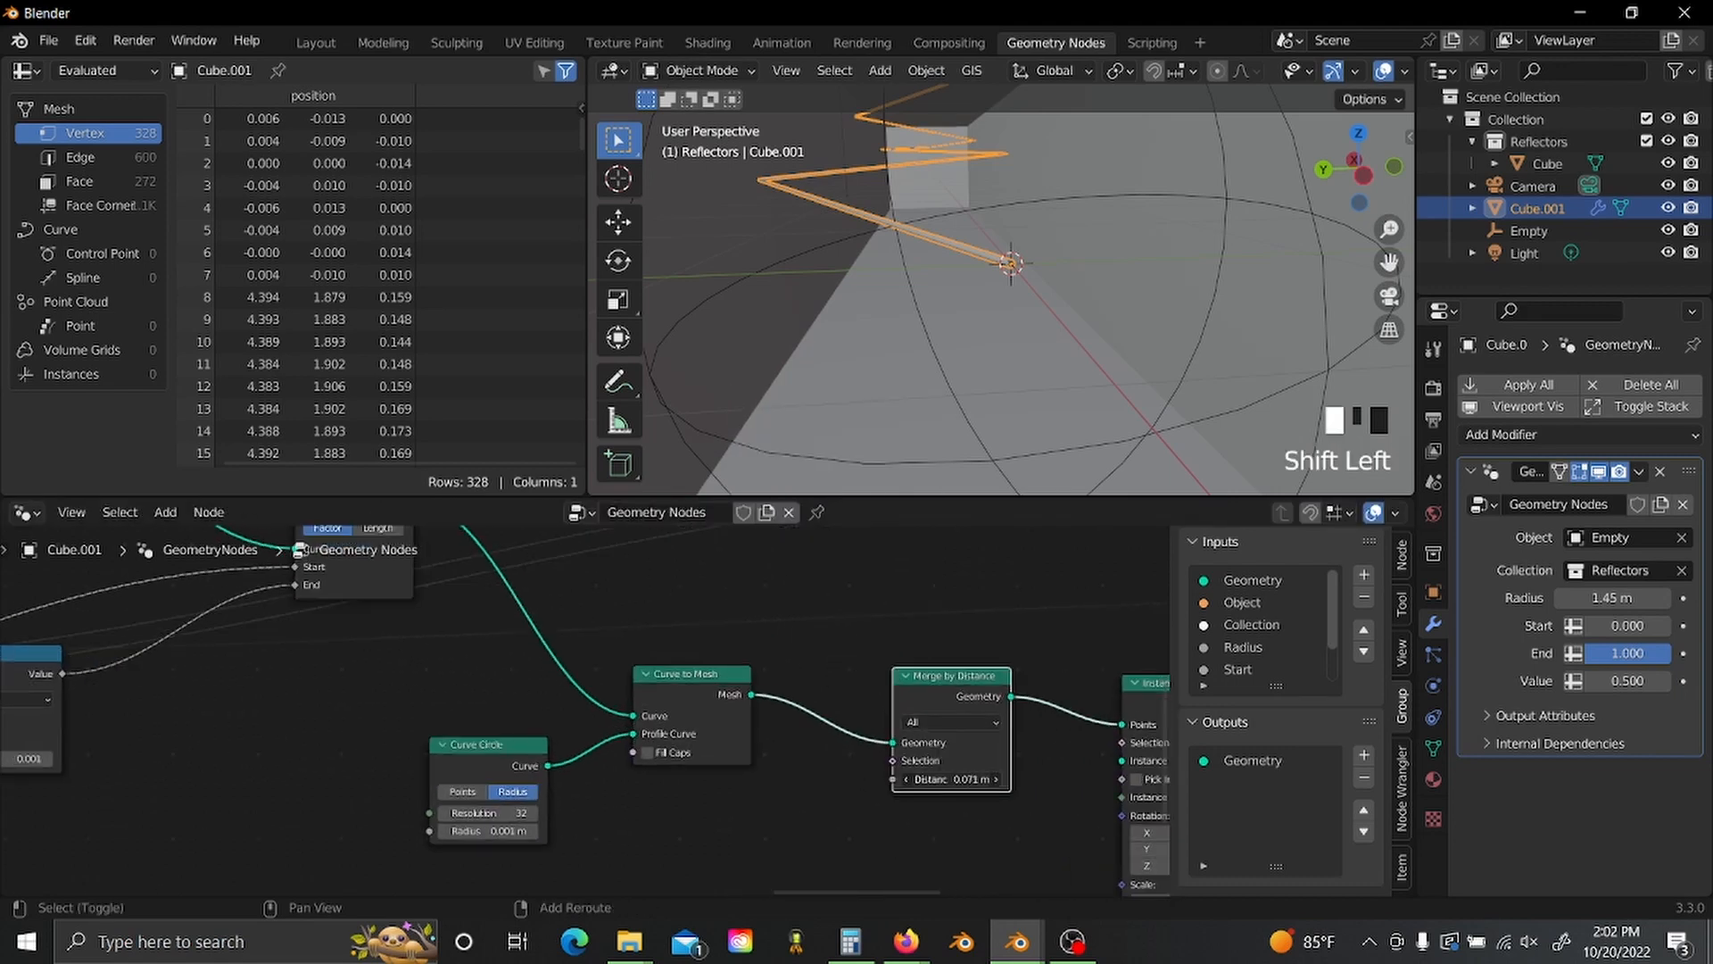
{"action": "left_click", "coordinate": [850, 802]}
{"action": "scroll", "coordinate": [854, 802], "scroll_direction": "down", "scroll_amount": 3}
{"action": "middle_click_drag", "start_coordinate": [854, 801], "coordinate": [587, 725]}
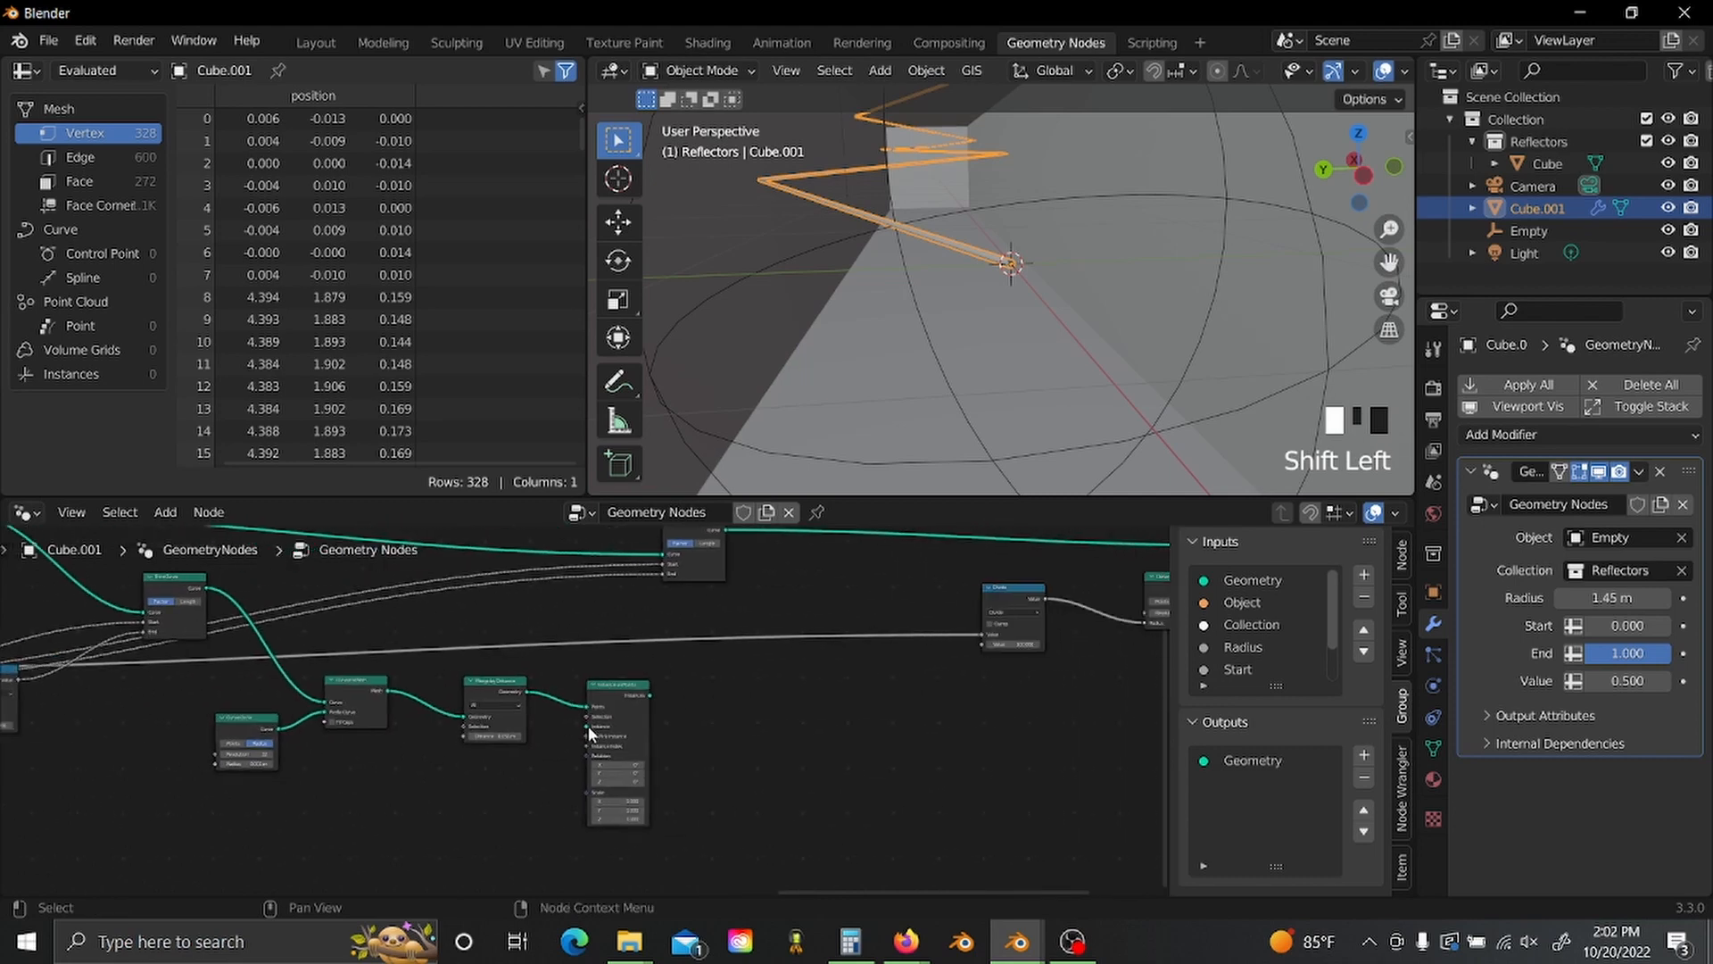
- Shift Instance on Points further along, add a Cube mesh node, and connect its Mesh to the Instance input
{"action": "left_click", "coordinate": [625, 704]}
{"action": "left_click_drag", "start_coordinate": [624, 704], "coordinate": [758, 704]}
{"action": "key", "text": "shift+a"}
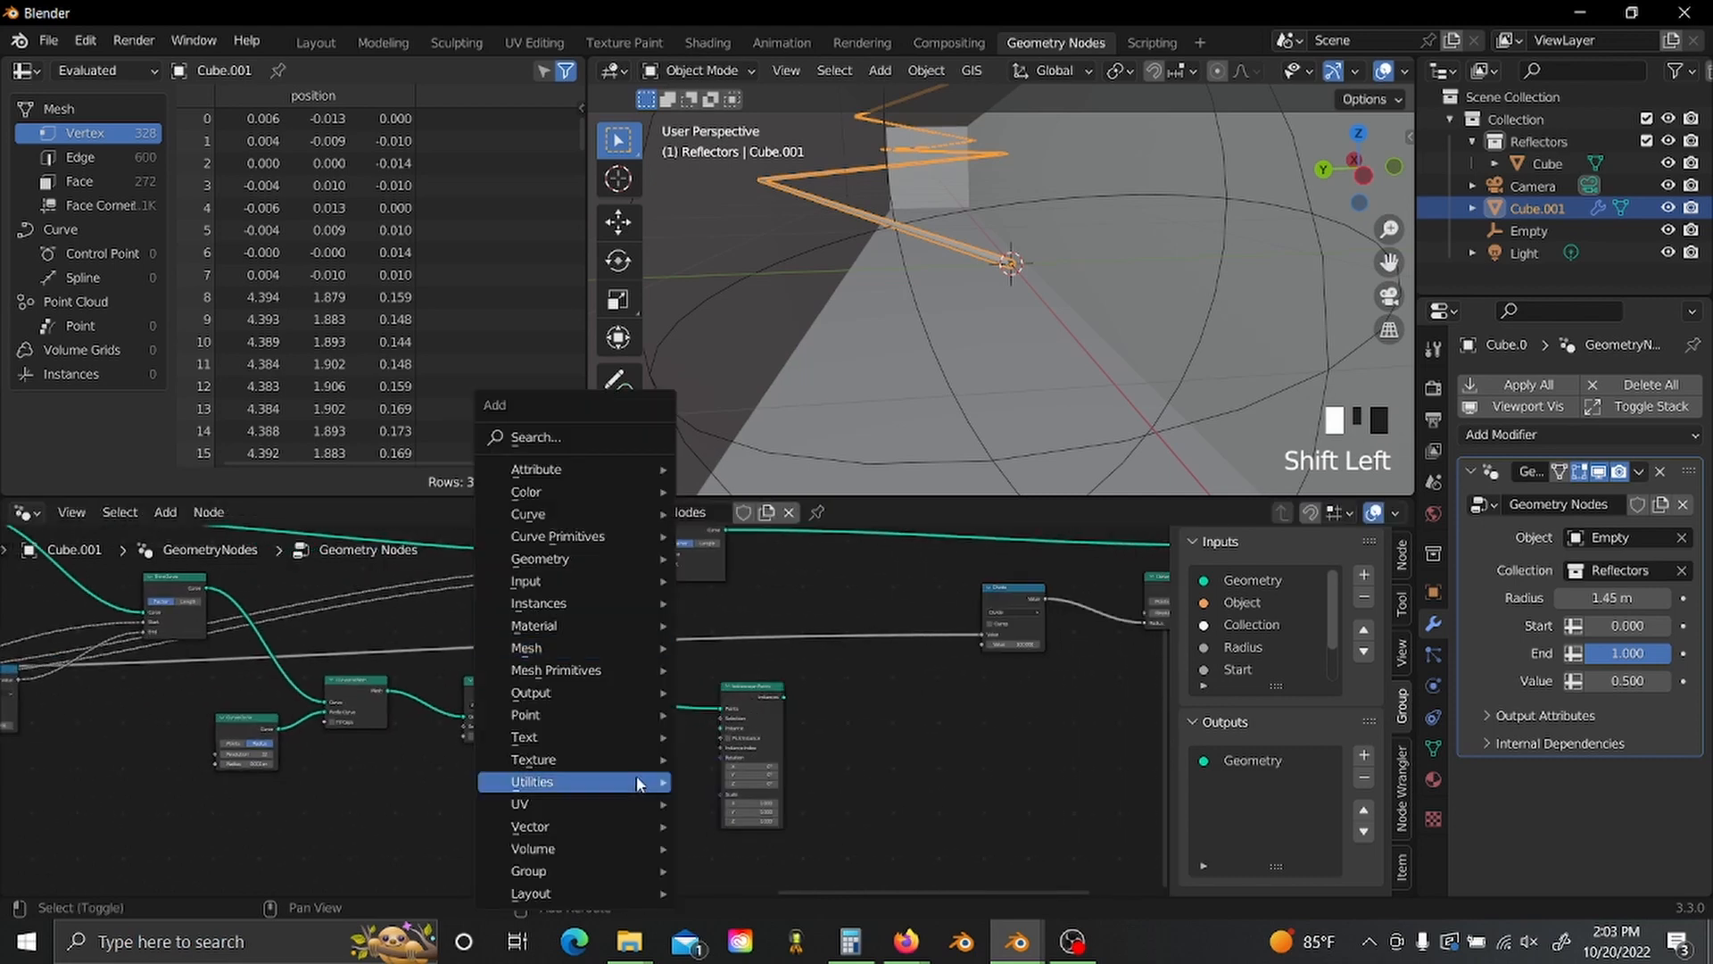
{"action": "type", "text": "scube"}
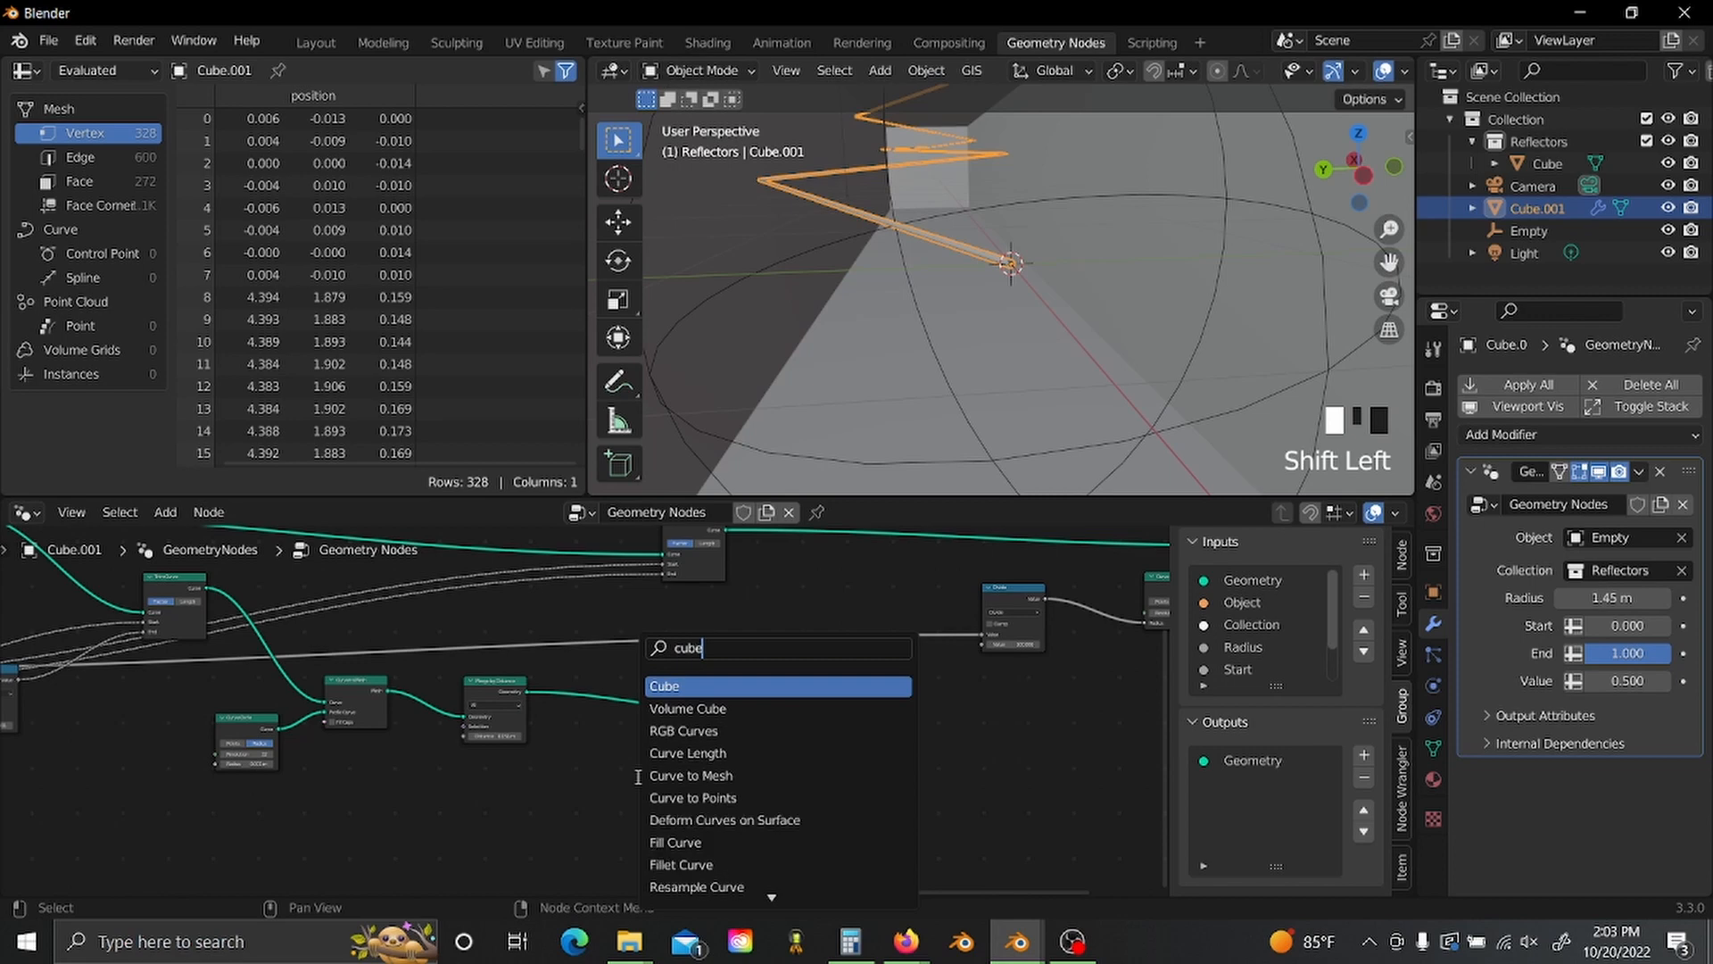
{"action": "key", "text": "Return"}
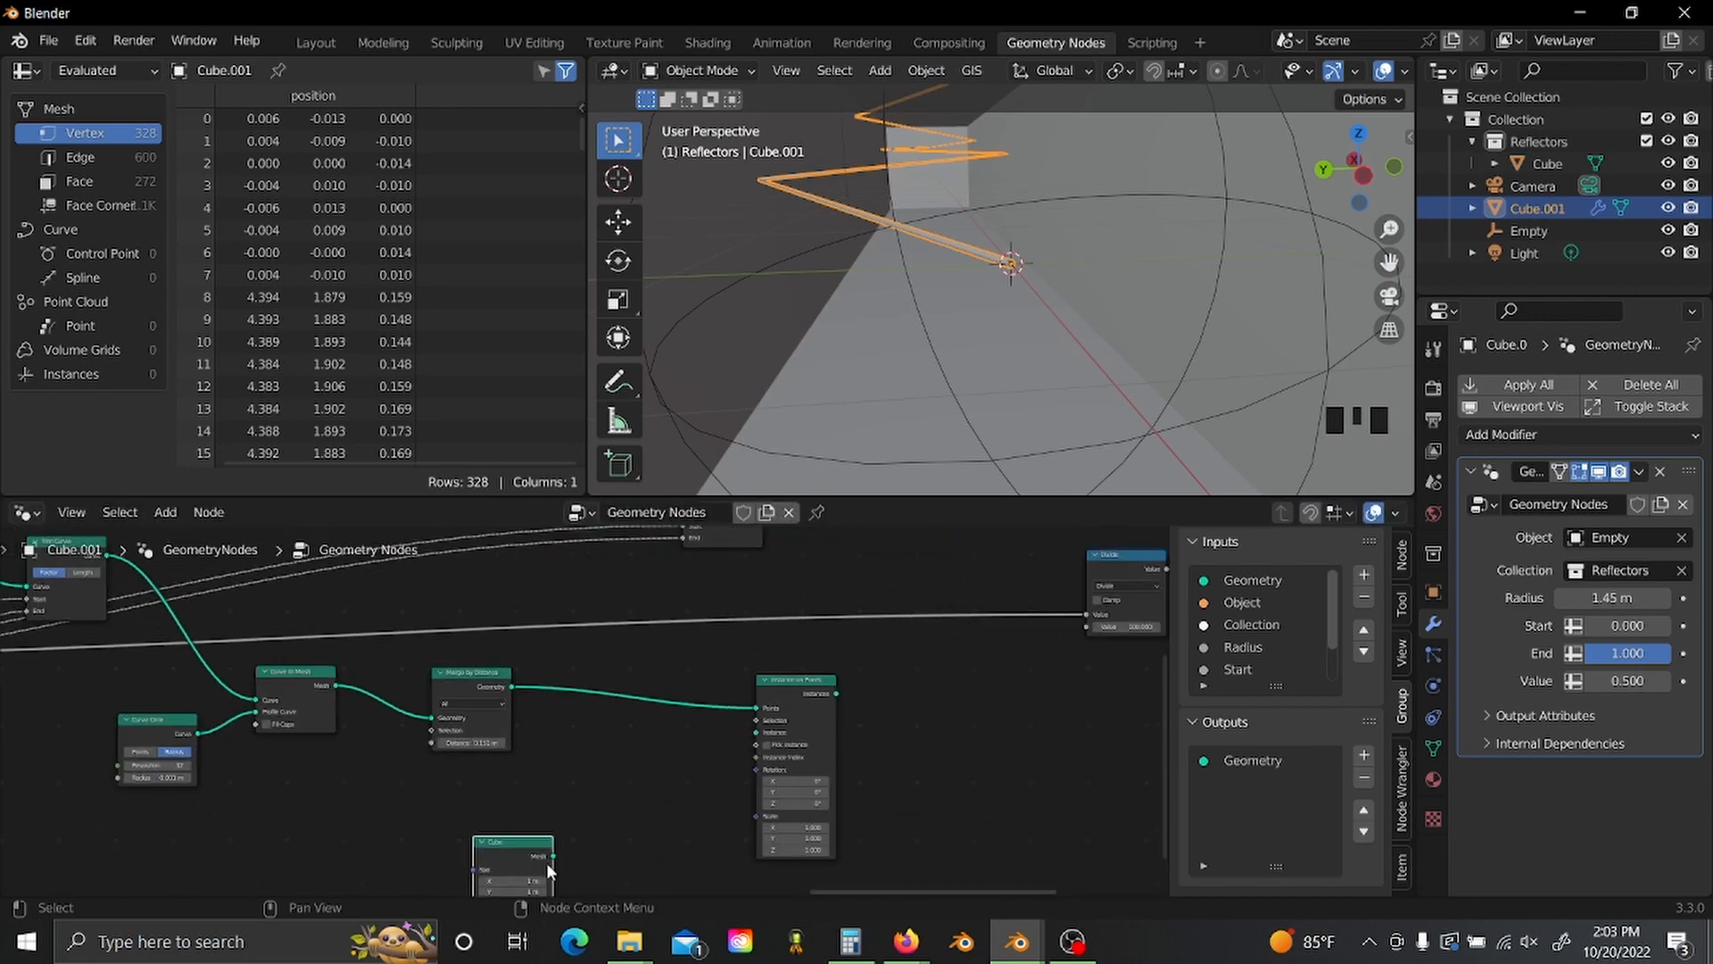
{"action": "left_click", "coordinate": [552, 856]}
{"action": "left_click_drag", "start_coordinate": [553, 856], "coordinate": [600, 844]}
{"action": "left_click_drag", "start_coordinate": [738, 761], "coordinate": [756, 732]}
- Connect the Instances output of Instance on Points directly to the Group Output
{"action": "middle_click_drag", "start_coordinate": [821, 737], "coordinate": [618, 768]}
{"action": "left_click", "coordinate": [618, 767]}
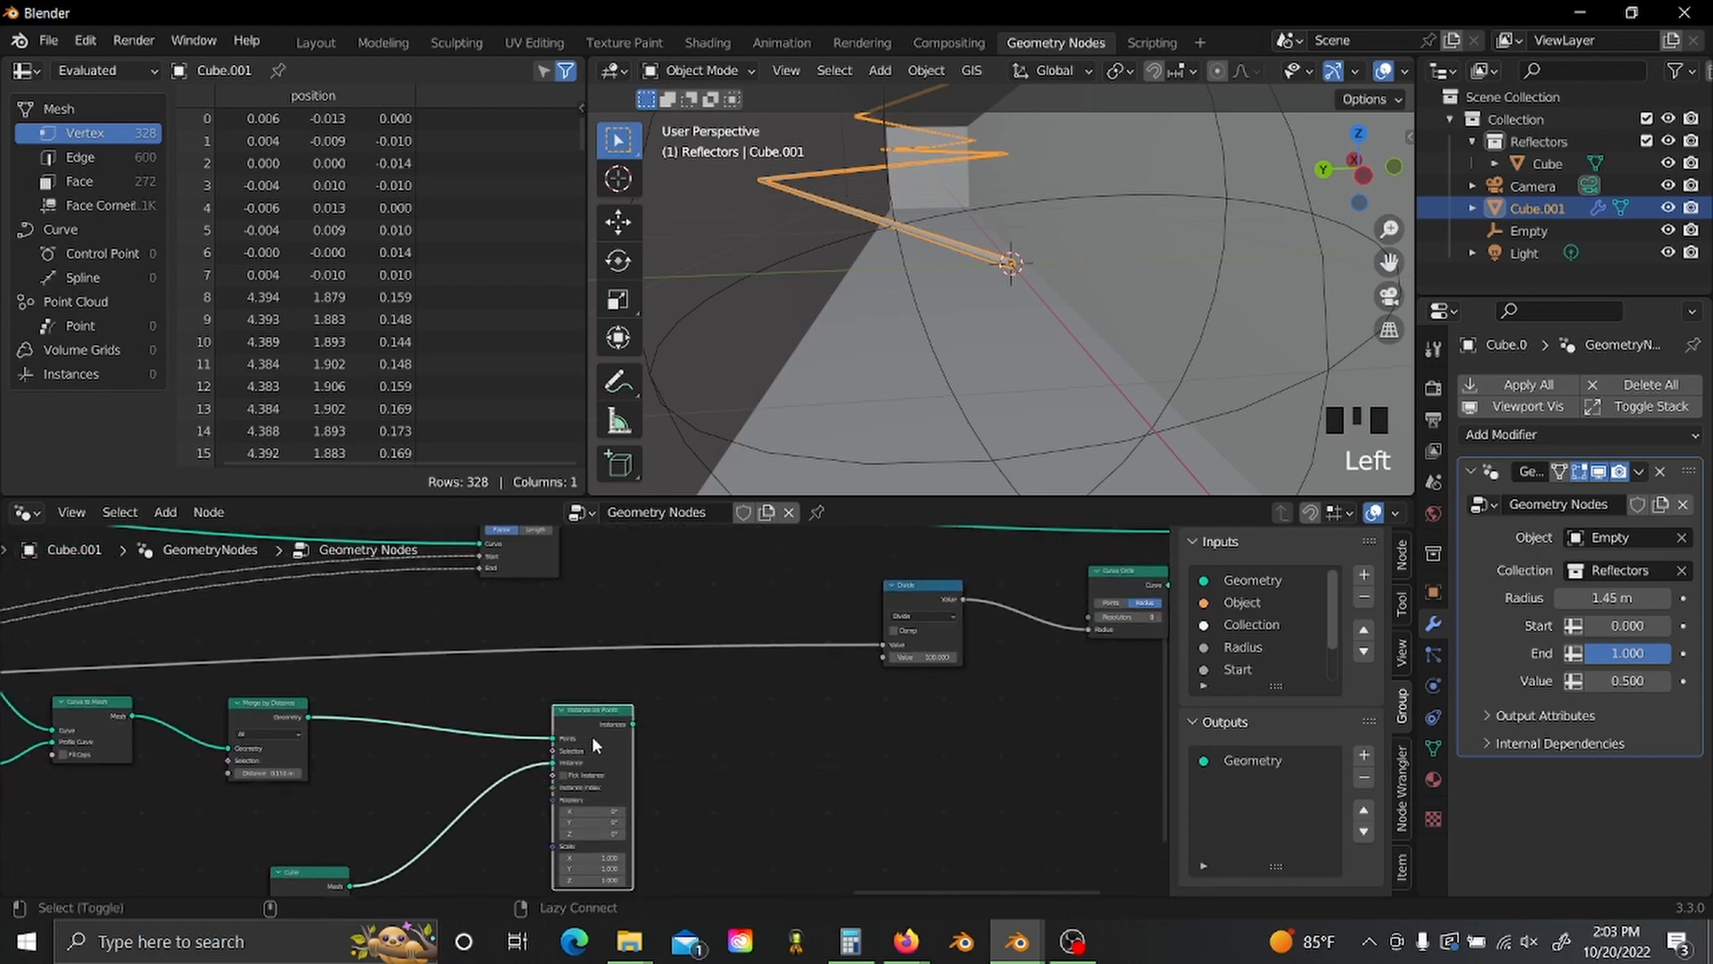
{"action": "left_click", "coordinate": [592, 737], "text": "alt+shift"}
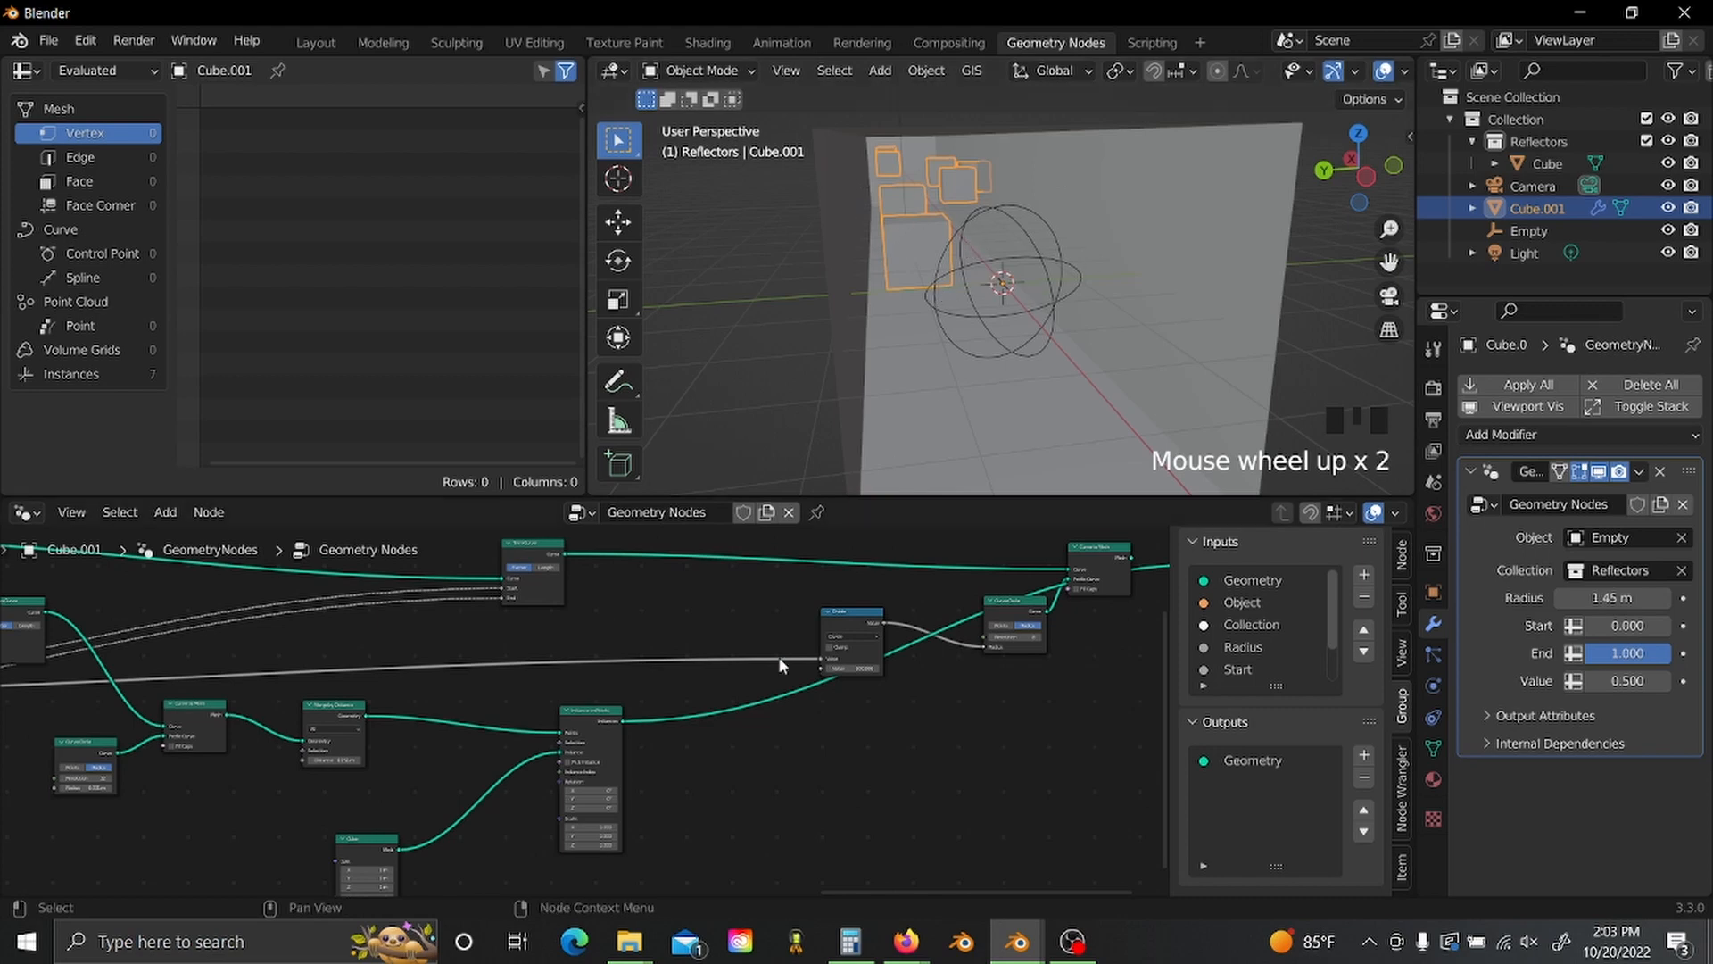
- Widen the gap between the Join Geometry and Mesh to Curve nodes
{"action": "middle_click_drag", "start_coordinate": [510, 662], "coordinate": [664, 701]}
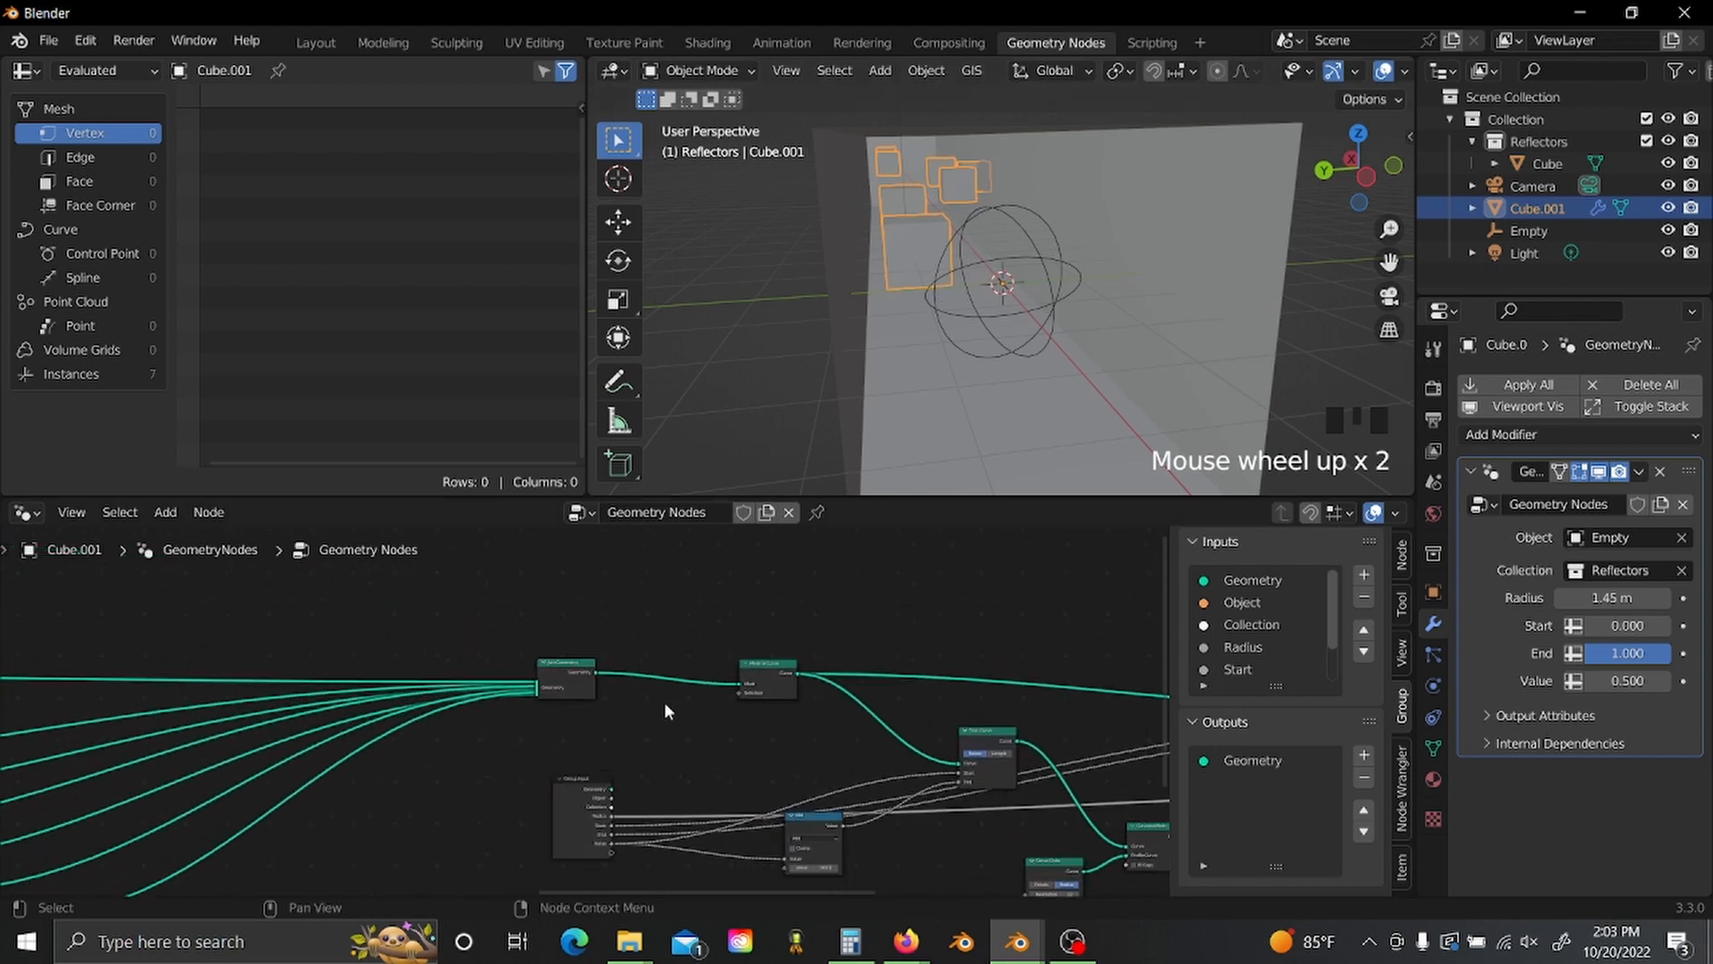
{"action": "scroll", "coordinate": [664, 705], "scroll_direction": "up", "scroll_amount": 3}
{"action": "left_click_drag", "start_coordinate": [599, 672], "coordinate": [478, 666]}
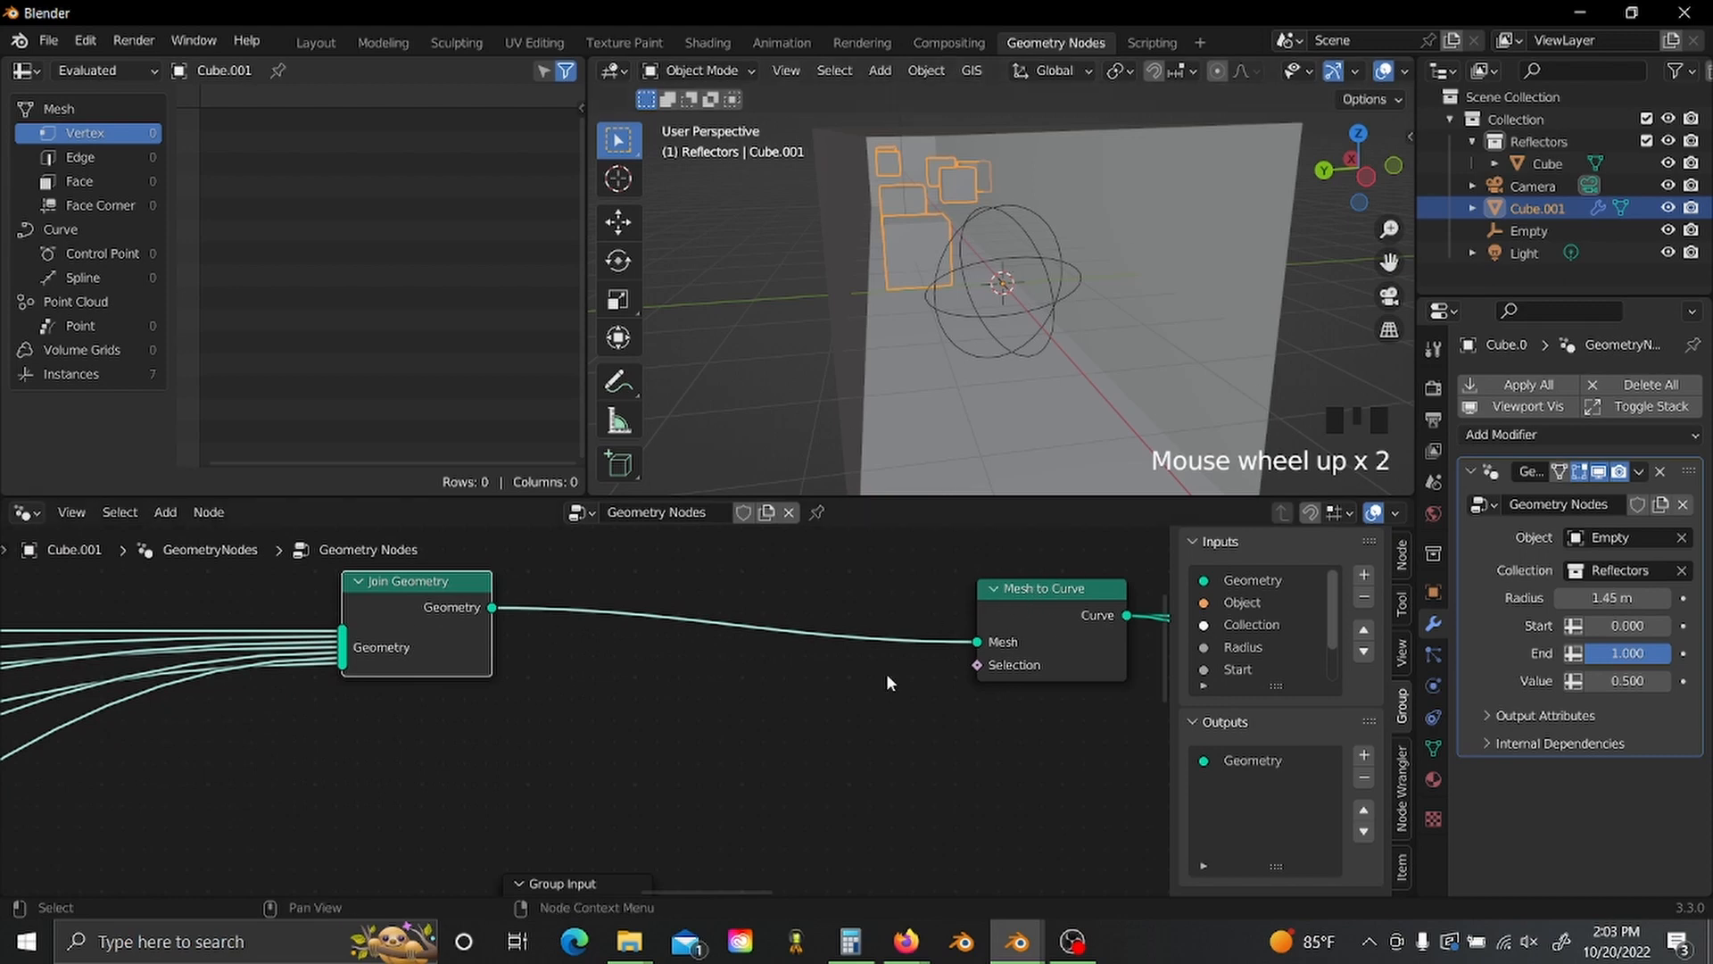
{"action": "left_click", "coordinate": [1055, 636]}
{"action": "left_click", "coordinate": [686, 746]}
{"action": "scroll", "coordinate": [687, 750], "scroll_direction": "down", "scroll_amount": 7}
{"action": "middle_click_drag", "start_coordinate": [687, 750], "coordinate": [605, 778]}
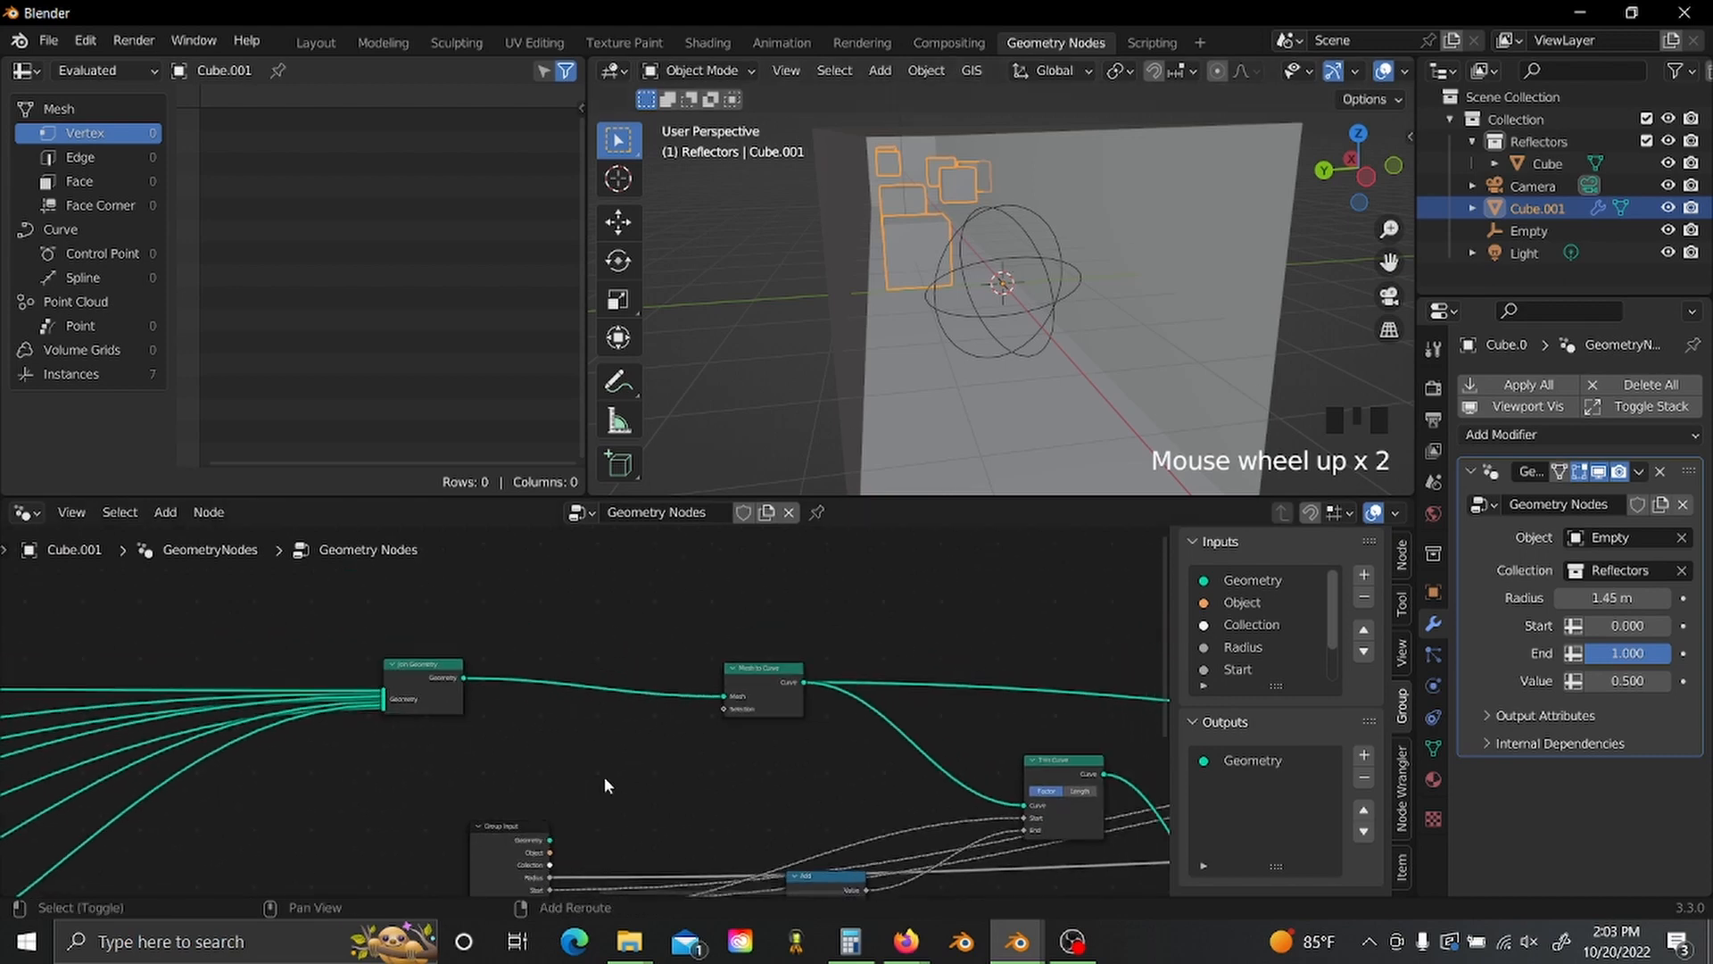
- Insert a Merge by Distance node between Join Geometry and Mesh to Curve
{"action": "key", "text": "shift+a"}
{"action": "key", "text": "s"}
{"action": "key", "text": "Escape"}
{"action": "key", "text": "shift+a"}
{"action": "type", "text": "smerg"}
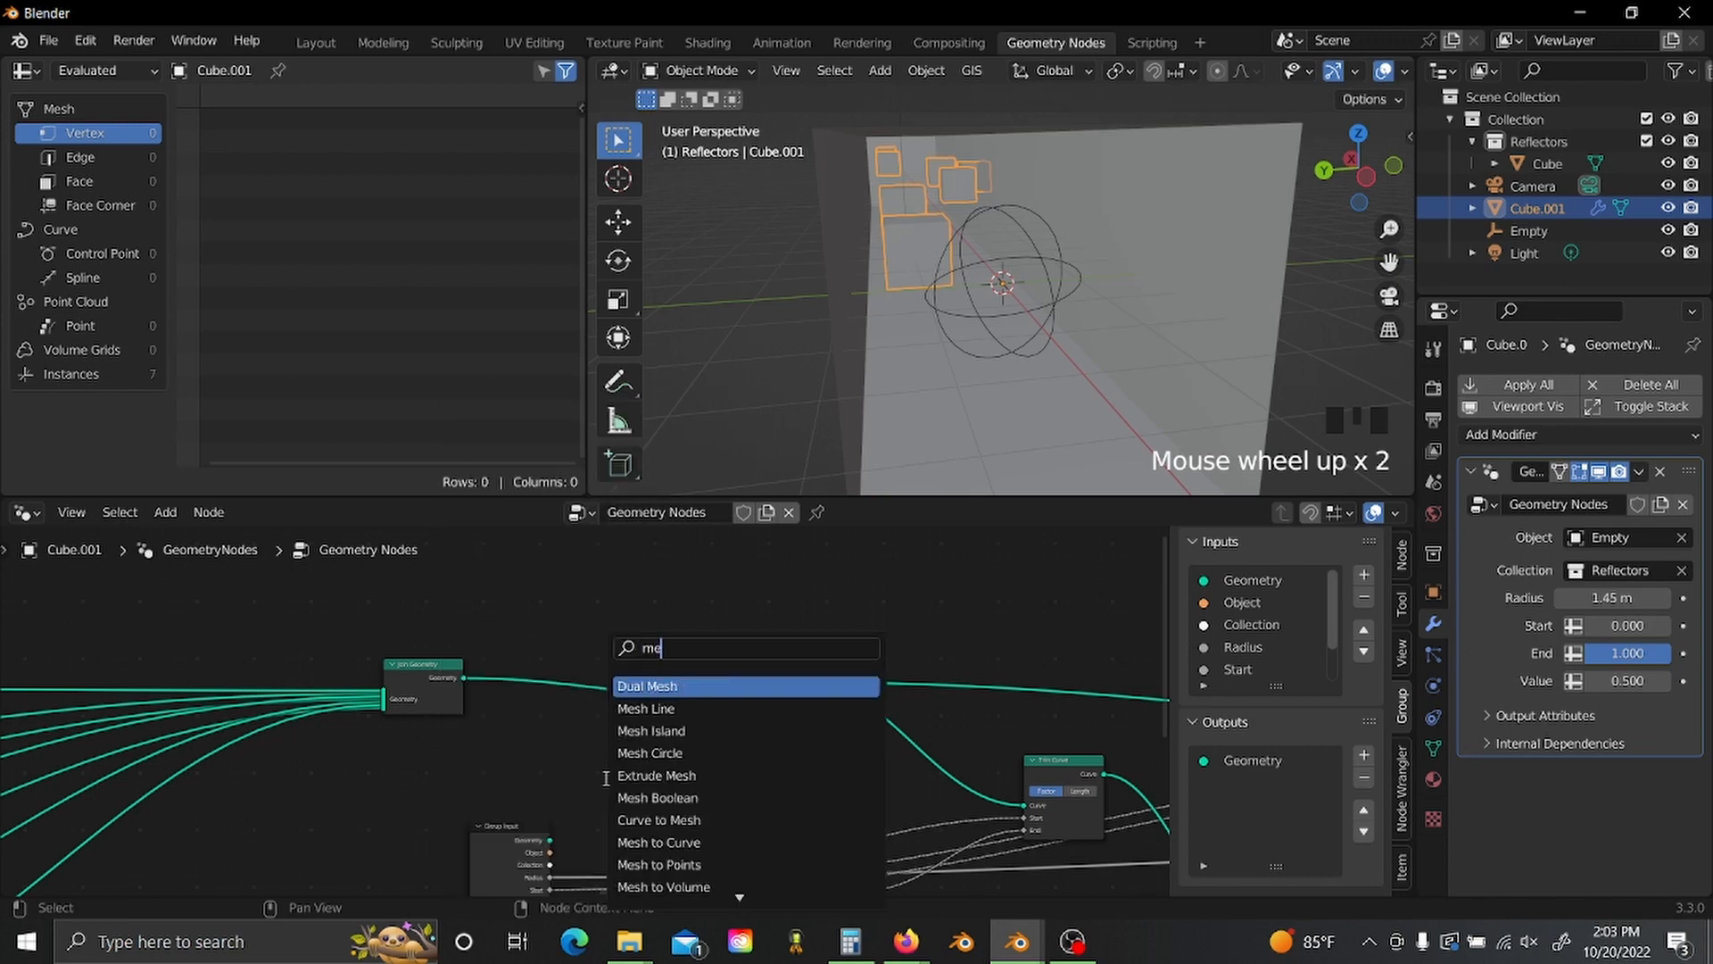
{"action": "key", "text": "Return"}
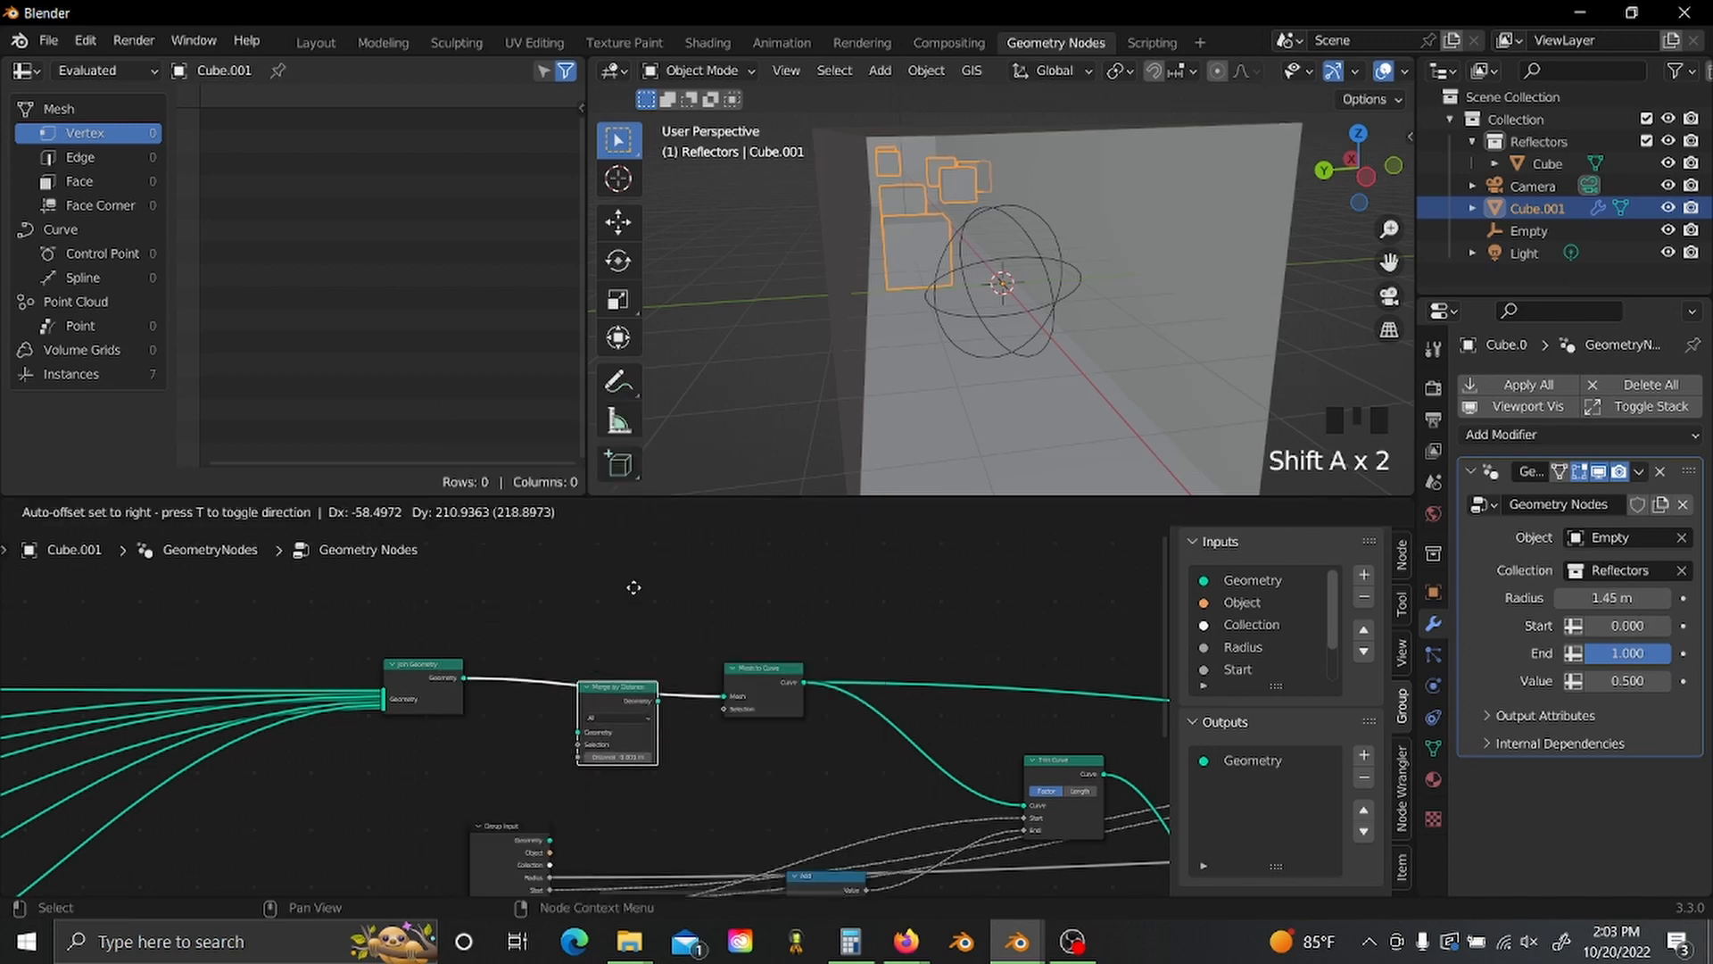
{"action": "left_click", "coordinate": [634, 576]}
{"action": "scroll", "coordinate": [914, 822], "scroll_direction": "down", "scroll_amount": 3}
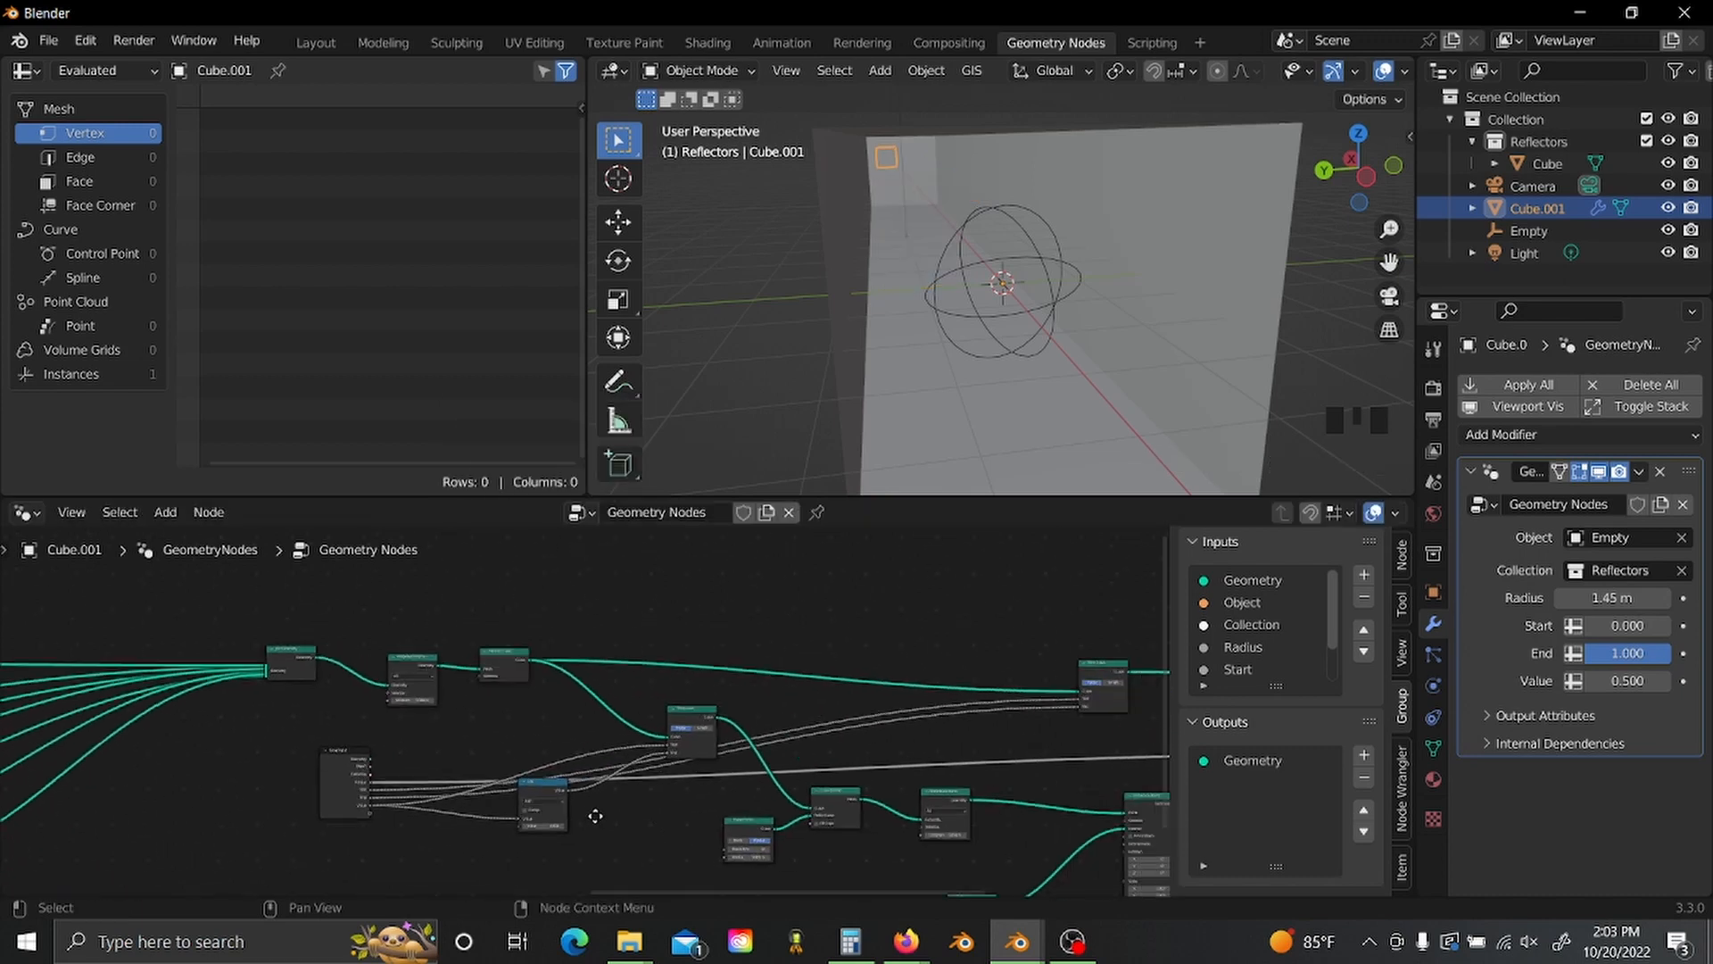
- Slide the modifier's Value input down to about -0.280 and back to 0.500 to test the instance's travel along the path
{"action": "middle_click_drag", "start_coordinate": [593, 811], "coordinate": [164, 692]}
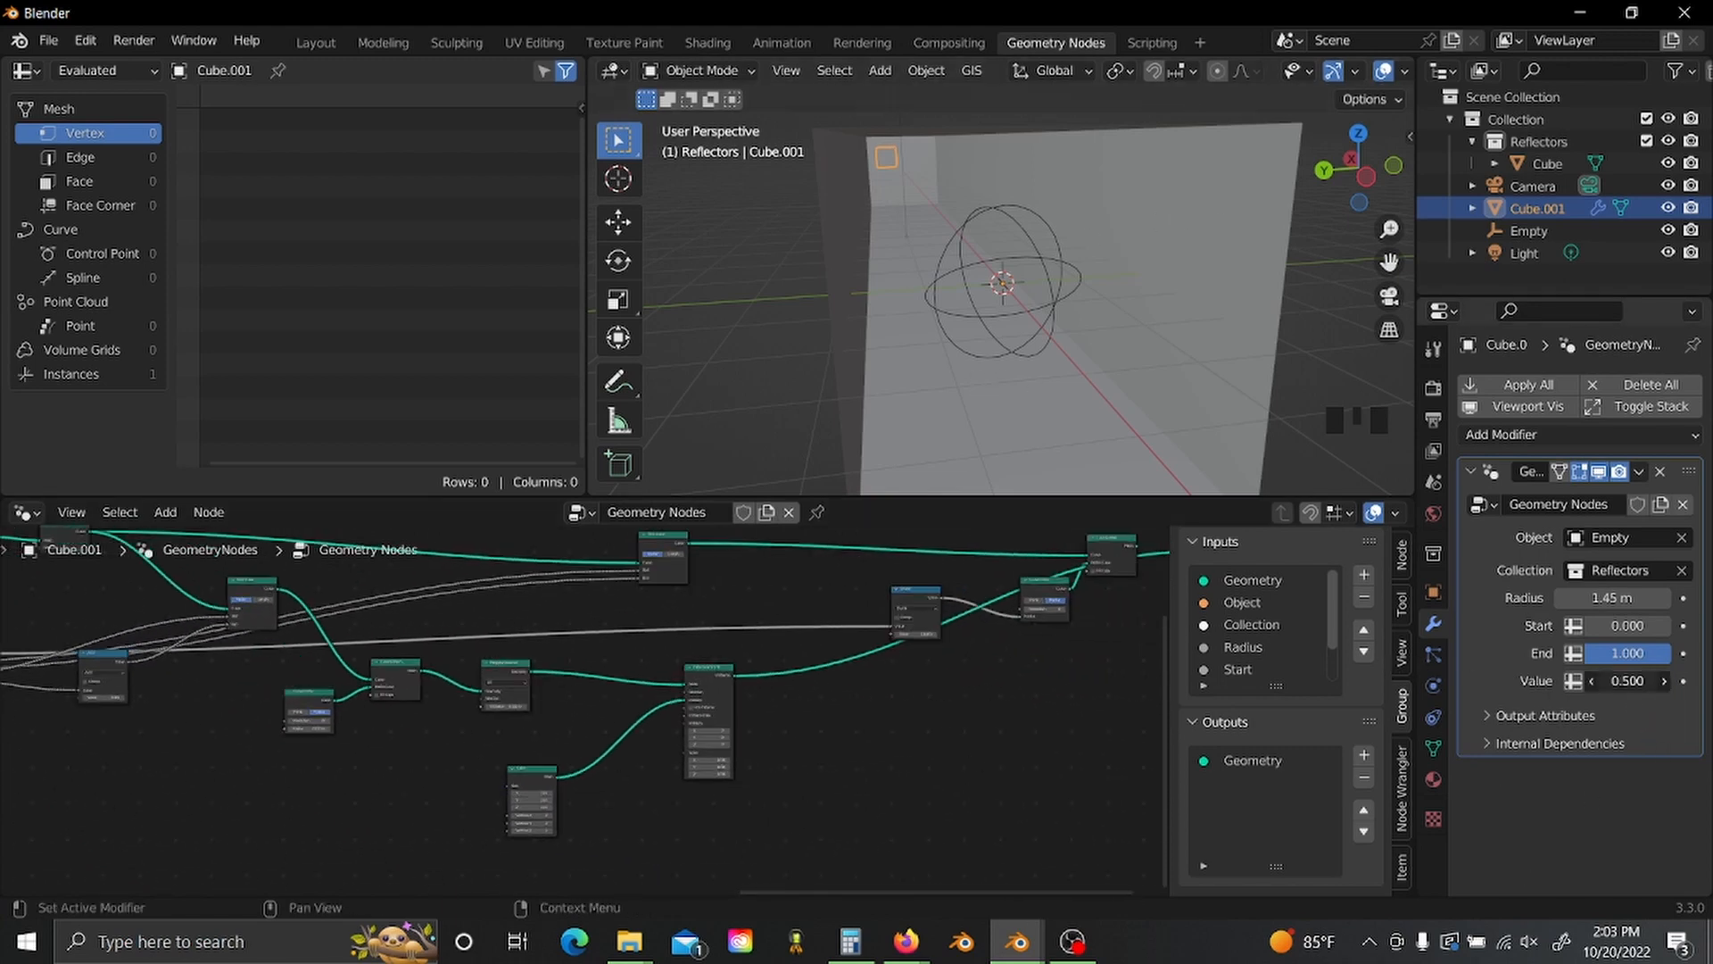
{"action": "left_click_drag", "start_coordinate": [1633, 681], "coordinate": [1410, 681]}
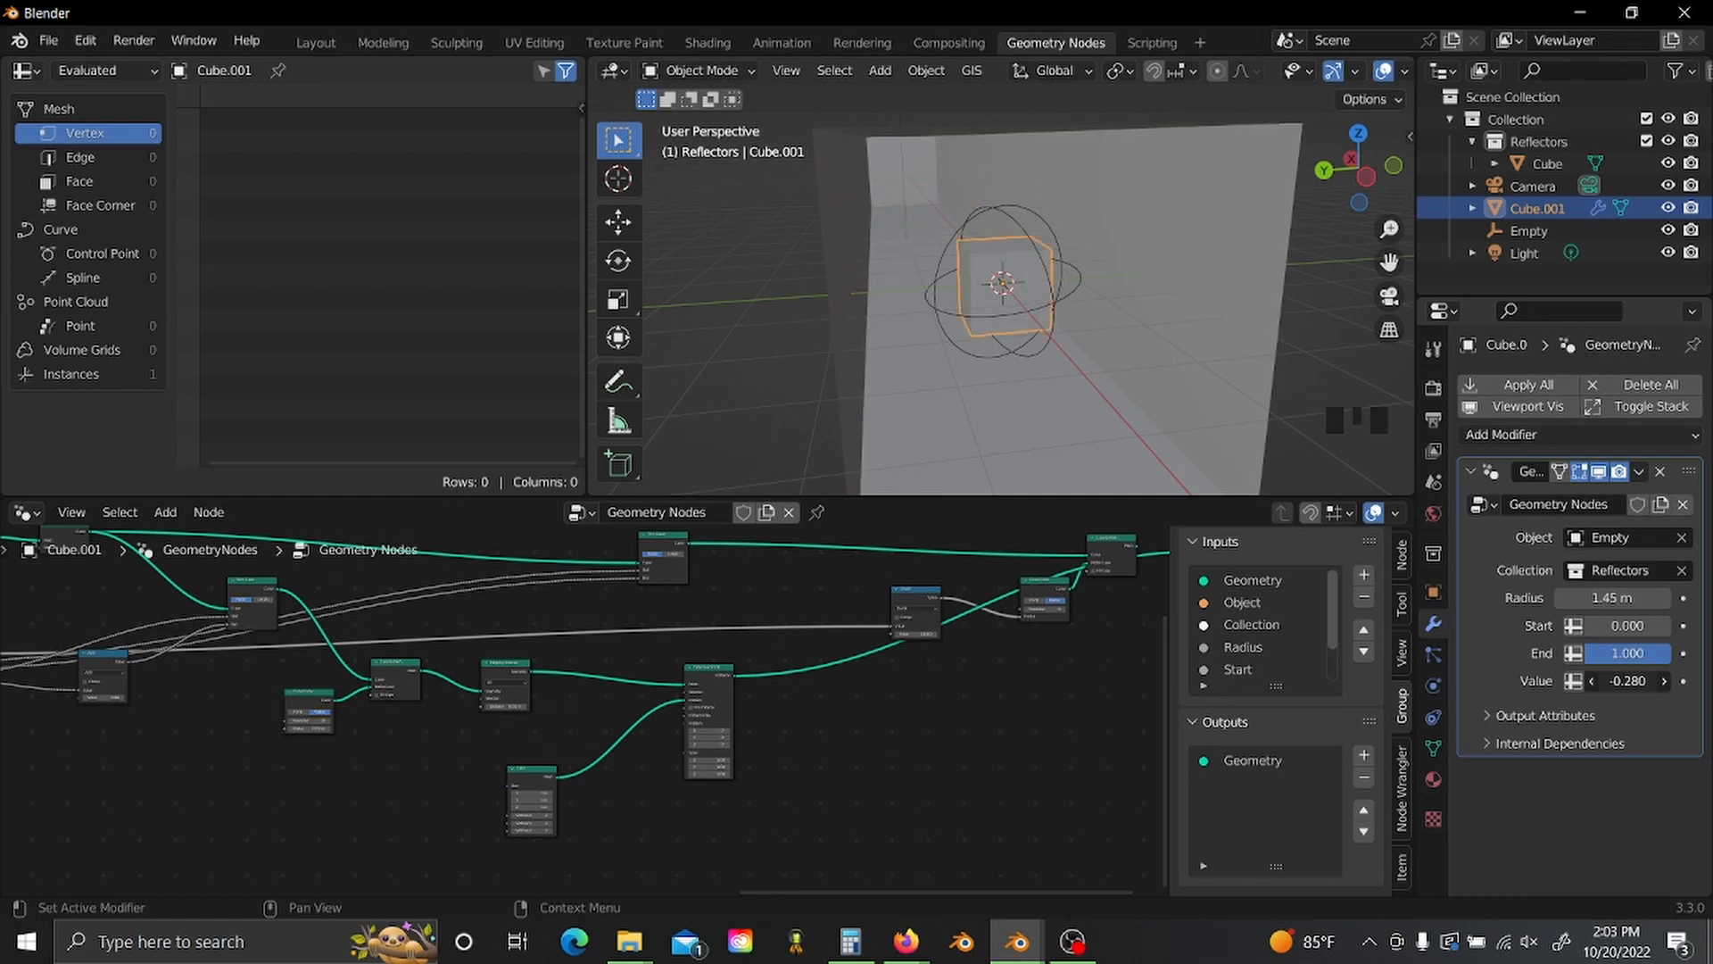
{"action": "mouse_move", "coordinate": [1553, 681]}
{"action": "left_mouse_down"}
{"action": "mouse_move", "coordinate": [1660, 681]}
{"action": "mouse_move", "coordinate": [1521, 681]}
{"action": "left_mouse_up"}
{"action": "mouse_move", "coordinate": [1628, 680]}
{"action": "left_mouse_down"}
{"action": "mouse_move", "coordinate": [1699, 681]}
{"action": "mouse_move", "coordinate": [1617, 681]}
{"action": "left_mouse_up"}
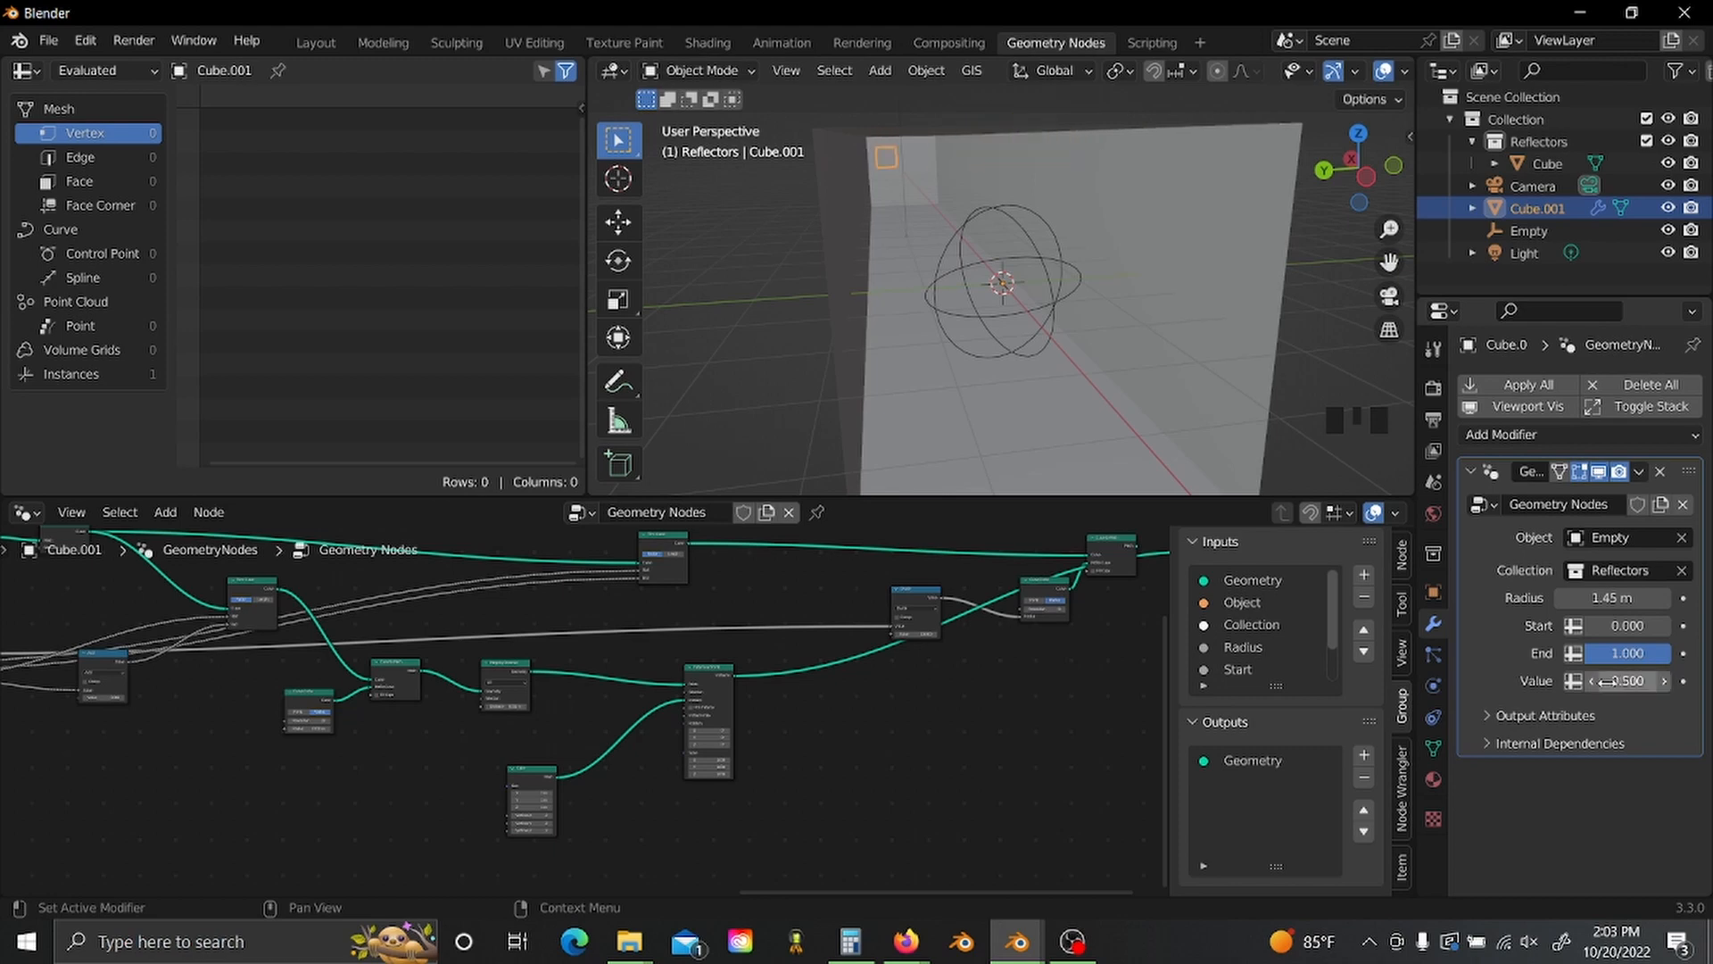
{"action": "middle_click_drag", "start_coordinate": [1000, 286], "coordinate": [1071, 294]}
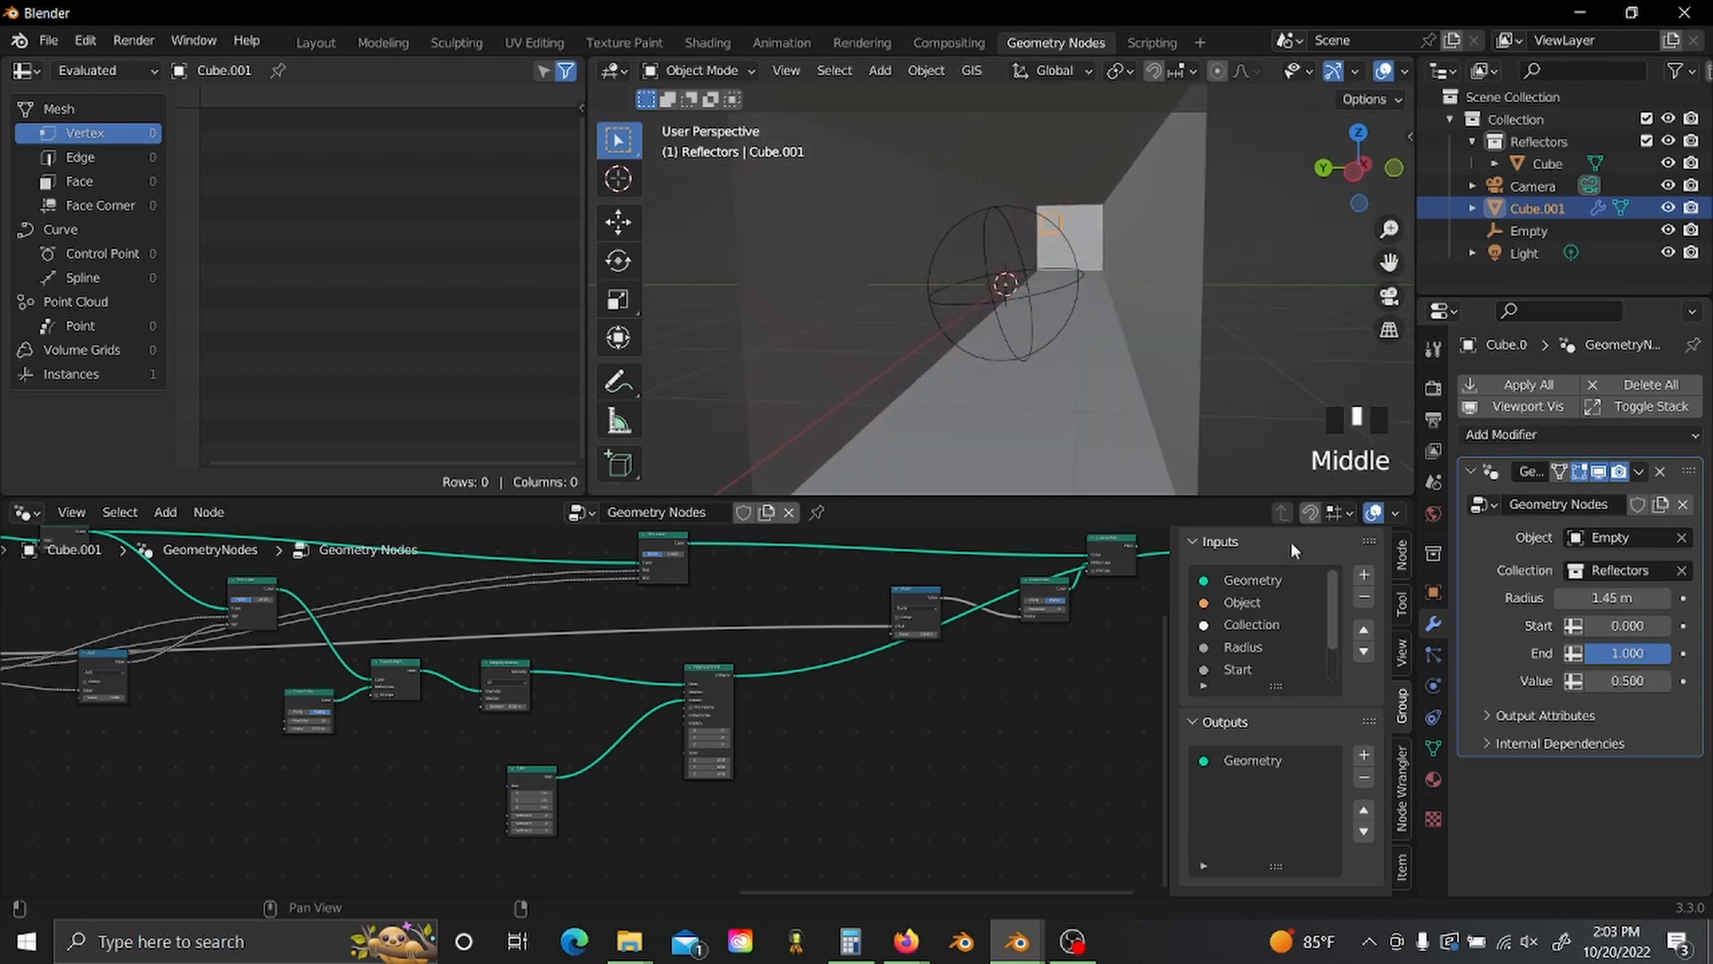
{"action": "left_click", "coordinate": [1435, 659]}
{"action": "left_click", "coordinate": [1434, 716]}
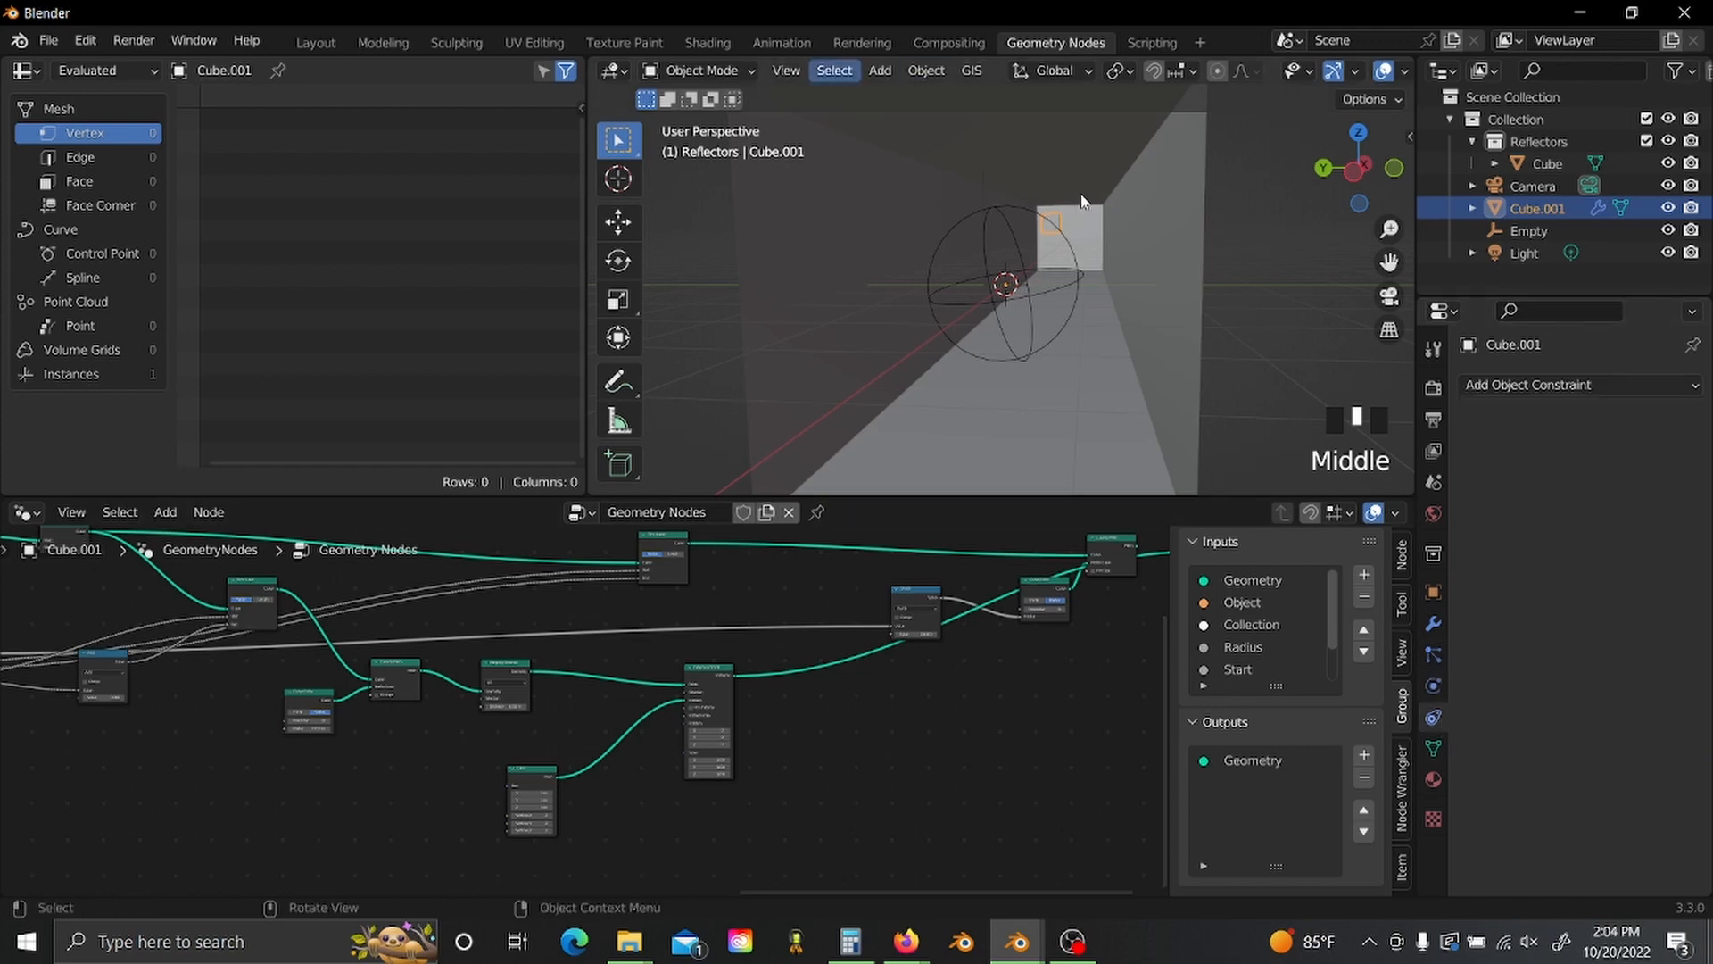
{"action": "left_click", "coordinate": [1433, 624]}
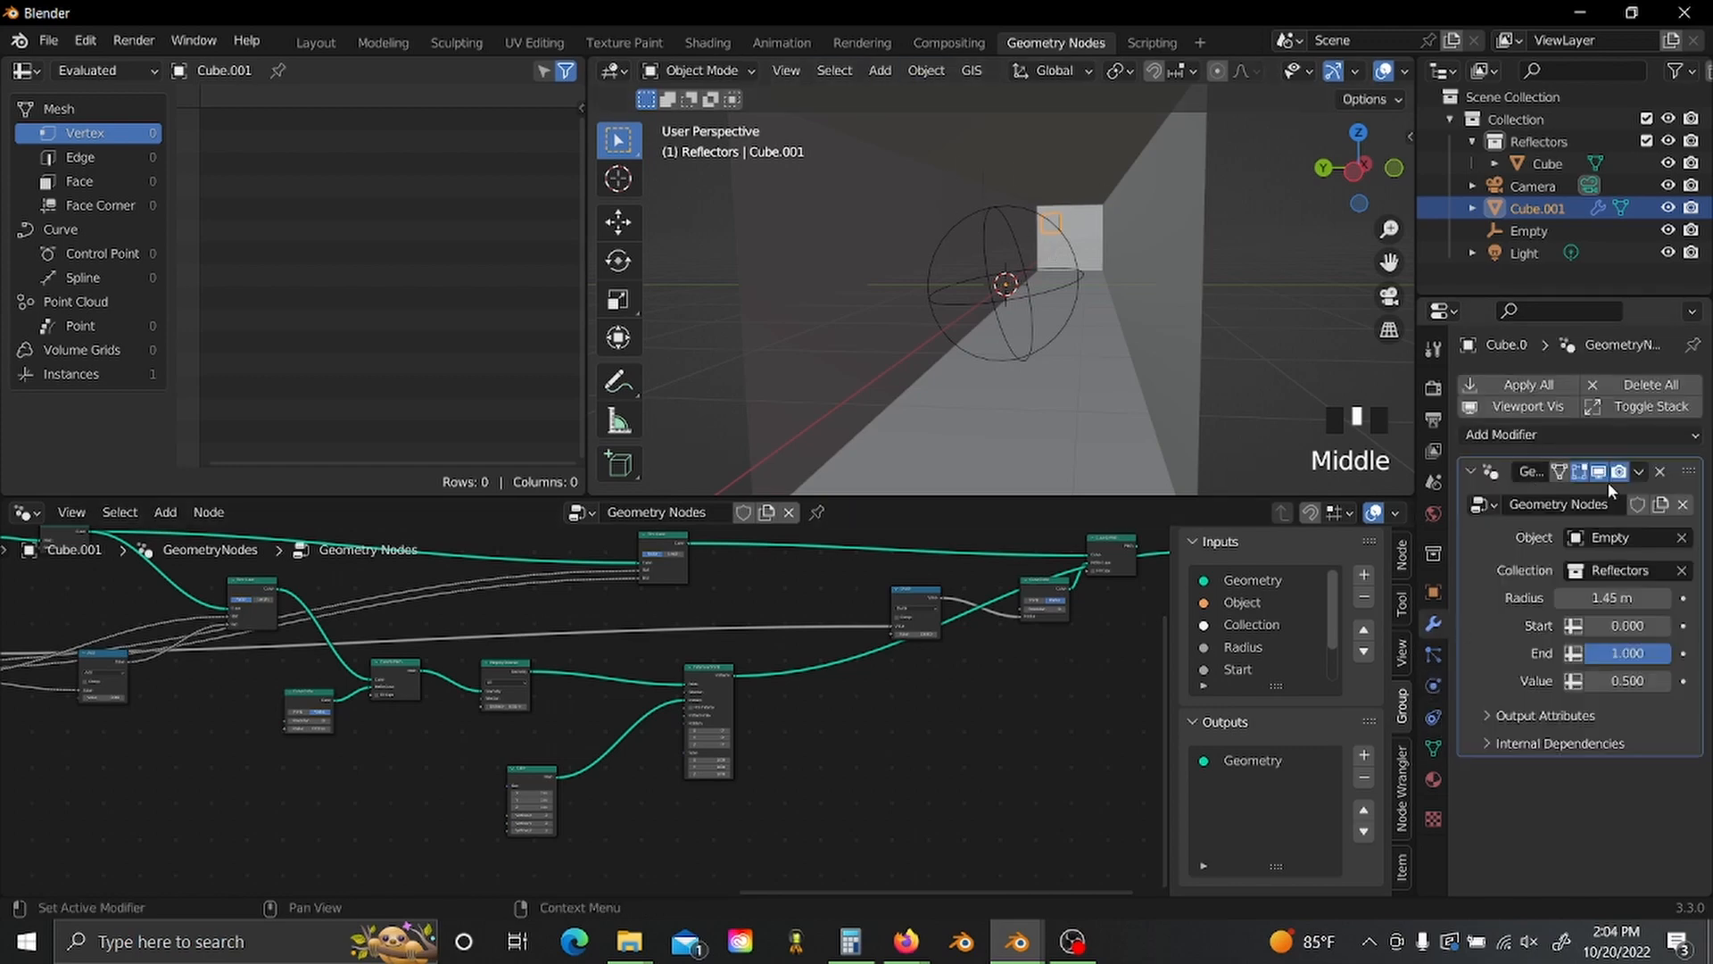
{"action": "left_click", "coordinate": [1434, 716]}
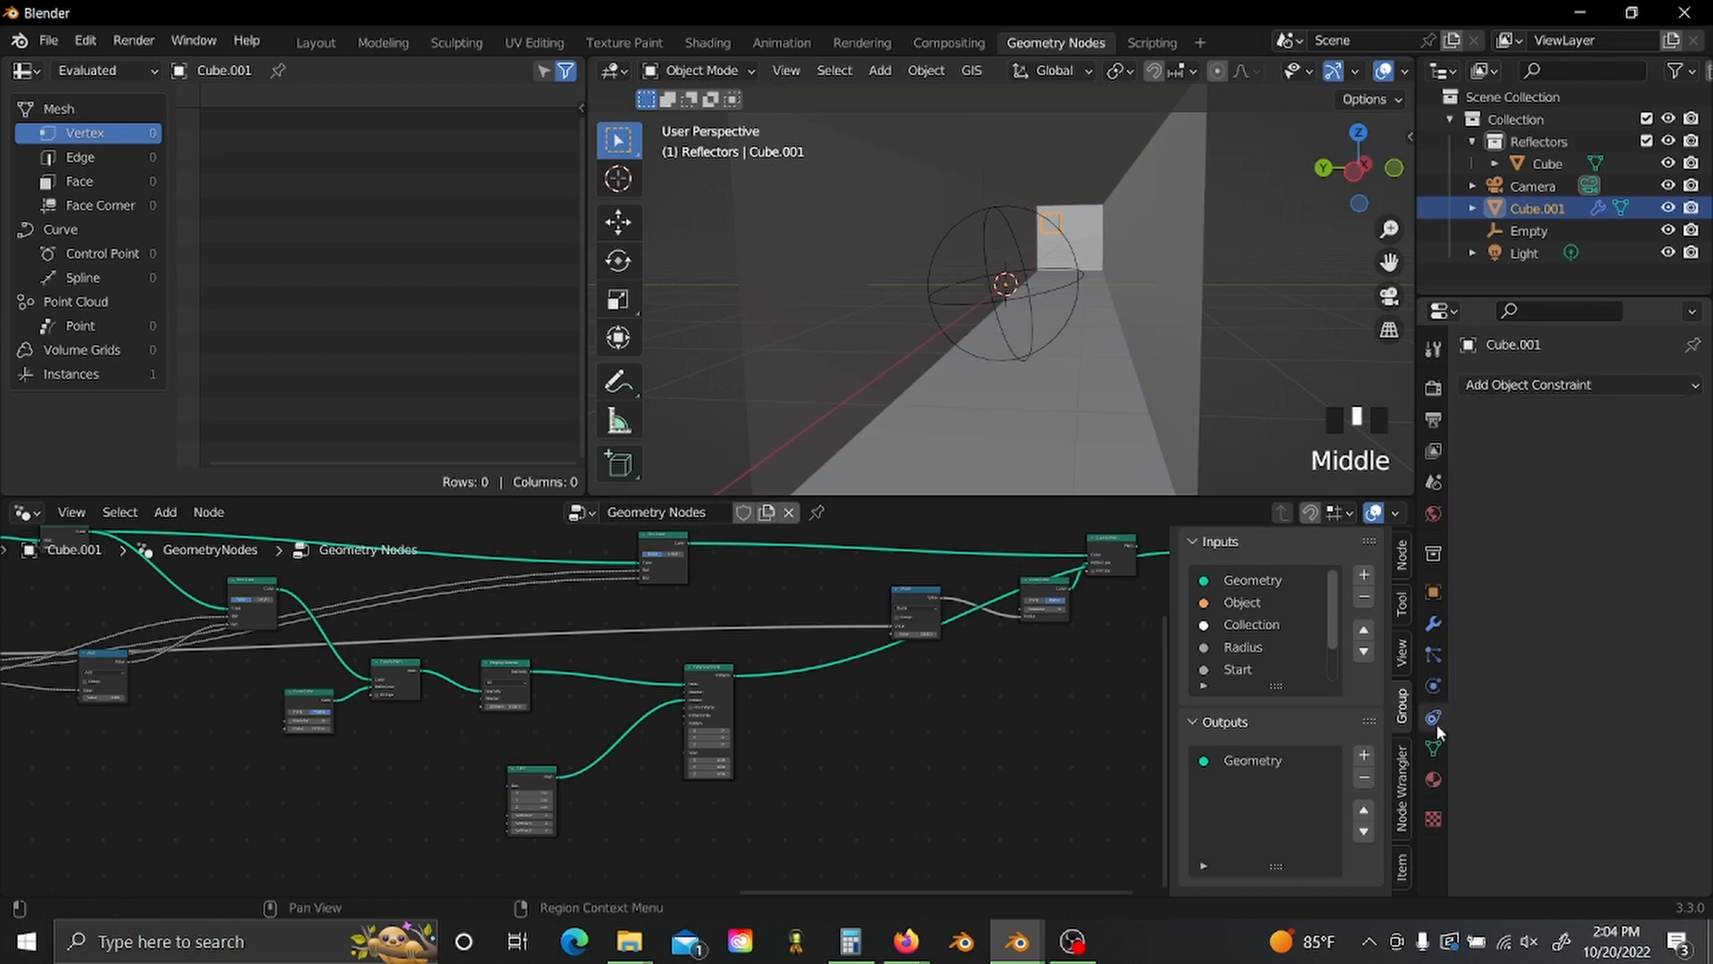
{"action": "left_click", "coordinate": [1534, 389]}
{"action": "left_click", "coordinate": [1433, 624]}
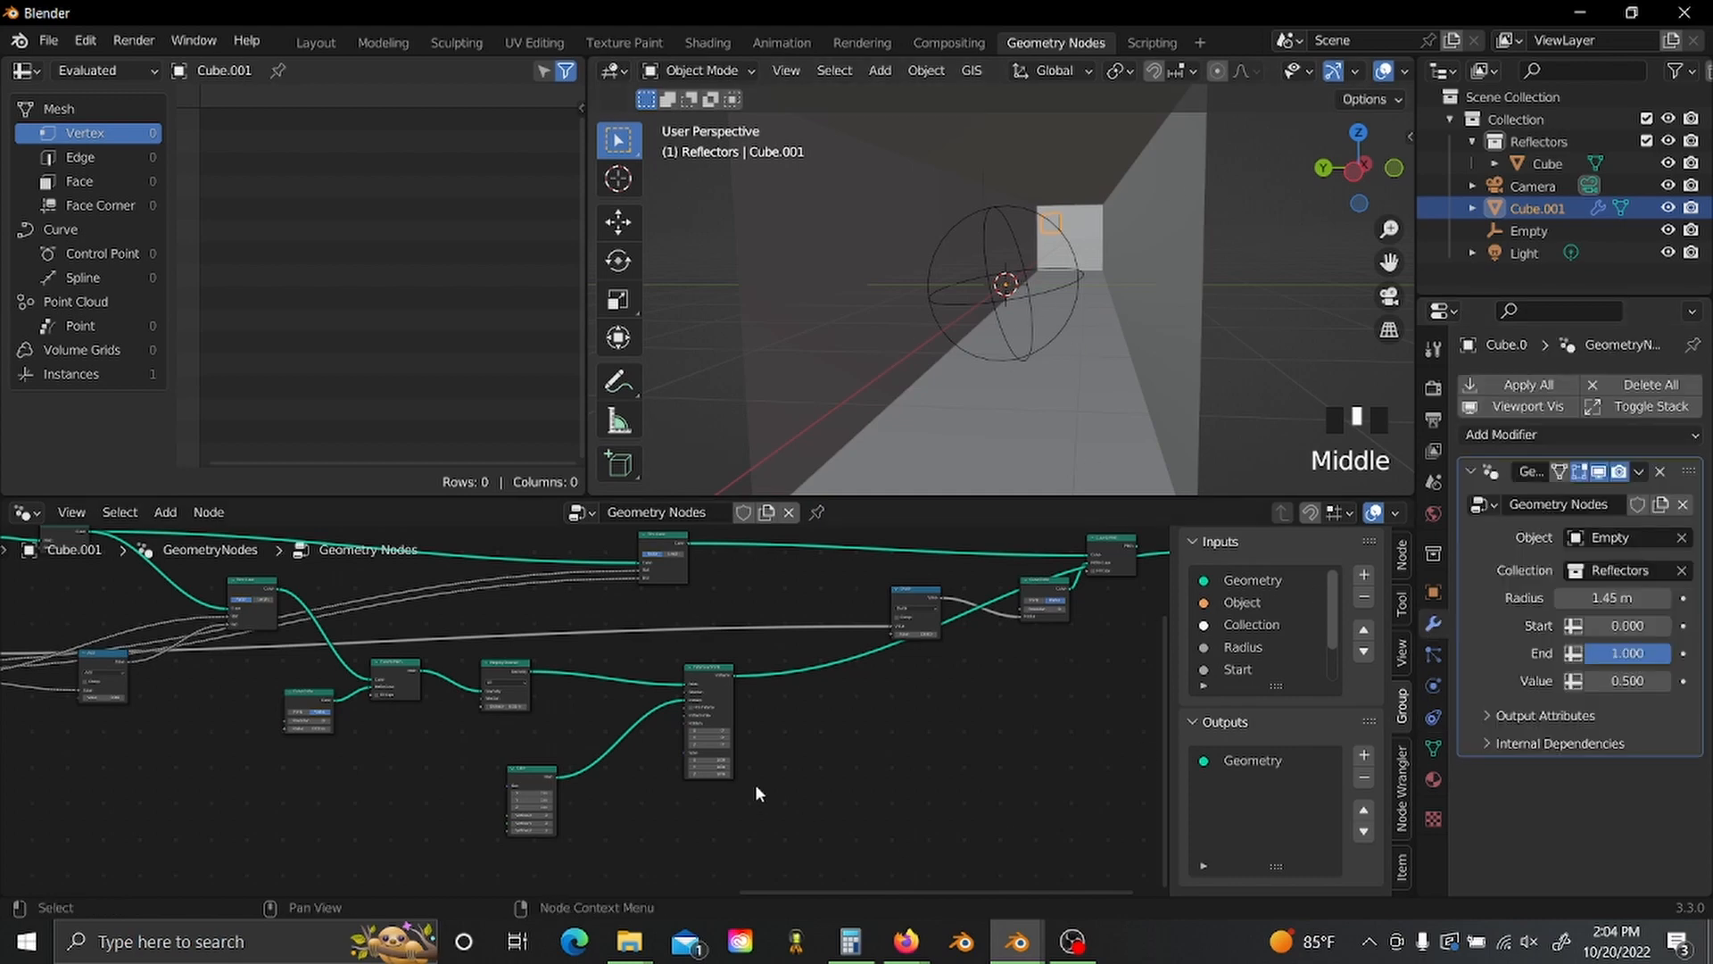
- Move the Divide, Curve Circle and final Curve to Mesh nodes up and the Group Output down to make room
{"action": "scroll", "coordinate": [897, 710], "scroll_direction": "down", "scroll_amount": 6}
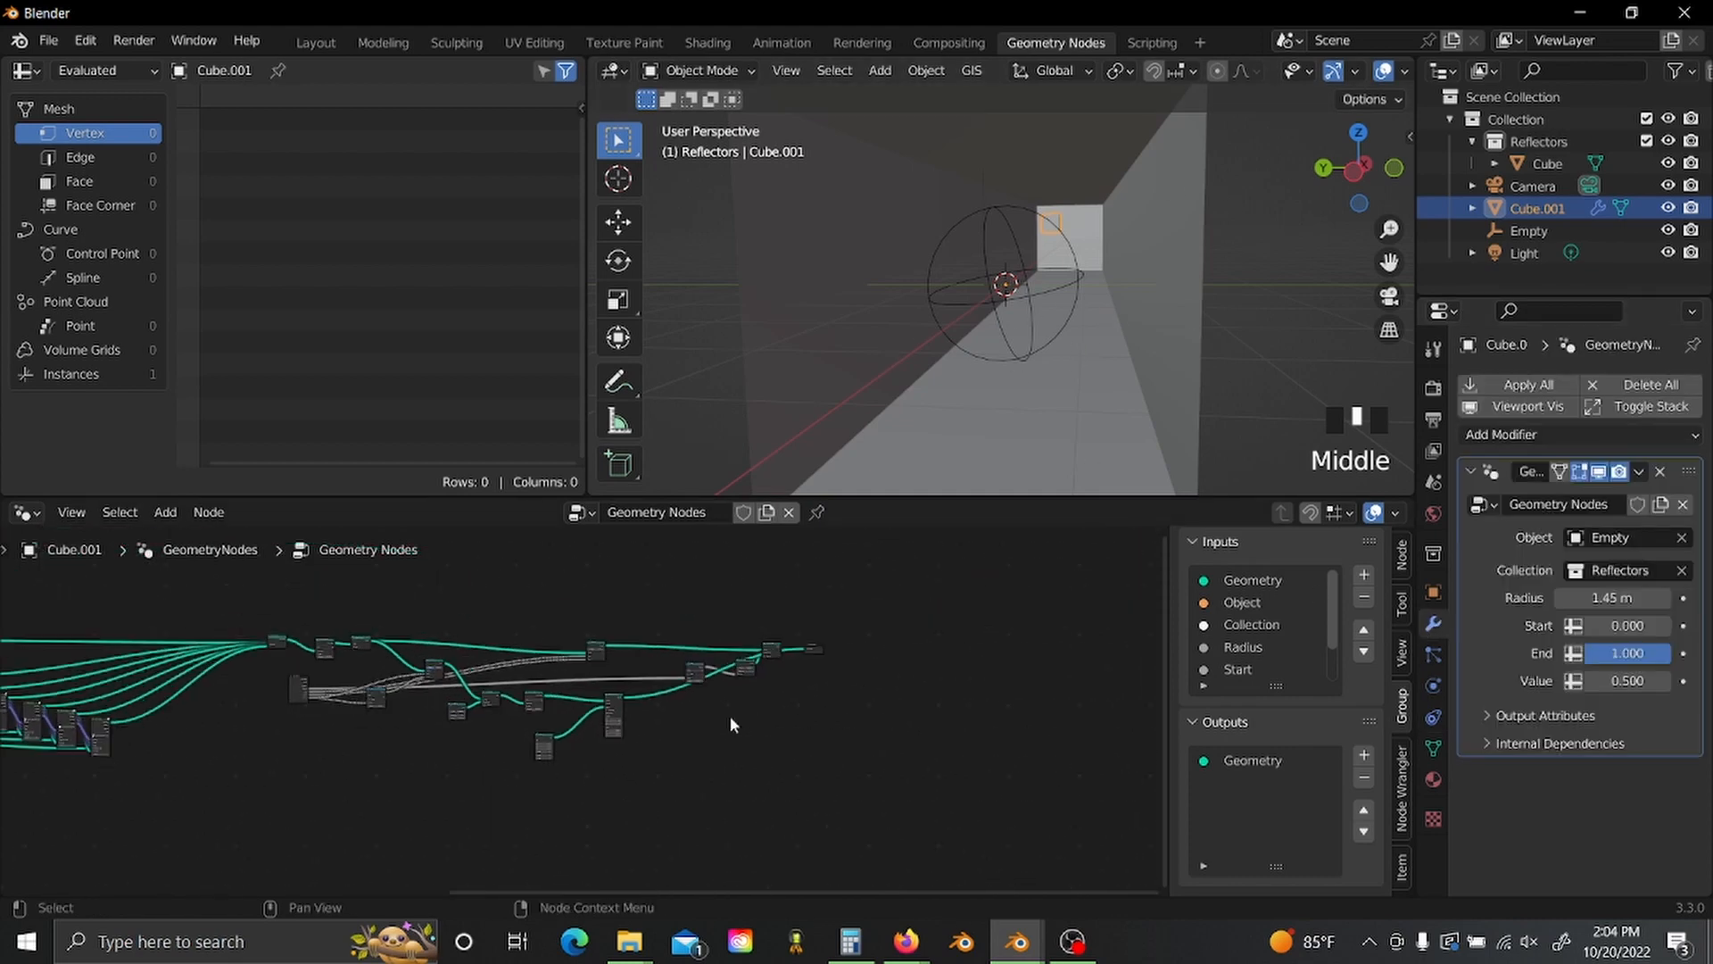
{"action": "scroll", "coordinate": [730, 716], "scroll_direction": "up", "scroll_amount": 3}
{"action": "left_click_drag", "start_coordinate": [498, 620], "coordinate": [771, 743]}
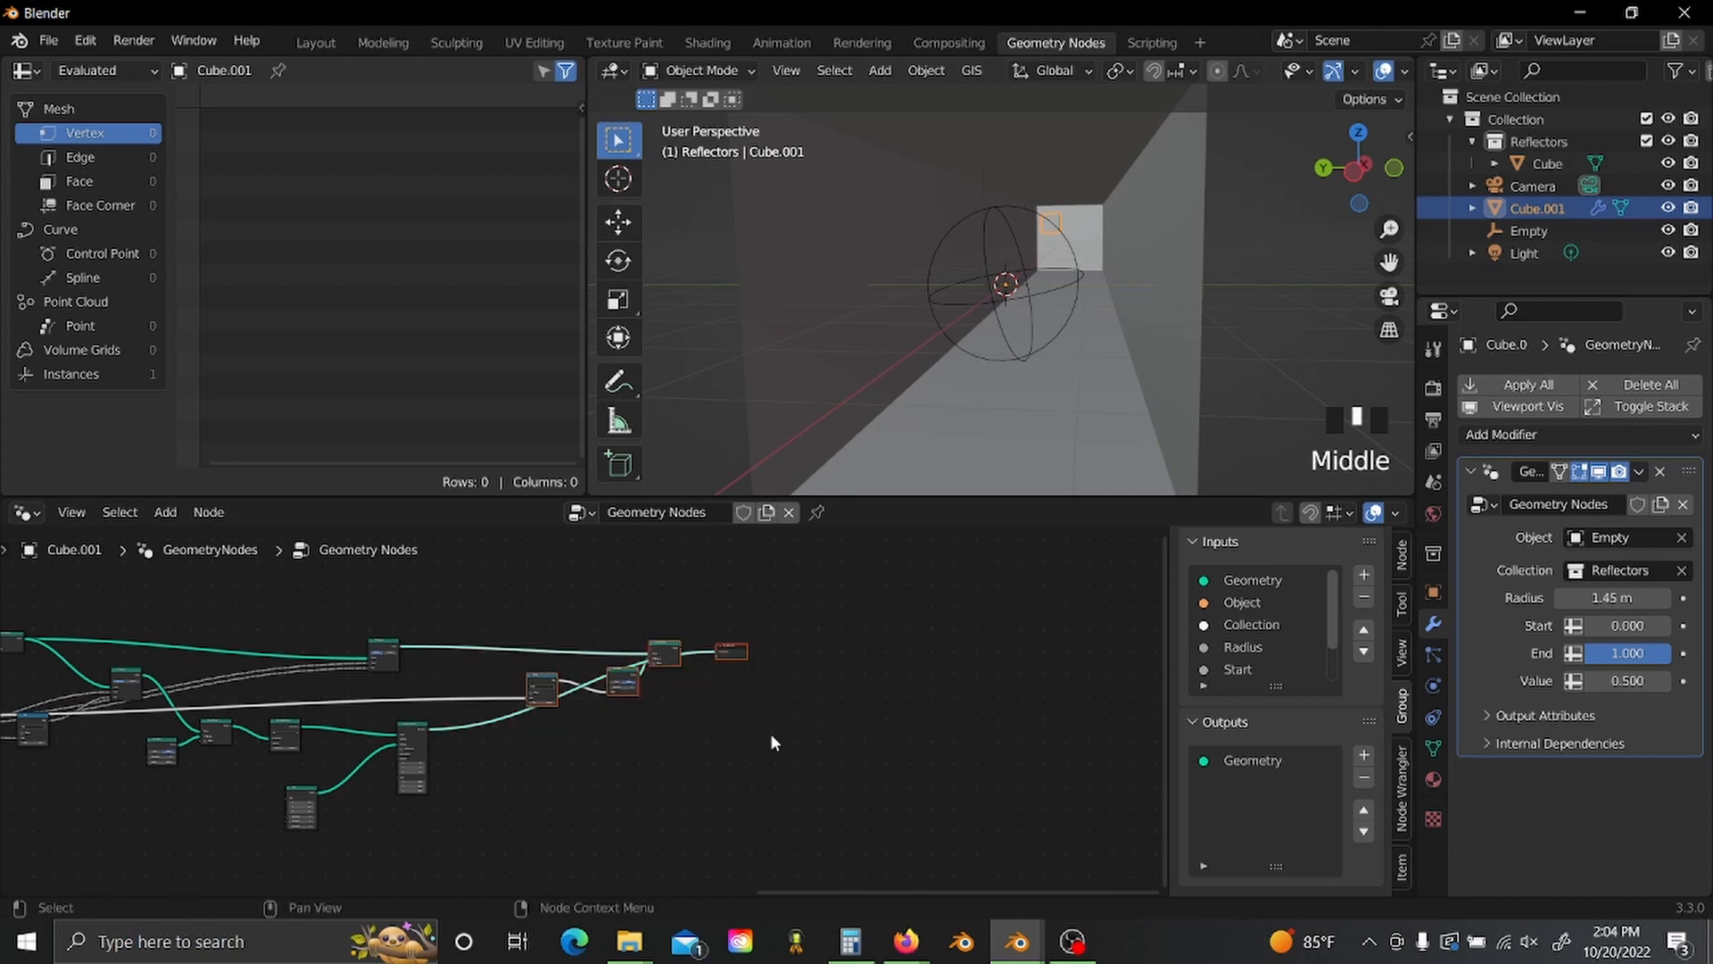
{"action": "key", "text": "g"}
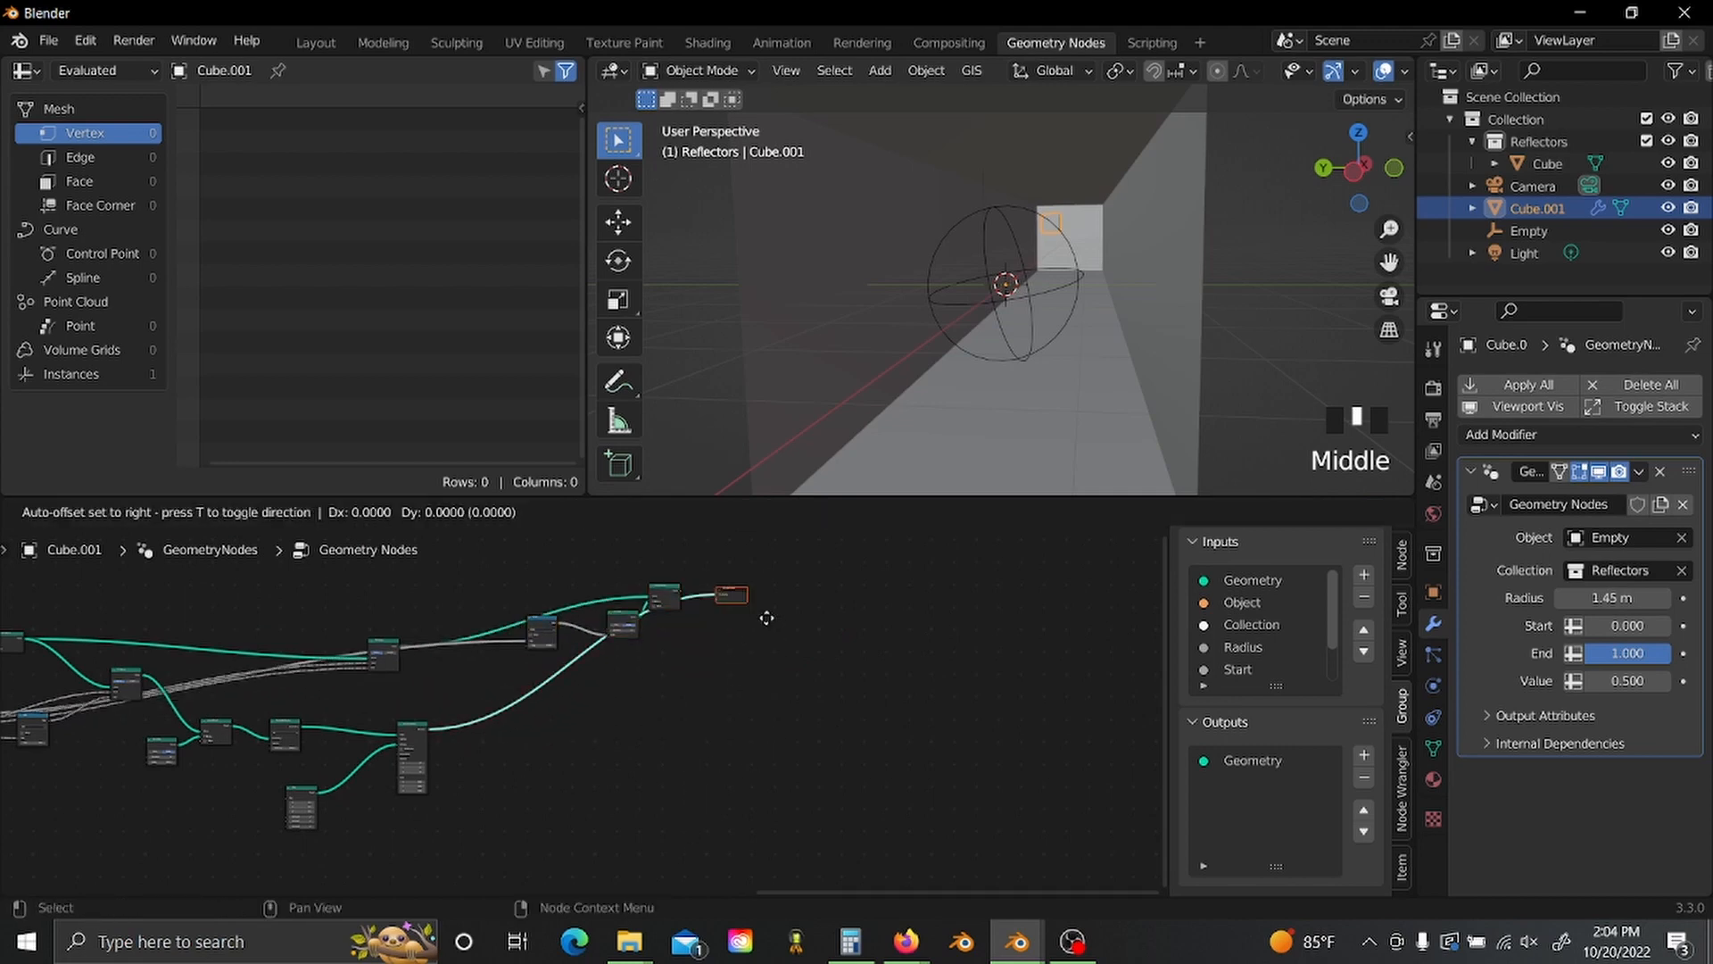
{"action": "left_click", "coordinate": [769, 721]}
{"action": "scroll", "coordinate": [772, 685], "scroll_direction": "up", "scroll_amount": 3}
{"action": "scroll", "coordinate": [499, 749], "scroll_direction": "down", "scroll_amount": 4}
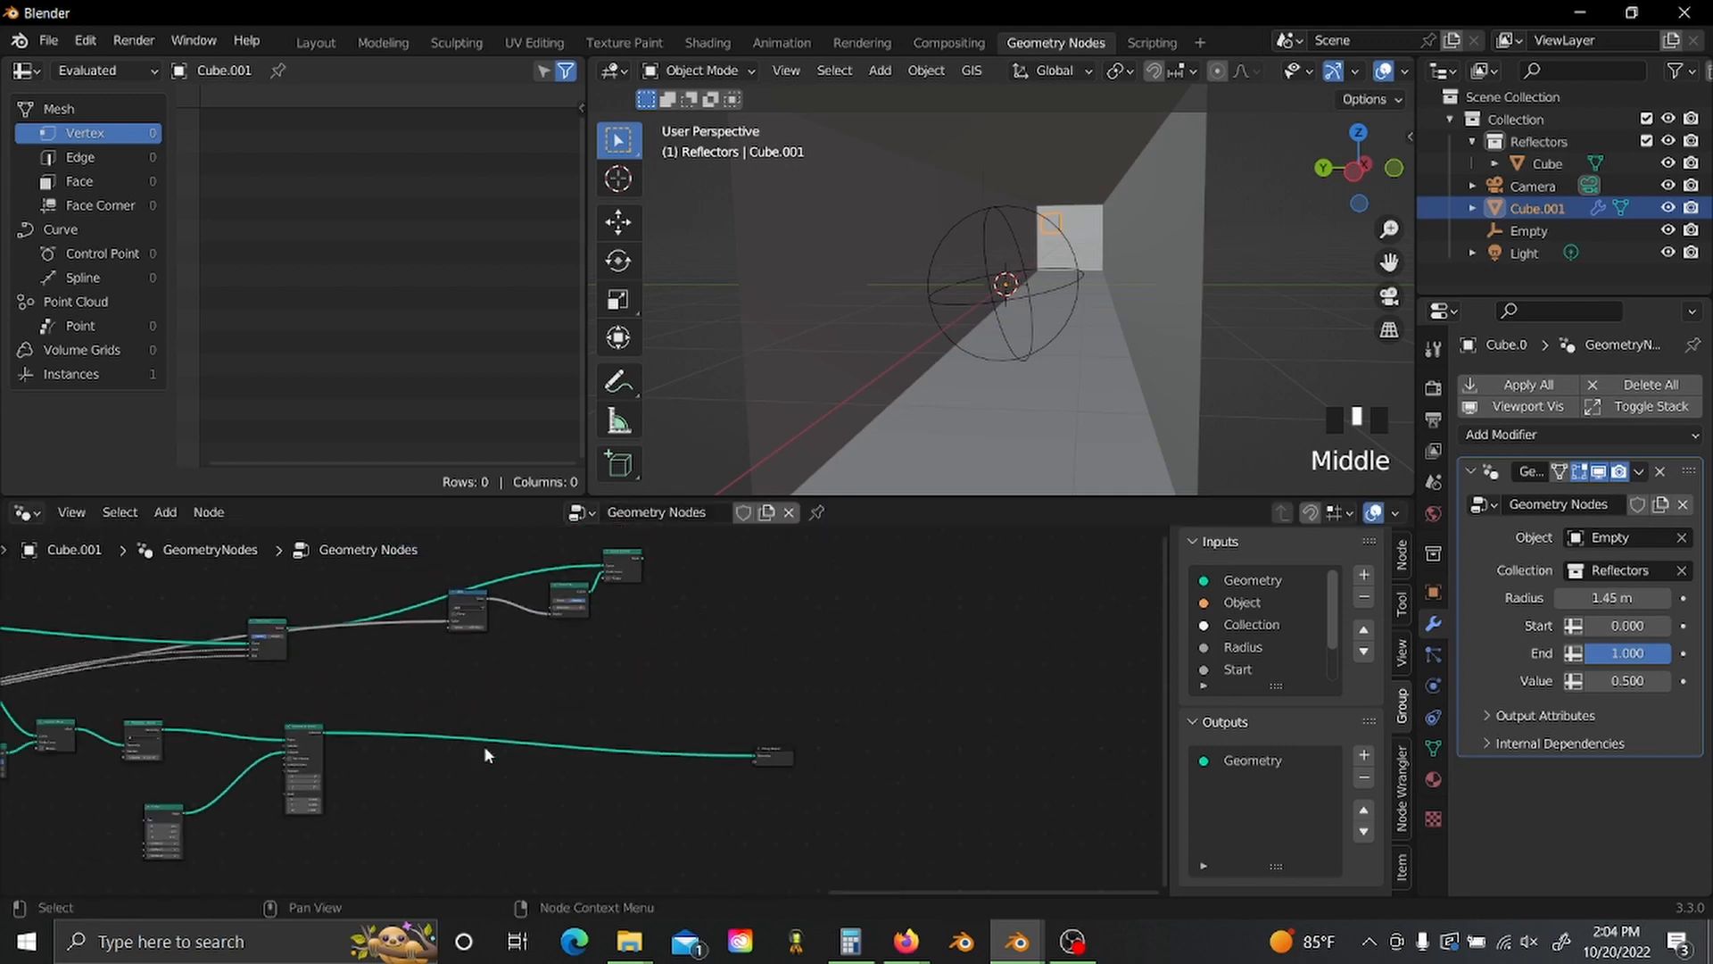
{"action": "middle_click_drag", "start_coordinate": [486, 753], "coordinate": [669, 730]}
{"action": "scroll", "coordinate": [671, 729], "scroll_direction": "up", "scroll_amount": 4}
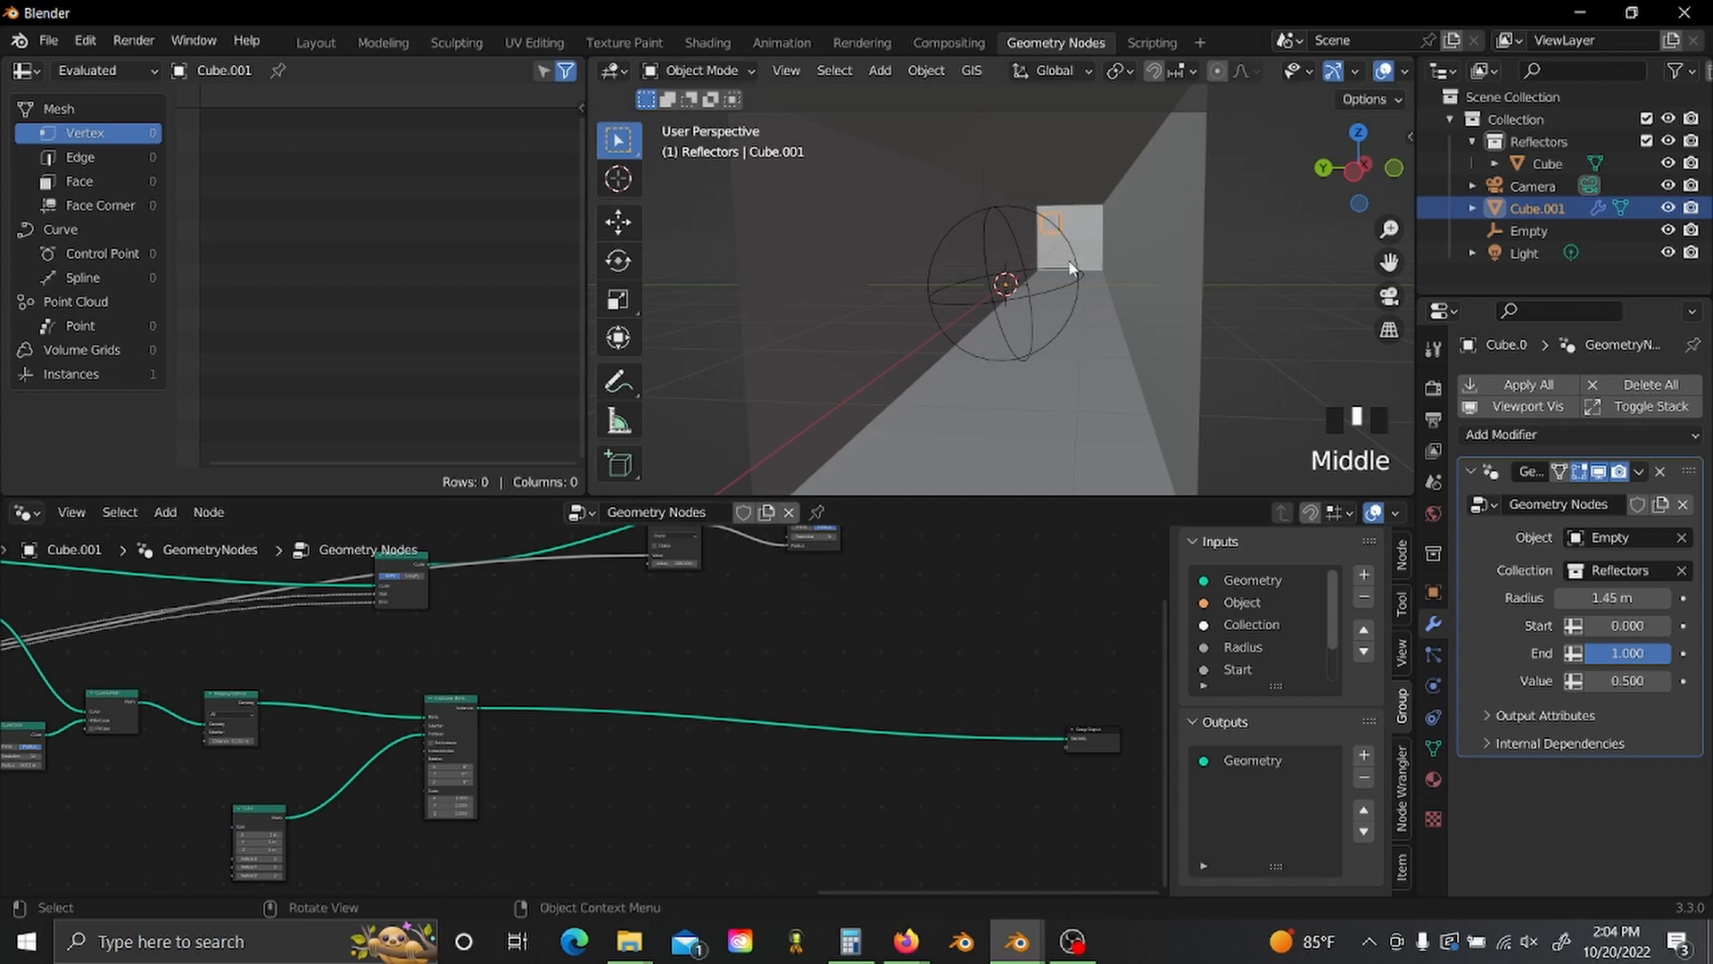
{"action": "middle_click_drag", "start_coordinate": [955, 632], "coordinate": [596, 684]}
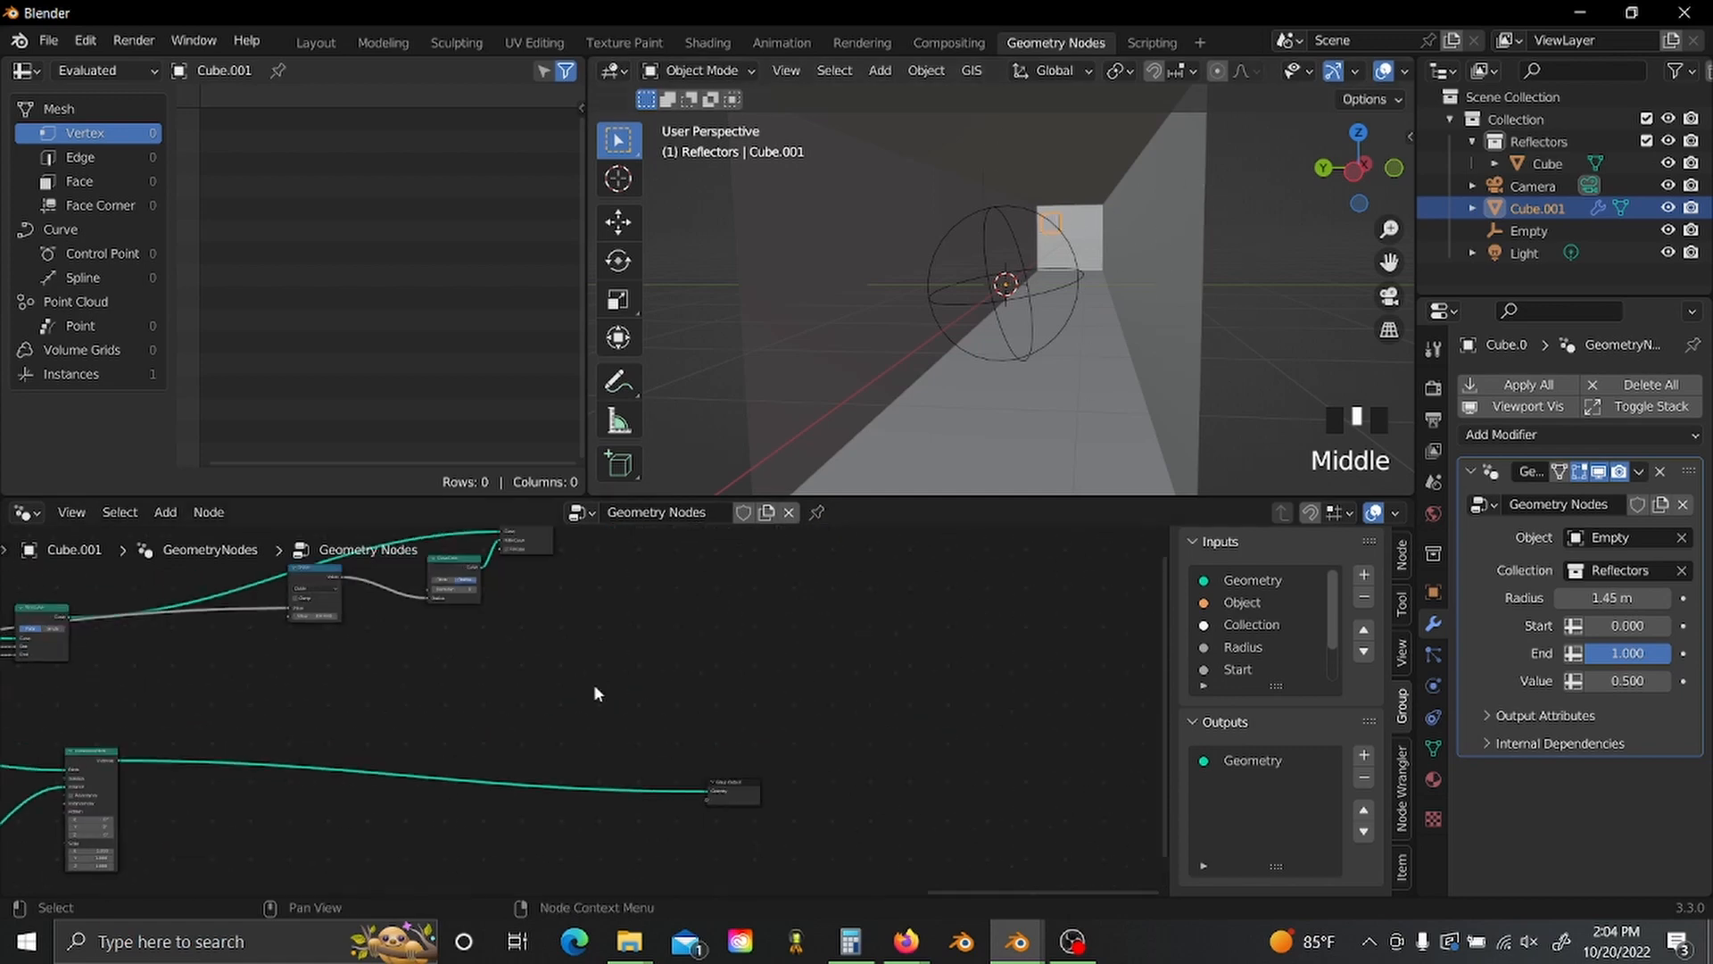
- Reposition the Group Output and insert a Switch node between Instance on Points and the Group Output
{"action": "left_click_drag", "start_coordinate": [592, 684], "coordinate": [869, 887]}
{"action": "key", "text": "g"}
{"action": "left_click", "coordinate": [886, 641]}
{"action": "left_click", "coordinate": [756, 618]}
{"action": "key", "text": "shift+a"}
{"action": "left_click", "coordinate": [756, 618]}
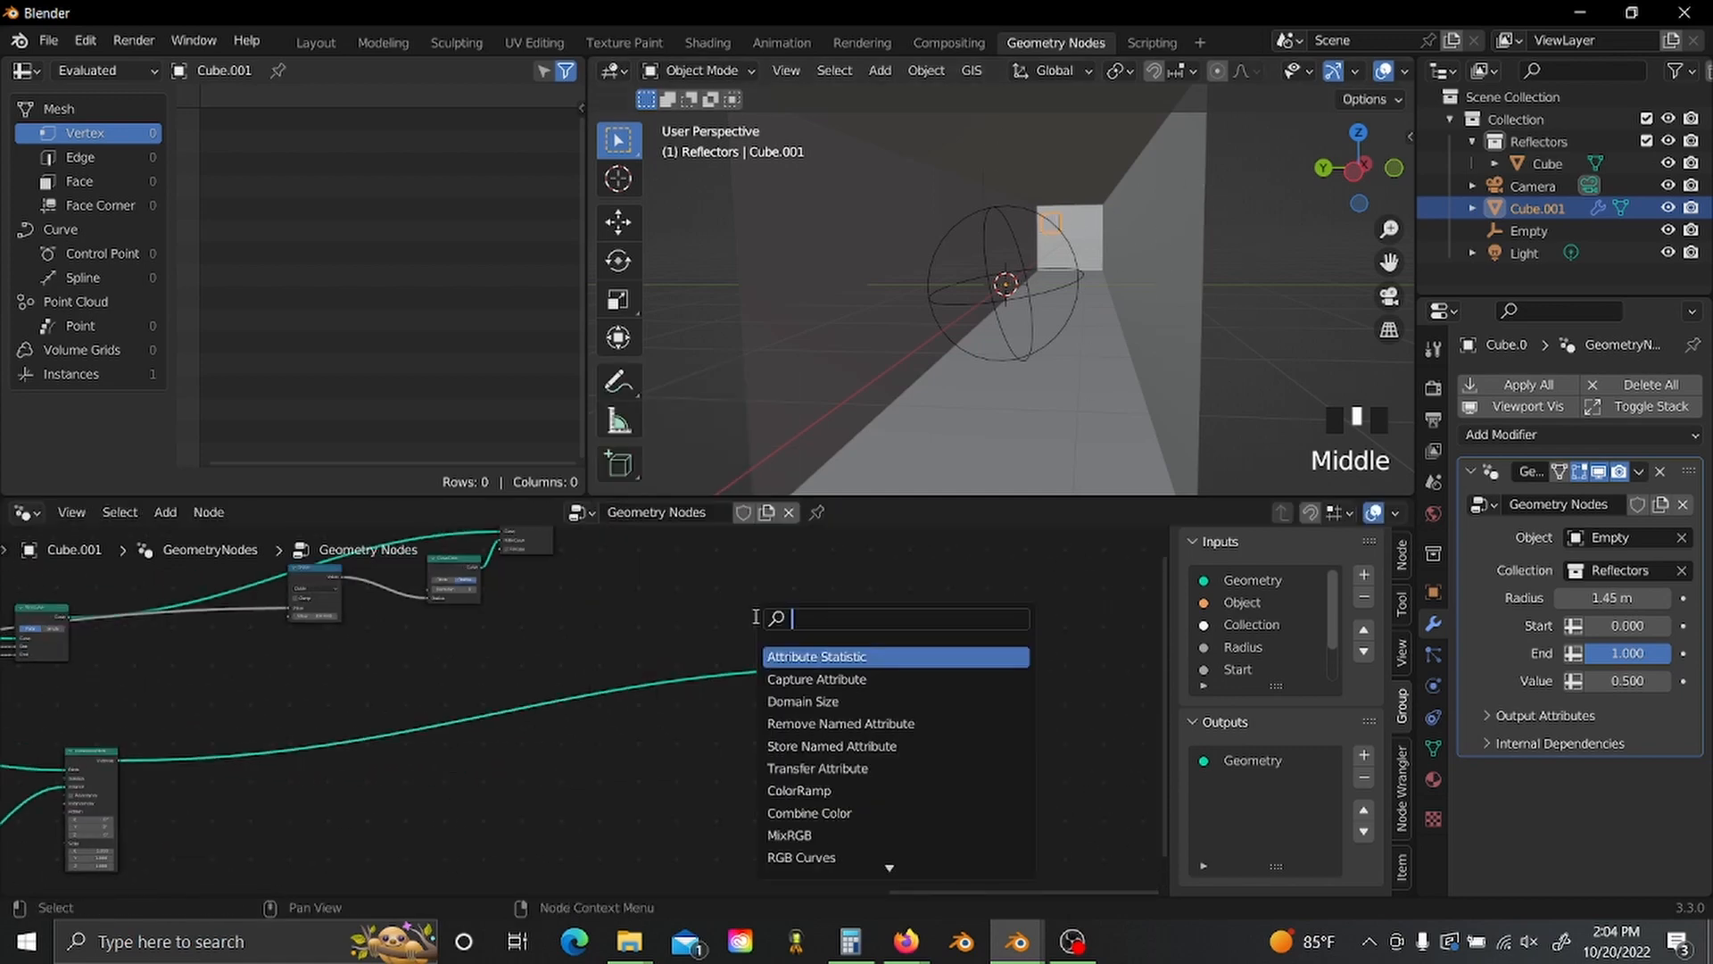
{"action": "type", "text": "switch"}
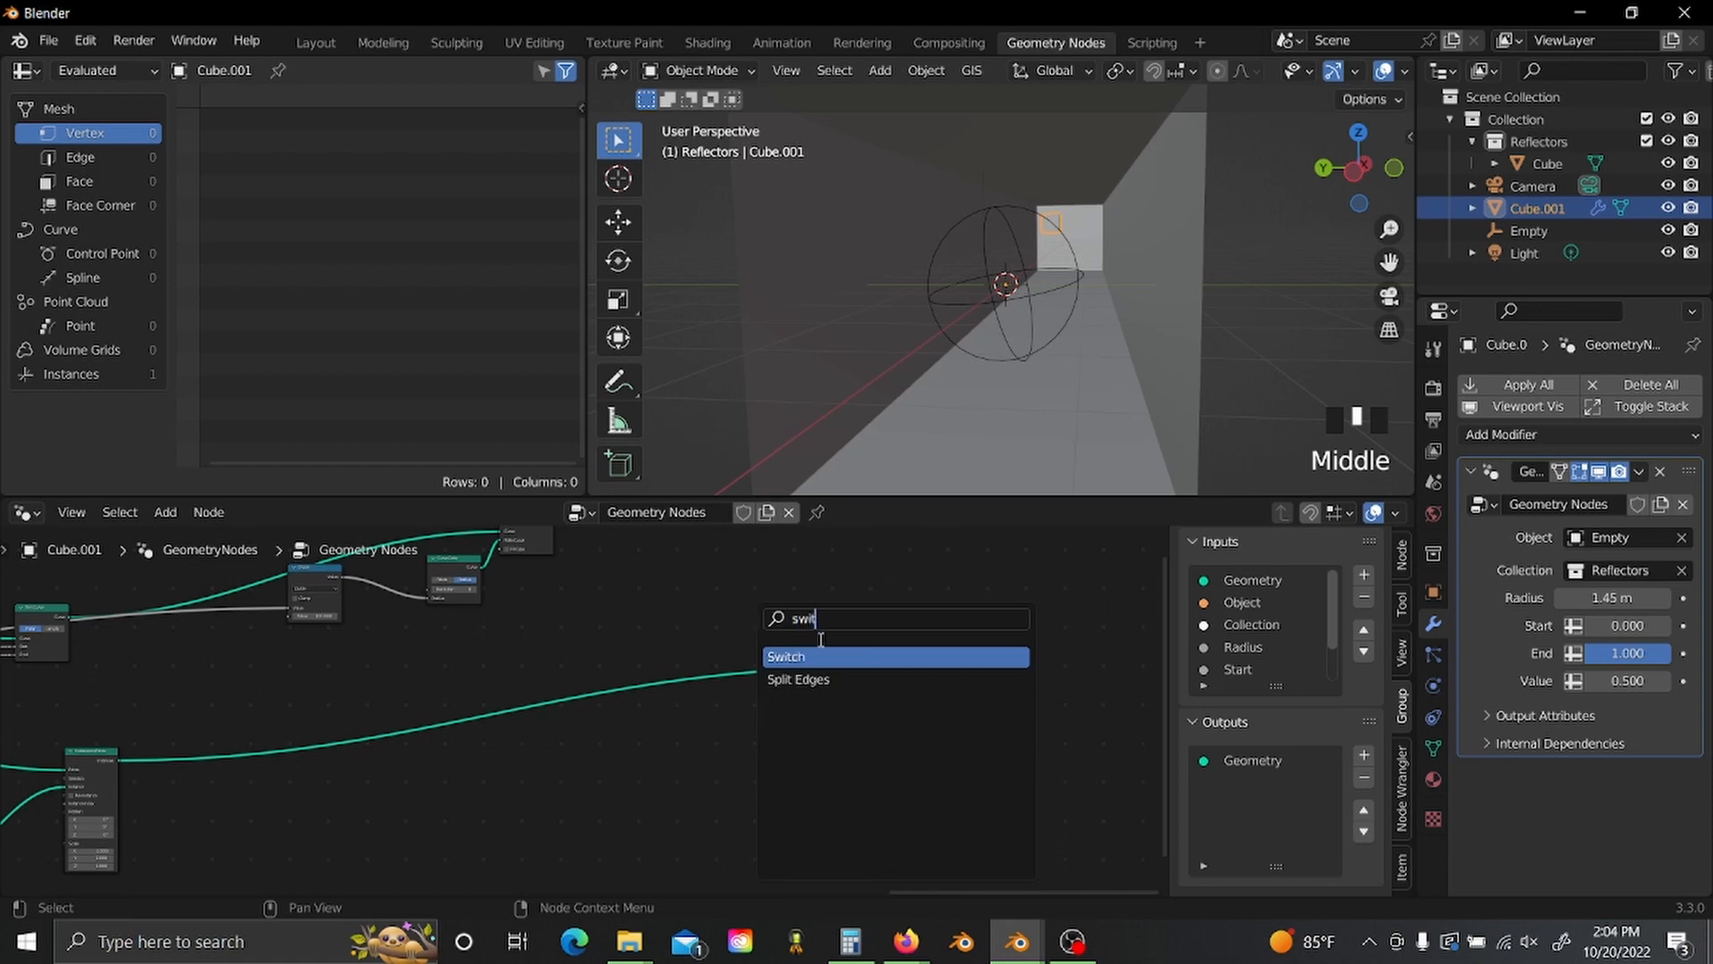
{"action": "key", "text": "Return"}
{"action": "left_click", "coordinate": [836, 668]}
- Connect the laser's final Curve to Mesh output to the True input of the Switch node
{"action": "middle_click_drag", "start_coordinate": [753, 666], "coordinate": [819, 777]}
{"action": "scroll", "coordinate": [662, 666], "scroll_direction": "up", "scroll_amount": 2}
{"action": "left_click_drag", "start_coordinate": [614, 629], "coordinate": [873, 824]}
{"action": "scroll", "coordinate": [630, 696], "scroll_direction": "down", "scroll_amount": 3}
- Duplicate the Group Input node and place the copy below the Divide node, nearer to the Switch node
{"action": "middle_click_drag", "start_coordinate": [590, 748], "coordinate": [732, 710]}
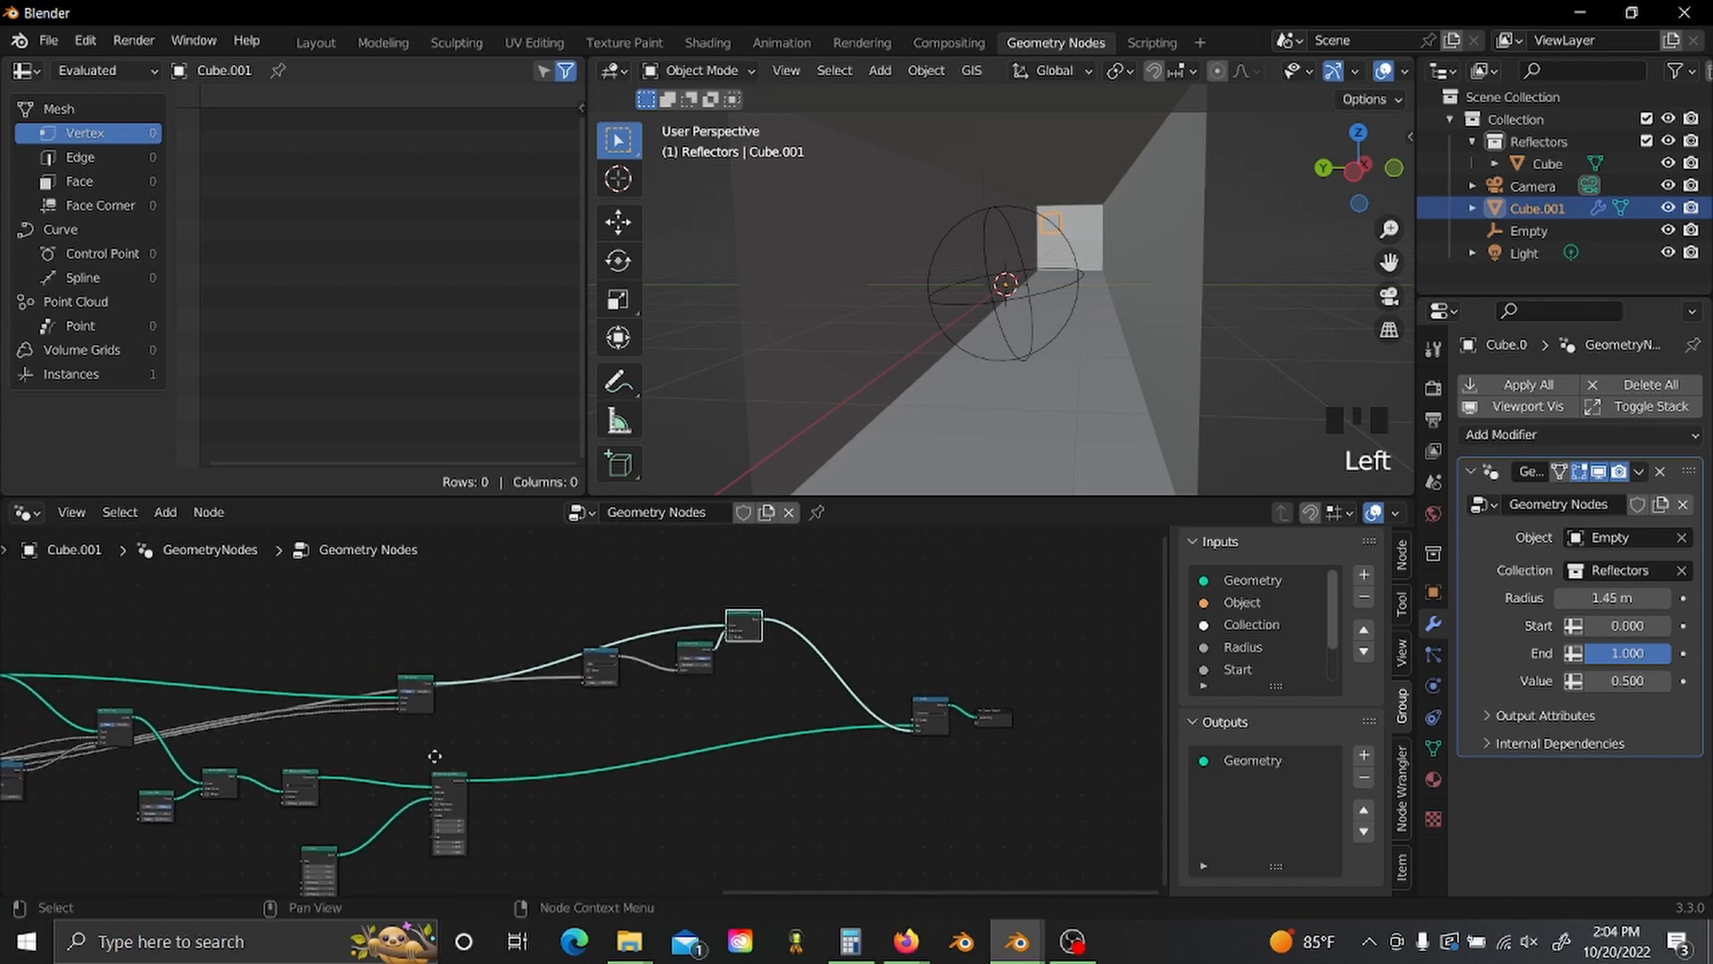
{"action": "middle_click_drag", "start_coordinate": [434, 755], "coordinate": [584, 730]}
{"action": "left_click", "coordinate": [24, 742]}
{"action": "key", "text": "shift+d"}
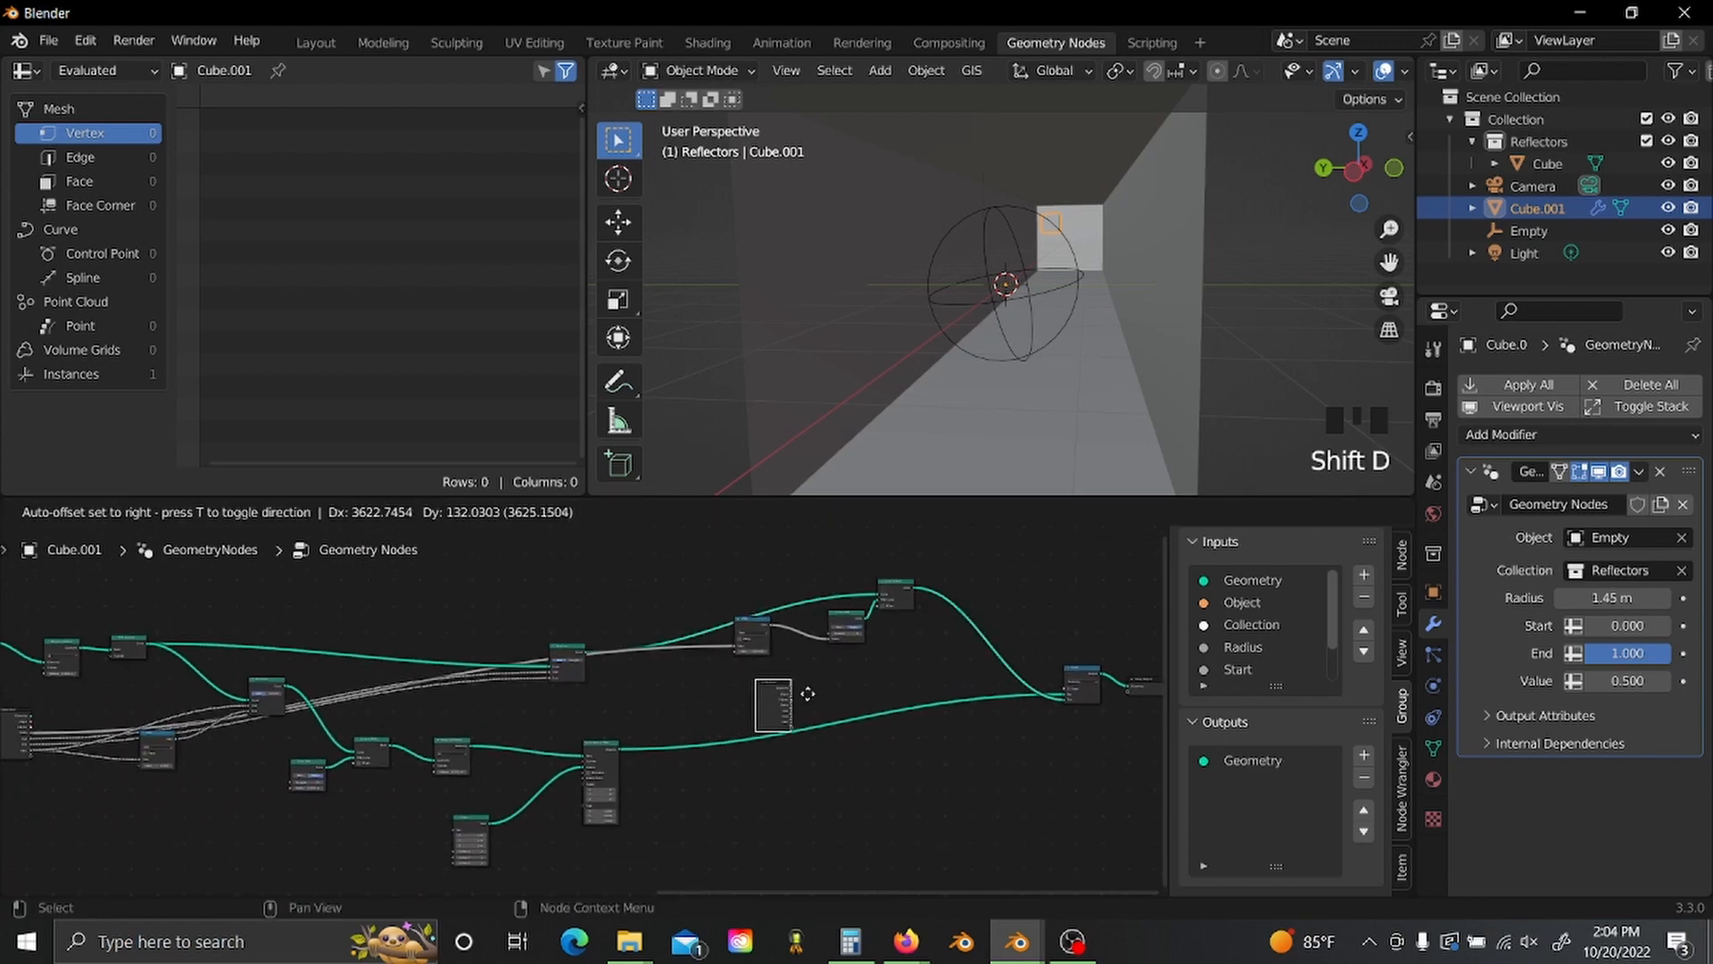
{"action": "left_click", "coordinate": [837, 675]}
- Expose the Switch node's Switch socket as a new group input from the duplicated Group Input
{"action": "scroll", "coordinate": [854, 692], "scroll_direction": "up", "scroll_amount": 4}
{"action": "middle_click_drag", "start_coordinate": [854, 693], "coordinate": [534, 718]}
{"action": "scroll", "coordinate": [534, 717], "scroll_direction": "up", "scroll_amount": 1}
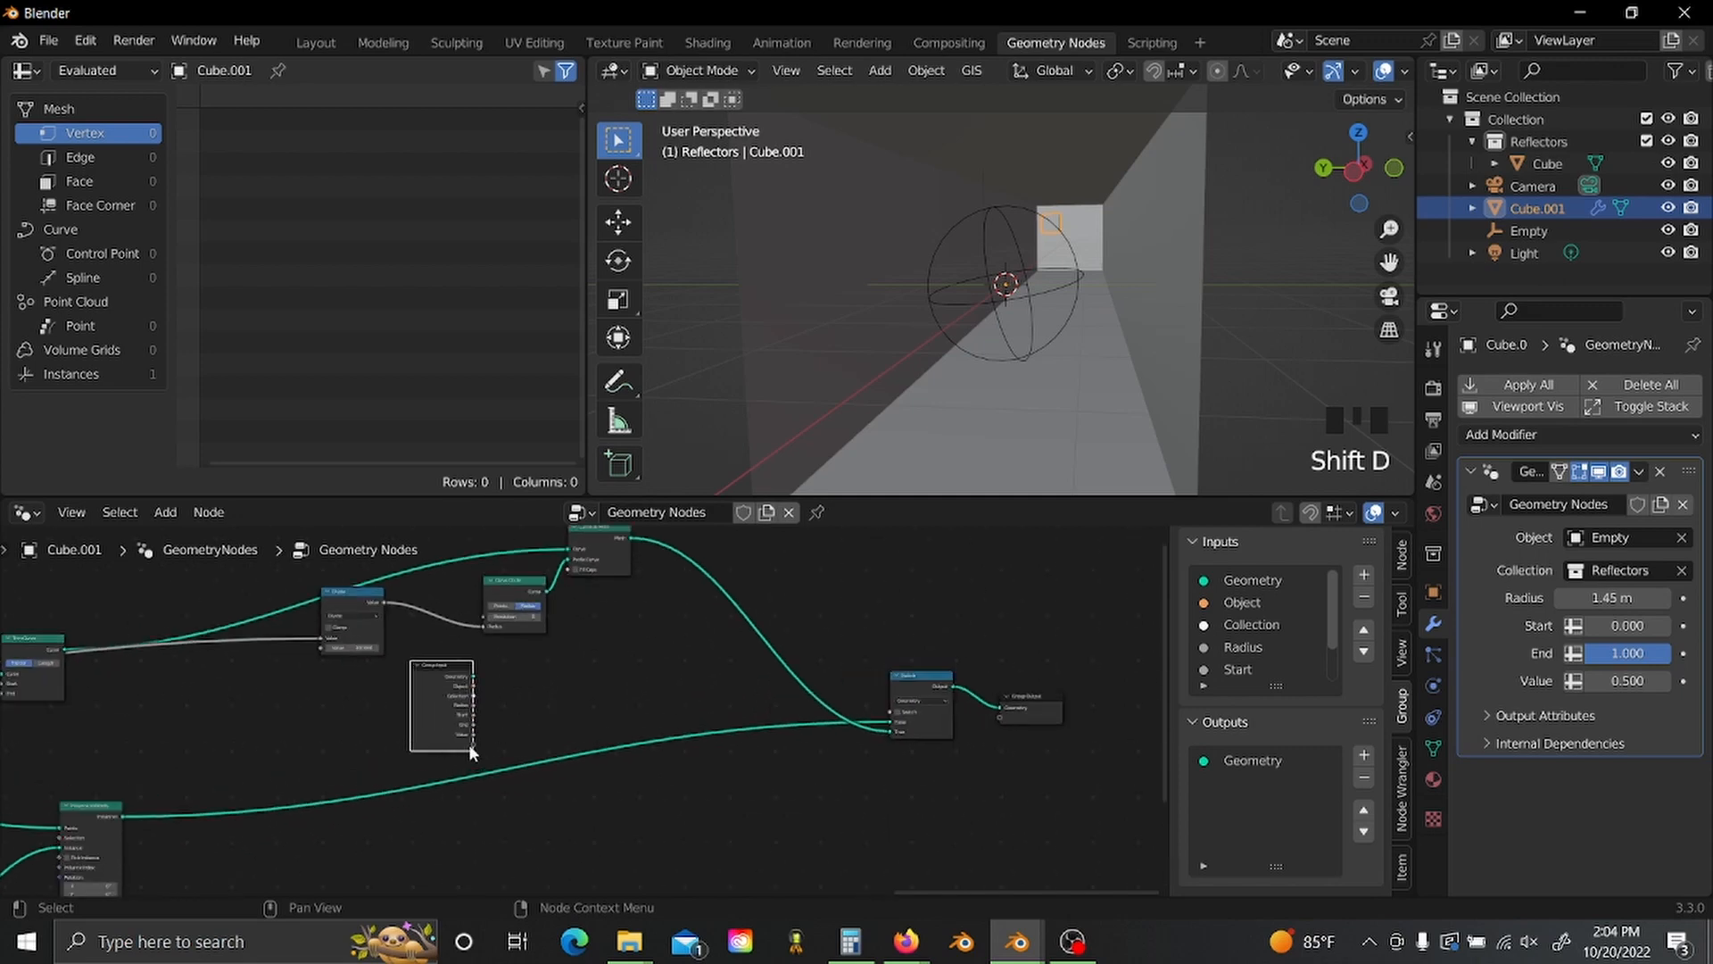
{"action": "left_click_drag", "start_coordinate": [473, 737], "coordinate": [897, 723]}
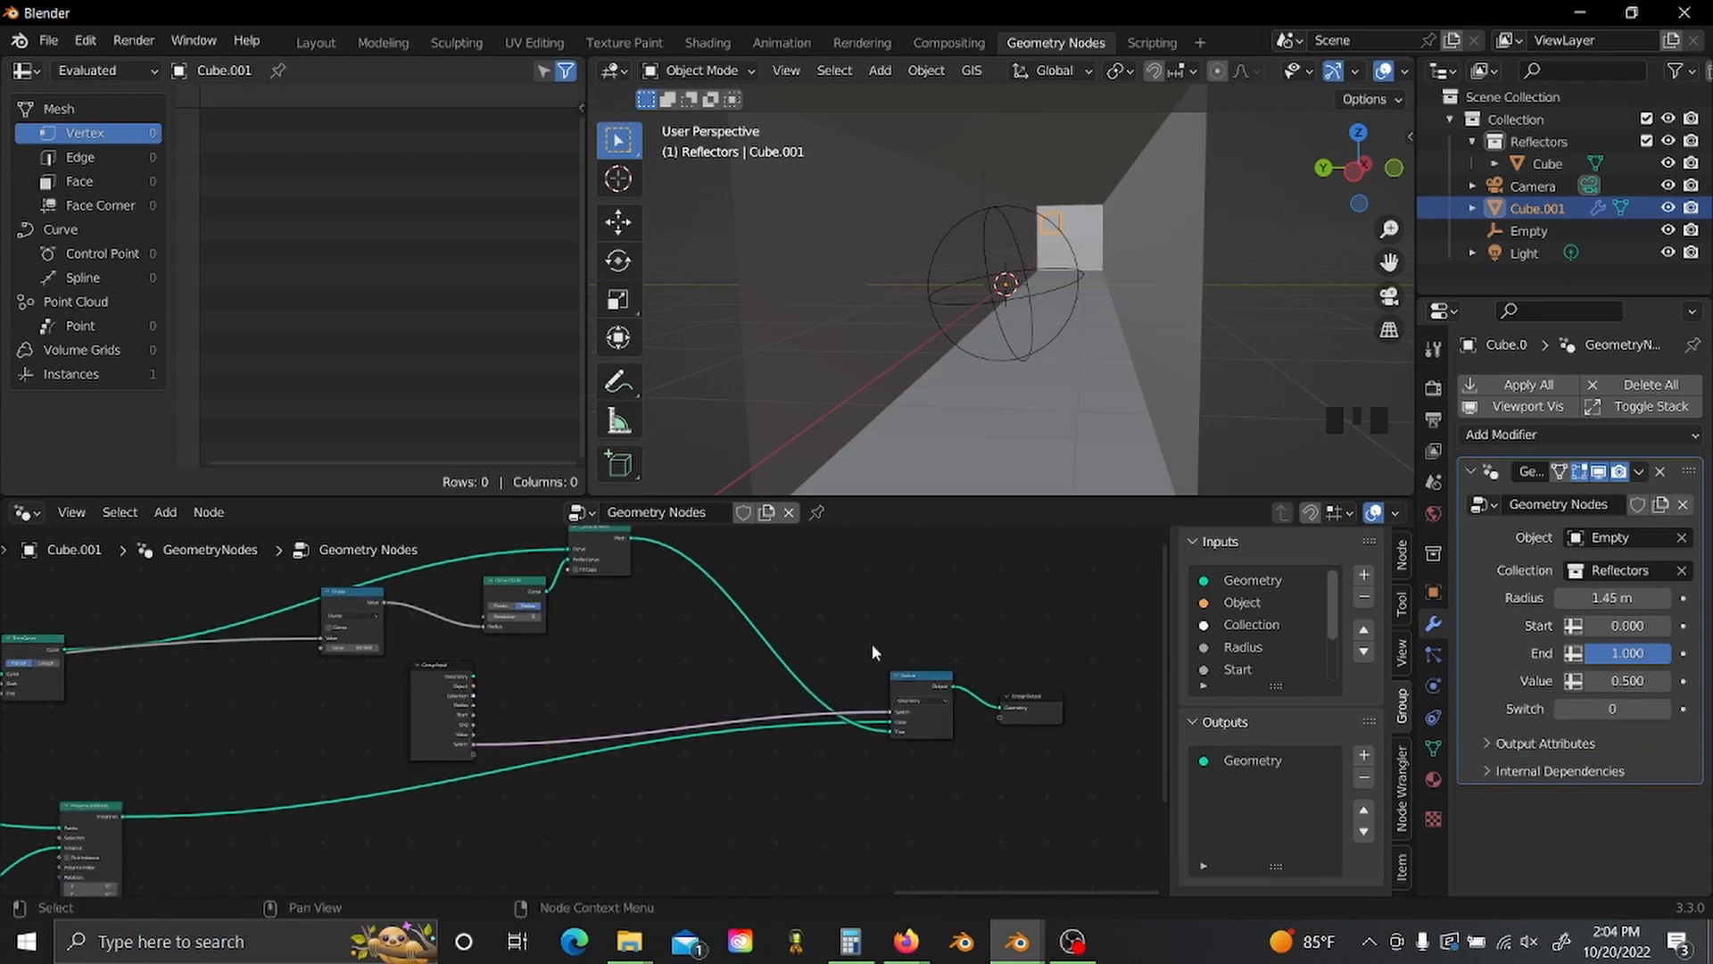
{"action": "left_click", "coordinate": [1559, 710]}
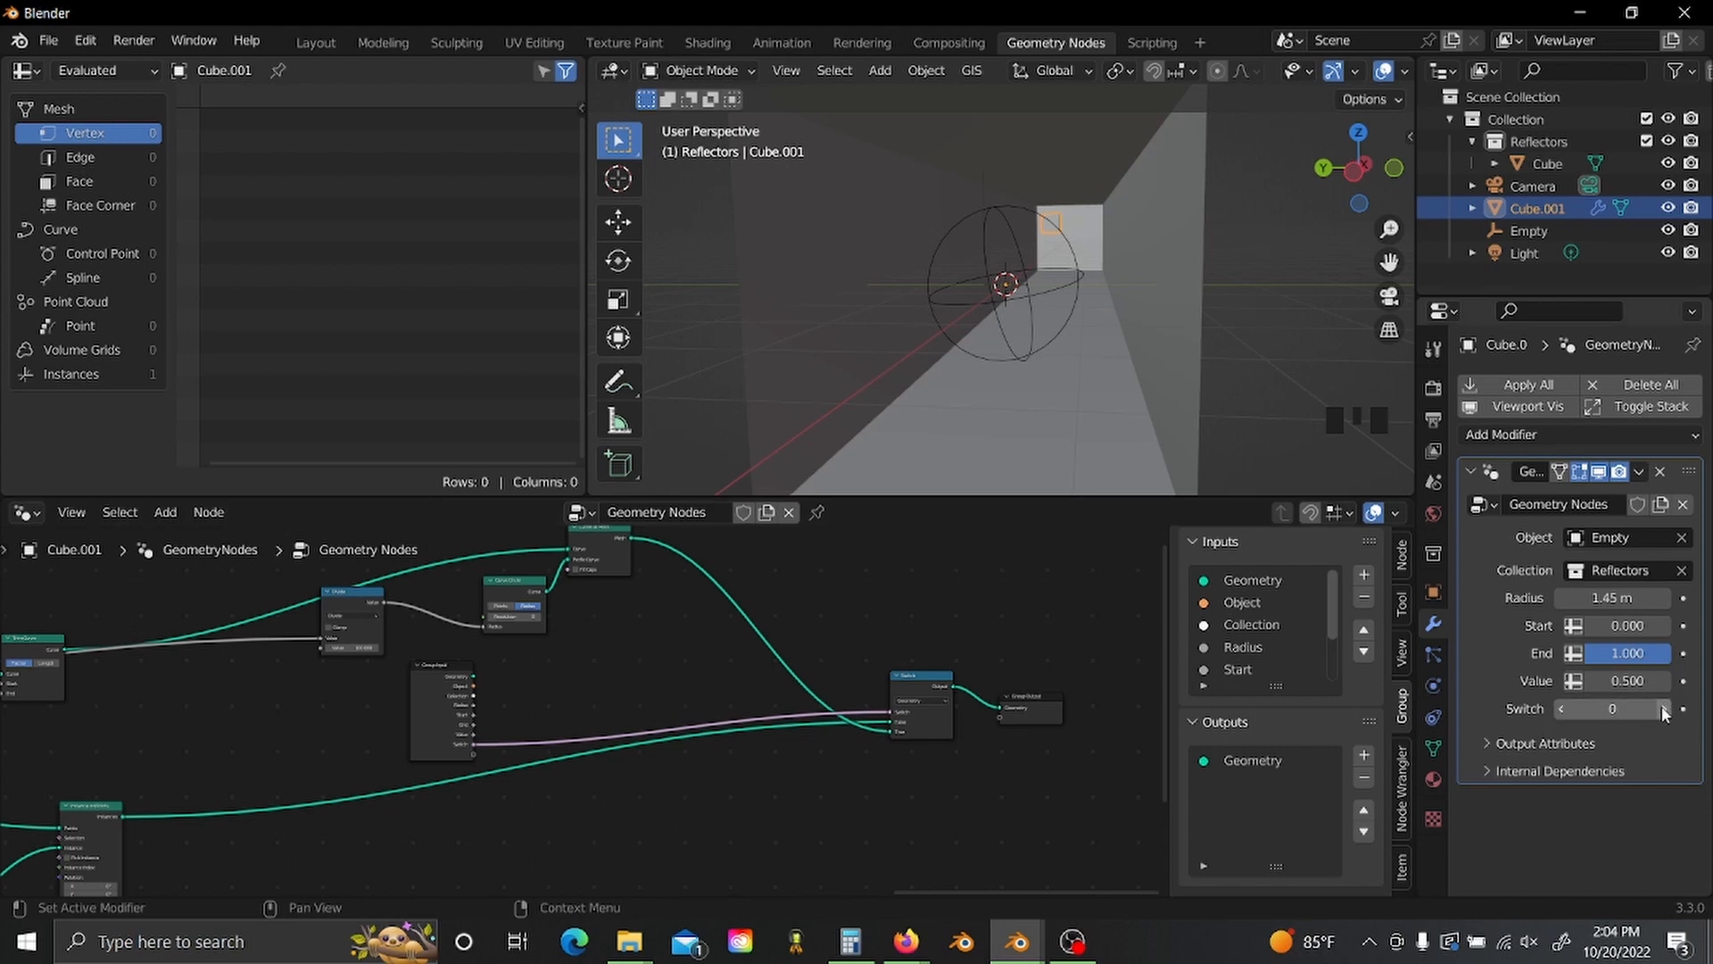
- Toggle the modifier's Switch value between 1 and 0 to compare the beam and instance outputs
{"action": "left_click", "coordinate": [1664, 709]}
{"action": "left_click", "coordinate": [1561, 709]}
{"action": "left_click", "coordinate": [1664, 709]}
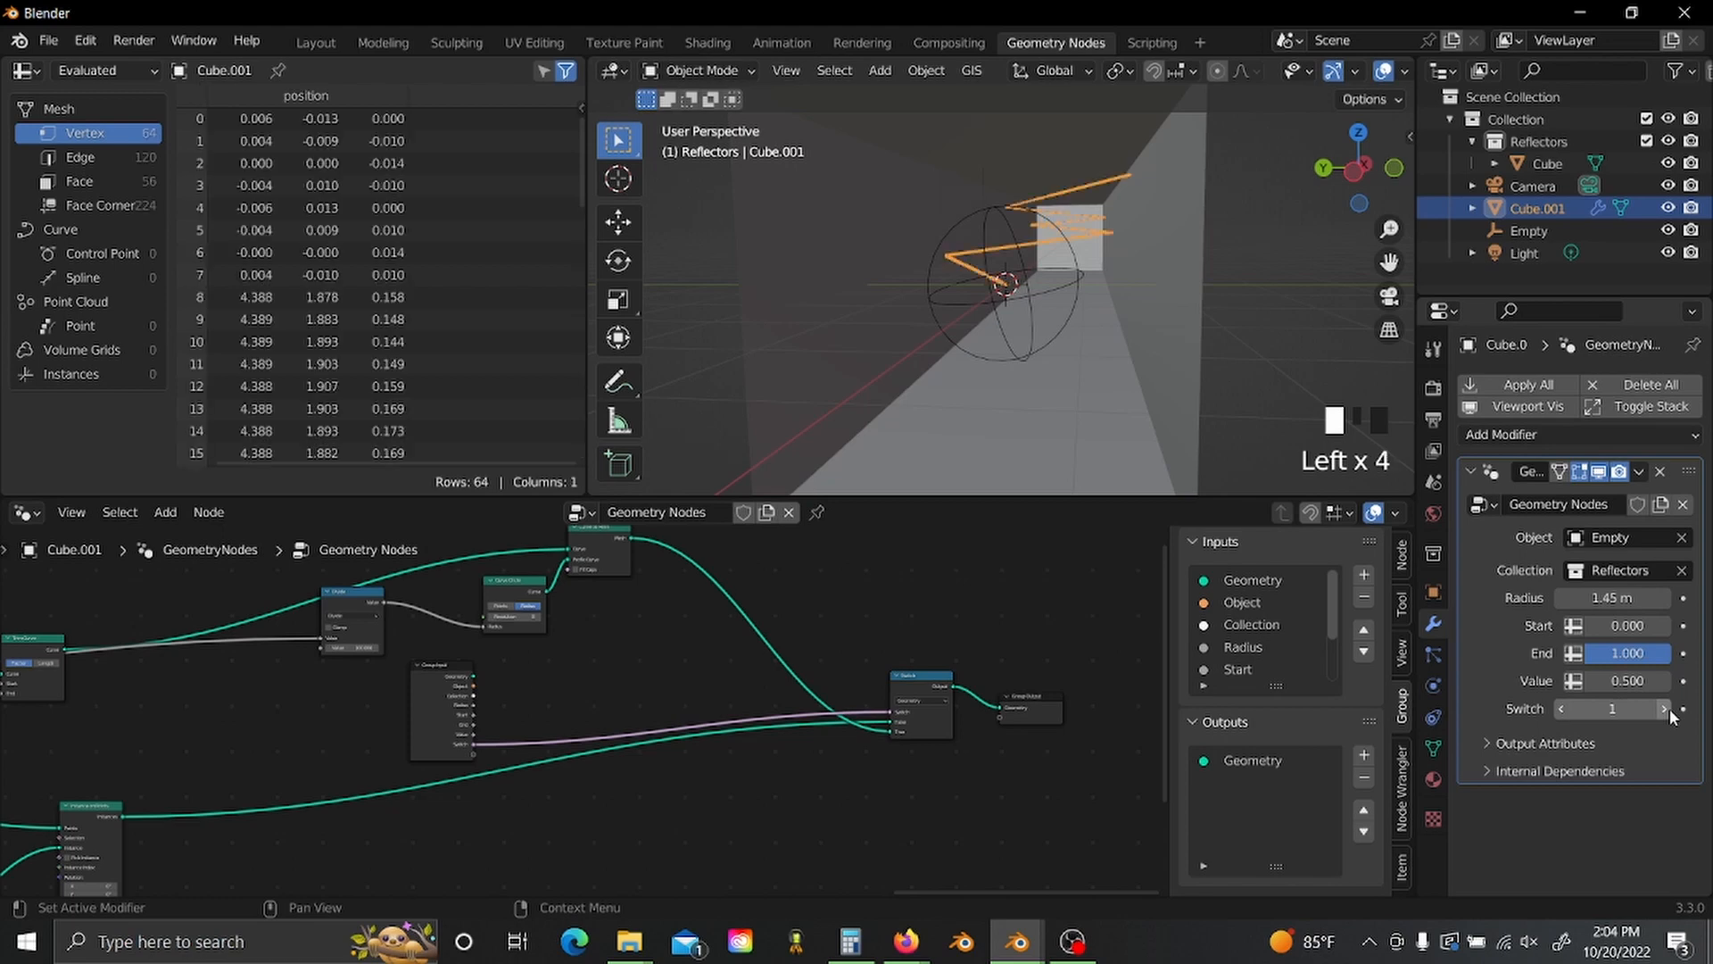
{"action": "scroll", "coordinate": [529, 685], "scroll_direction": "down", "scroll_amount": 1}
{"action": "middle_click_drag", "start_coordinate": [529, 685], "coordinate": [708, 677]}
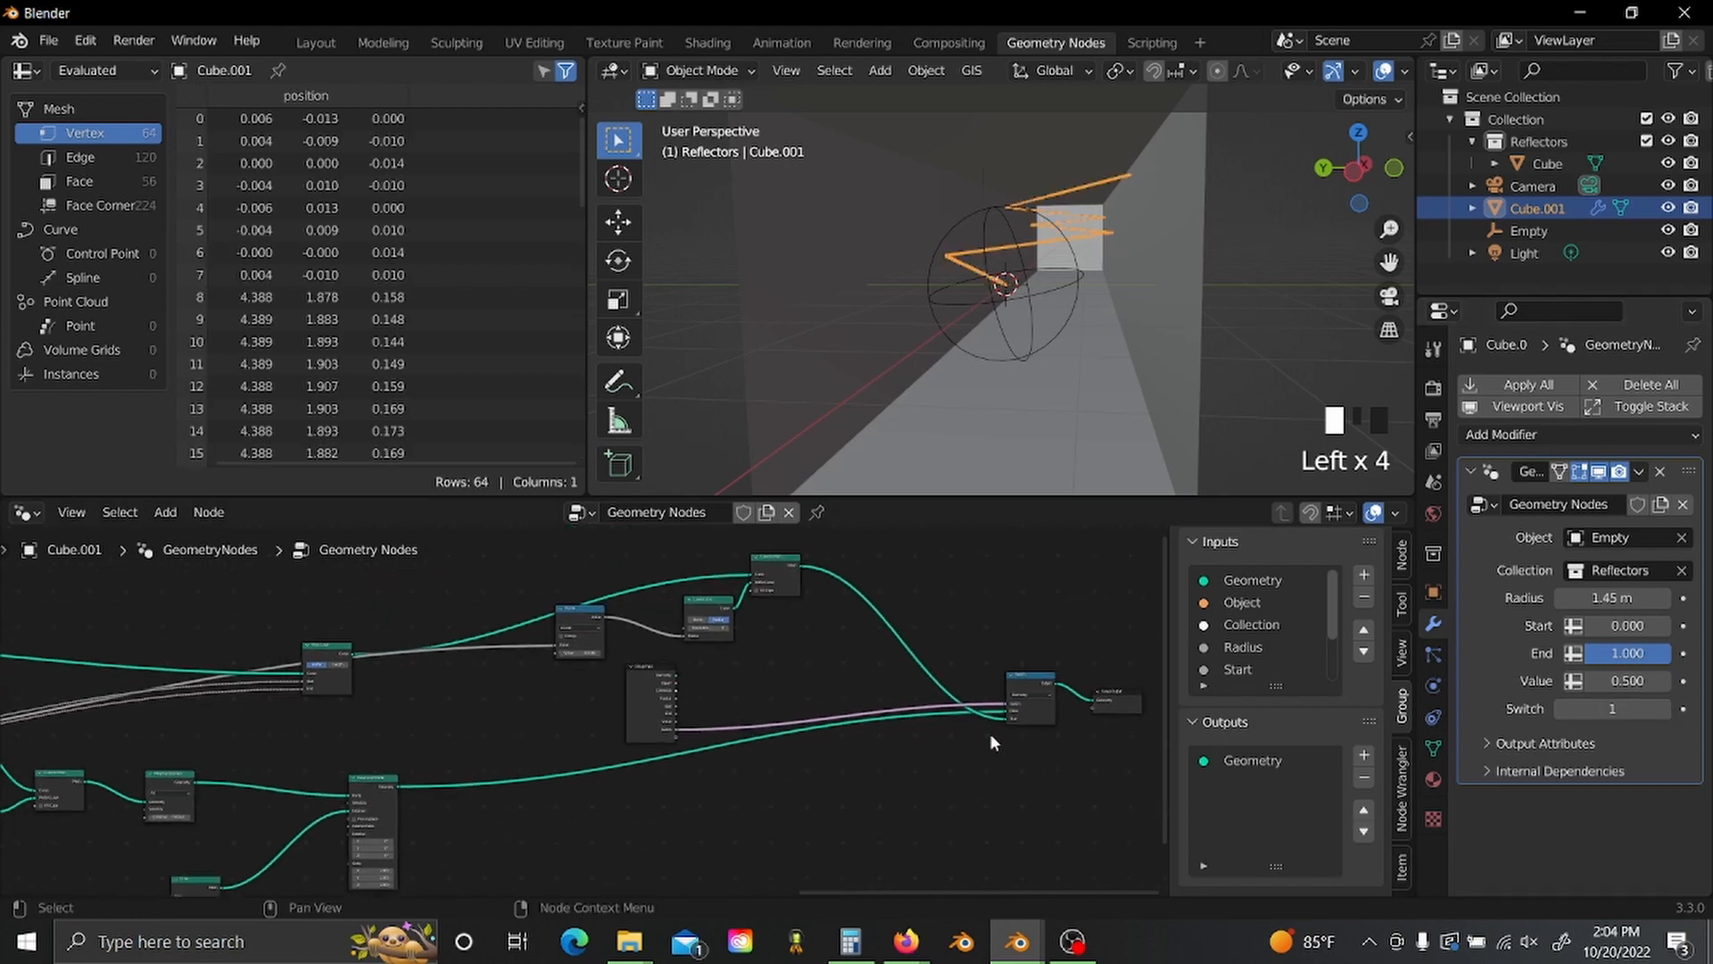
{"action": "left_click", "coordinate": [1561, 710]}
- Delete the mesh primitive node feeding the Instance input of Instance on Points and add an Object Info node there
{"action": "middle_click_drag", "start_coordinate": [599, 740], "coordinate": [938, 705]}
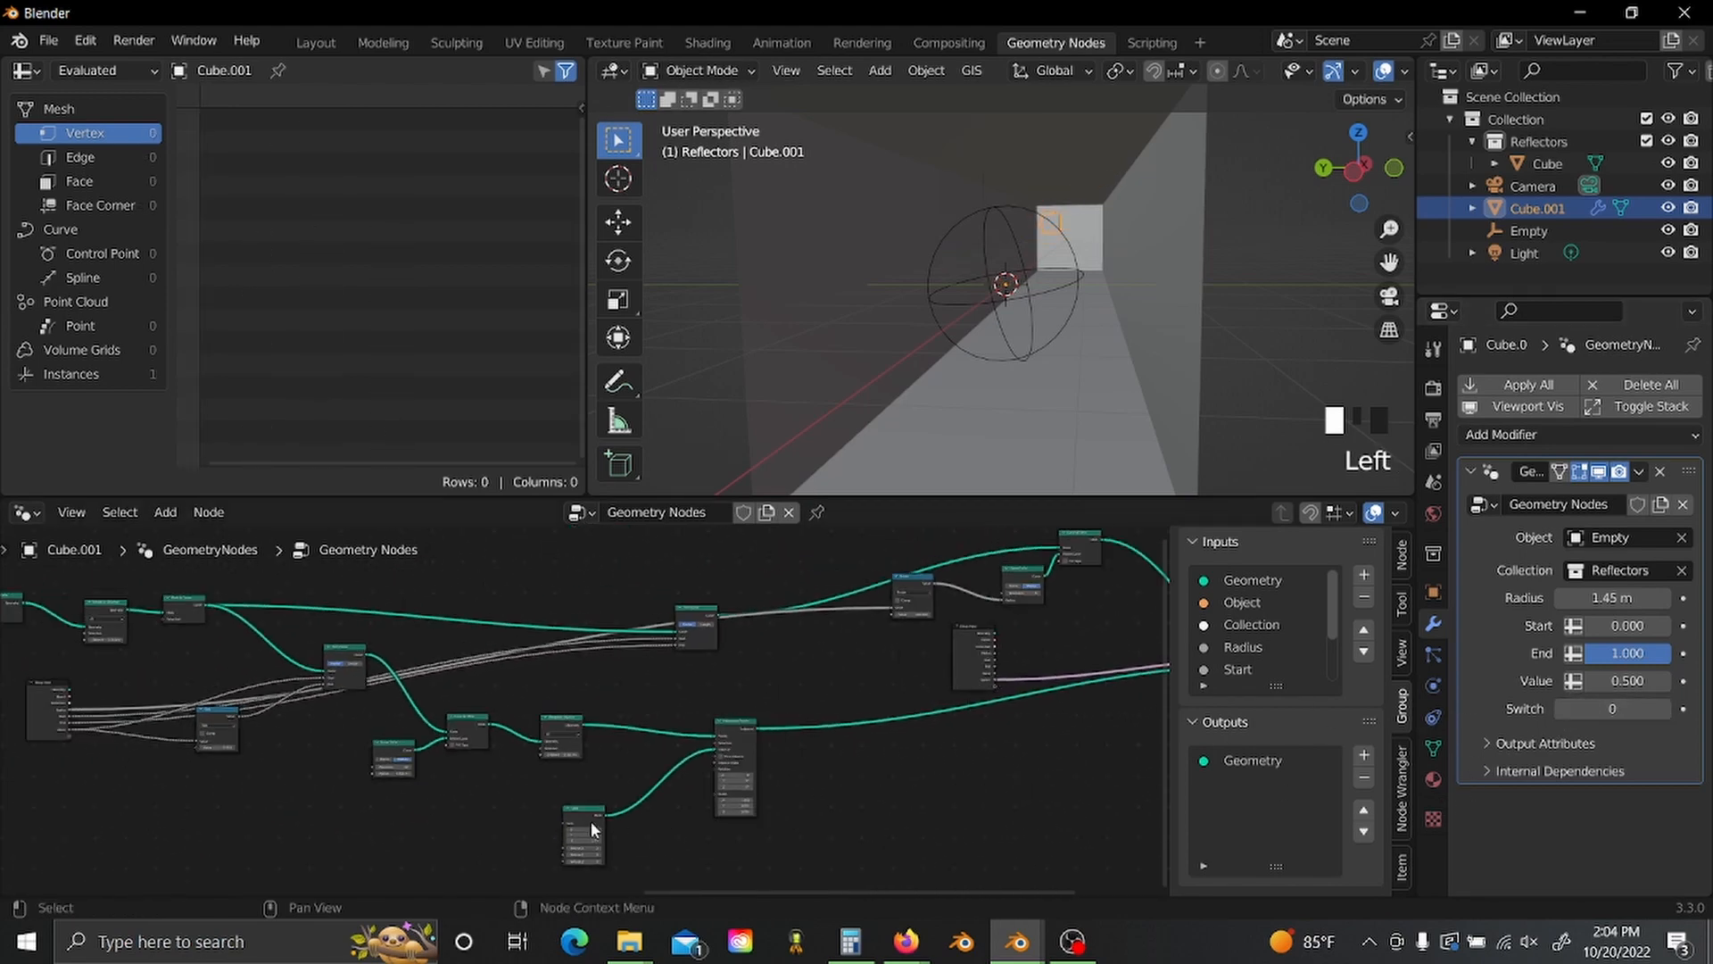
{"action": "key", "text": "x"}
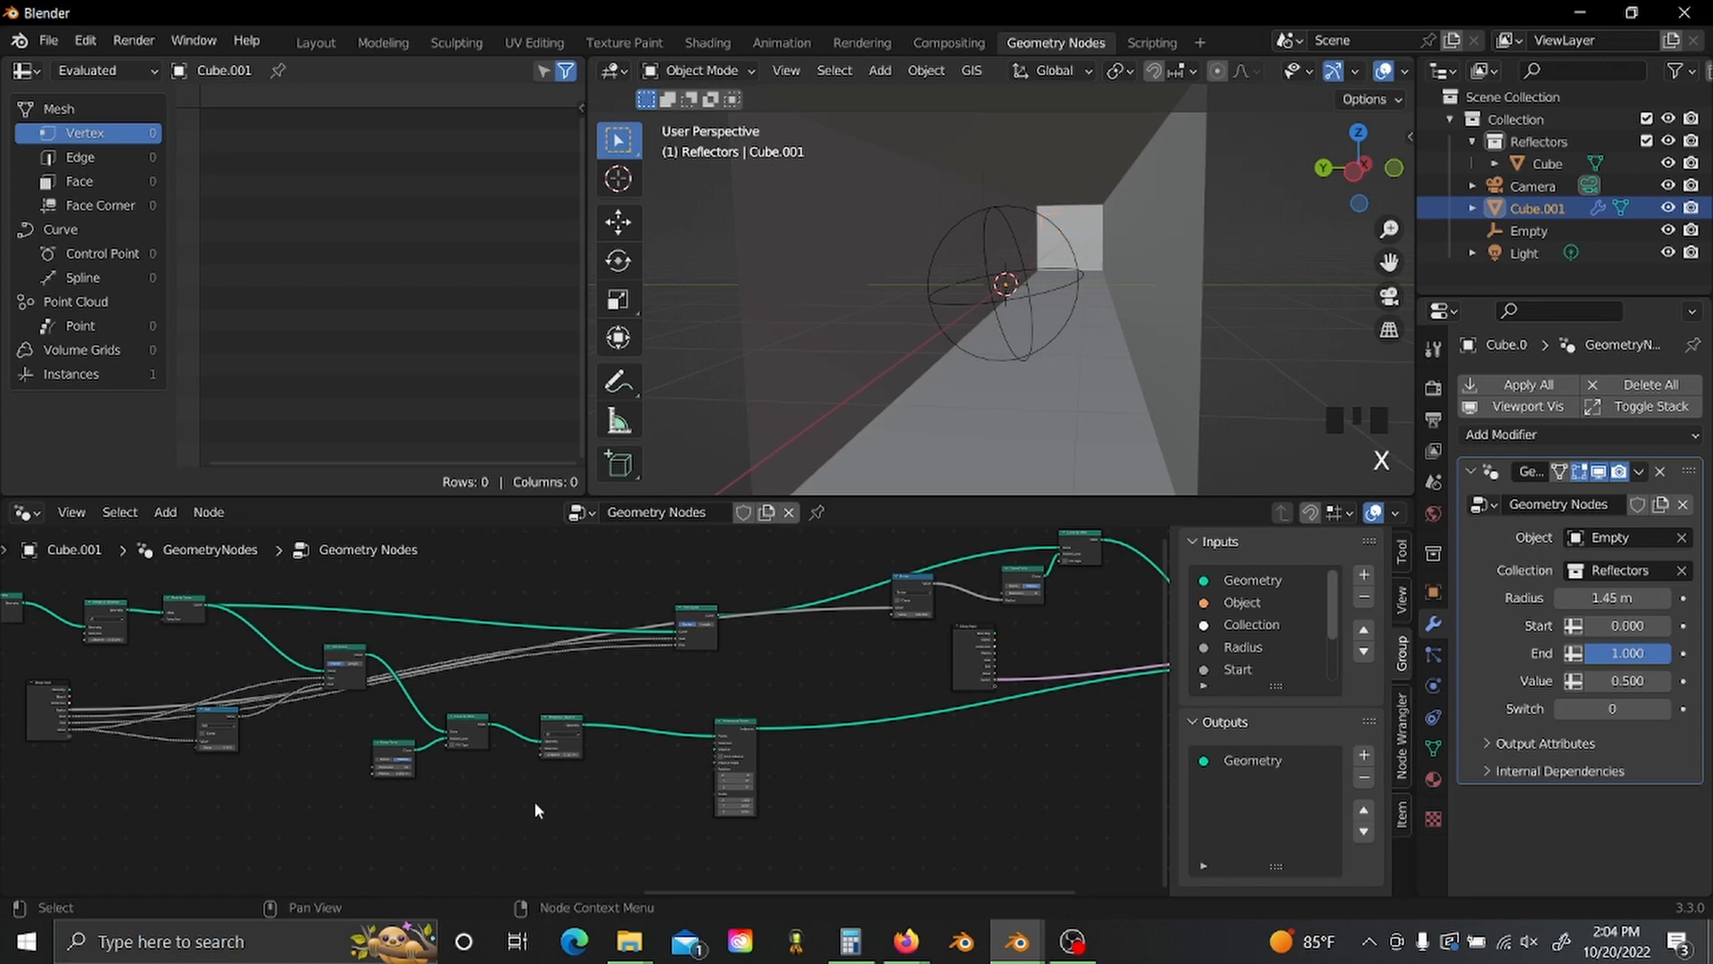
{"action": "middle_click_drag", "start_coordinate": [536, 803], "coordinate": [562, 751]}
{"action": "scroll", "coordinate": [564, 751], "scroll_direction": "up", "scroll_amount": 5}
{"action": "key", "text": "shift+a"}
{"action": "type", "text": "s"}
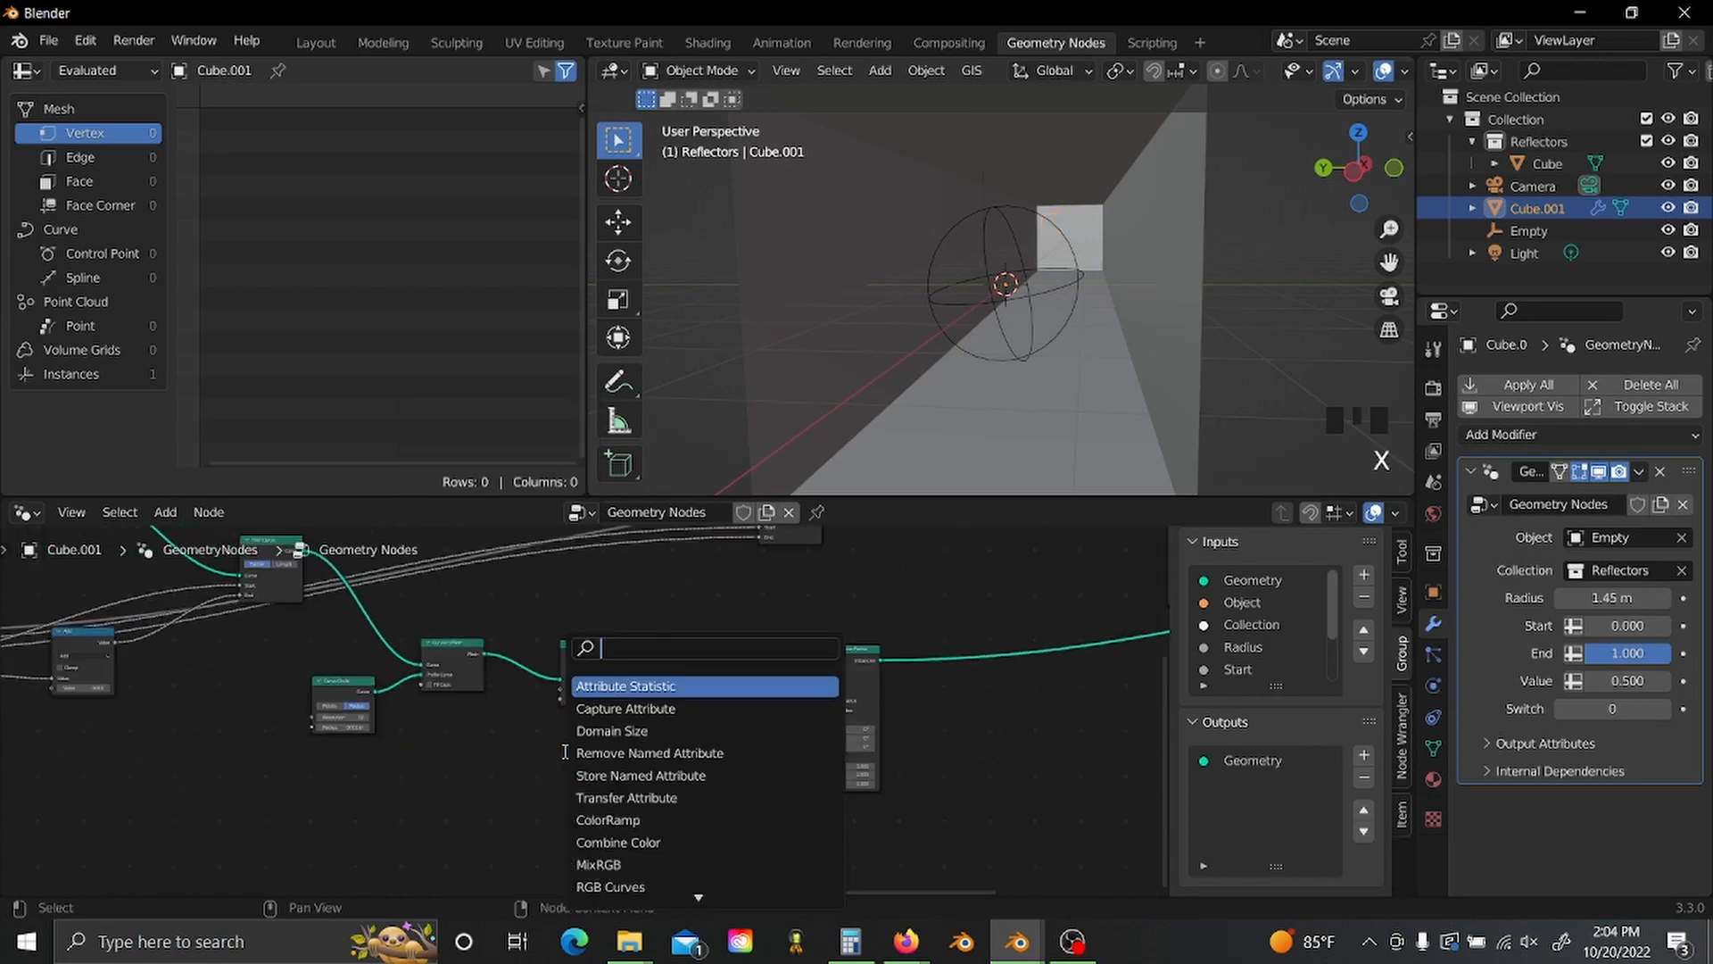
{"action": "type", "text": "ob"}
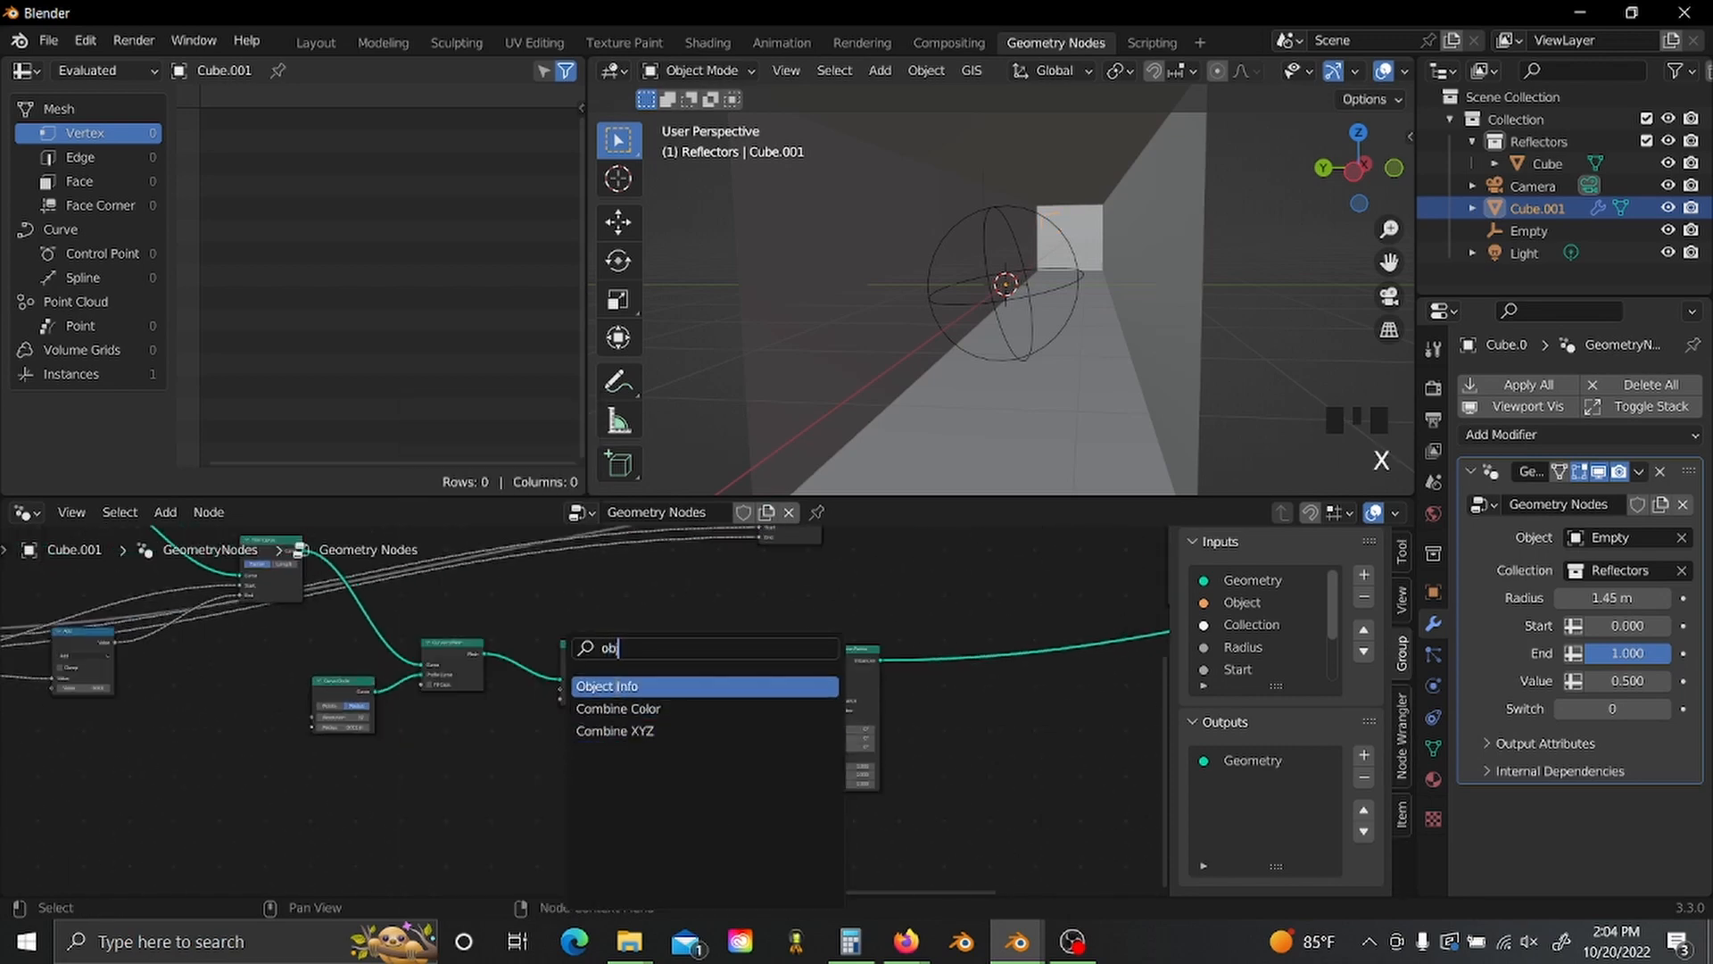
{"action": "left_click", "coordinate": [618, 686]}
{"action": "left_click", "coordinate": [622, 660]}
- Expose the Object Info node's object socket as a new Object input on the original Group Input
{"action": "middle_click_drag", "start_coordinate": [460, 706], "coordinate": [671, 687]}
{"action": "scroll", "coordinate": [671, 687], "scroll_direction": "up", "scroll_amount": 4}
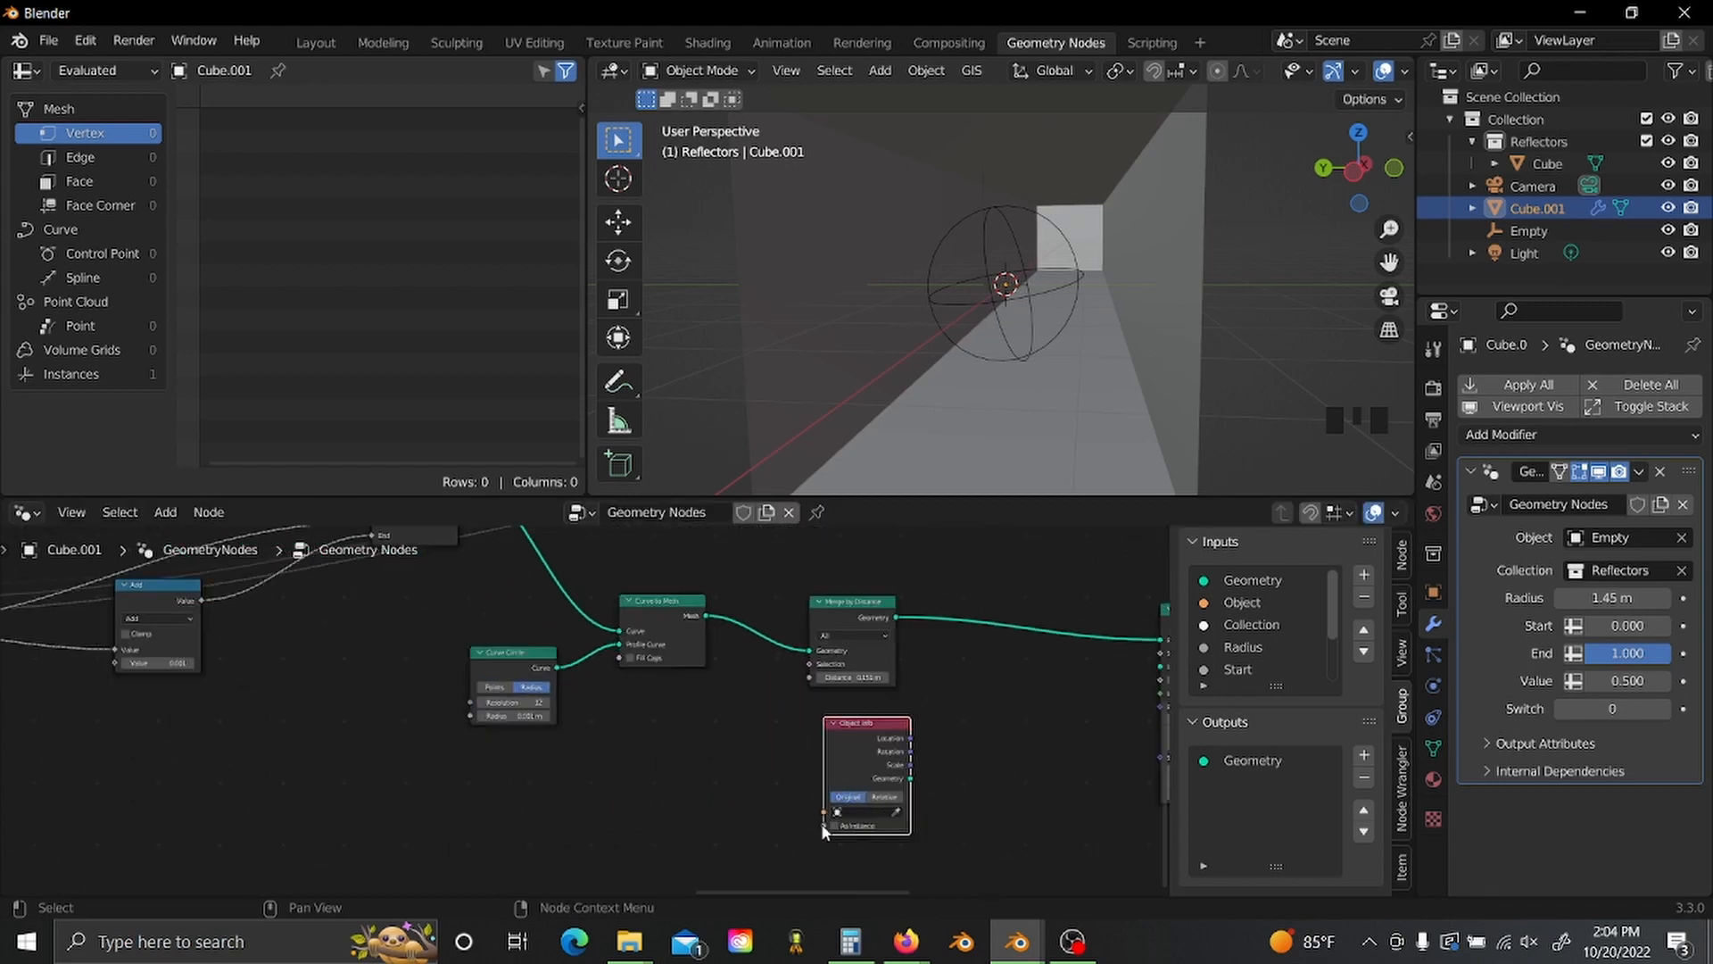
{"action": "left_click_drag", "start_coordinate": [821, 812], "coordinate": [808, 812]}
{"action": "left_click_drag", "start_coordinate": [704, 783], "coordinate": [186, 637]}
{"action": "scroll", "coordinate": [797, 727], "scroll_direction": "down", "scroll_amount": 4}
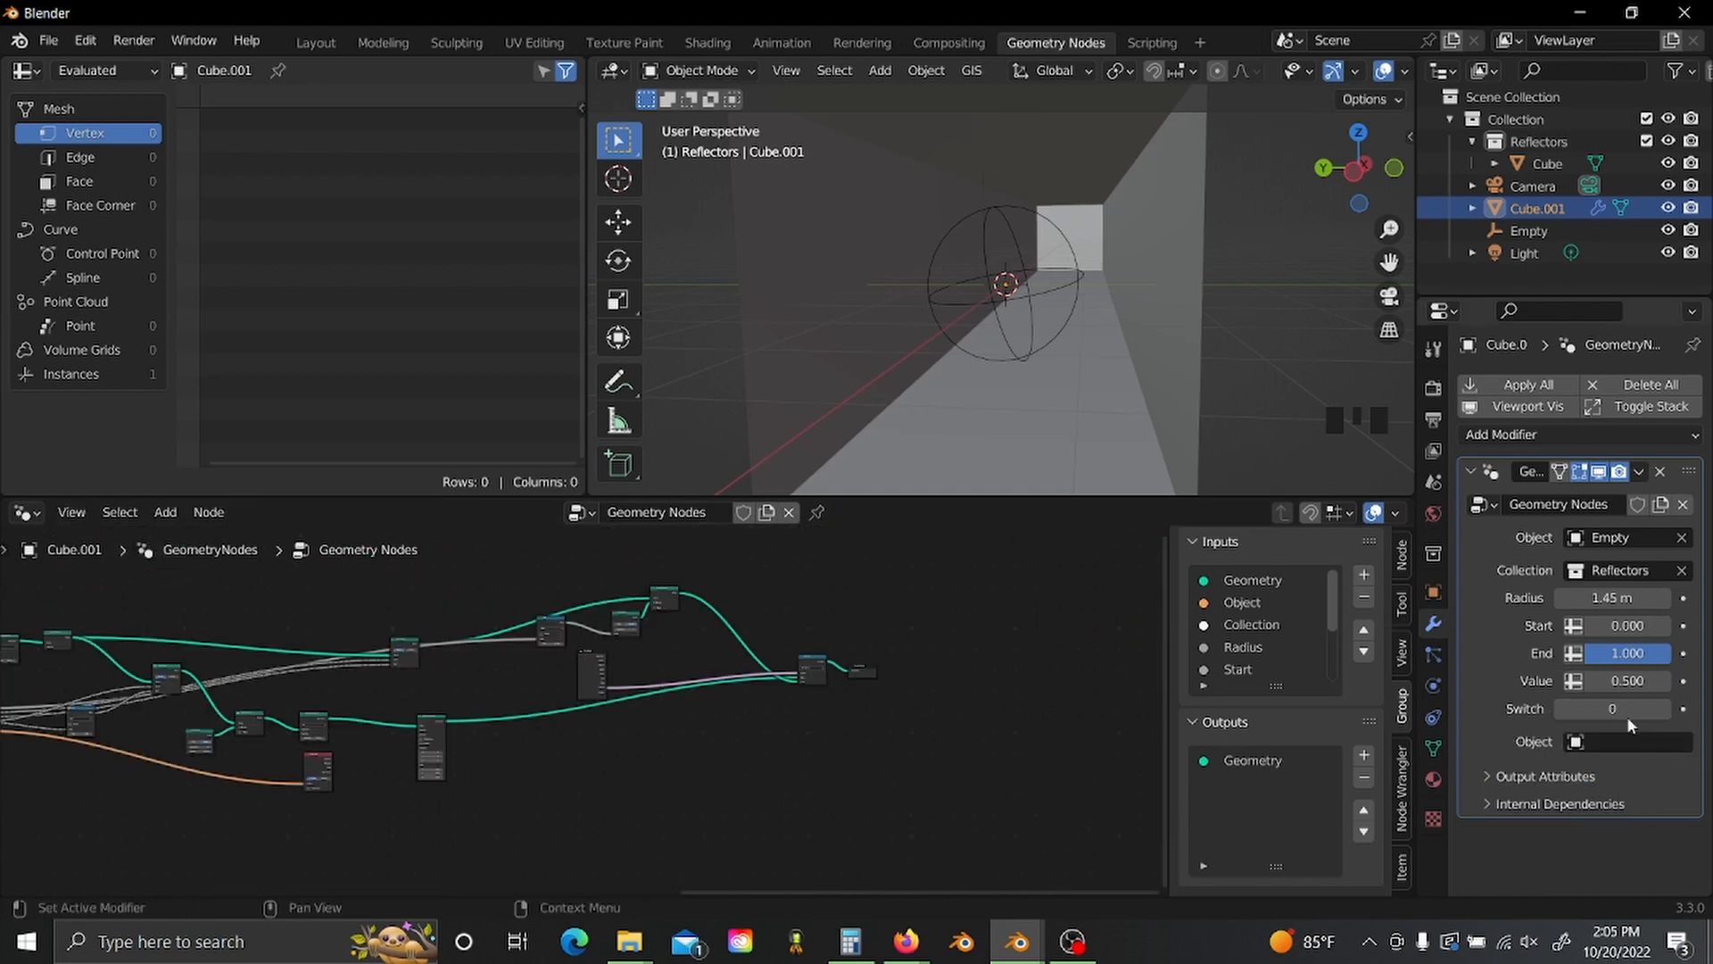
- Set the modifier's Switch value to 1 and inspect the beam in the viewport
{"action": "double_click", "coordinate": [1665, 710]}
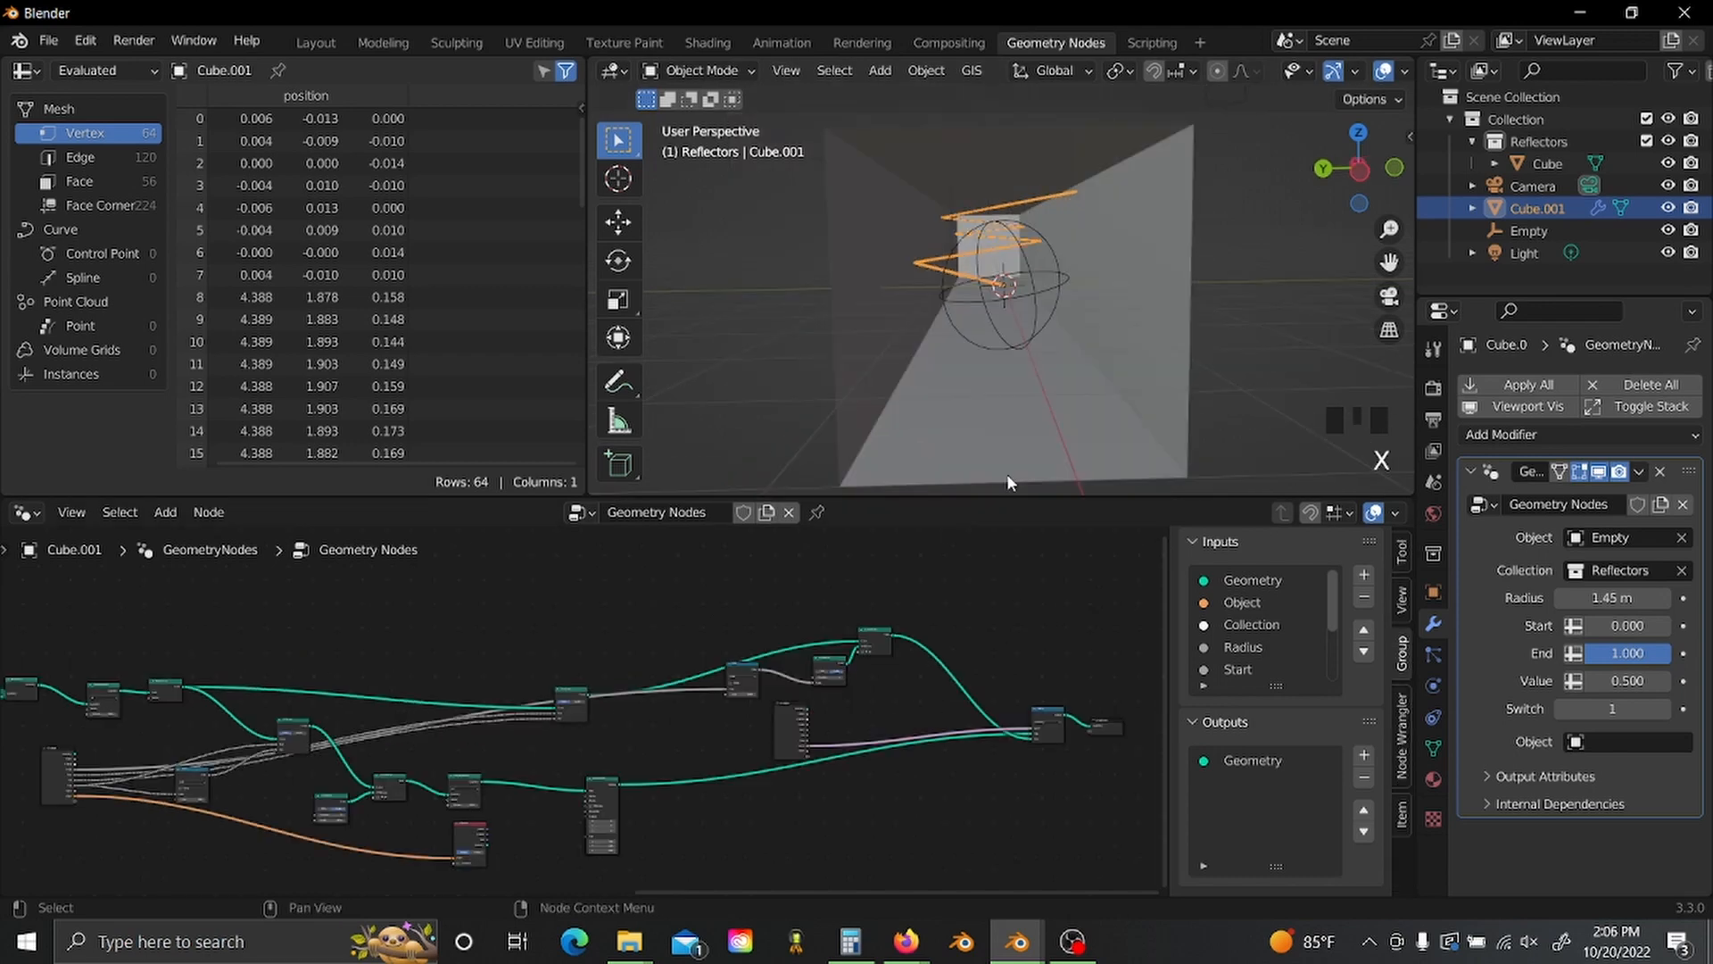
{"action": "mouse_move", "coordinate": [1039, 382]}
{"action": "middle_mouse_down"}
{"action": "mouse_move", "coordinate": [1044, 334]}
{"action": "mouse_move", "coordinate": [1049, 394]}
{"action": "mouse_move", "coordinate": [1033, 361]}
{"action": "mouse_move", "coordinate": [1060, 386]}
{"action": "middle_mouse_up"}
{"action": "scroll", "coordinate": [1036, 380], "scroll_direction": "up", "scroll_amount": 2}
{"action": "scroll", "coordinate": [1035, 380], "scroll_direction": "down", "scroll_amount": 2}
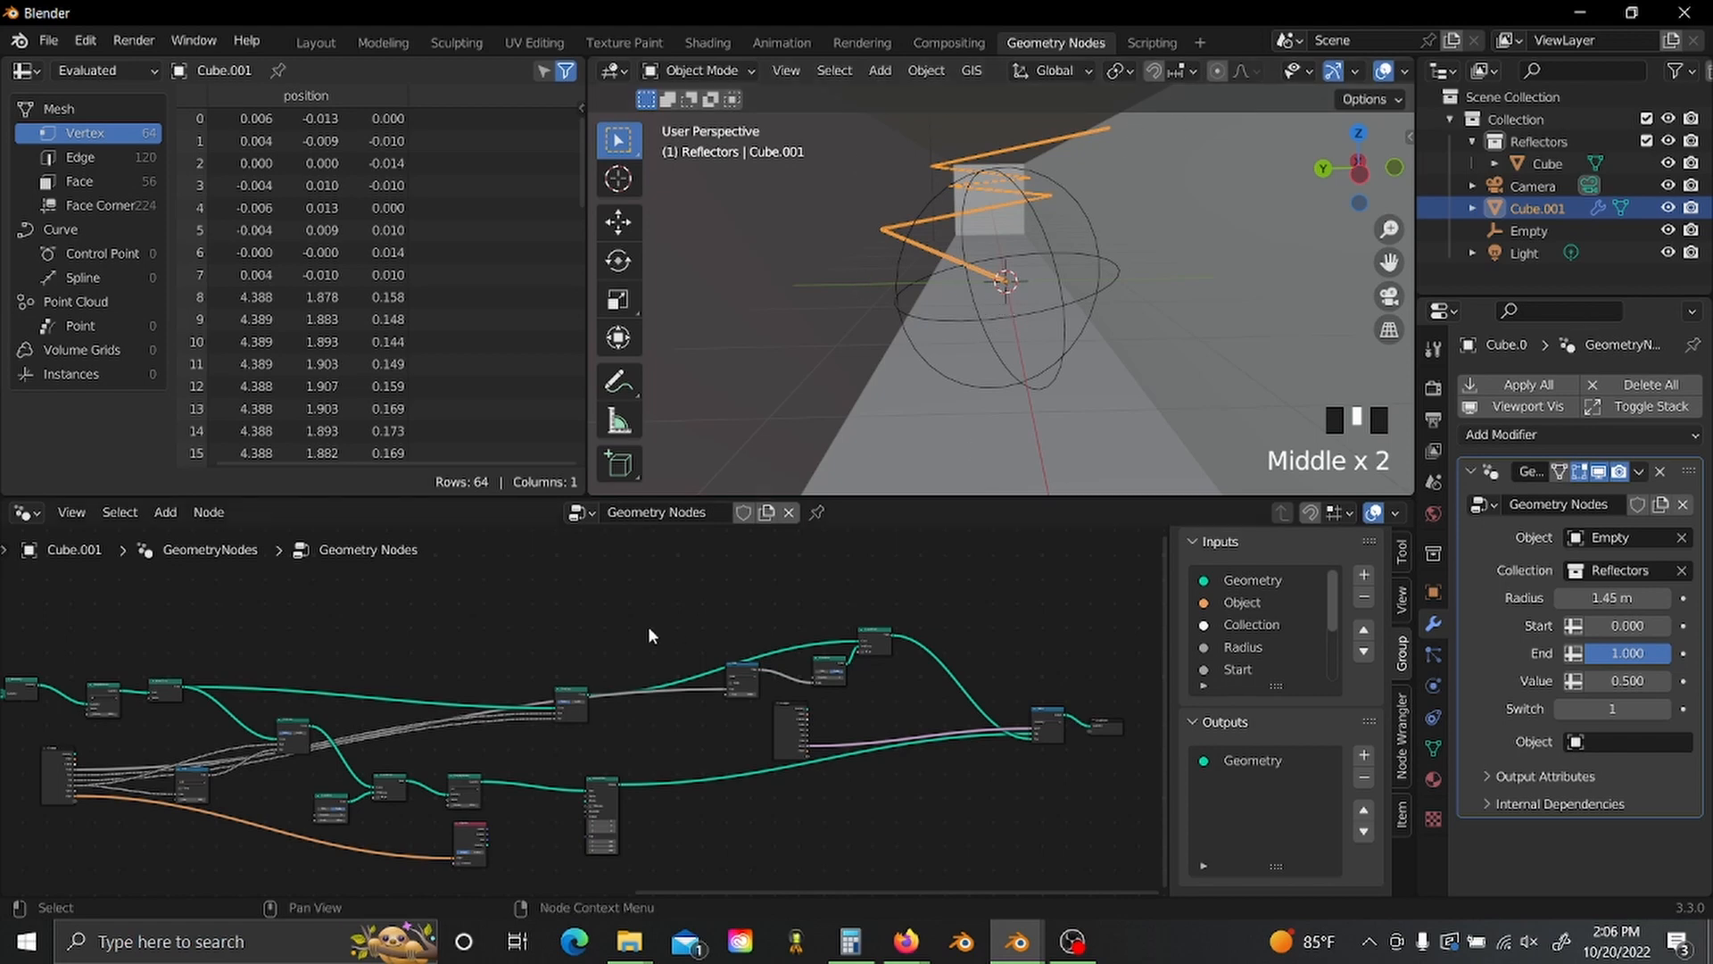
- Insert a Store Named Attribute node between Mesh to Curve and the beam's Trim Curve node
{"action": "middle_click_drag", "start_coordinate": [525, 622], "coordinate": [759, 671]}
{"action": "scroll", "coordinate": [757, 674], "scroll_direction": "up", "scroll_amount": 13}
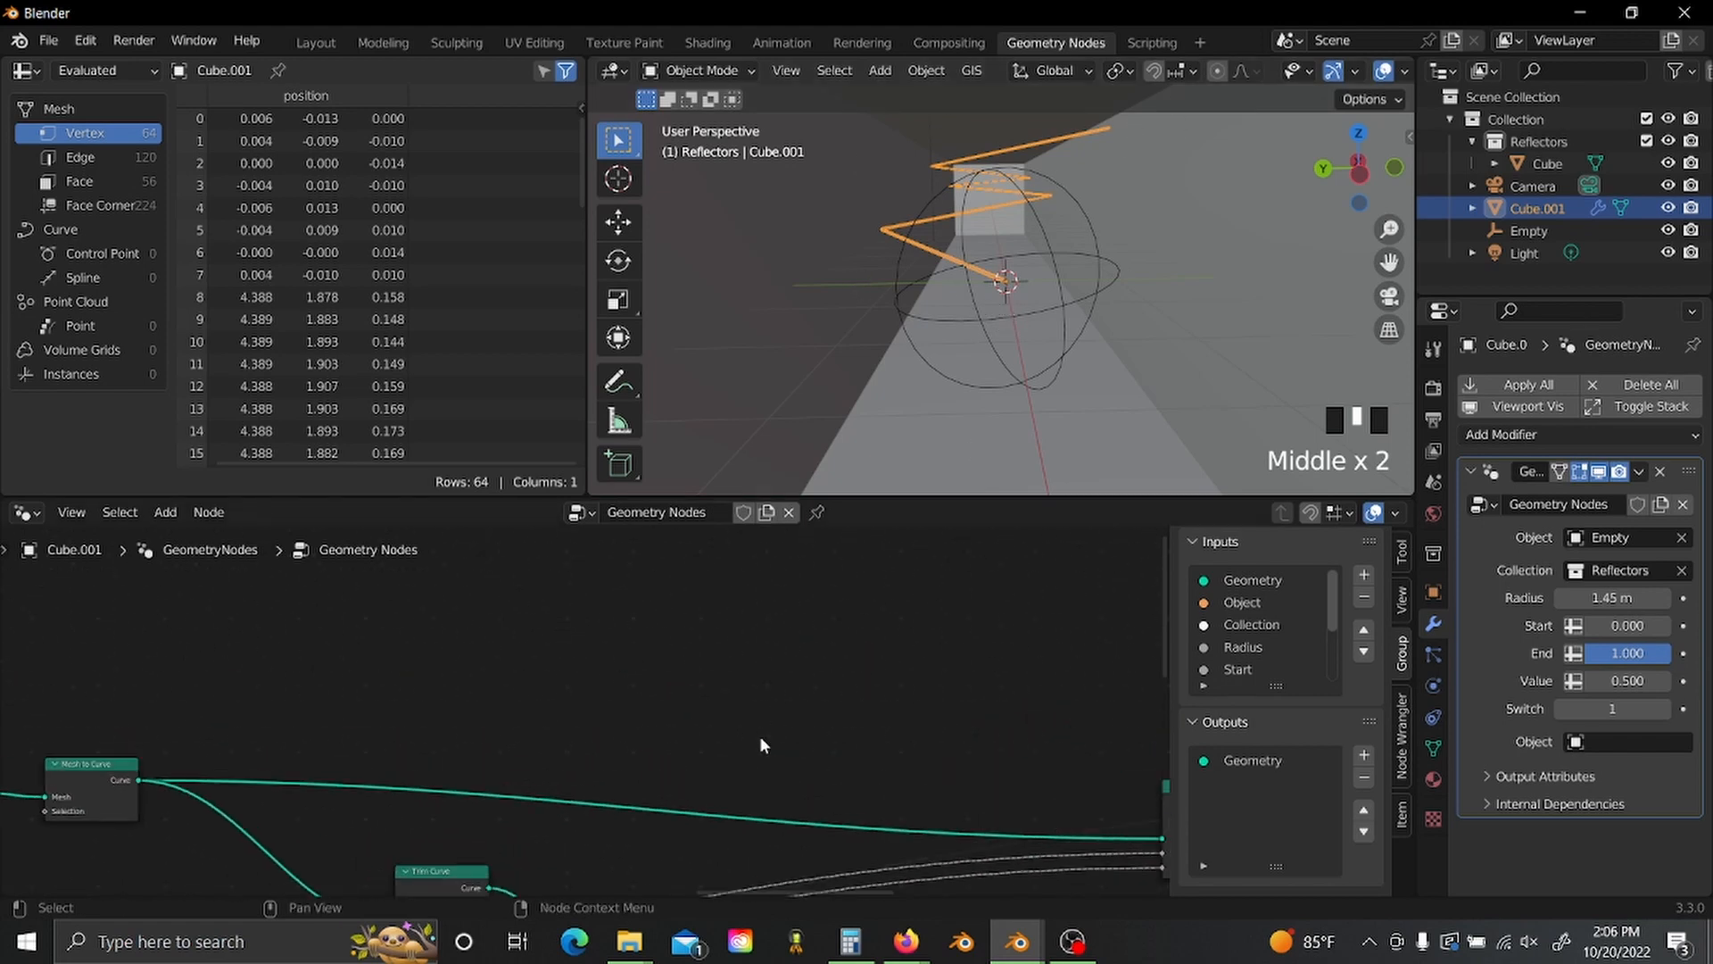
{"action": "key", "text": "shift+a"}
{"action": "type", "text": "s"}
{"action": "type", "text": "st"}
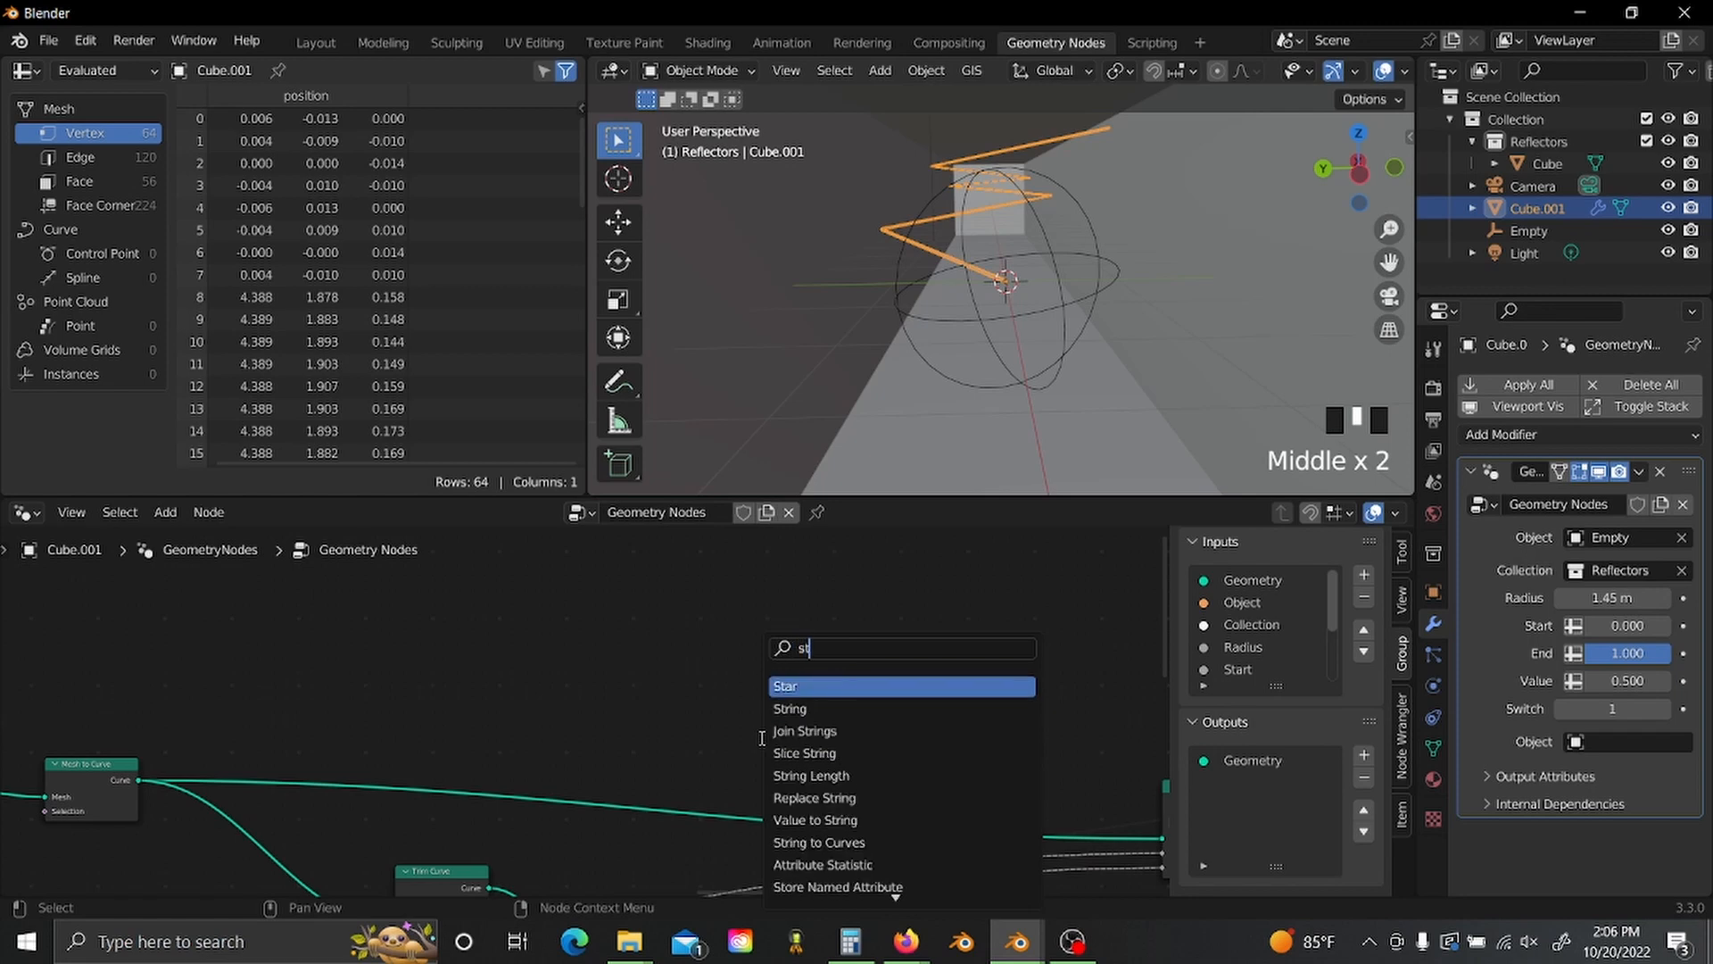
{"action": "left_click", "coordinate": [844, 887]}
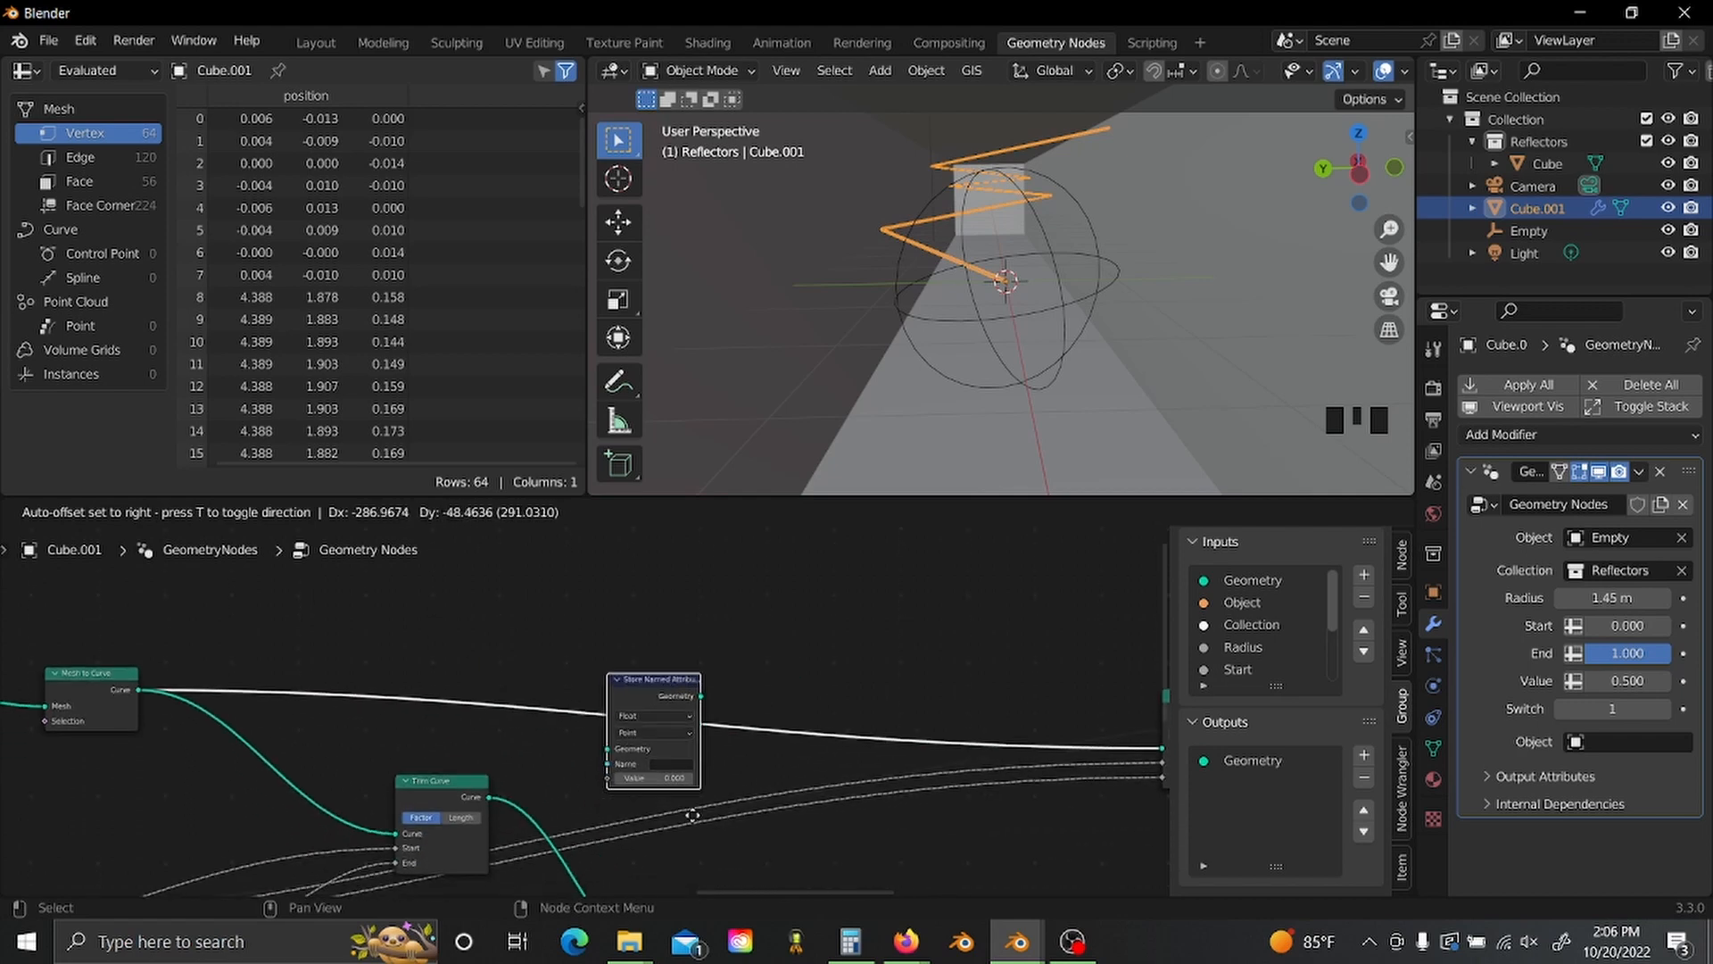
{"action": "left_click", "coordinate": [714, 778]}
{"action": "scroll", "coordinate": [720, 761], "scroll_direction": "down", "scroll_amount": 2}
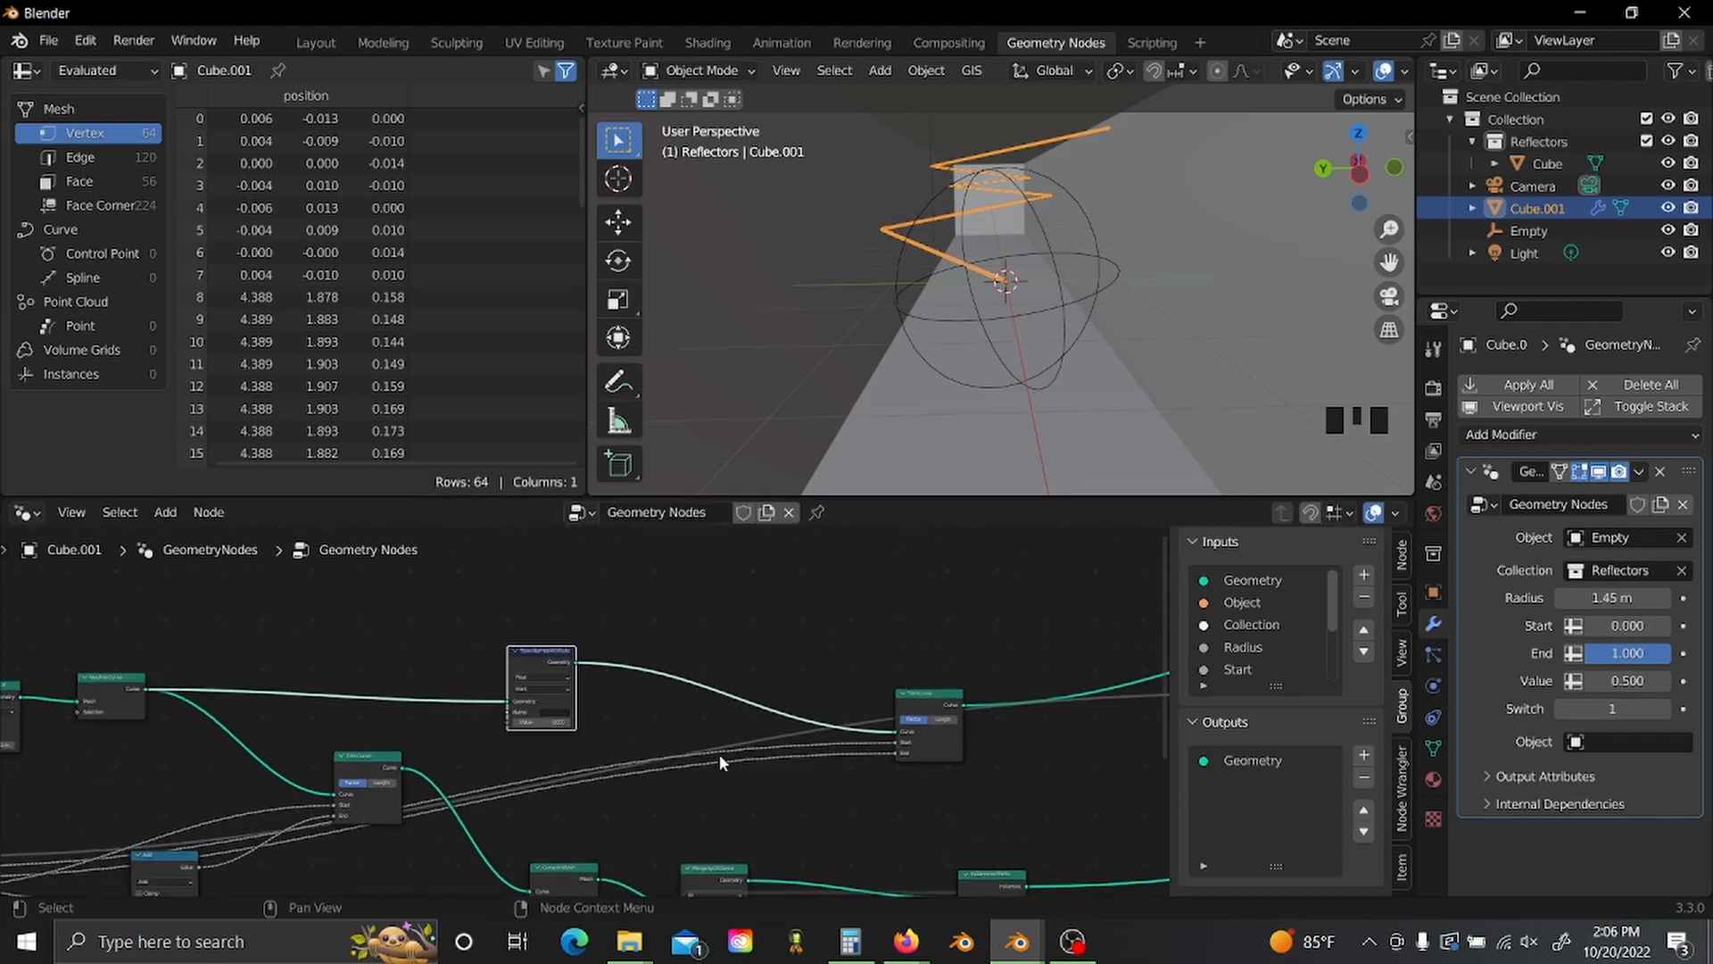
- Add a Spline Parameter node and connect its Factor output to the Store Named Attribute's Value input
{"action": "scroll", "coordinate": [696, 727], "scroll_direction": "up", "scroll_amount": 2}
{"action": "middle_click_drag", "start_coordinate": [612, 676], "coordinate": [629, 636]}
{"action": "scroll", "coordinate": [600, 721], "scroll_direction": "up", "scroll_amount": 4}
{"action": "key", "text": "shift+a"}
{"action": "left_click", "coordinate": [456, 645]}
{"action": "type", "text": "spl"}
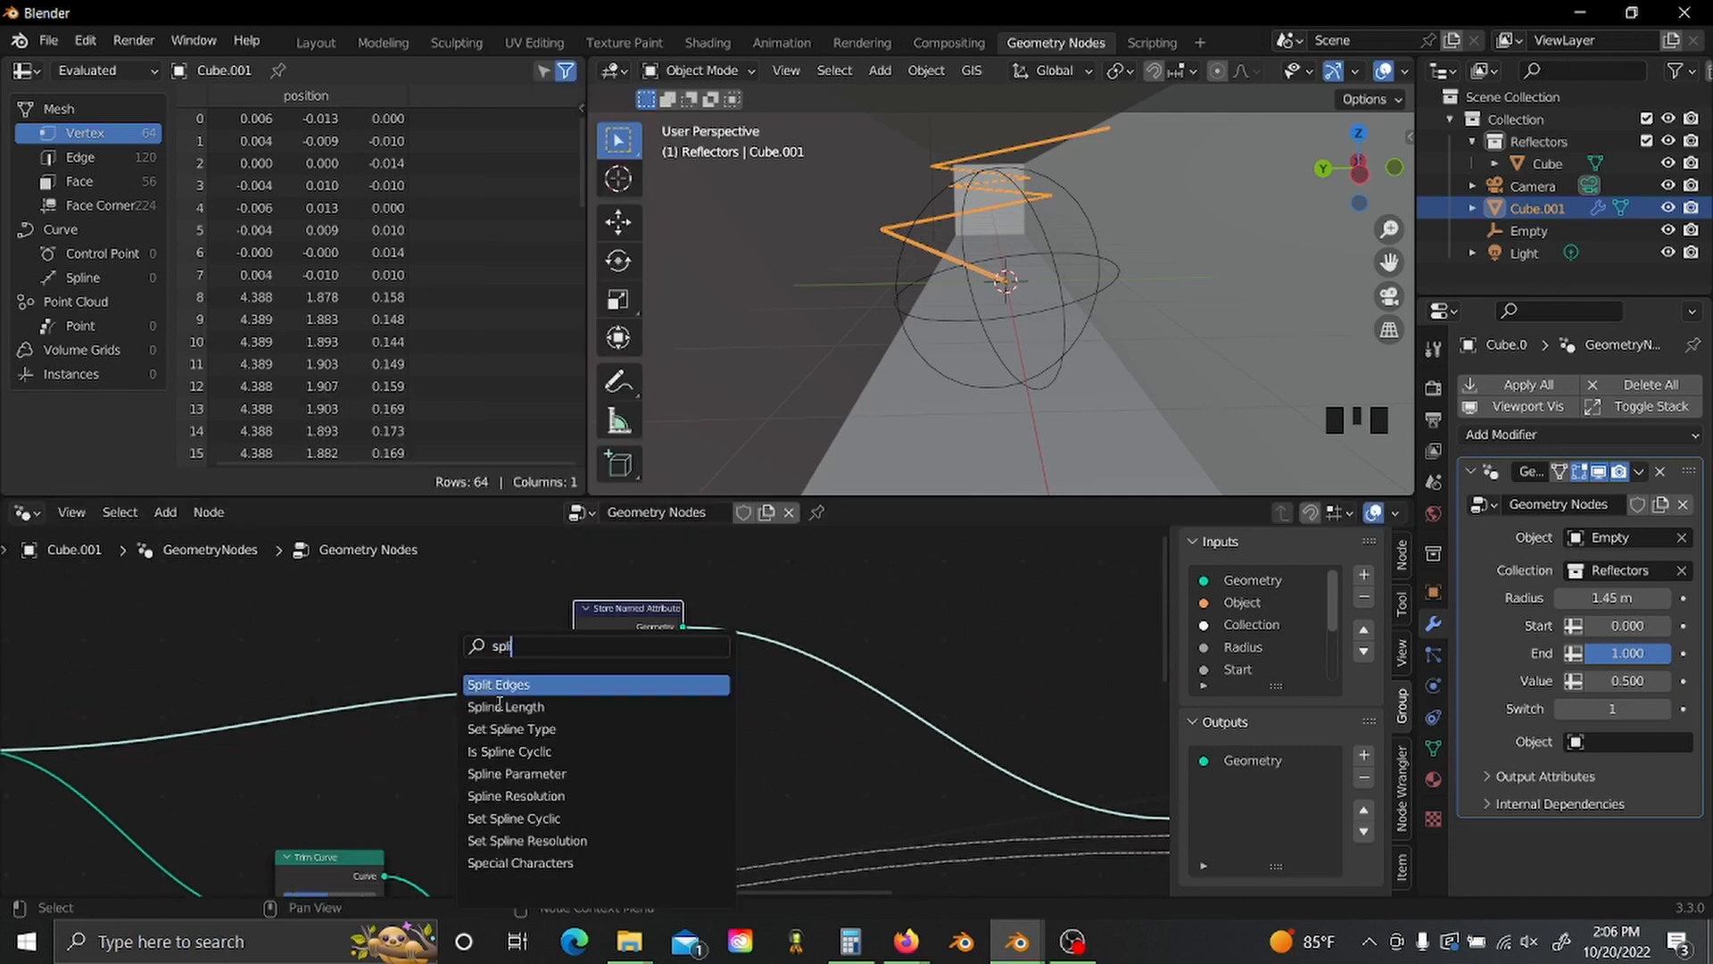
{"action": "left_click", "coordinate": [517, 773]}
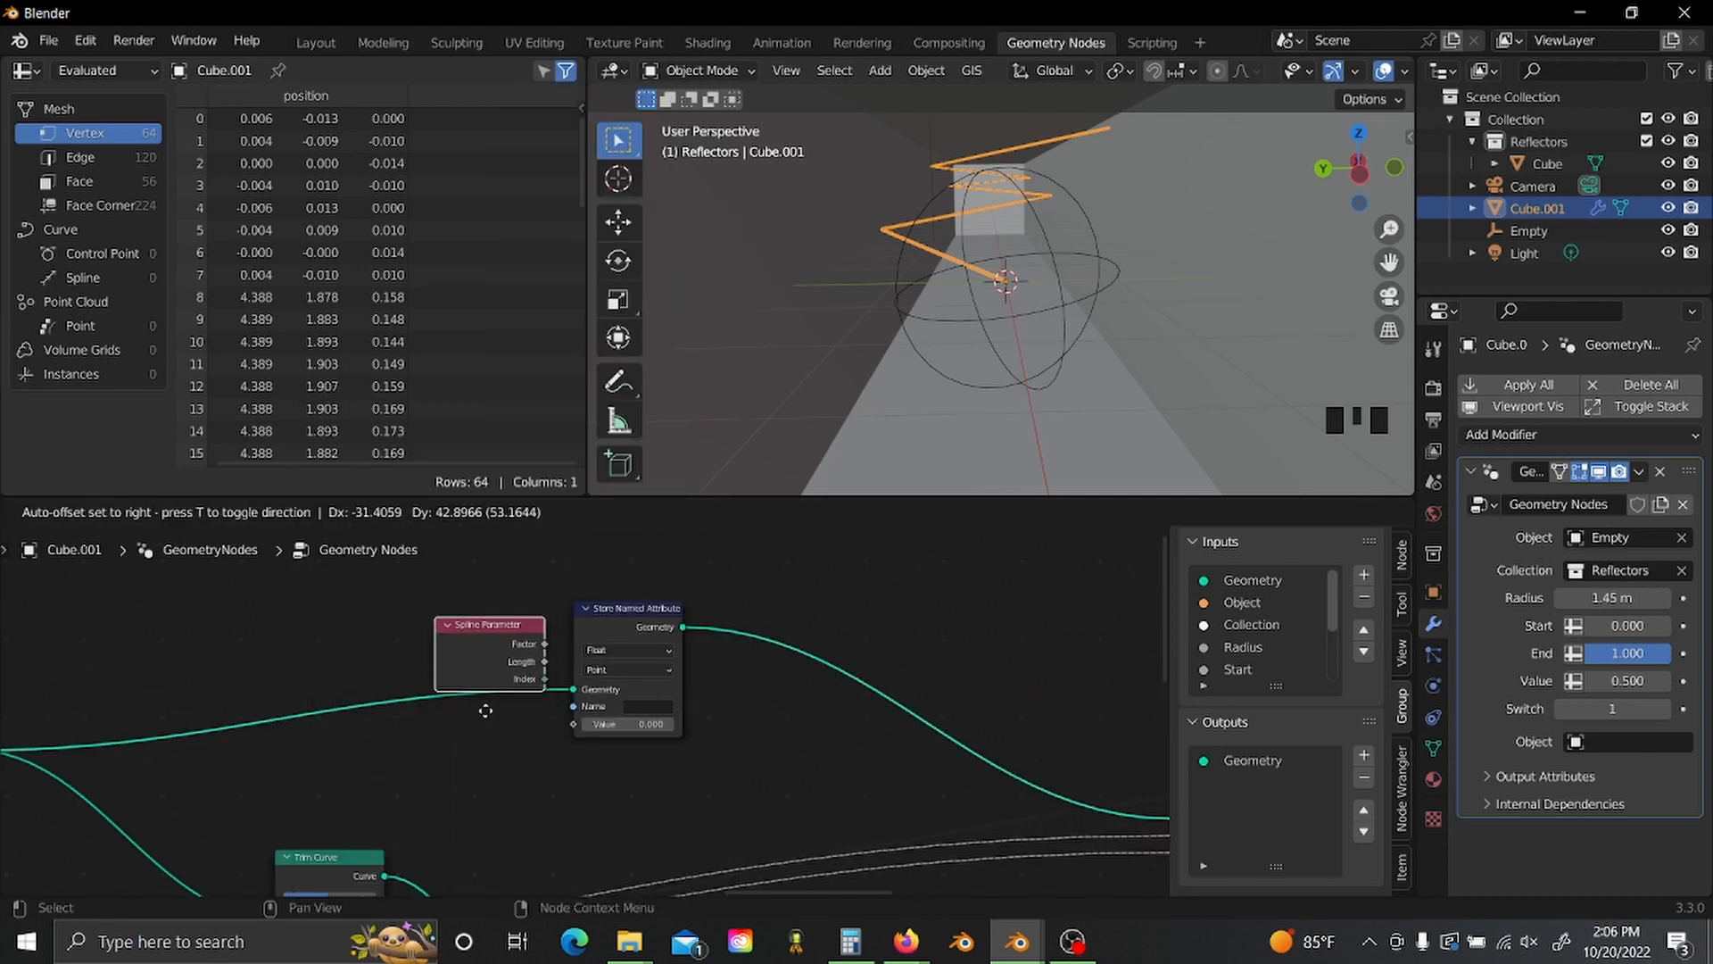
{"action": "left_click", "coordinate": [388, 641]}
{"action": "left_click_drag", "start_coordinate": [383, 629], "coordinate": [514, 744]}
{"action": "left_click_drag", "start_coordinate": [576, 727], "coordinate": [573, 723]}
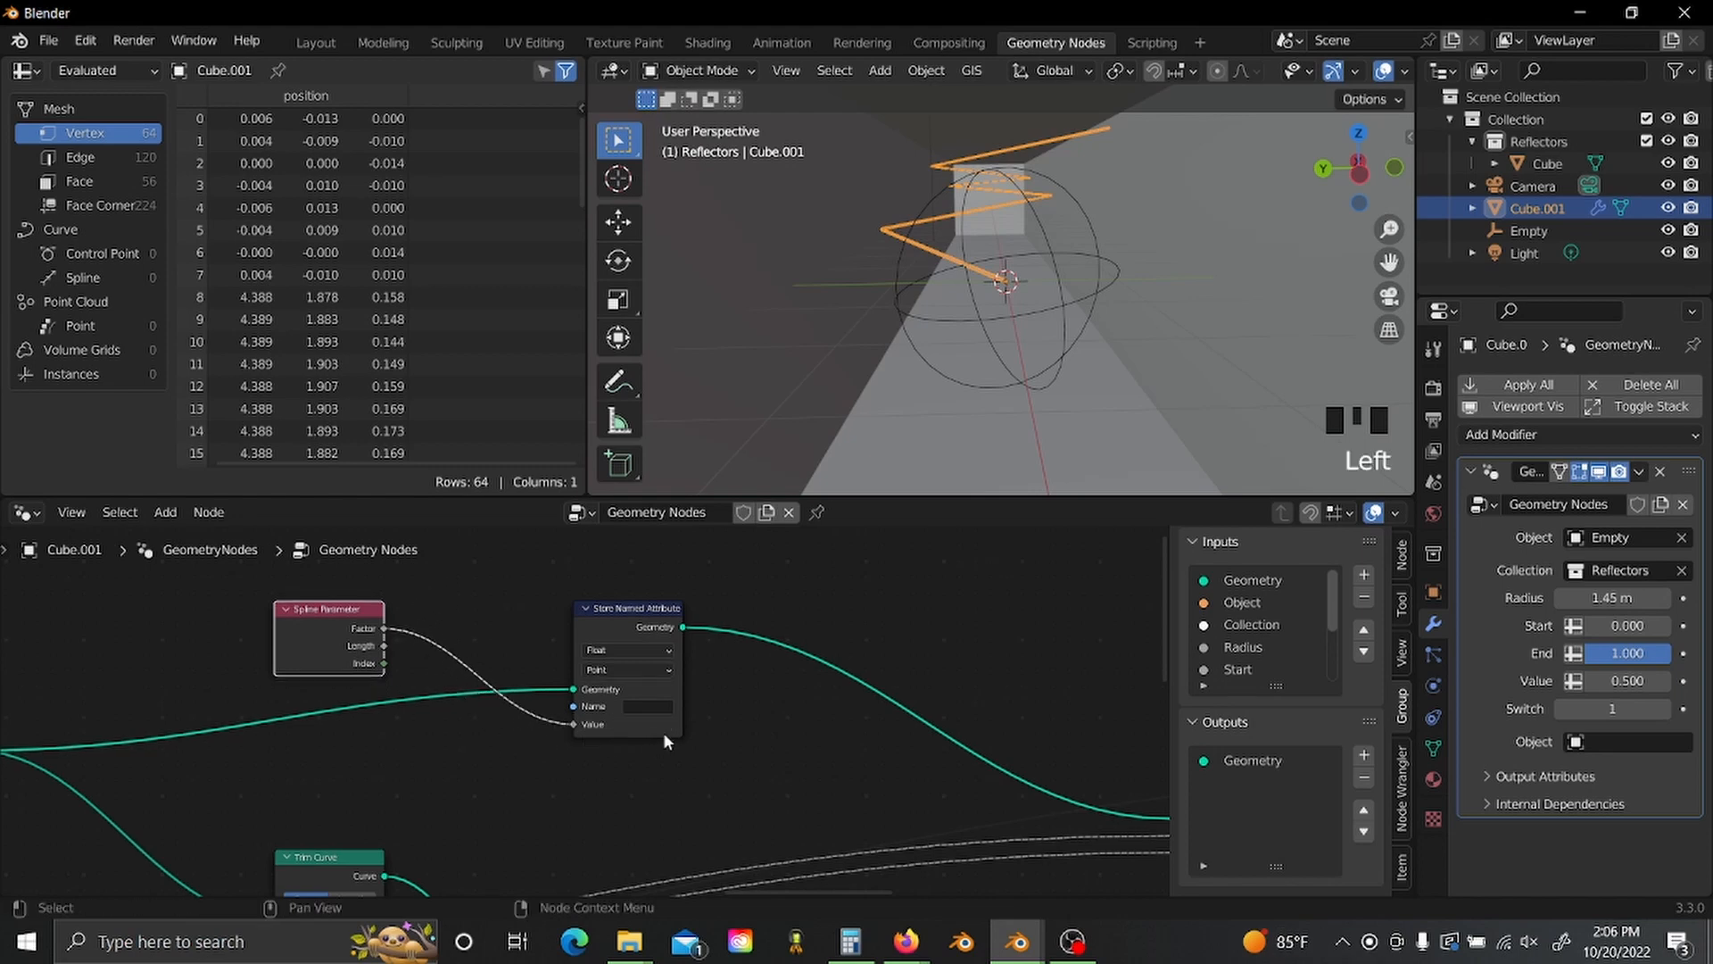
- Name the stored attribute "Beam Factor"
{"action": "scroll", "coordinate": [667, 760], "scroll_direction": "up", "scroll_amount": 5}
{"action": "left_click", "coordinate": [767, 783]}
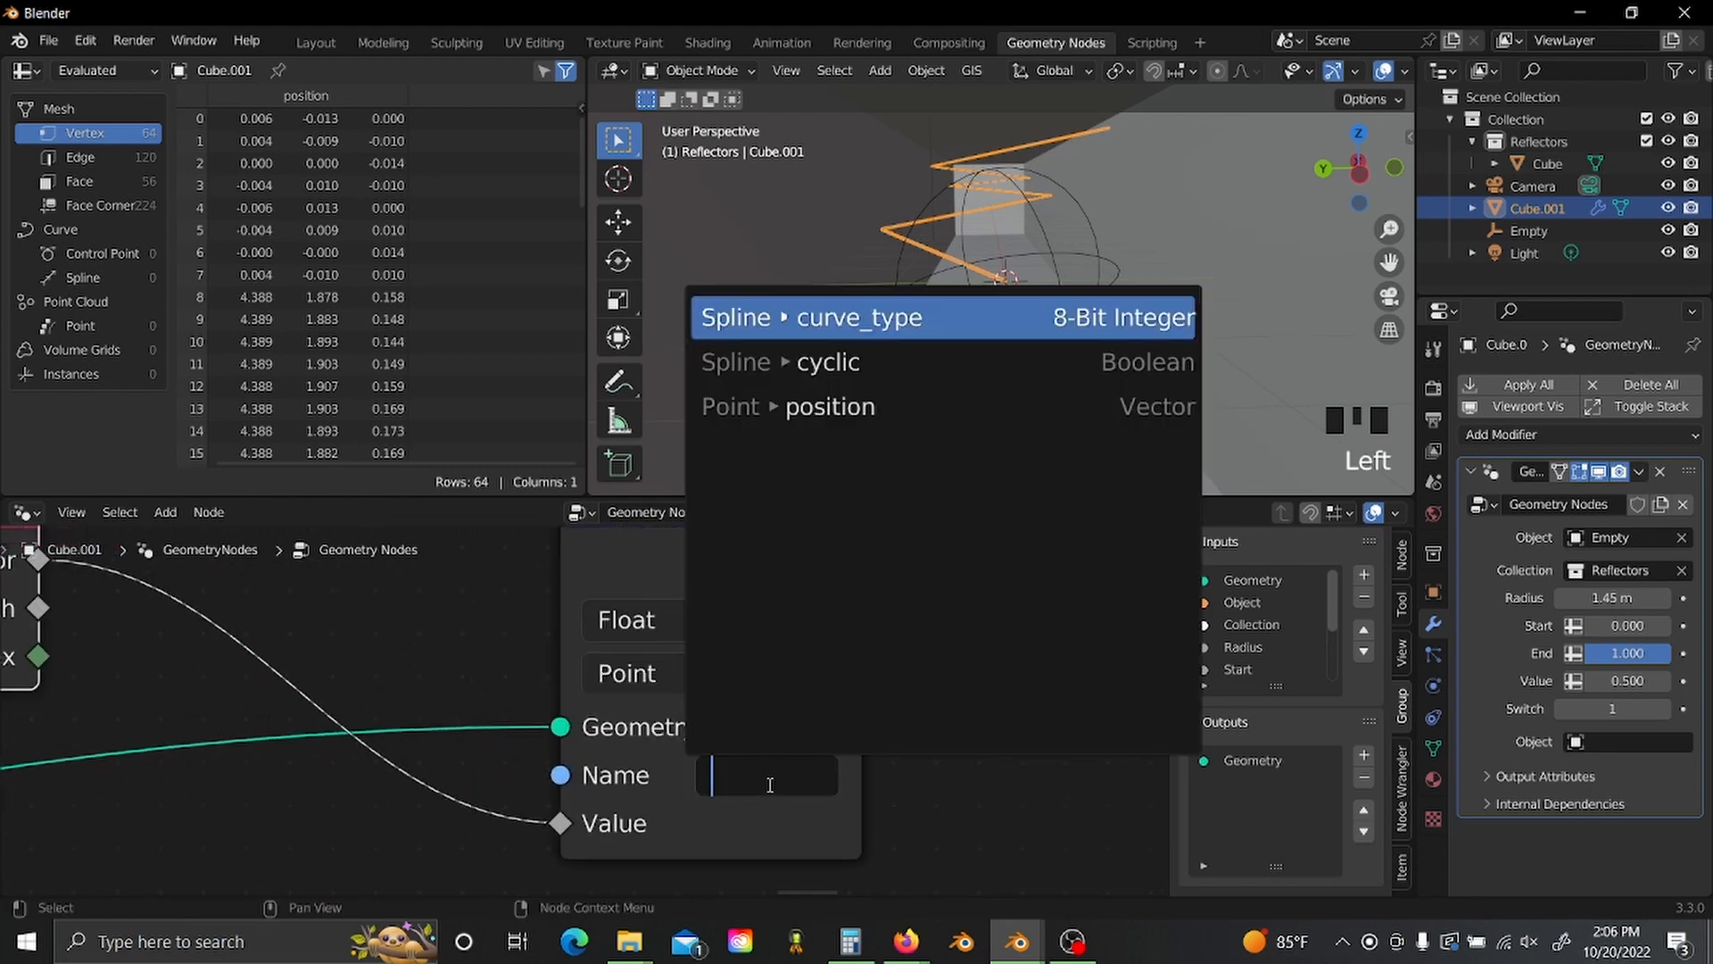
{"action": "type", "text": "Beam Factor"}
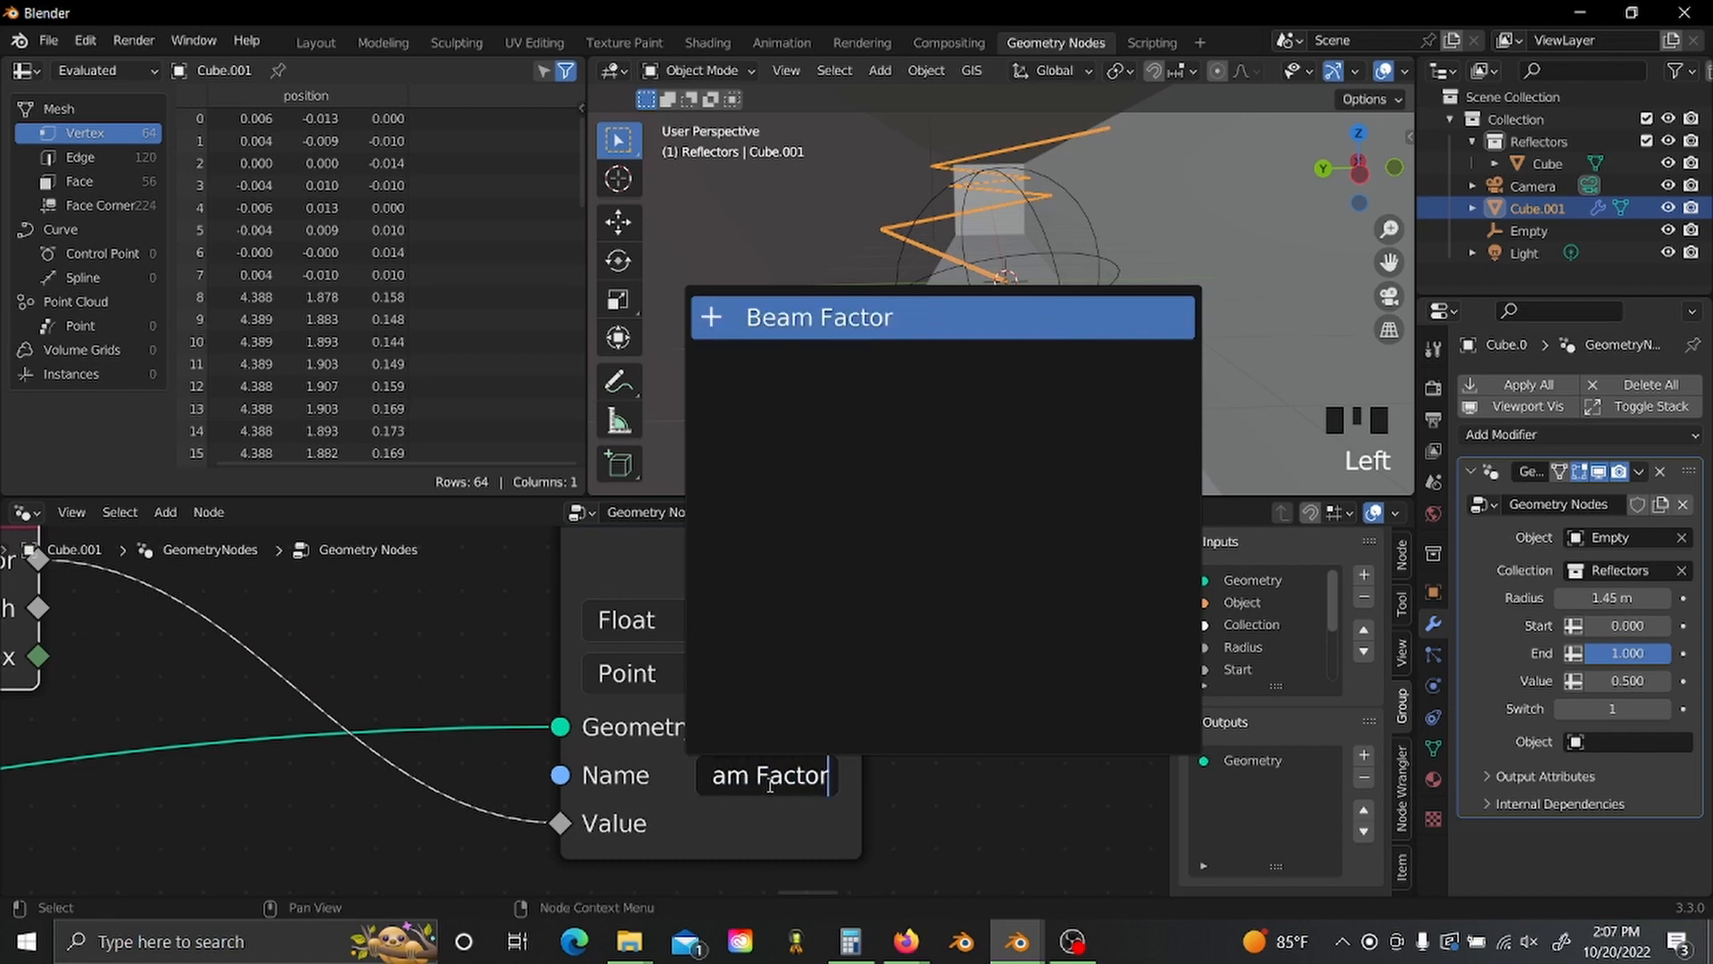
{"action": "key", "text": "Return"}
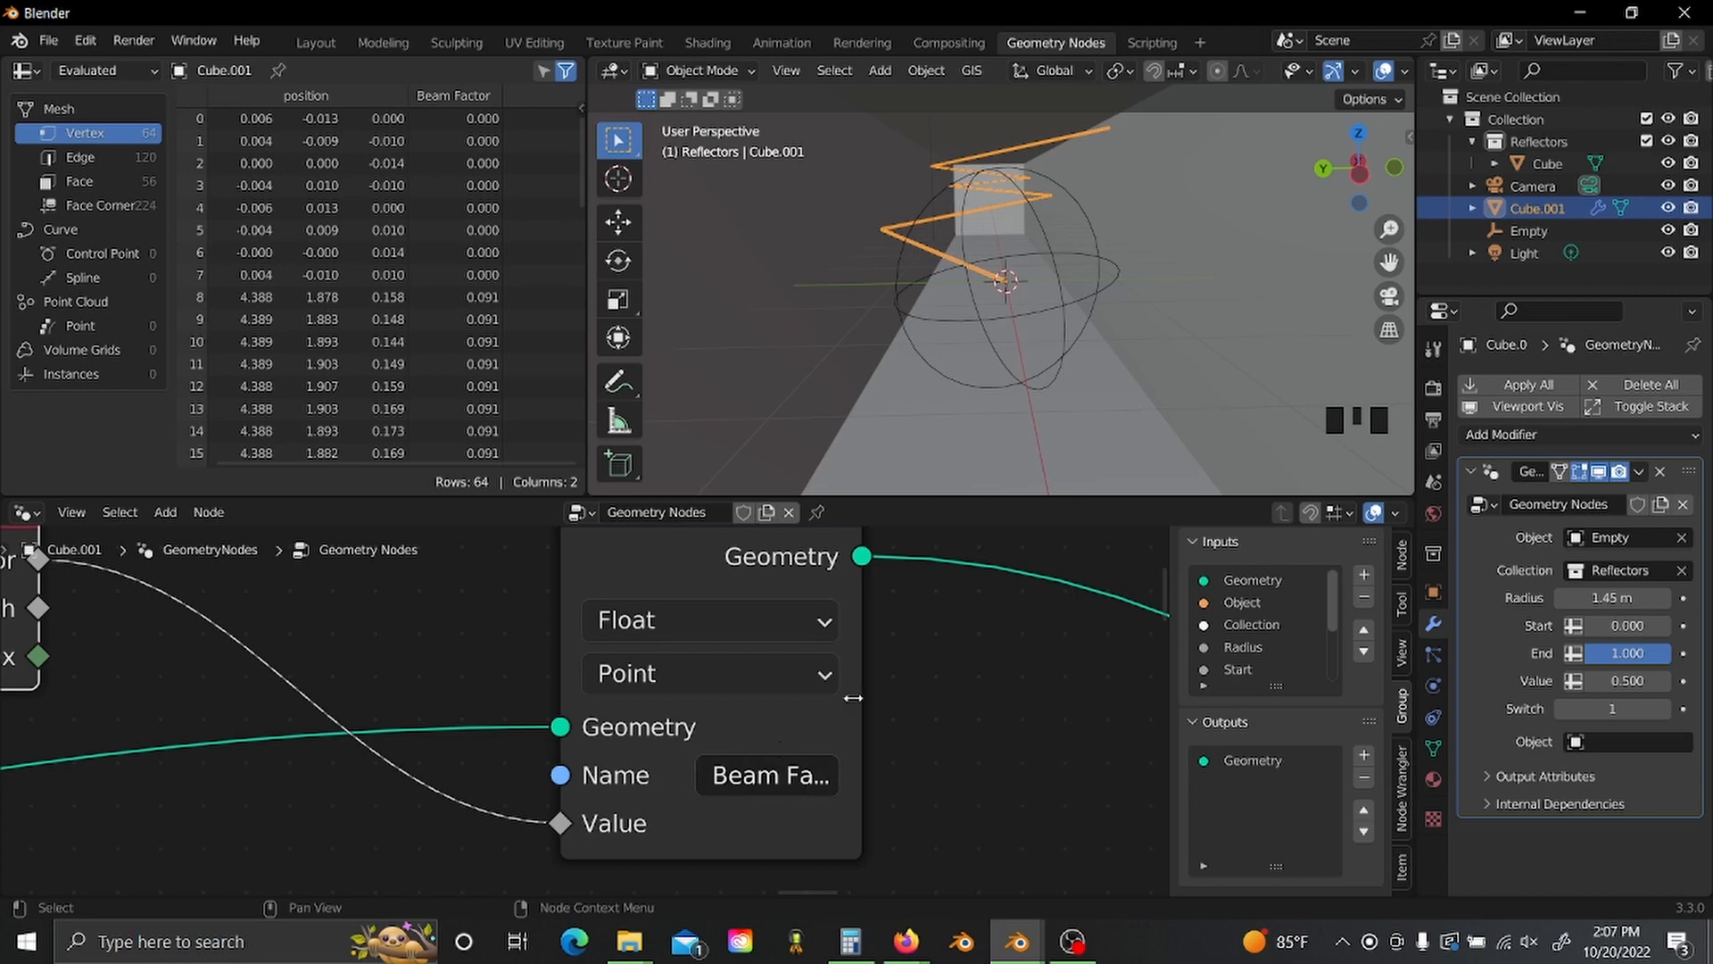
{"action": "scroll", "coordinate": [898, 702], "scroll_direction": "down", "scroll_amount": 3}
{"action": "scroll", "coordinate": [887, 704], "scroll_direction": "down", "scroll_amount": 8}
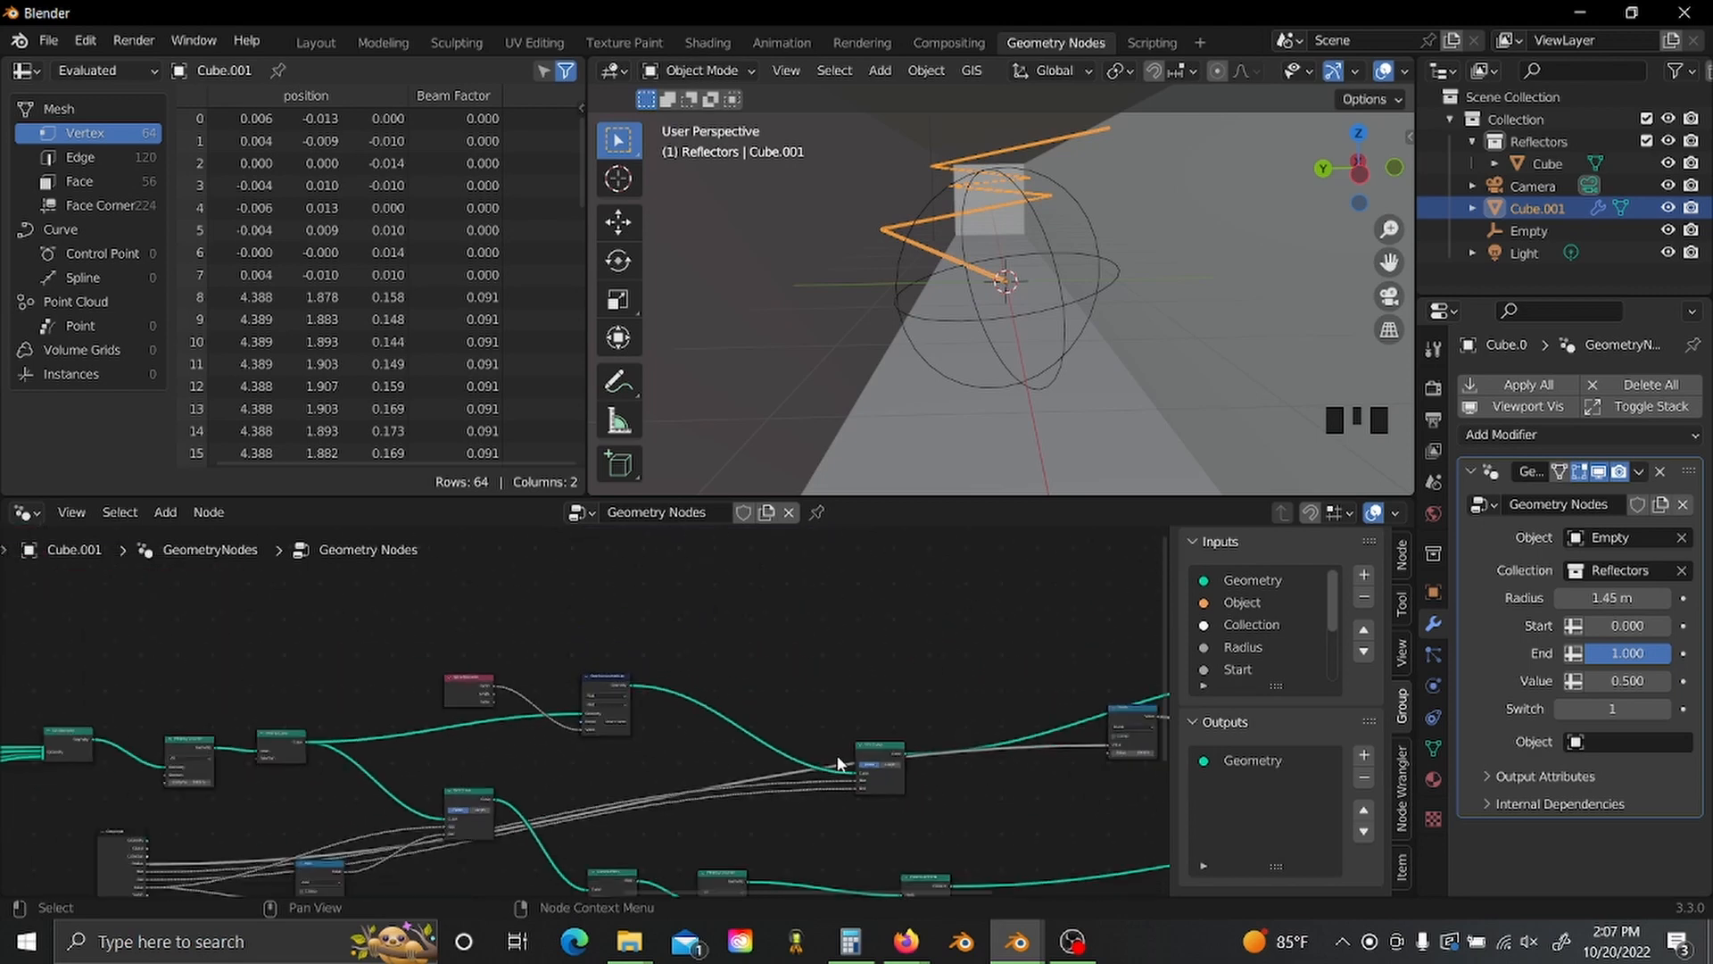
- Rename the laser object's material Material.001 as "Beam" in the Shading workspace and return to the Geometry Nodes workspace
{"action": "left_click", "coordinate": [707, 42]}
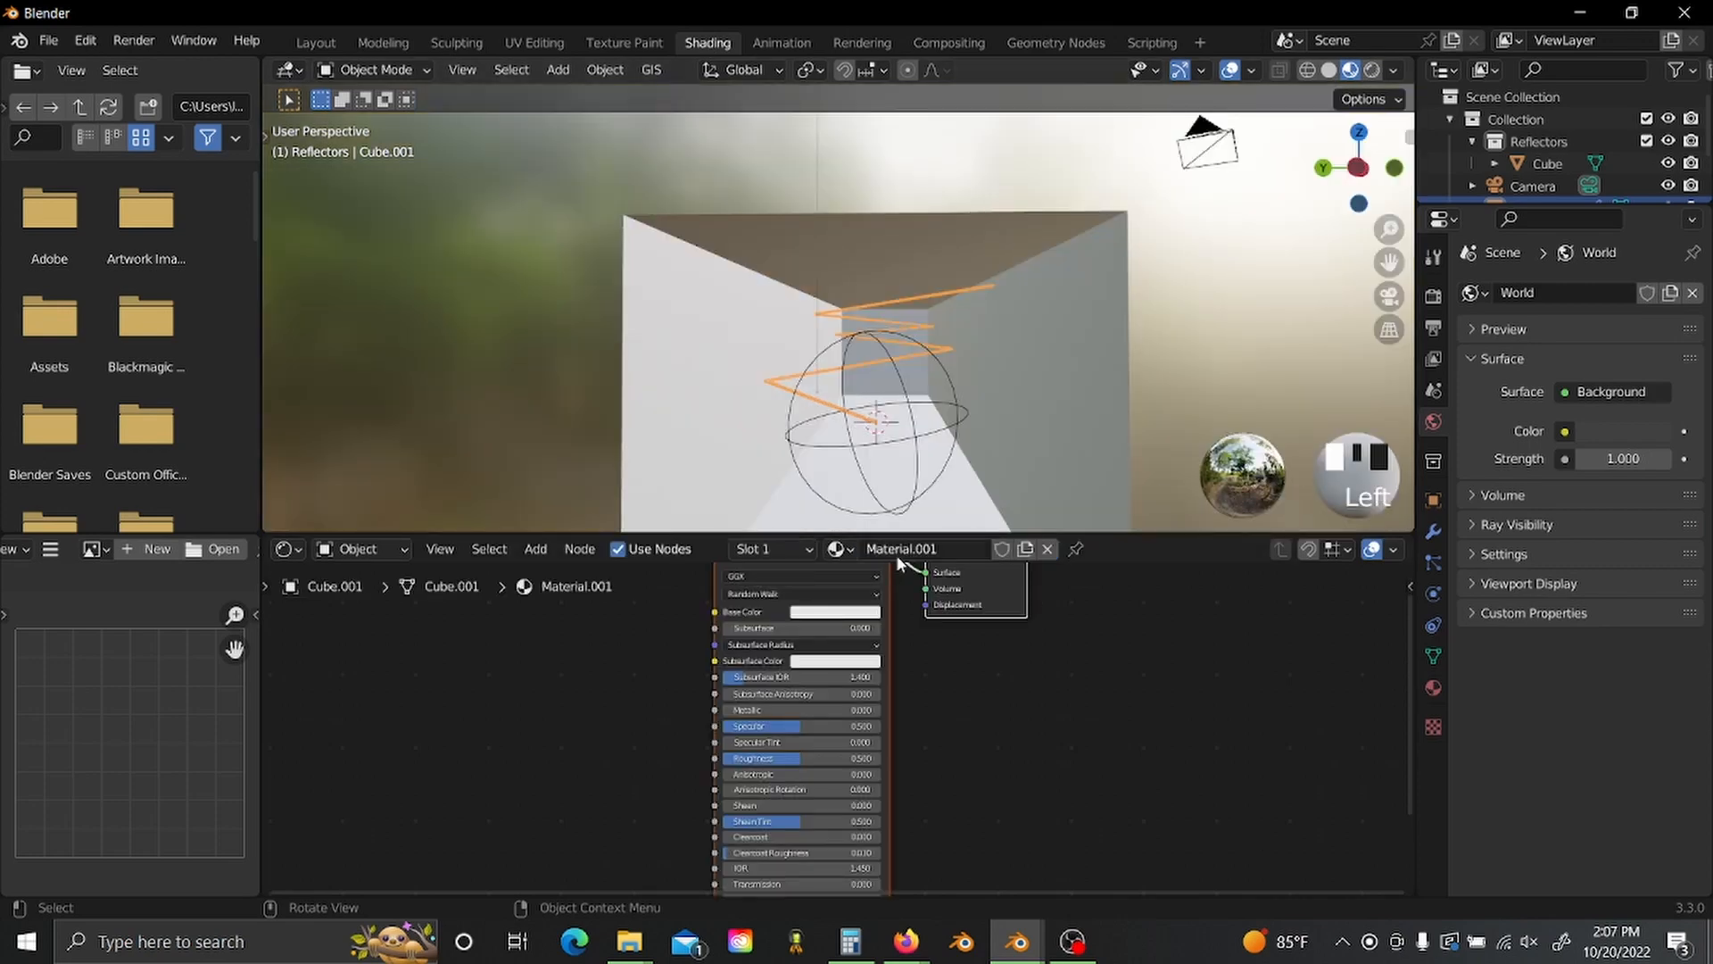
{"action": "left_click", "coordinate": [1056, 42]}
- Insert a Set Material node between the final Curve to Mesh node and the Switch node
{"action": "scroll", "coordinate": [1015, 603], "scroll_direction": "down", "scroll_amount": 4}
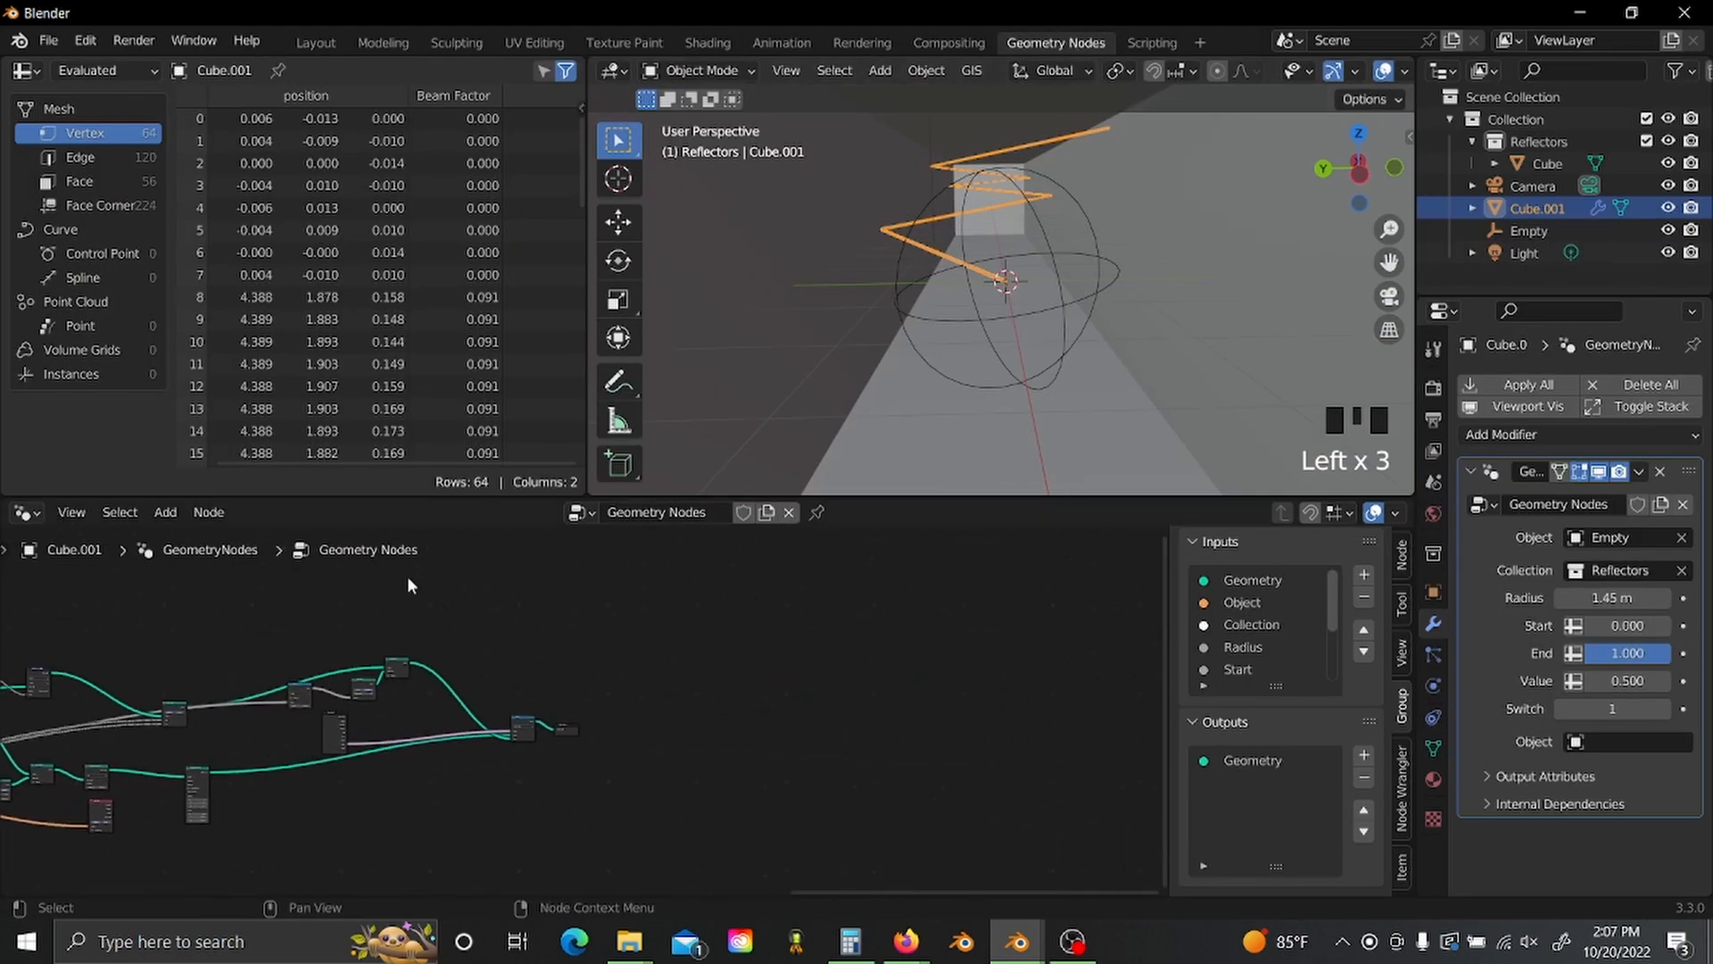
{"action": "scroll", "coordinate": [482, 625], "scroll_direction": "up", "scroll_amount": 6}
{"action": "key", "text": "shift+a"}
{"action": "left_click", "coordinate": [575, 648]}
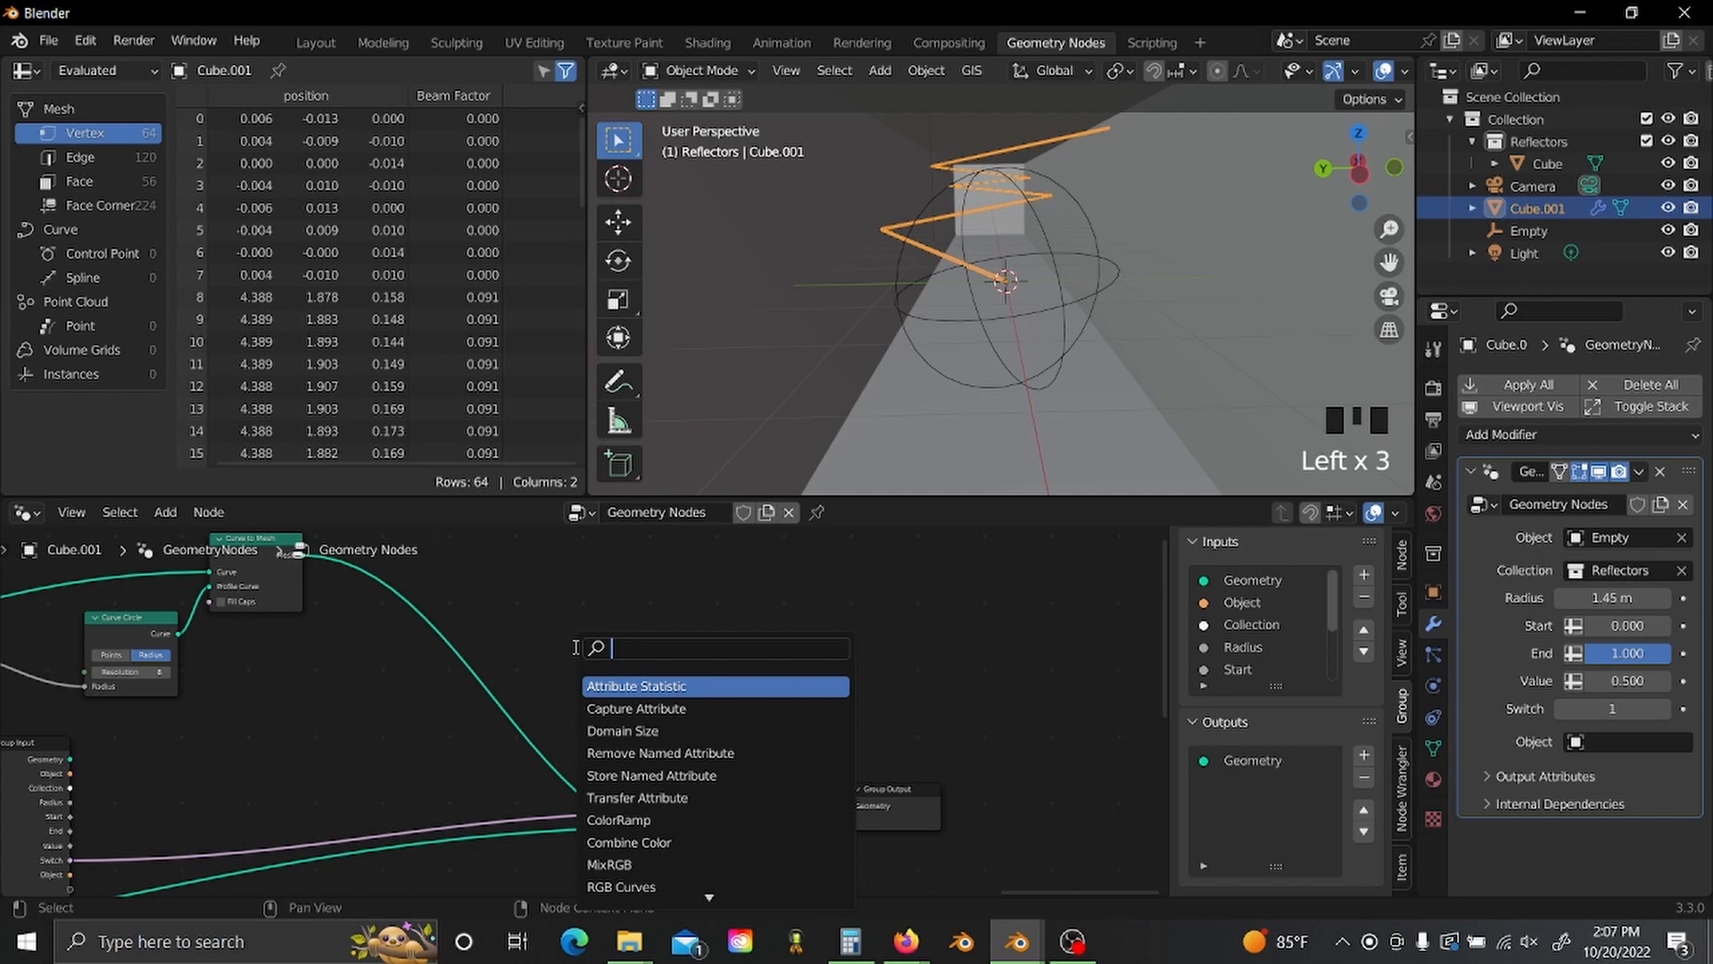
{"action": "type", "text": "set mat"}
{"action": "key", "text": "Return"}
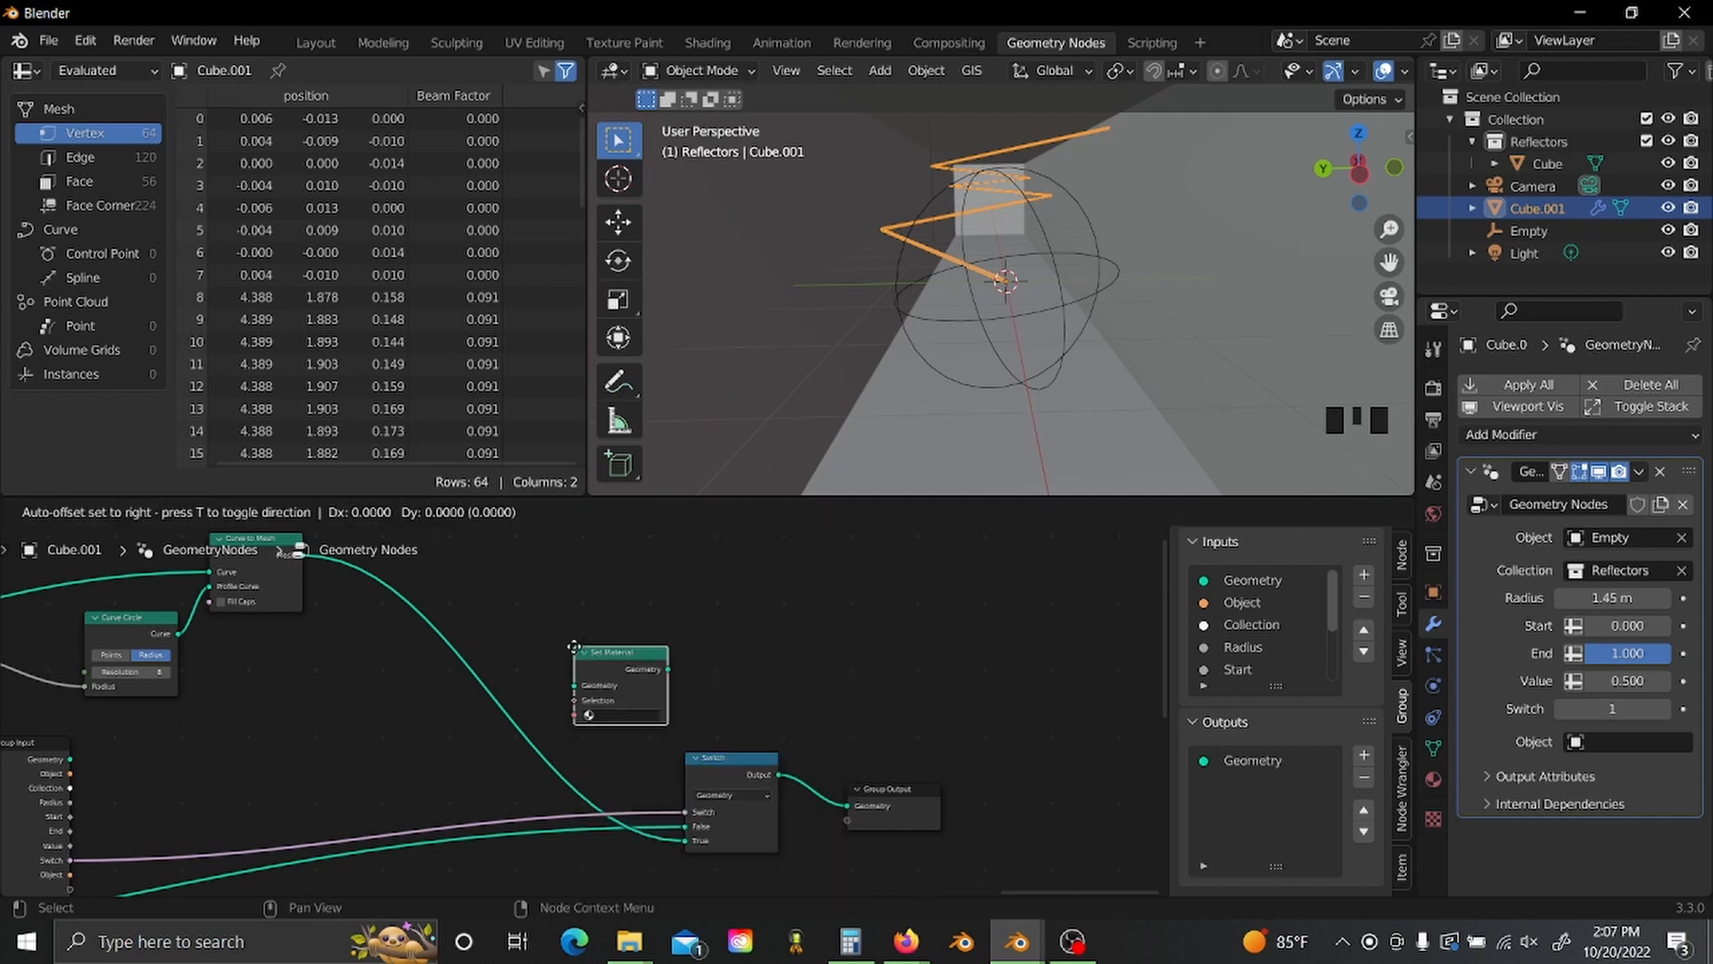
{"action": "left_click", "coordinate": [446, 657]}
- Assign the Beam material in the Set Material node
{"action": "scroll", "coordinate": [480, 704], "scroll_direction": "up", "scroll_amount": 4}
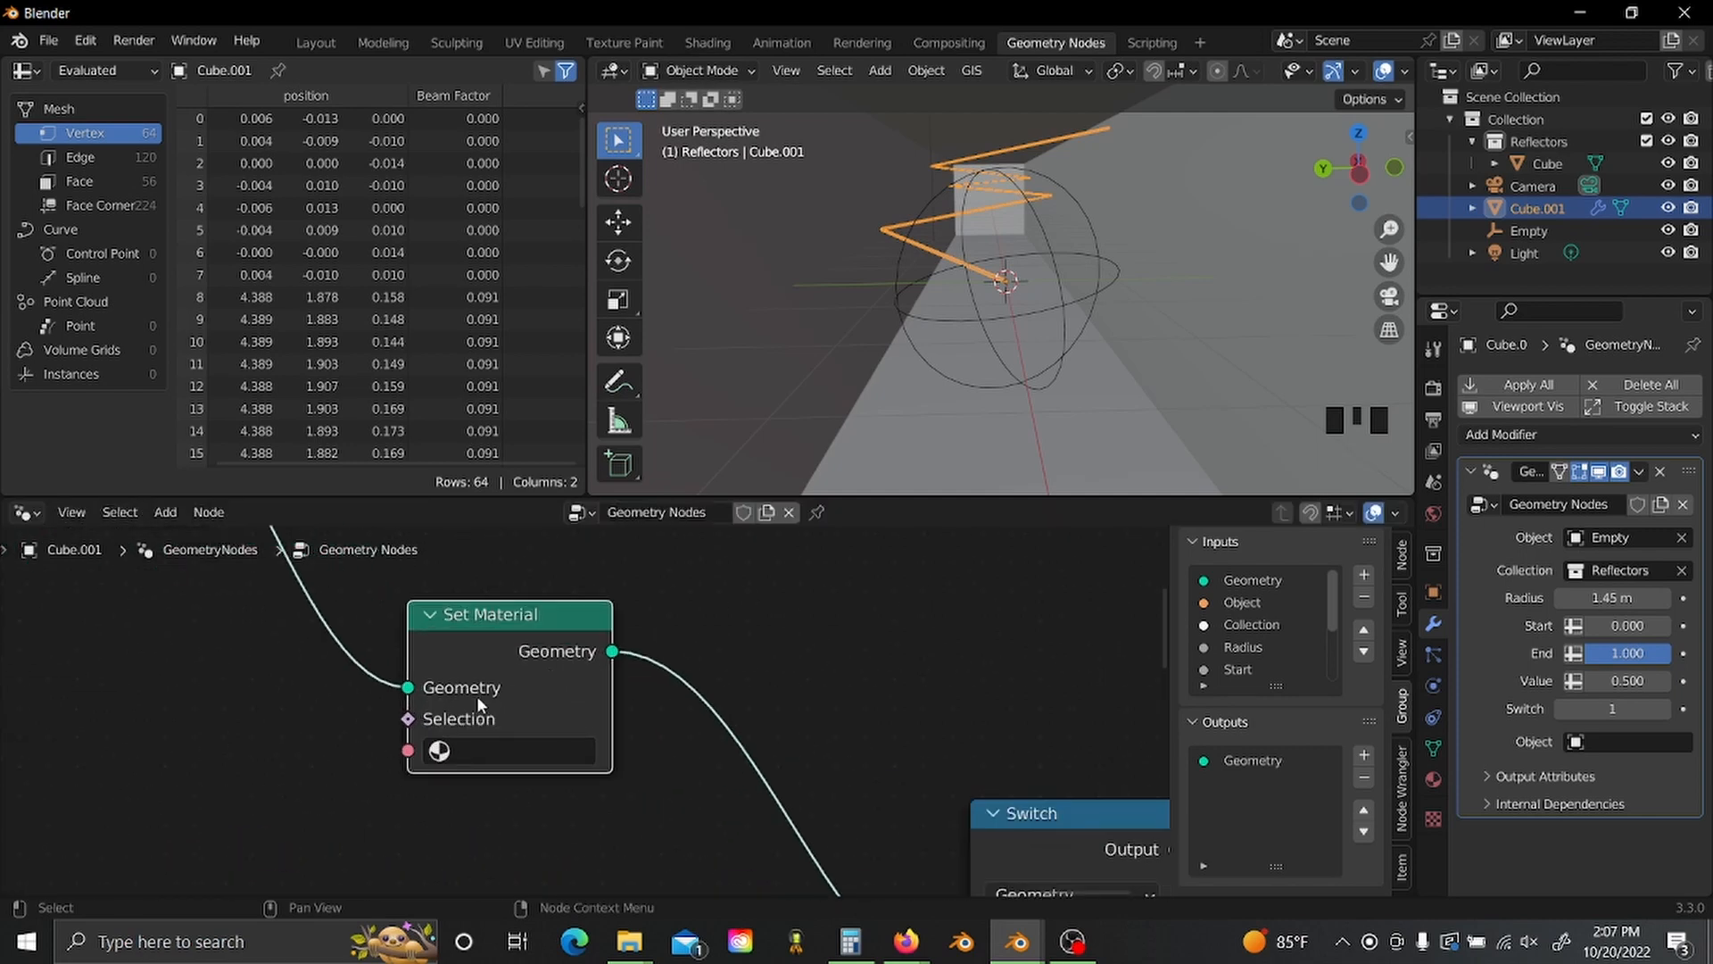
{"action": "left_click", "coordinate": [450, 749]}
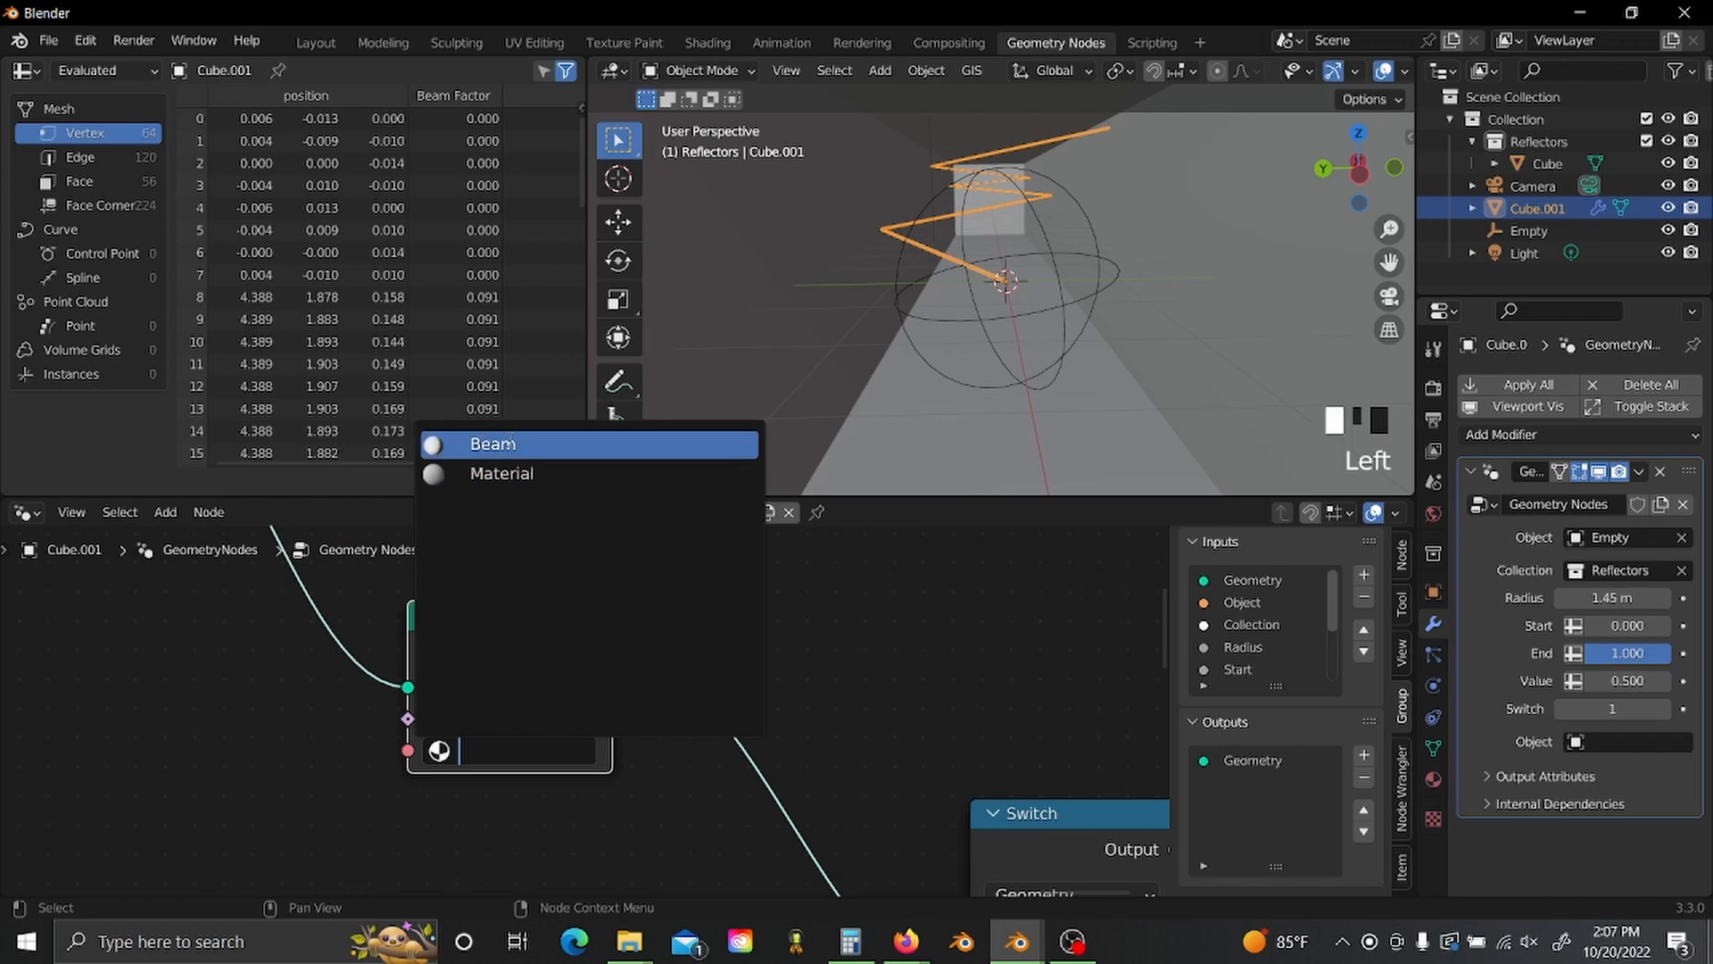
{"action": "left_click", "coordinate": [512, 444]}
{"action": "left_click", "coordinate": [872, 688]}
- Use rendered viewport shading in the Shading workspace and delete the Beam material's Principled BSDF node
{"action": "left_click", "coordinate": [717, 44]}
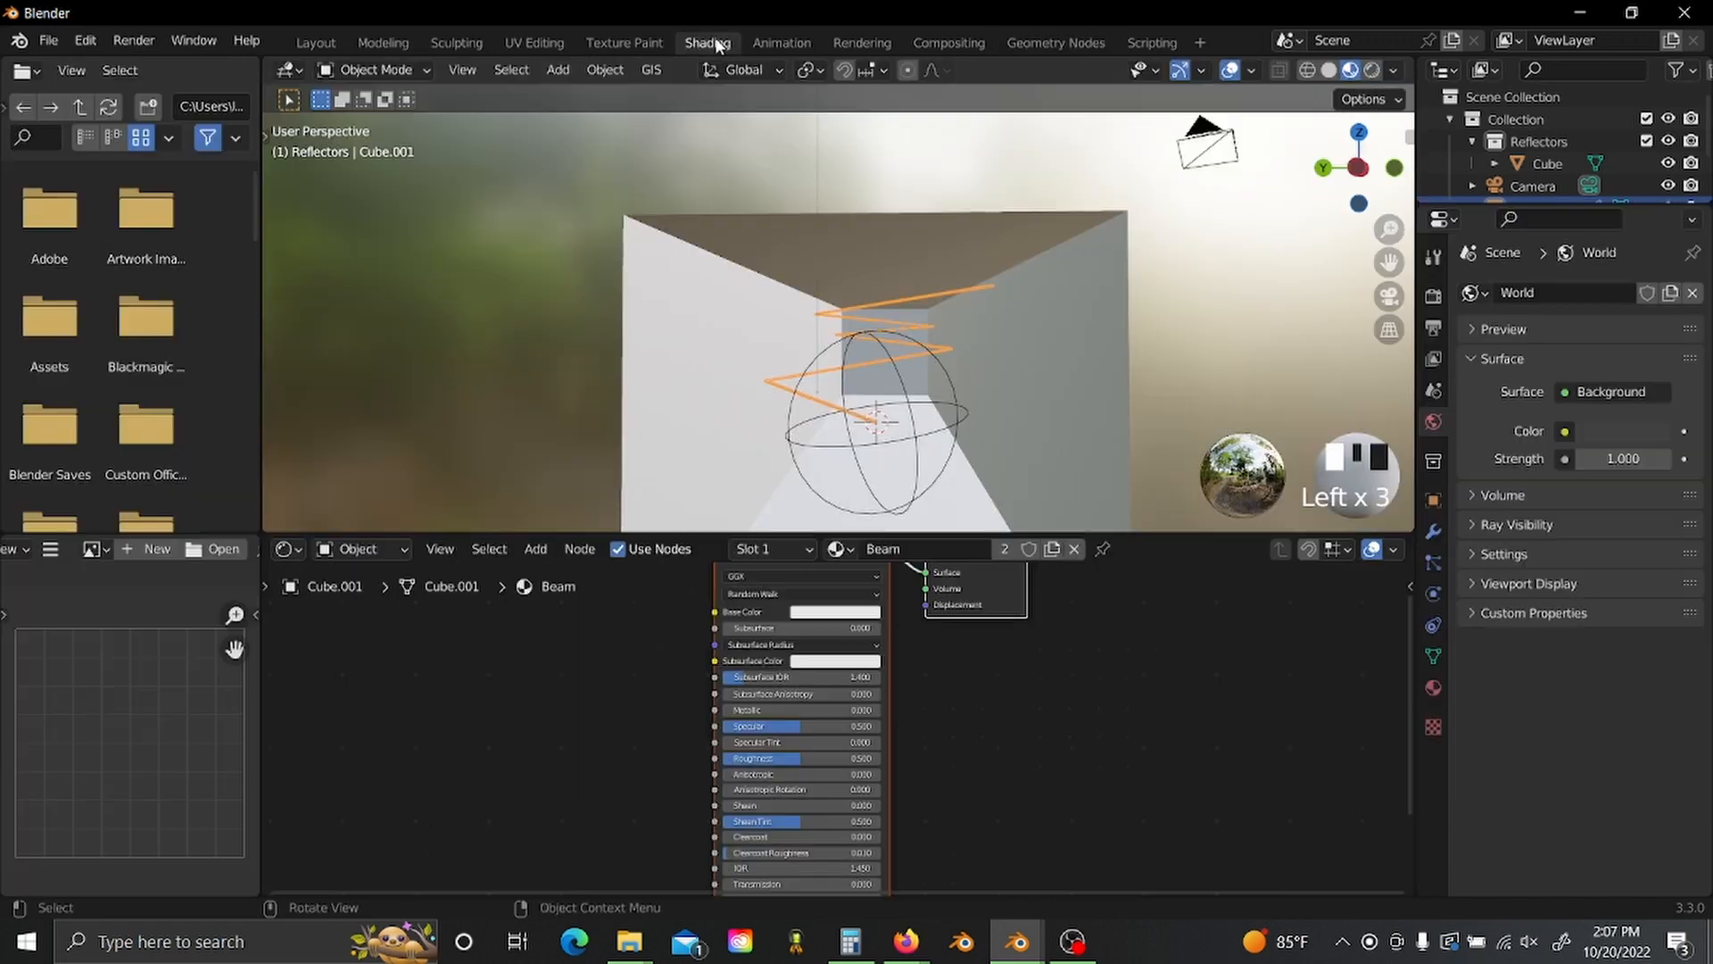
{"action": "left_click", "coordinate": [1375, 70]}
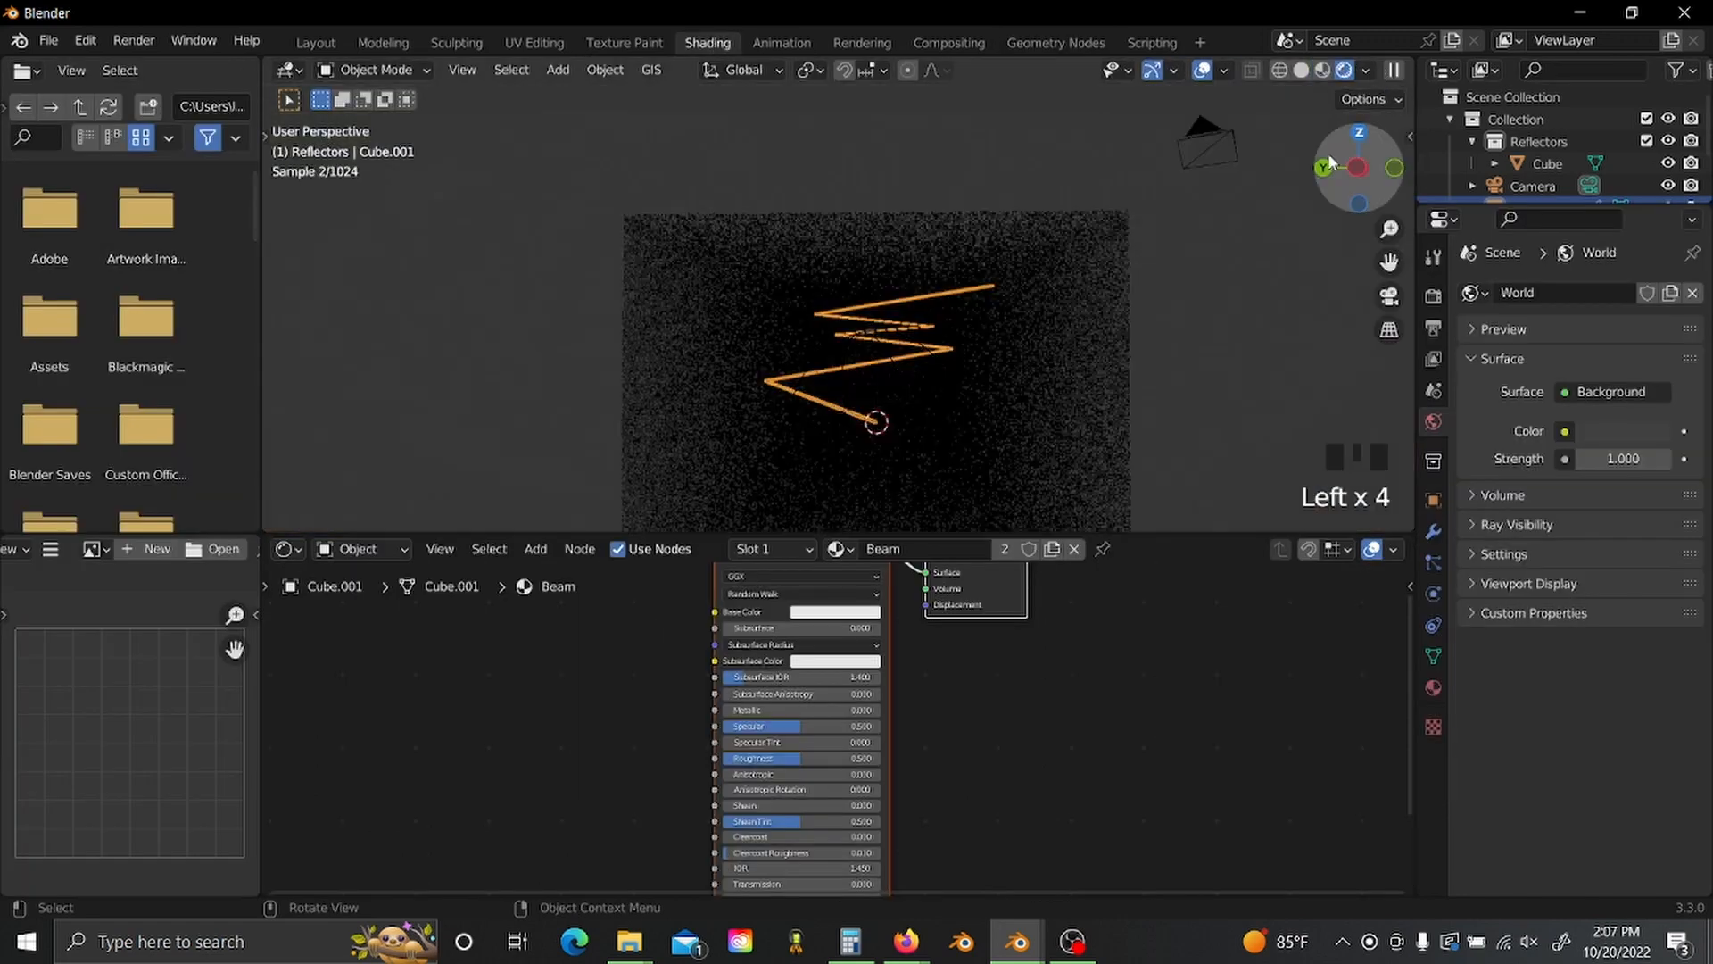
{"action": "left_click", "coordinate": [817, 662]}
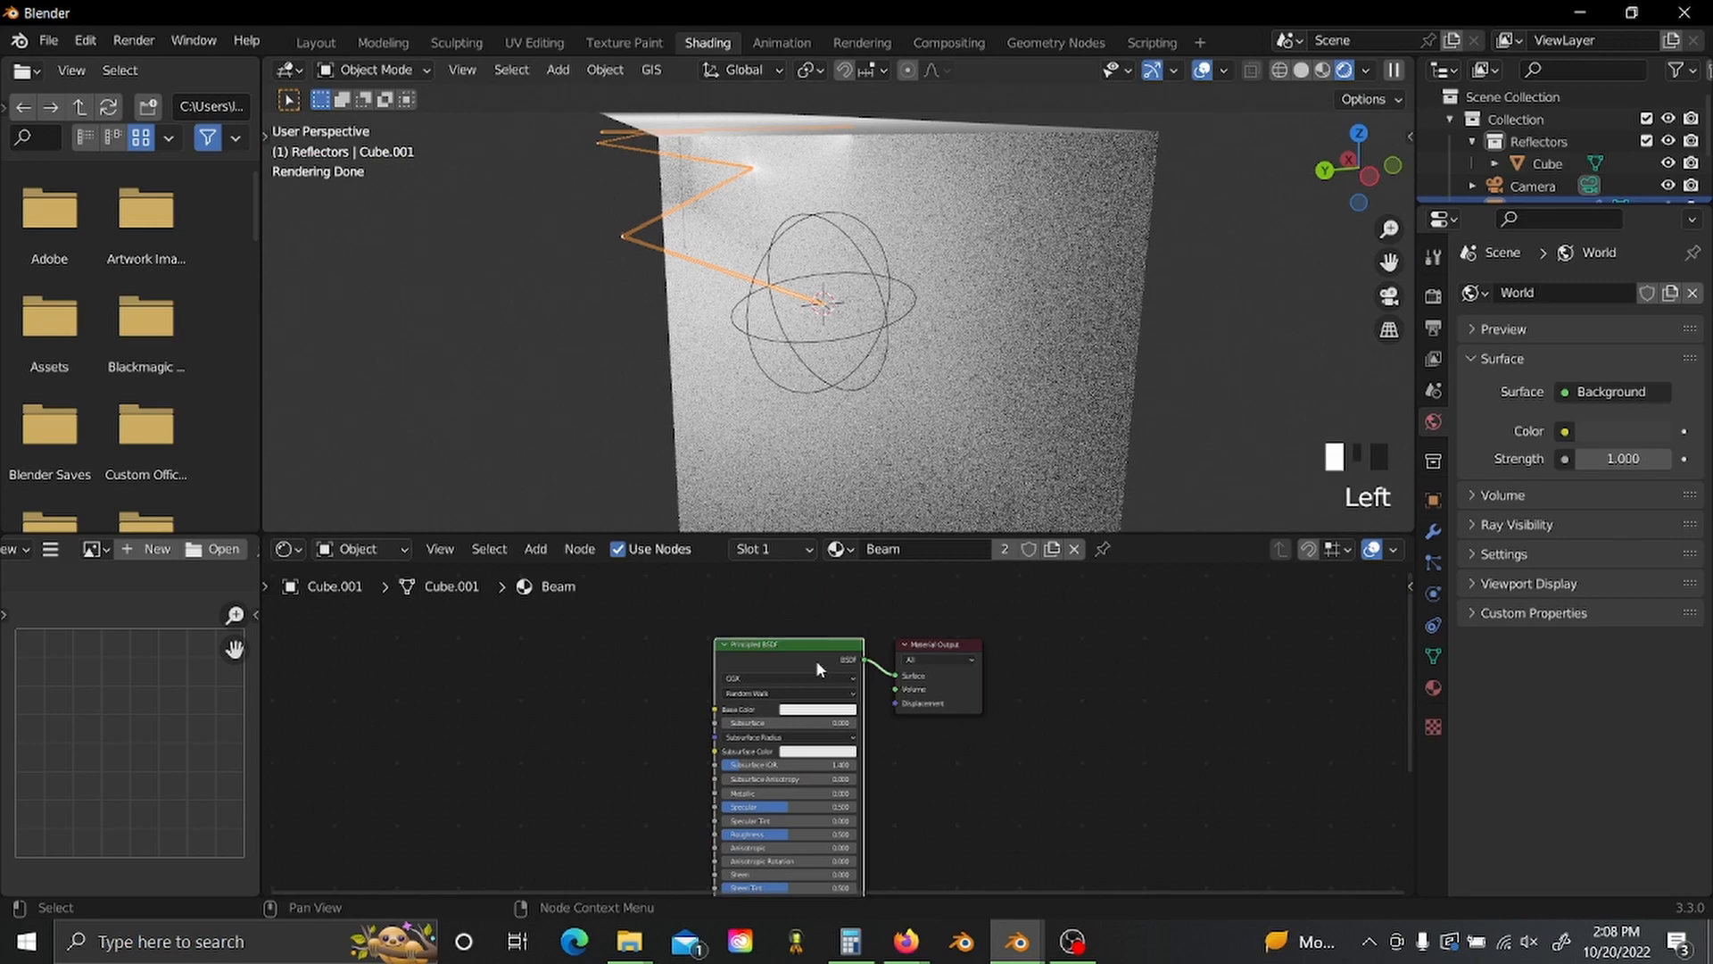
{"action": "key", "text": "x"}
- Add an Emission shader node in front of the Material Output
{"action": "key", "text": "shift+a"}
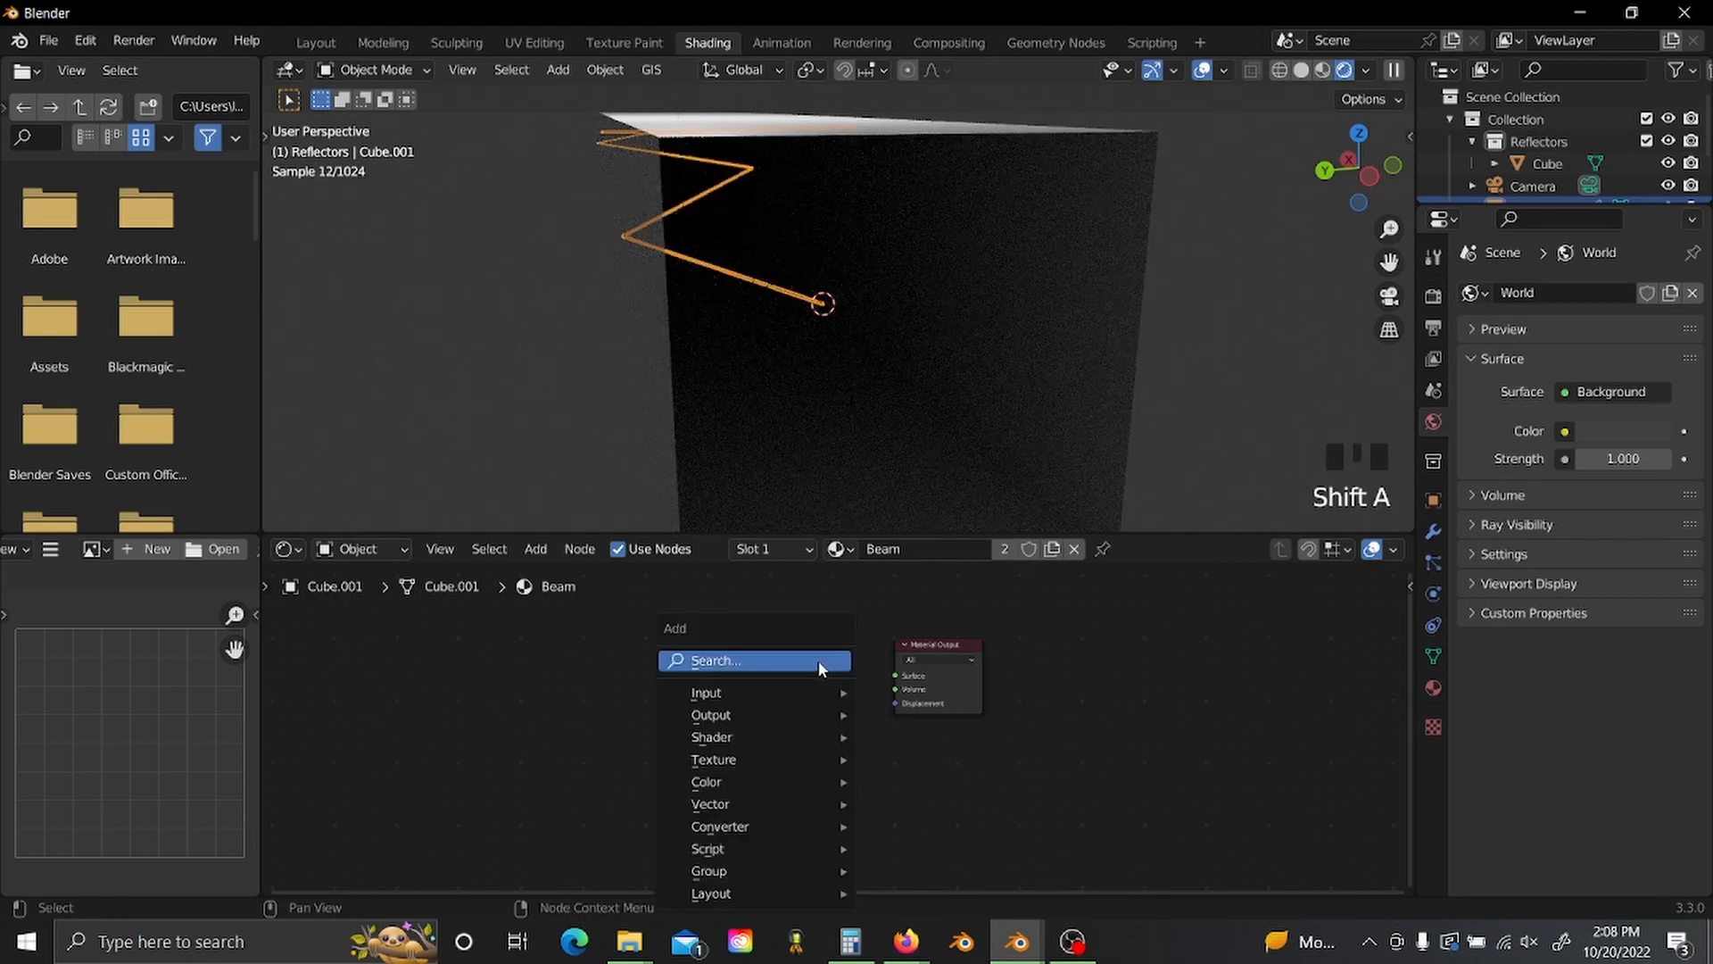
{"action": "left_click", "coordinate": [818, 660]}
{"action": "type", "text": "emi"}
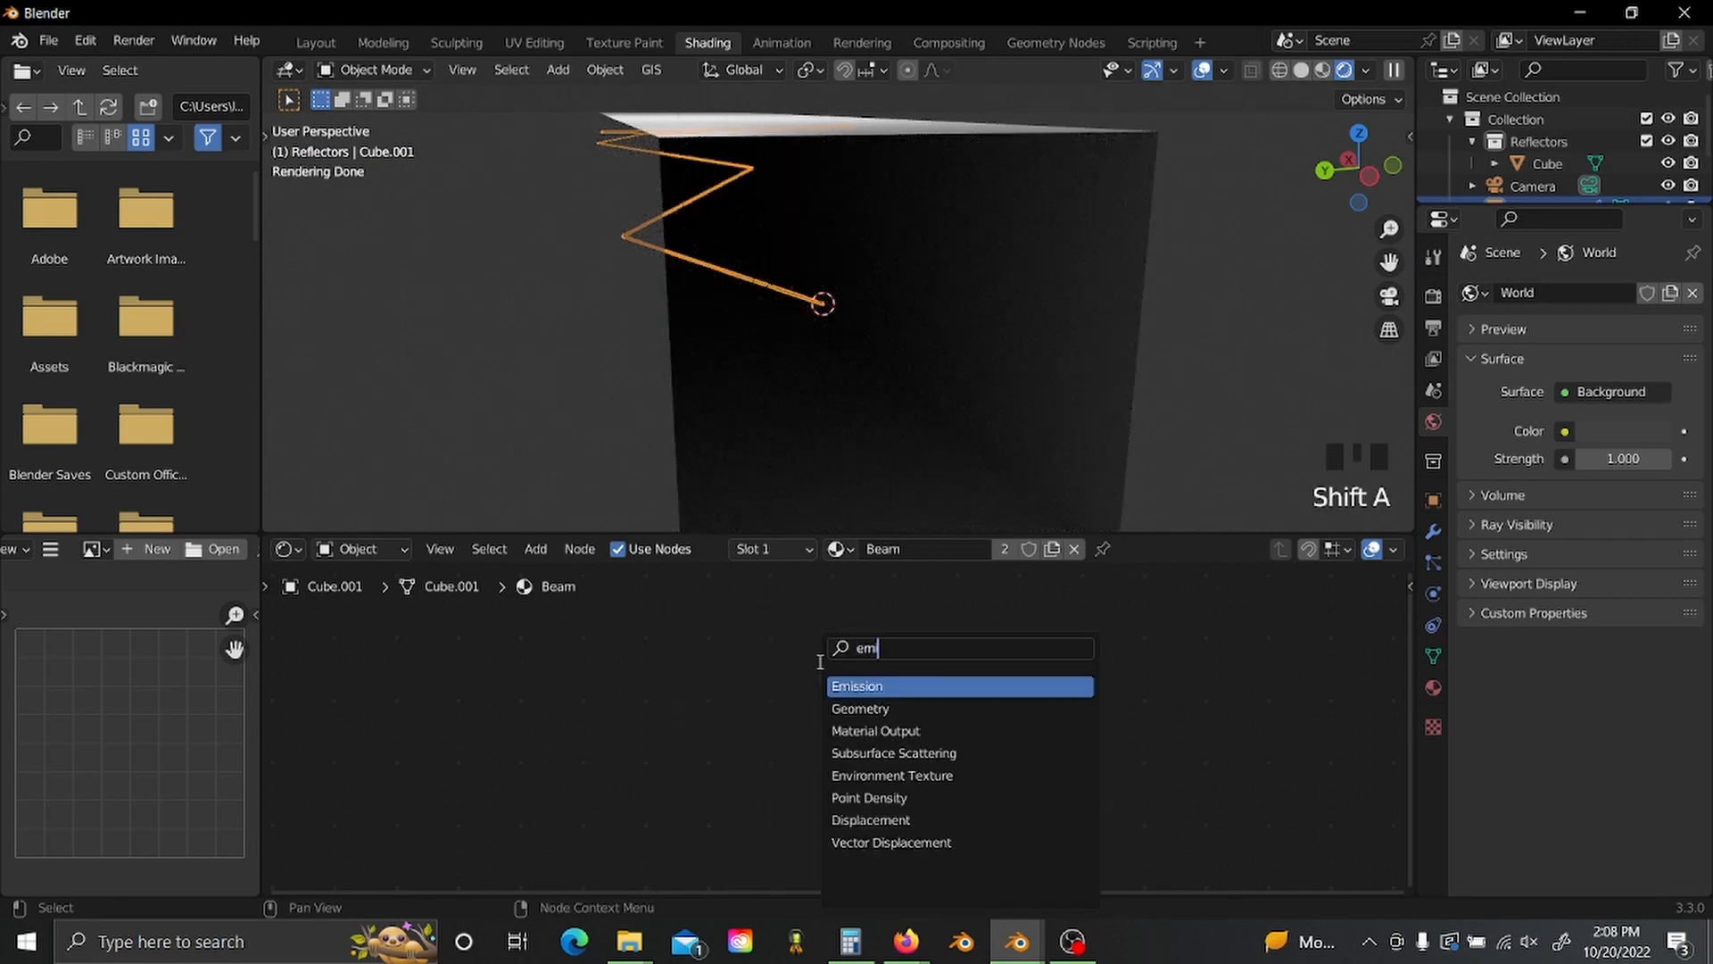
{"action": "key", "text": "Return"}
{"action": "left_click", "coordinate": [745, 685]}
- Add a Transparent BSDF node below the Emission node in the Beam material
{"action": "key", "text": "shift+a"}
{"action": "left_click", "coordinate": [834, 702]}
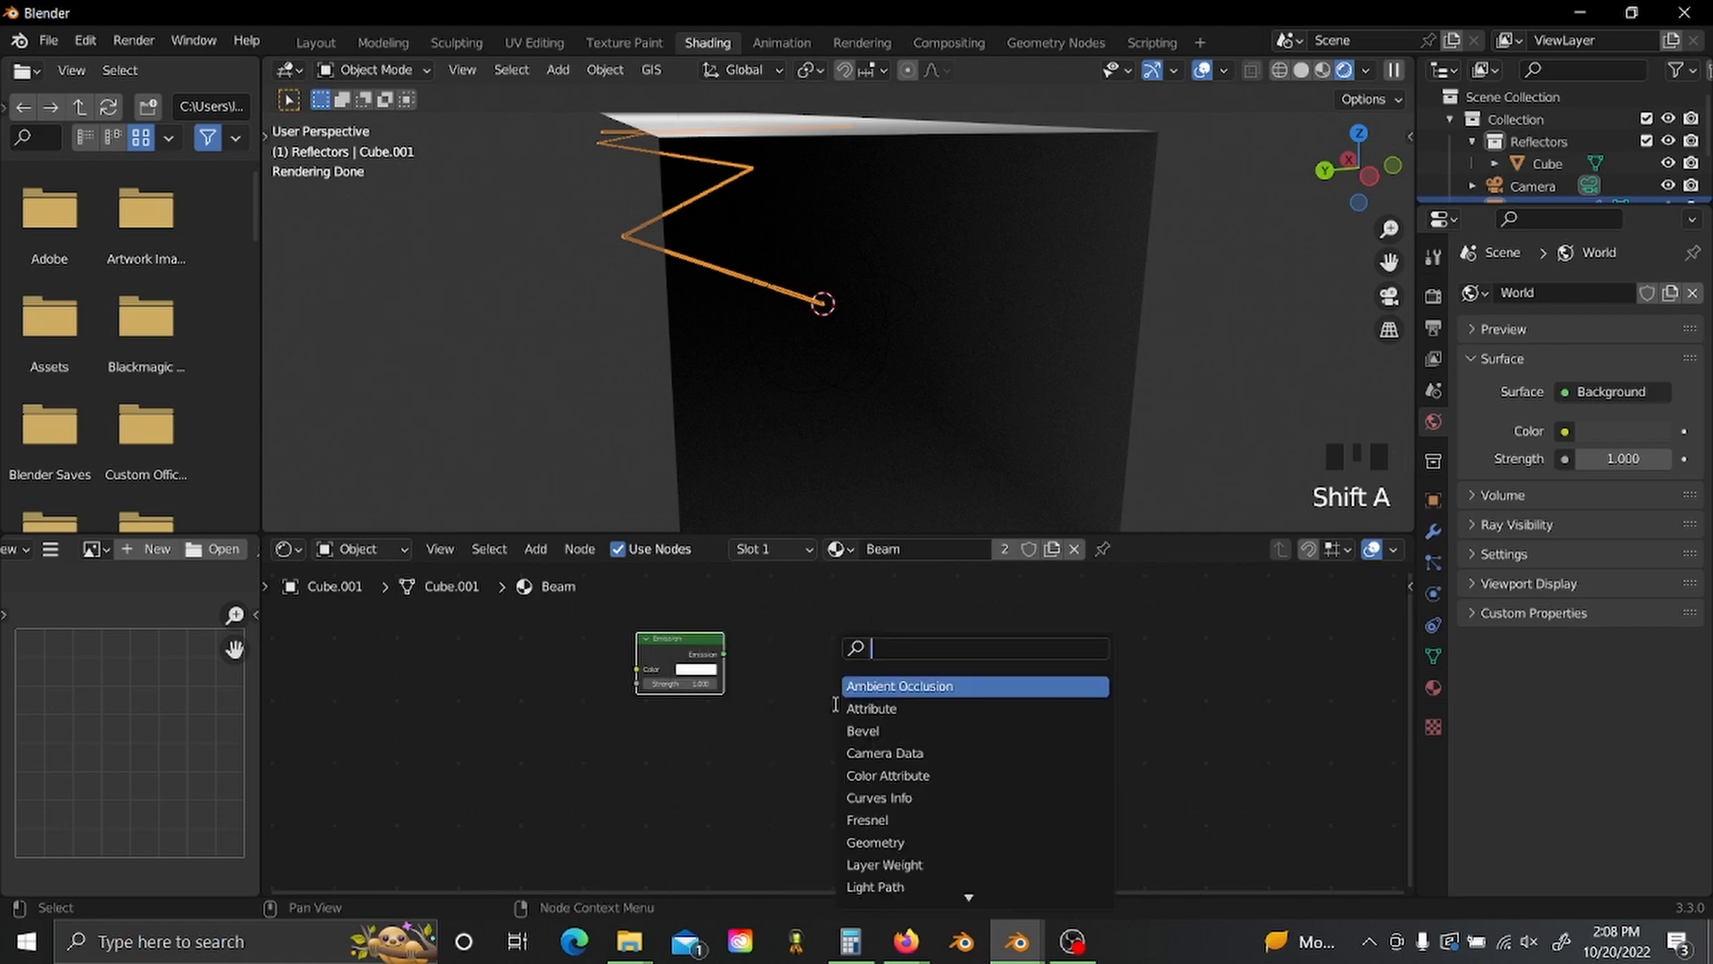
{"action": "type", "text": "trans"}
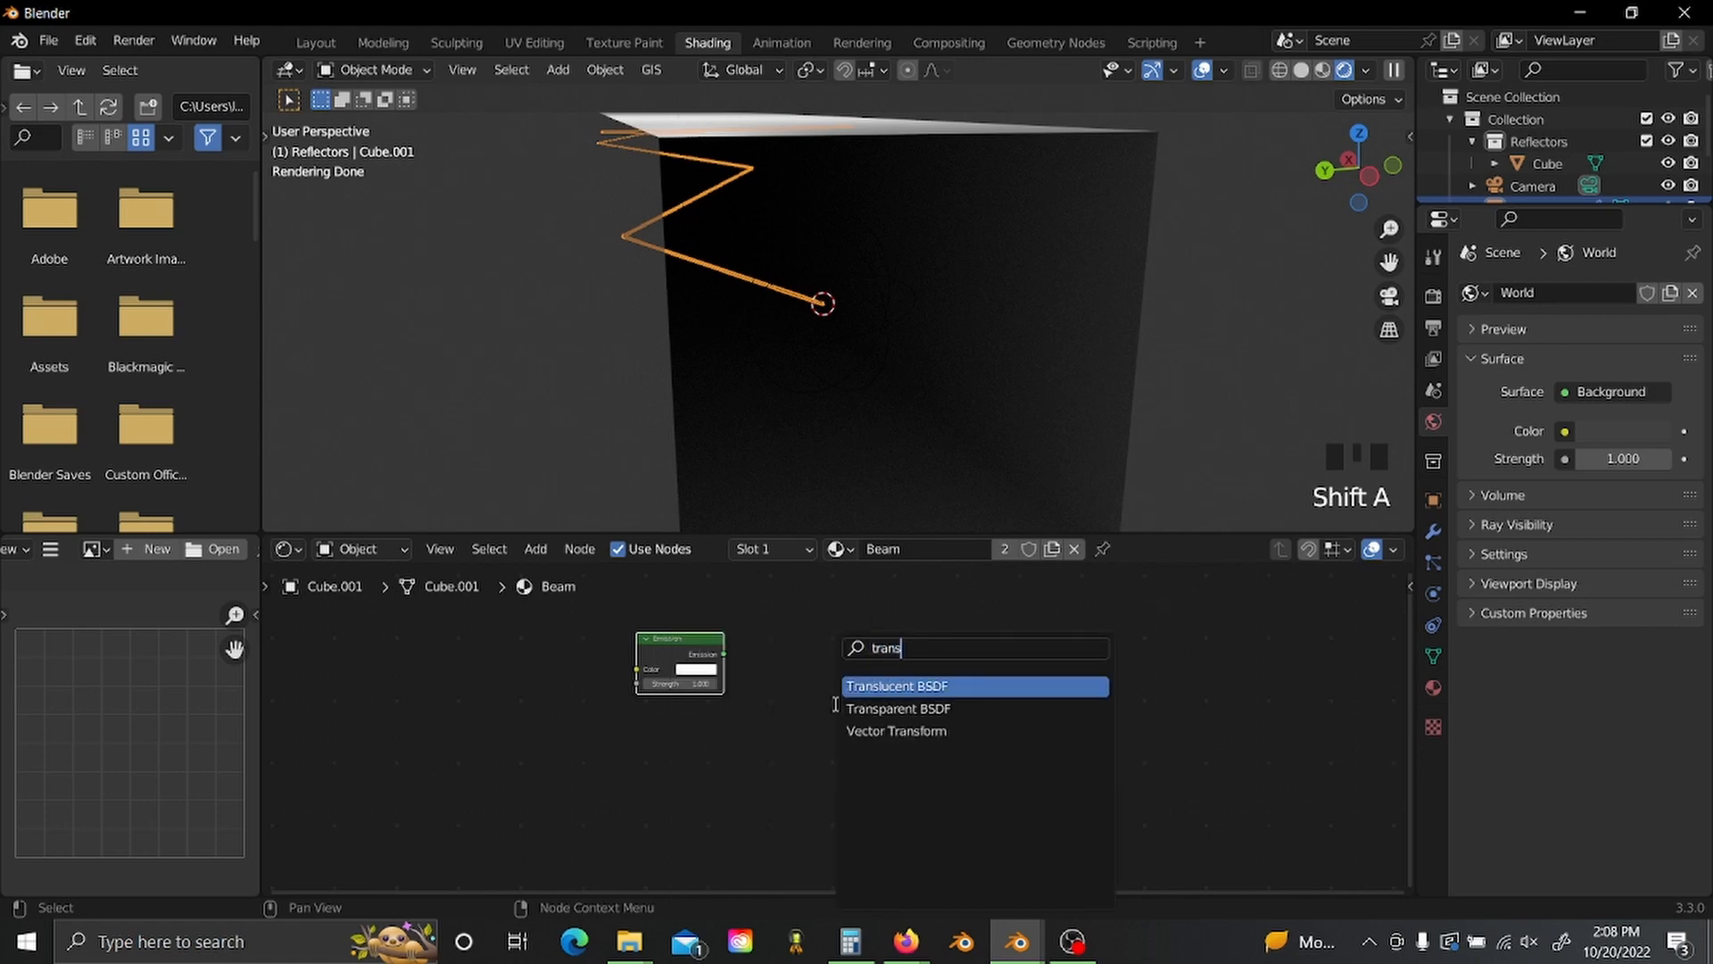
{"action": "key", "text": "Down"}
{"action": "key", "text": "Return"}
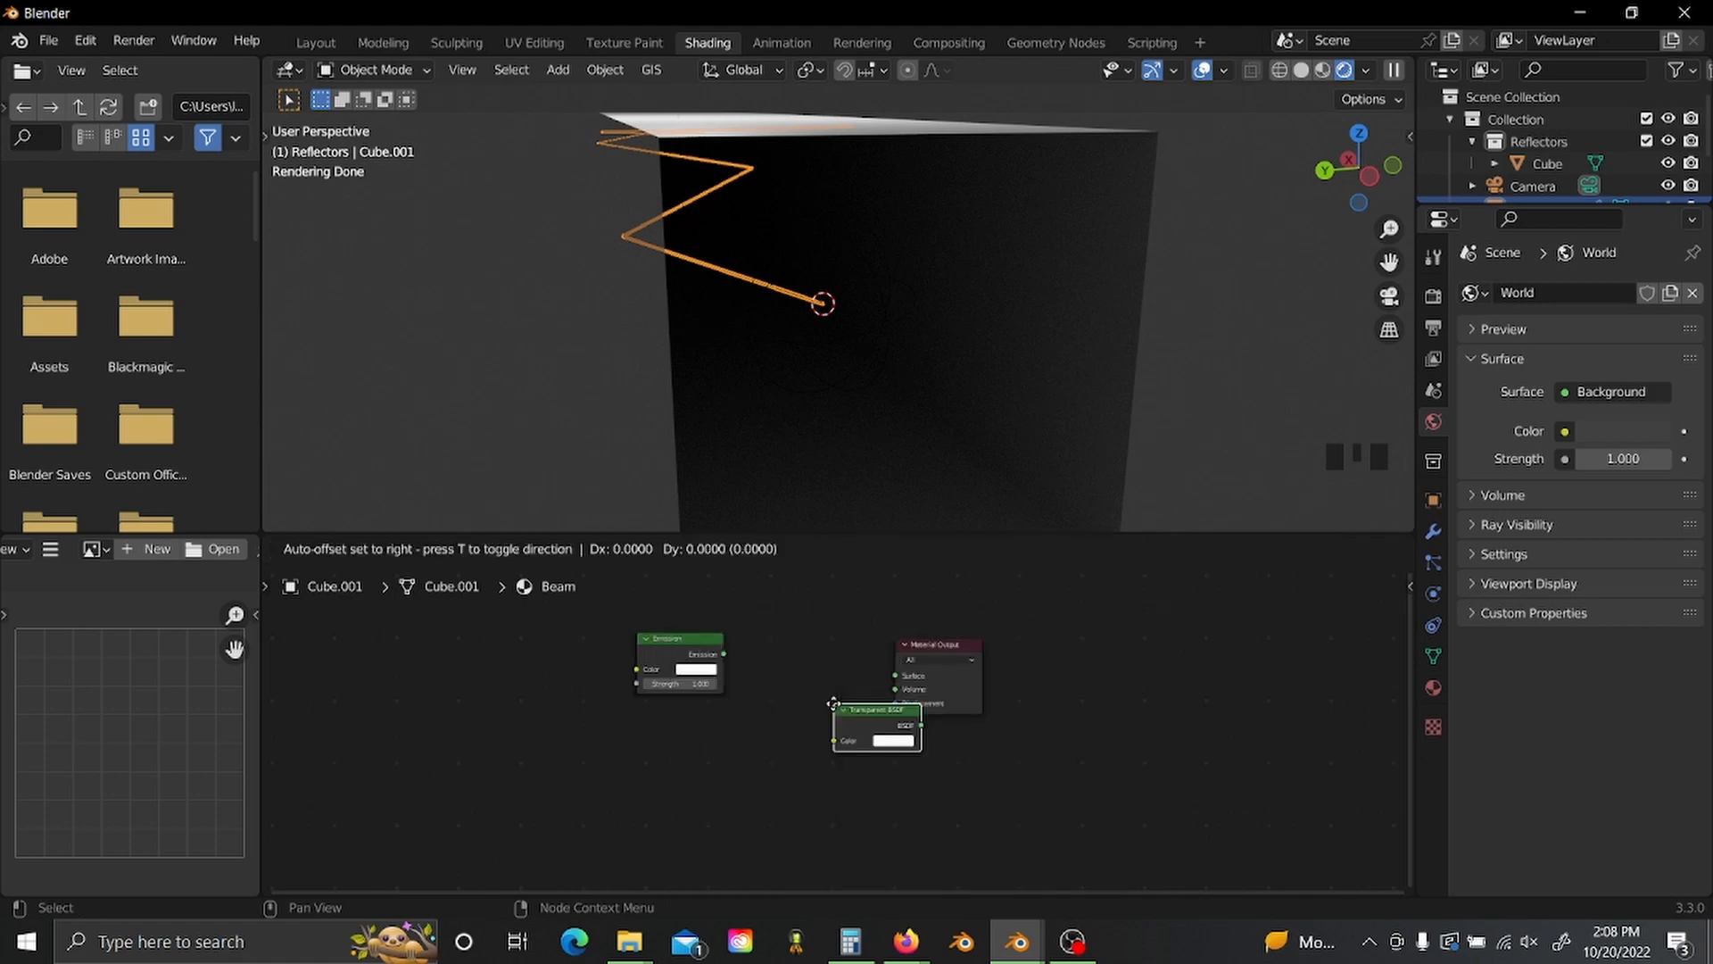
{"action": "left_click", "coordinate": [631, 805]}
- Add a Mix Shader node between the two shader nodes and the Material Output
{"action": "key", "text": "shift+a"}
{"action": "left_click", "coordinate": [654, 718]}
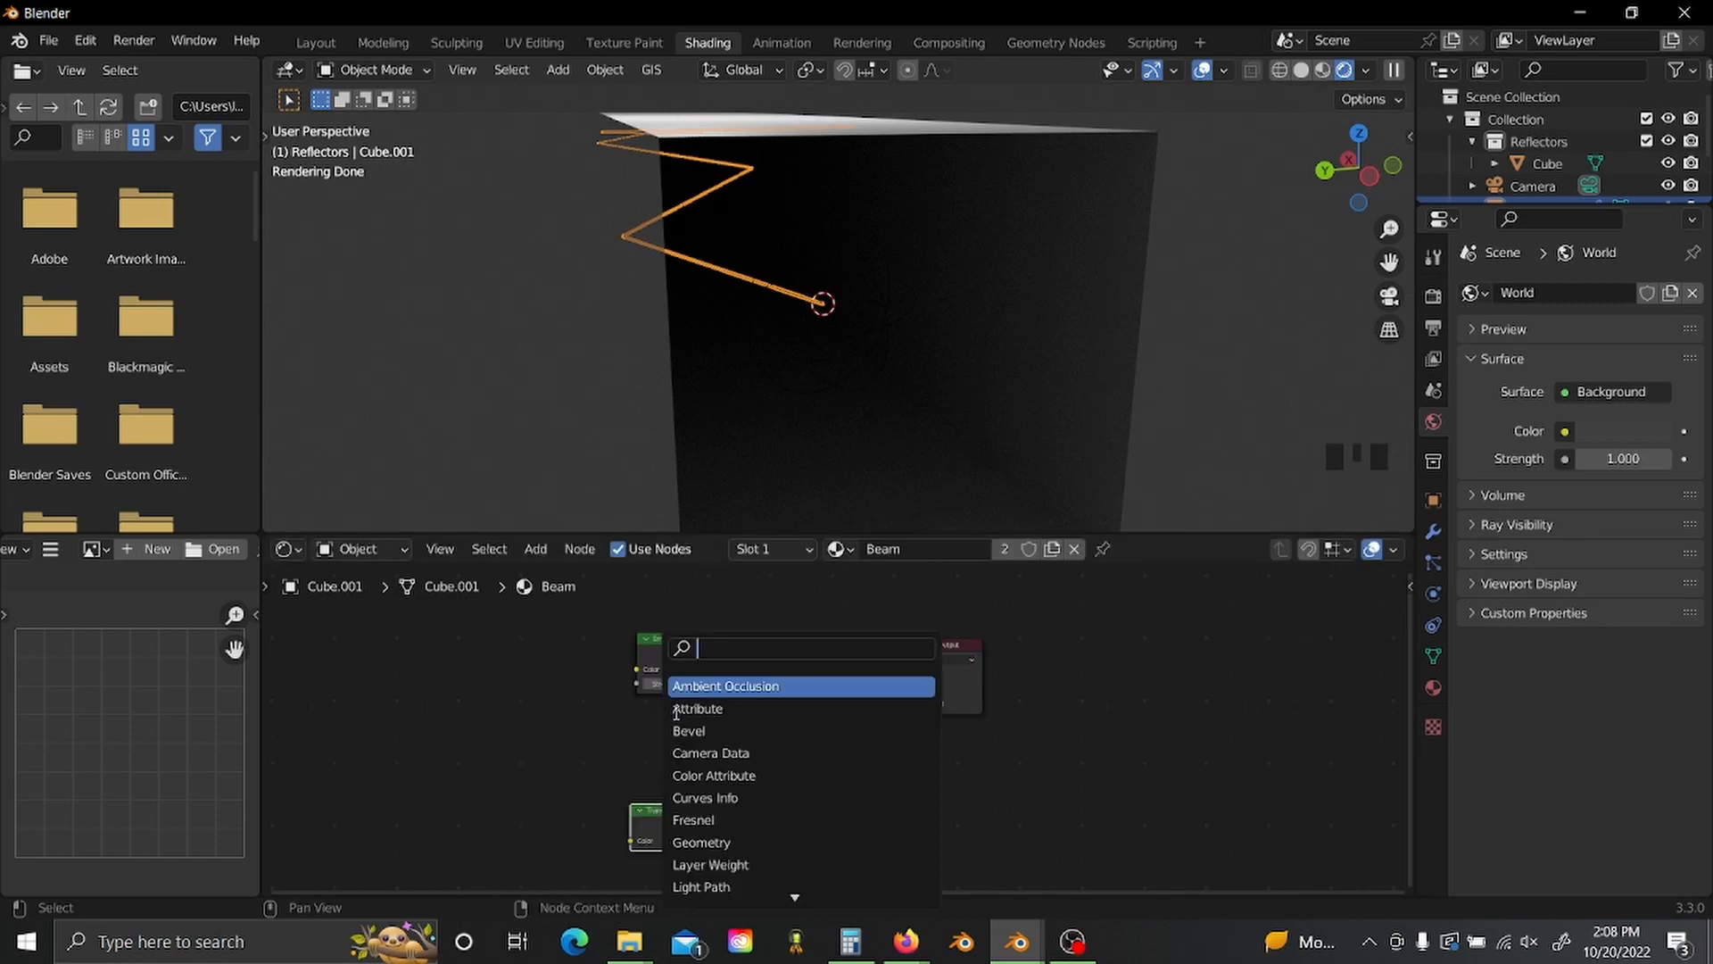
{"action": "type", "text": "mix"}
{"action": "key", "text": "Down"}
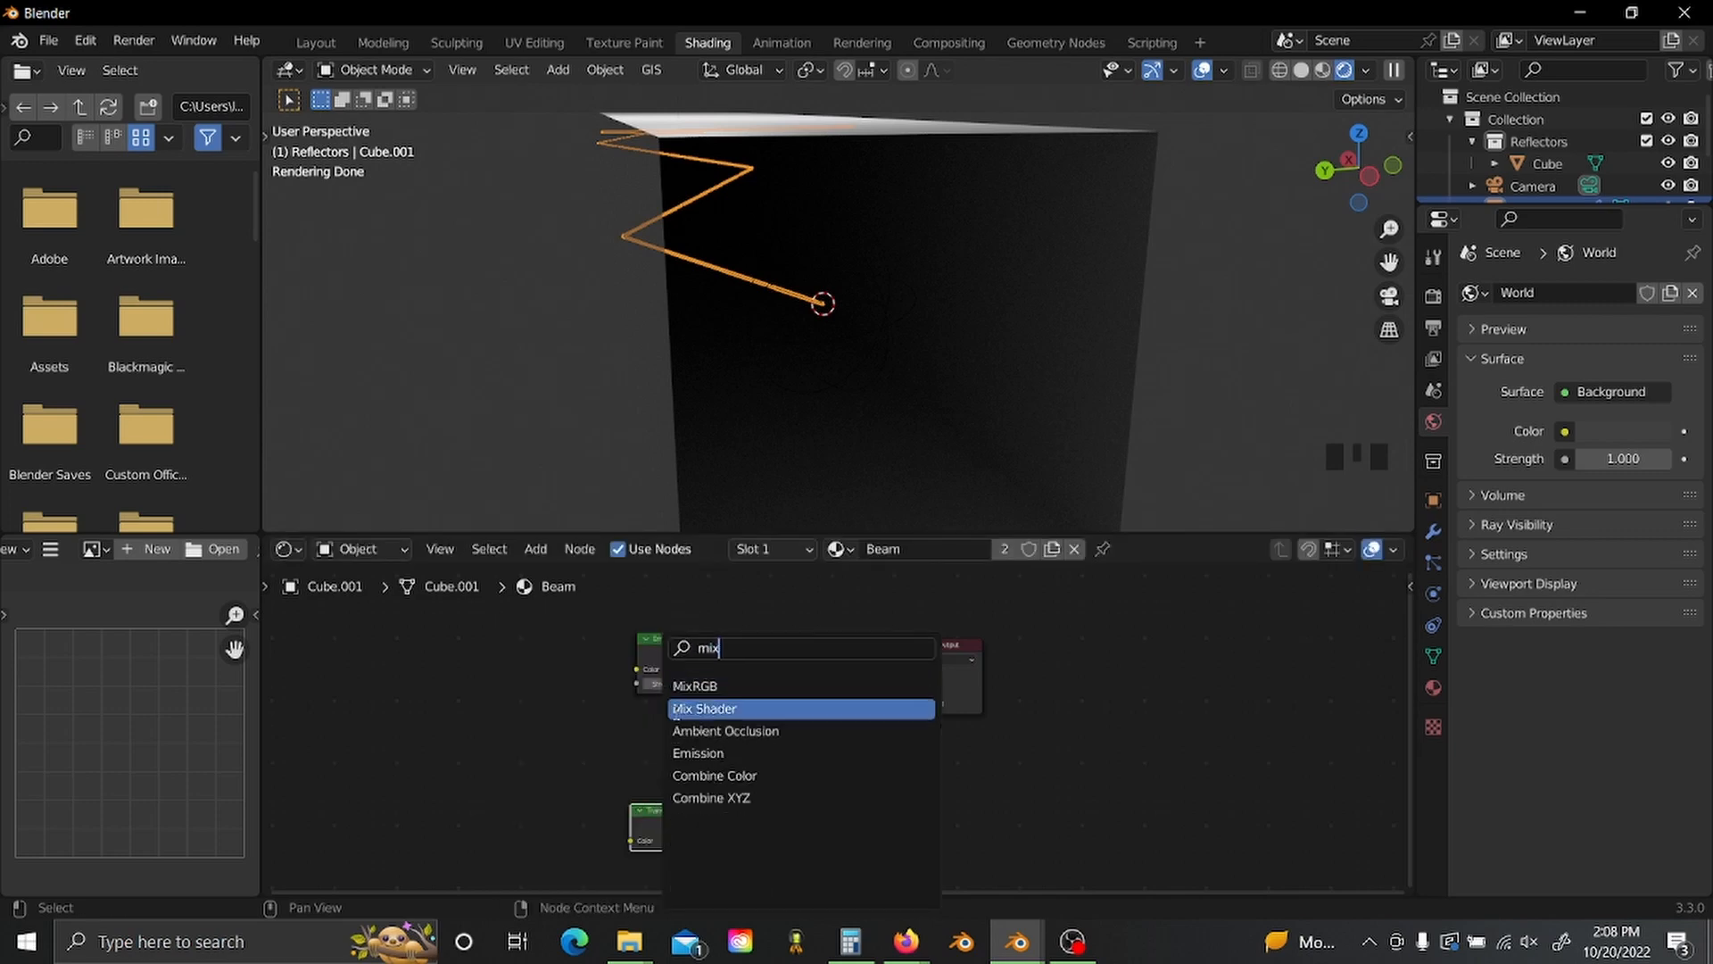
{"action": "key", "text": "Return"}
{"action": "left_click", "coordinate": [678, 709]}
- Connect Emission to the Mix Shader's first shader input and Transparent BSDF to its second, spacing both nodes away from it
{"action": "left_click_drag", "start_coordinate": [683, 665], "coordinate": [429, 660]}
{"action": "middle_click_drag", "start_coordinate": [574, 688], "coordinate": [663, 710]}
{"action": "scroll", "coordinate": [661, 699], "scroll_direction": "up", "scroll_amount": 2}
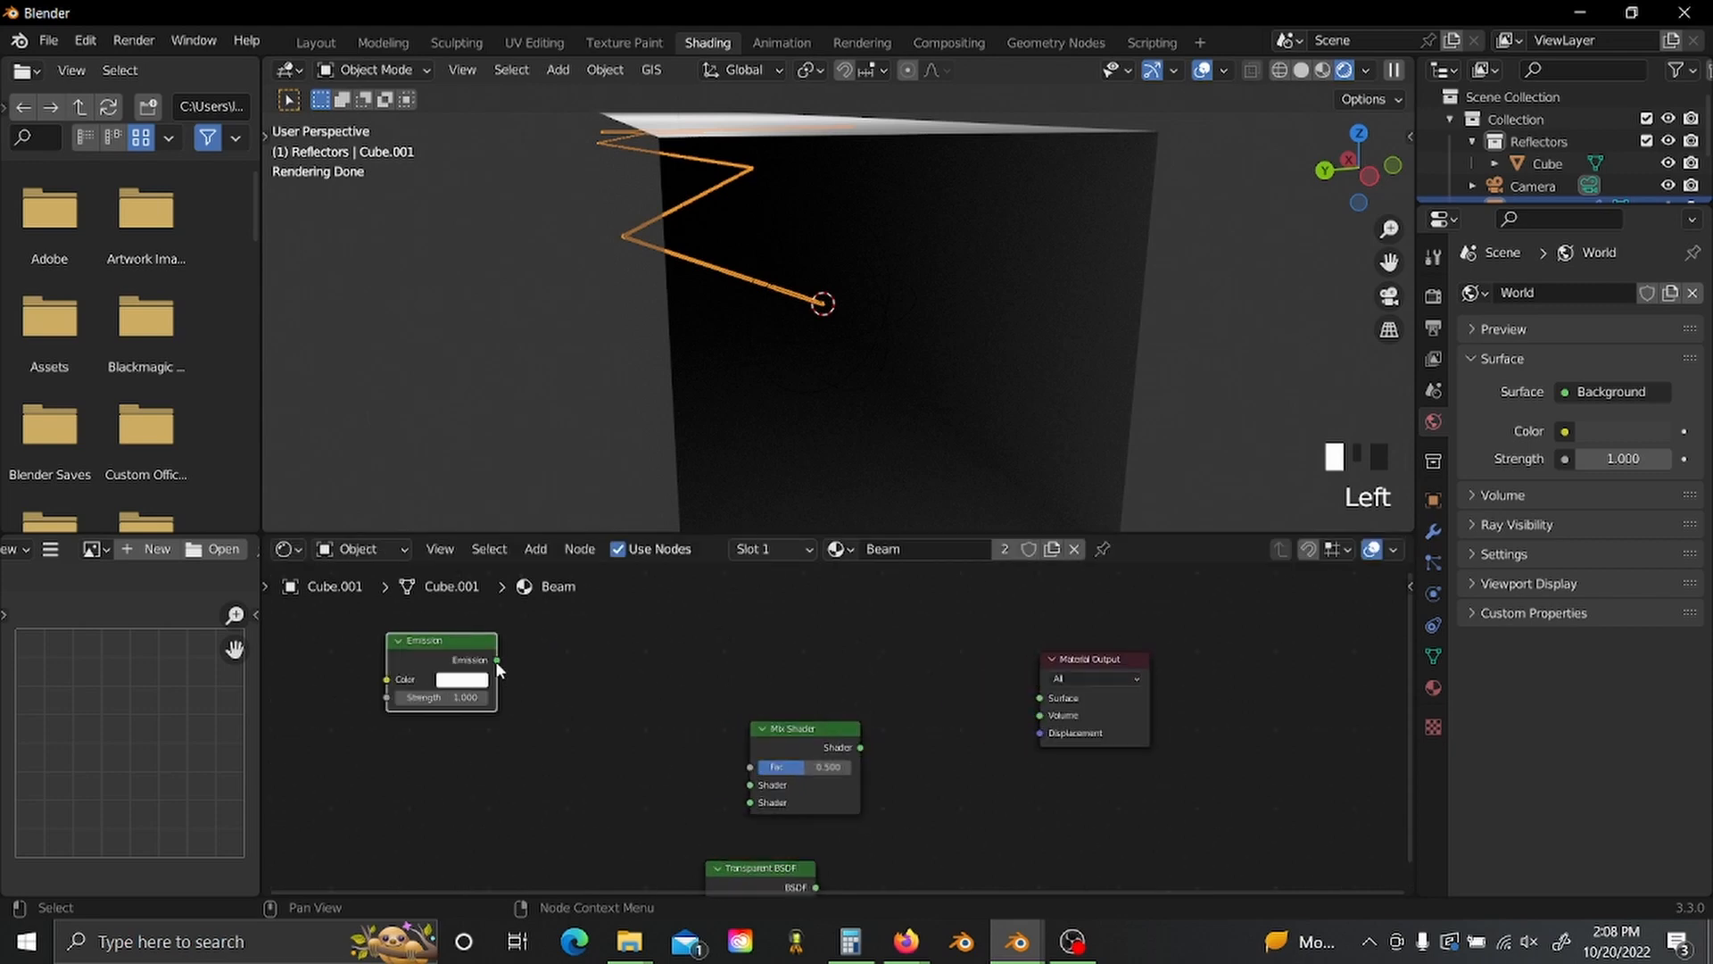
{"action": "left_click_drag", "start_coordinate": [496, 661], "coordinate": [735, 789]}
{"action": "scroll", "coordinate": [735, 791], "scroll_direction": "down", "scroll_amount": 1}
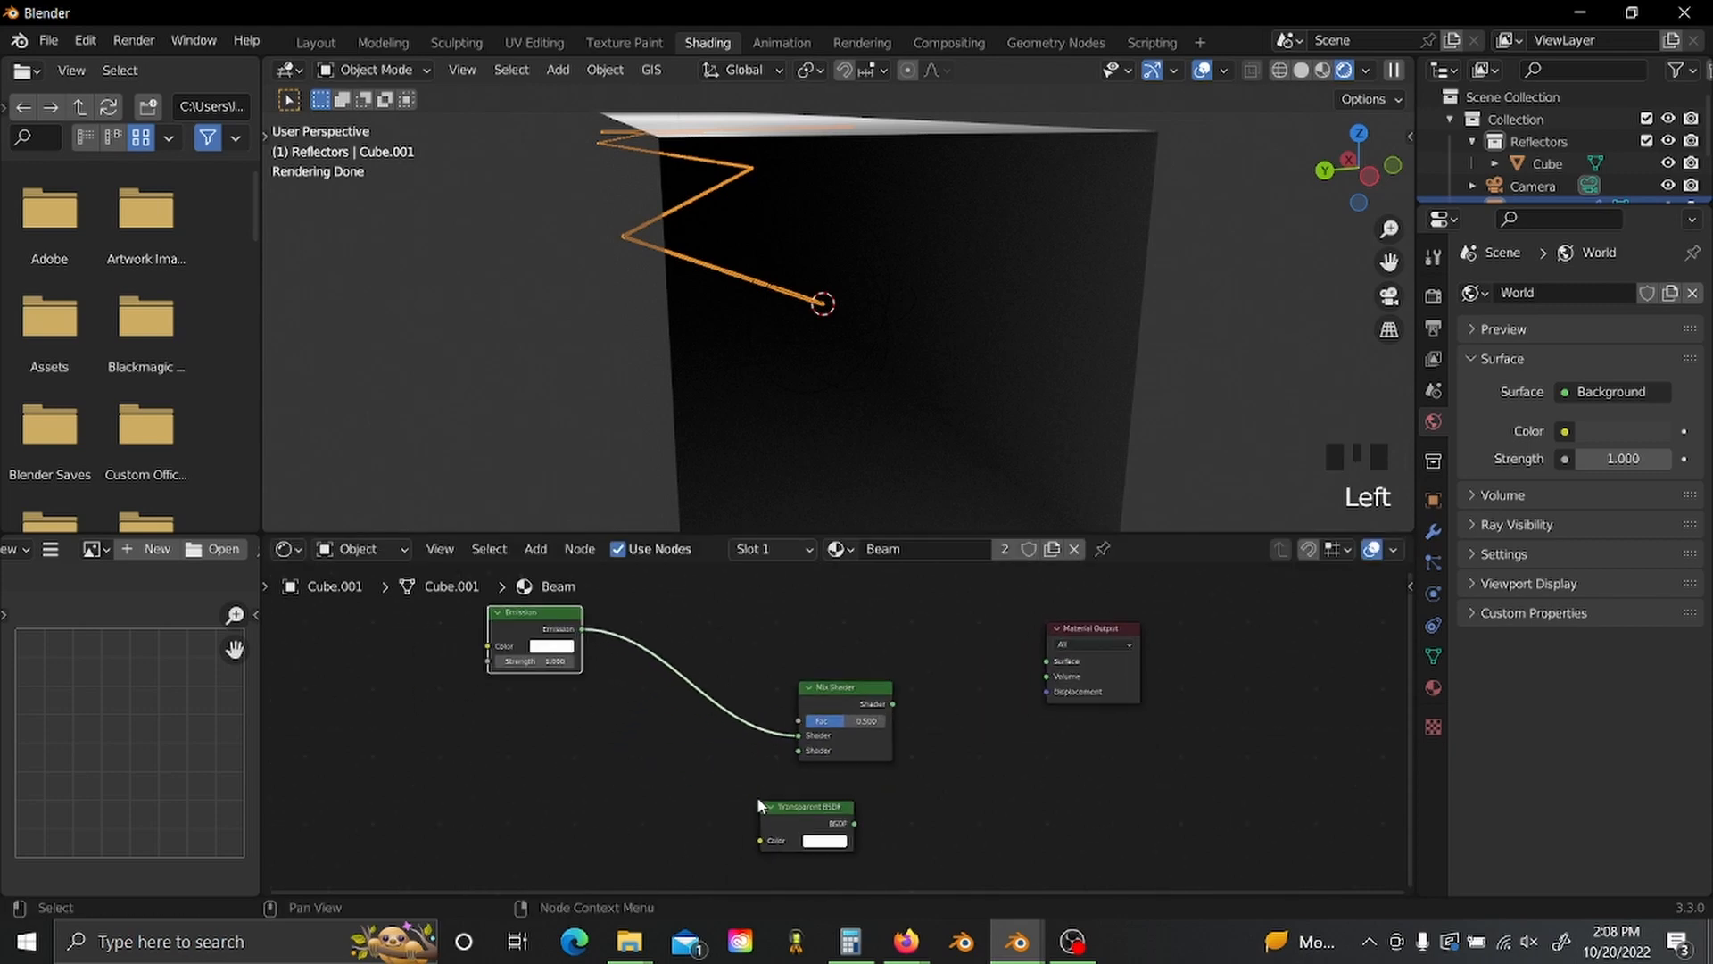
{"action": "left_click_drag", "start_coordinate": [839, 823], "coordinate": [799, 753]}
{"action": "left_click", "coordinate": [800, 752]}
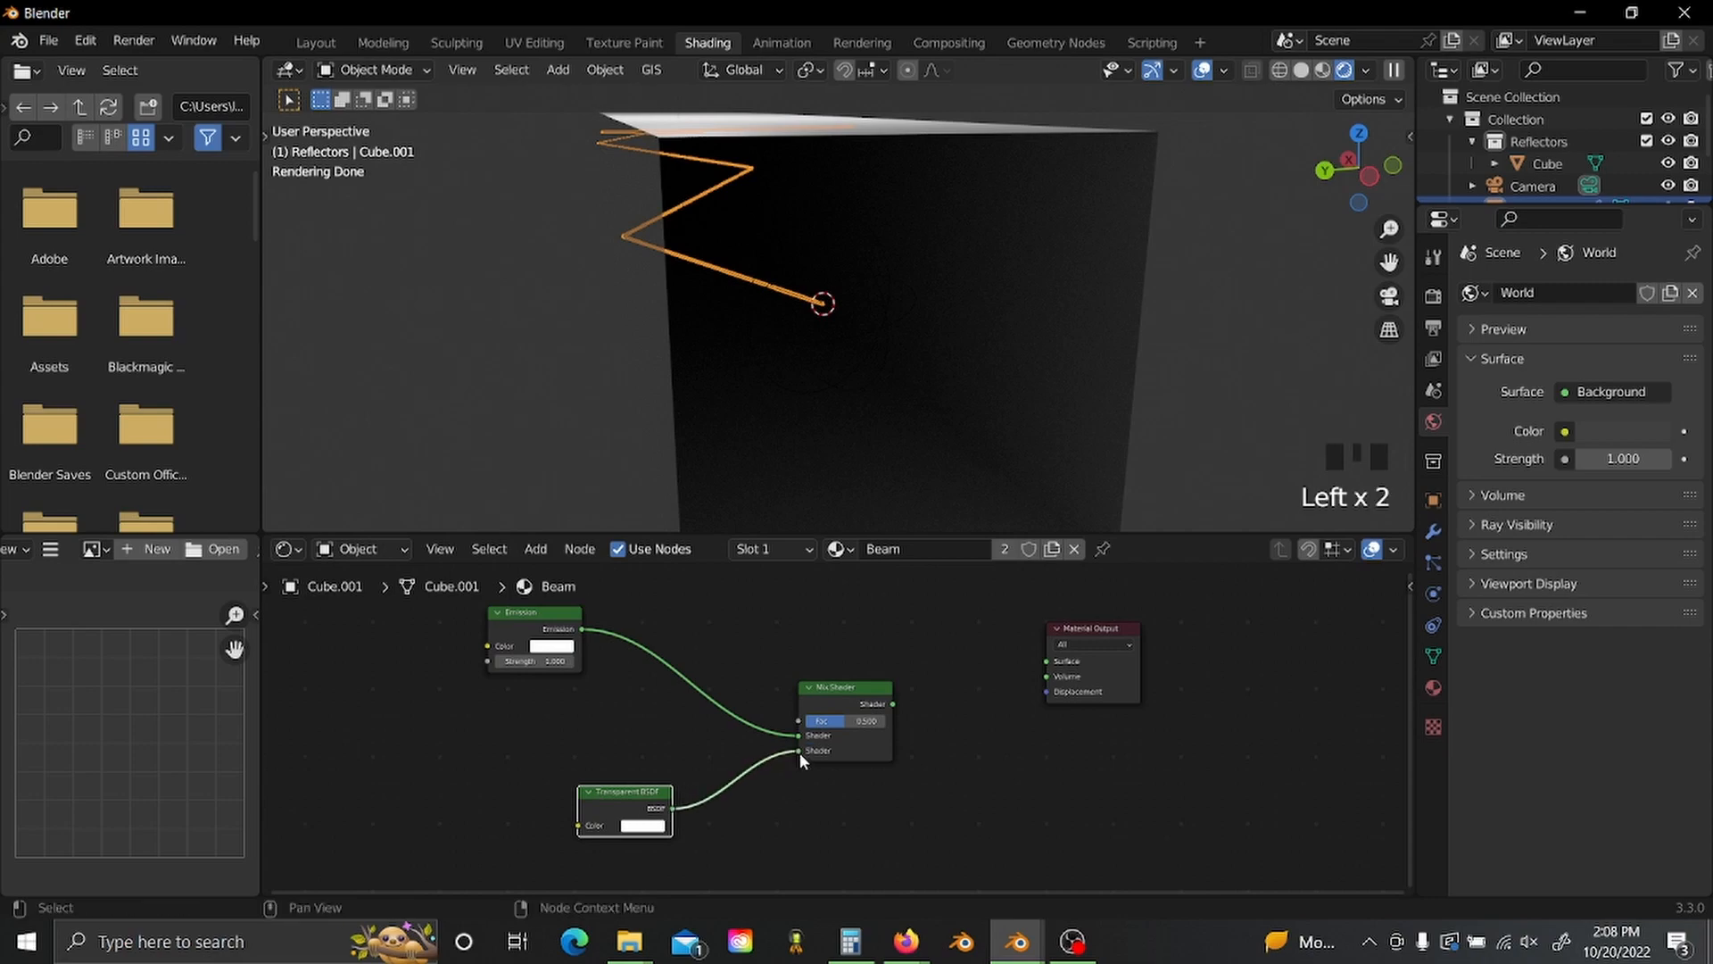
- Connect the Mix Shader to the Material Output's Surface input and inspect the rendered beam from the front
{"action": "left_click", "coordinate": [851, 699], "text": "ctrl+shift"}
{"action": "middle_click_drag", "start_coordinate": [848, 699], "coordinate": [938, 696]}
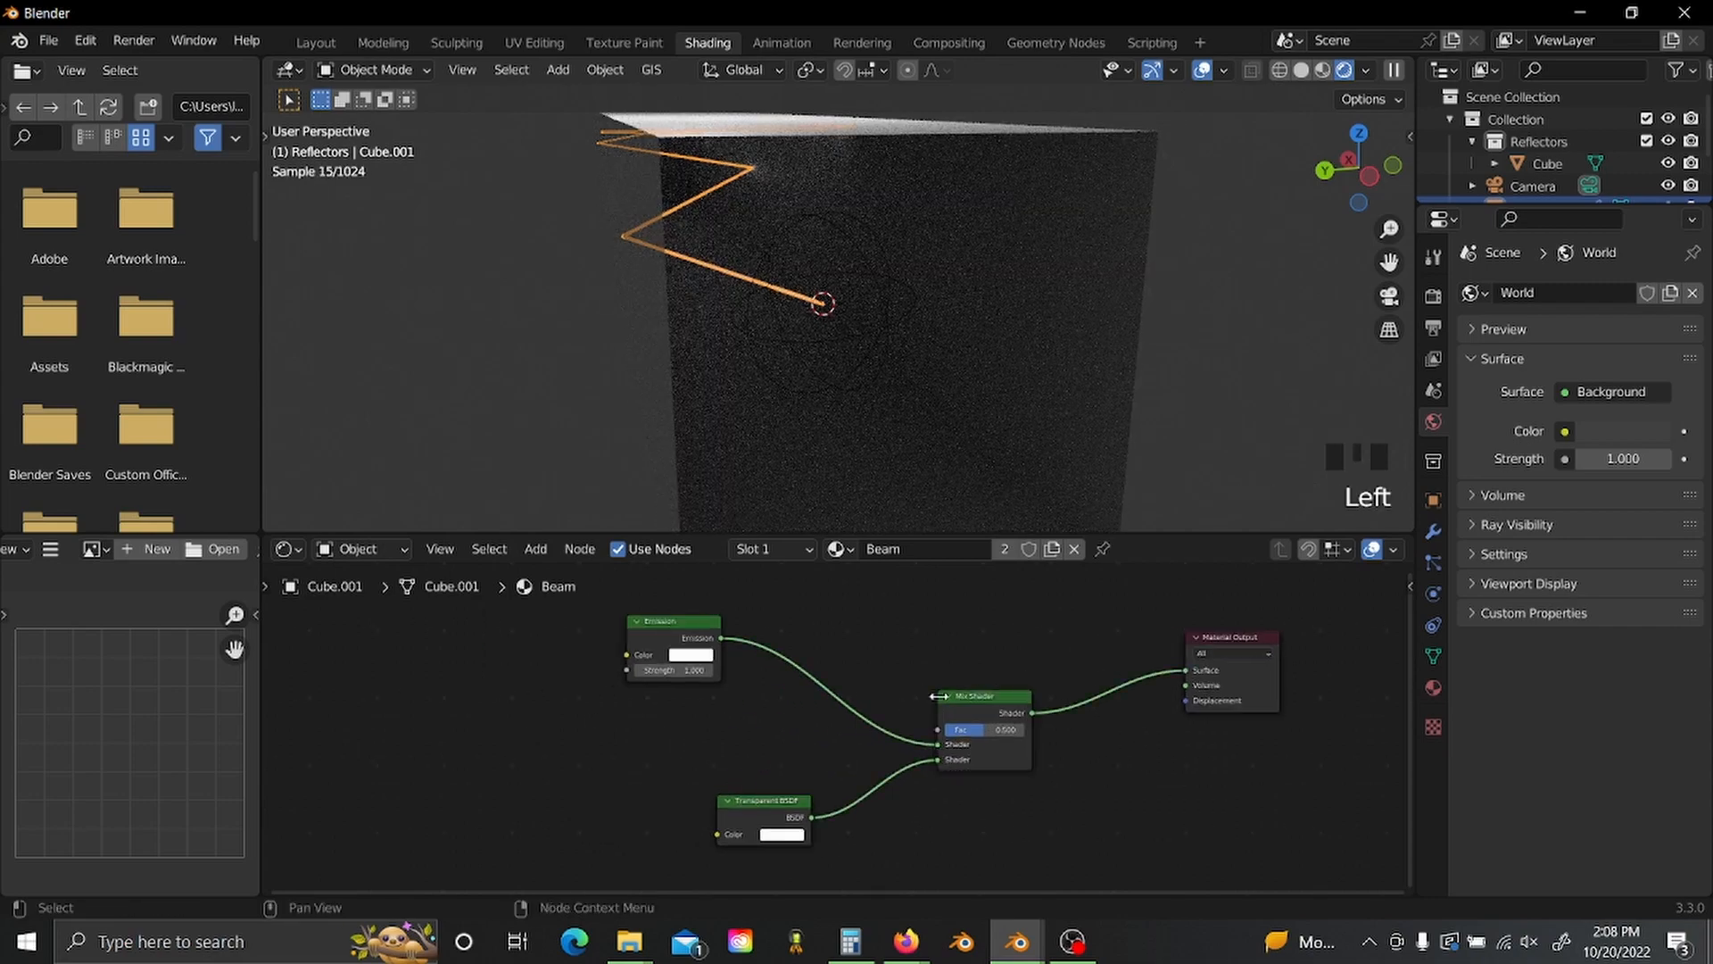
{"action": "middle_click_drag", "start_coordinate": [902, 309], "coordinate": [878, 284]}
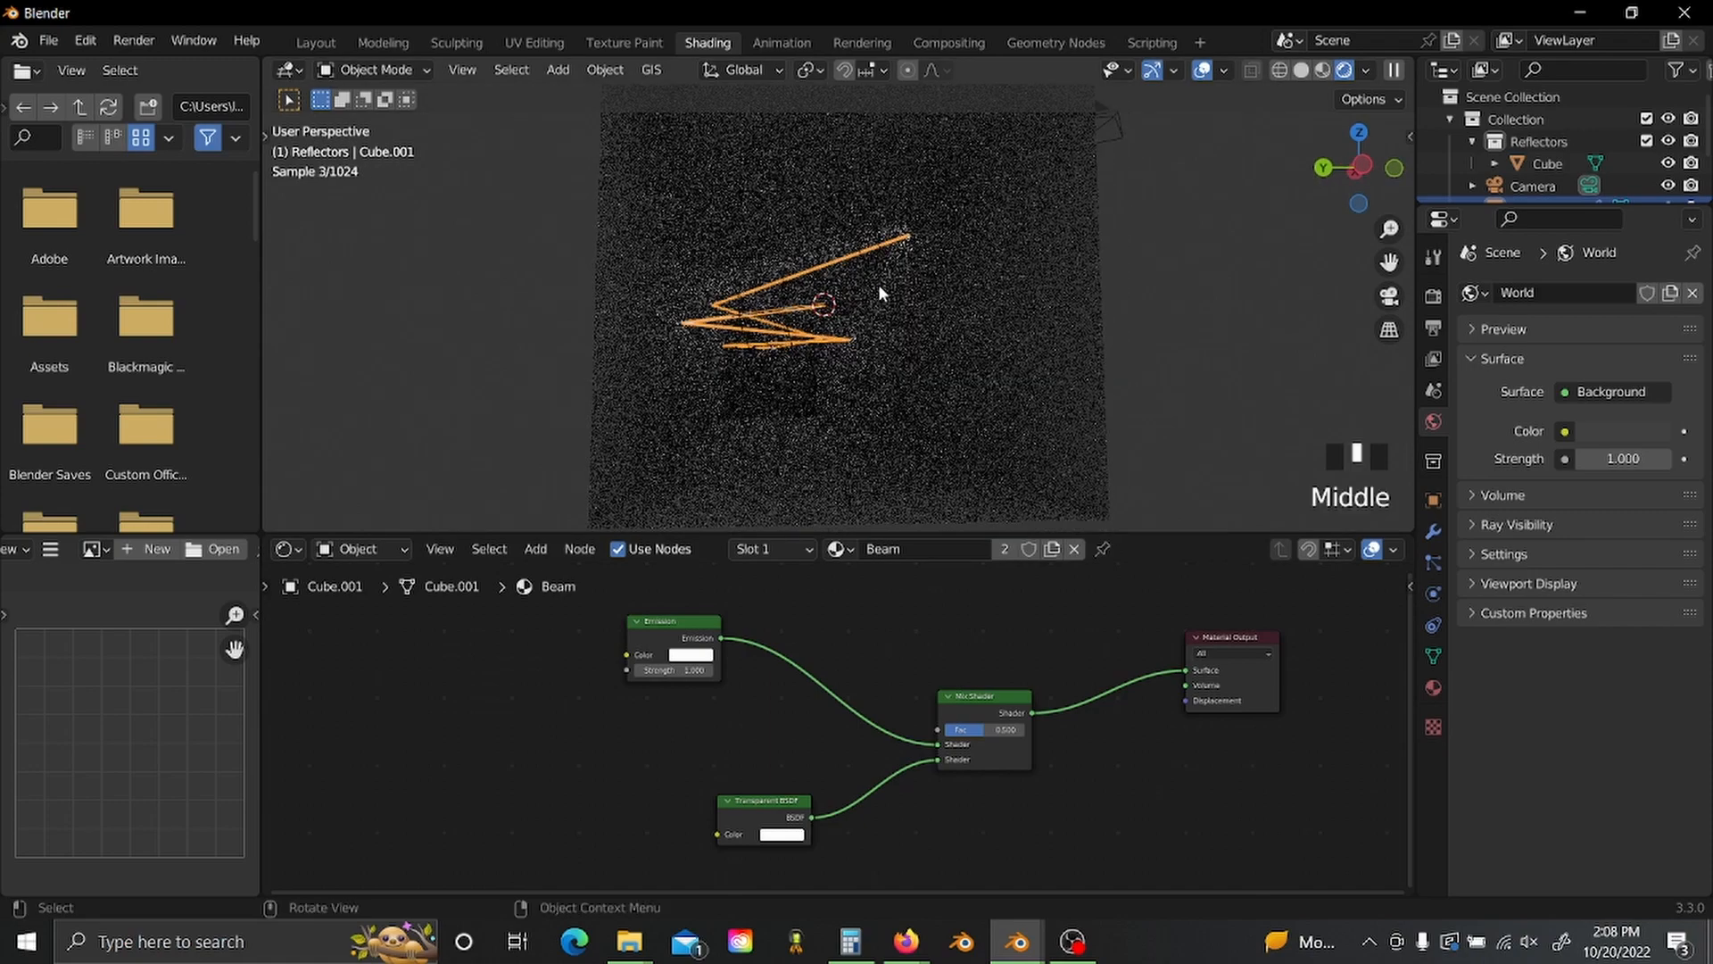
{"action": "middle_click_drag", "start_coordinate": [887, 391], "coordinate": [857, 357]}
- Add an Attribute node to the Beam material and set its name to Beam Factor
{"action": "middle_click_drag", "start_coordinate": [678, 714], "coordinate": [767, 670]}
{"action": "key", "text": "shift+a"}
{"action": "type", "text": "att"}
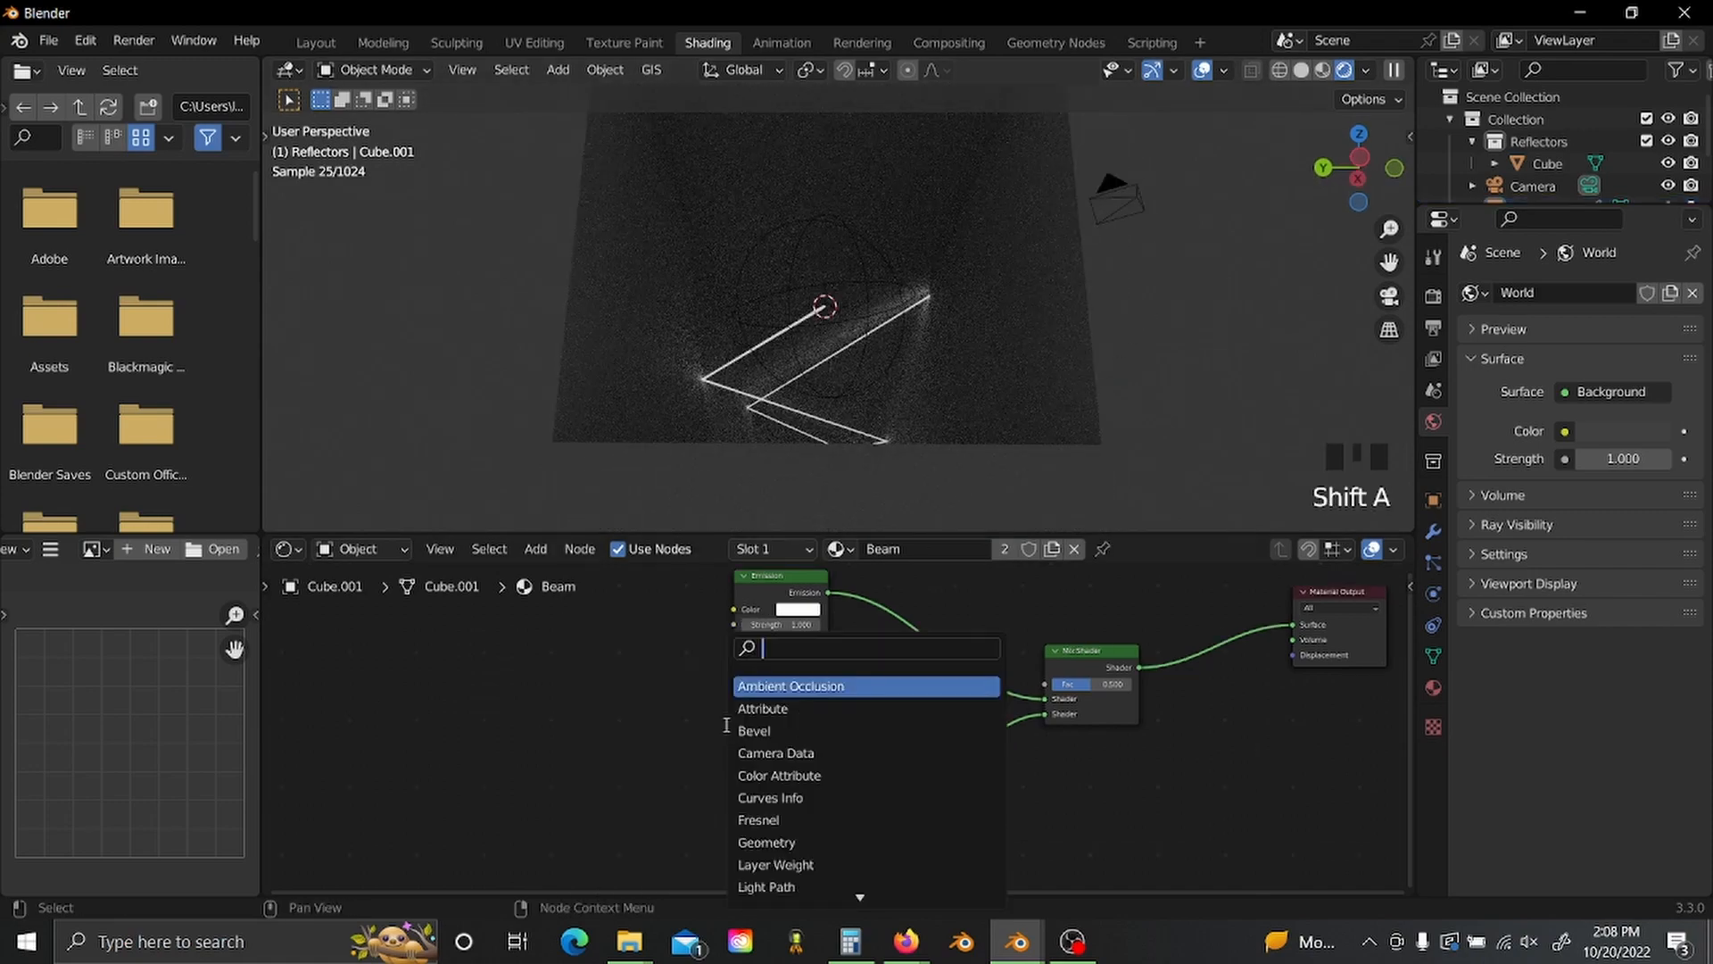
{"action": "left_click", "coordinate": [763, 686]}
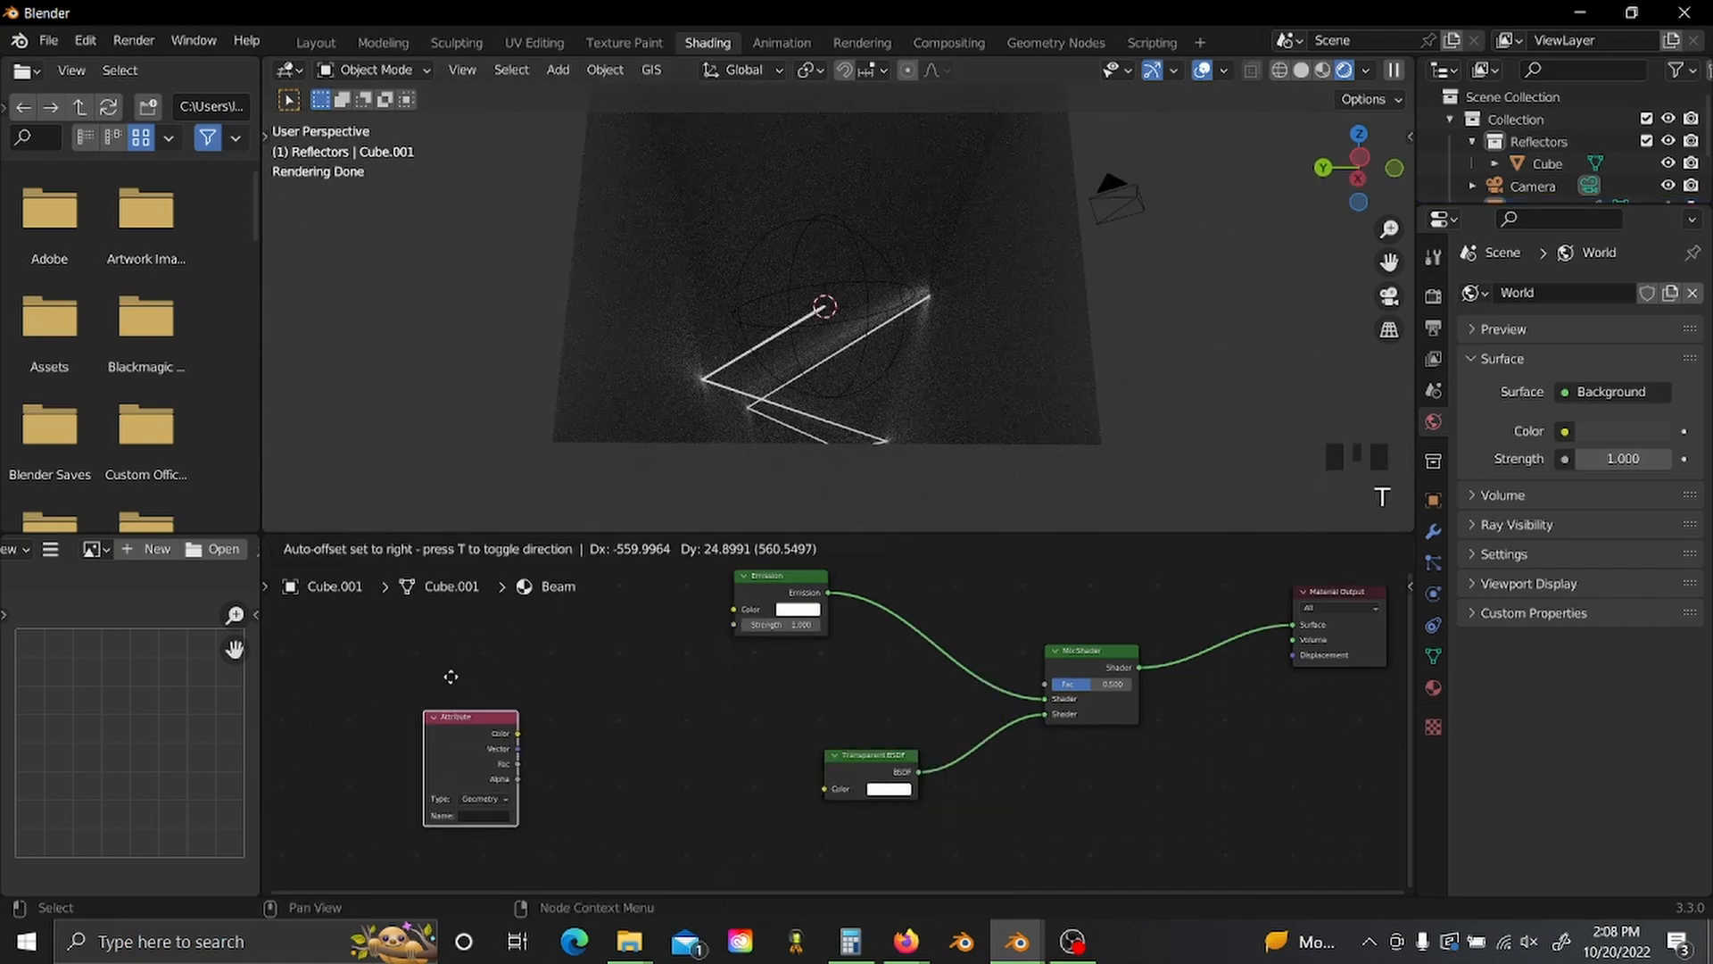
{"action": "left_click", "coordinate": [447, 705]}
{"action": "scroll", "coordinate": [682, 669], "scroll_direction": "up", "scroll_amount": 5}
{"action": "middle_click_drag", "start_coordinate": [560, 814], "coordinate": [643, 801]}
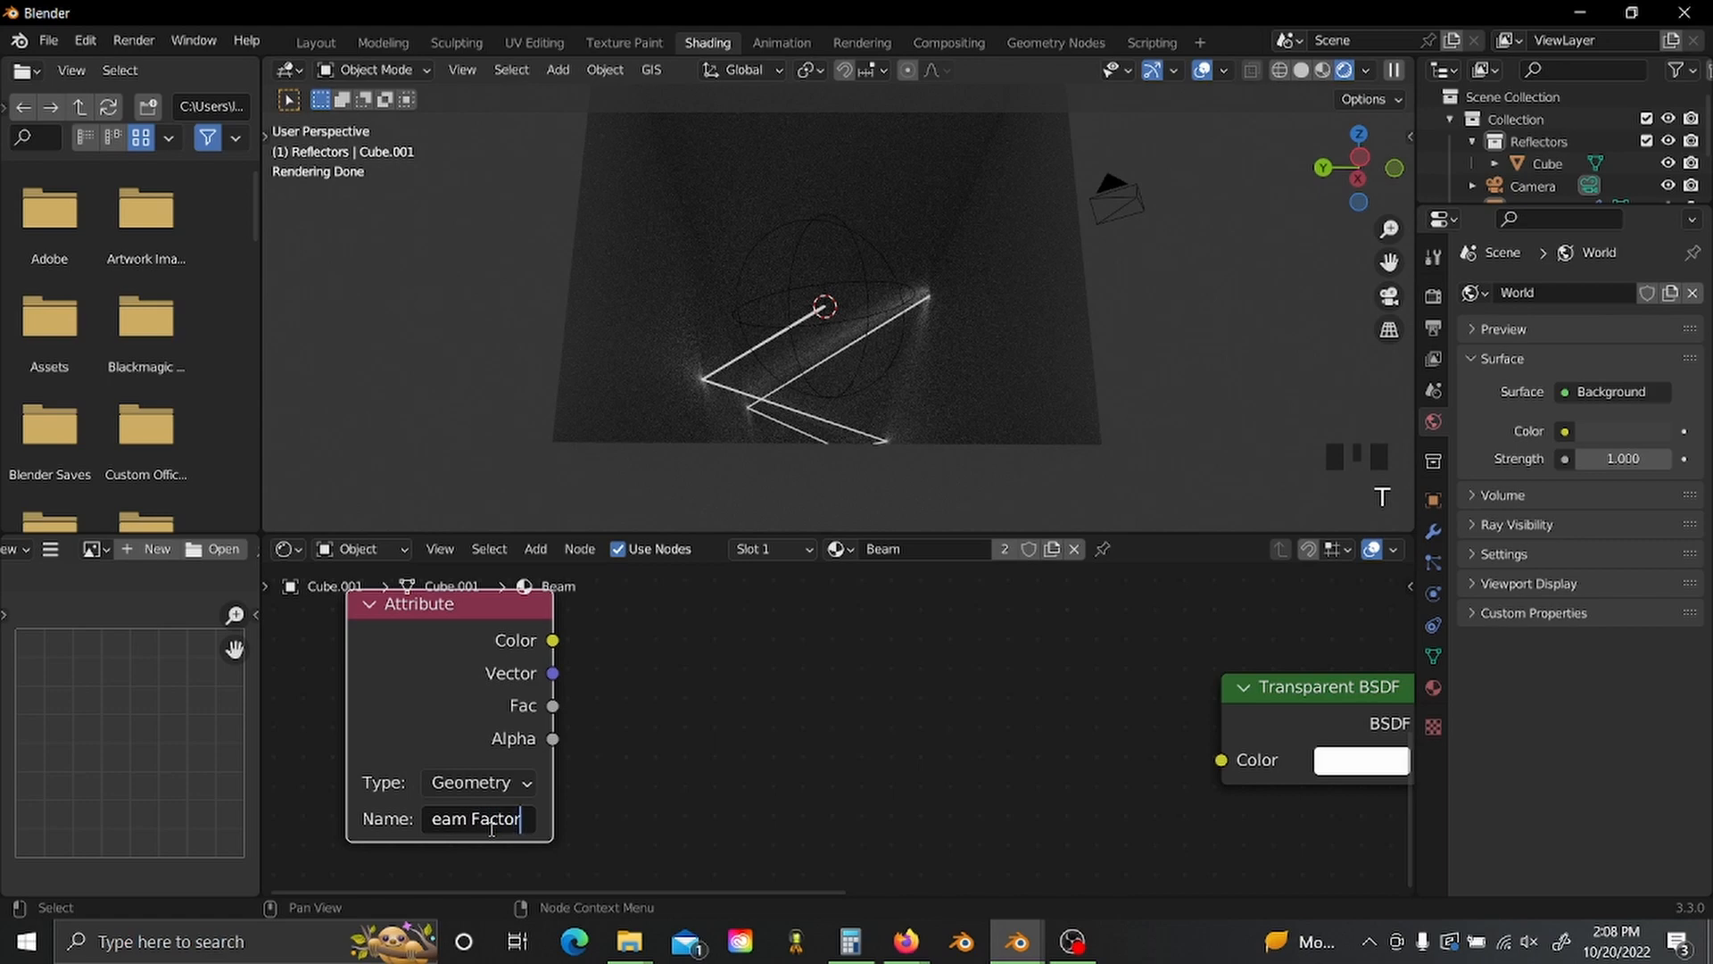
{"action": "scroll", "coordinate": [489, 826], "scroll_direction": "down", "scroll_amount": 3}
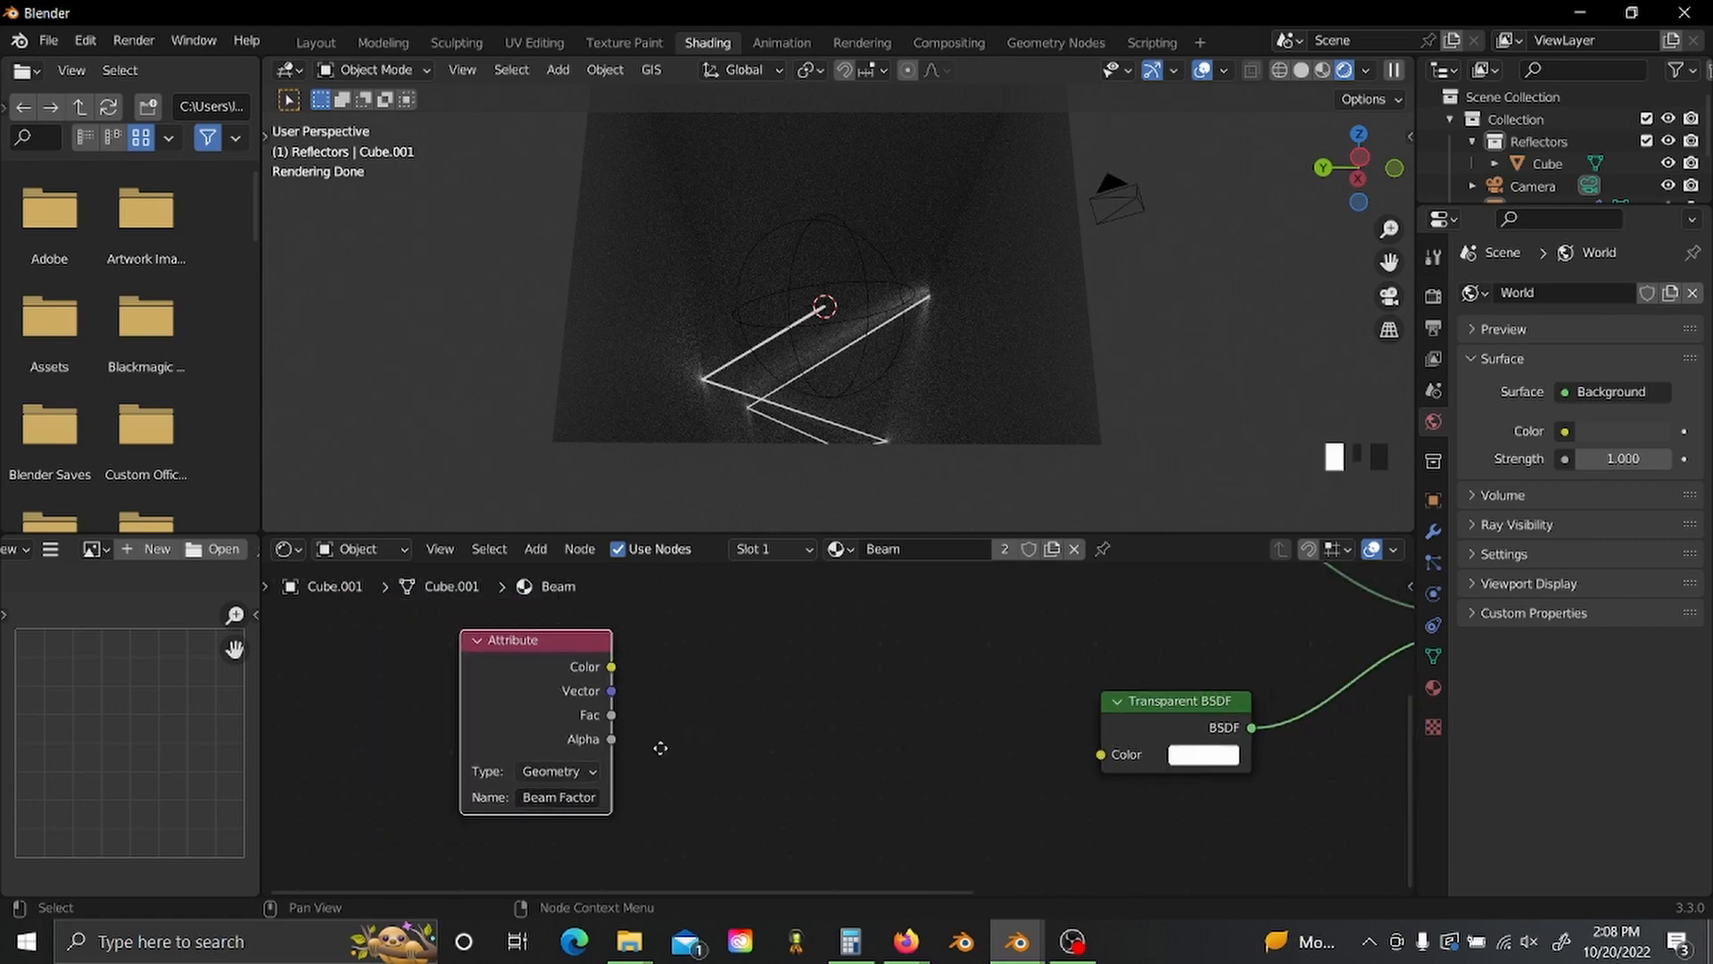
- Connect the Attribute node's Fac output to the Mix Shader's Fac input and inspect the beam's fade
{"action": "left_click_drag", "start_coordinate": [533, 743], "coordinate": [1203, 649]}
{"action": "left_click", "coordinate": [1027, 681]}
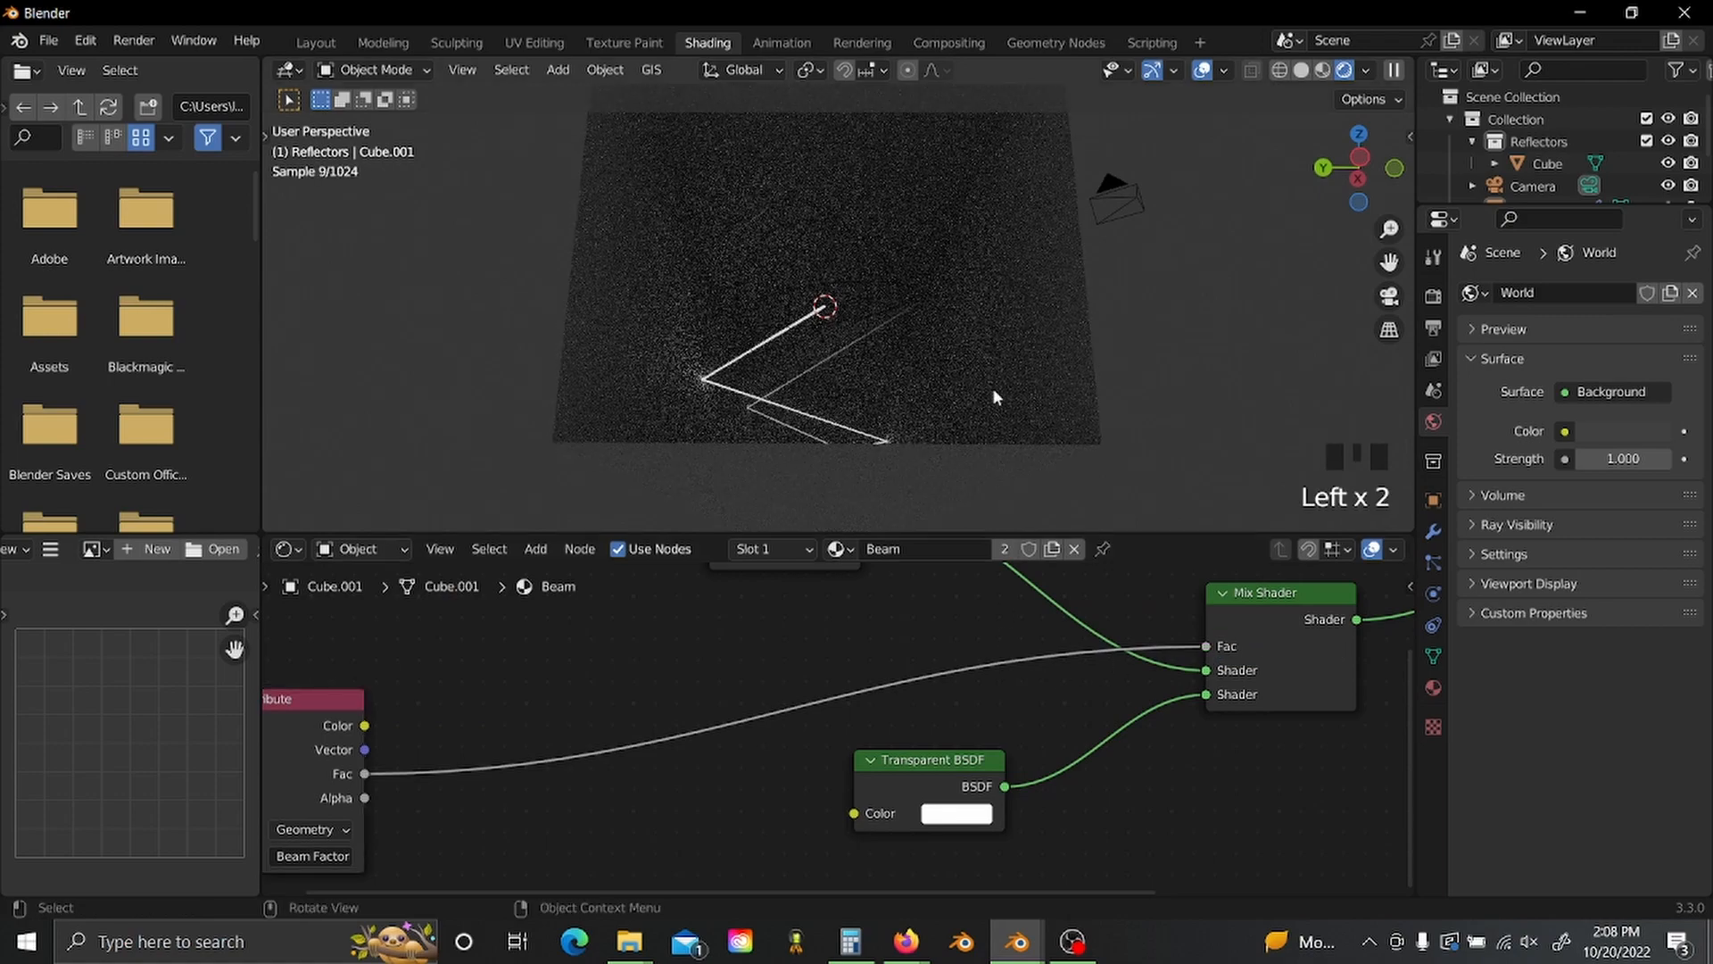
{"action": "middle_click_drag", "start_coordinate": [1009, 234], "coordinate": [1012, 207]}
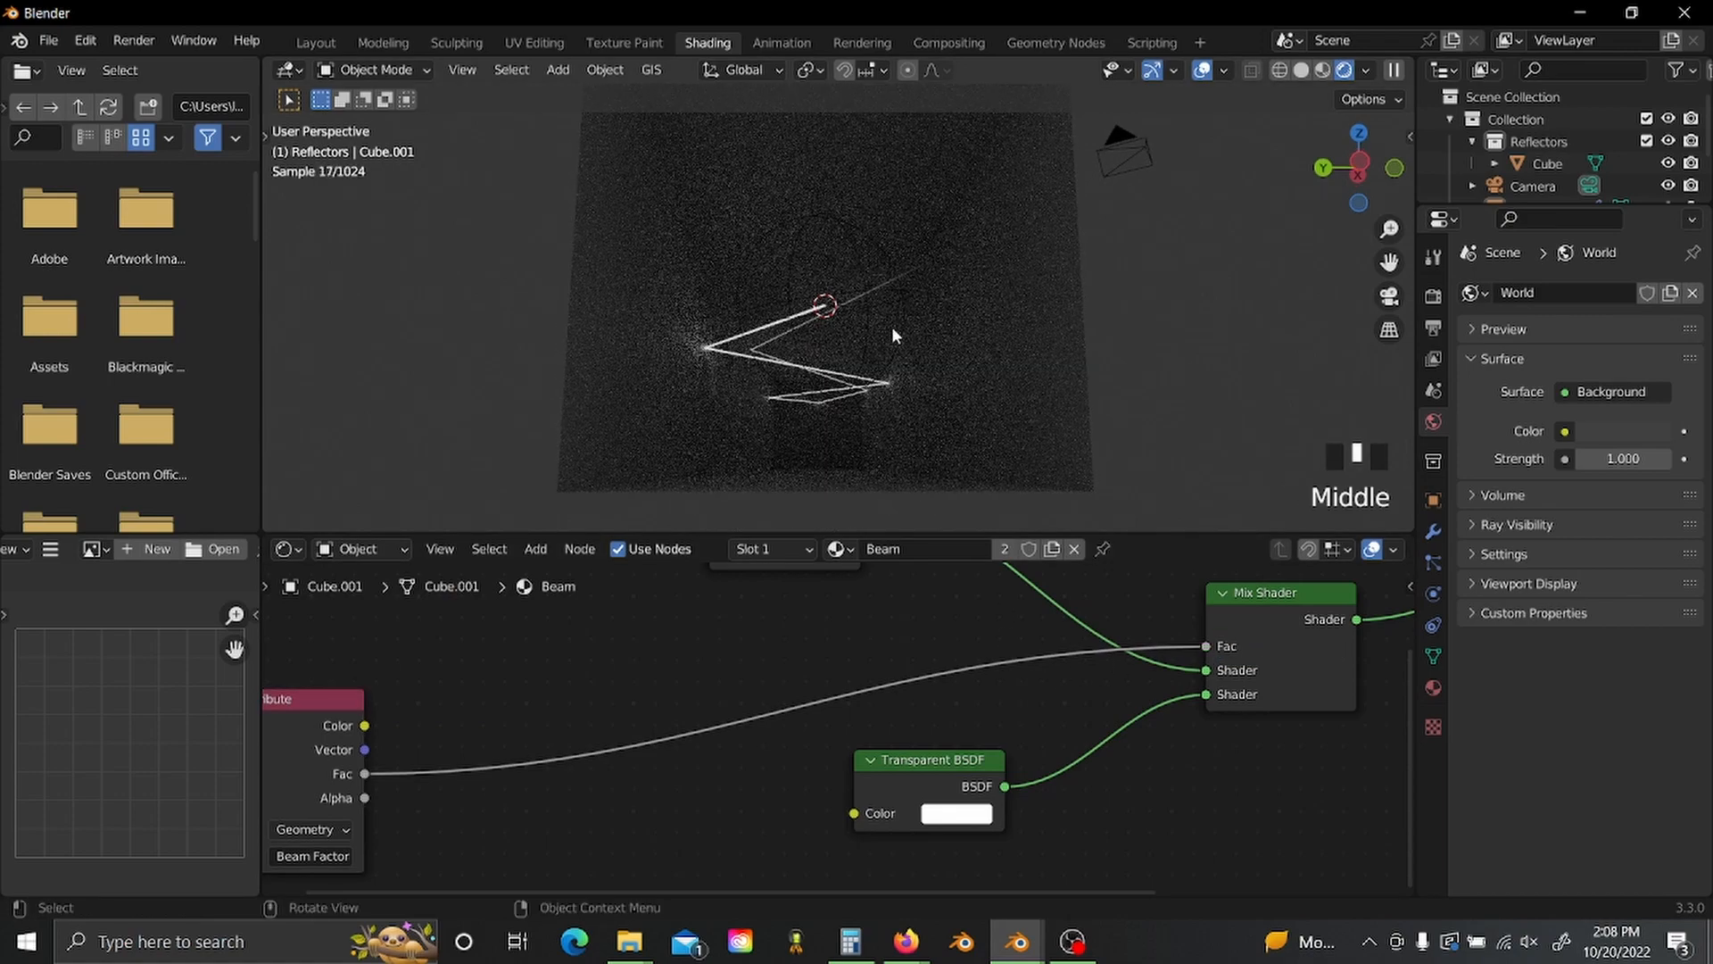
{"action": "middle_click_drag", "start_coordinate": [890, 334], "coordinate": [776, 383]}
{"action": "left_click", "coordinate": [910, 654]}
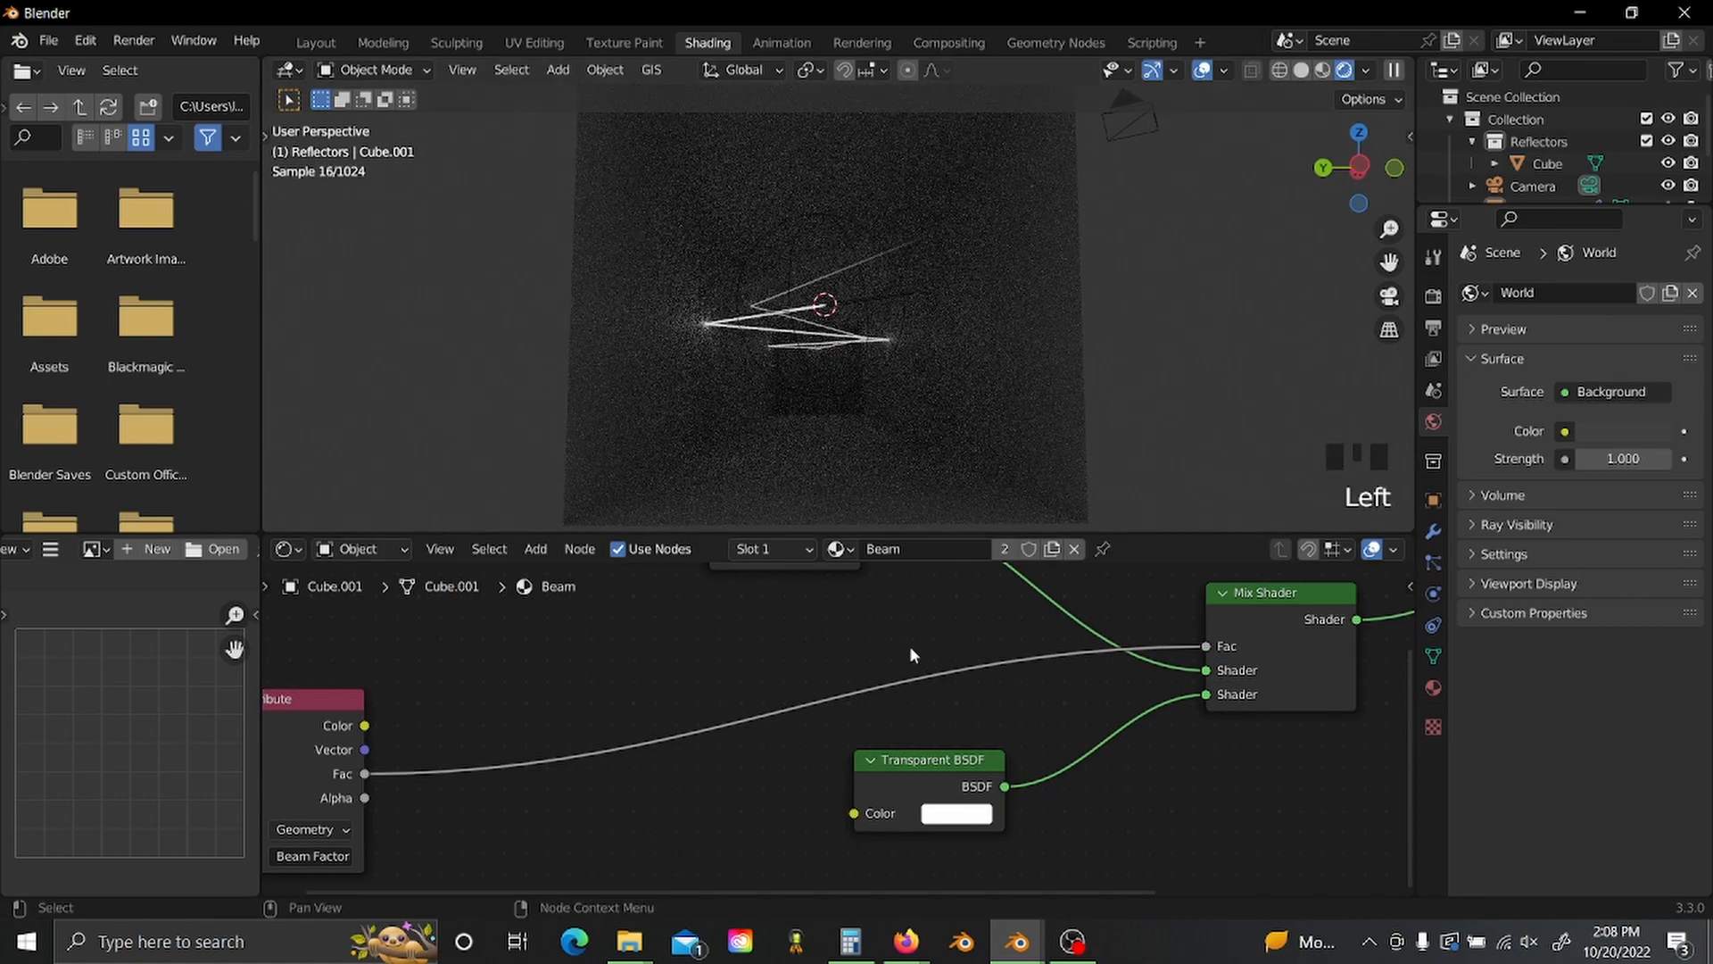
- Set the Emission node's strength to 6.2 and its color to light cyan
{"action": "scroll", "coordinate": [909, 650], "scroll_direction": "down", "scroll_amount": 3}
{"action": "scroll", "coordinate": [903, 632], "scroll_direction": "up", "scroll_amount": 2}
{"action": "middle_click_drag", "start_coordinate": [892, 656], "coordinate": [902, 730]}
{"action": "scroll", "coordinate": [897, 728], "scroll_direction": "up", "scroll_amount": 3}
{"action": "left_click_drag", "start_coordinate": [775, 666], "coordinate": [821, 666]}
{"action": "left_click", "coordinate": [806, 635]}
{"action": "left_click", "coordinate": [875, 354]}
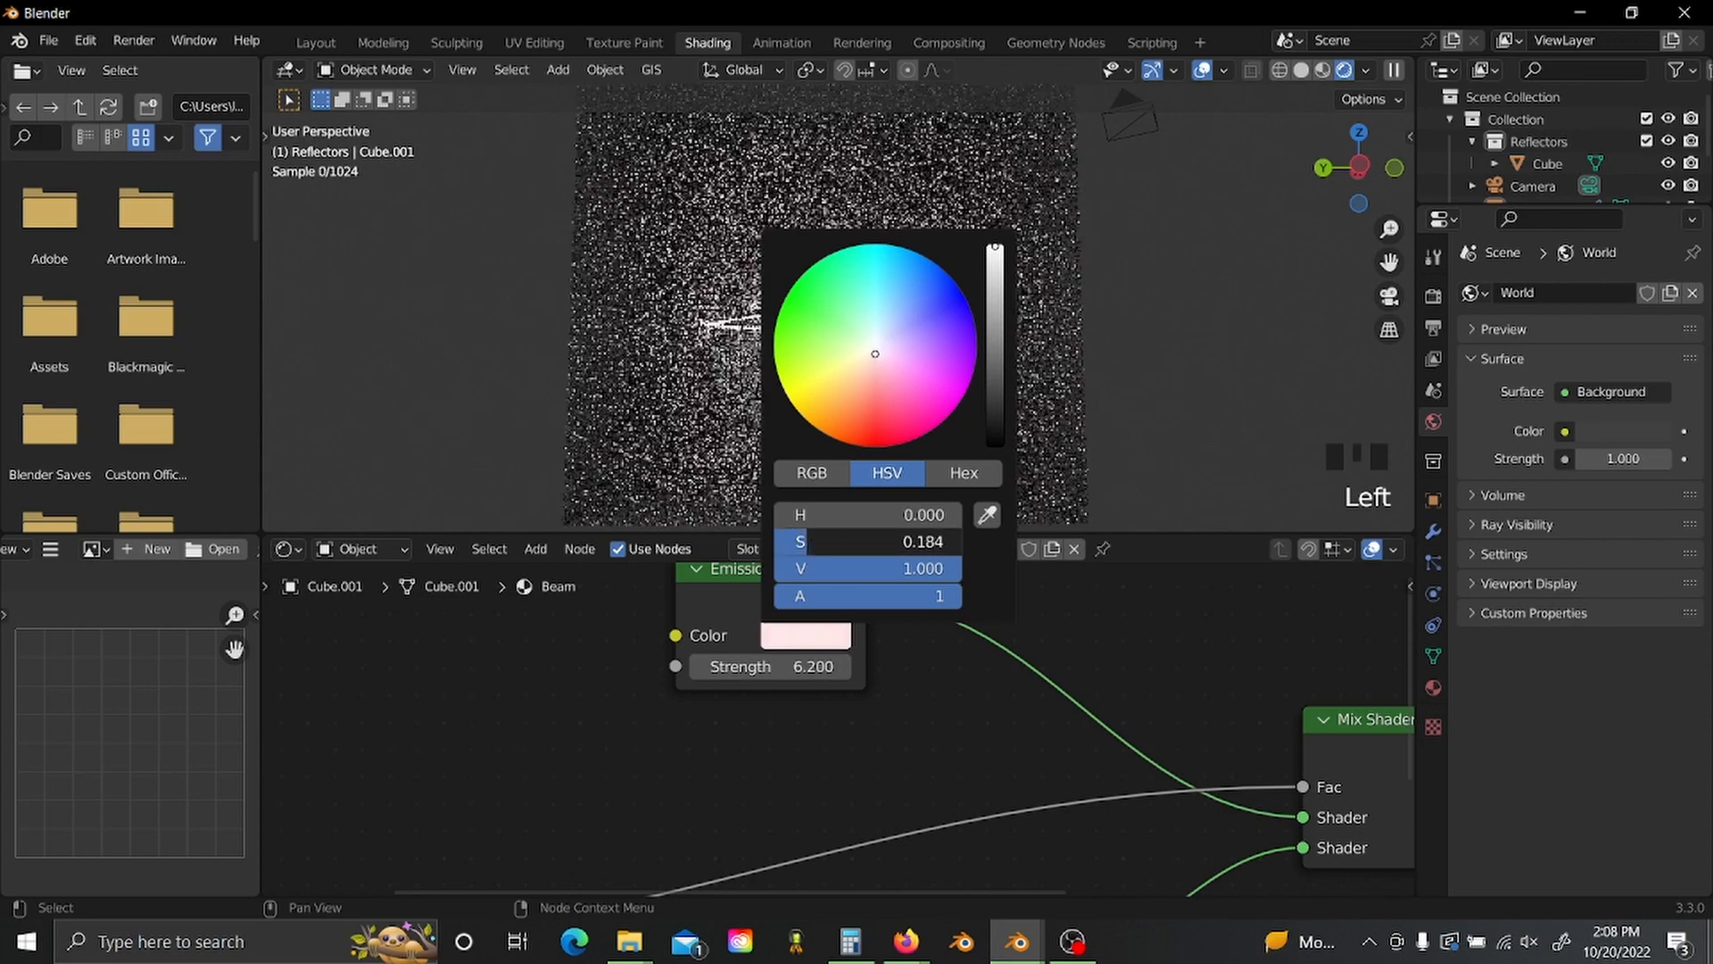
{"action": "left_click_drag", "start_coordinate": [809, 541], "coordinate": [877, 515]}
{"action": "left_click", "coordinate": [810, 360]}
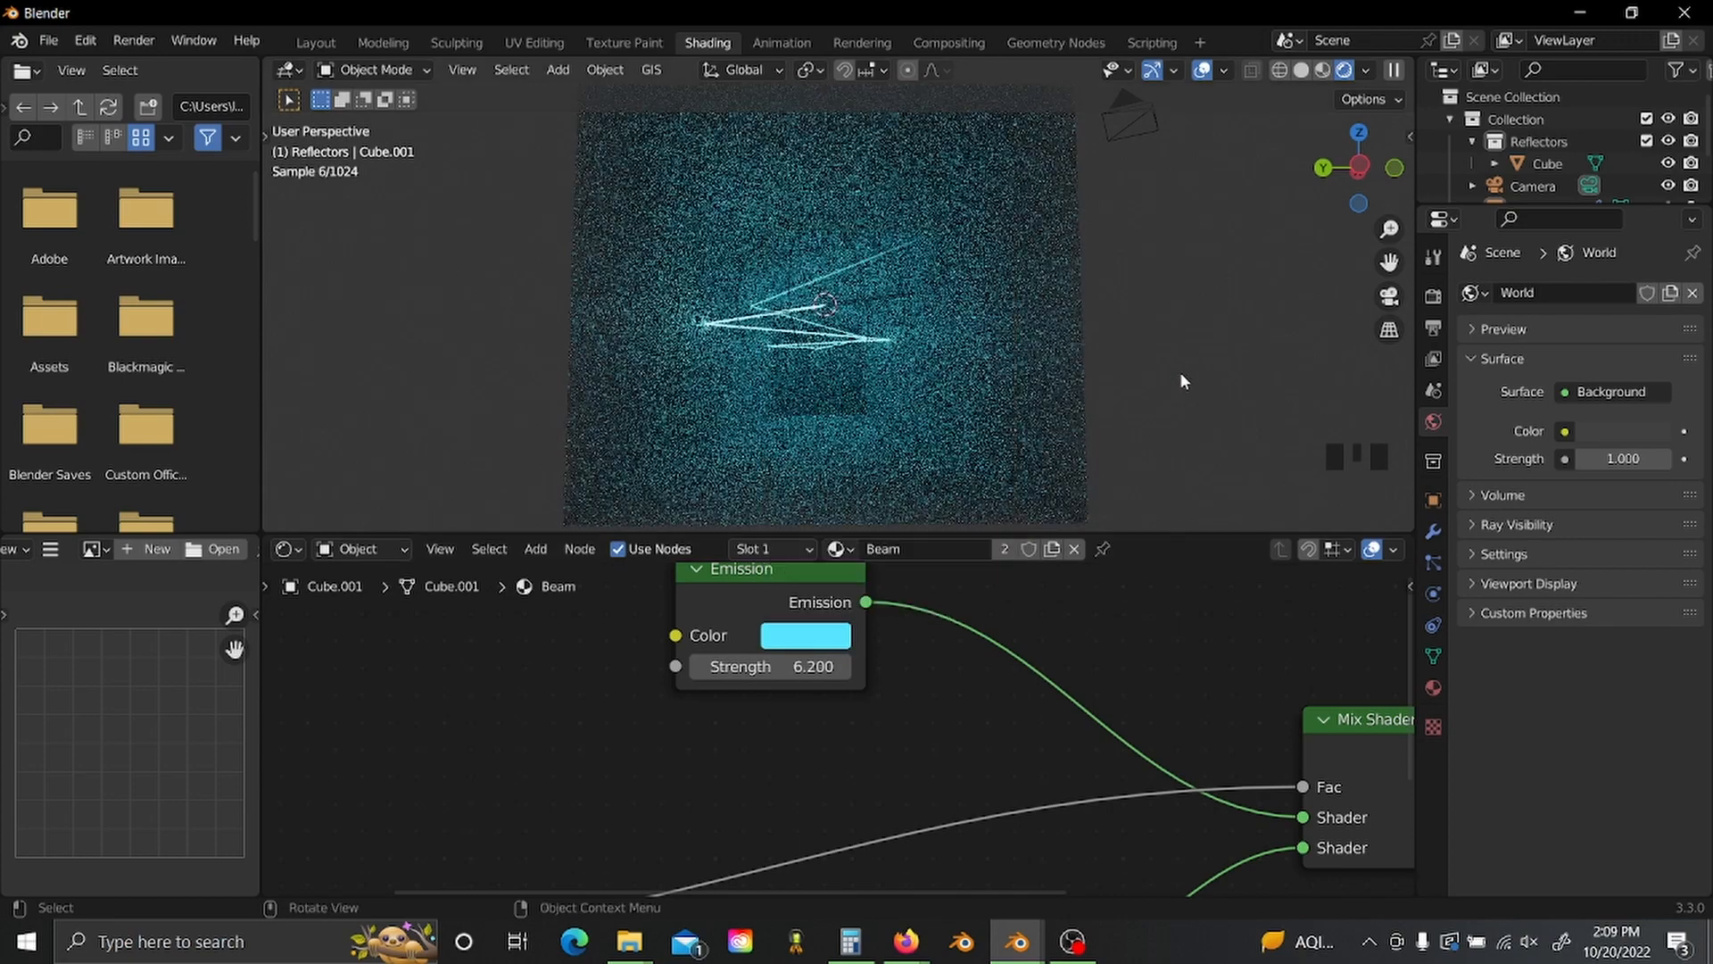
{"action": "left_click", "coordinate": [1184, 375]}
- Reduce the Radius in the Geometry Nodes modifier to 0.28 m for a thinner beam
{"action": "left_click", "coordinate": [1434, 532]}
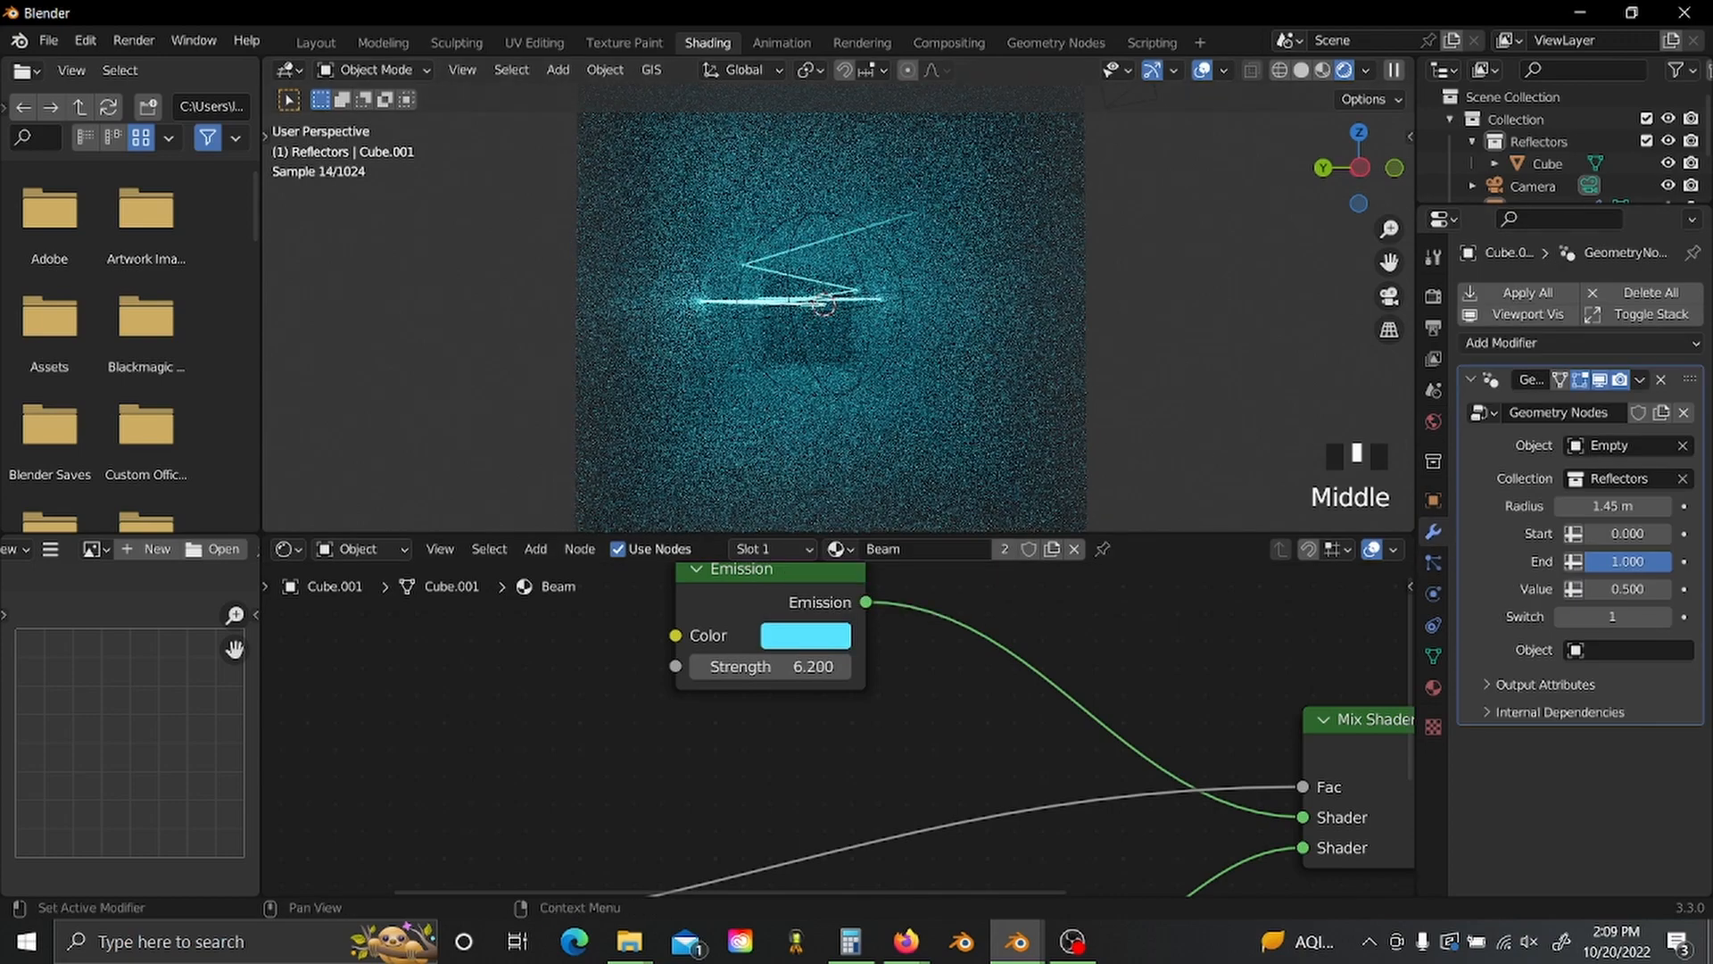
{"action": "middle_click_drag", "start_coordinate": [946, 280], "coordinate": [956, 351], "text": "shift"}
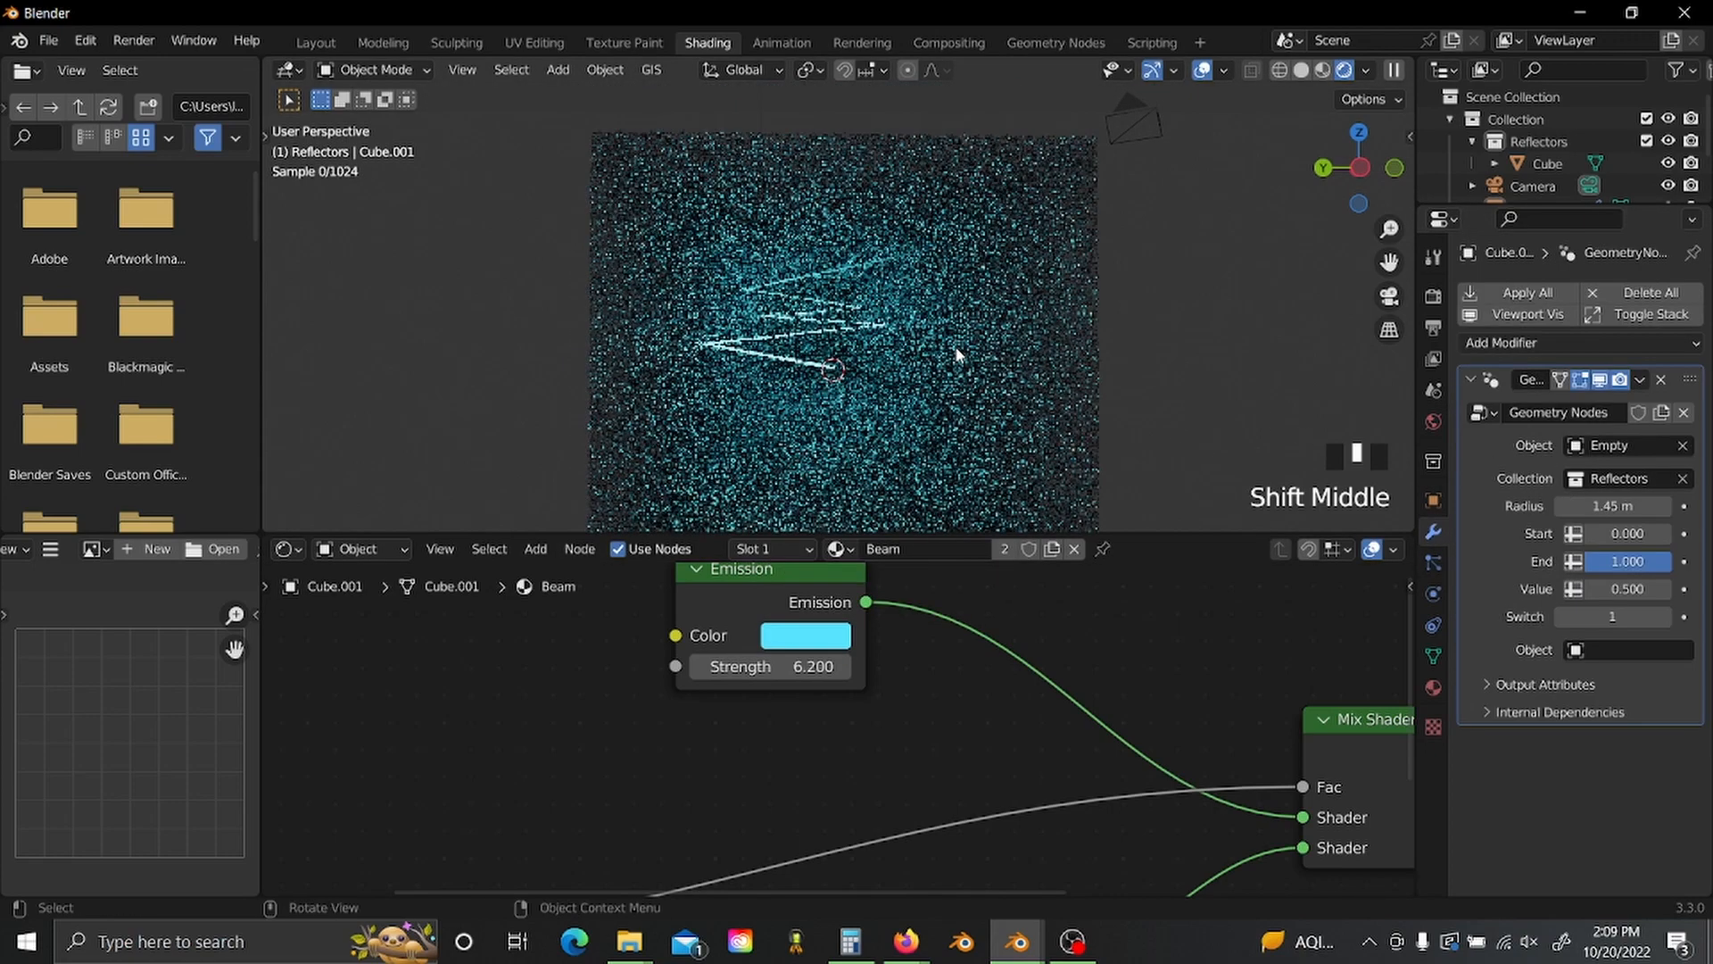
{"action": "scroll", "coordinate": [1122, 425], "scroll_direction": "up", "scroll_amount": 2}
{"action": "left_click_drag", "start_coordinate": [1665, 506], "coordinate": [1428, 506], "text": "shift"}
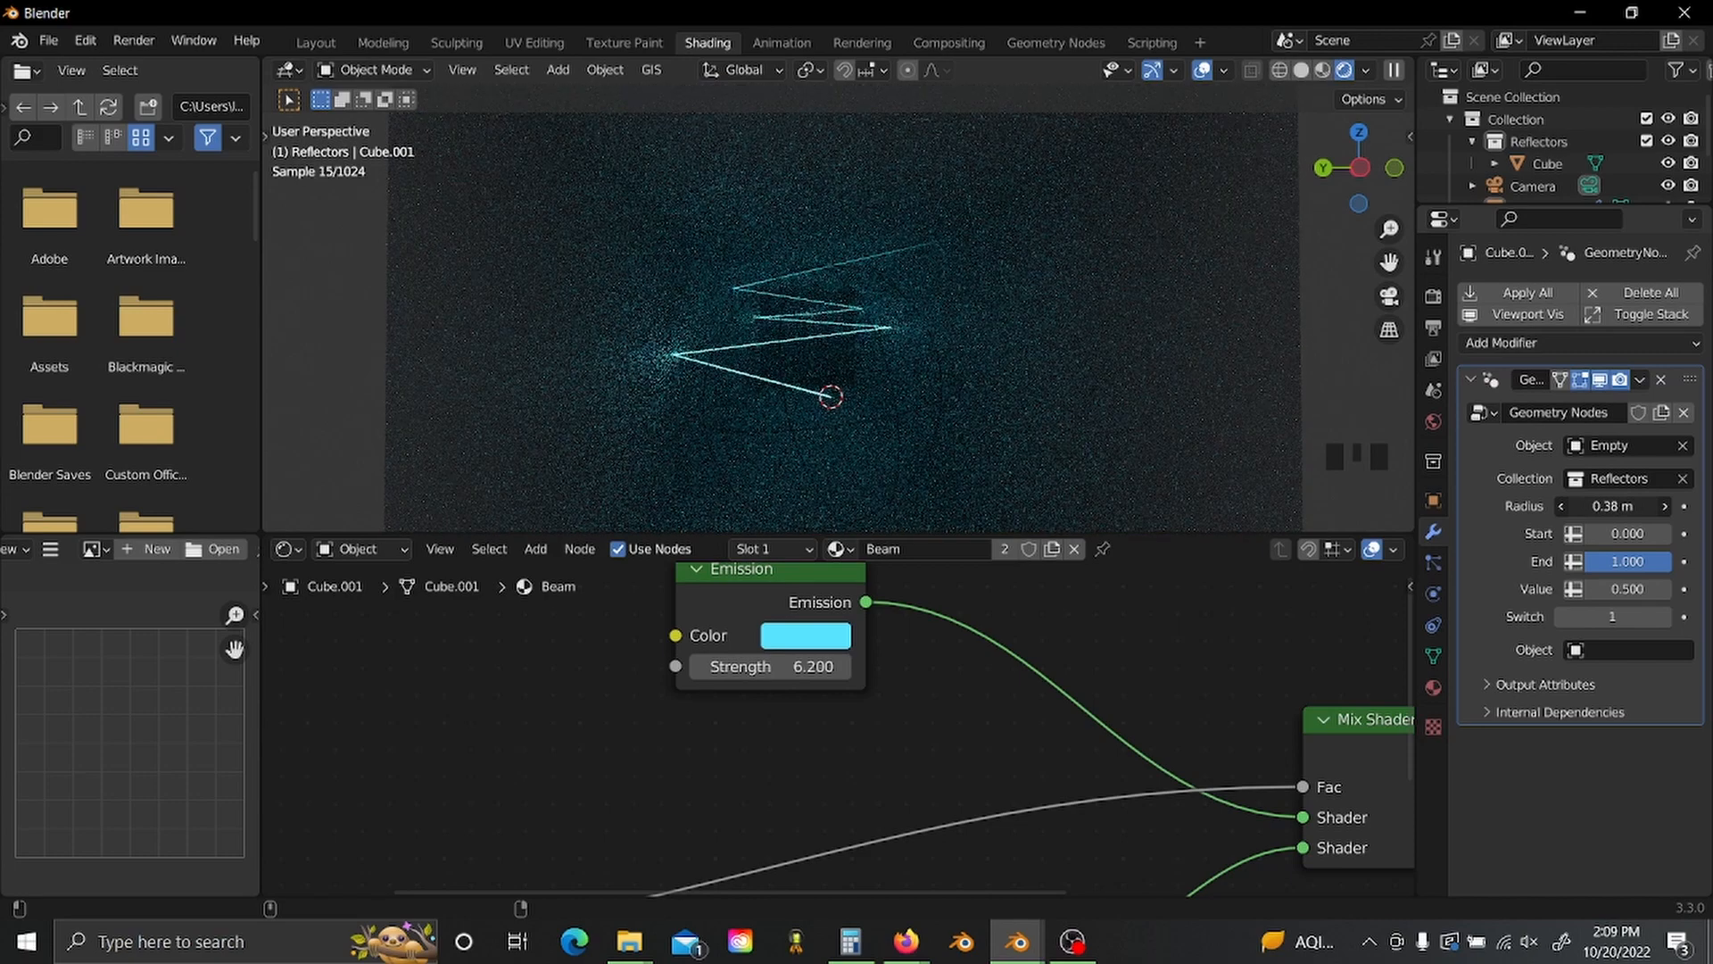
{"action": "scroll", "coordinate": [773, 695], "scroll_direction": "up", "scroll_amount": 2}
- Insert a ColorRamp node on the link between the Attribute node and the Mix Shader's Fac input
{"action": "left_click", "coordinate": [746, 737]}
{"action": "middle_click_drag", "start_coordinate": [868, 701], "coordinate": [1120, 605]}
{"action": "left_click_drag", "start_coordinate": [620, 737], "coordinate": [374, 729]}
{"action": "left_click", "coordinate": [720, 748]}
{"action": "key", "text": "shift+a"}
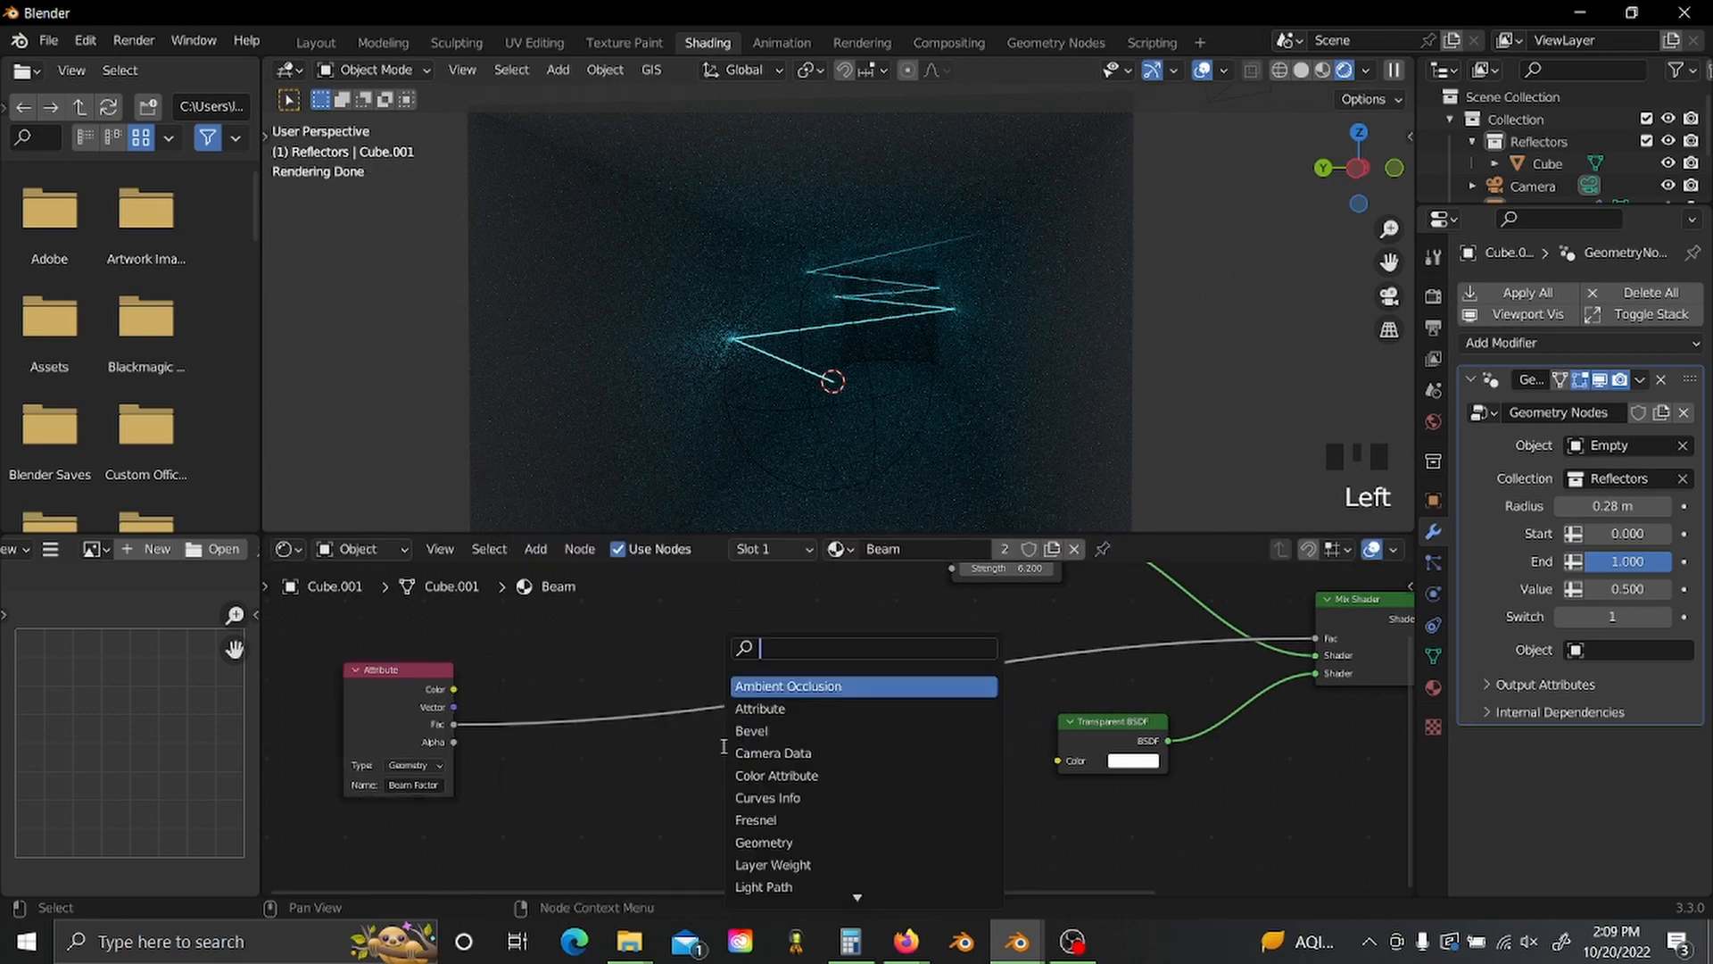
{"action": "type", "text": "colo"}
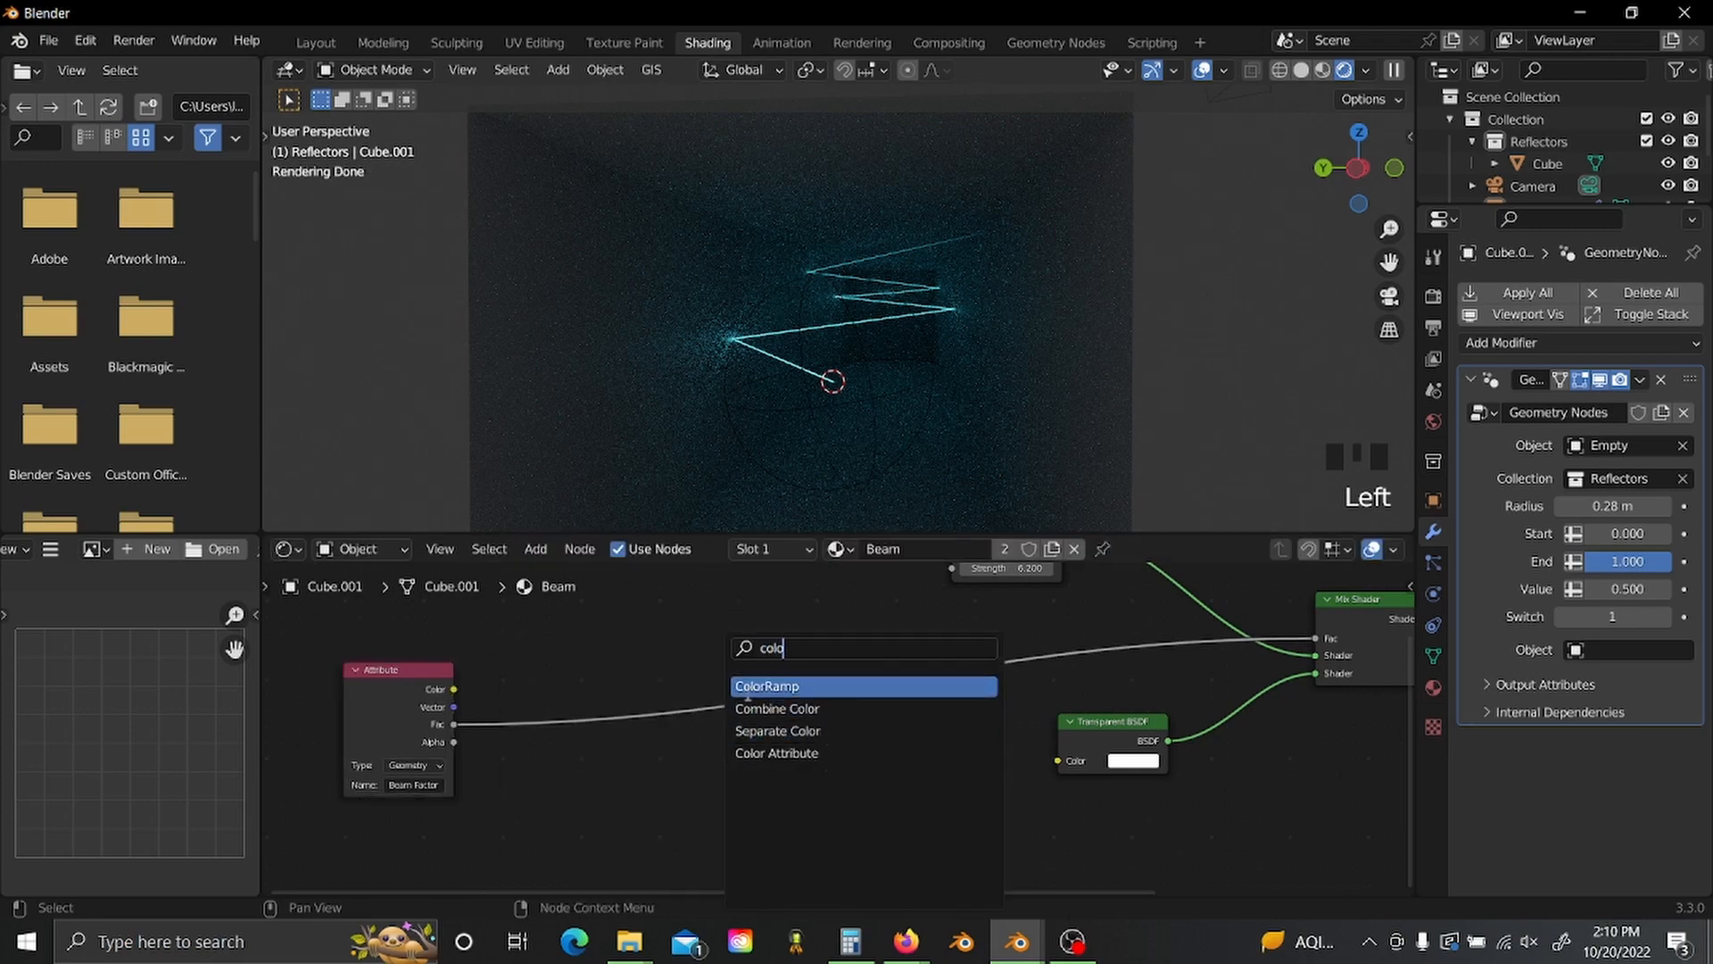
{"action": "left_click", "coordinate": [768, 685]}
{"action": "left_click", "coordinate": [678, 683]}
- Set the ColorRamp's interpolation to B-Spline
{"action": "scroll", "coordinate": [636, 674], "scroll_direction": "up", "scroll_amount": 8}
{"action": "left_click", "coordinate": [636, 665]}
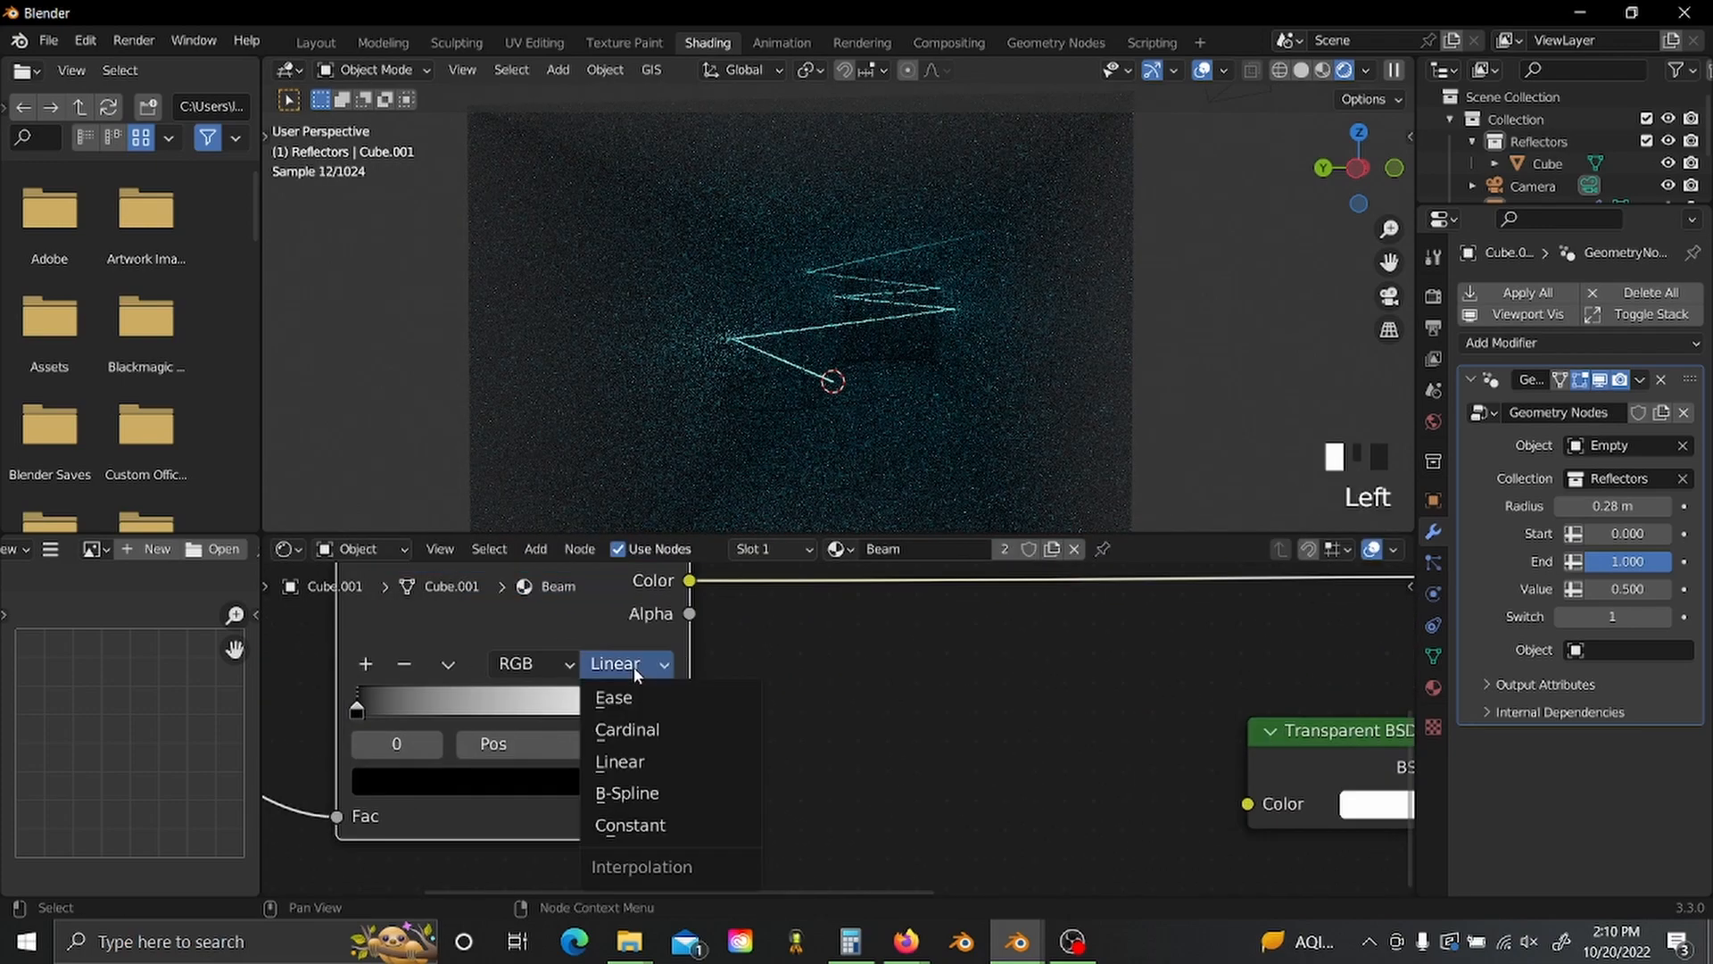
{"action": "left_click", "coordinate": [715, 785]}
{"action": "middle_click_drag", "start_coordinate": [875, 726], "coordinate": [1127, 708]}
{"action": "scroll", "coordinate": [1127, 708], "scroll_direction": "up", "scroll_amount": 2}
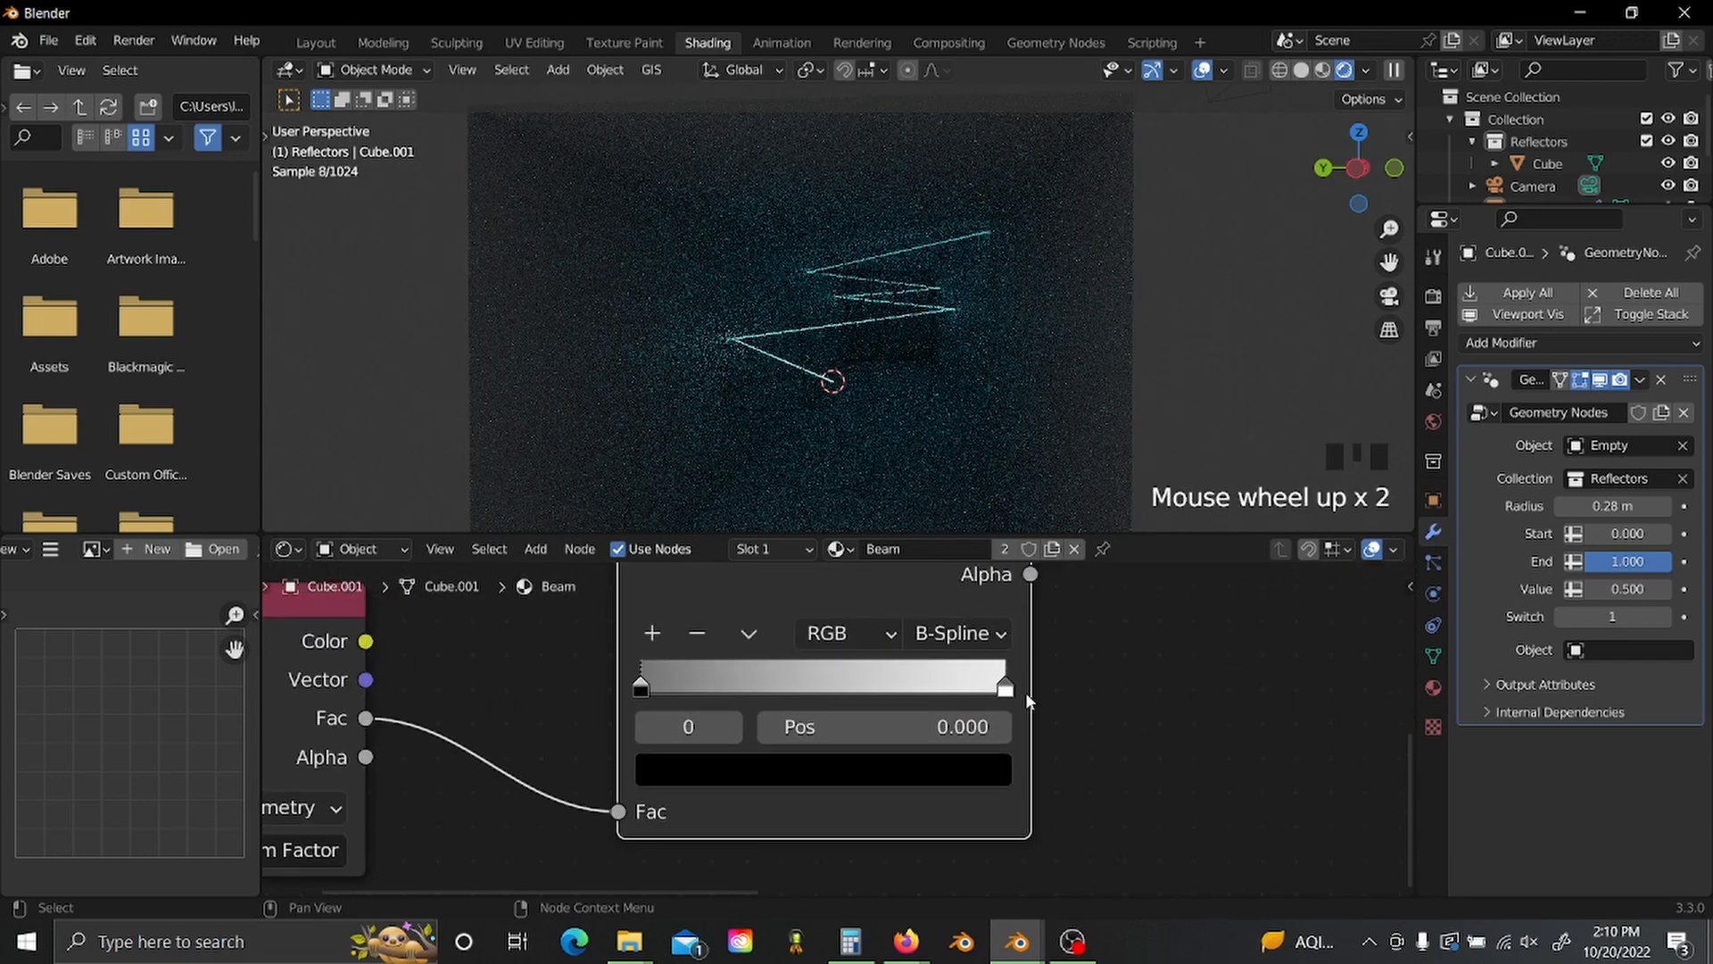
- Adjust the ColorRamp's fade by trying different stop positions, leaving the black stop at 0 and the white stop moved inward
{"action": "left_click_drag", "start_coordinate": [1004, 687], "coordinate": [905, 694]}
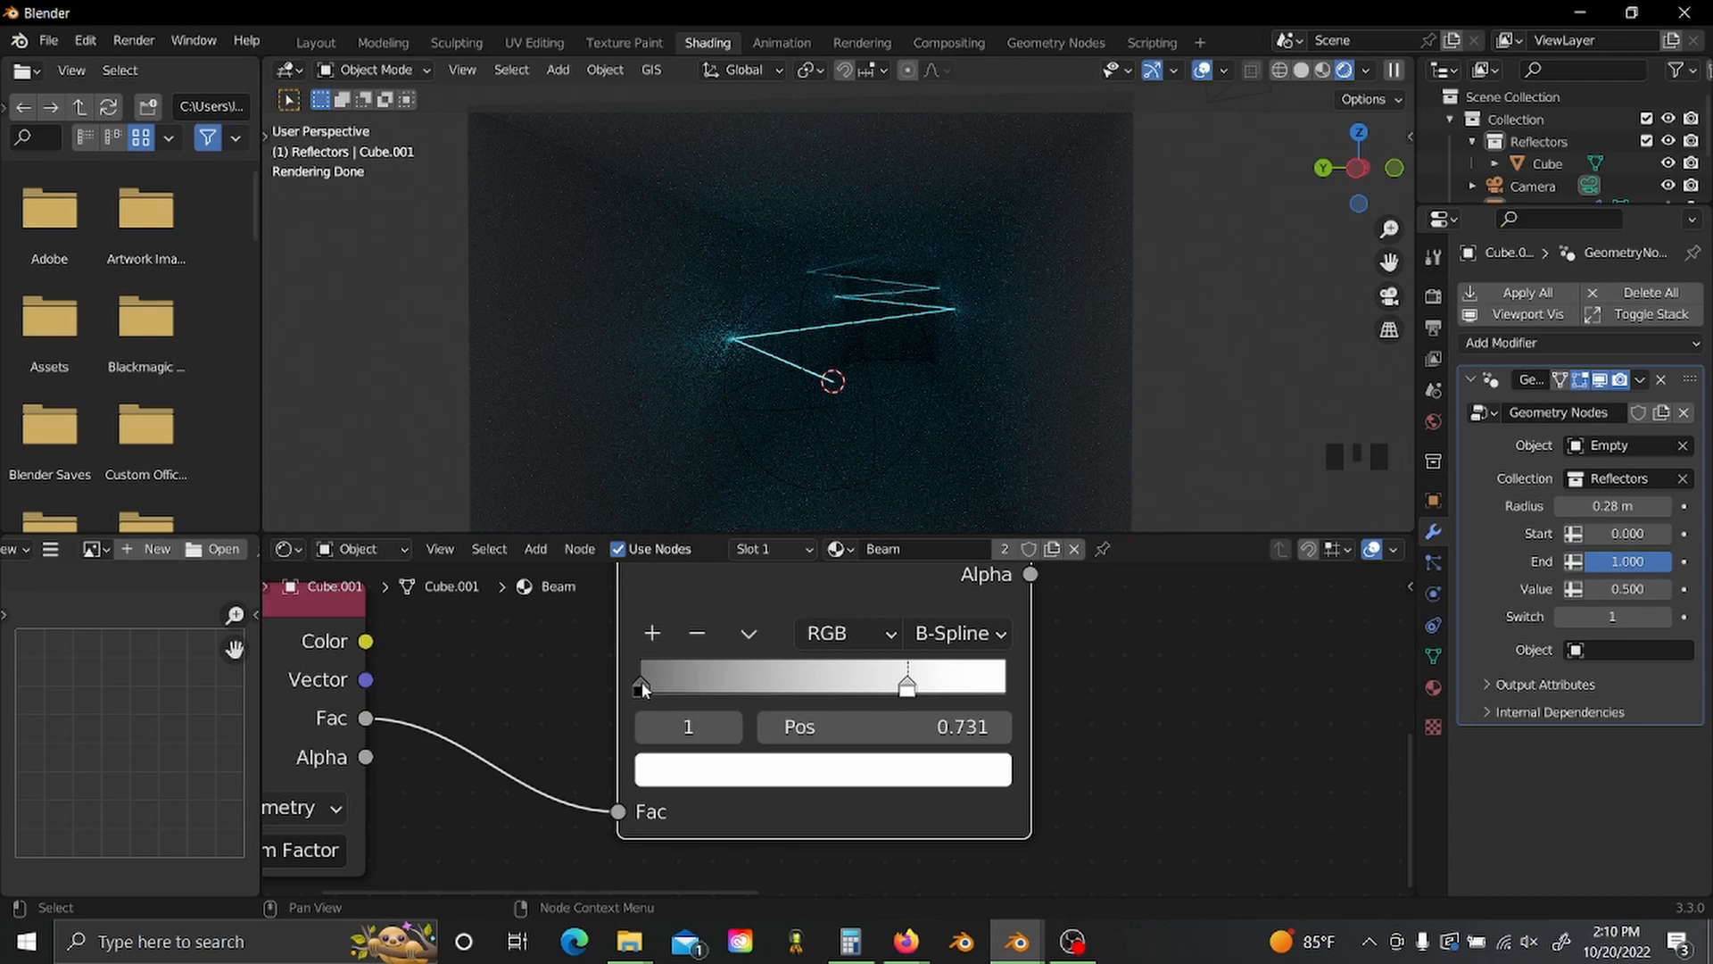
{"action": "left_click_drag", "start_coordinate": [641, 683], "coordinate": [1110, 688]}
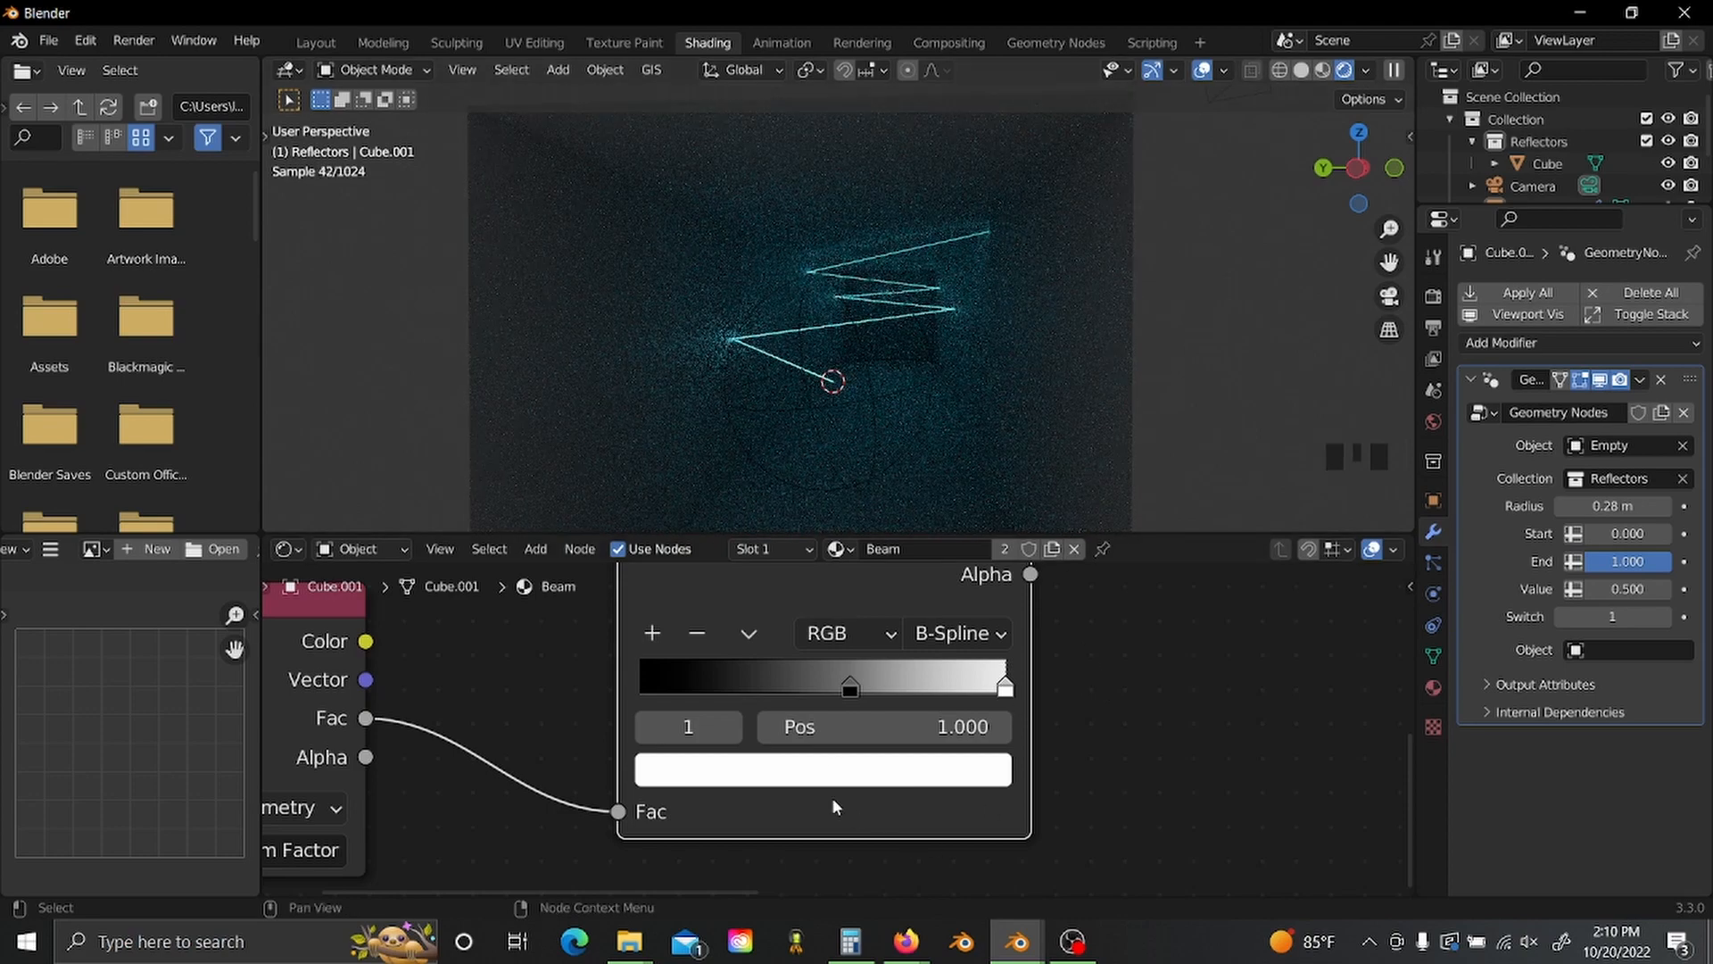
{"action": "left_click_drag", "start_coordinate": [843, 674], "coordinate": [625, 688]}
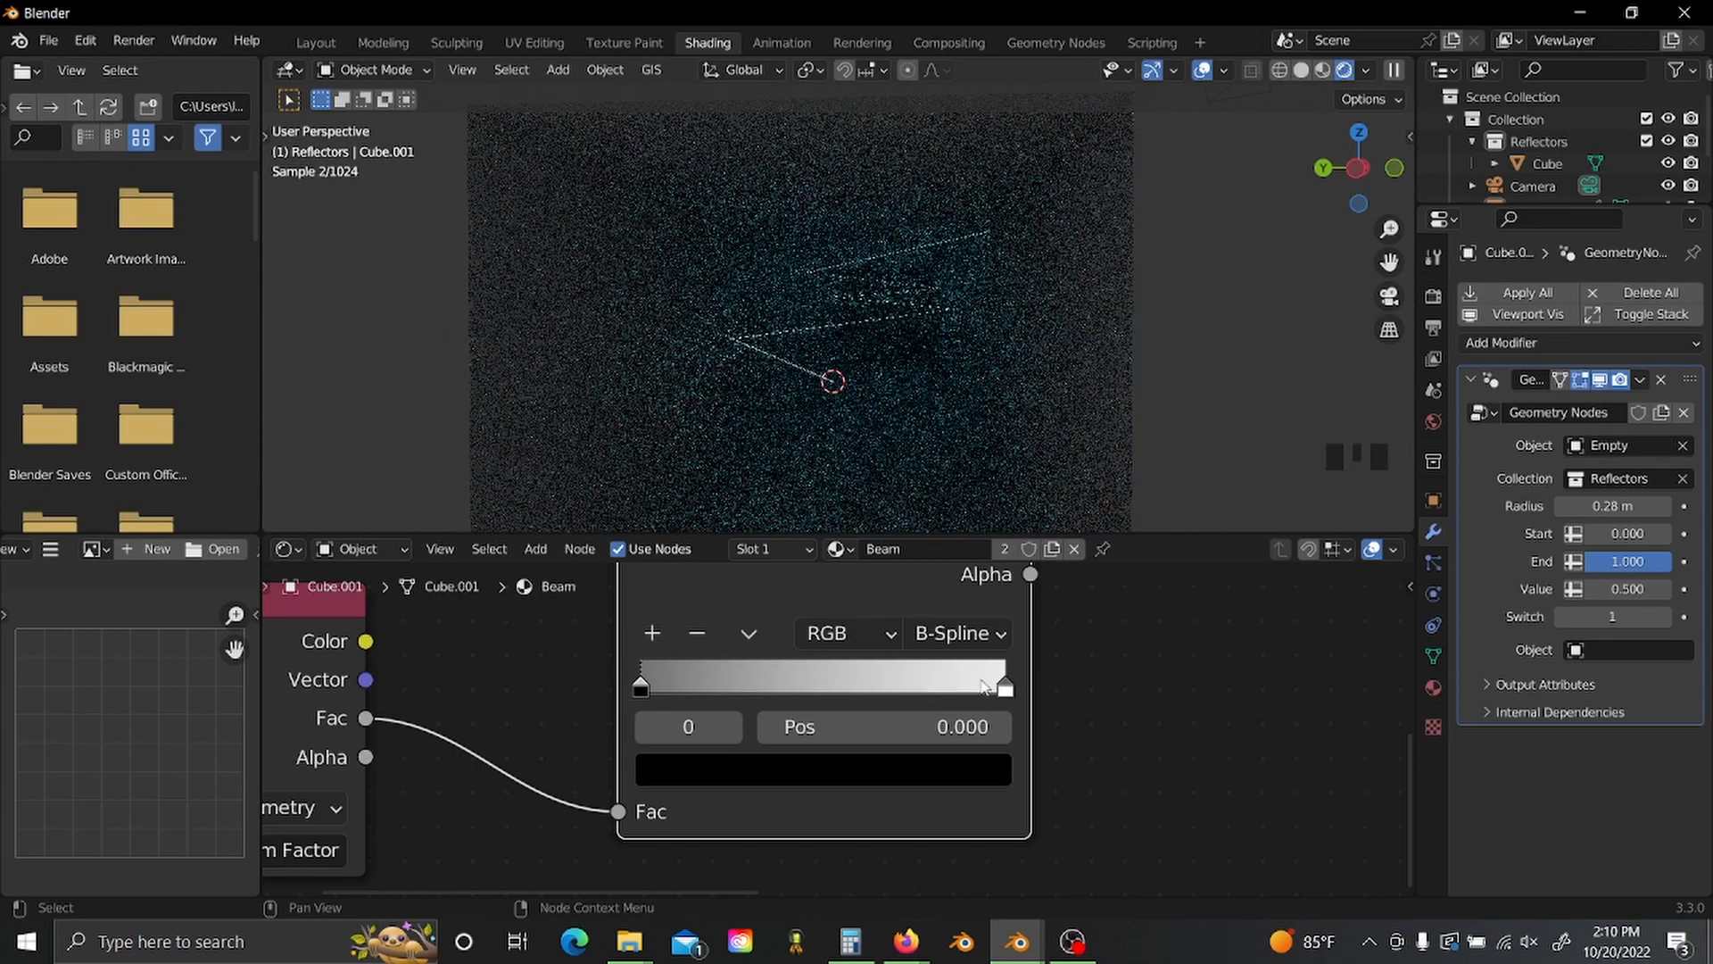
{"action": "left_click_drag", "start_coordinate": [985, 688], "coordinate": [881, 694]}
{"action": "left_click", "coordinate": [1191, 680]}
- Rearrange the node tree by moving the Attribute and ColorRamp nodes lower and the Emission node farther from the Mix Shader
{"action": "scroll", "coordinate": [1161, 689], "scroll_direction": "down", "scroll_amount": 7}
{"action": "scroll", "coordinate": [1123, 700], "scroll_direction": "down", "scroll_amount": 2}
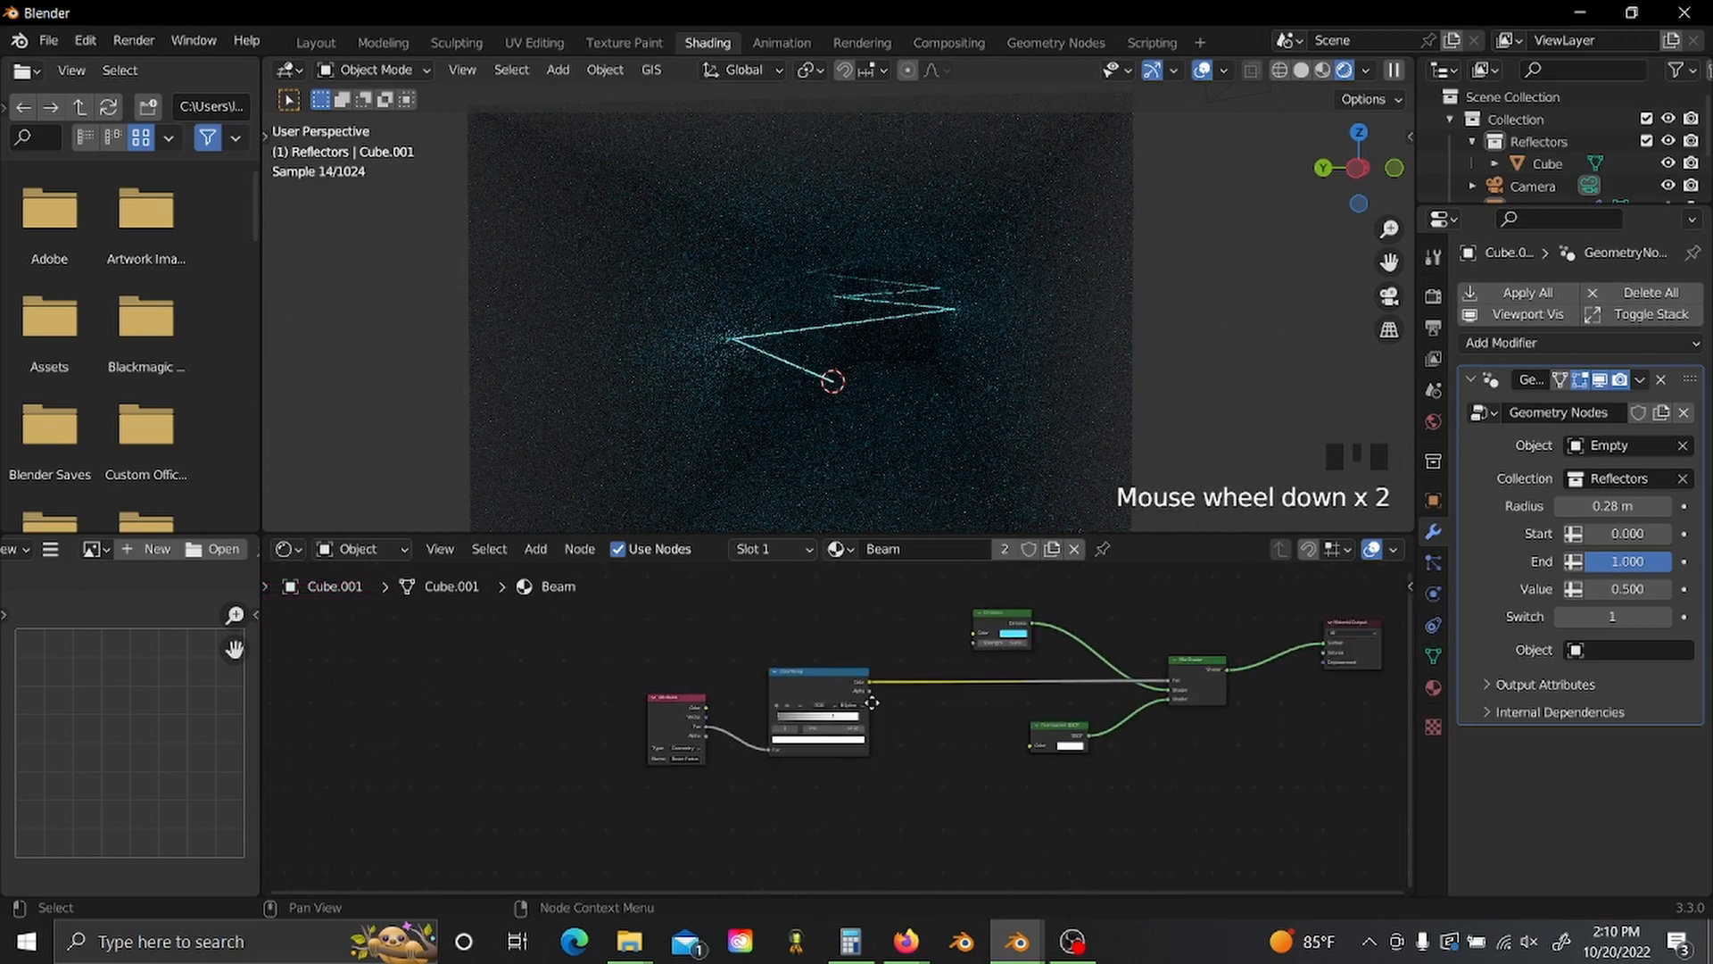
{"action": "middle_click_drag", "start_coordinate": [934, 705], "coordinate": [753, 713]}
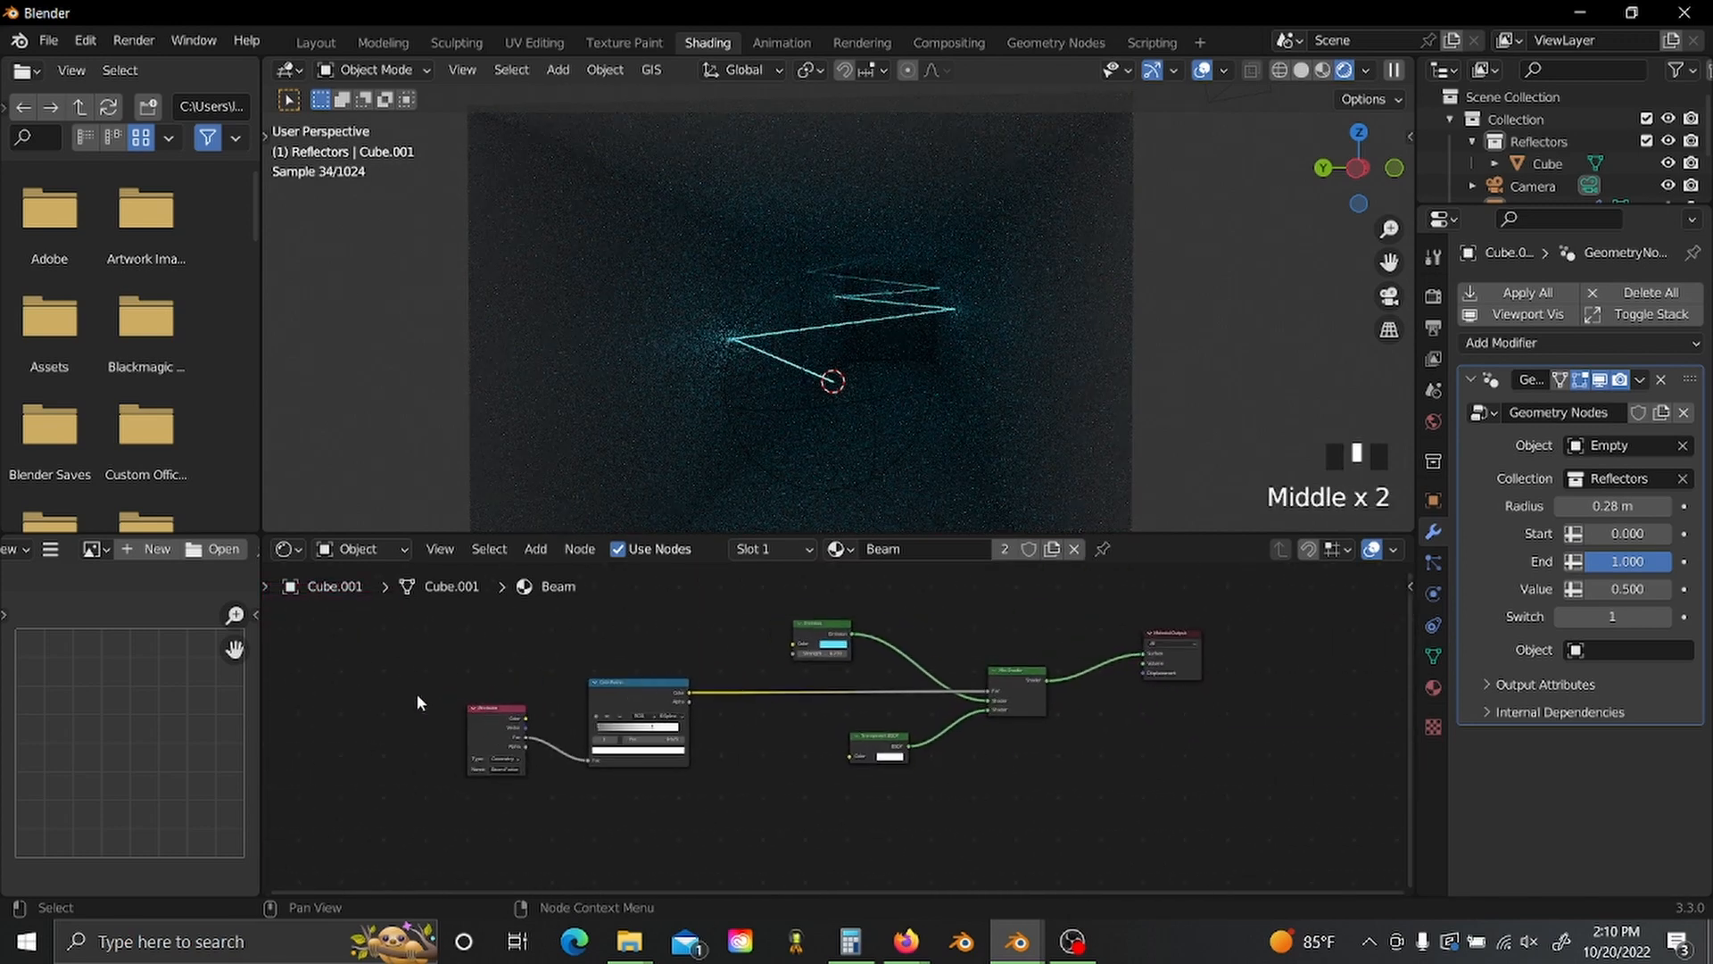
{"action": "left_click_drag", "start_coordinate": [416, 693], "coordinate": [650, 773]}
{"action": "left_click_drag", "start_coordinate": [663, 681], "coordinate": [669, 811]}
{"action": "middle_click_drag", "start_coordinate": [705, 653], "coordinate": [666, 779]}
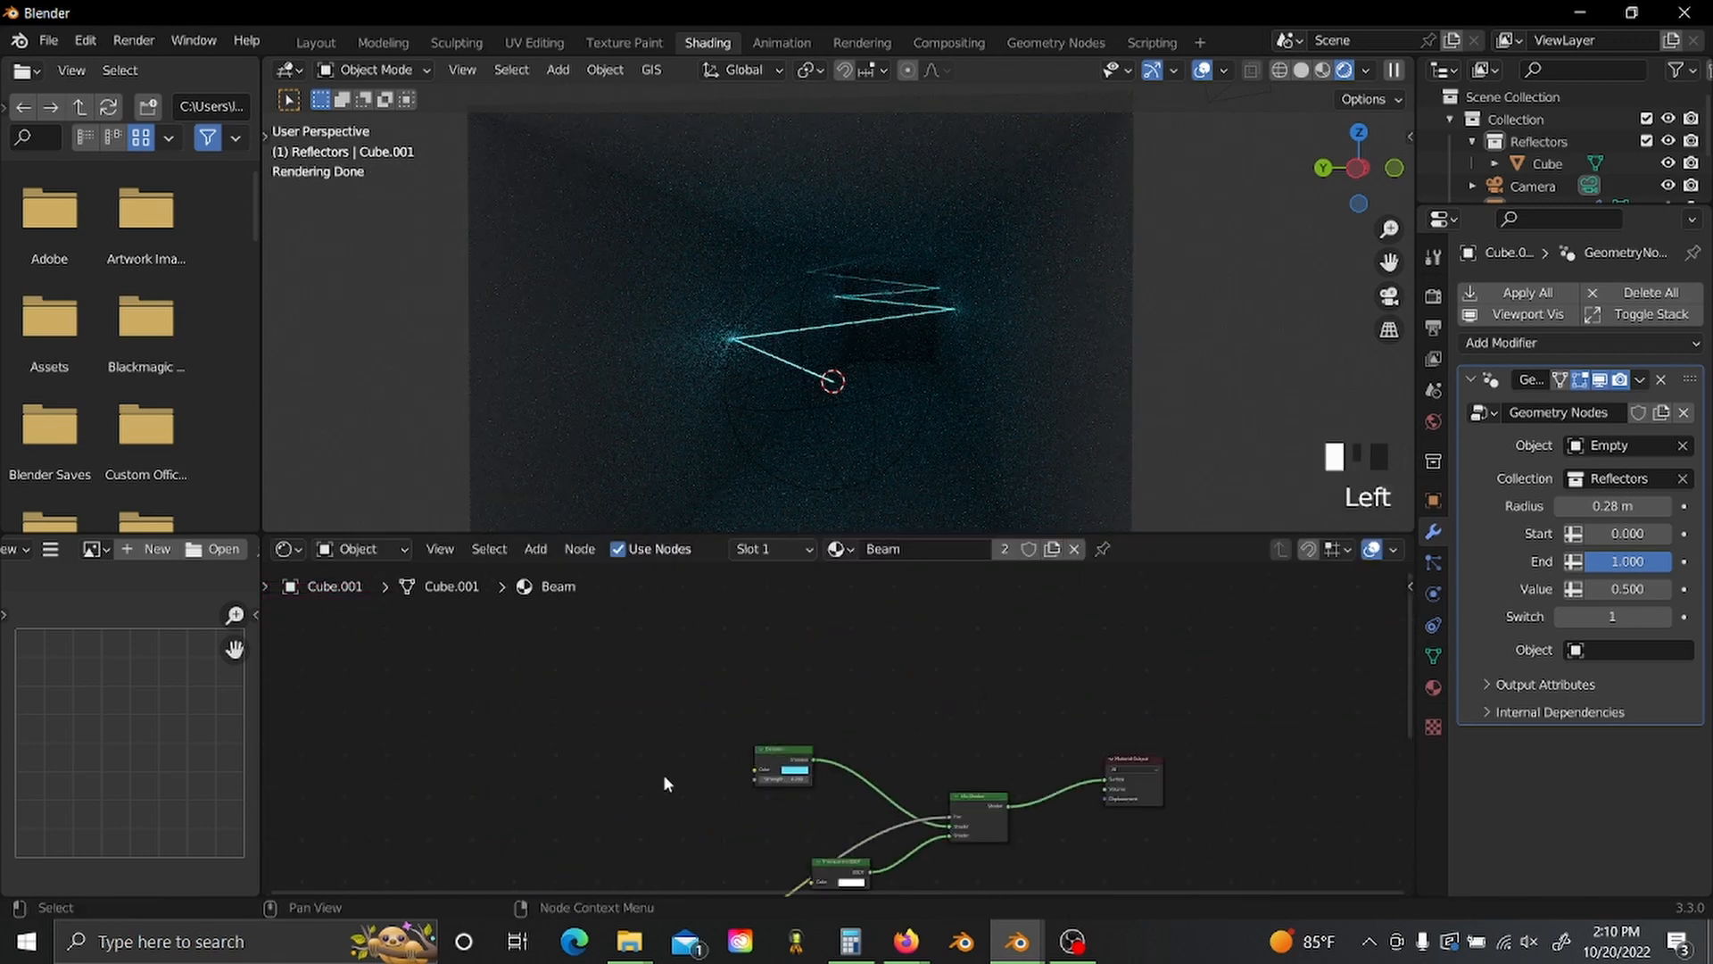
{"action": "scroll", "coordinate": [758, 767], "scroll_direction": "up", "scroll_amount": 1}
{"action": "left_click", "coordinate": [769, 771]}
{"action": "left_click_drag", "start_coordinate": [770, 774], "coordinate": [678, 699]}
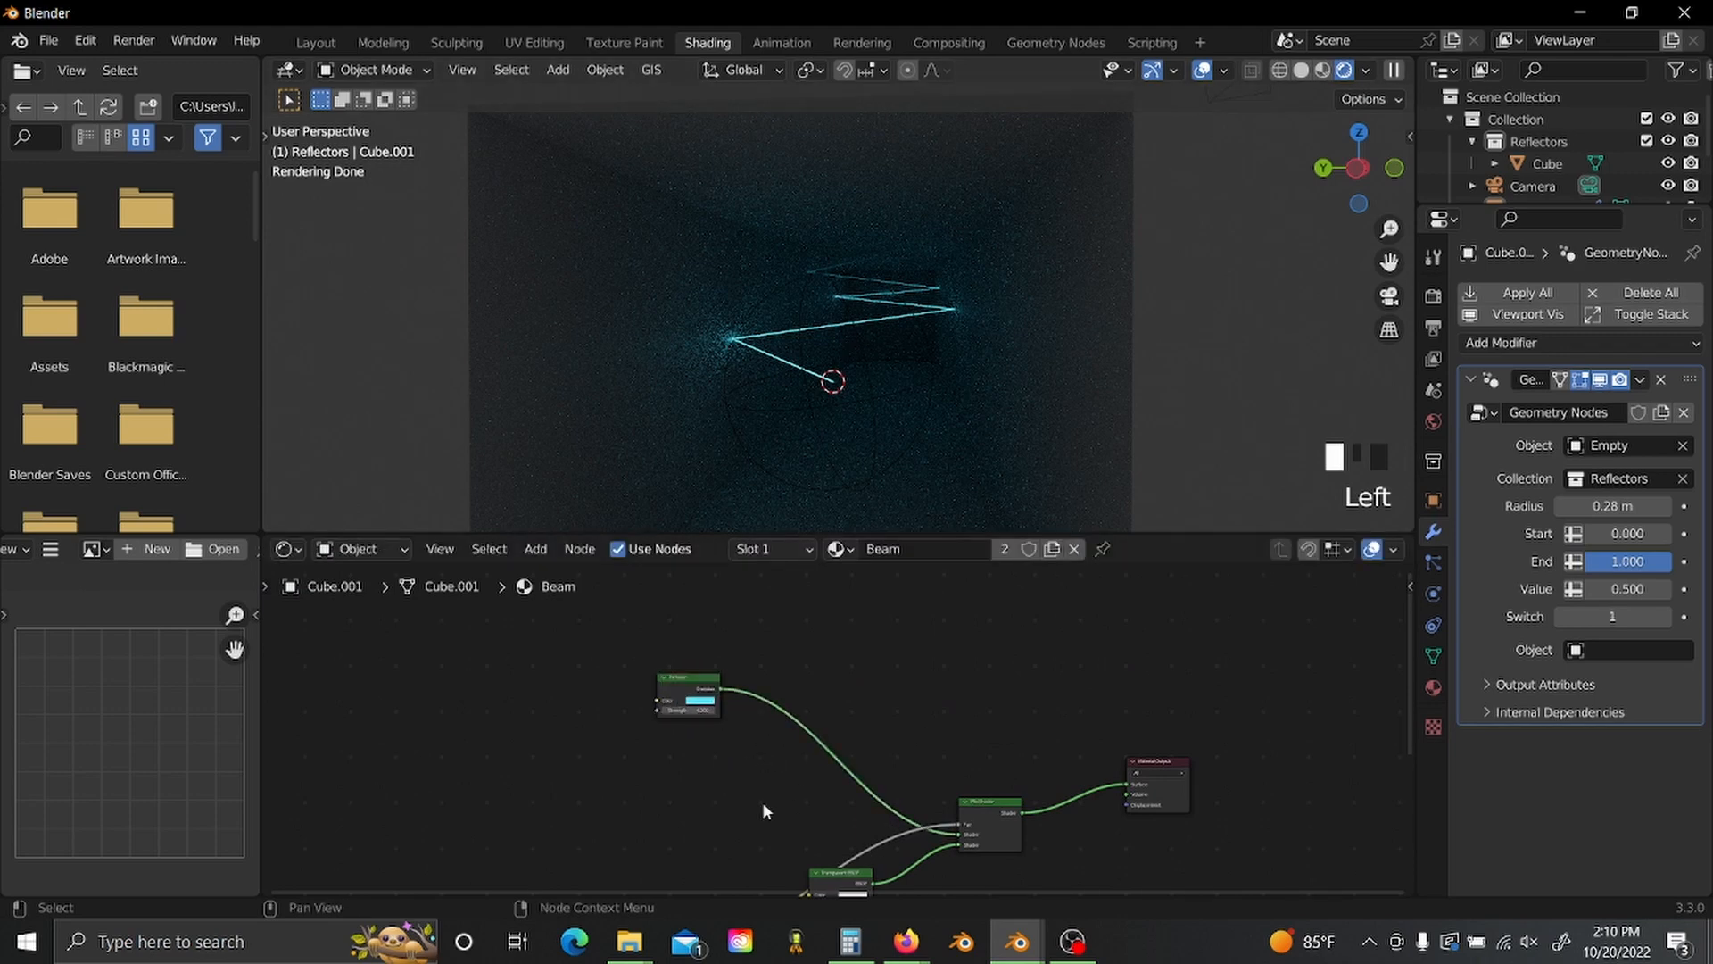
- Add a Blackbody node to the Beam material, placing it on the input side of the Emission node
{"action": "scroll", "coordinate": [774, 731], "scroll_direction": "up", "scroll_amount": 4}
{"action": "key", "text": "shift+a"}
{"action": "mouse_move", "coordinate": [776, 738]}
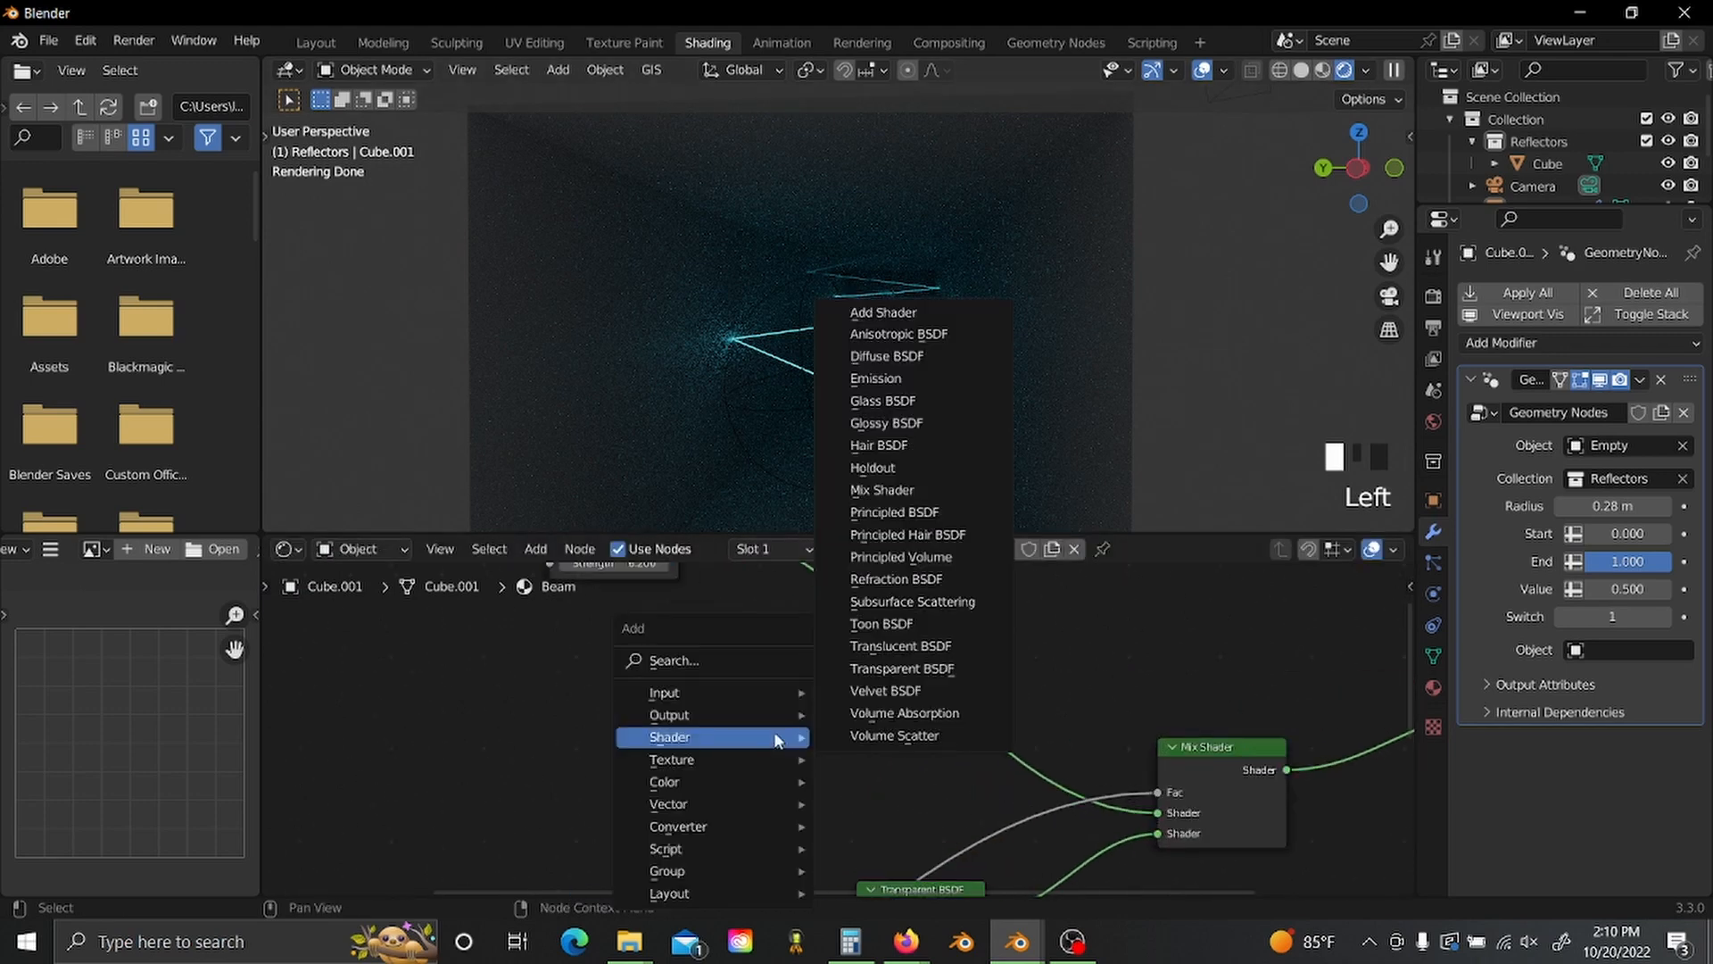
{"action": "type", "text": "bl"}
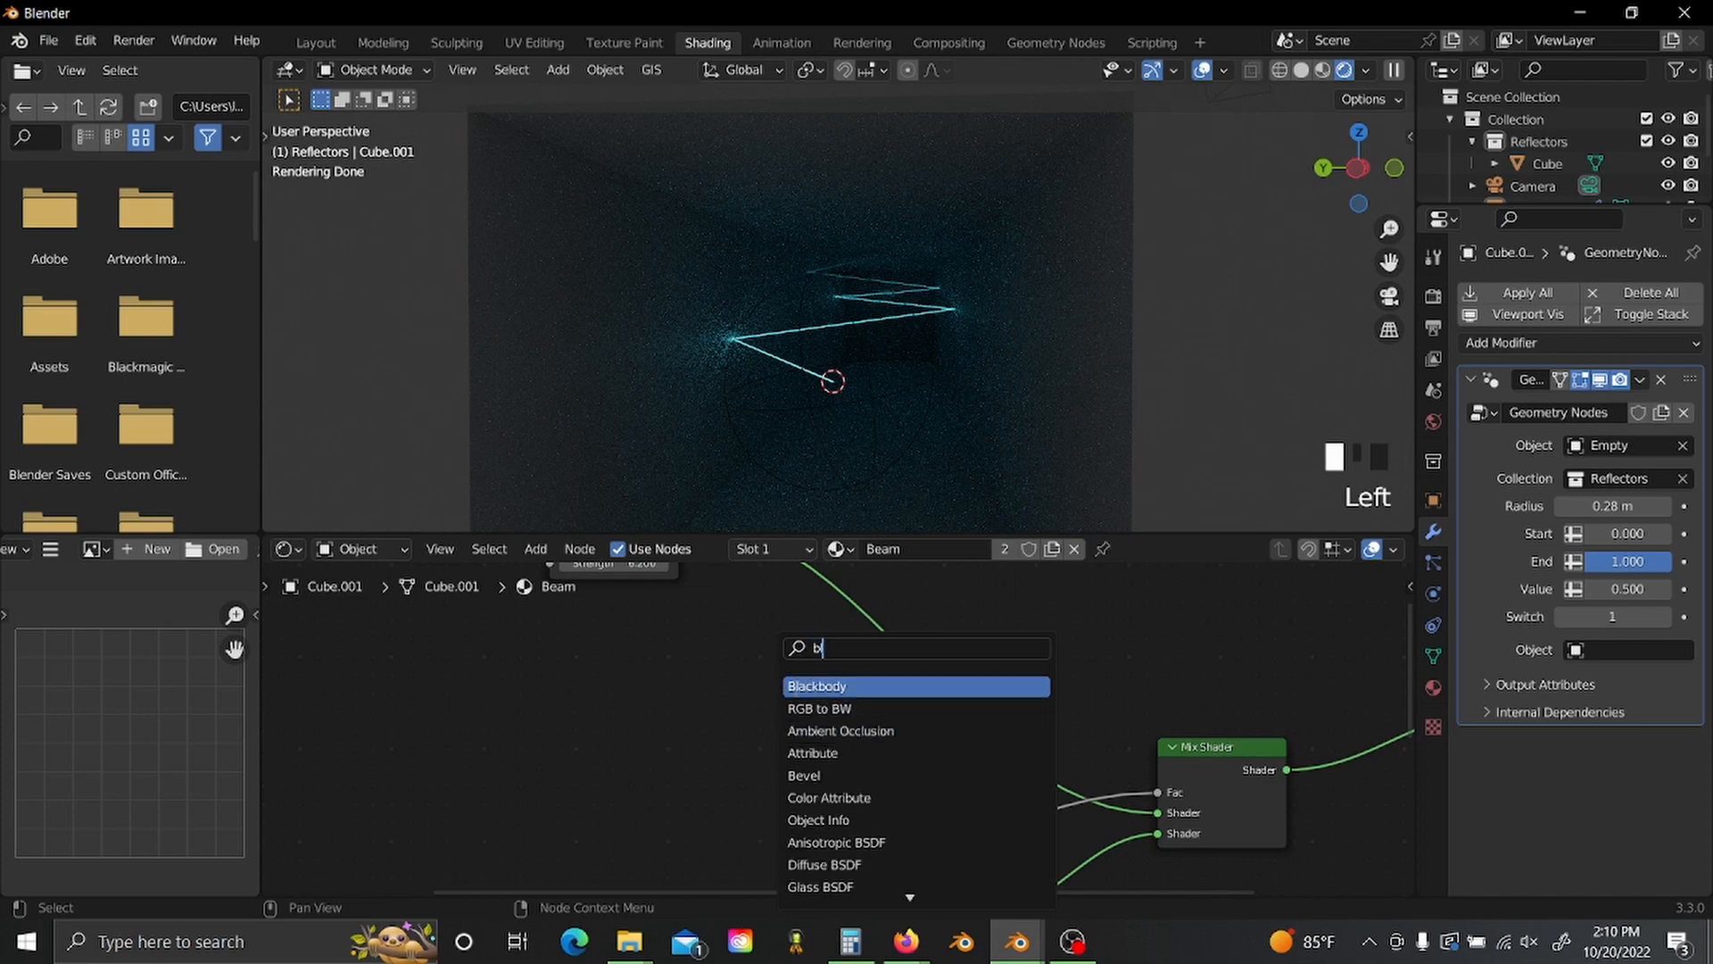
{"action": "key", "text": "Return"}
{"action": "left_click", "coordinate": [222, 562]}
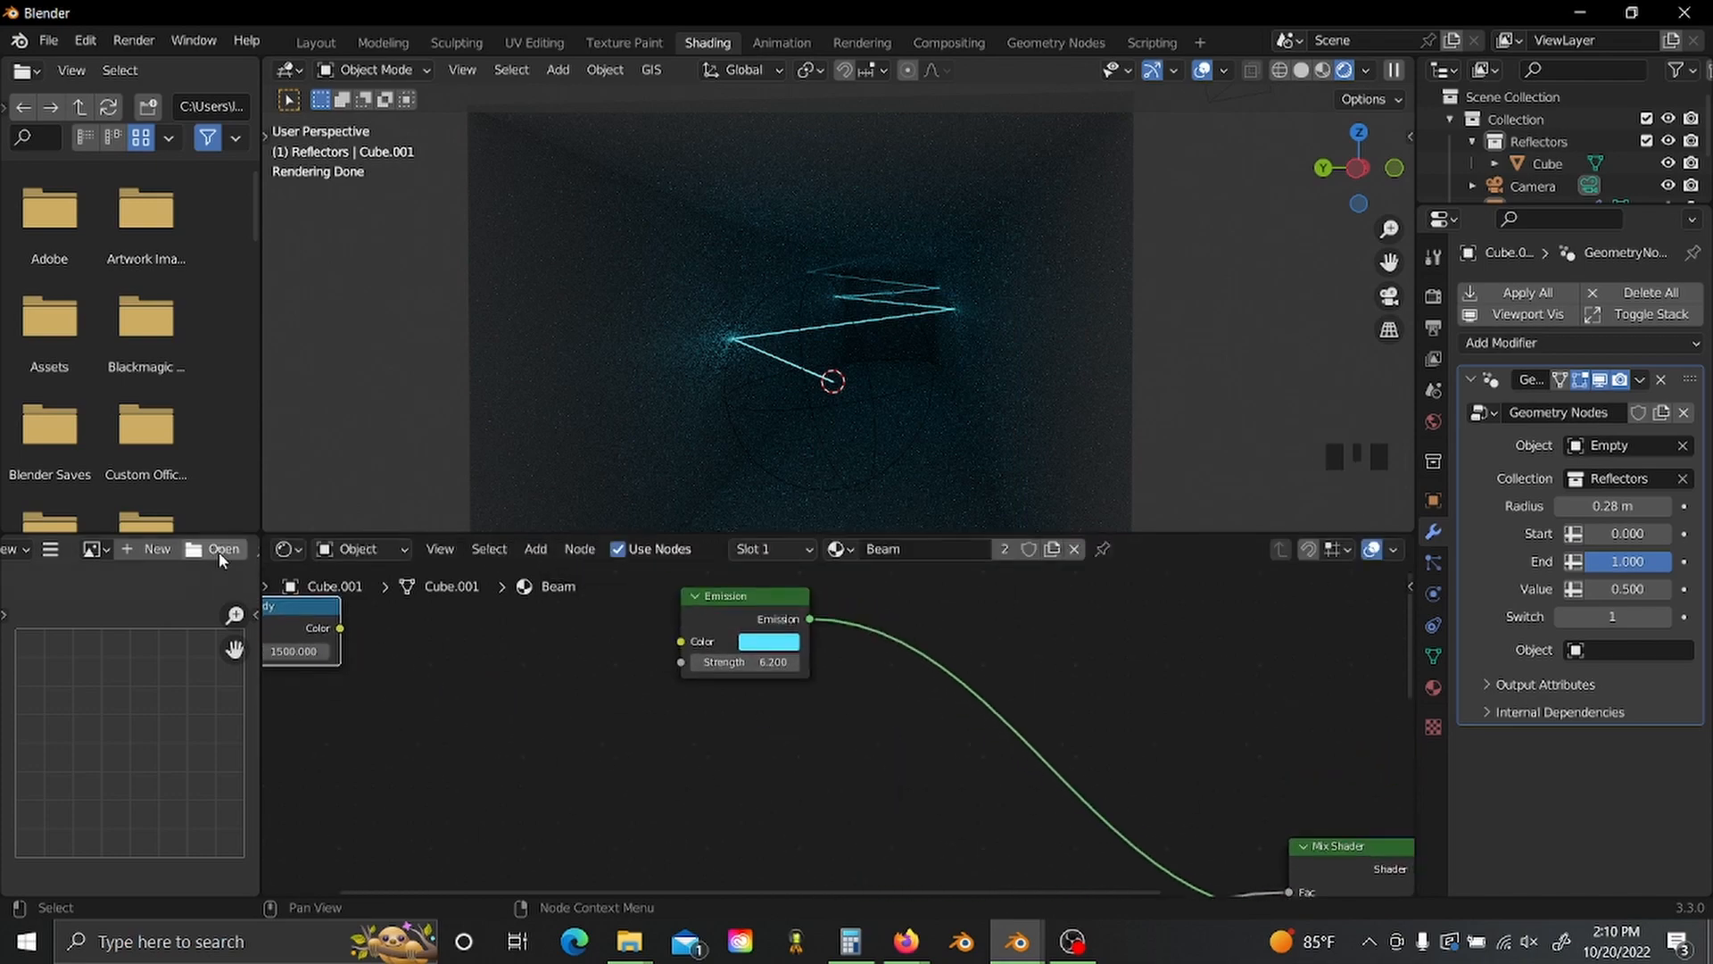
- Connect the Blackbody node's Color output to the Emission node's Color input
{"action": "middle_click_drag", "start_coordinate": [478, 721], "coordinate": [702, 775]}
{"action": "scroll", "coordinate": [703, 775], "scroll_direction": "up", "scroll_amount": 1}
{"action": "left_click_drag", "start_coordinate": [543, 684], "coordinate": [928, 702]}
{"action": "left_click", "coordinate": [713, 759]}
{"action": "middle_click_drag", "start_coordinate": [808, 754], "coordinate": [966, 746]}
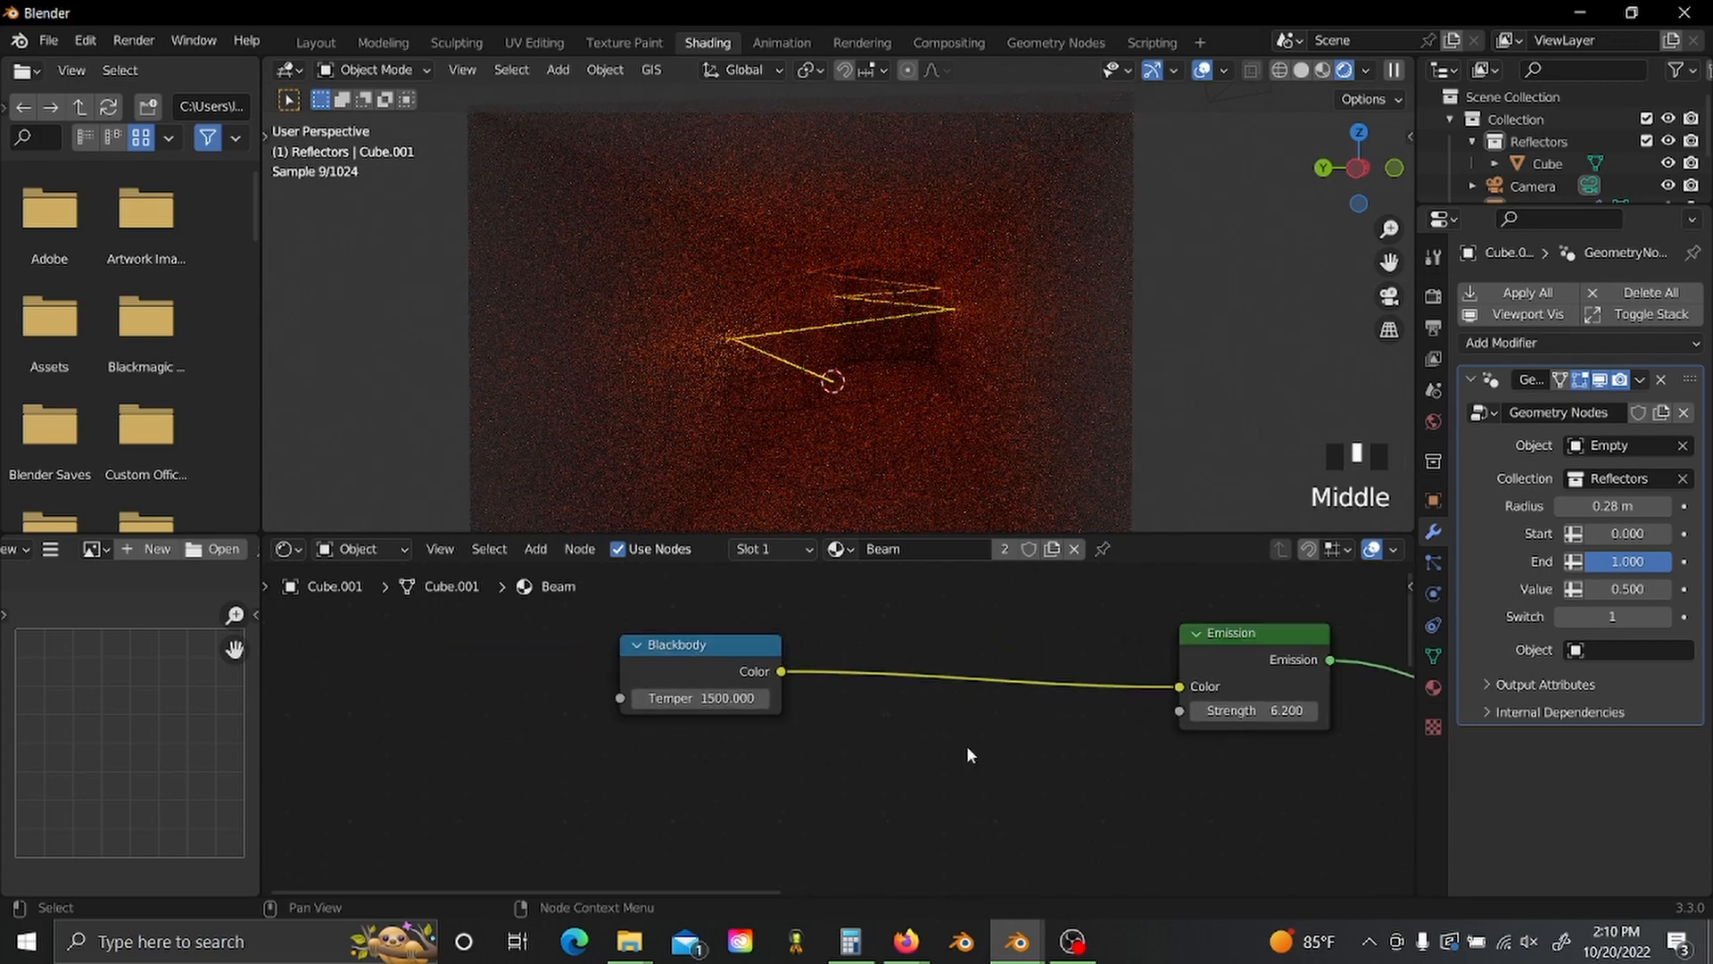
- Try different temperature values on the Blackbody node to compare beam colors, cancelling each change
{"action": "scroll", "coordinate": [857, 728], "scroll_direction": "up", "scroll_amount": 5}
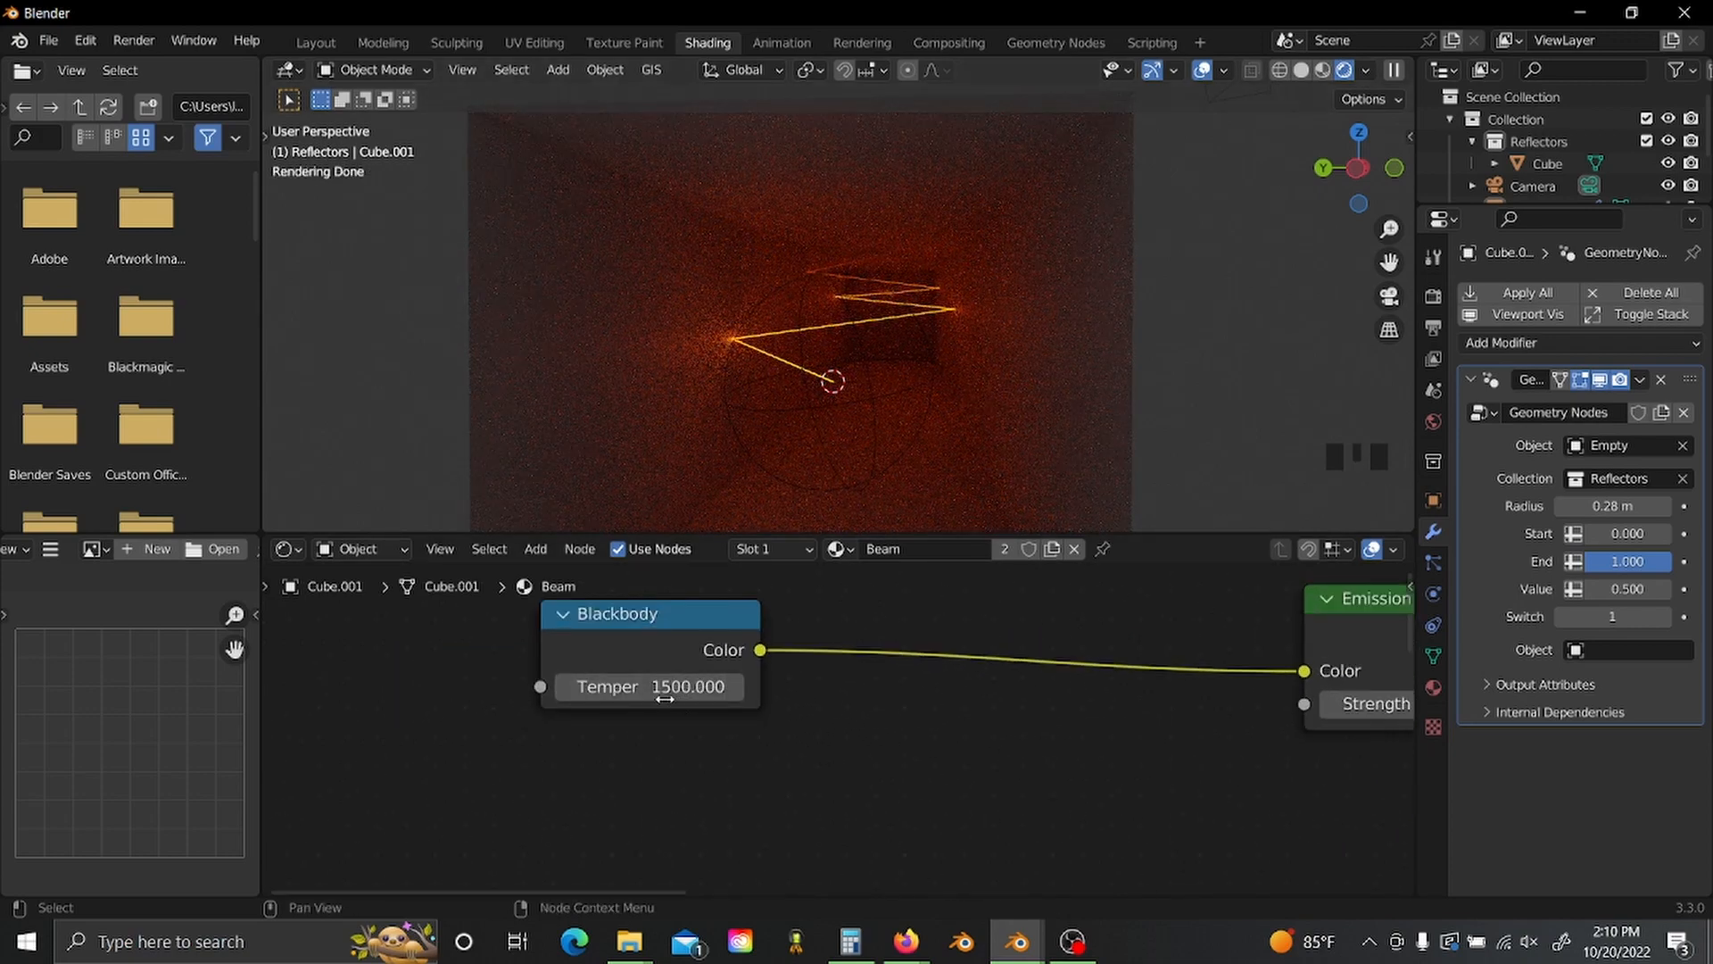
{"action": "left_click_drag", "start_coordinate": [676, 686], "coordinate": [759, 685]}
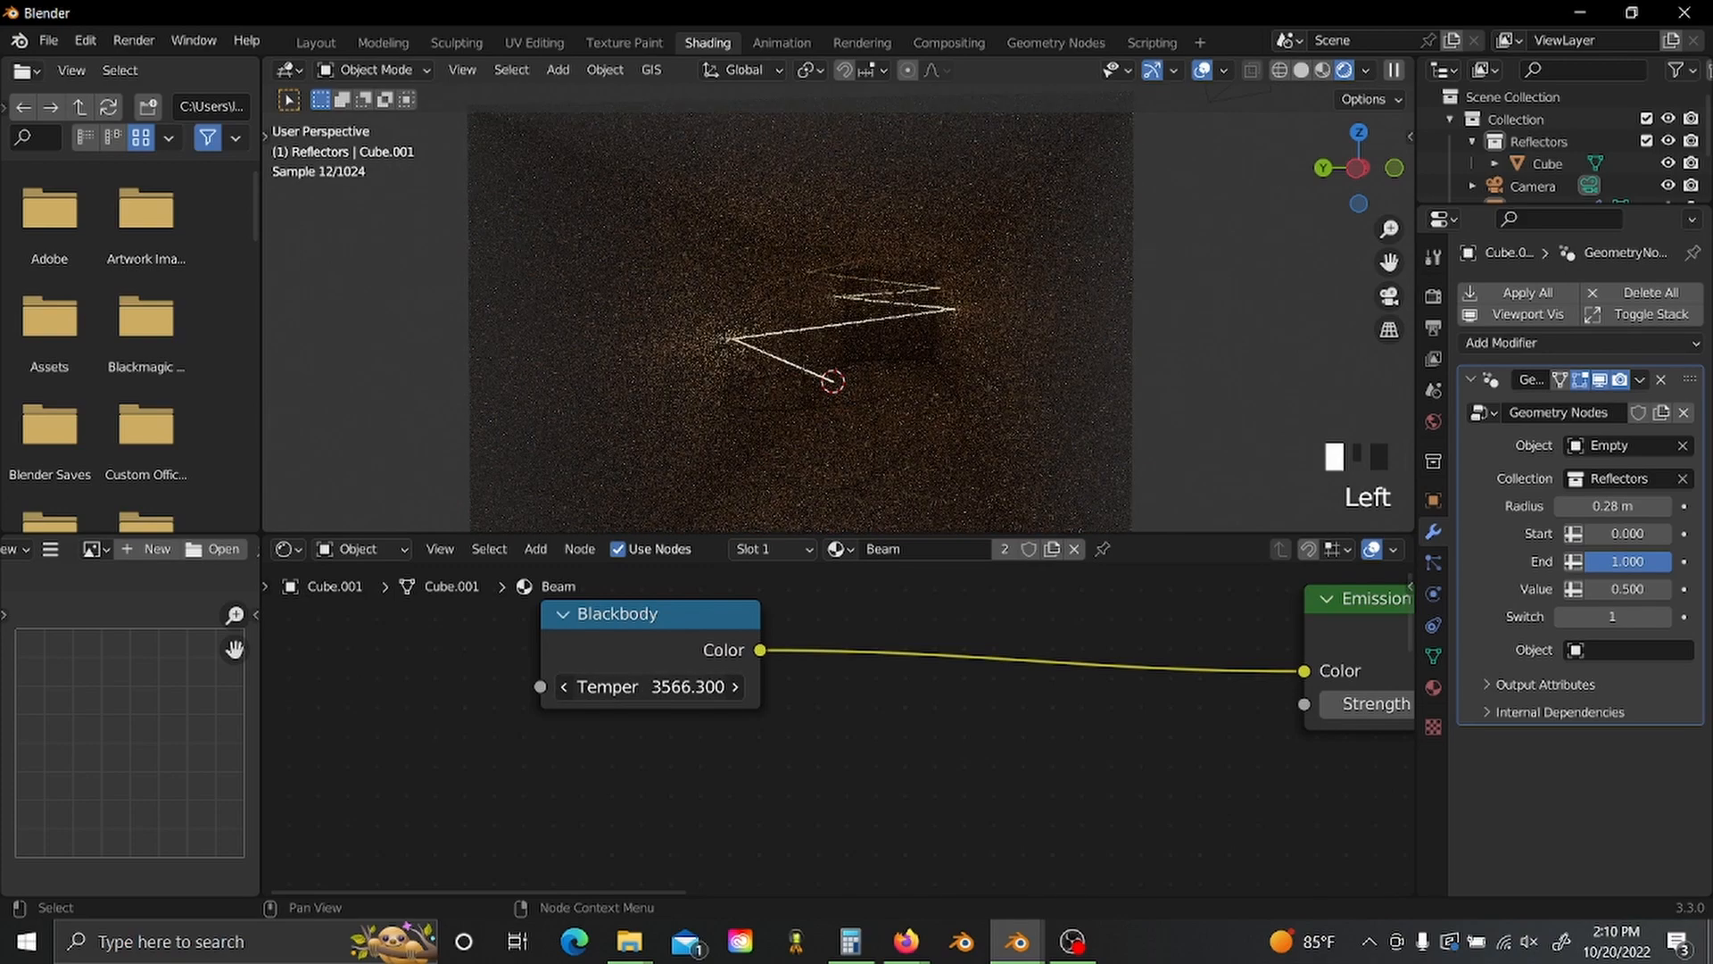
{"action": "key", "text": "Escape"}
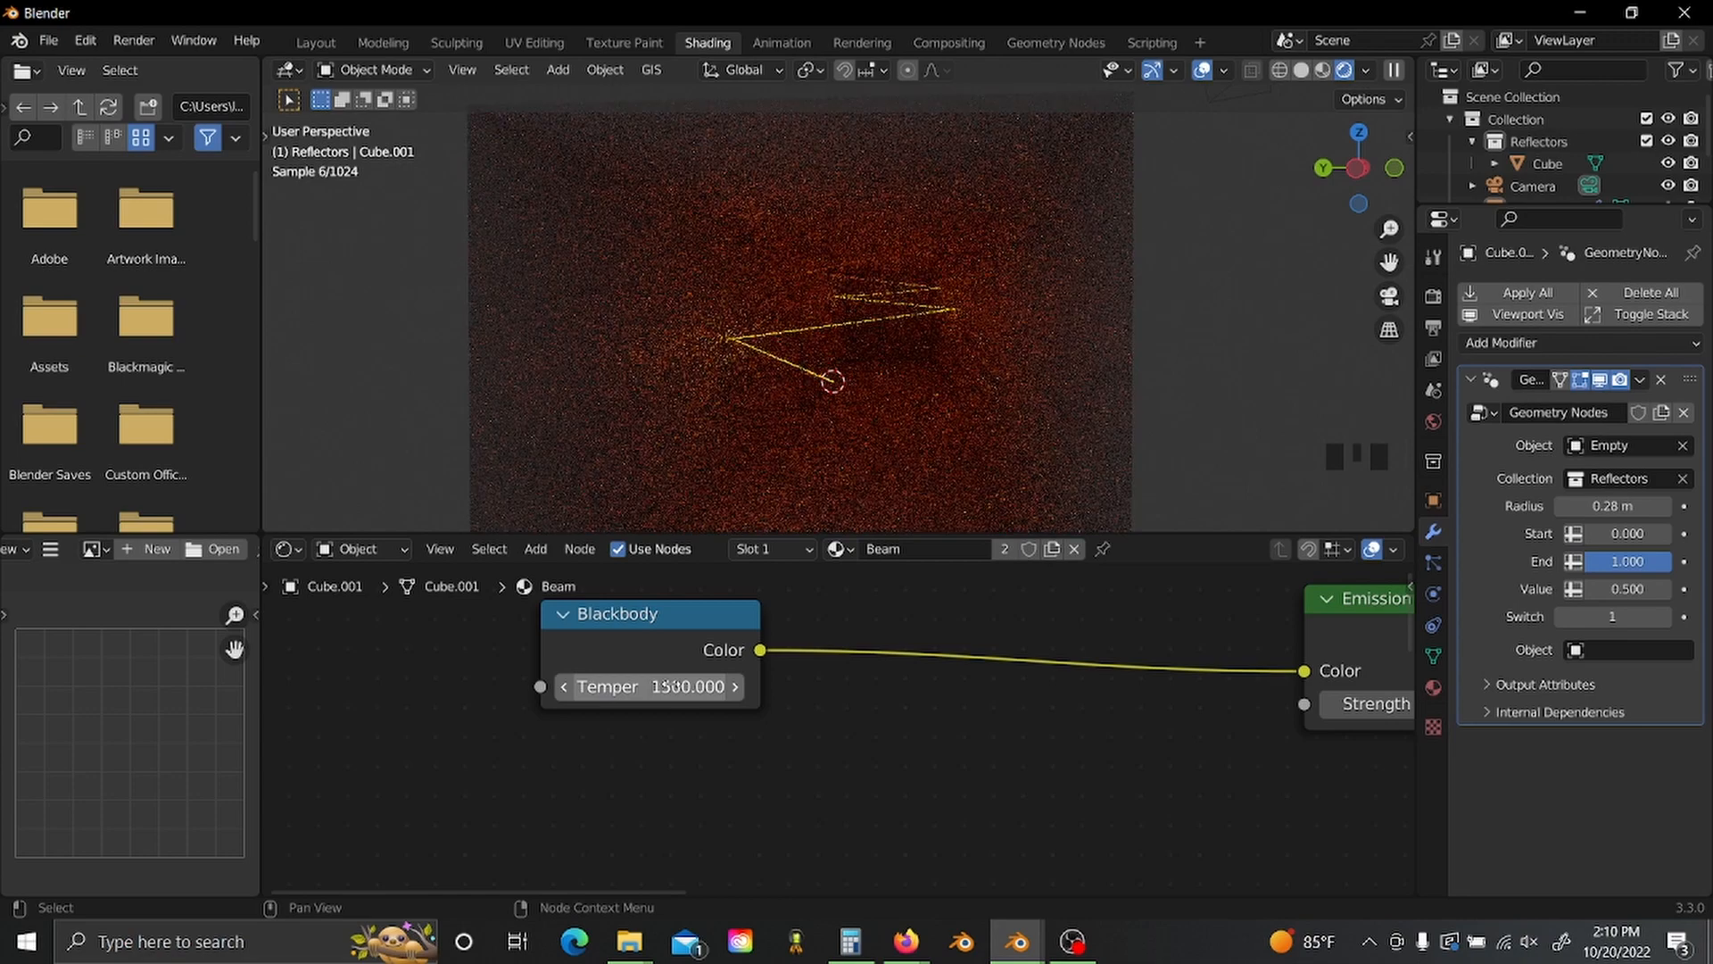
{"action": "left_click", "coordinate": [923, 706]}
{"action": "left_click_drag", "start_coordinate": [678, 685], "coordinate": [647, 686]}
{"action": "key", "text": "Escape"}
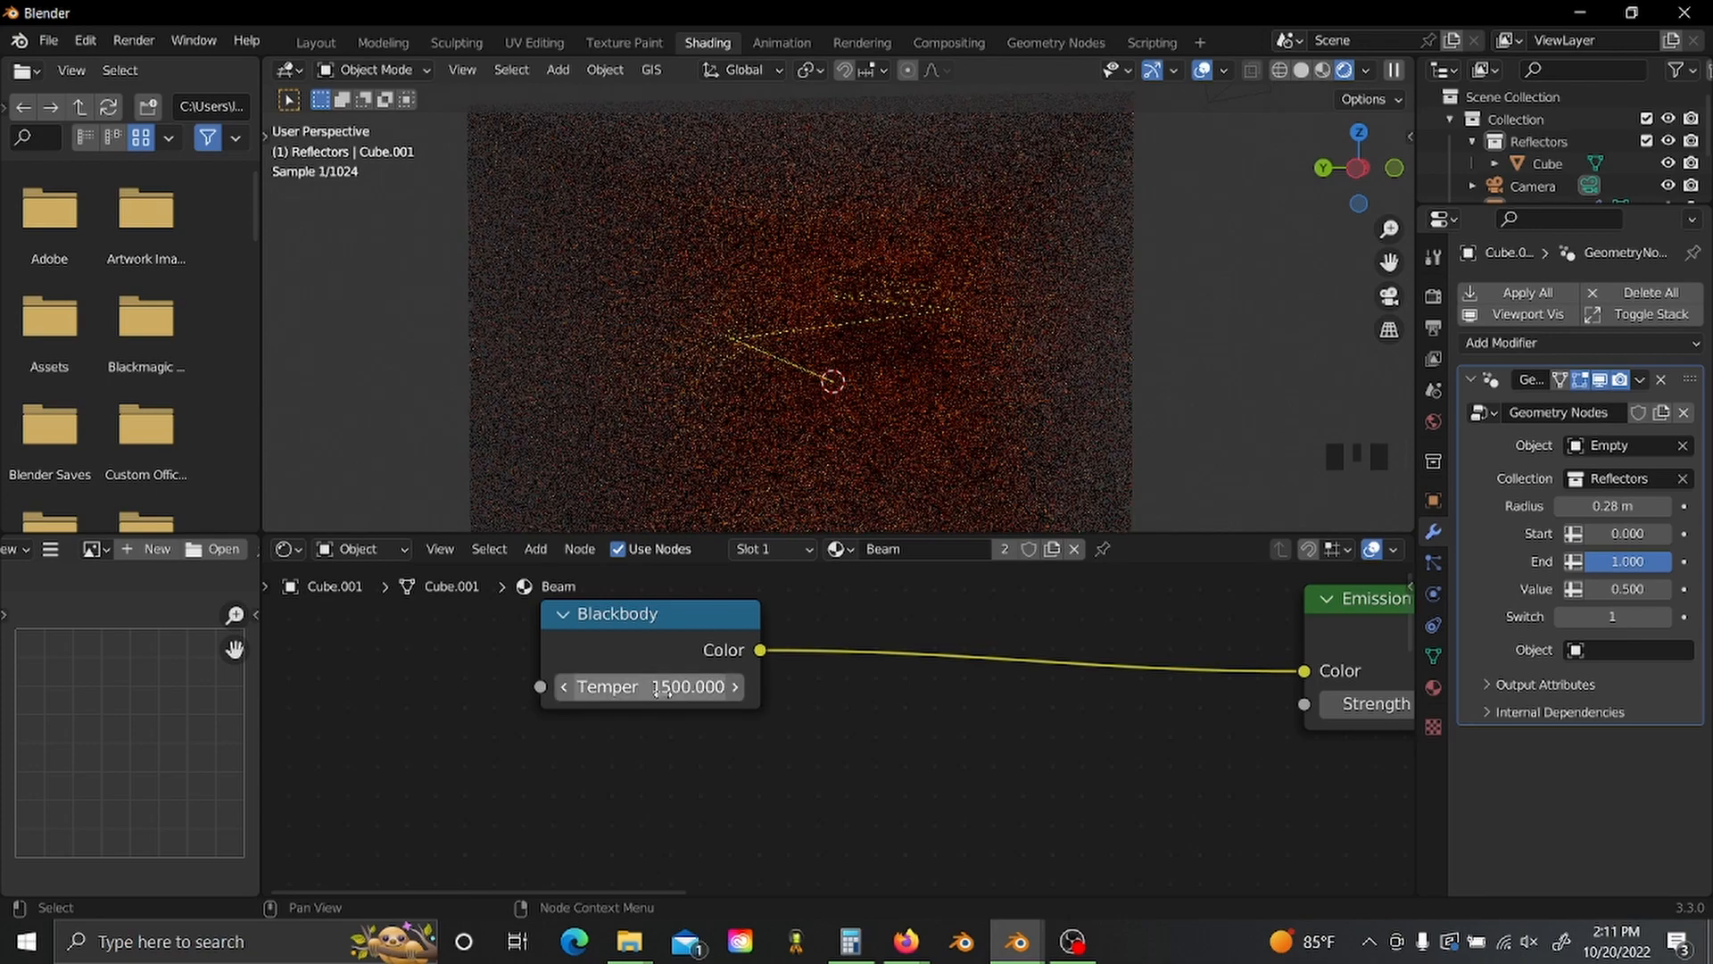
{"action": "left_click", "coordinate": [810, 761]}
{"action": "scroll", "coordinate": [859, 725], "scroll_direction": "down", "scroll_amount": 5}
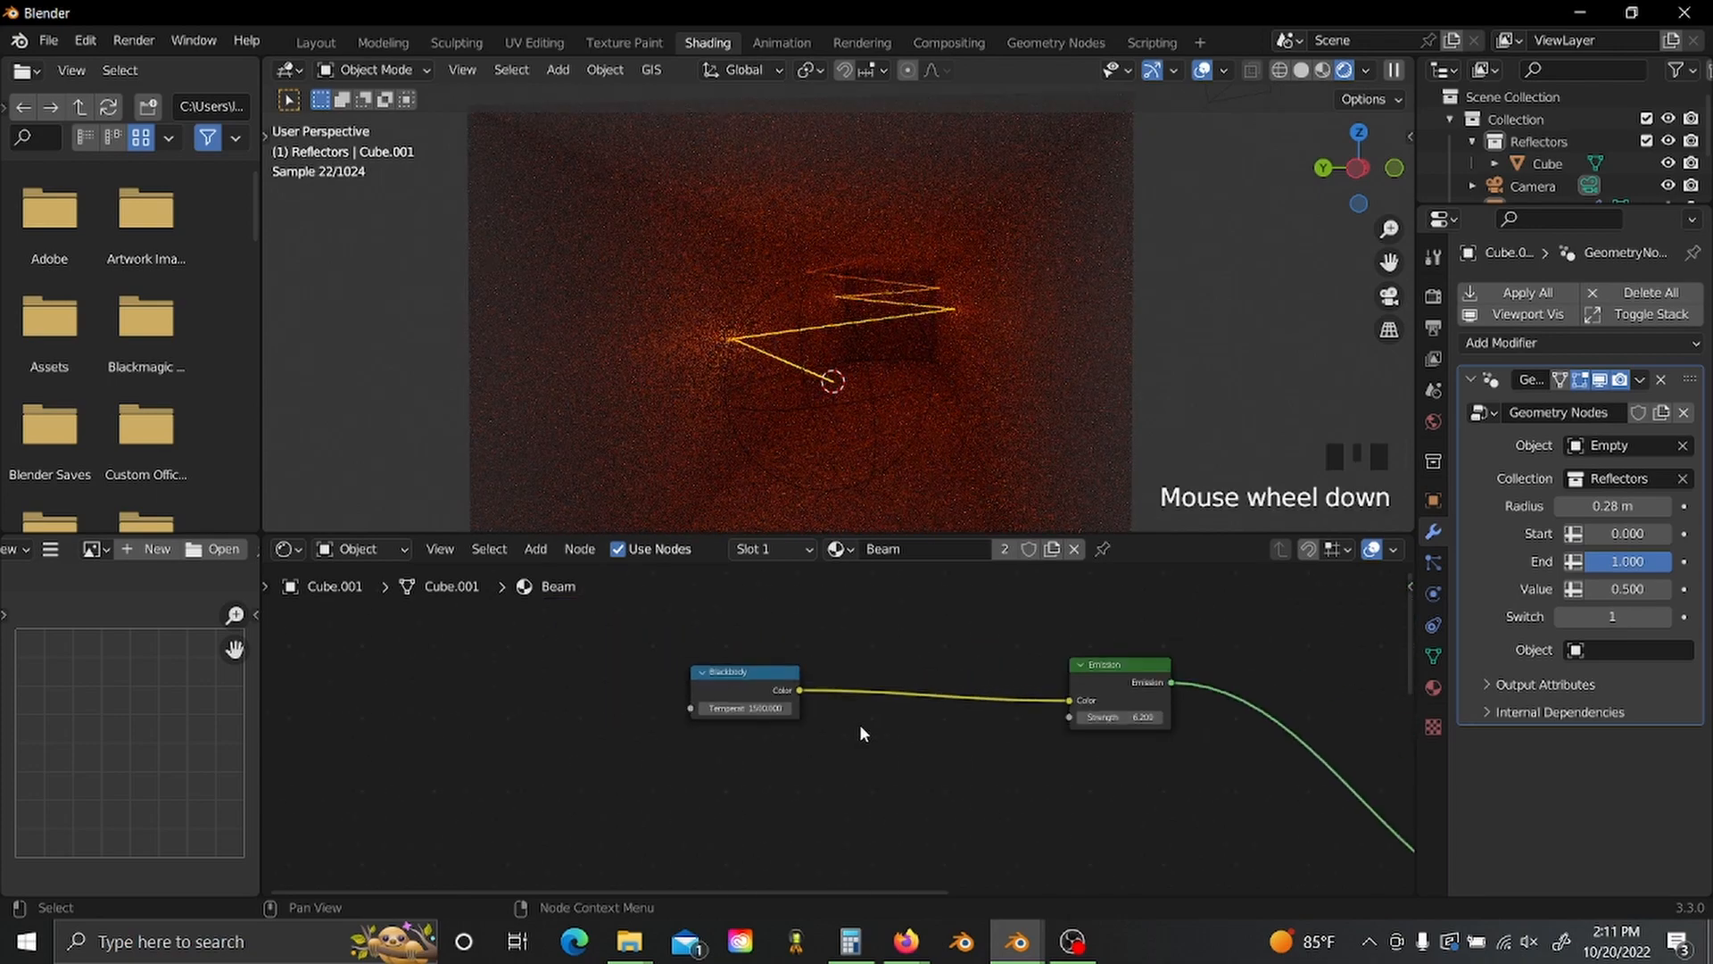
- Rotate the Empty by about 24° in the viewport to send the laser beam along a different reflection path
{"action": "left_click", "coordinate": [870, 410]}
{"action": "left_click", "coordinate": [893, 370]}
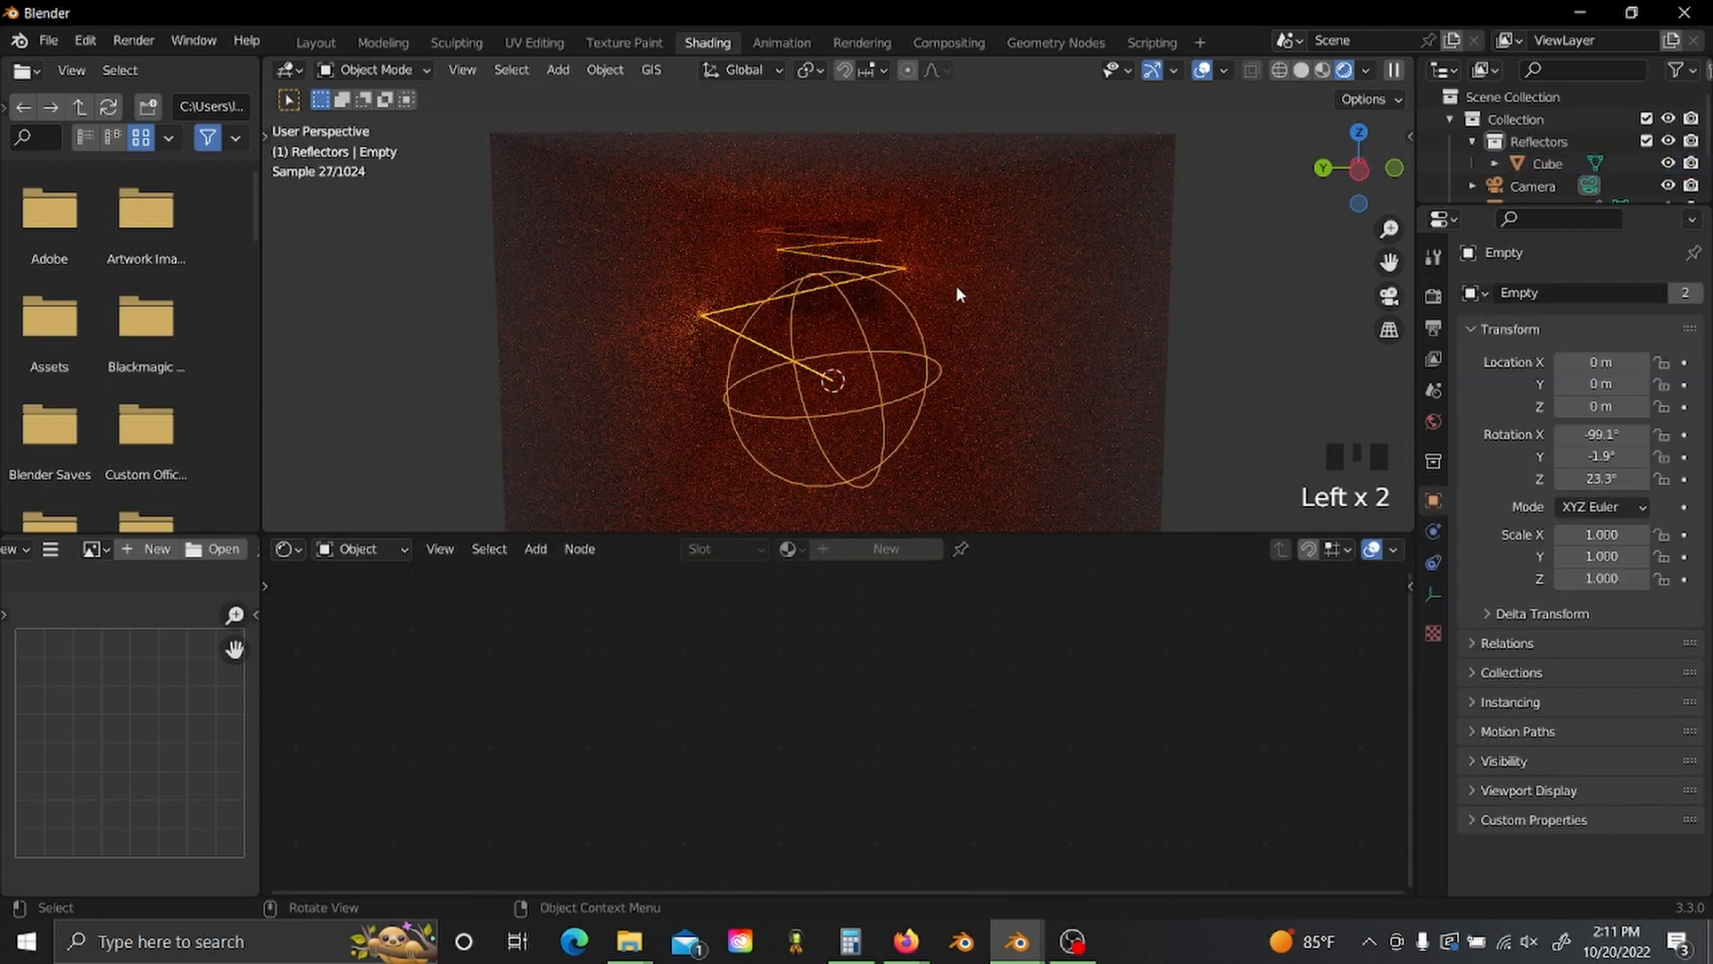
{"action": "key", "text": "r"}
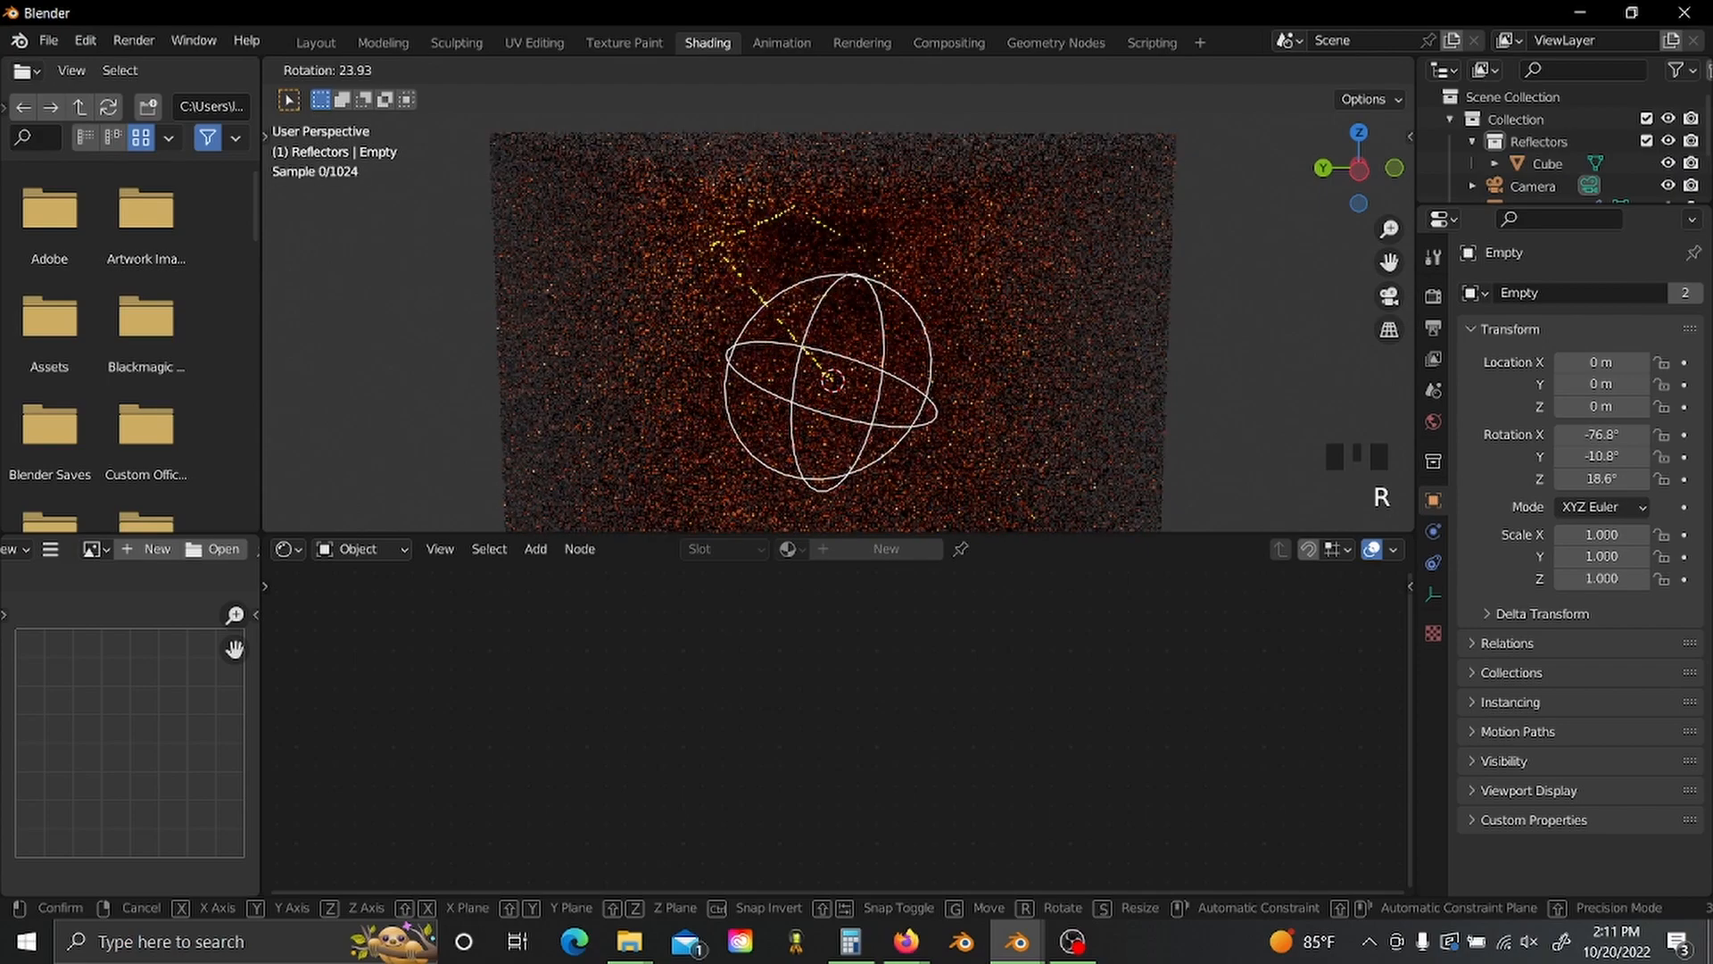
{"action": "left_click", "coordinate": [988, 341]}
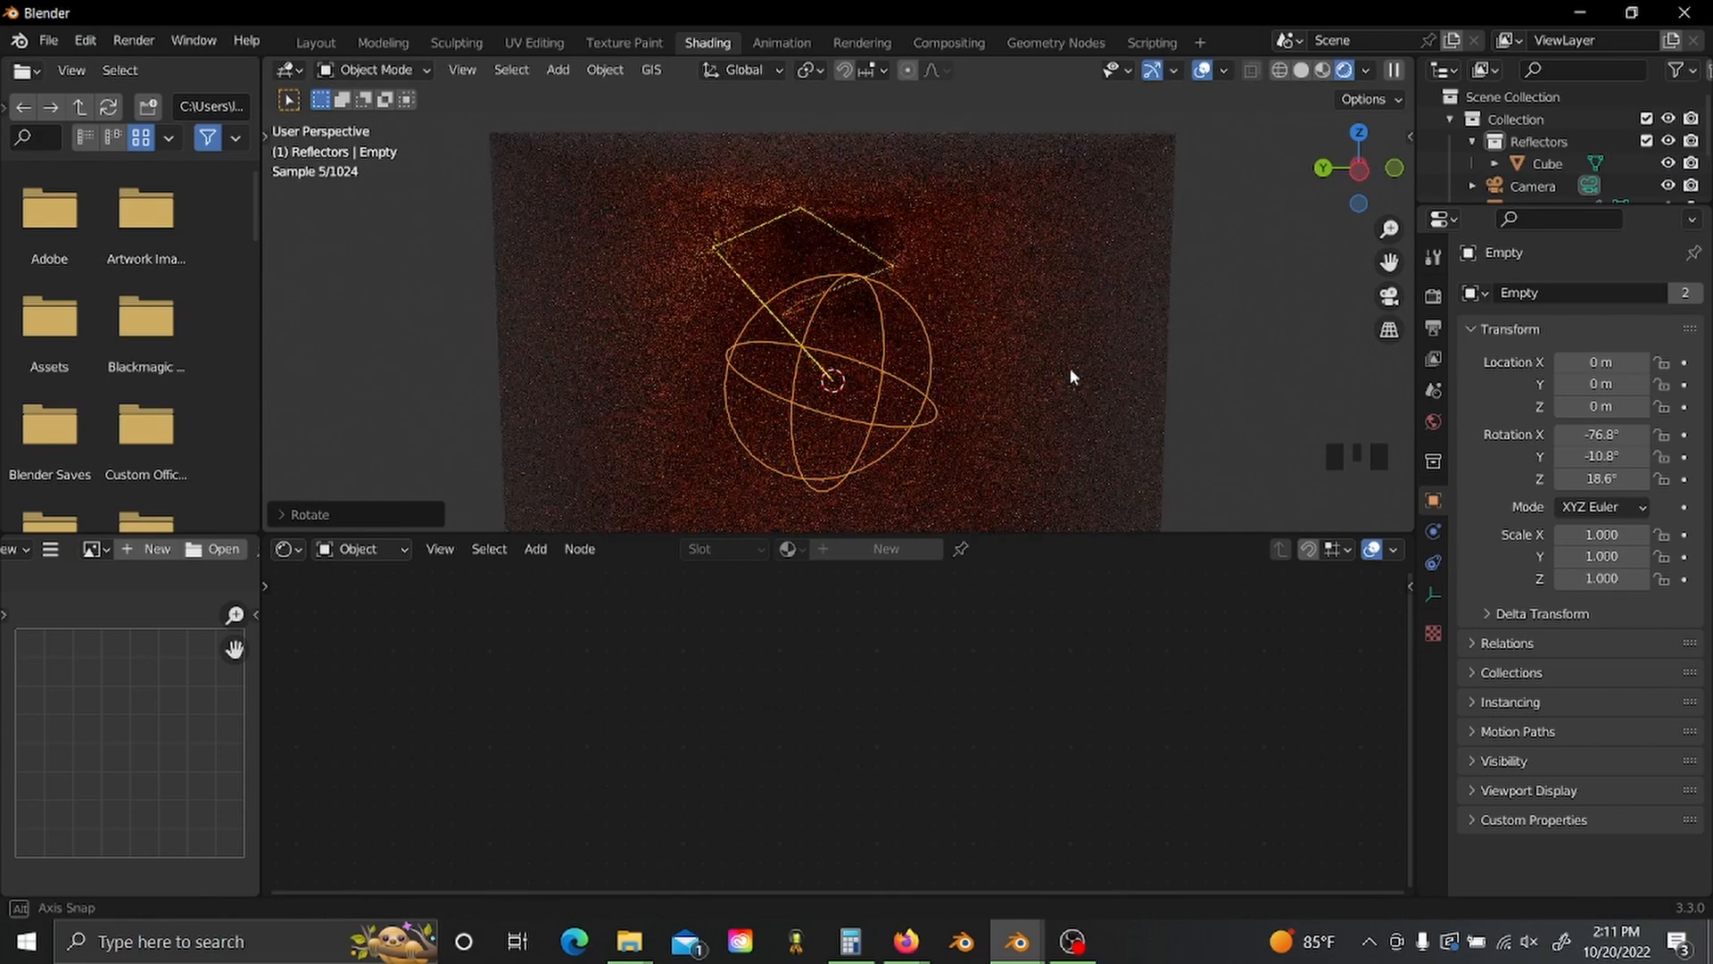
{"action": "middle_click_drag", "start_coordinate": [1069, 367], "coordinate": [859, 415]}
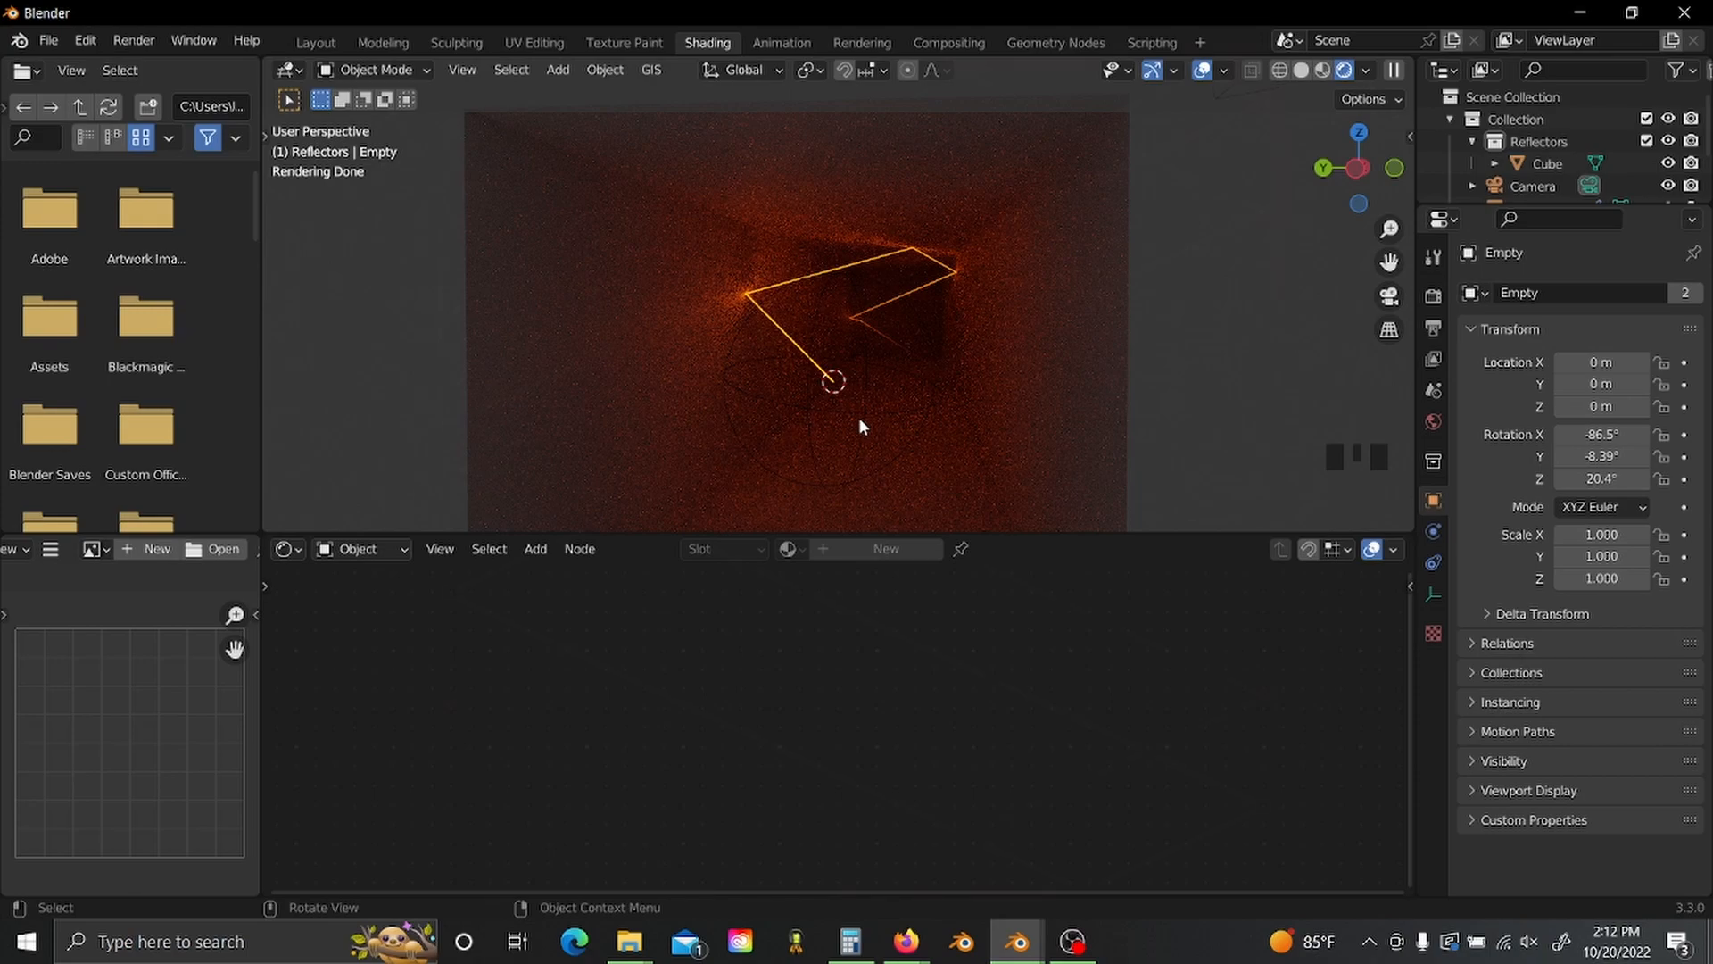